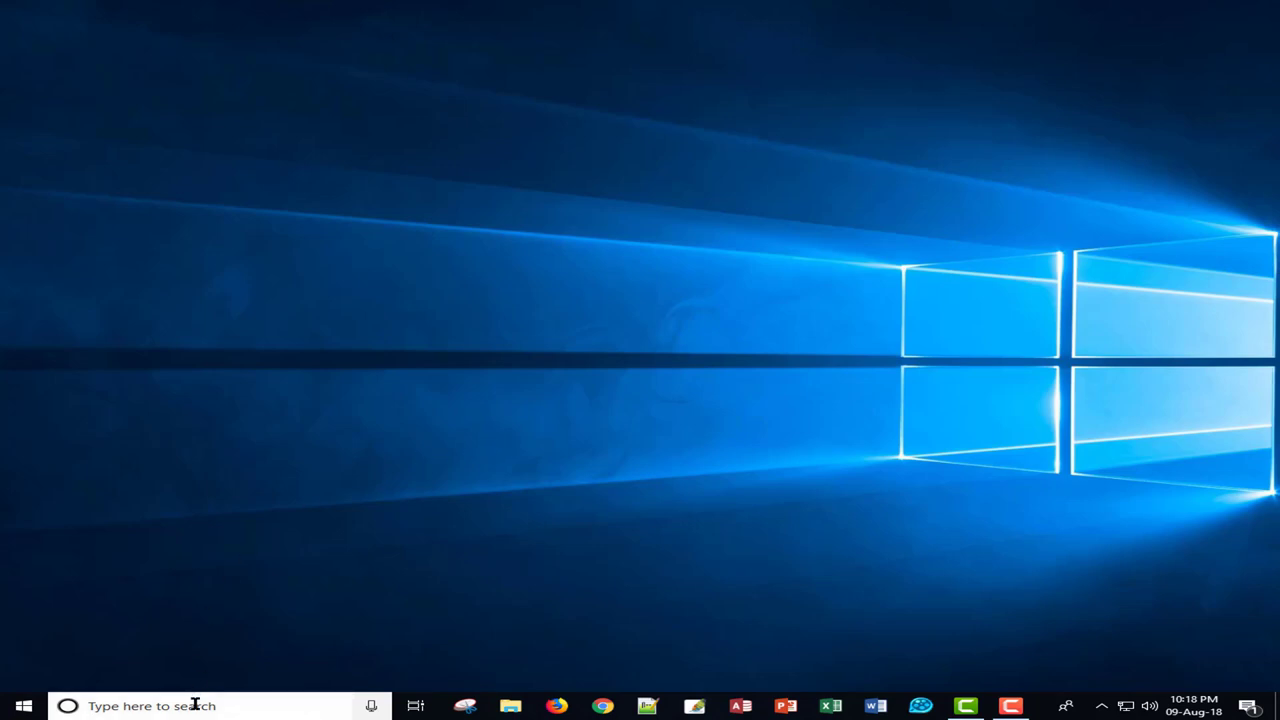
Launch PowerPoint 2016 from a Windows search for 'power'.
{"action": "left_click", "coordinate": [195, 705]}
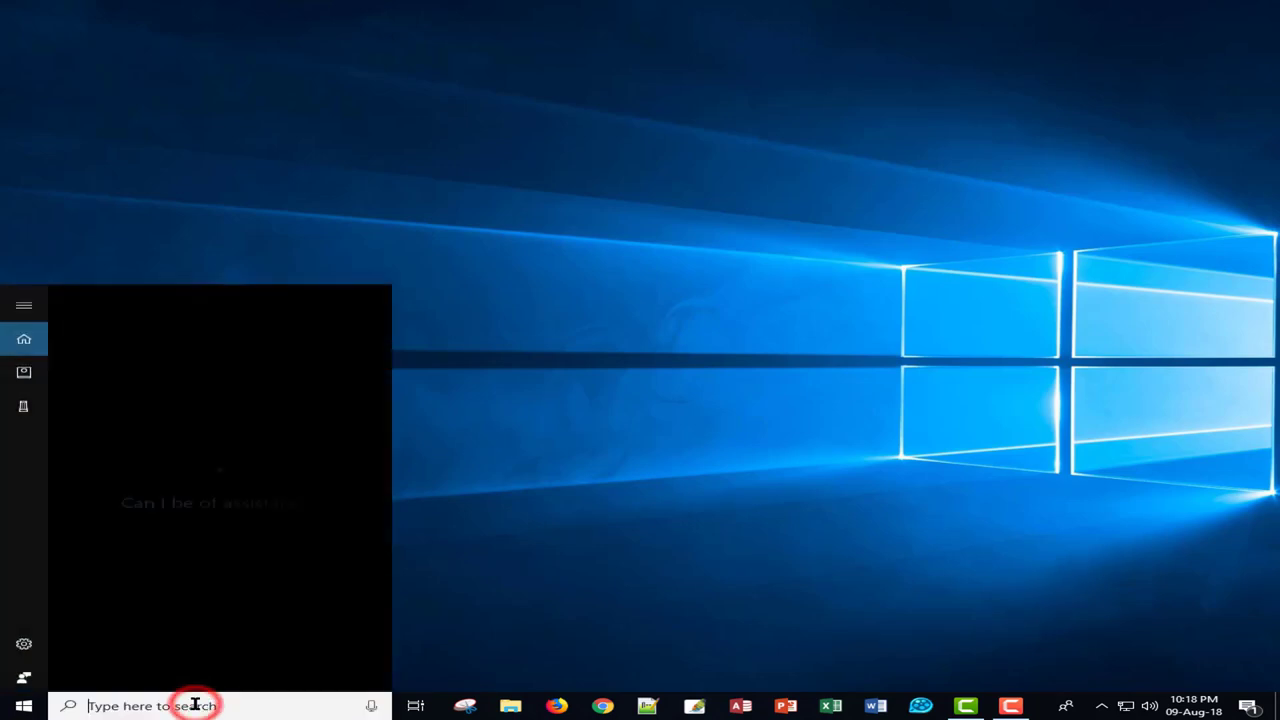
{"action": "type", "text": "power"}
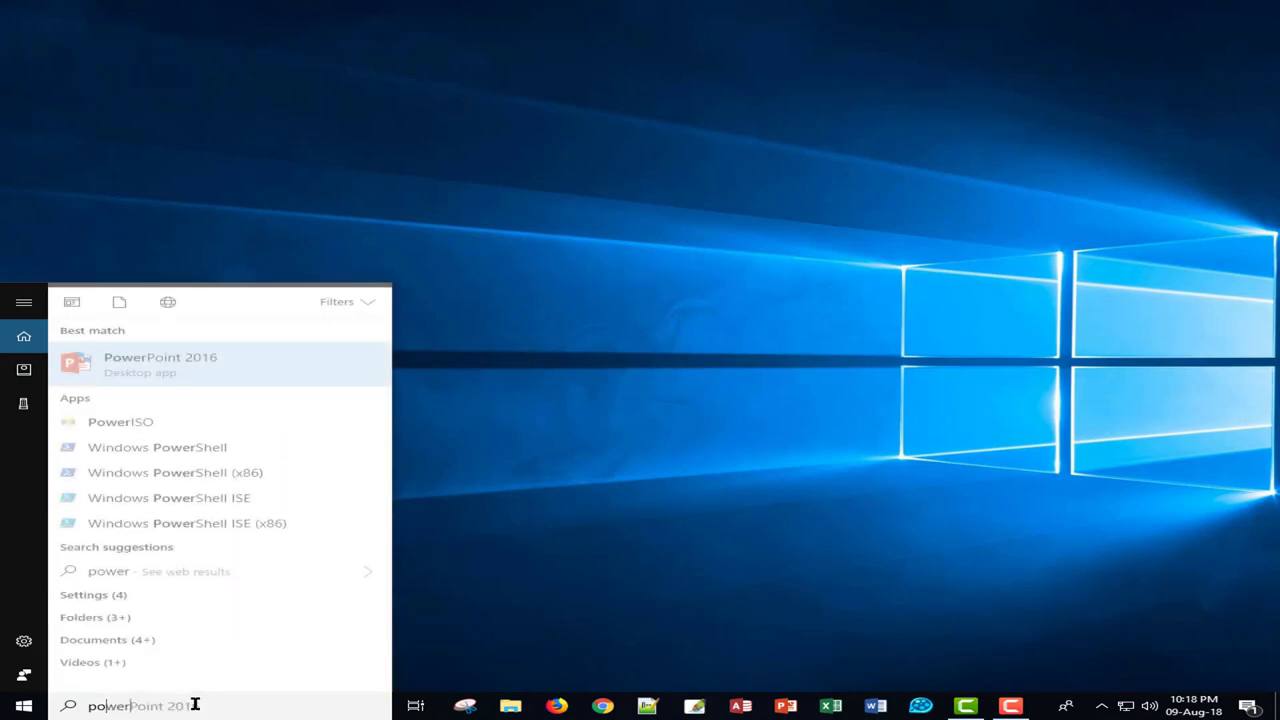
{"action": "key", "text": "Return"}
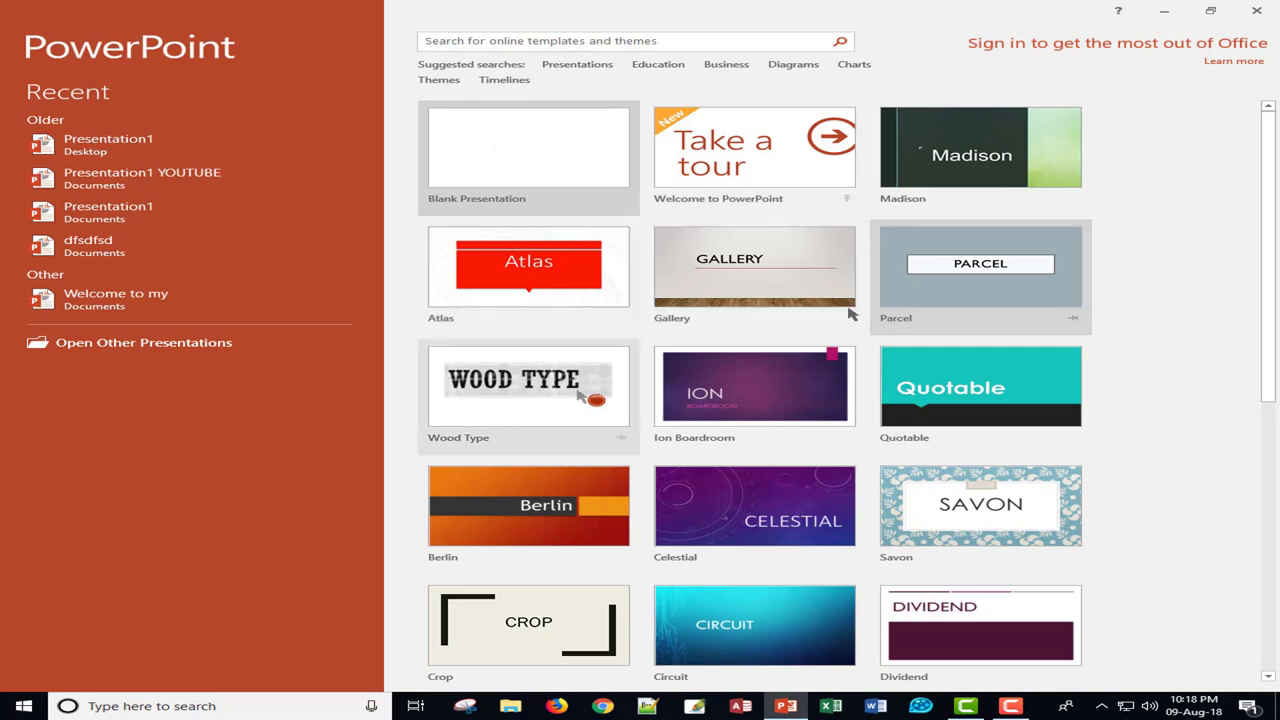
{"action": "scroll", "coordinate": [965, 385], "scroll_direction": "down", "scroll_amount": 1}
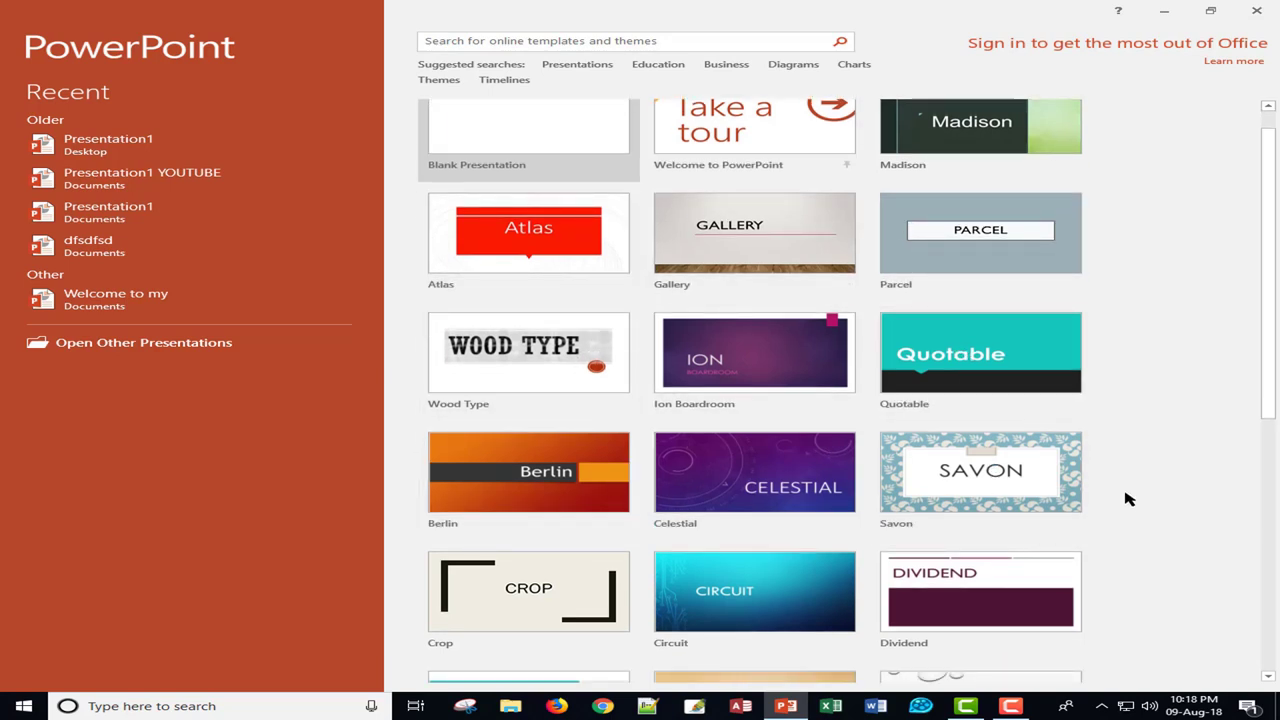
{"action": "scroll", "coordinate": [1128, 498], "scroll_direction": "up", "scroll_amount": 1}
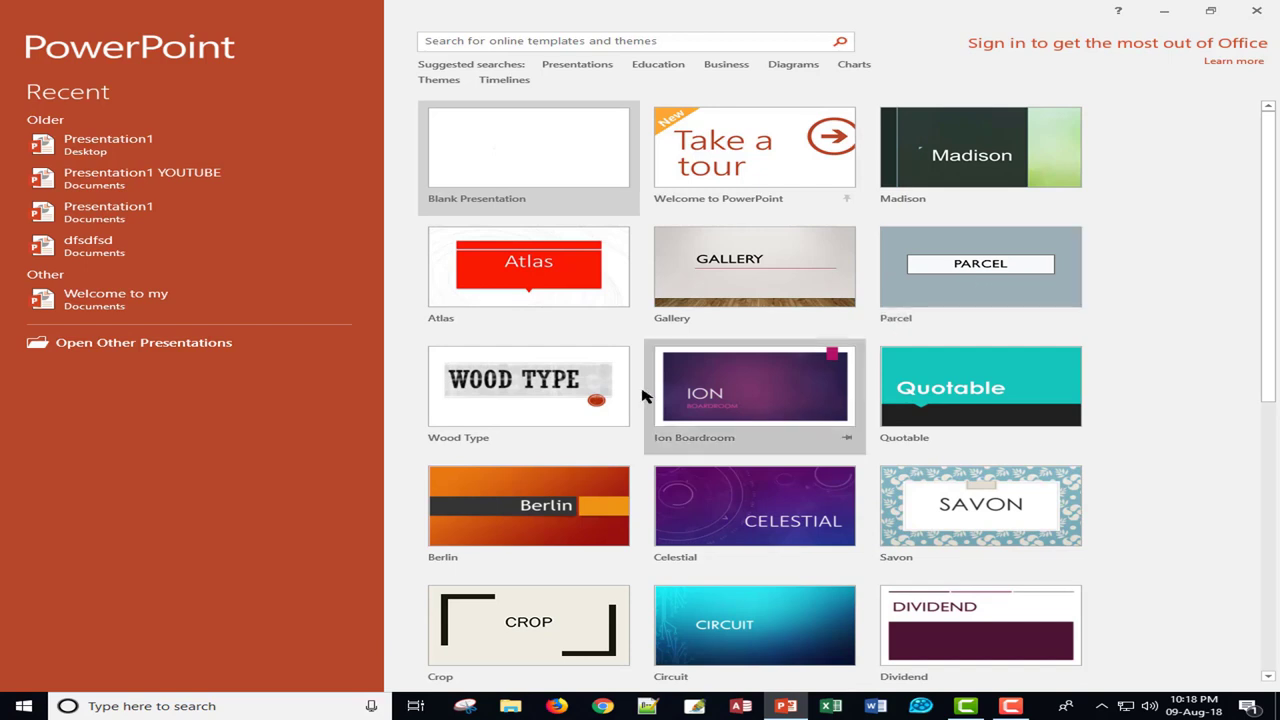
Start a blank presentation and delete slide 1's title and subtitle placeholders.
{"action": "left_click", "coordinate": [521, 148]}
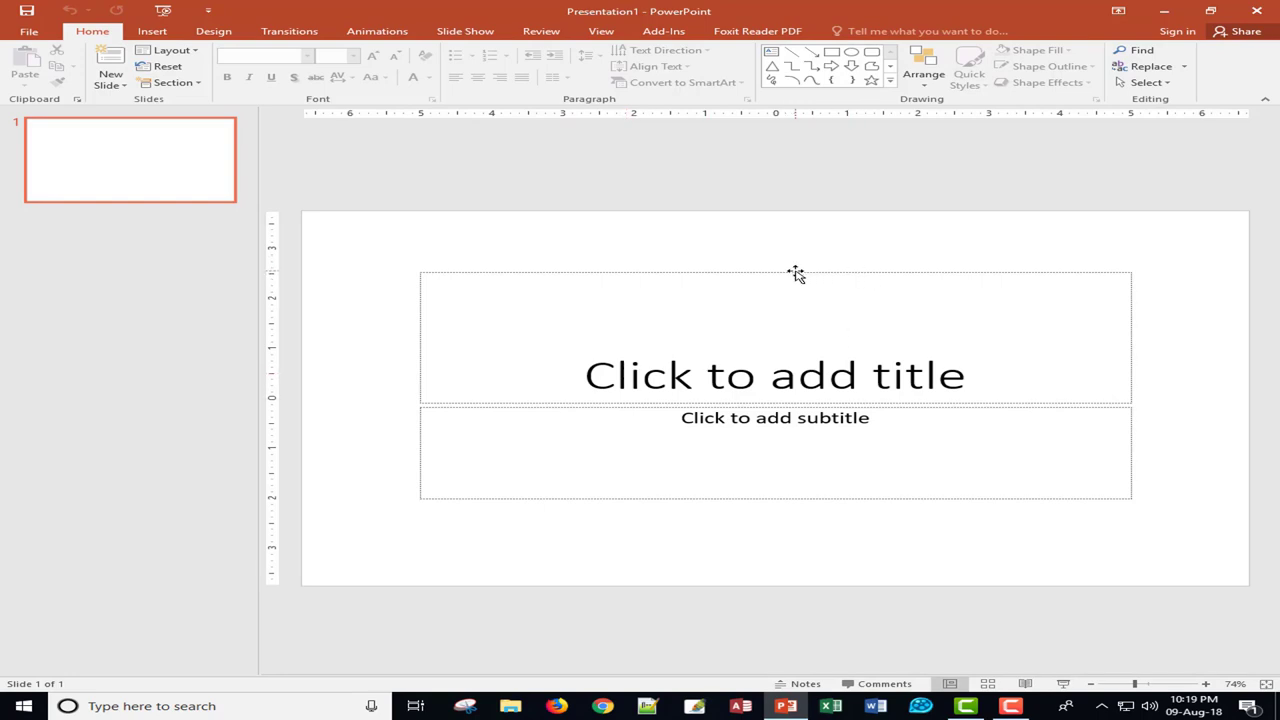
{"action": "left_click_drag", "start_coordinate": [796, 272], "coordinate": [796, 254]}
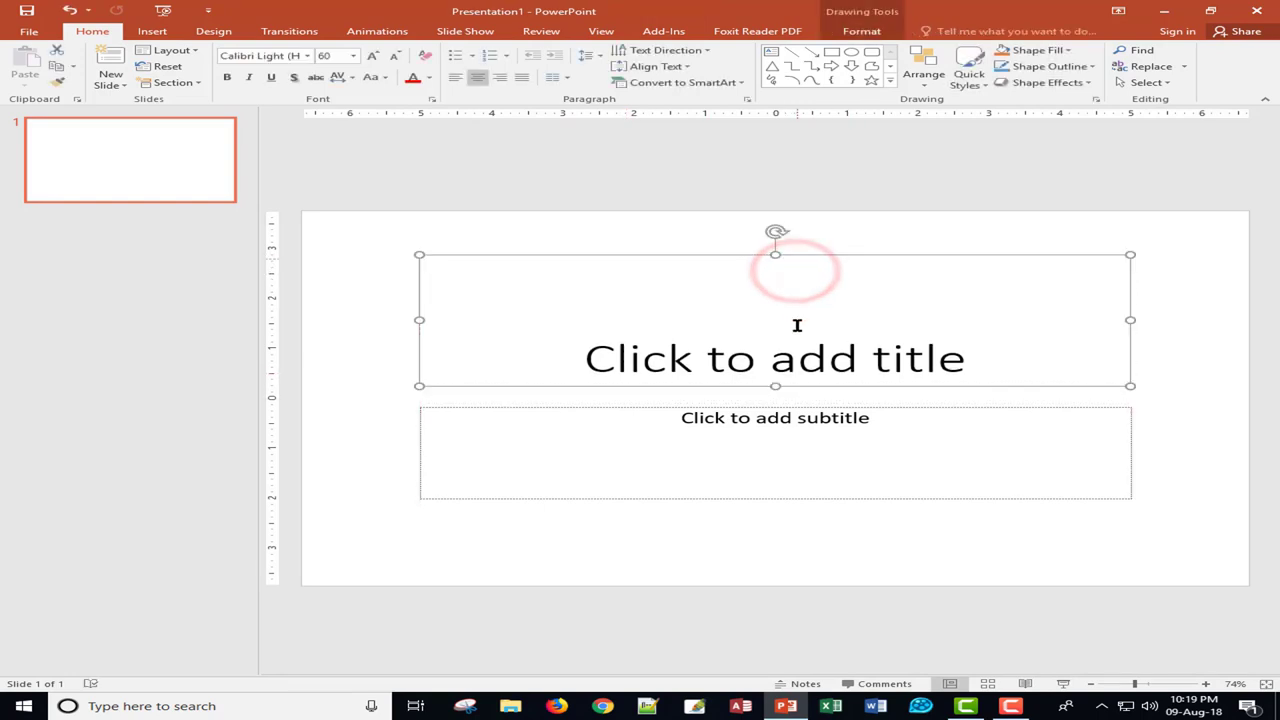
{"action": "left_click", "coordinate": [792, 406]}
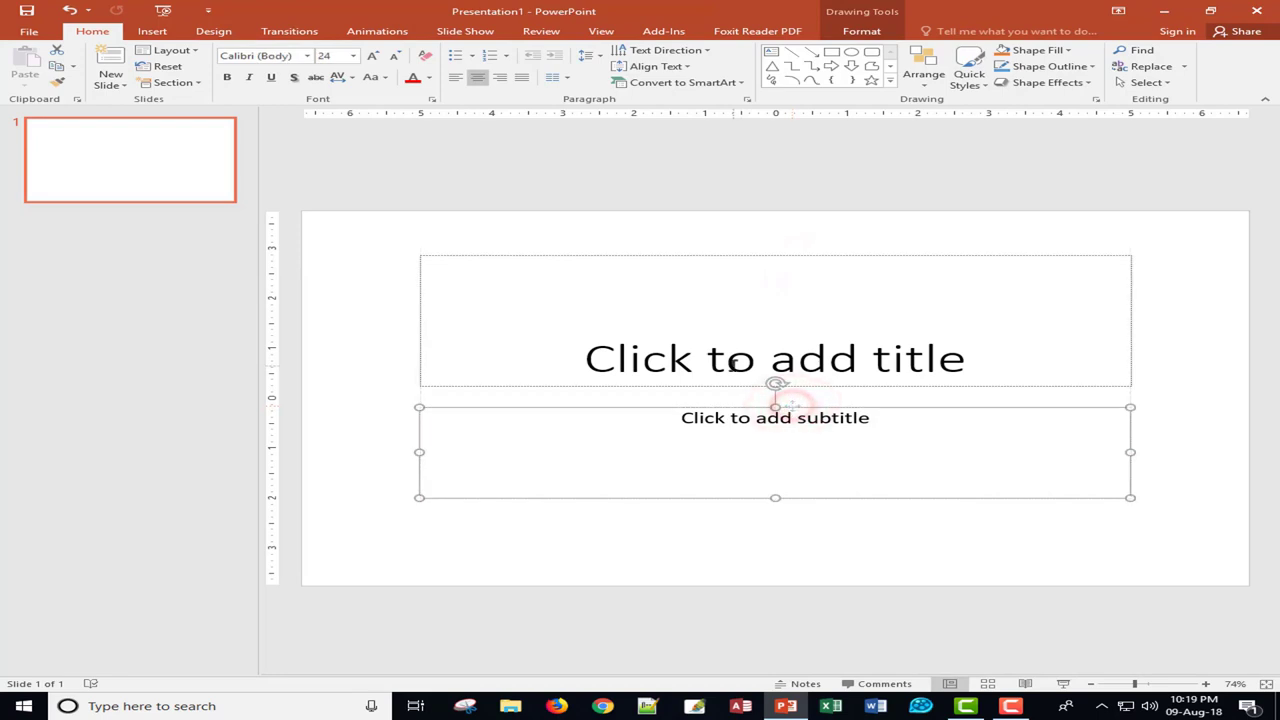
{"action": "left_click", "coordinate": [869, 372]}
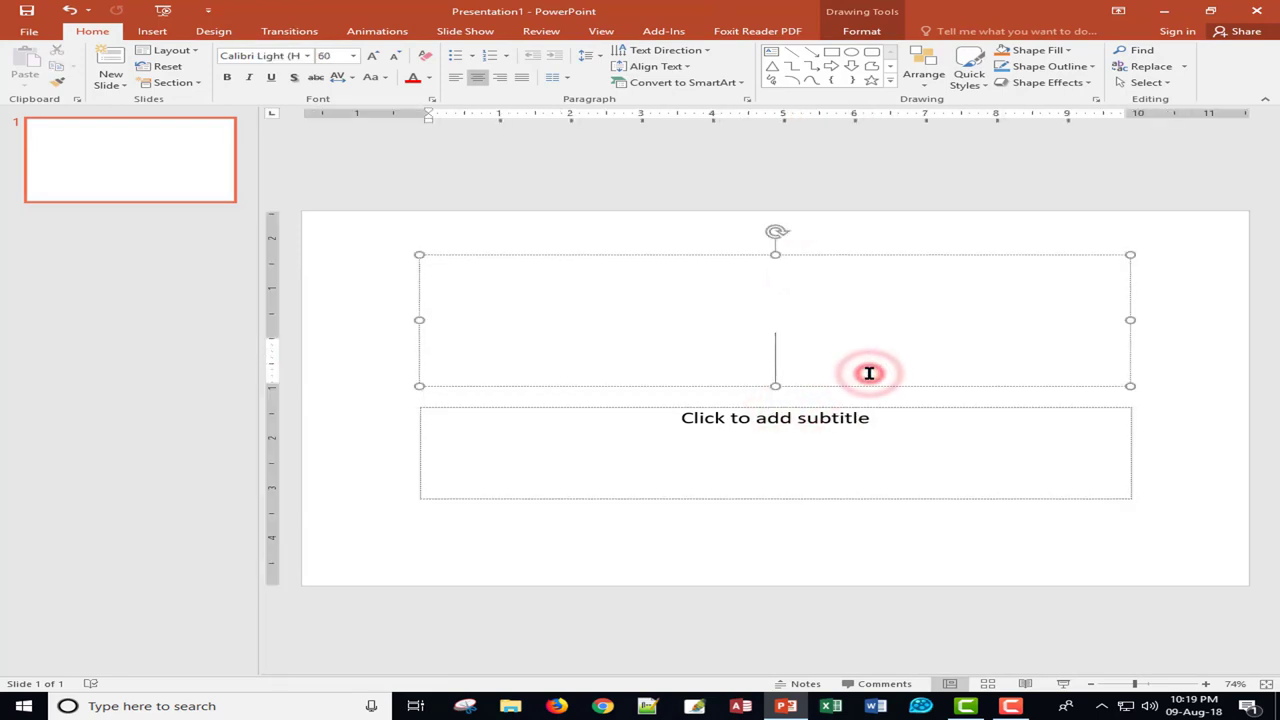
{"action": "left_click", "coordinate": [863, 254]}
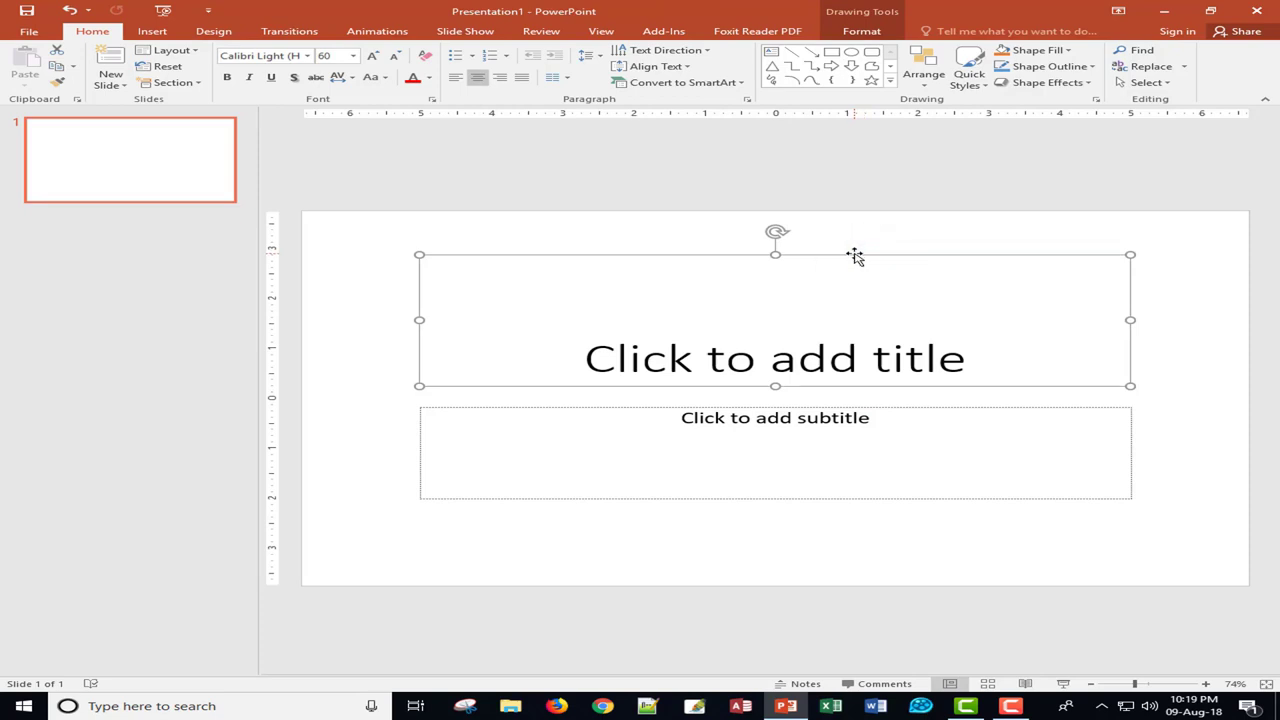
{"action": "key", "text": "Delete"}
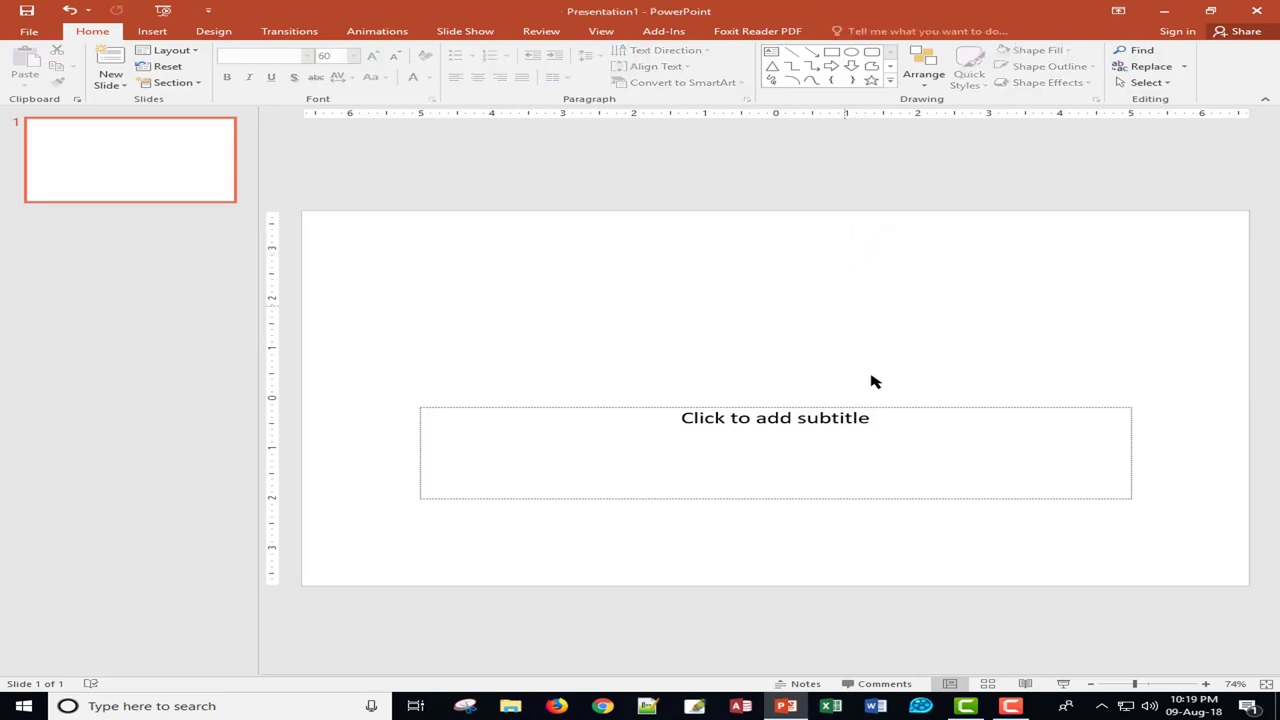
{"action": "left_click", "coordinate": [900, 406]}
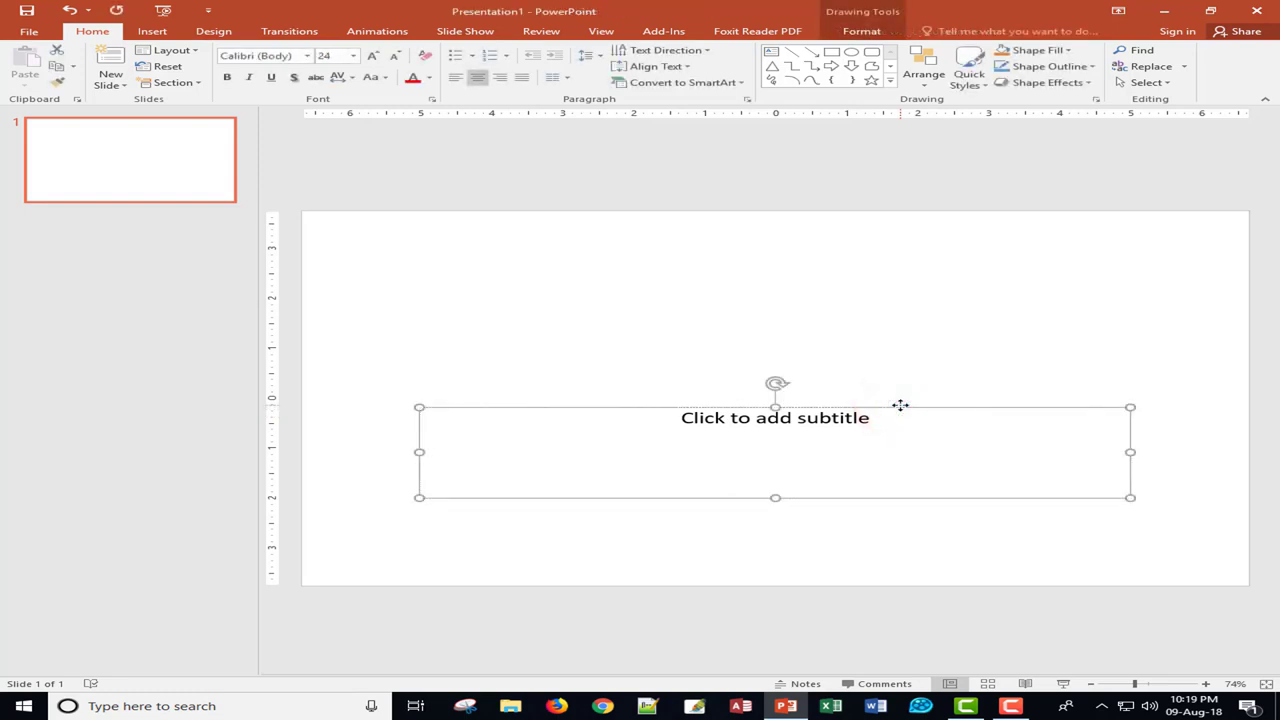
{"action": "key", "text": "Delete"}
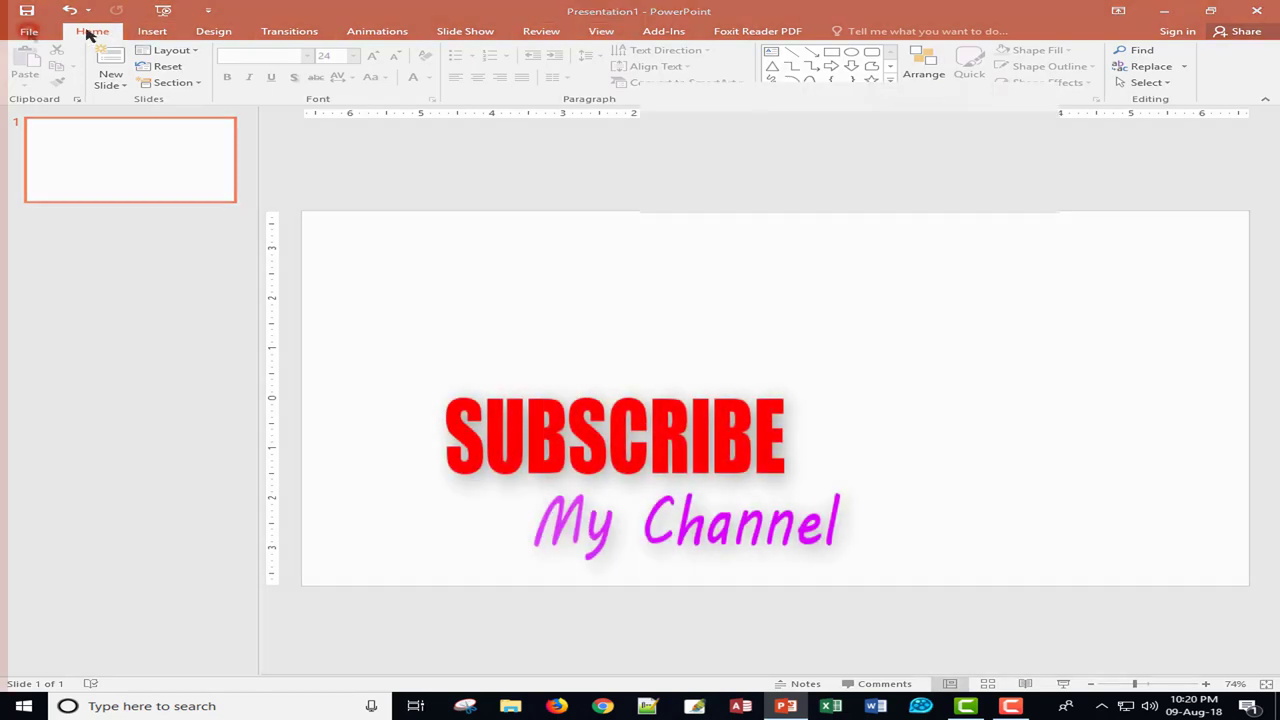
Open the File backstage Info page for Presentation1.
{"action": "left_click", "coordinate": [29, 31]}
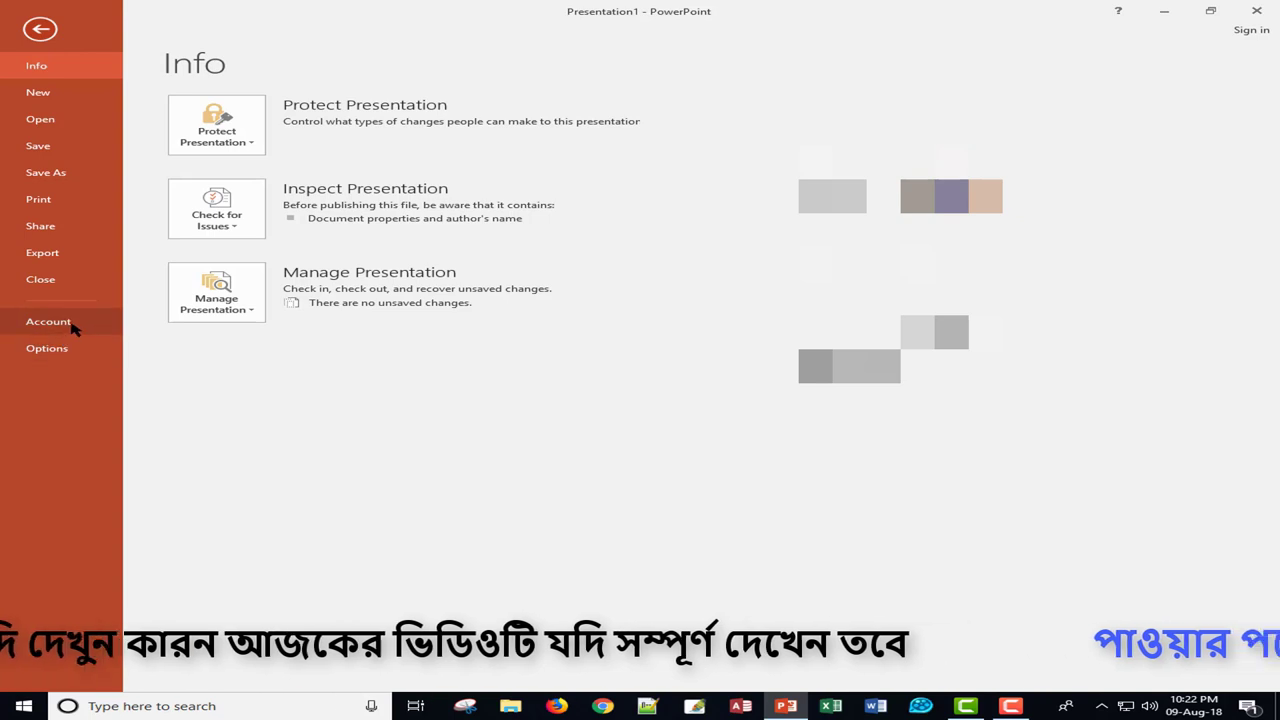
Open PowerPoint Options on the General page and move the dialog slightly up.
{"action": "left_click", "coordinate": [47, 349]}
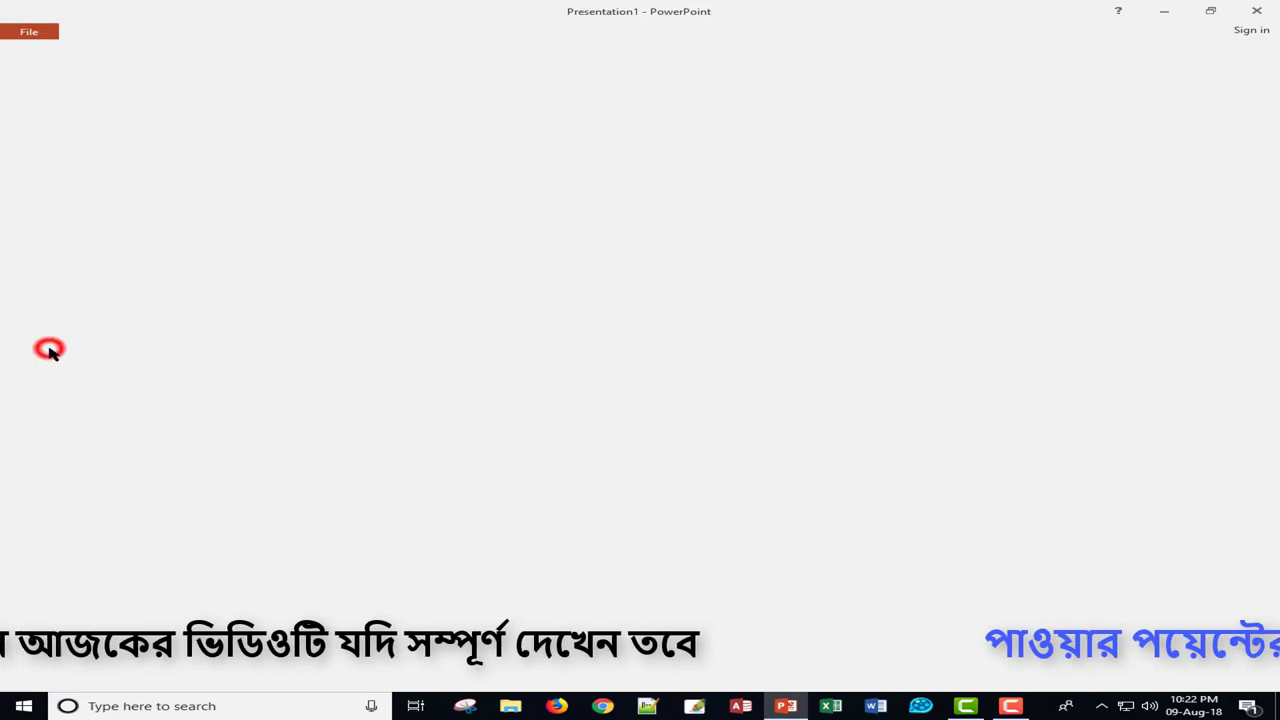
{"action": "left_click_drag", "start_coordinate": [712, 122], "coordinate": [748, 107]}
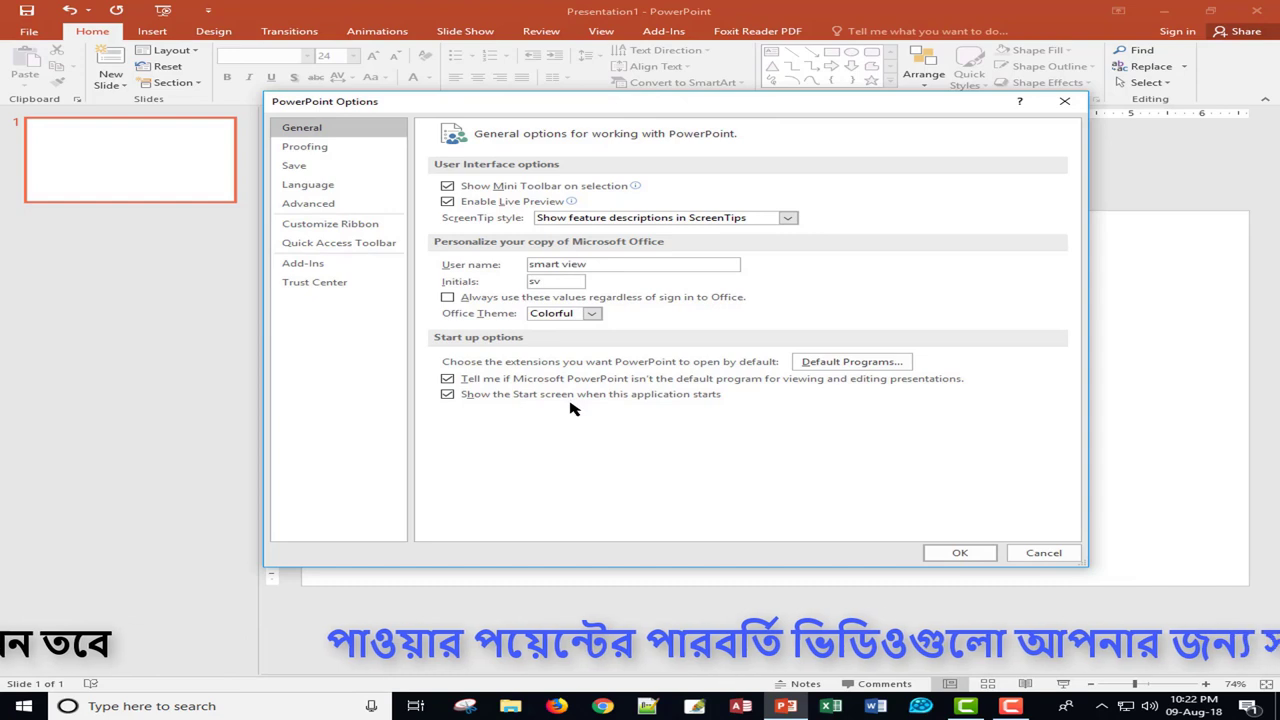
Review Proofing, then Save, keeping PowerPoint Presentation as the default save format.
{"action": "left_click", "coordinate": [321, 148]}
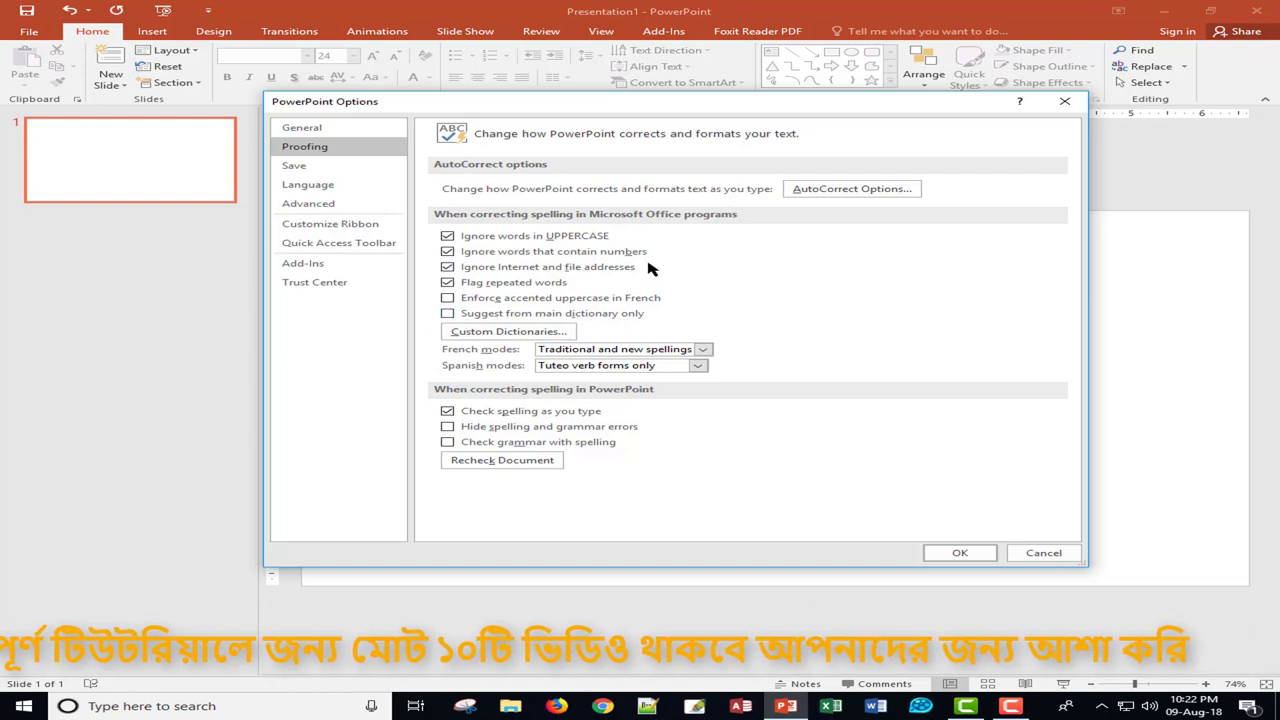
{"action": "left_click", "coordinate": [296, 166]}
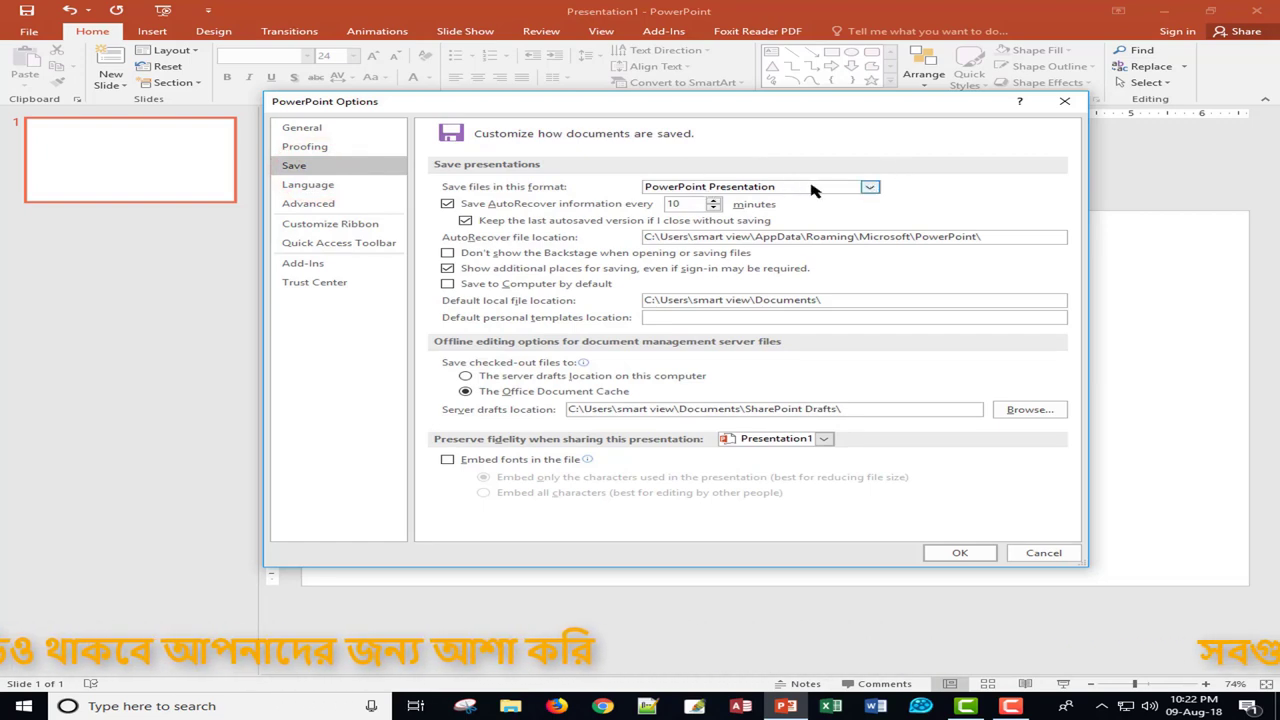
{"action": "left_click", "coordinate": [869, 187]}
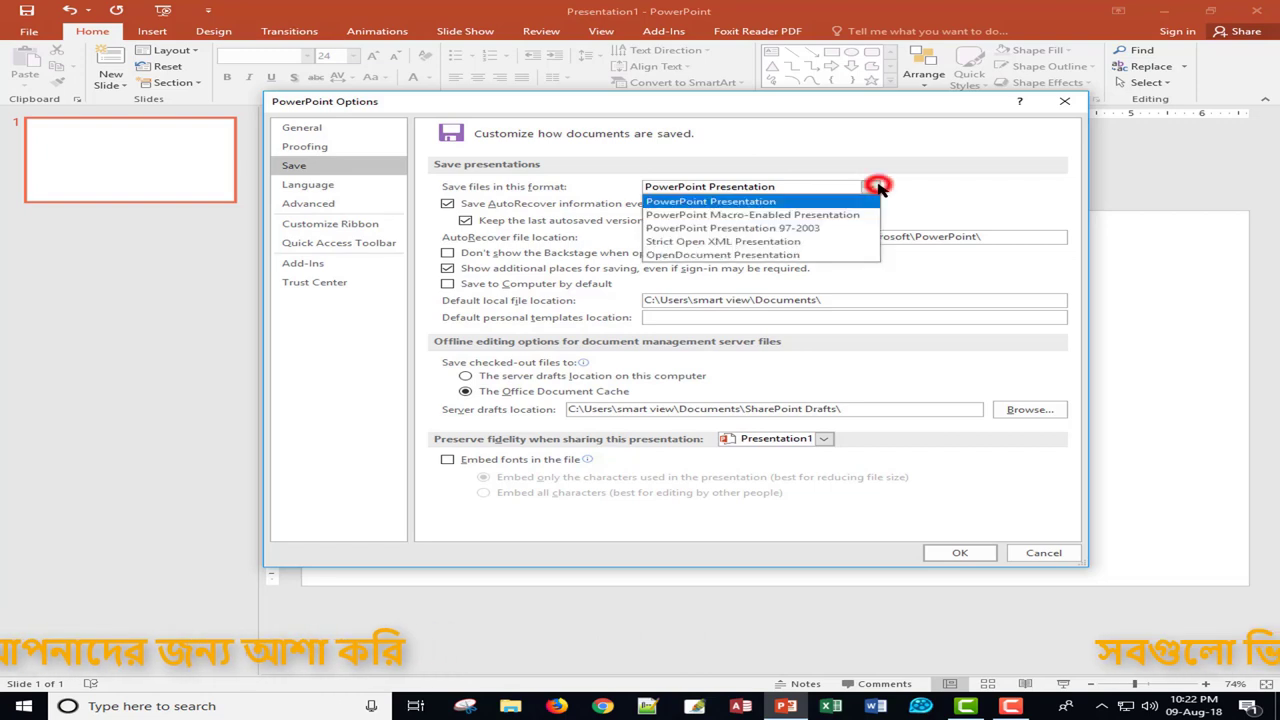
{"action": "left_click", "coordinate": [966, 183]}
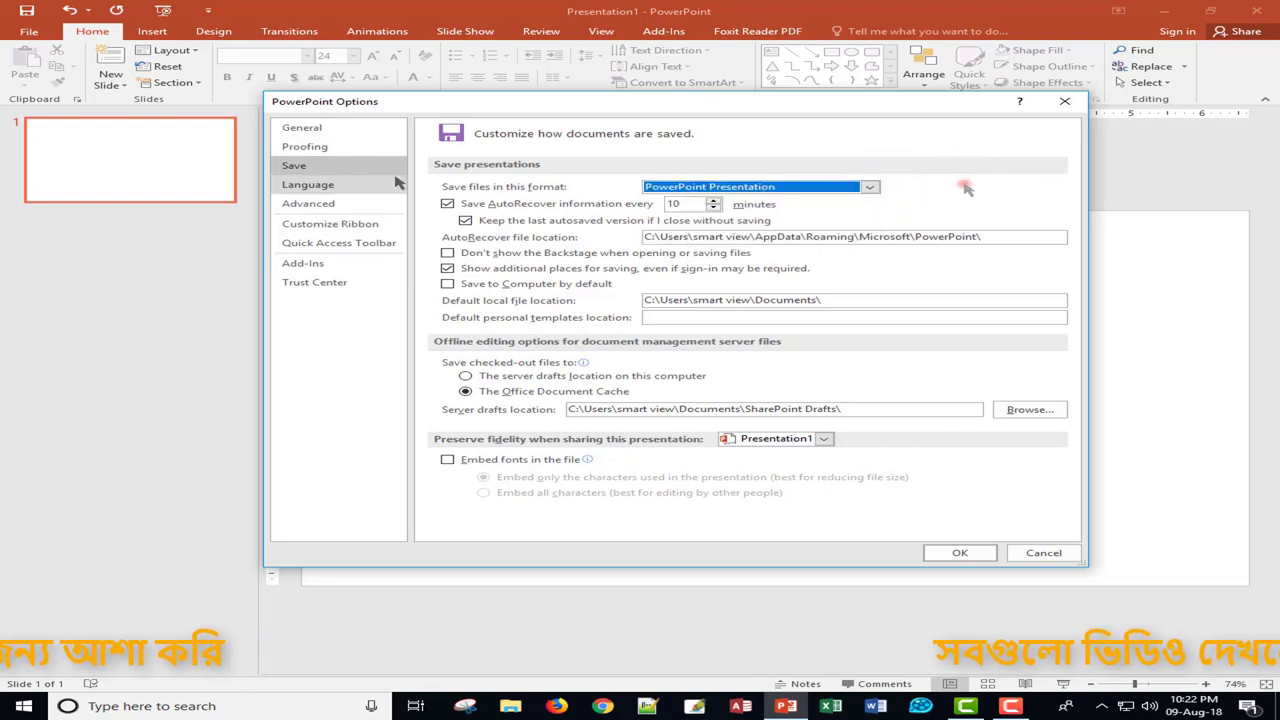
Browse the Language and Advanced settings, then show the Customize Ribbon page.
{"action": "left_click", "coordinate": [314, 187]}
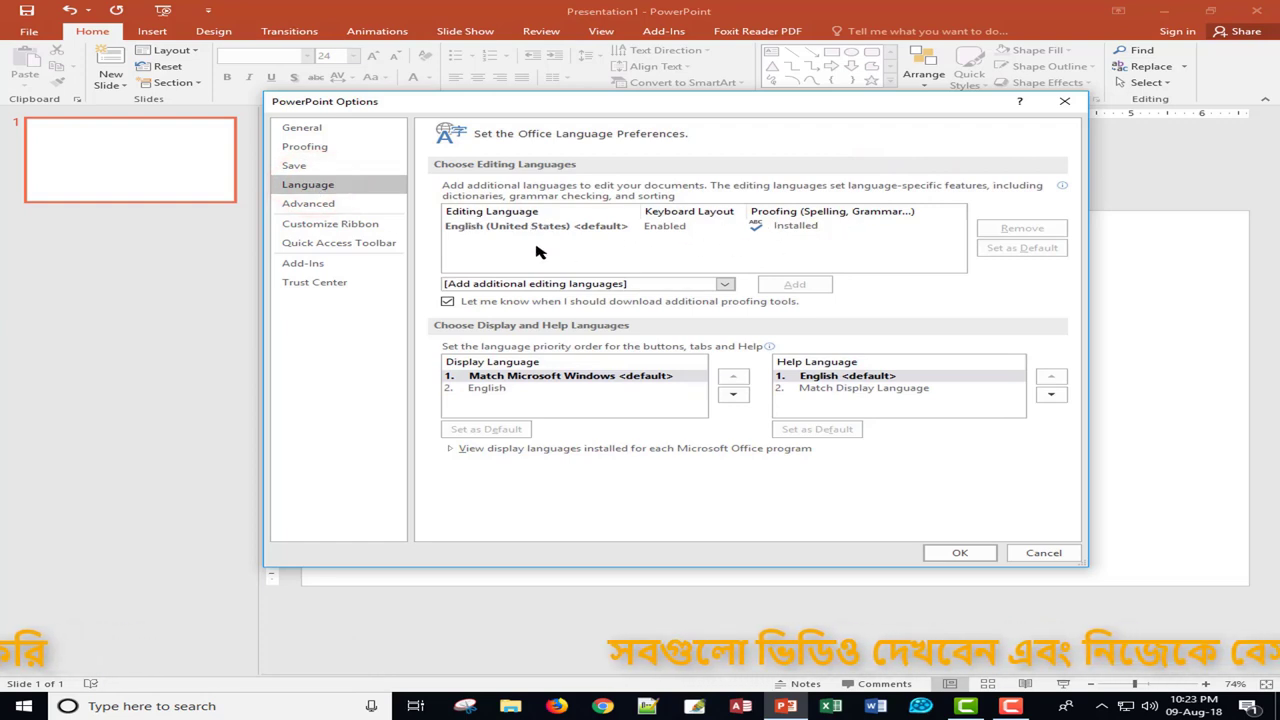
{"action": "left_click", "coordinate": [312, 208]}
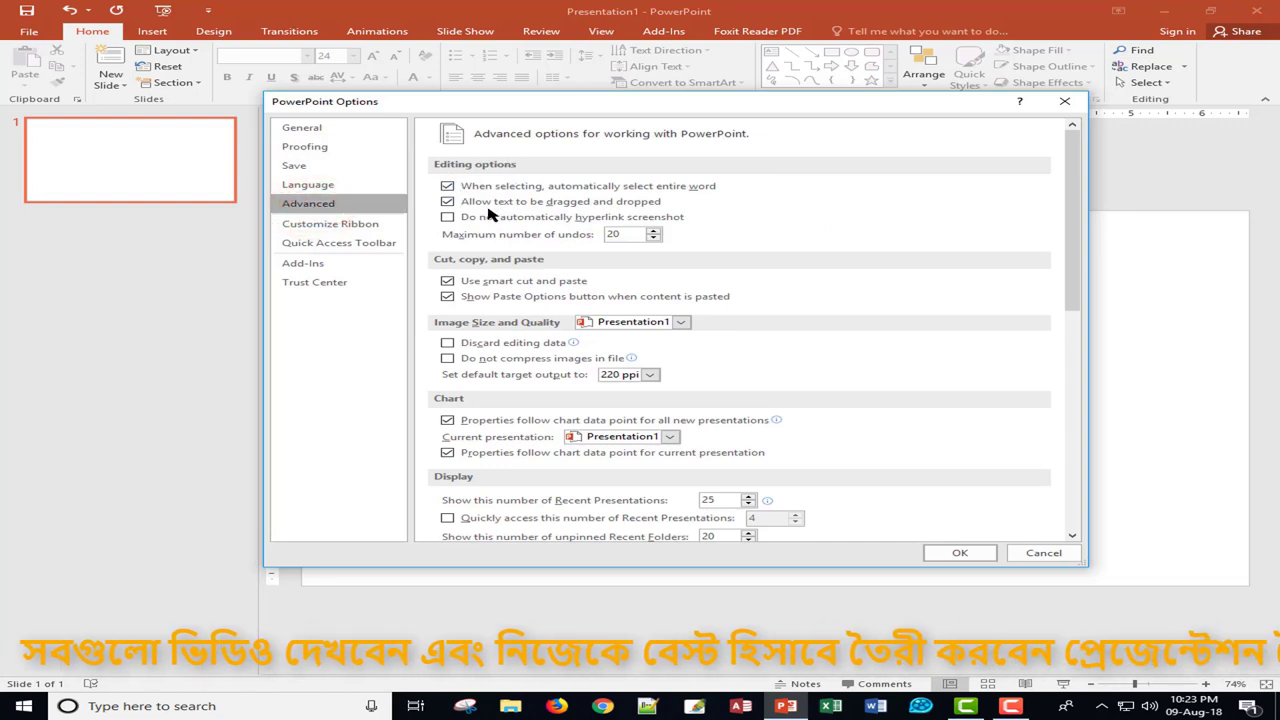
{"action": "scroll", "coordinate": [475, 301], "scroll_direction": "down", "scroll_amount": 10}
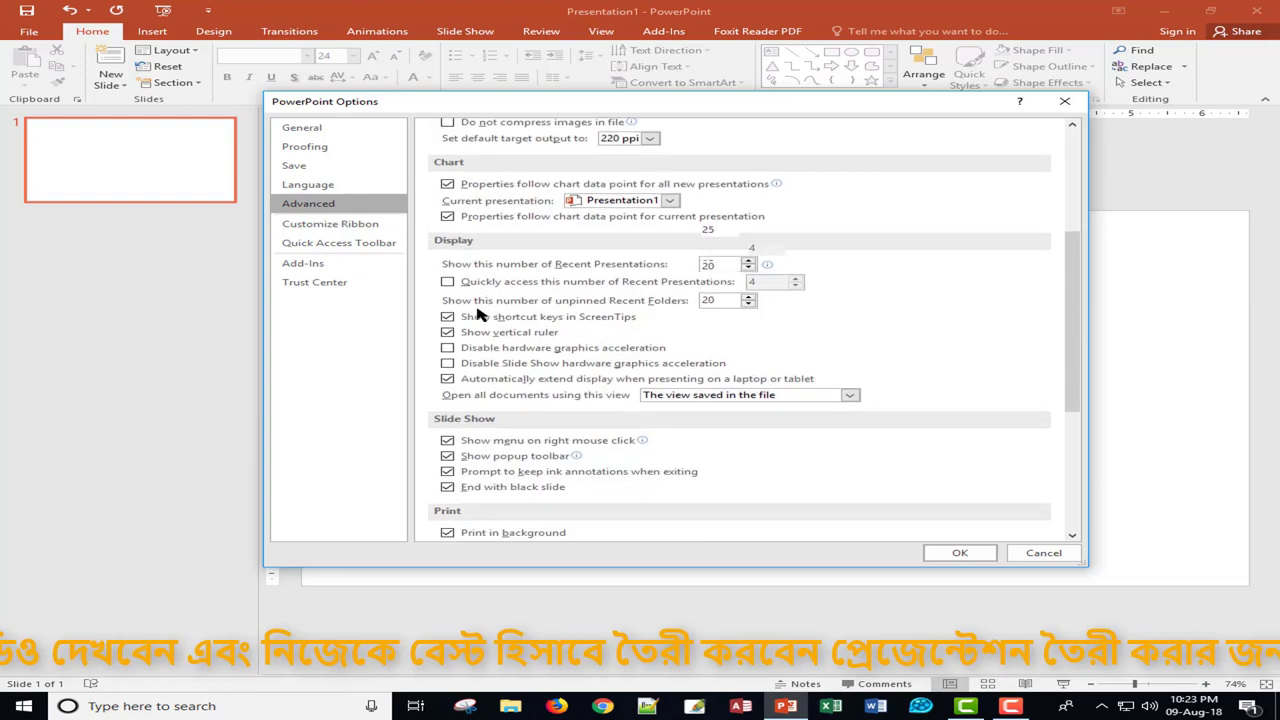
{"action": "scroll", "coordinate": [479, 317], "scroll_direction": "down", "scroll_amount": 1}
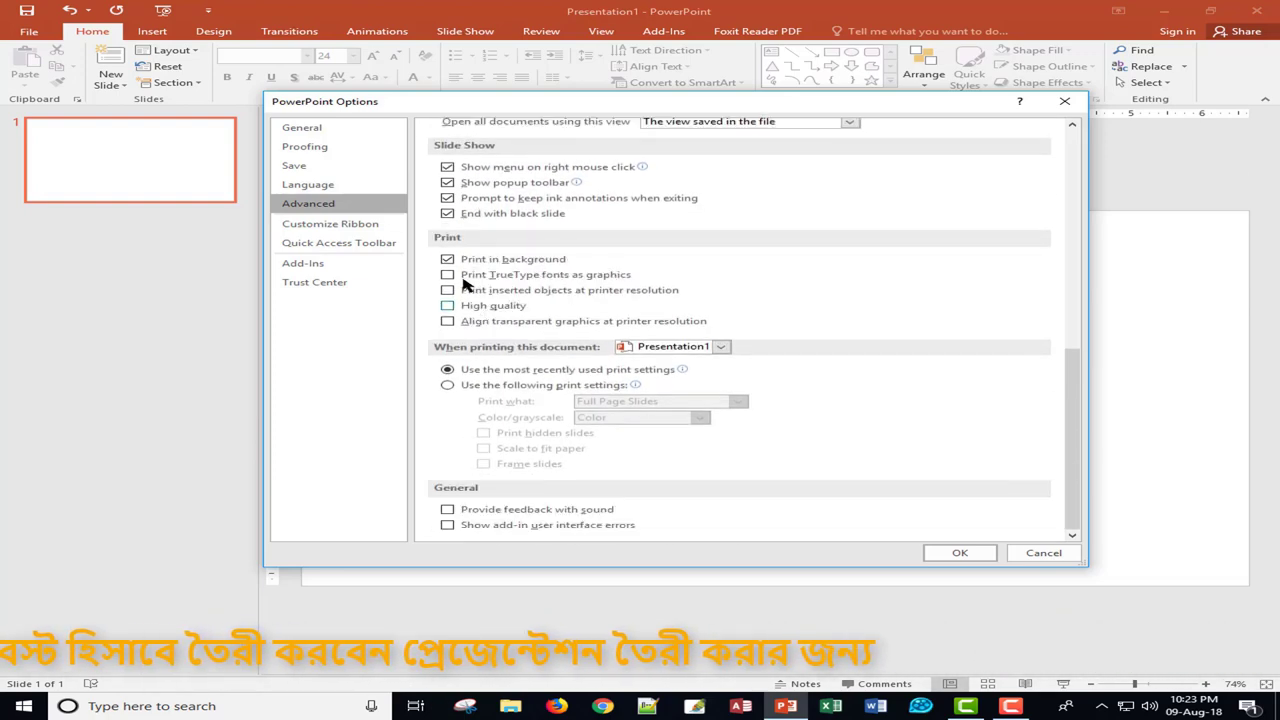
{"action": "left_click", "coordinate": [355, 224]}
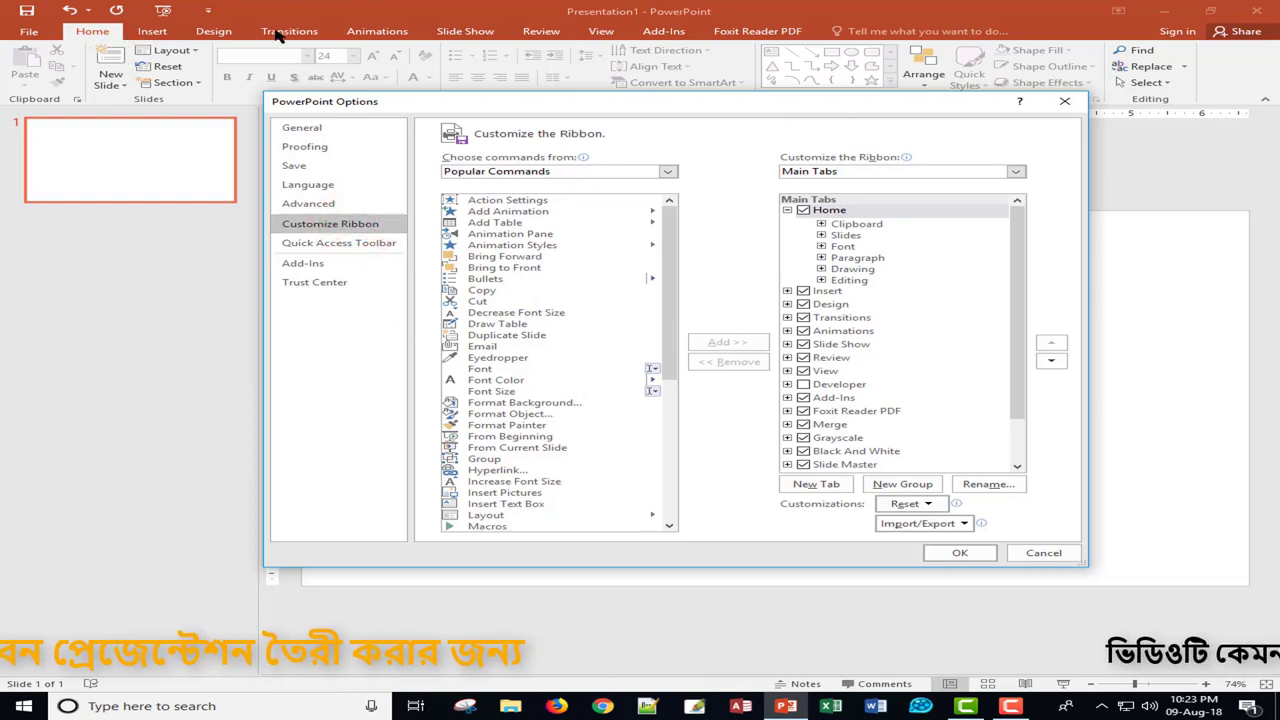
Try adding Copy from popular commands to the ribbon and dismiss the warning.
{"action": "left_click_drag", "start_coordinate": [494, 97], "coordinate": [509, 183]}
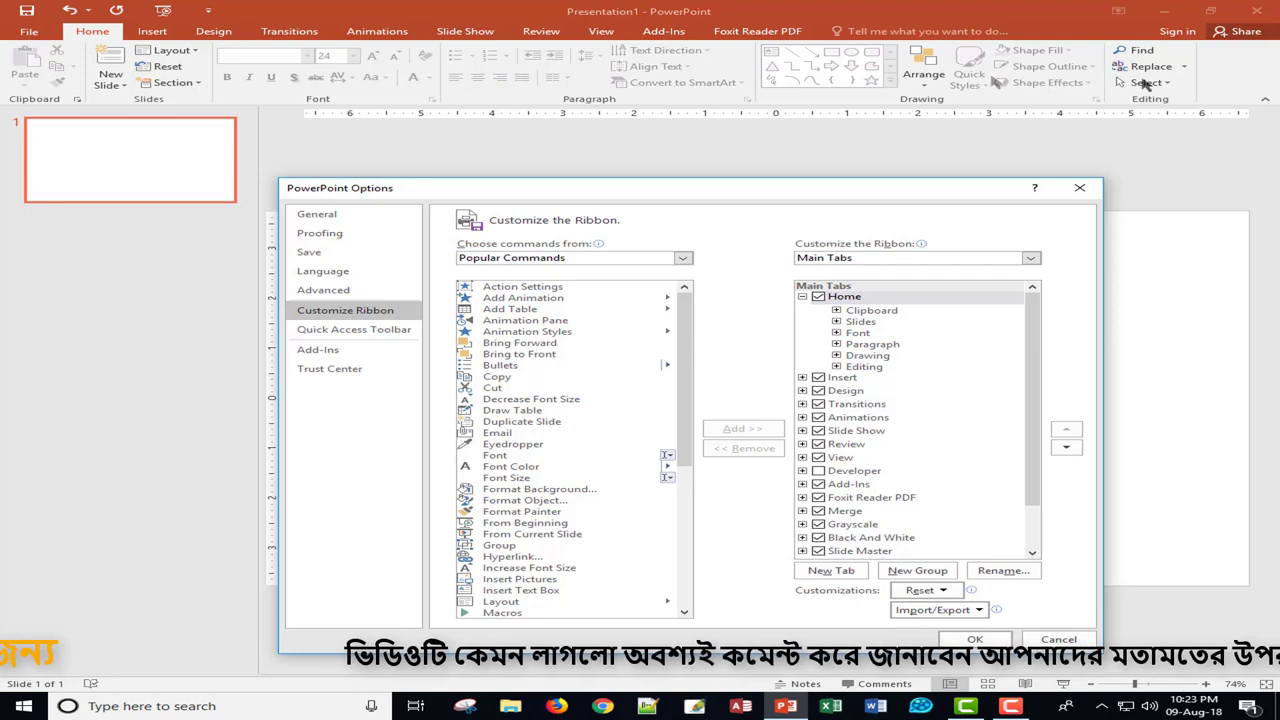
{"action": "left_click_drag", "start_coordinate": [620, 193], "coordinate": [630, 180]}
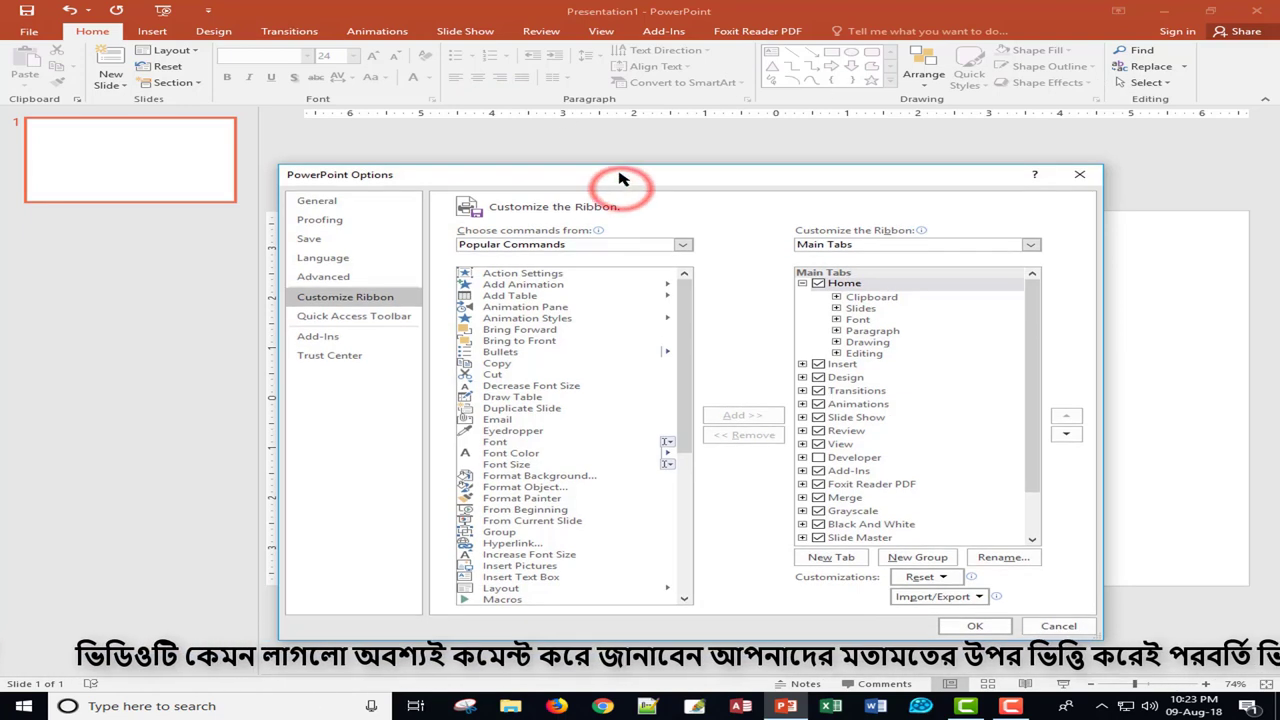
{"action": "left_click", "coordinate": [684, 323]}
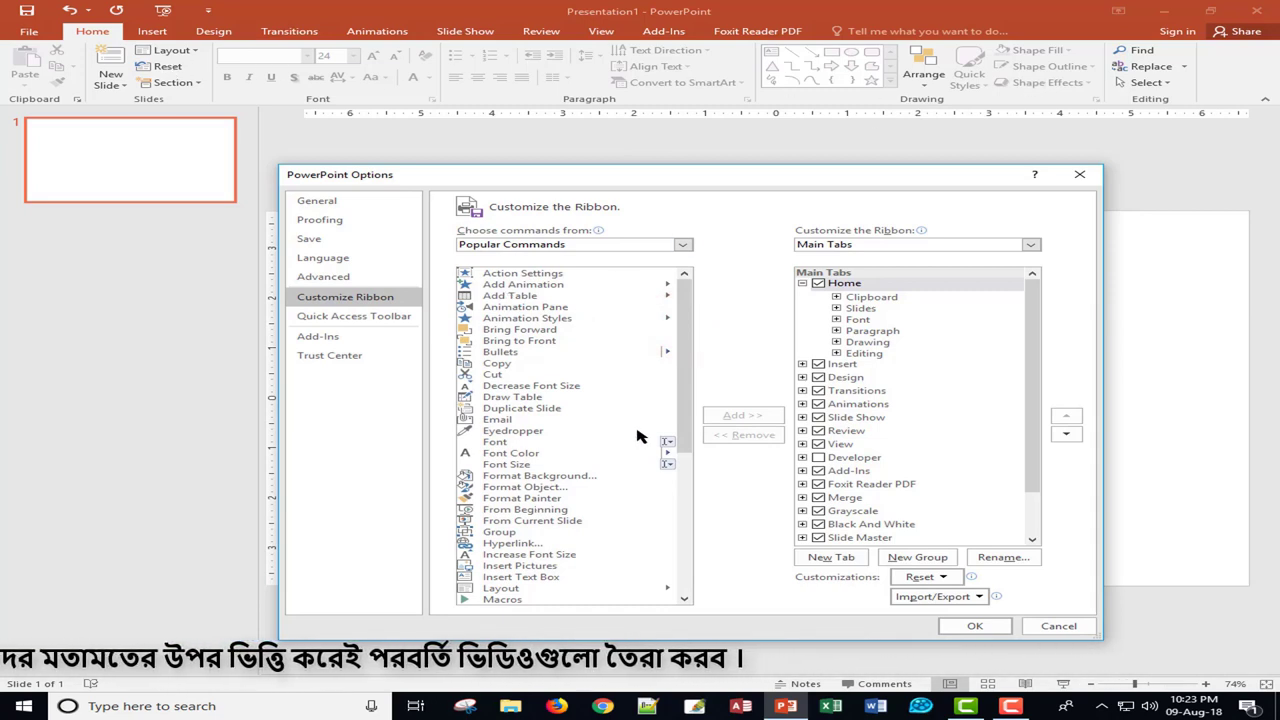
{"action": "left_click", "coordinate": [497, 362]}
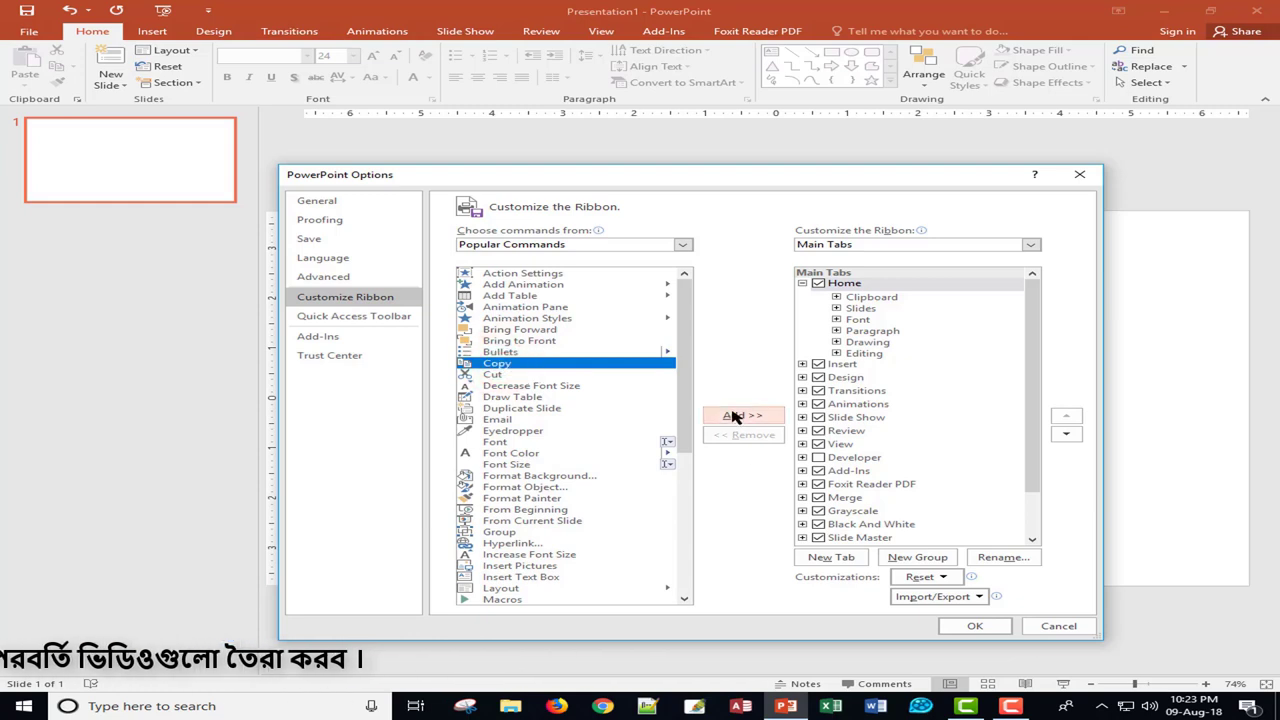
{"action": "left_click", "coordinate": [734, 416]}
{"action": "left_click", "coordinate": [660, 392]}
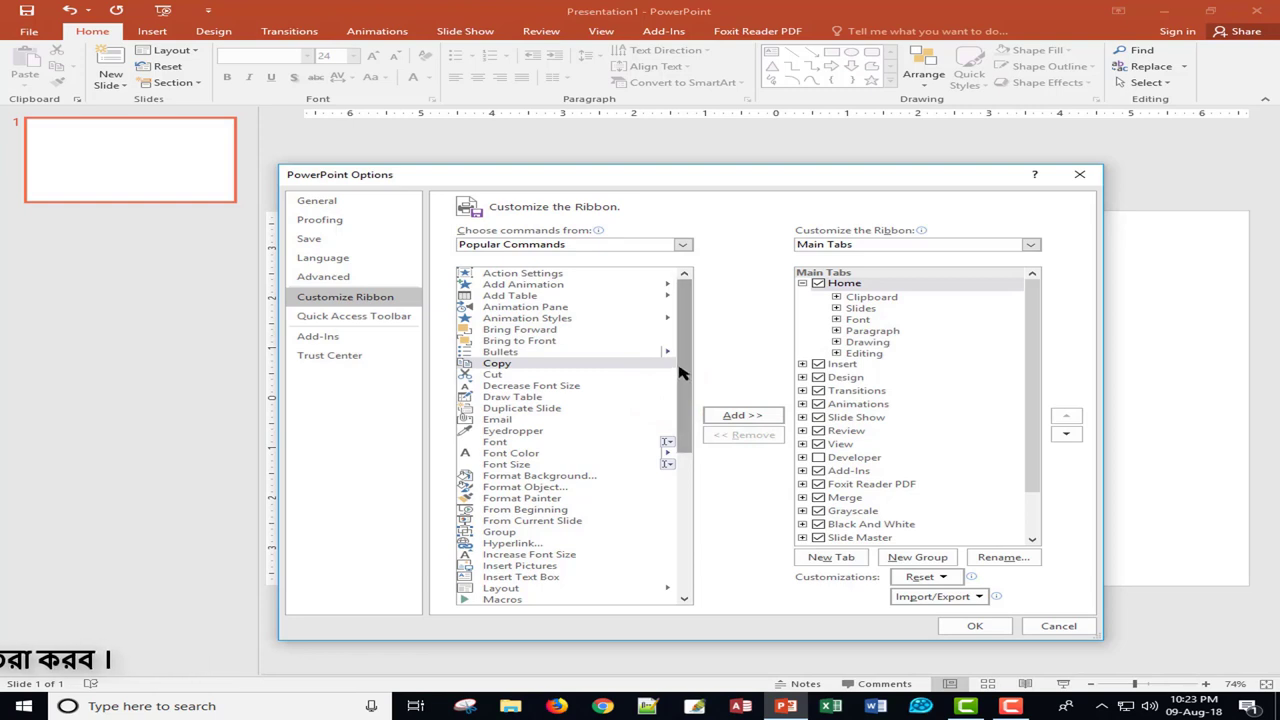
Try adding Regroup to the ribbon, dismiss the custom group warning, then show Quick Access Toolbar settings.
{"action": "left_click_drag", "start_coordinate": [680, 371], "coordinate": [680, 510]}
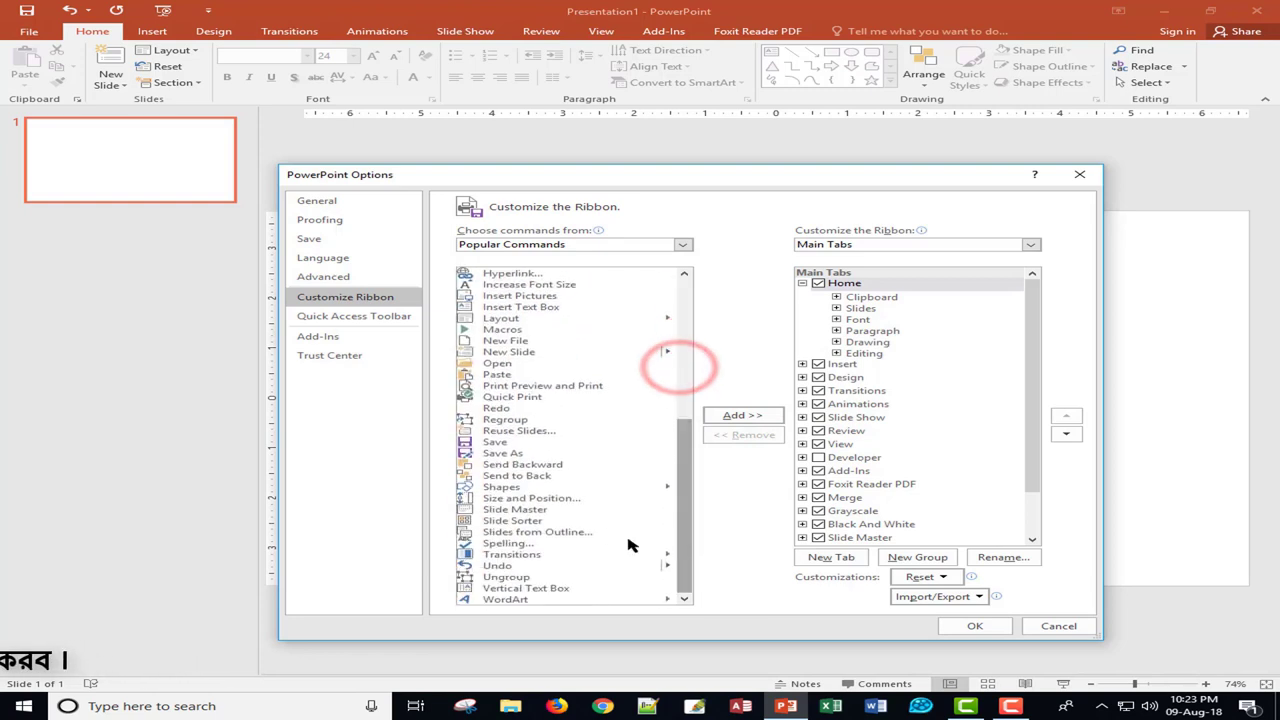
{"action": "left_click", "coordinate": [505, 420]}
{"action": "left_click", "coordinate": [740, 418]}
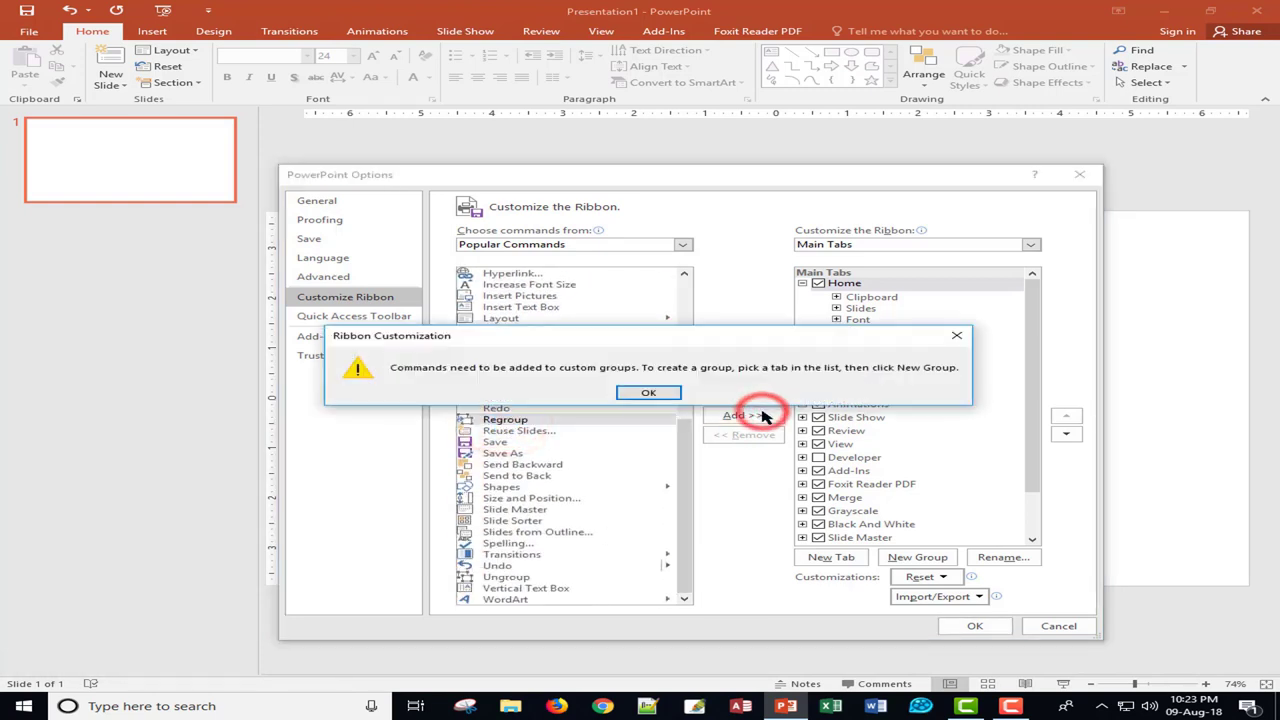
{"action": "left_click", "coordinate": [665, 396]}
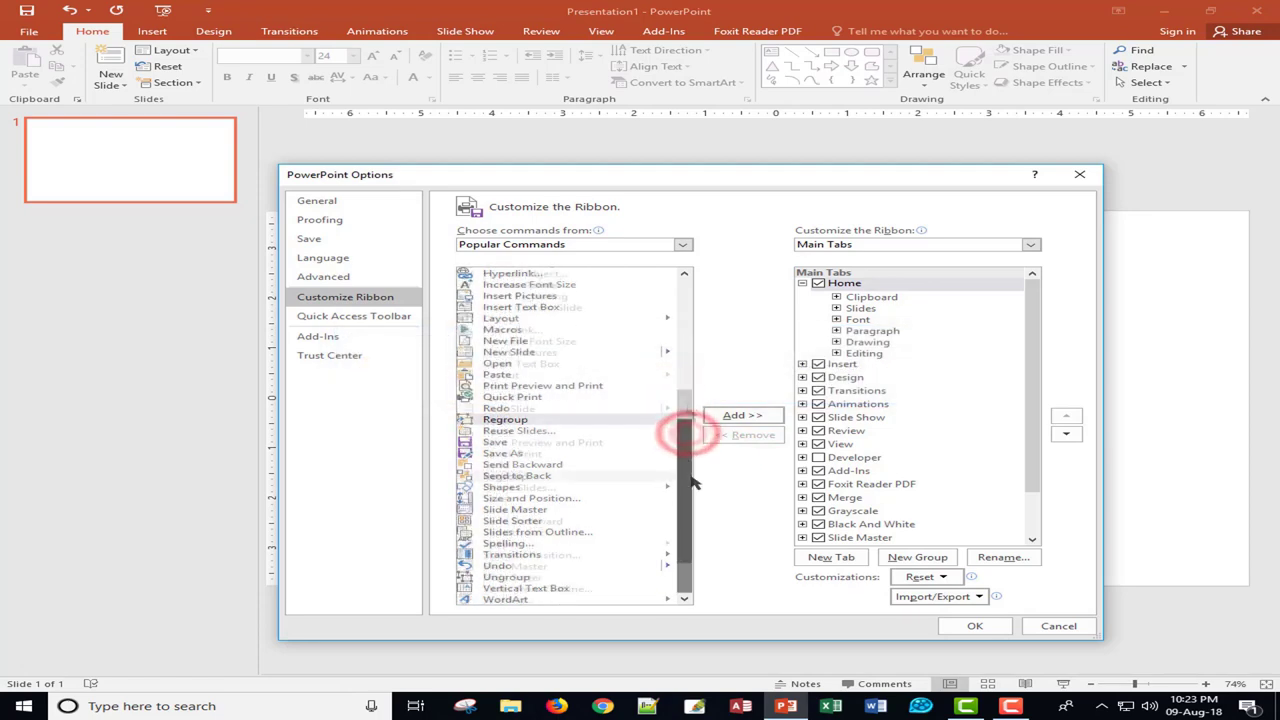
{"action": "left_click", "coordinate": [310, 316]}
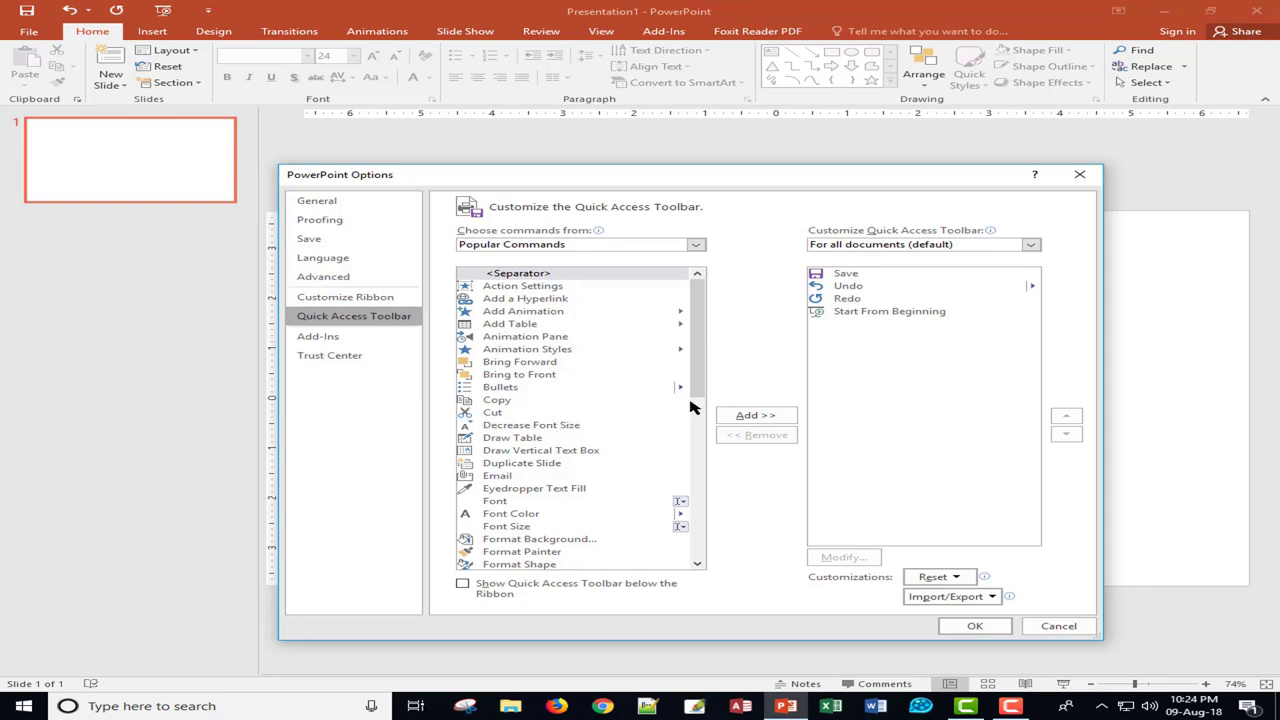
Select Bullets, browse the Add-ins and Trust Center pages, then close PowerPoint Options.
{"action": "left_click", "coordinate": [500, 387]}
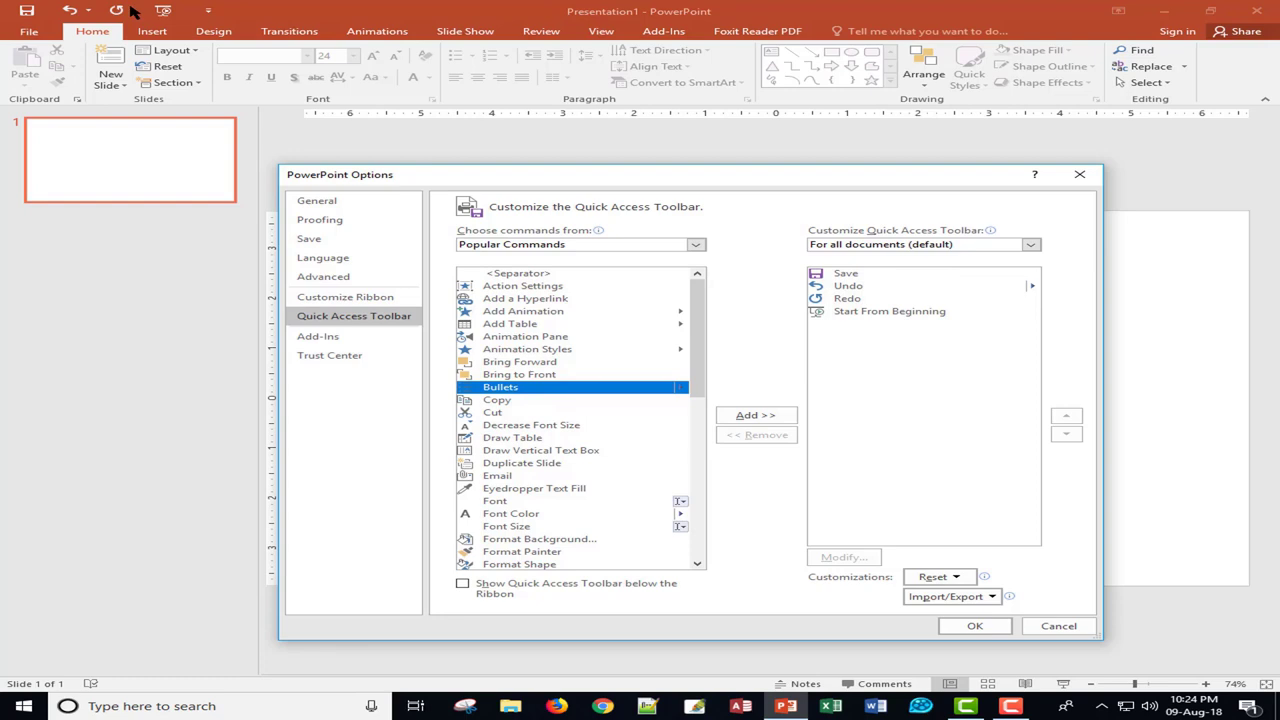
{"action": "left_click", "coordinate": [326, 340]}
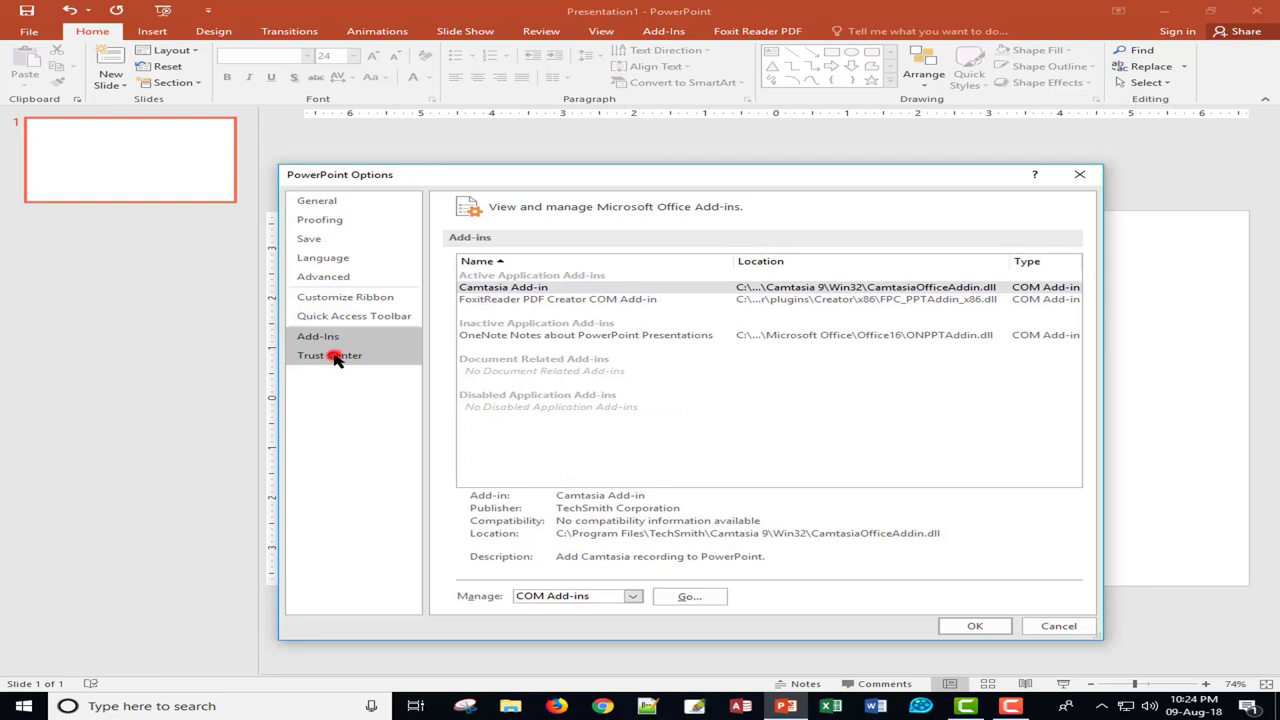
{"action": "left_click", "coordinate": [333, 357]}
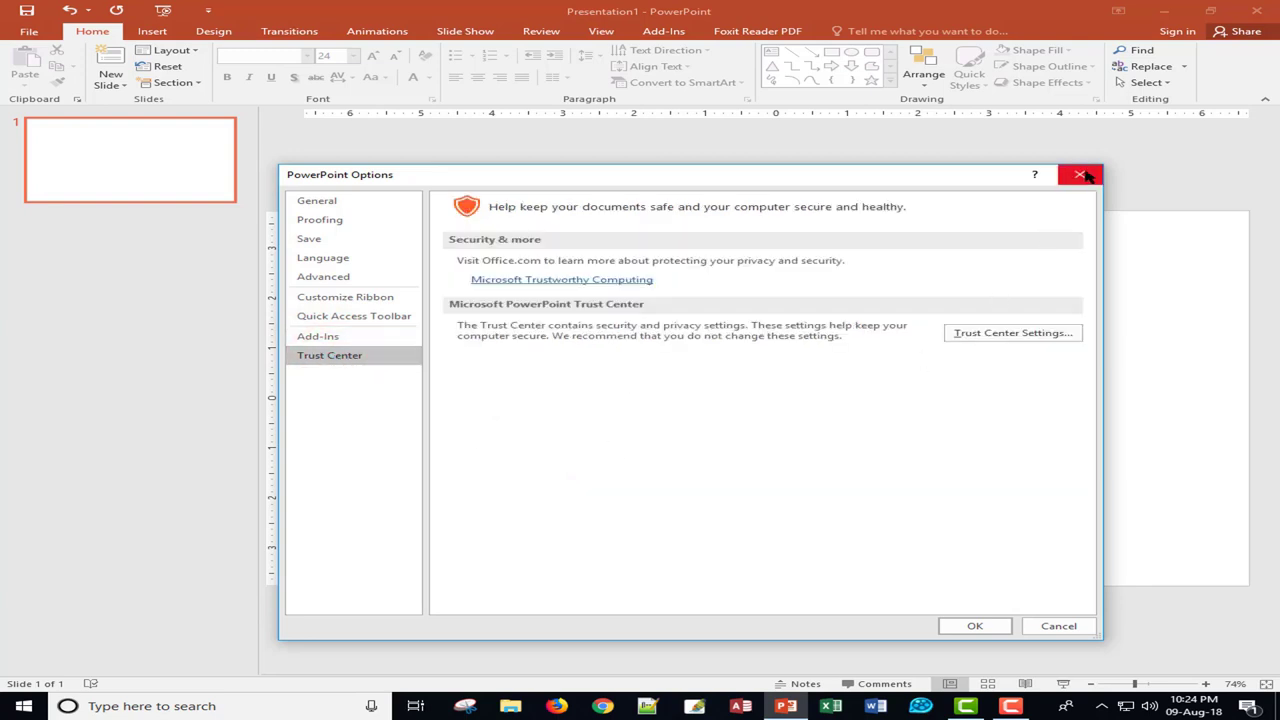
{"action": "left_click", "coordinate": [1084, 175]}
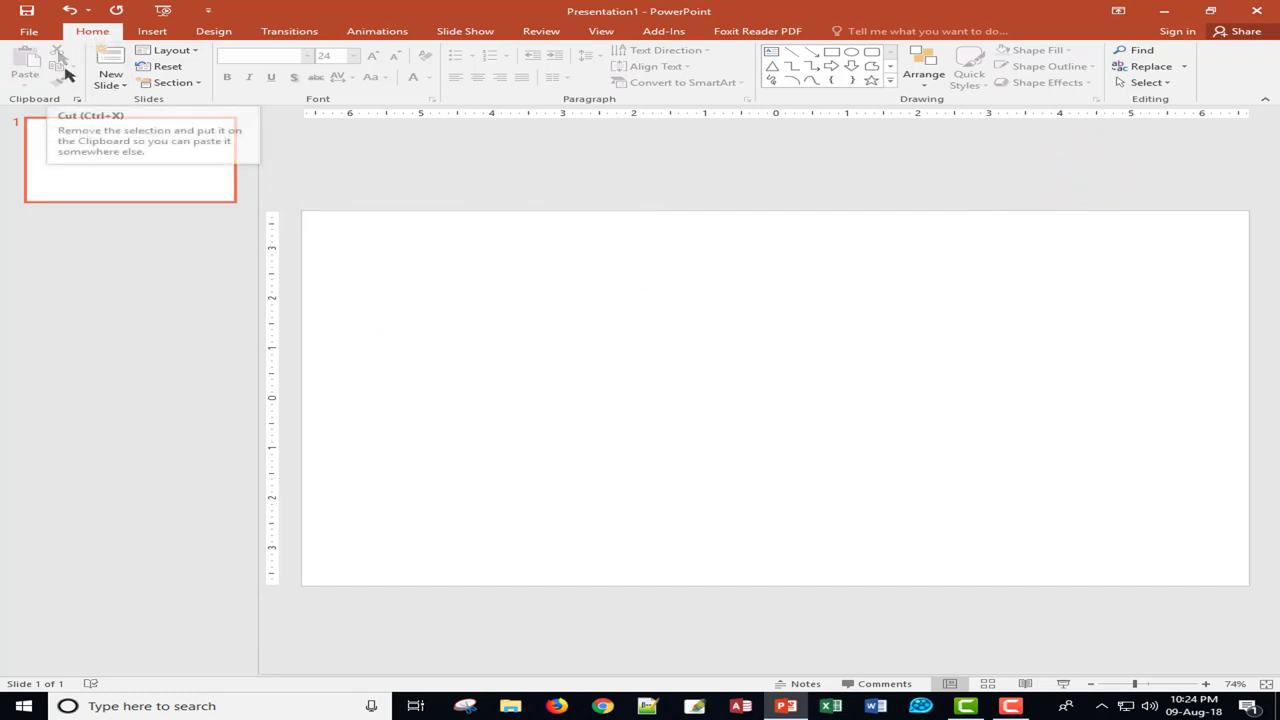
Draw a large Oval from Insert Shapes across the slide's centre, then deselect it.
{"action": "left_click", "coordinate": [489, 338]}
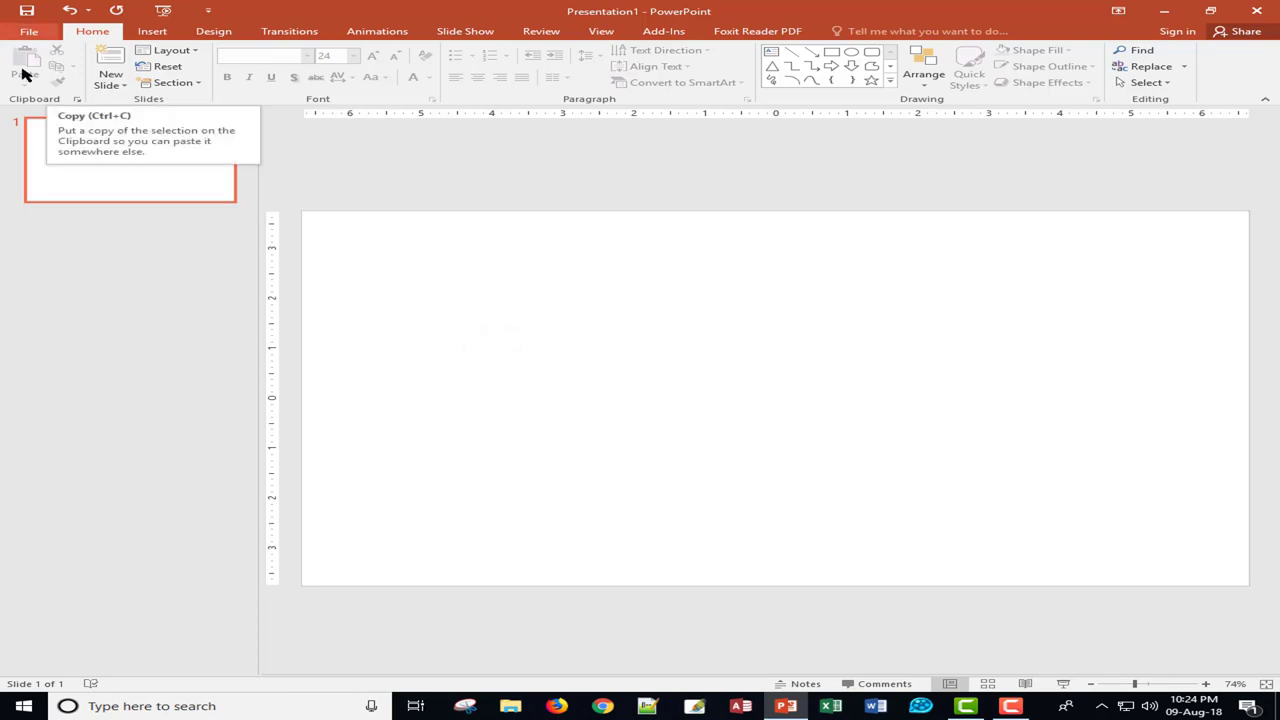
{"action": "left_click", "coordinate": [142, 33]}
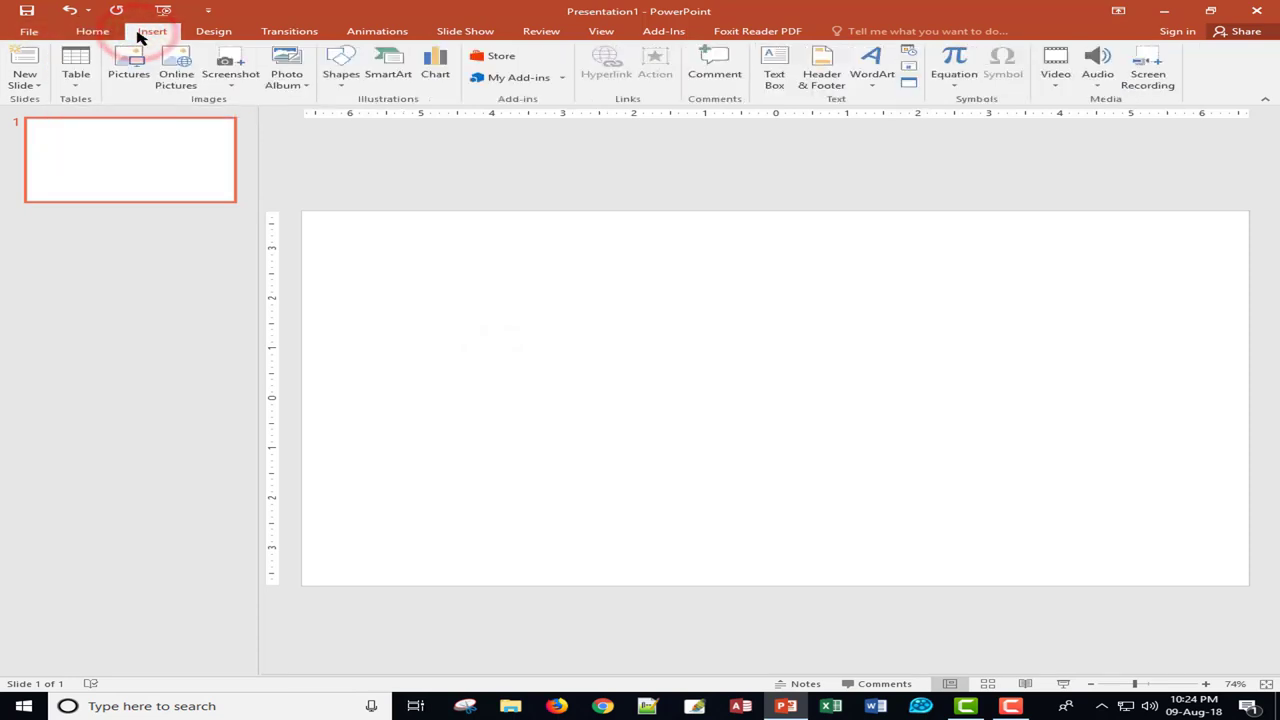
{"action": "left_click", "coordinate": [328, 68]}
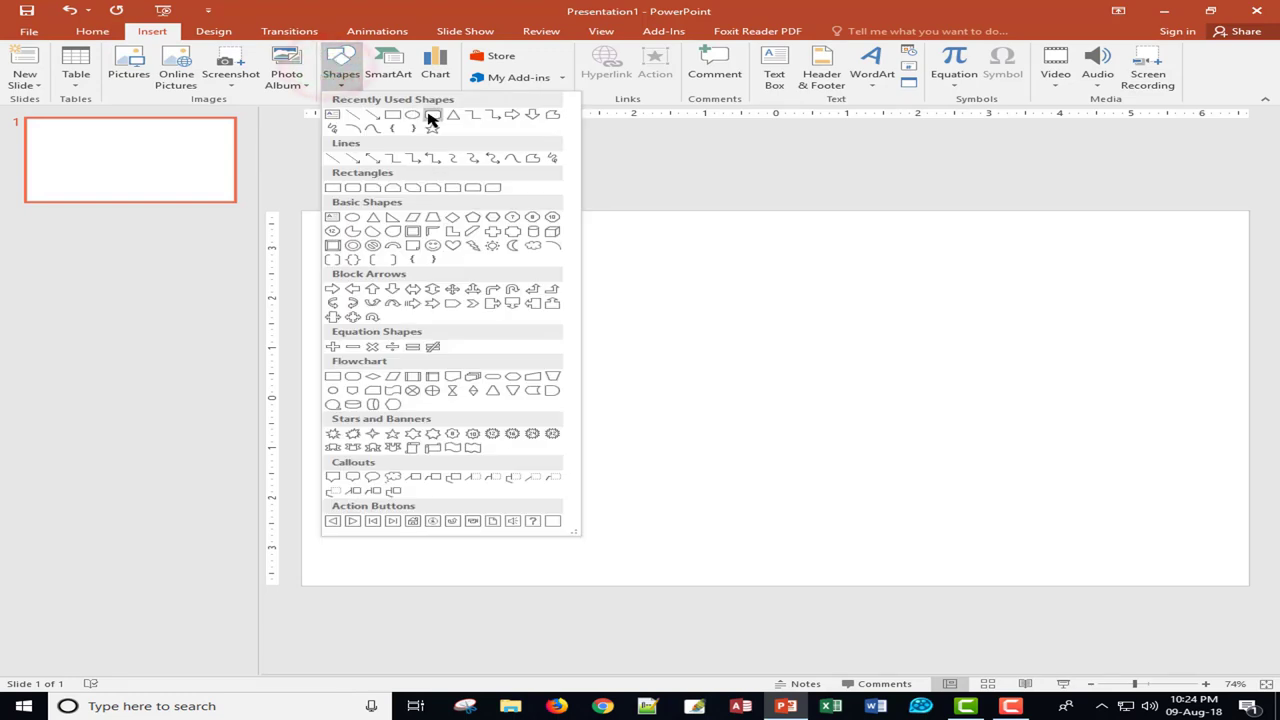
{"action": "left_click", "coordinate": [412, 114]}
{"action": "left_click_drag", "start_coordinate": [539, 273], "coordinate": [985, 496]}
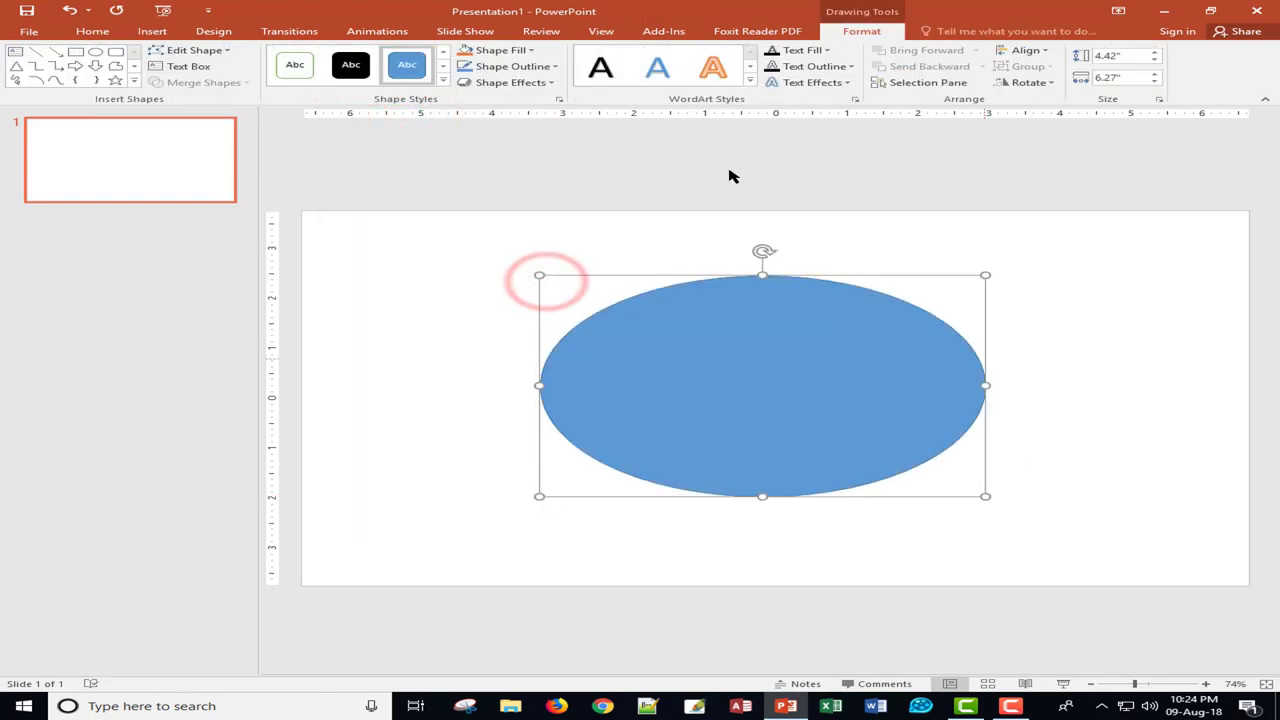
{"action": "left_click", "coordinate": [92, 31]}
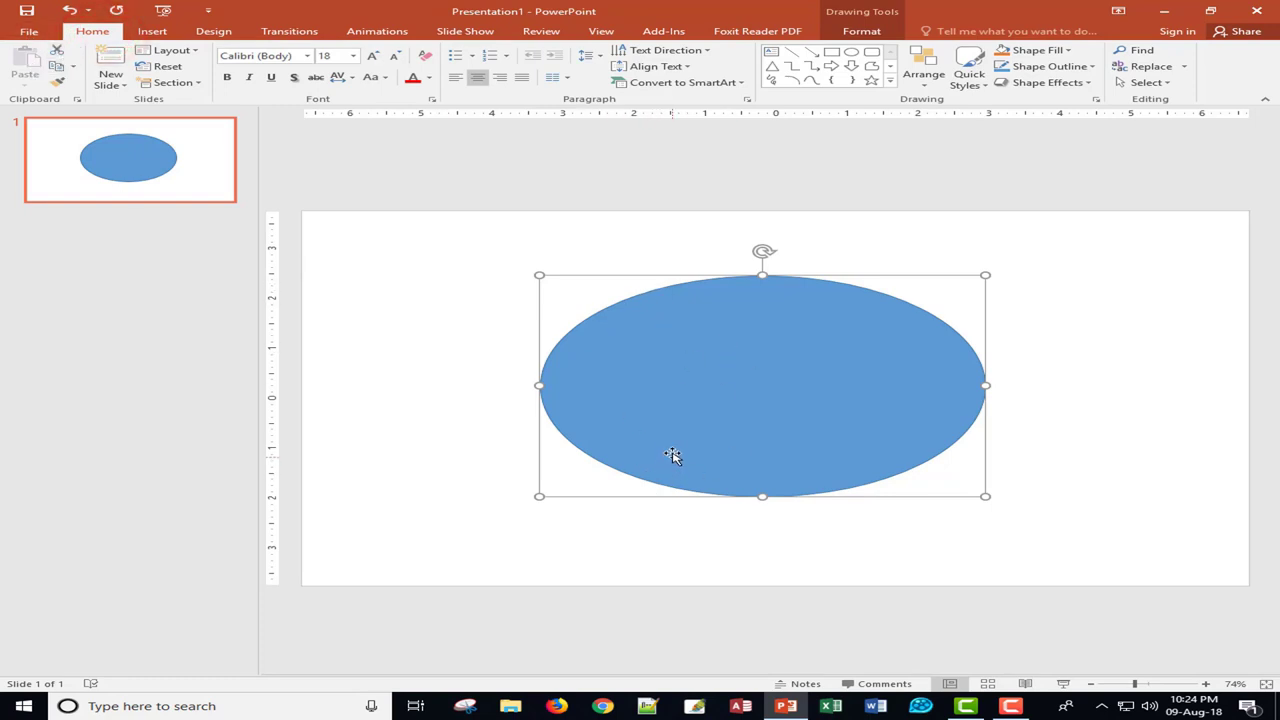
{"action": "left_click", "coordinate": [480, 271]}
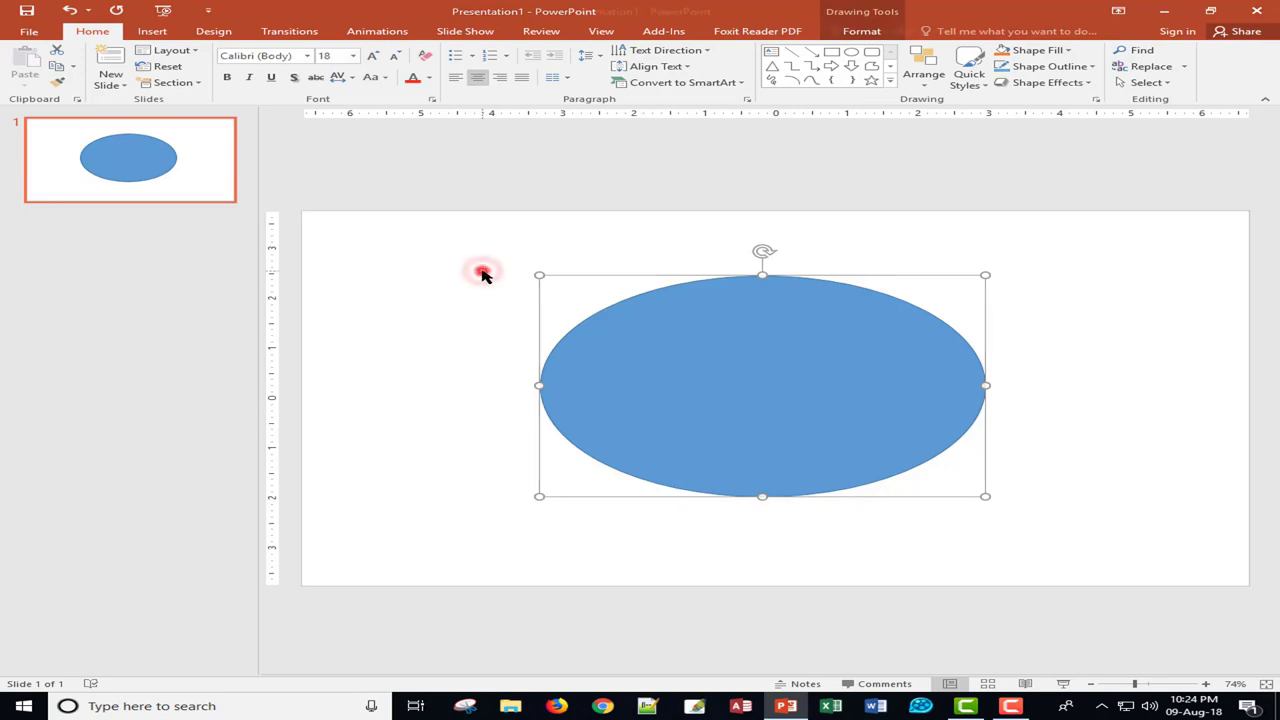
{"action": "left_click", "coordinate": [713, 373]}
{"action": "left_click", "coordinate": [468, 298]}
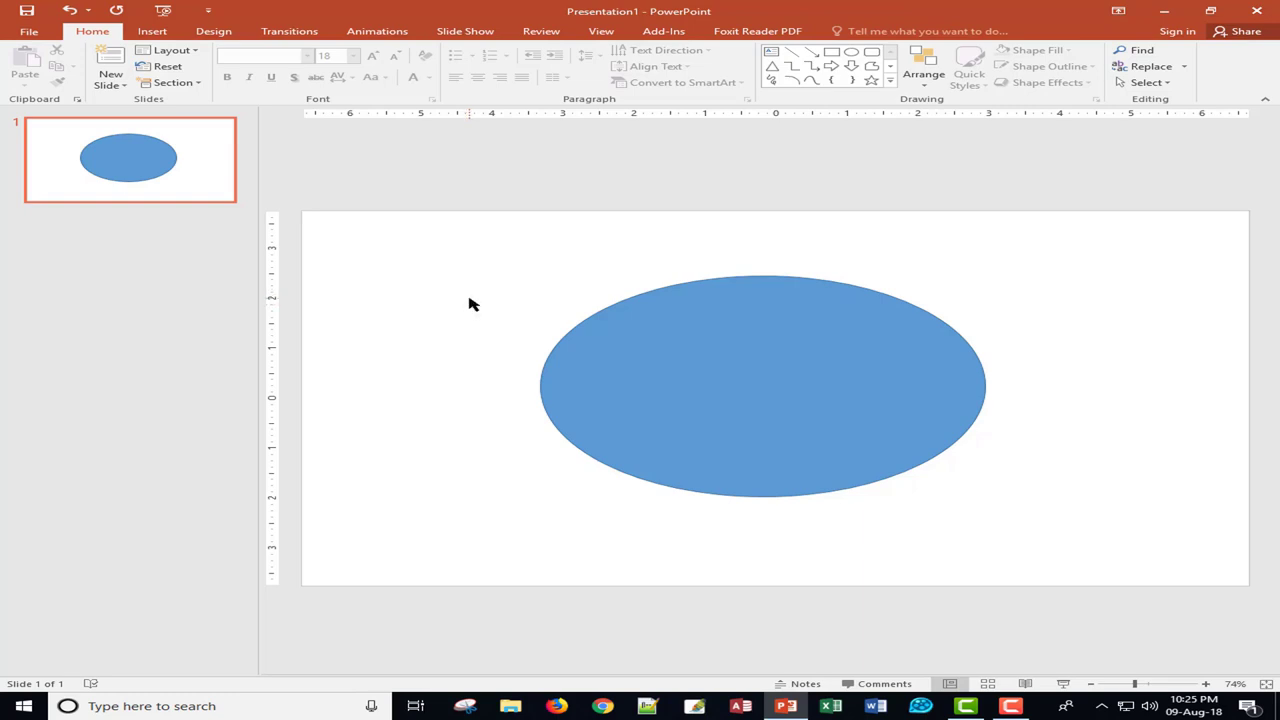
Add two blank slides using New Slide > Blank and the thumbnail right-click menu.
{"action": "left_click", "coordinate": [112, 84]}
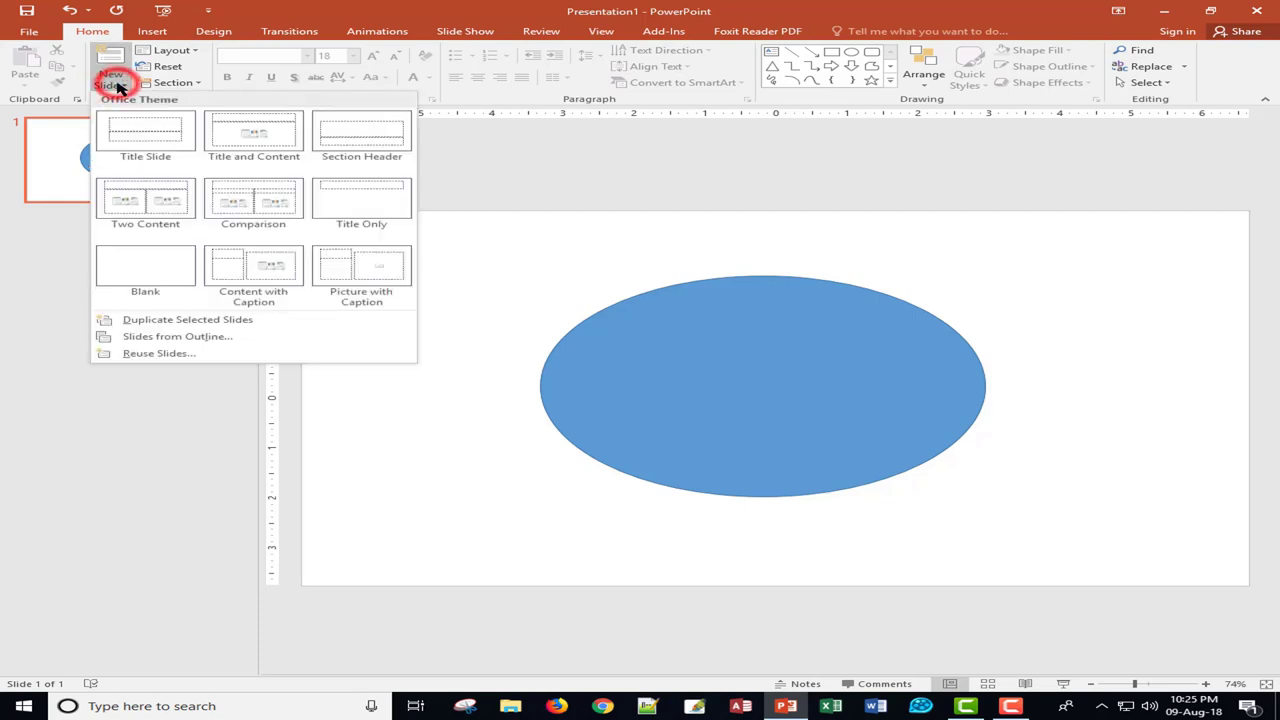
{"action": "left_click", "coordinate": [128, 270]}
{"action": "right_click", "coordinate": [115, 340]}
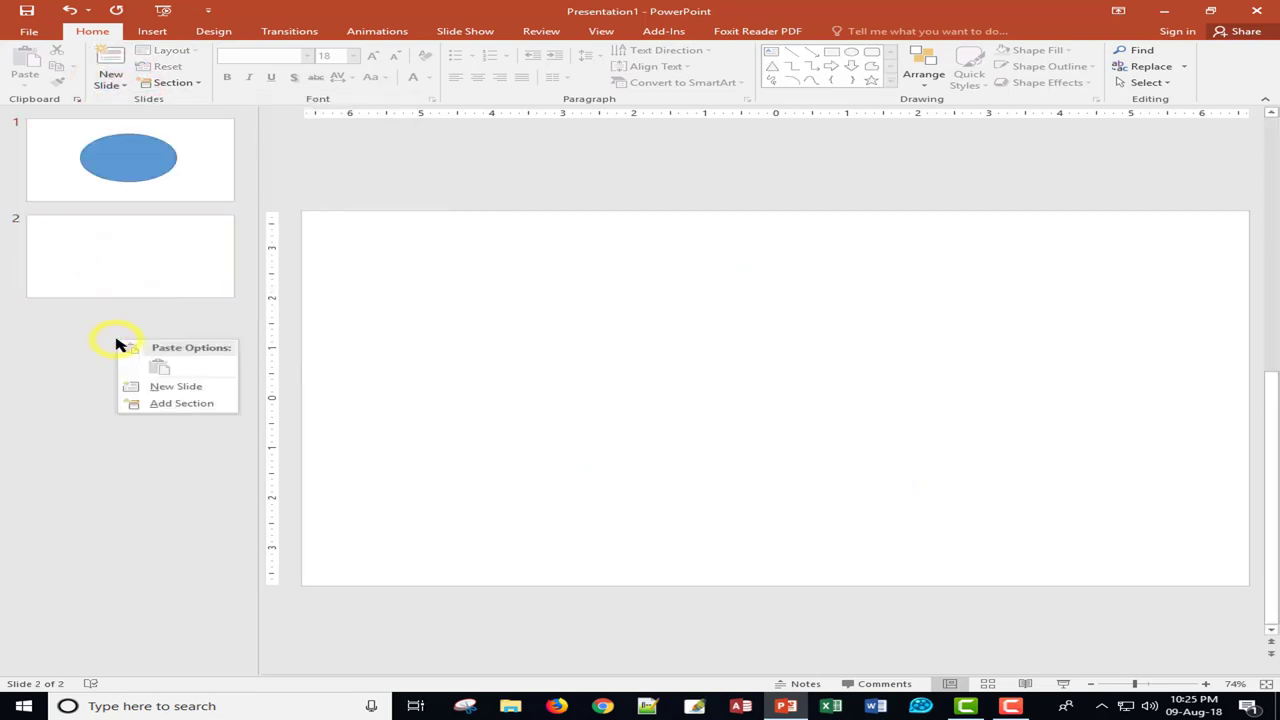
{"action": "left_click", "coordinate": [168, 388]}
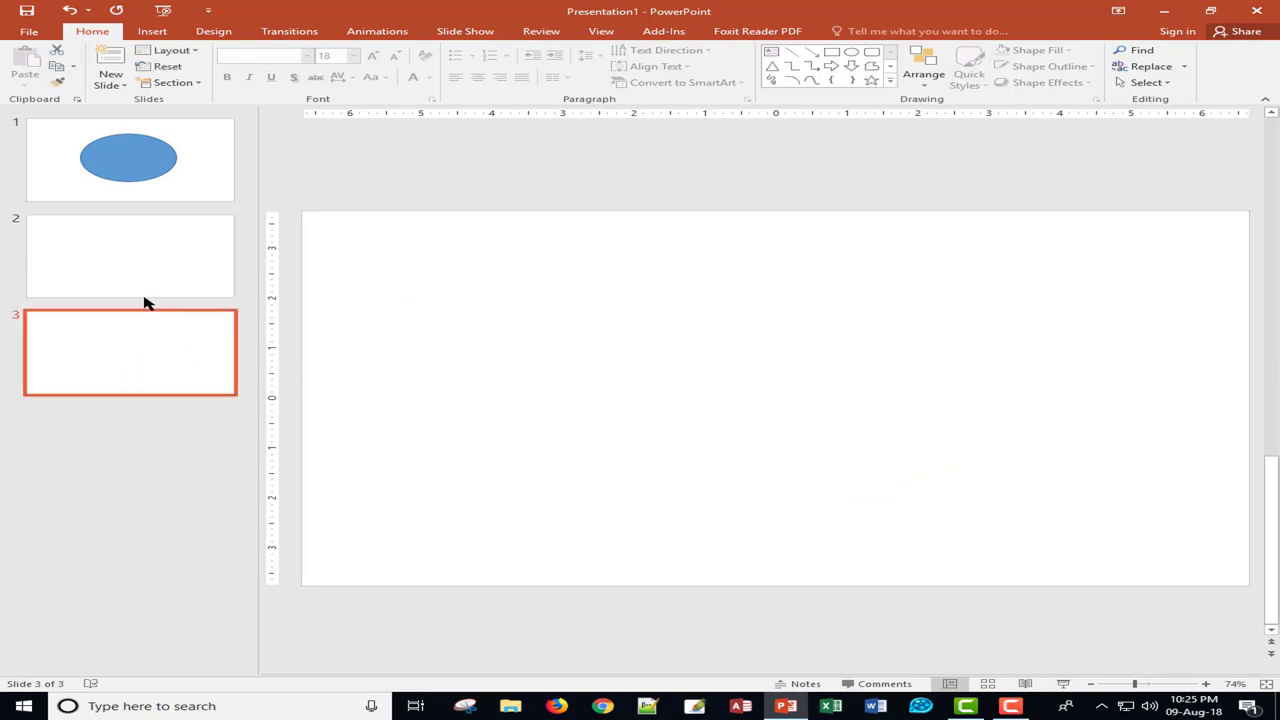
{"action": "left_click", "coordinate": [403, 334]}
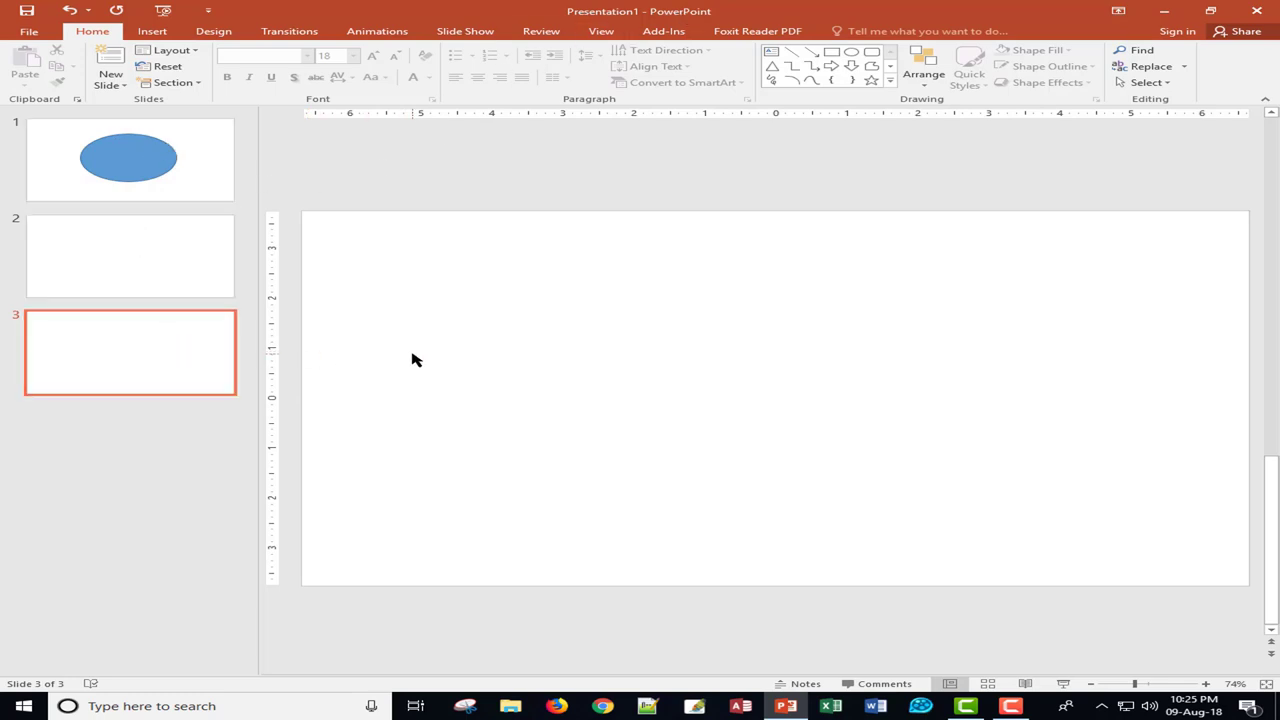
Browse the Layout and Section menus without changes, then return to slide 1's oval.
{"action": "left_click", "coordinate": [197, 52]}
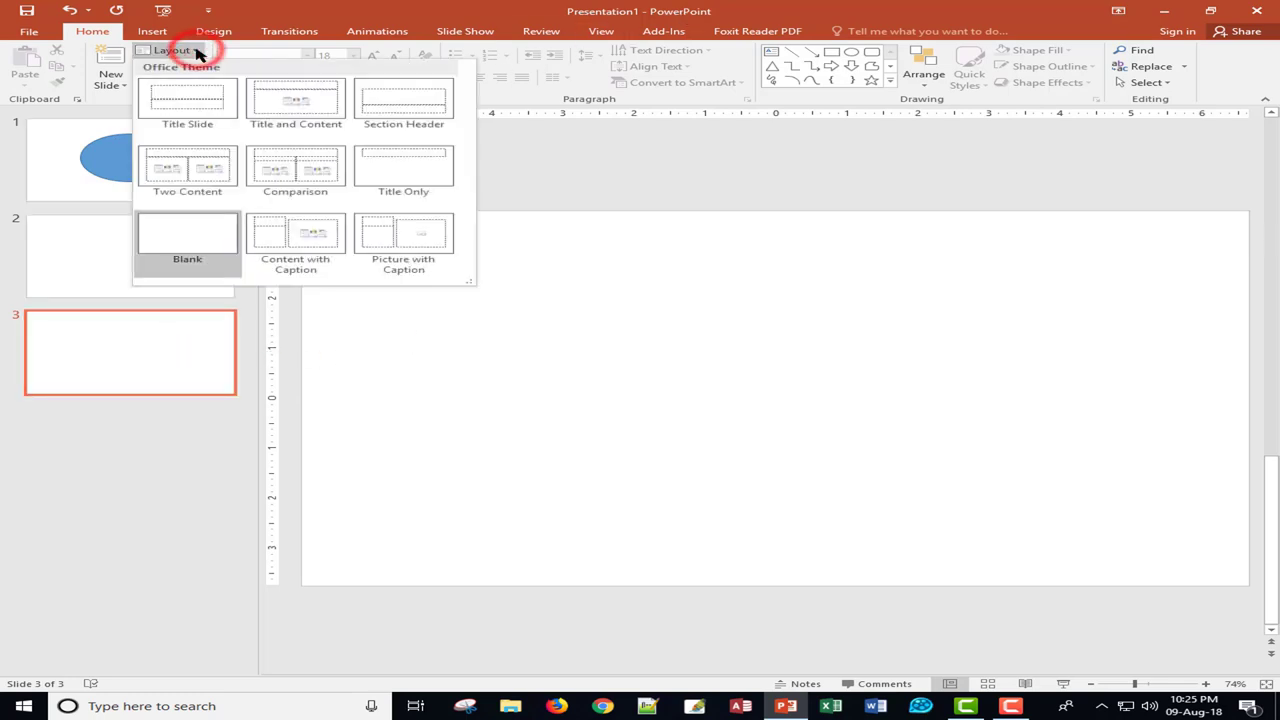
{"action": "left_click", "coordinate": [124, 86]}
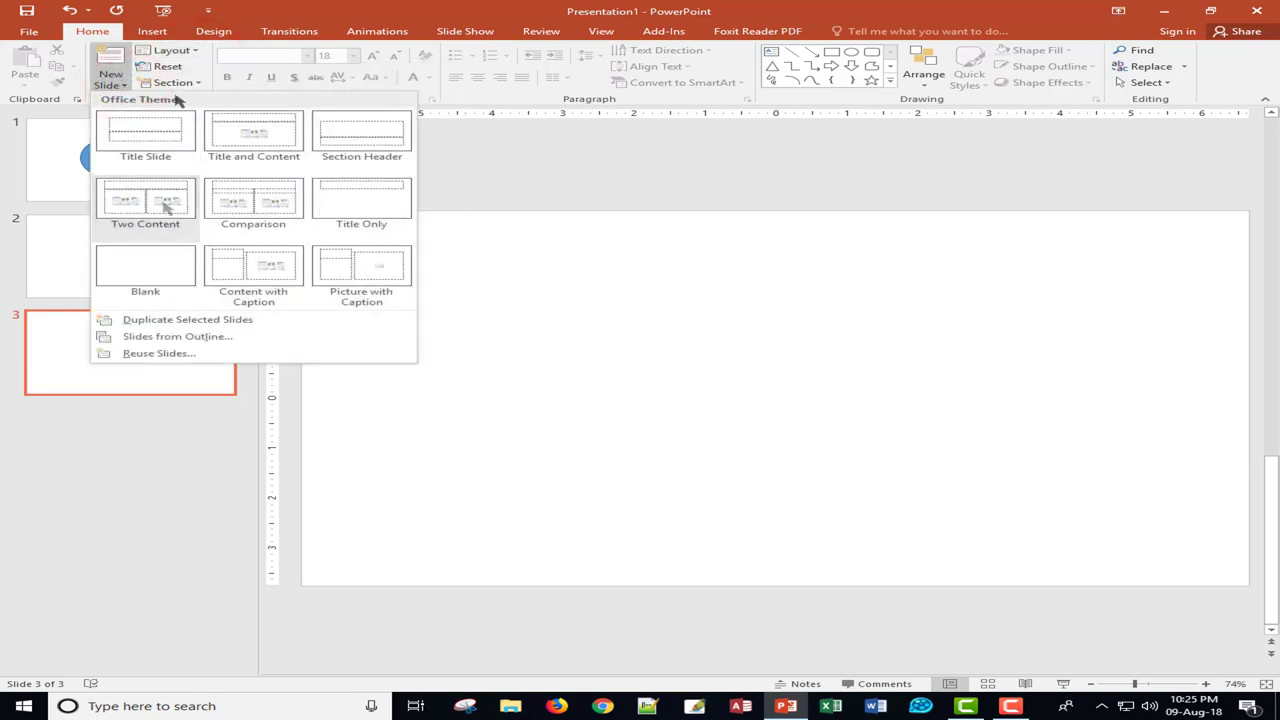
{"action": "left_click", "coordinate": [191, 51]}
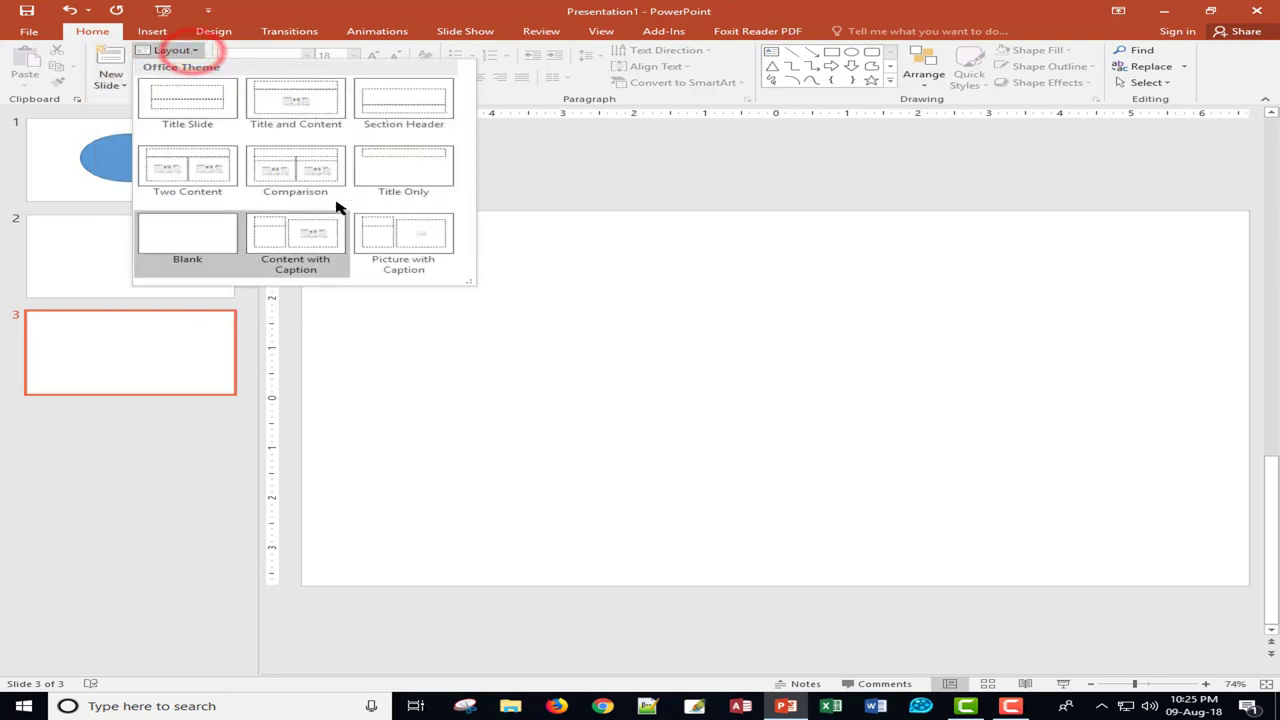
{"action": "left_click", "coordinate": [172, 50]}
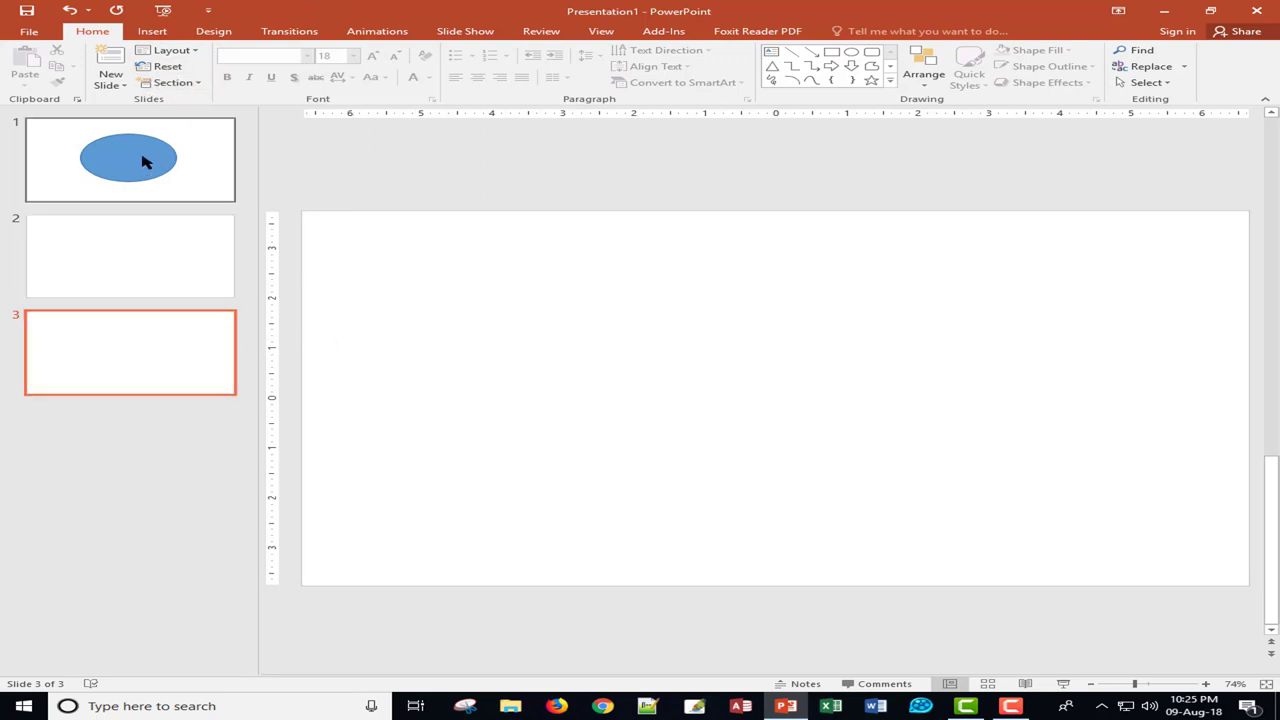
{"action": "left_click", "coordinate": [199, 84]}
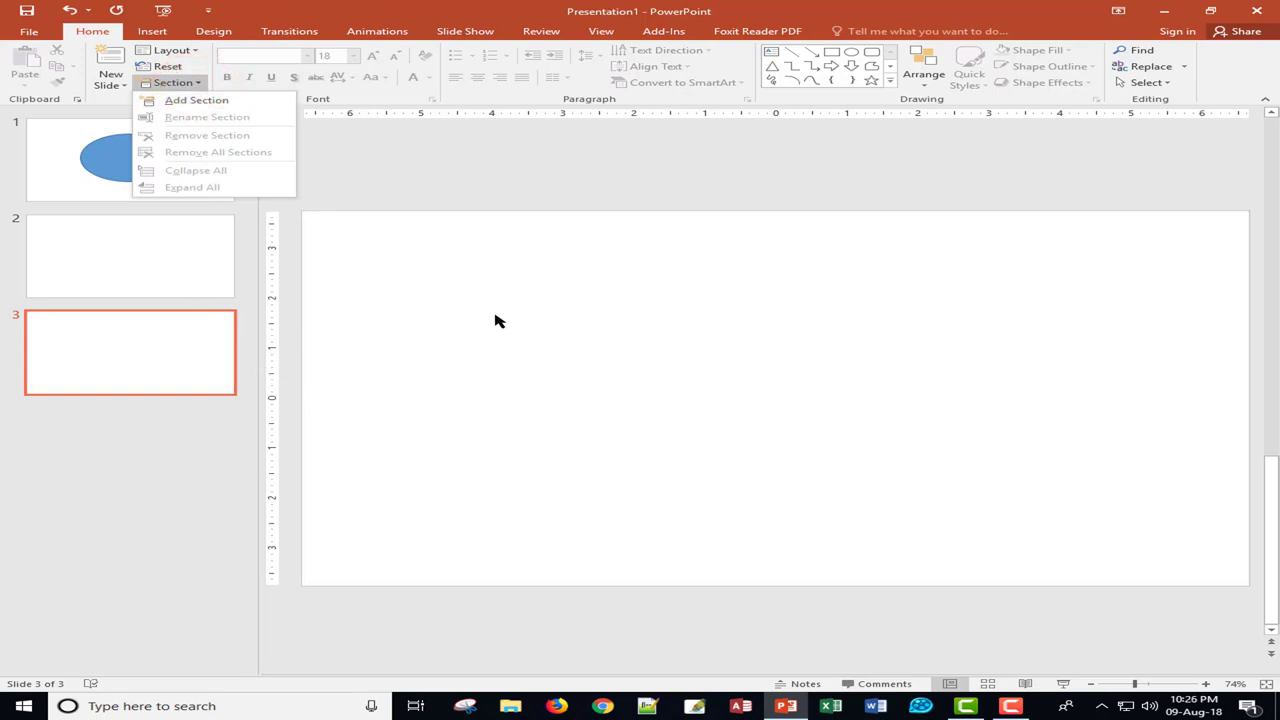
{"action": "left_click", "coordinate": [330, 11]}
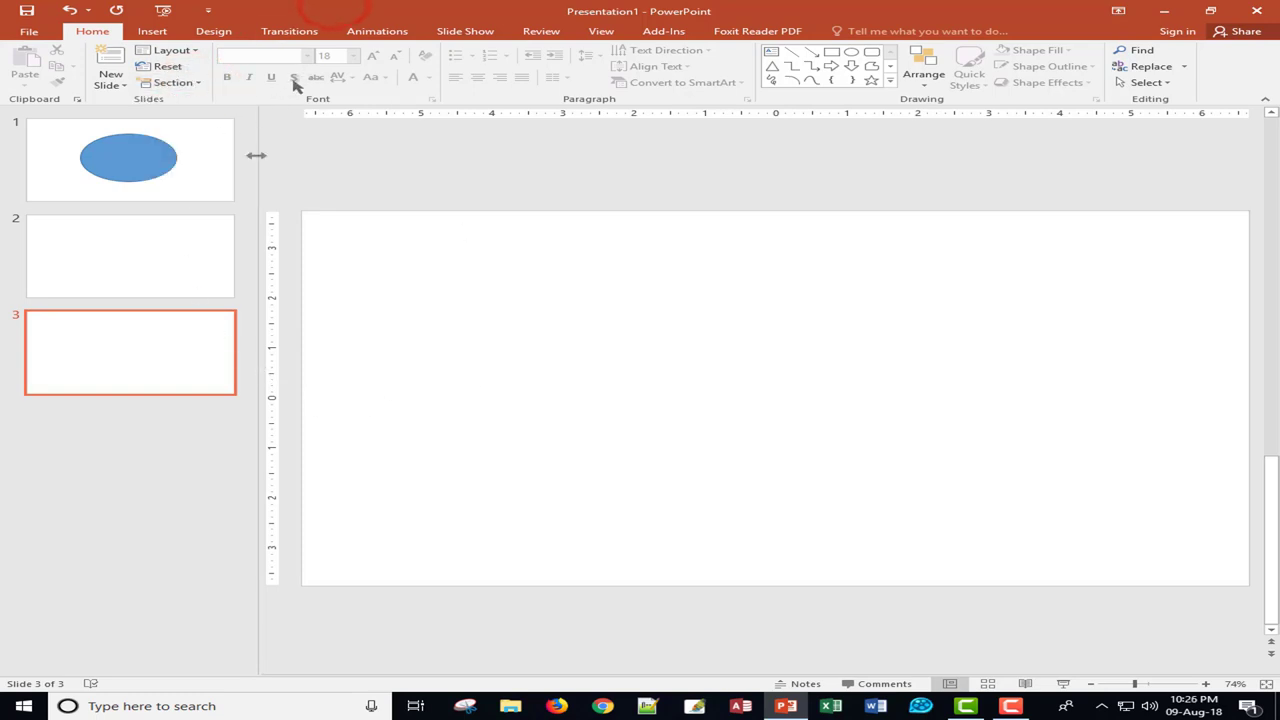
{"action": "left_click", "coordinate": [134, 143]}
{"action": "left_click", "coordinate": [731, 359]}
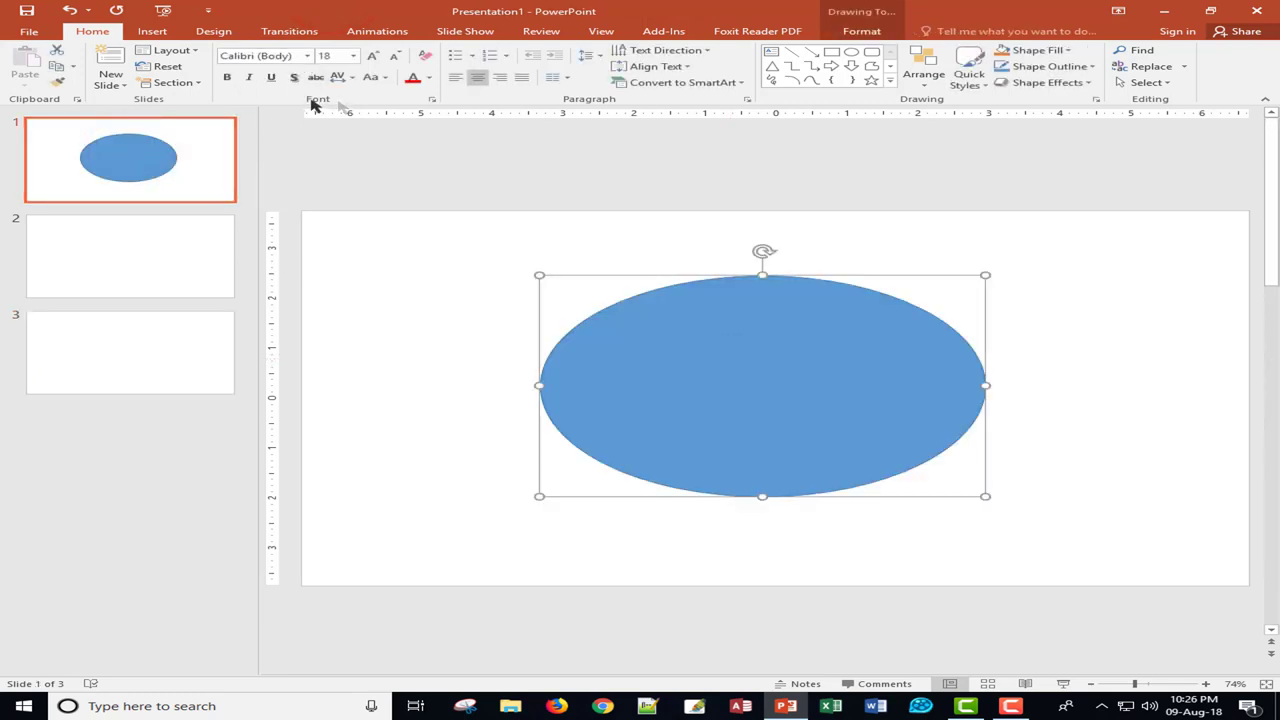
{"action": "left_click", "coordinate": [306, 56]}
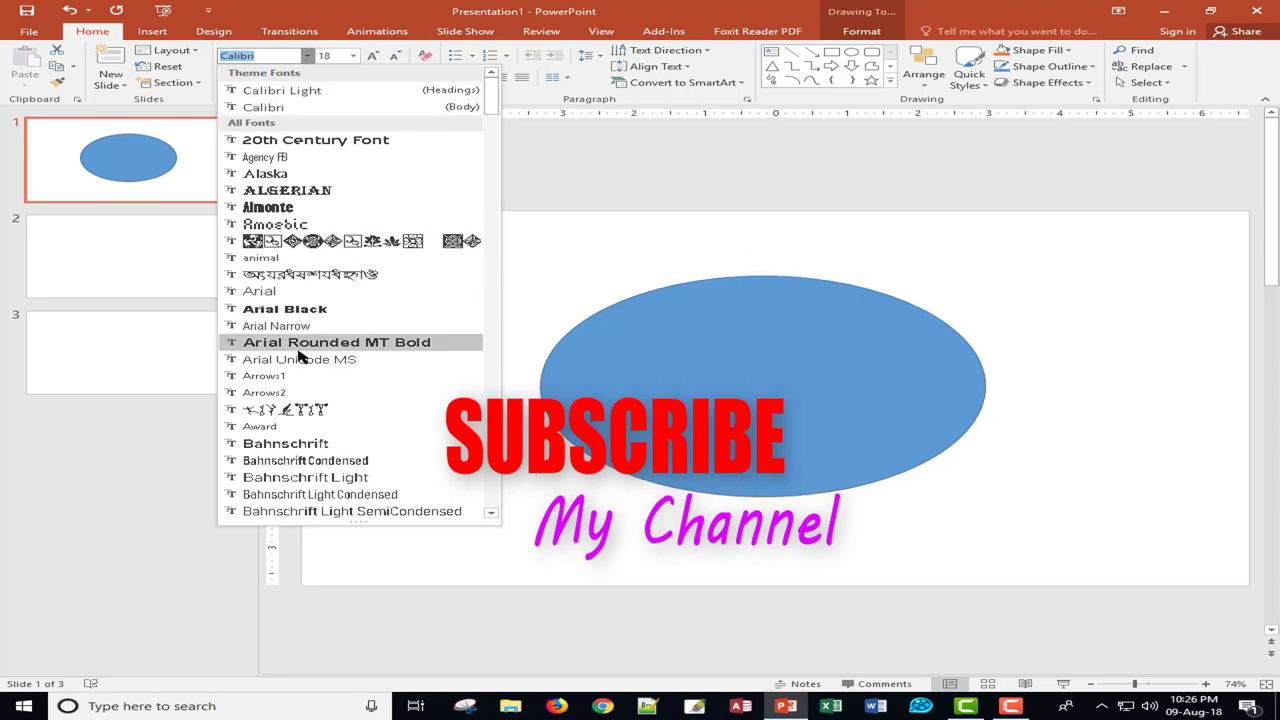
{"action": "scroll", "coordinate": [322, 397], "scroll_direction": "down", "scroll_amount": 5}
{"action": "scroll", "coordinate": [322, 397], "scroll_direction": "down", "scroll_amount": 15}
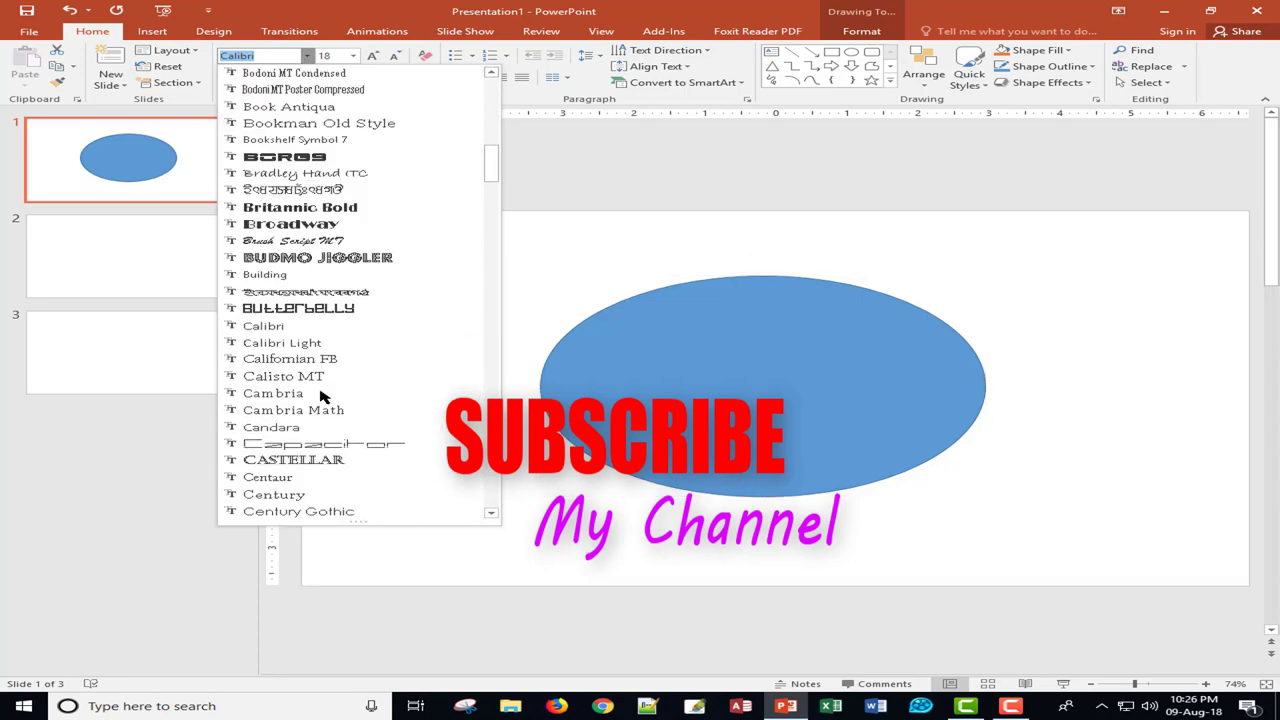
{"action": "scroll", "coordinate": [322, 397], "scroll_direction": "down", "scroll_amount": 15}
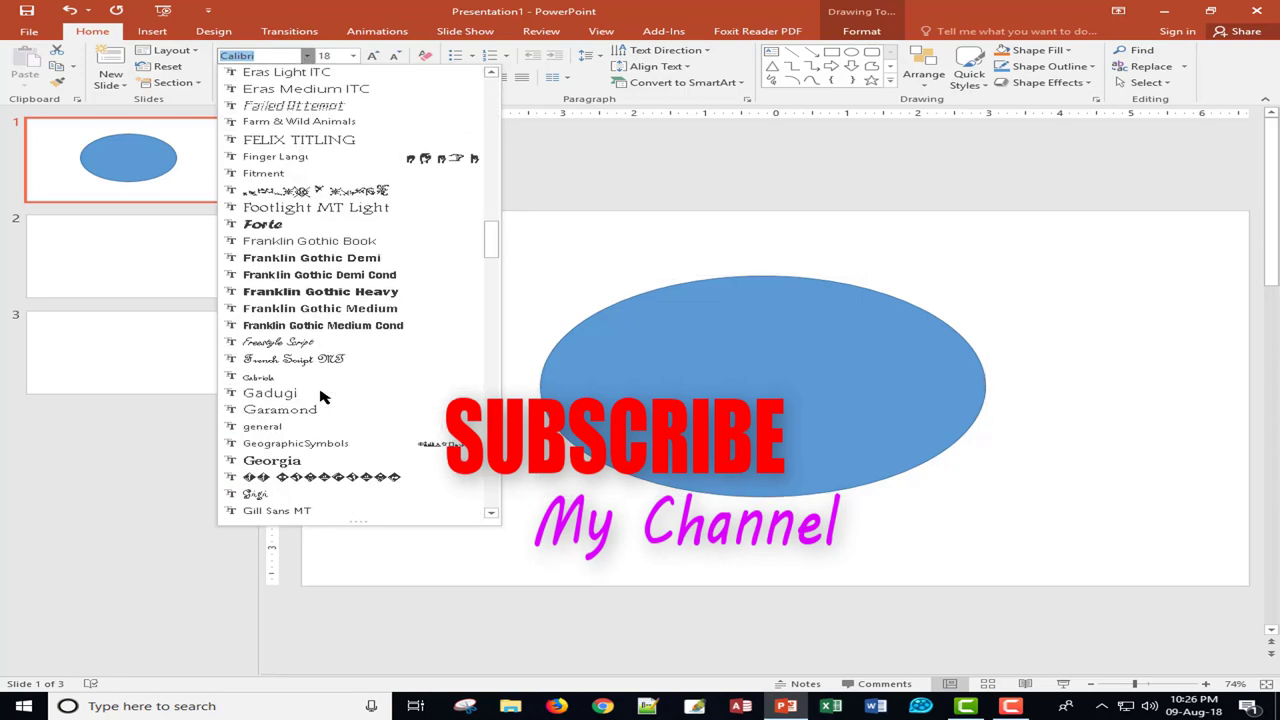
{"action": "scroll", "coordinate": [322, 397], "scroll_direction": "down", "scroll_amount": 14}
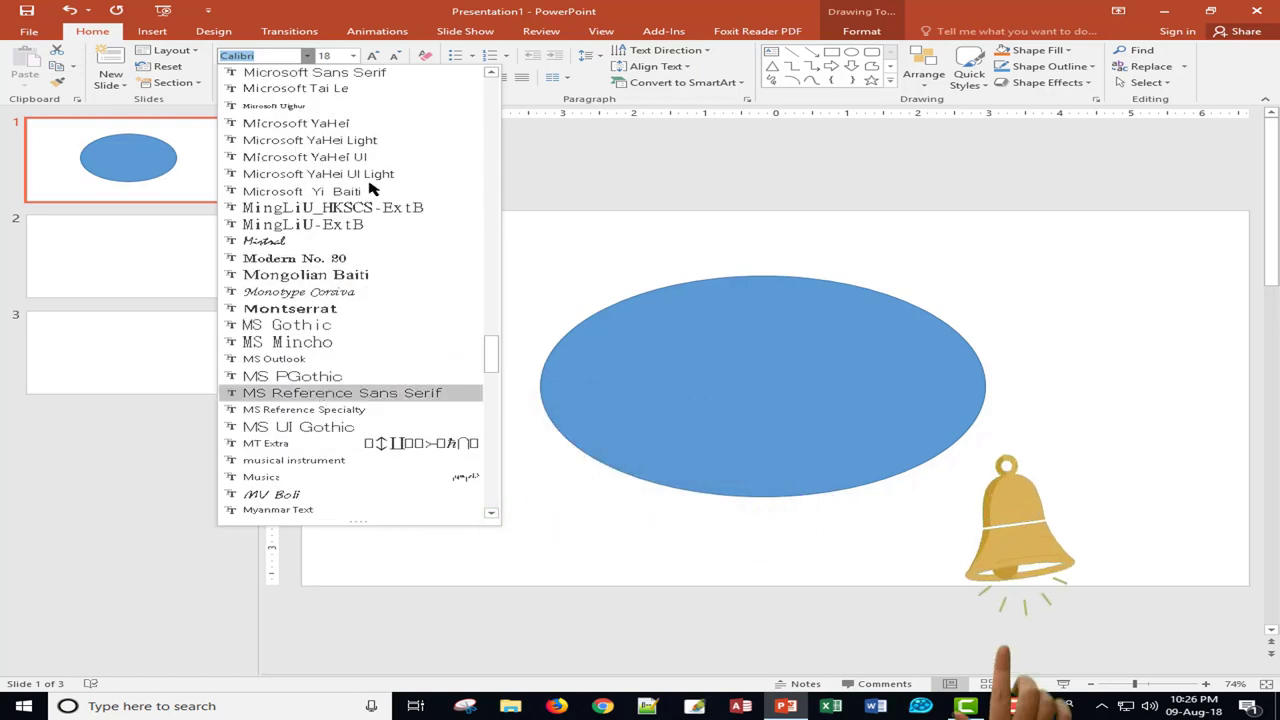
{"action": "left_click", "coordinate": [350, 57]}
{"action": "left_click", "coordinate": [350, 57]}
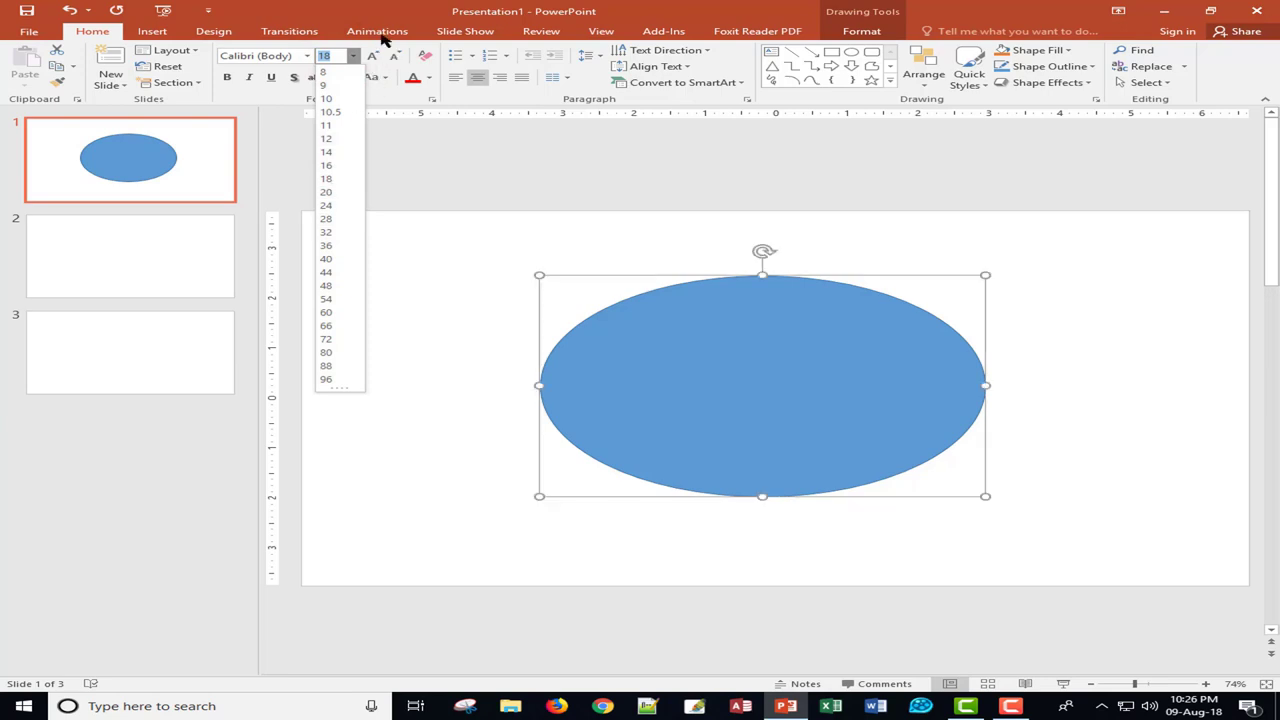
{"action": "left_click", "coordinate": [385, 20]}
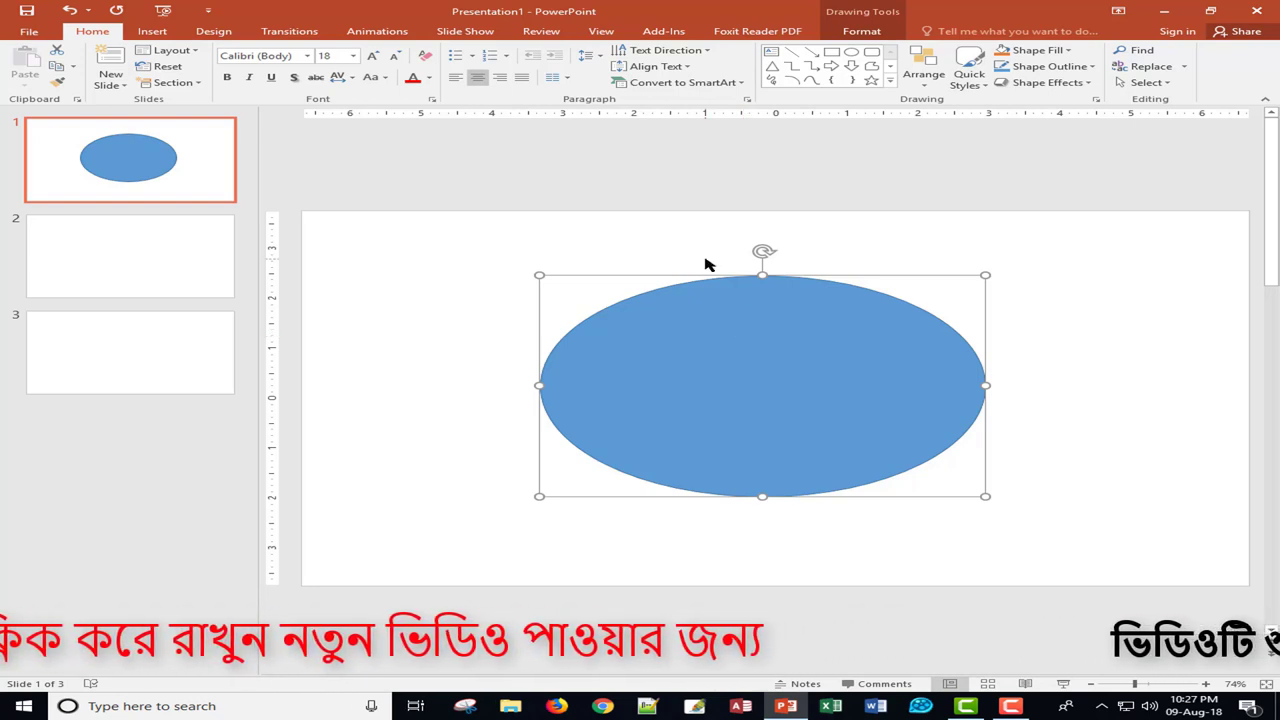
{"action": "left_click", "coordinate": [352, 80]}
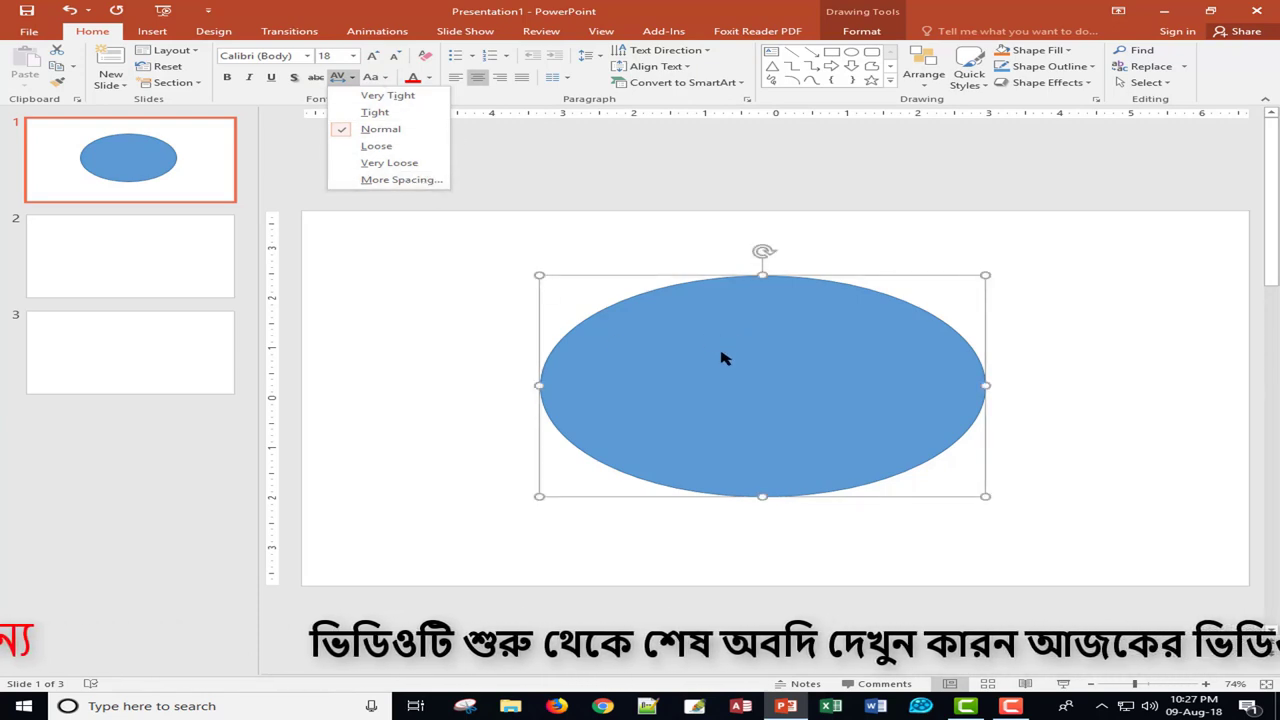
{"action": "left_click", "coordinate": [724, 358]}
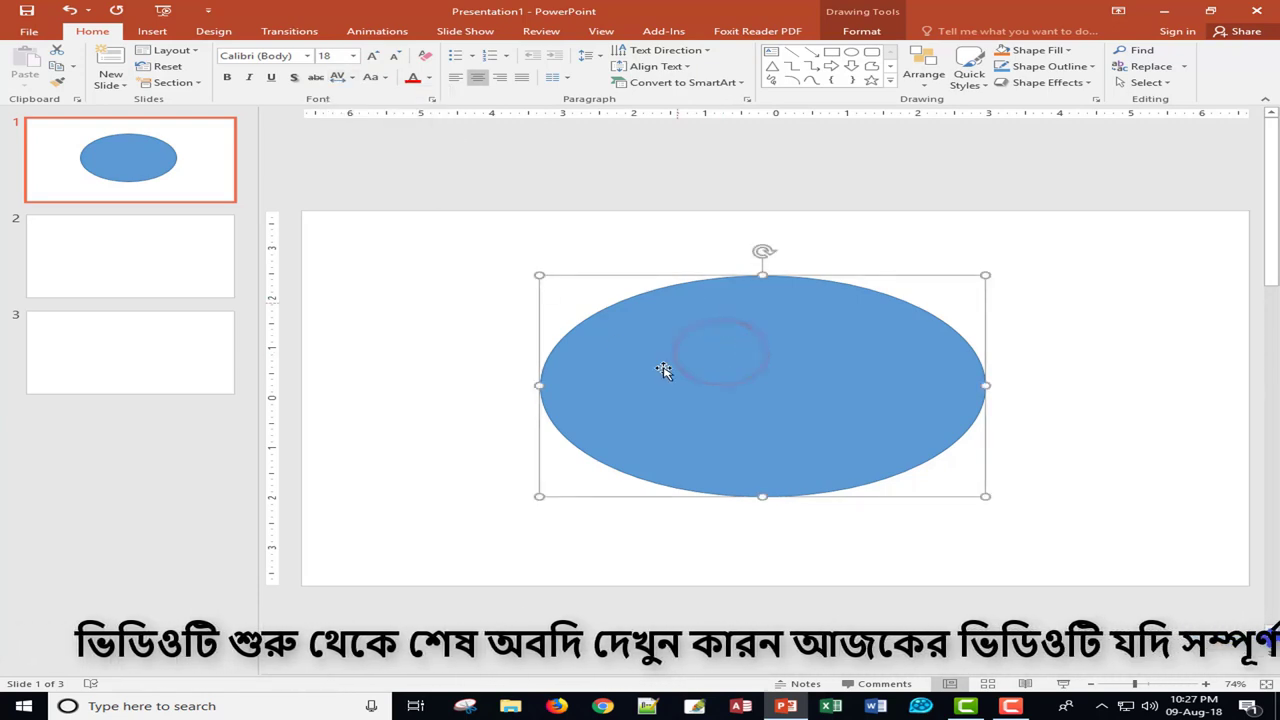
Type AB inside the ellipse, select it and try tighter character spacing.
{"action": "left_click", "coordinate": [707, 369]}
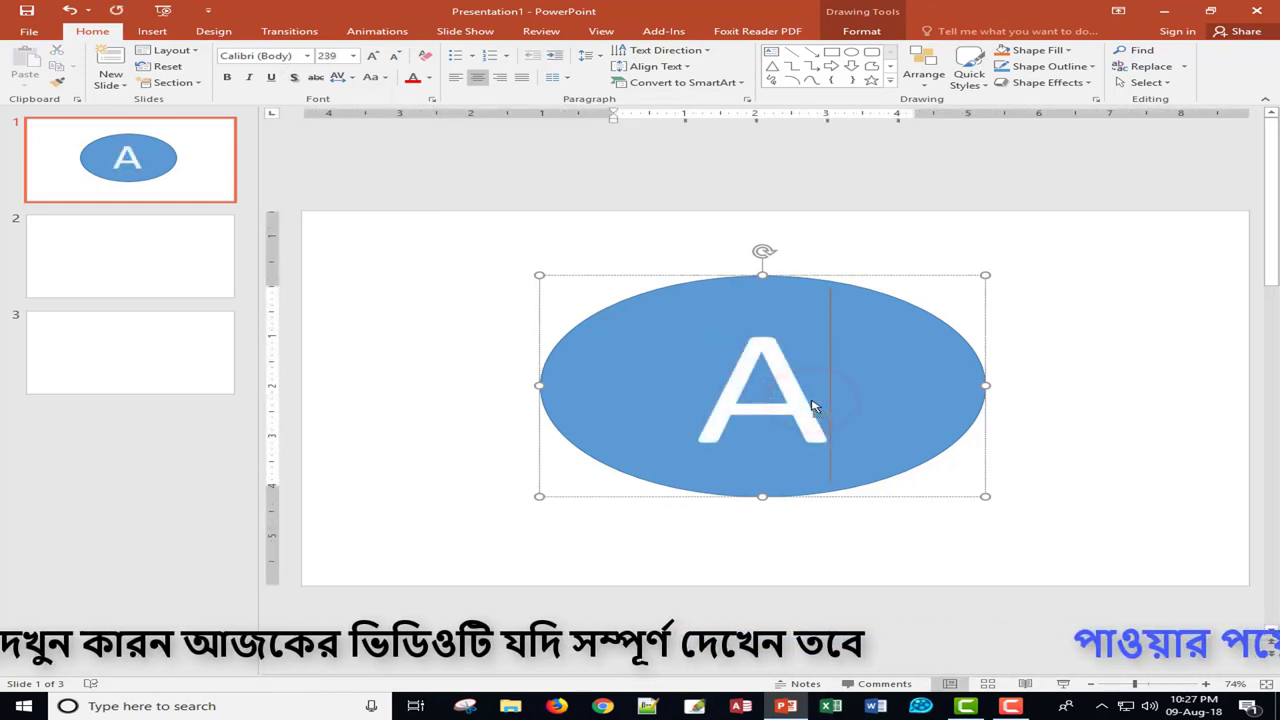
{"action": "type", "text": "B"}
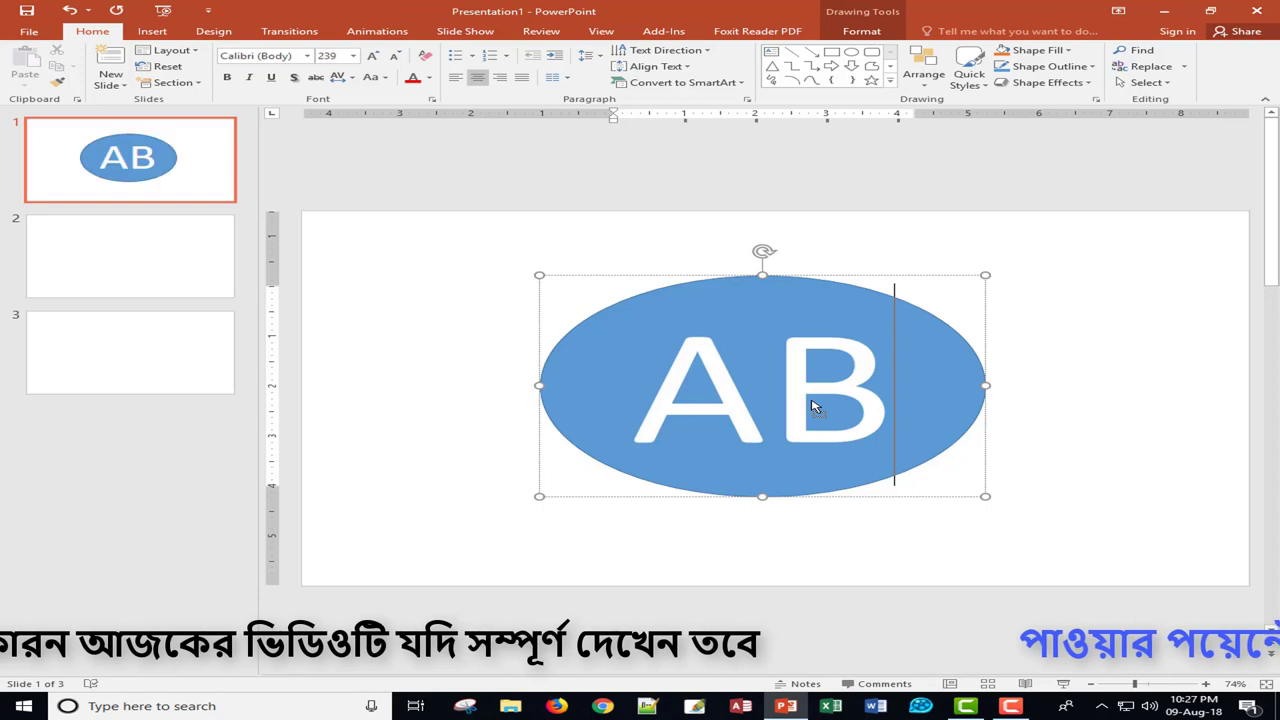
{"action": "left_click_drag", "start_coordinate": [662, 368], "coordinate": [945, 375]}
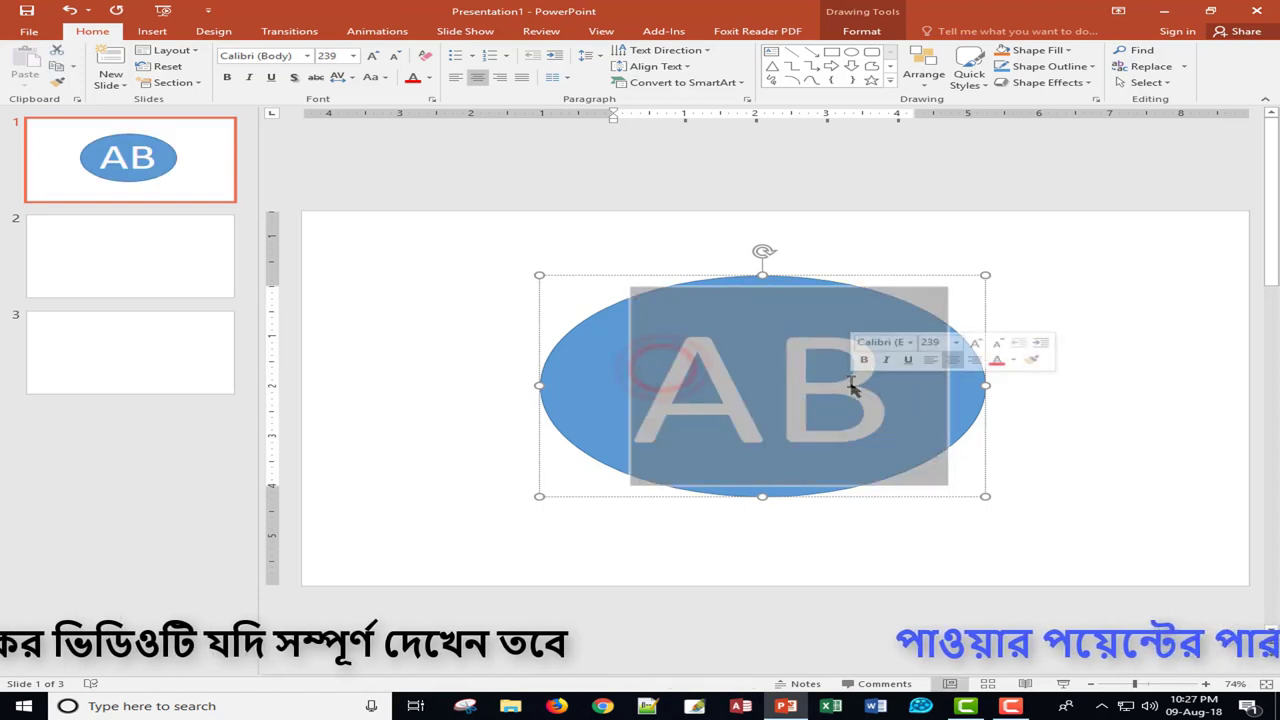
{"action": "left_click", "coordinate": [343, 86]}
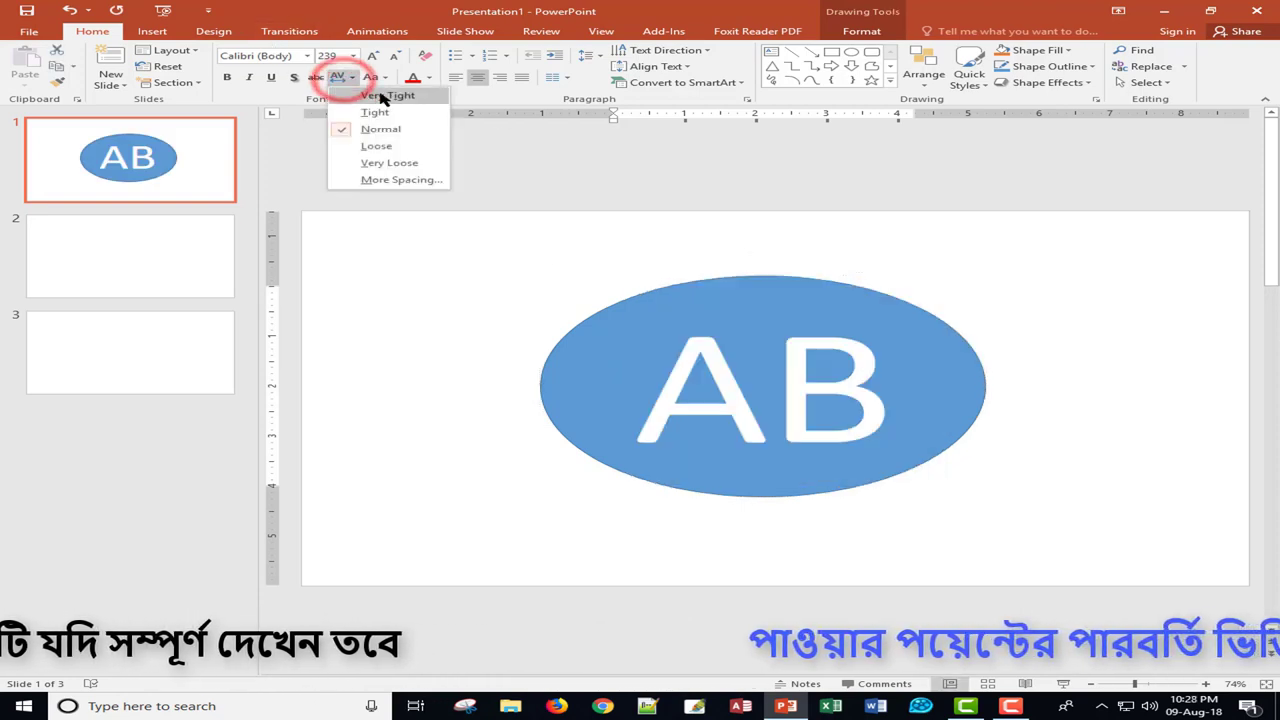
{"action": "left_click", "coordinate": [380, 93]}
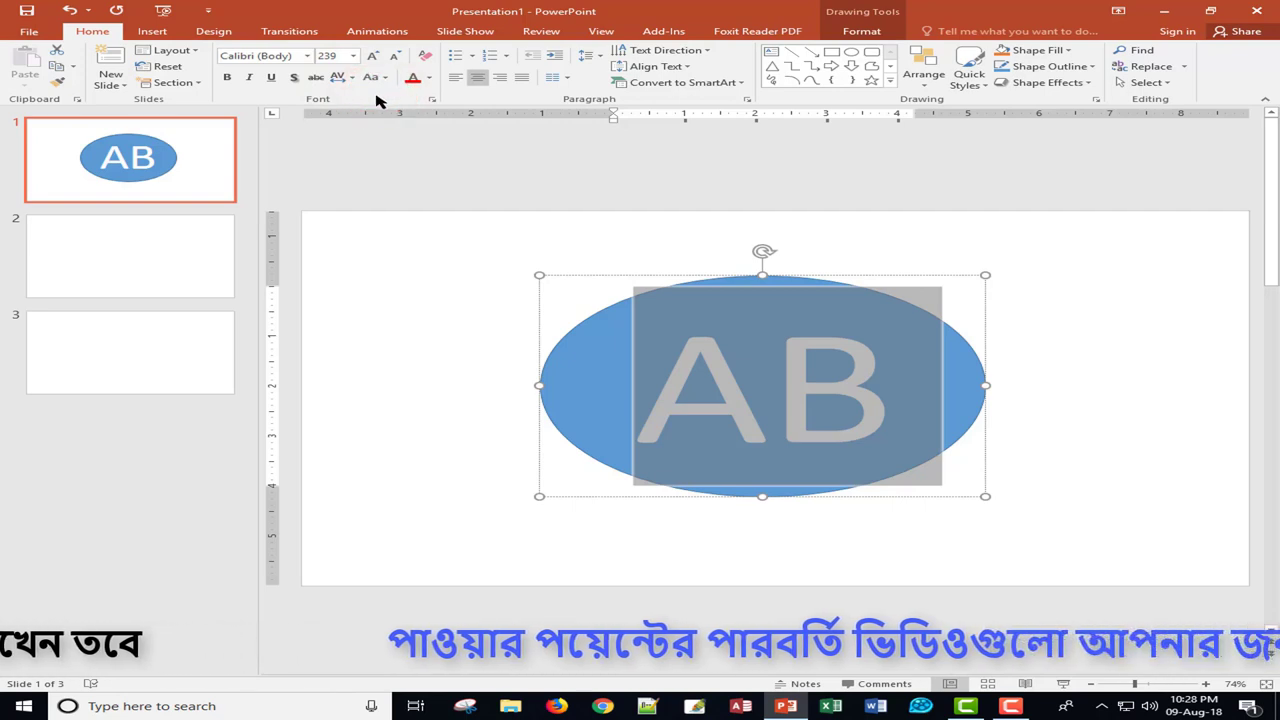
Try other character spacing options and set AB's letter spacing back to Normal.
{"action": "left_click", "coordinate": [352, 82]}
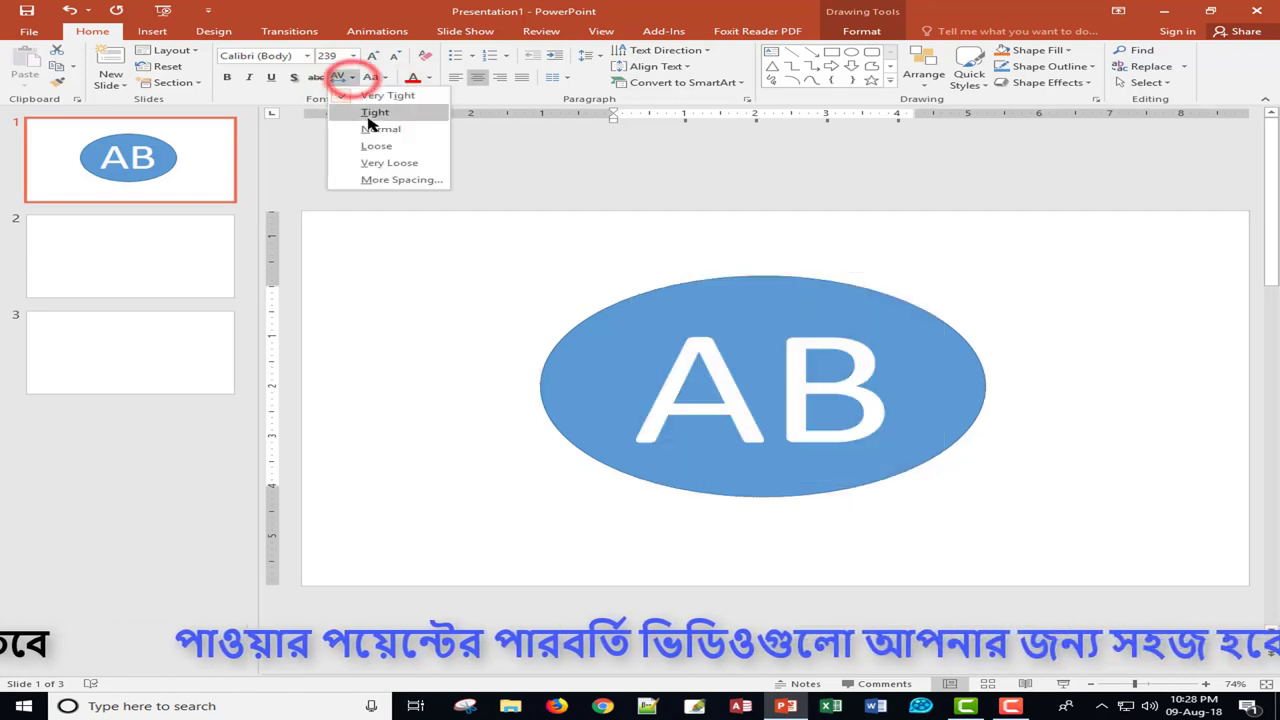
{"action": "left_click", "coordinate": [366, 116]}
{"action": "left_click", "coordinate": [352, 82]}
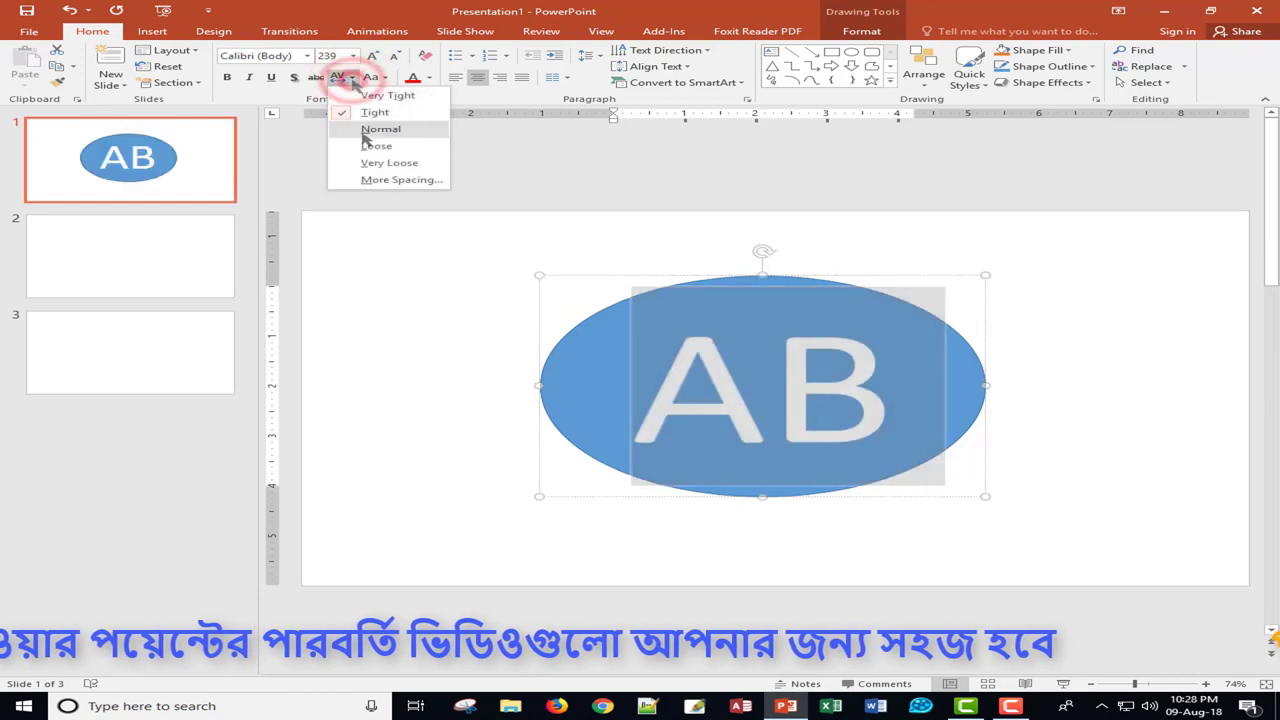
{"action": "left_click", "coordinate": [364, 128]}
{"action": "left_click", "coordinate": [355, 82]}
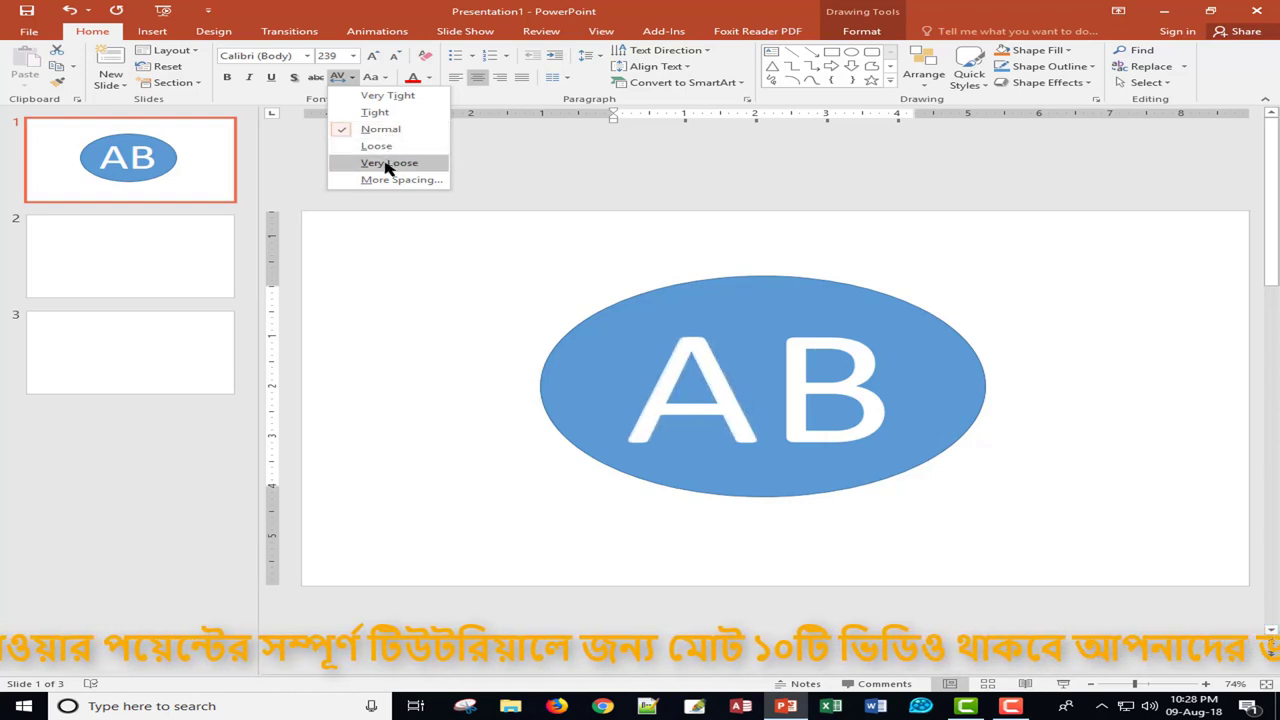
{"action": "left_click", "coordinate": [763, 378]}
{"action": "left_click", "coordinate": [517, 221]}
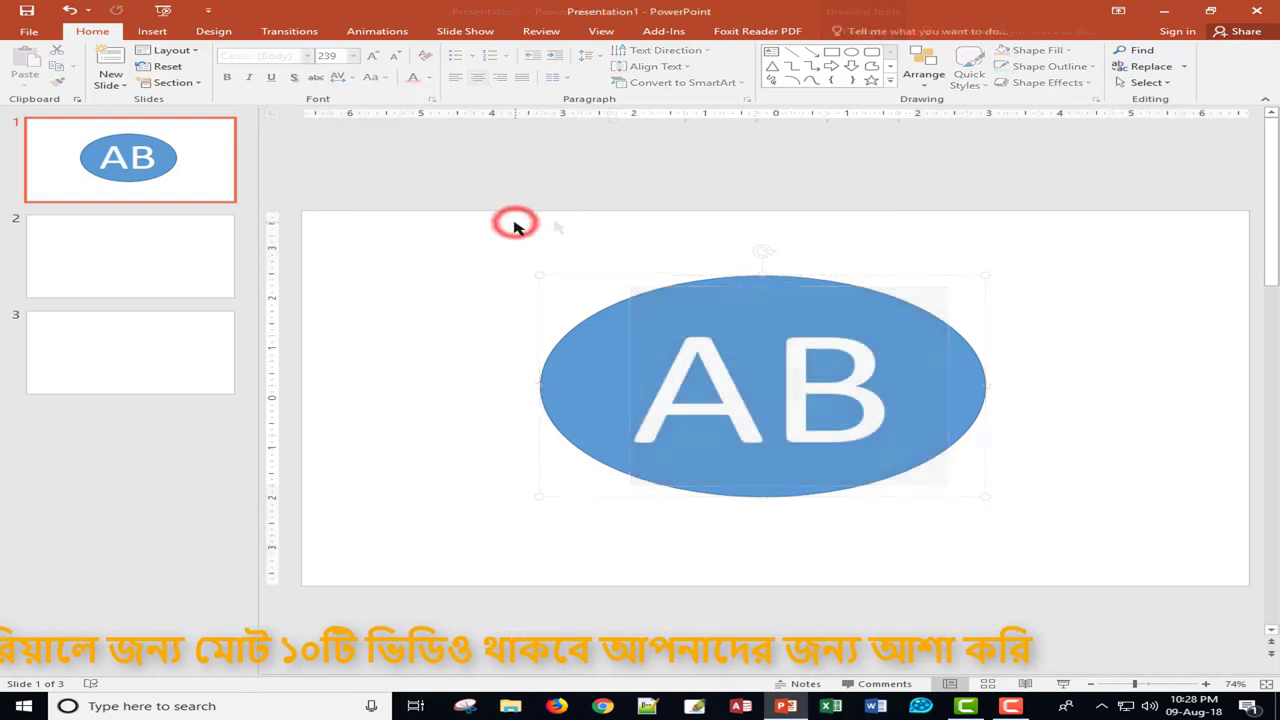
{"action": "left_click", "coordinate": [709, 375]}
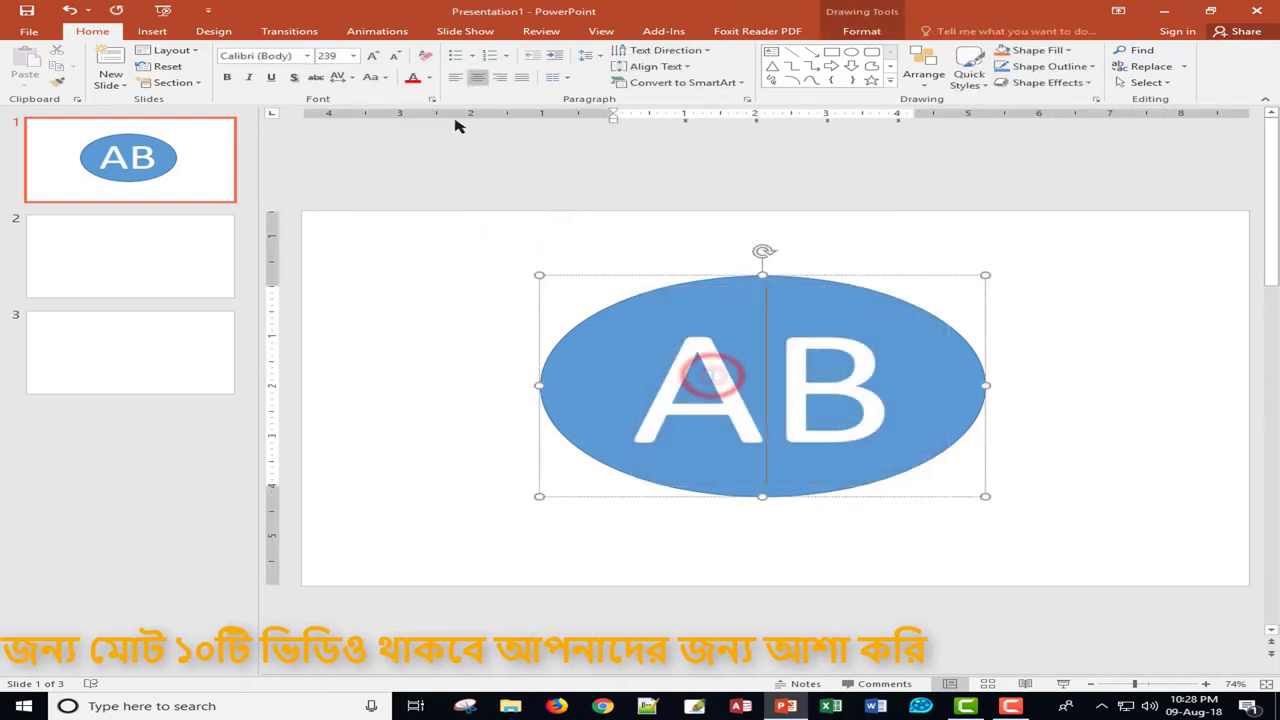
Colour the AB text in the ellipse standard red, keeping it in capitals.
{"action": "left_click", "coordinate": [388, 80]}
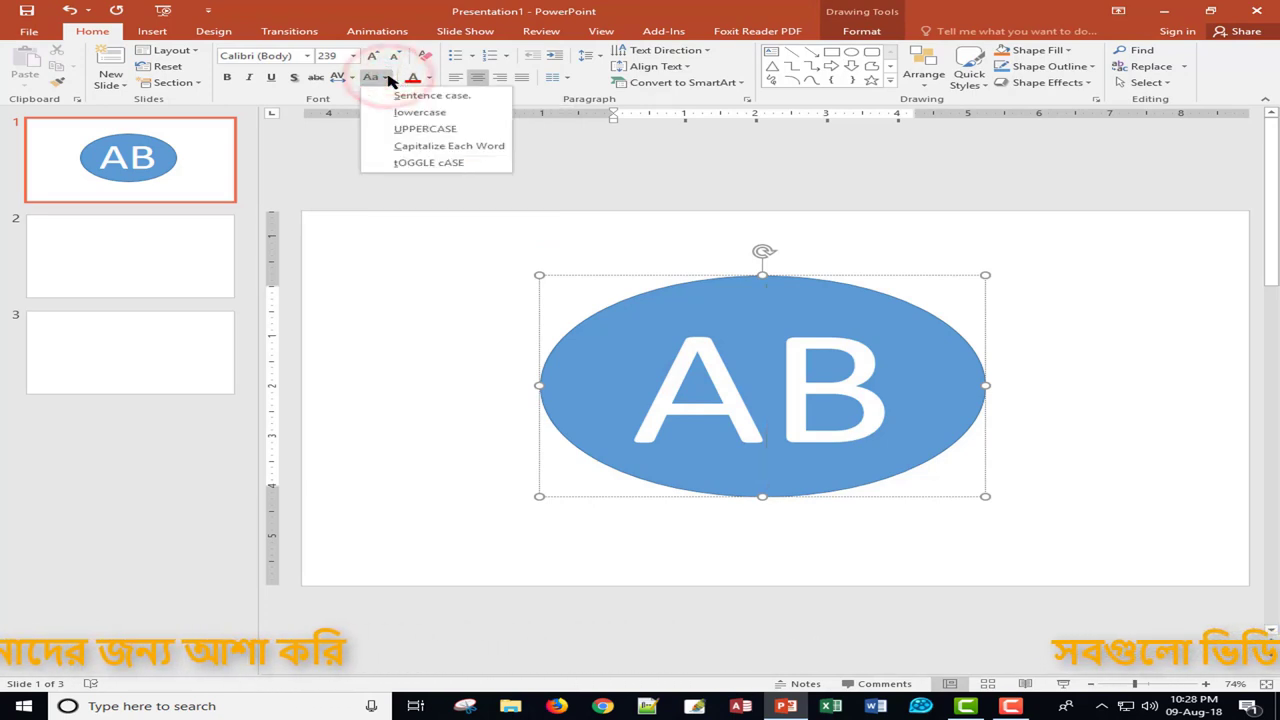
{"action": "left_click", "coordinate": [402, 100]}
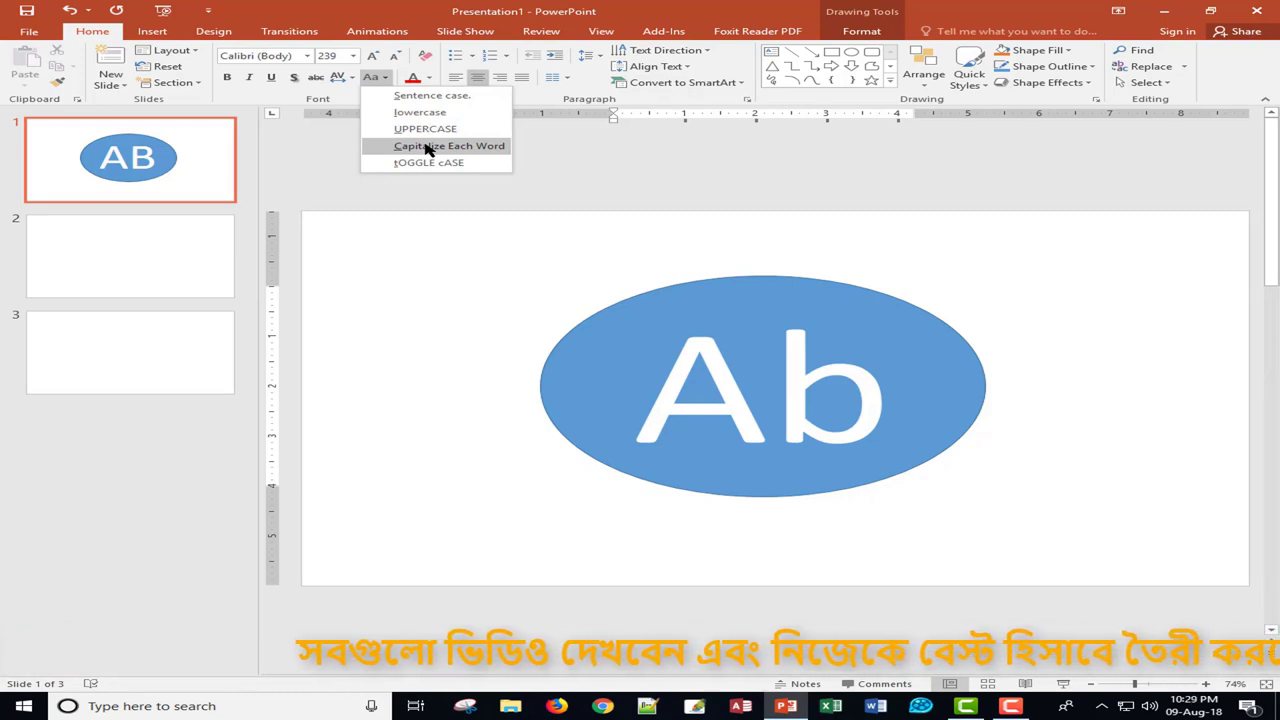
{"action": "left_click", "coordinate": [425, 128]}
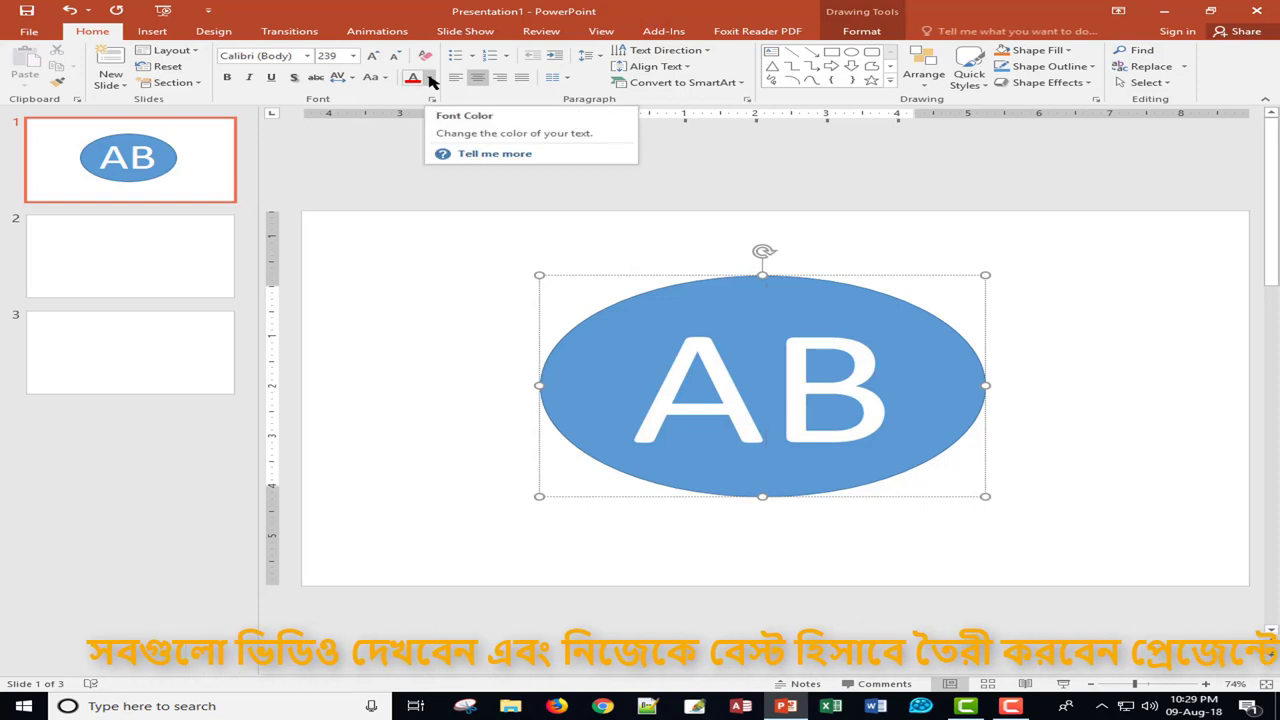
{"action": "left_click", "coordinate": [430, 80]}
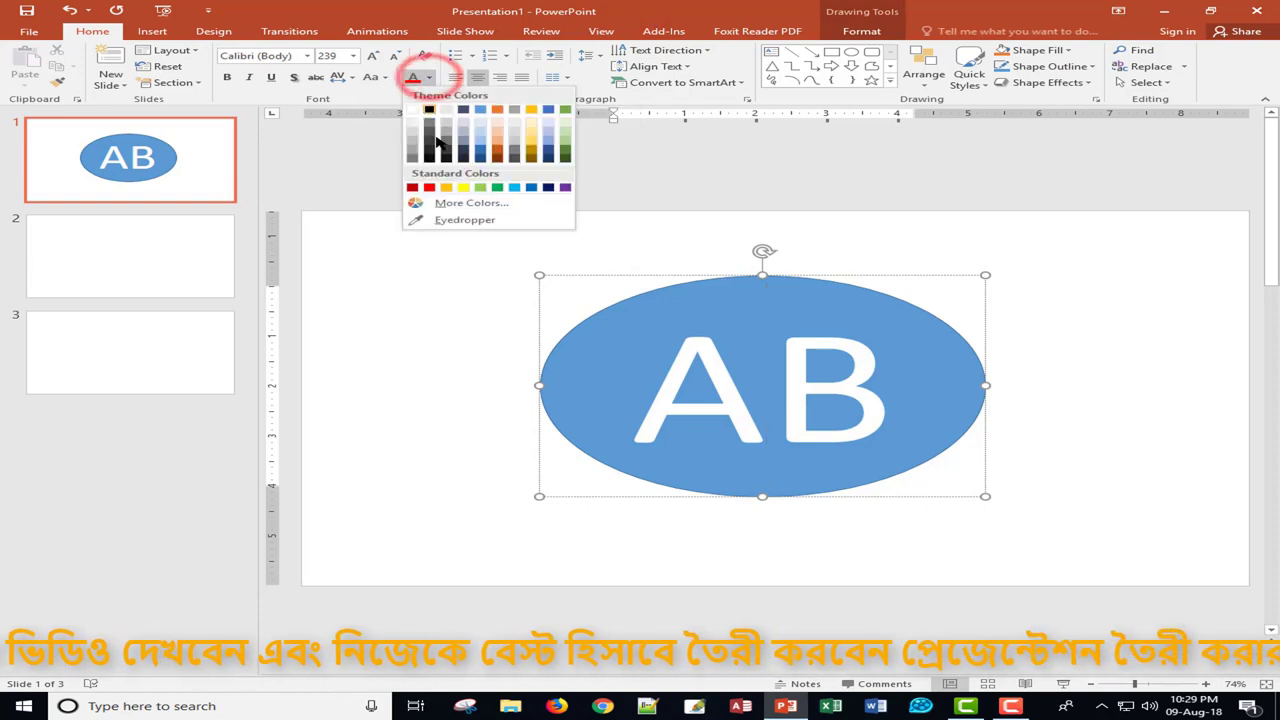
{"action": "left_click", "coordinate": [429, 188]}
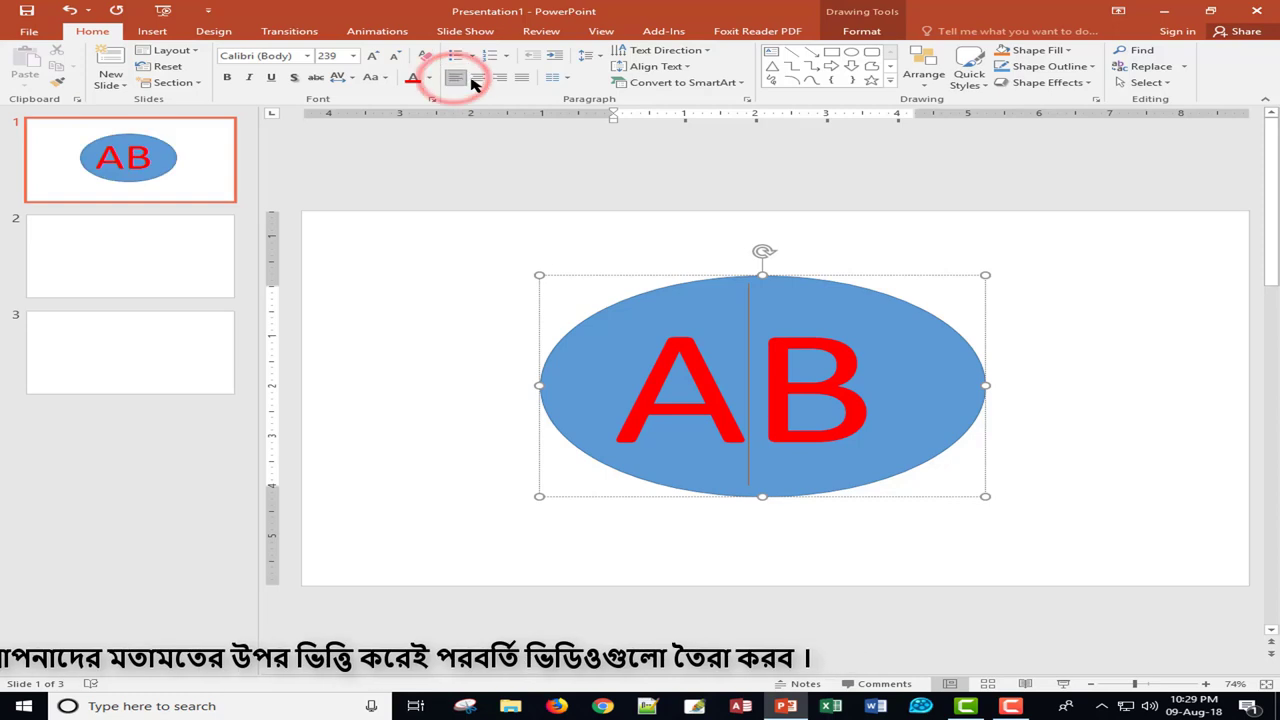
Try centre and right alignment on the AB text, then justify it.
{"action": "left_click", "coordinate": [477, 78]}
{"action": "left_click", "coordinate": [498, 79]}
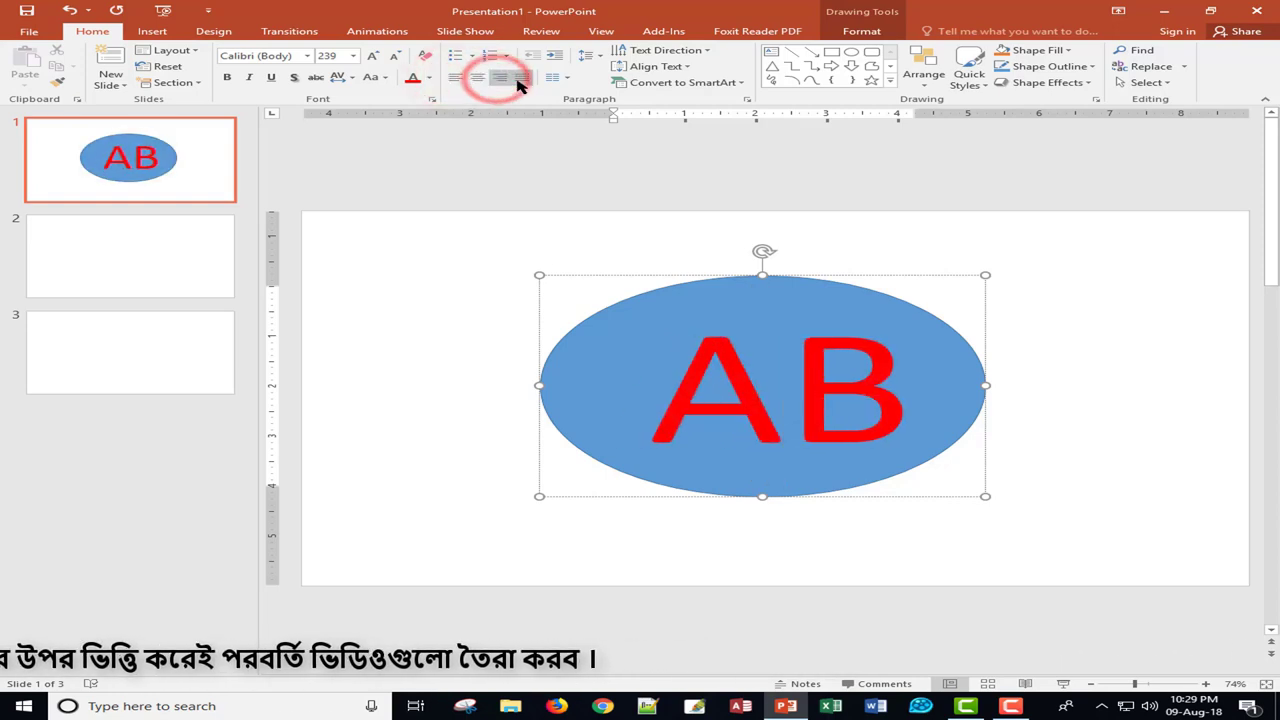
{"action": "left_click", "coordinate": [520, 78]}
Try the column, list-level and line-spacing options, leaving all of them unchanged.
{"action": "left_click", "coordinate": [565, 78]}
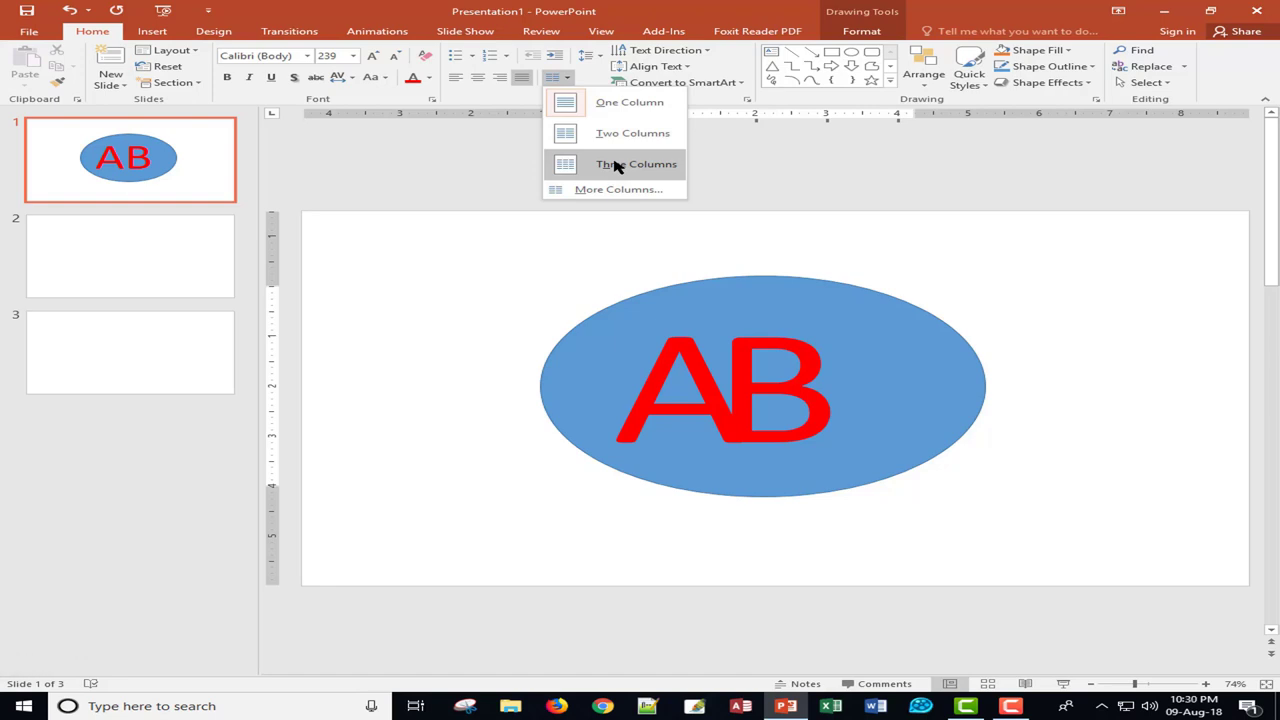
{"action": "left_click", "coordinate": [786, 145]}
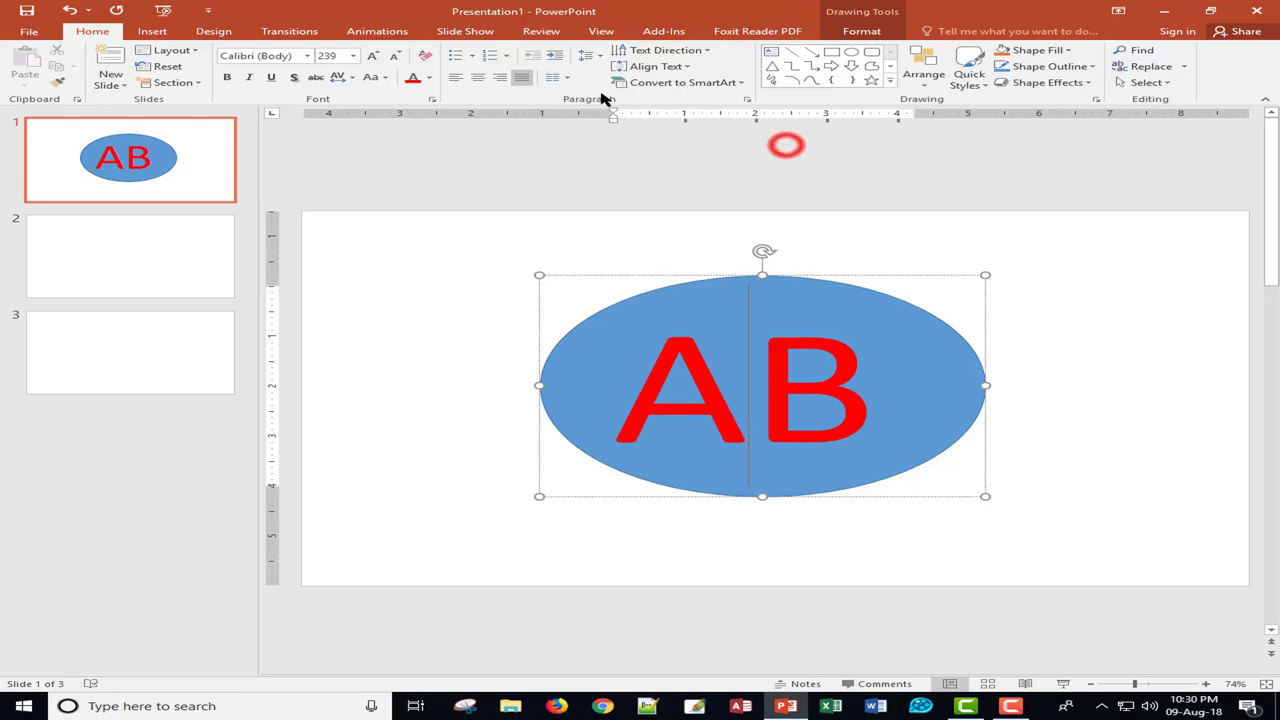
{"action": "left_click", "coordinate": [554, 58]}
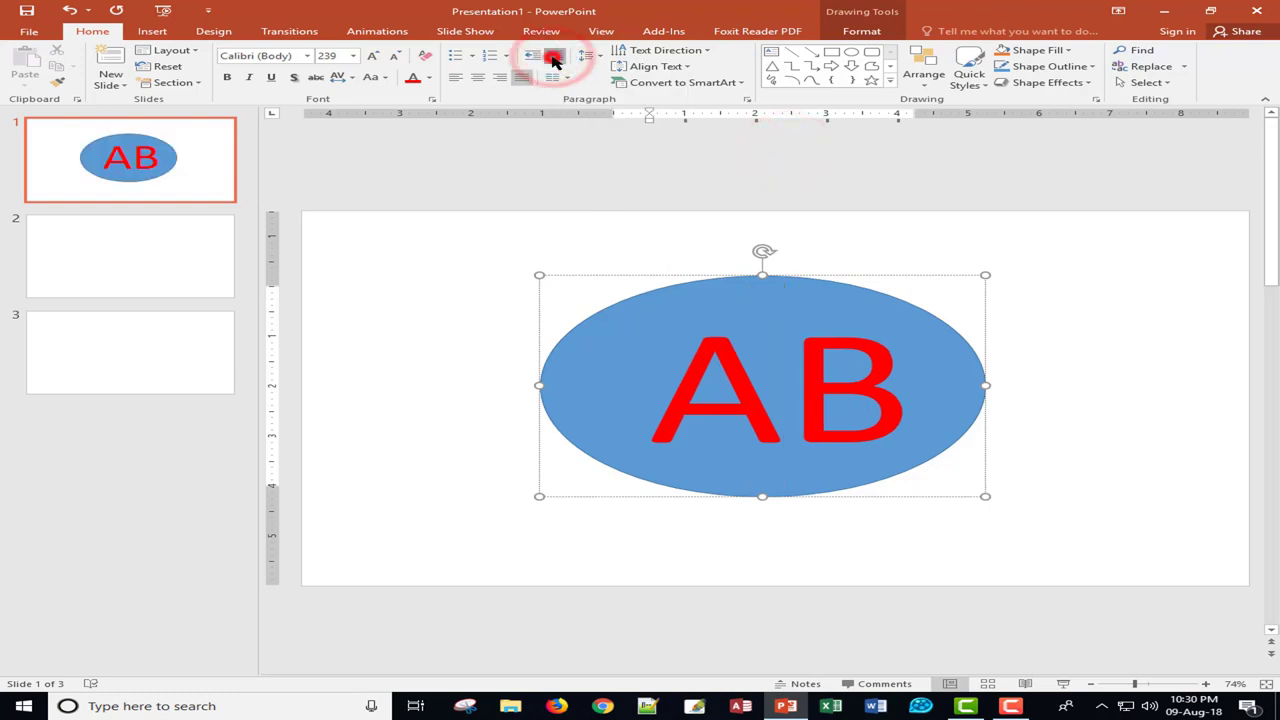
{"action": "left_click", "coordinate": [531, 56]}
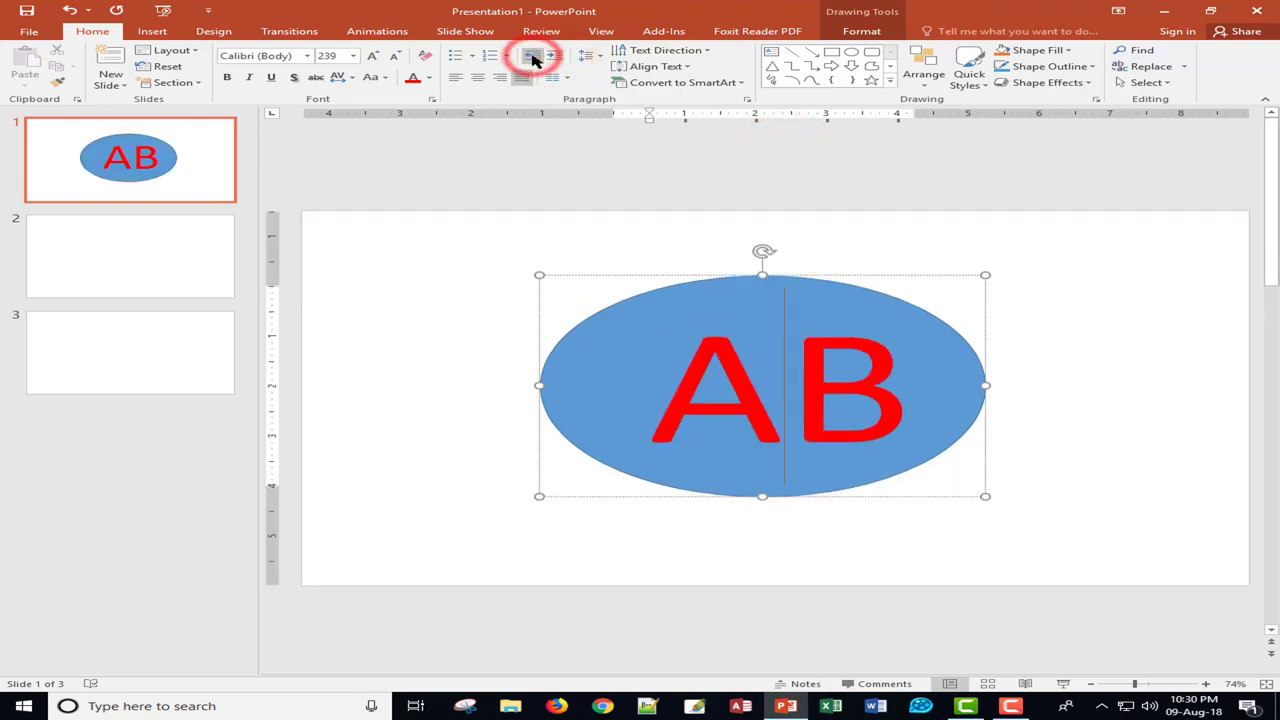
{"action": "left_click", "coordinate": [599, 57]}
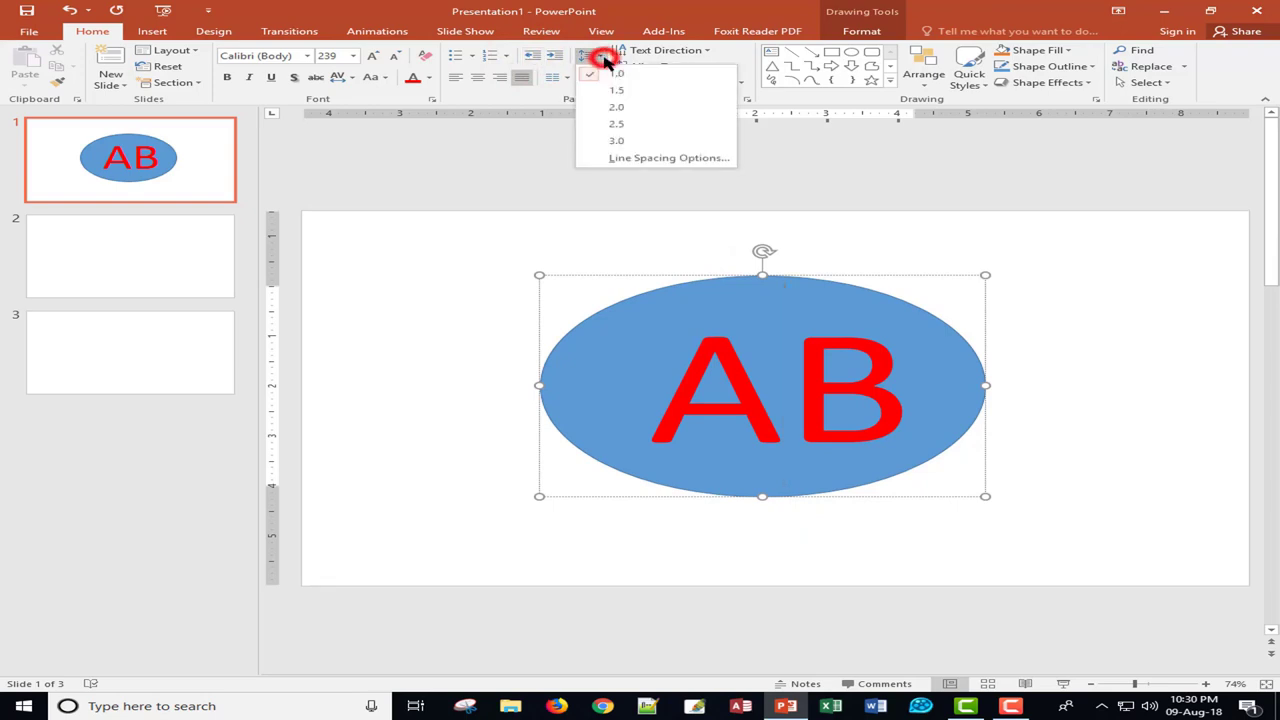
{"action": "left_click", "coordinate": [657, 20]}
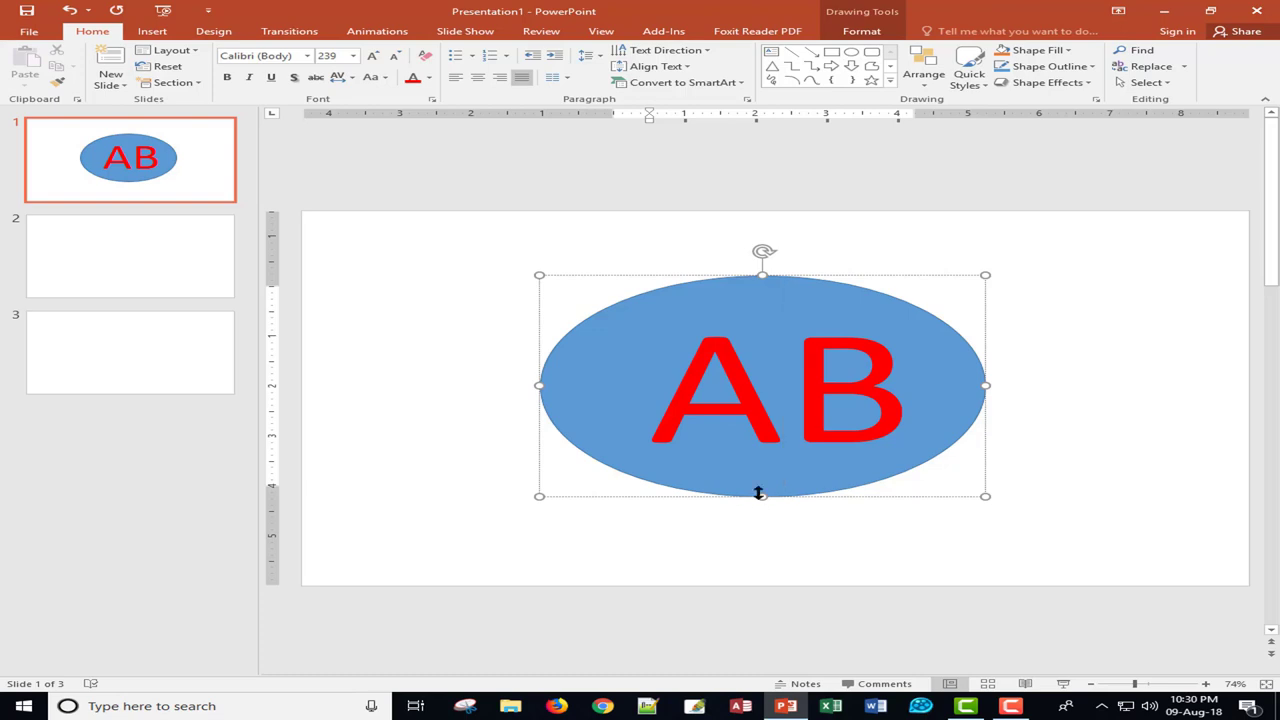
{"action": "left_click", "coordinate": [590, 56]}
{"action": "key", "text": "Escape"}
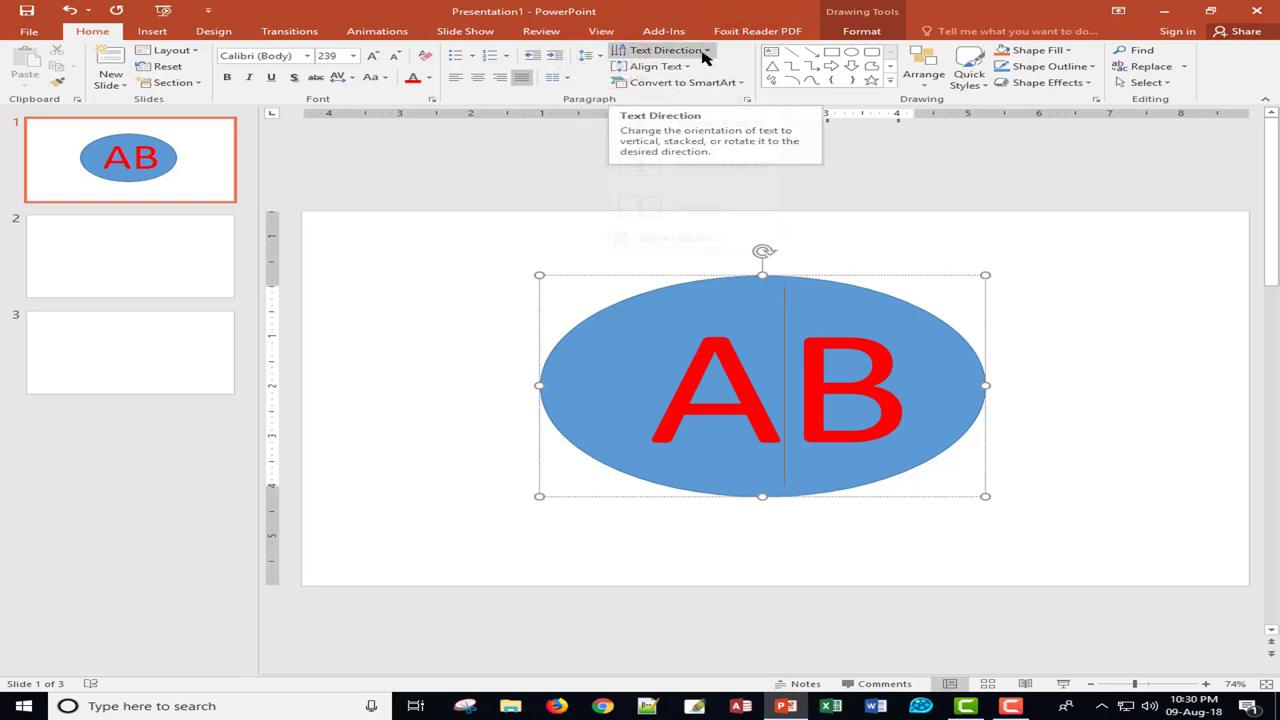
{"action": "left_click", "coordinate": [705, 52]}
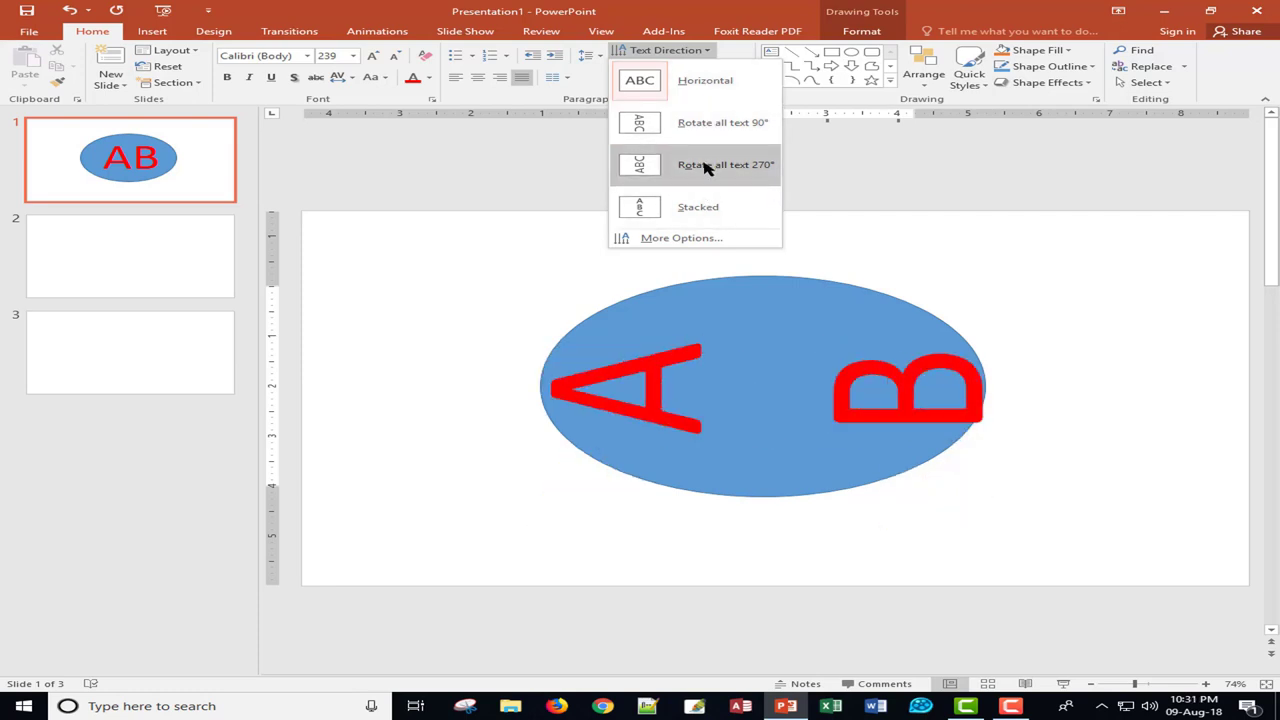
{"action": "left_click", "coordinate": [727, 25]}
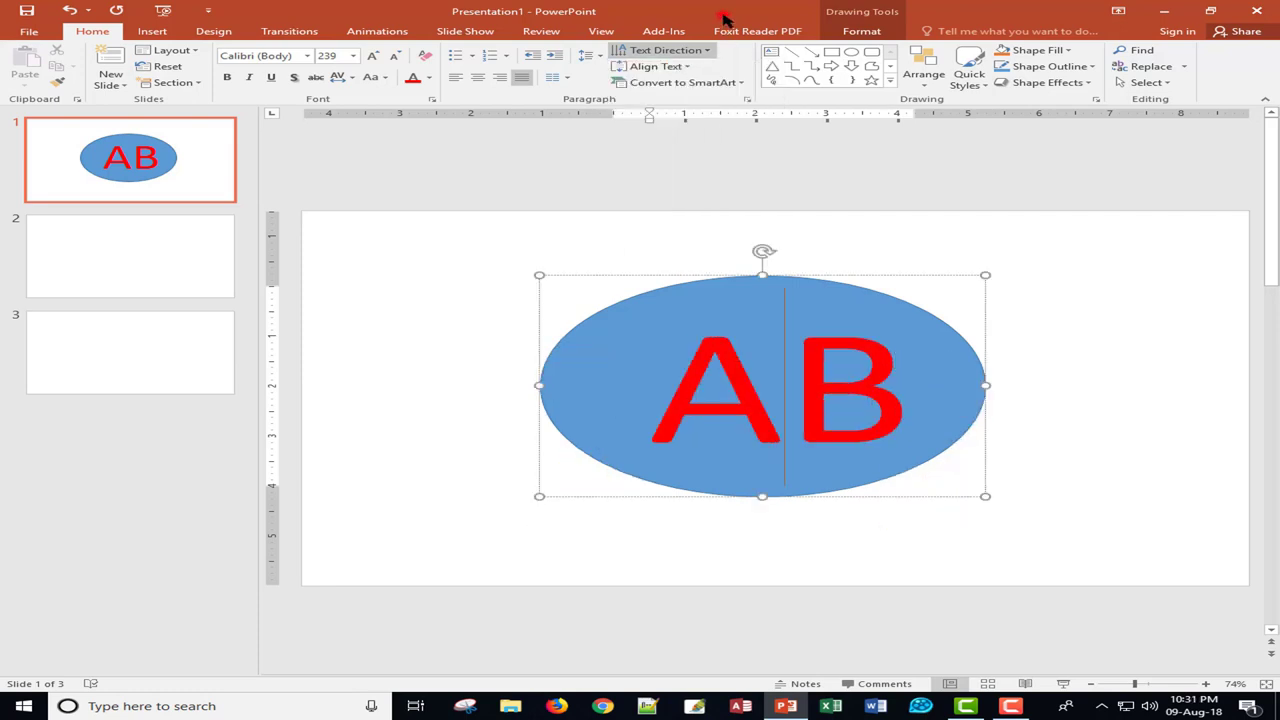
{"action": "left_click", "coordinate": [686, 67]}
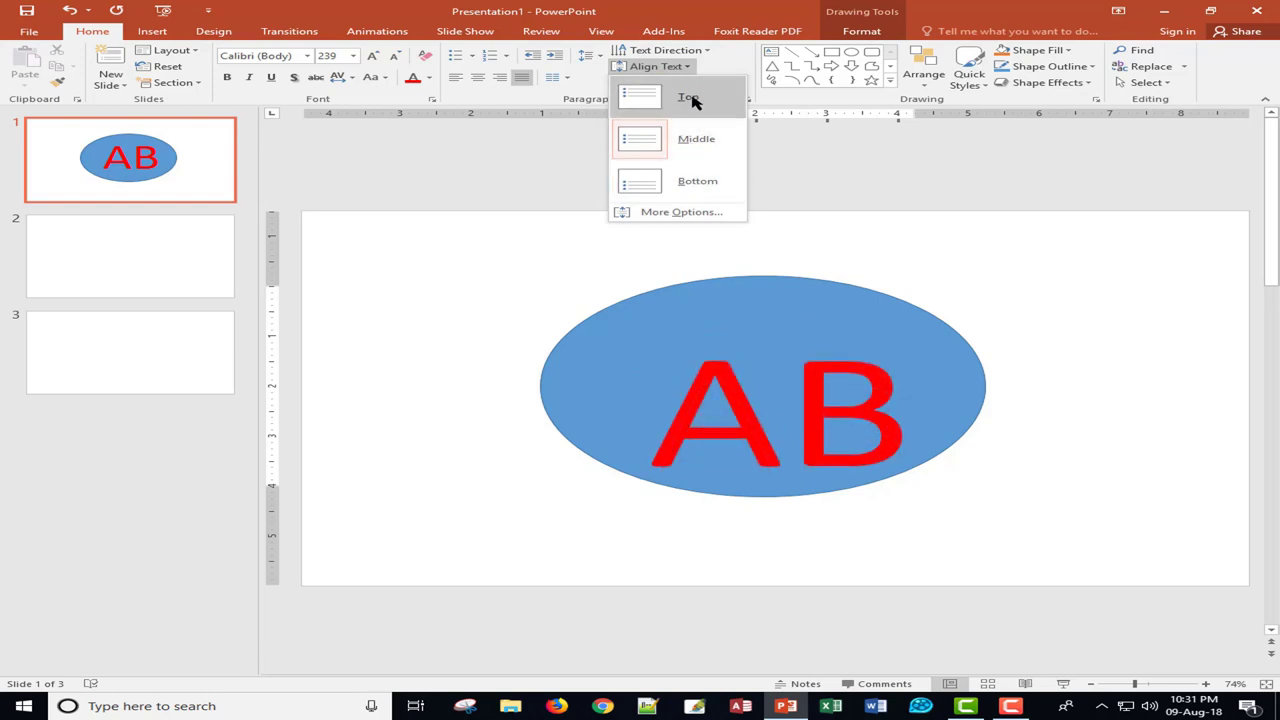
{"action": "left_click", "coordinate": [723, 40]}
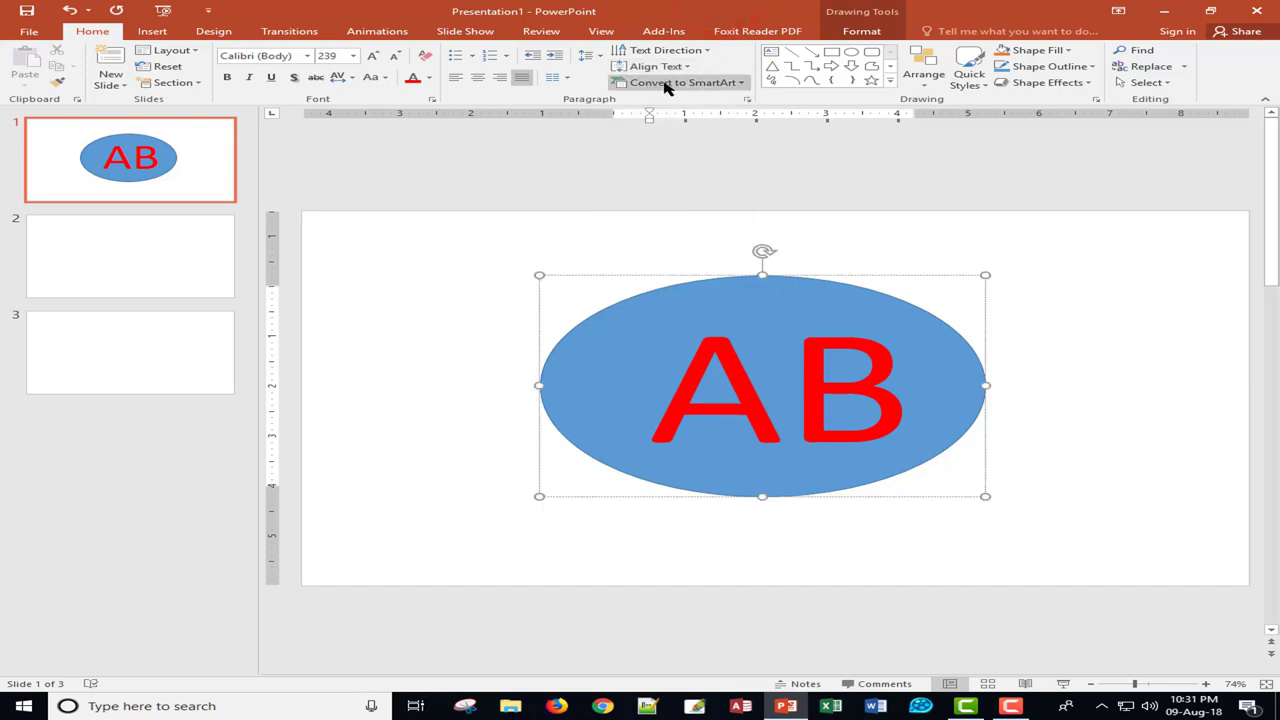
{"action": "left_click", "coordinate": [740, 83]}
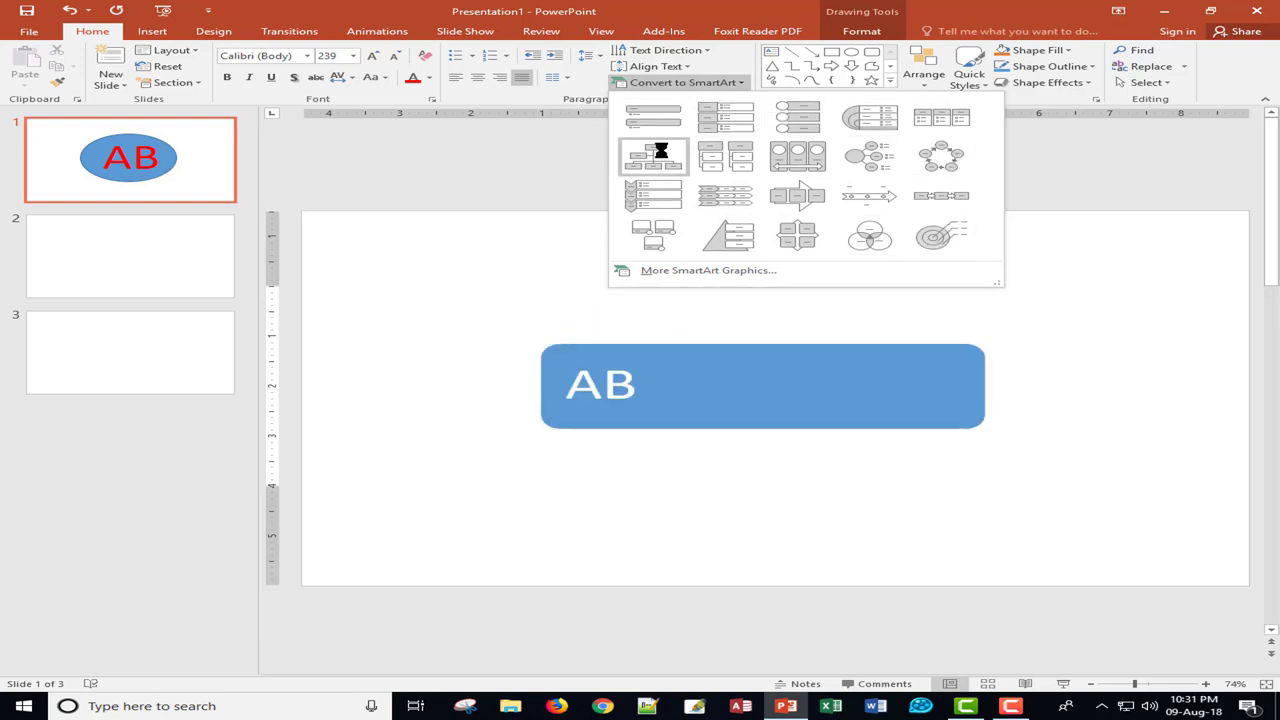
{"action": "left_click", "coordinate": [955, 8]}
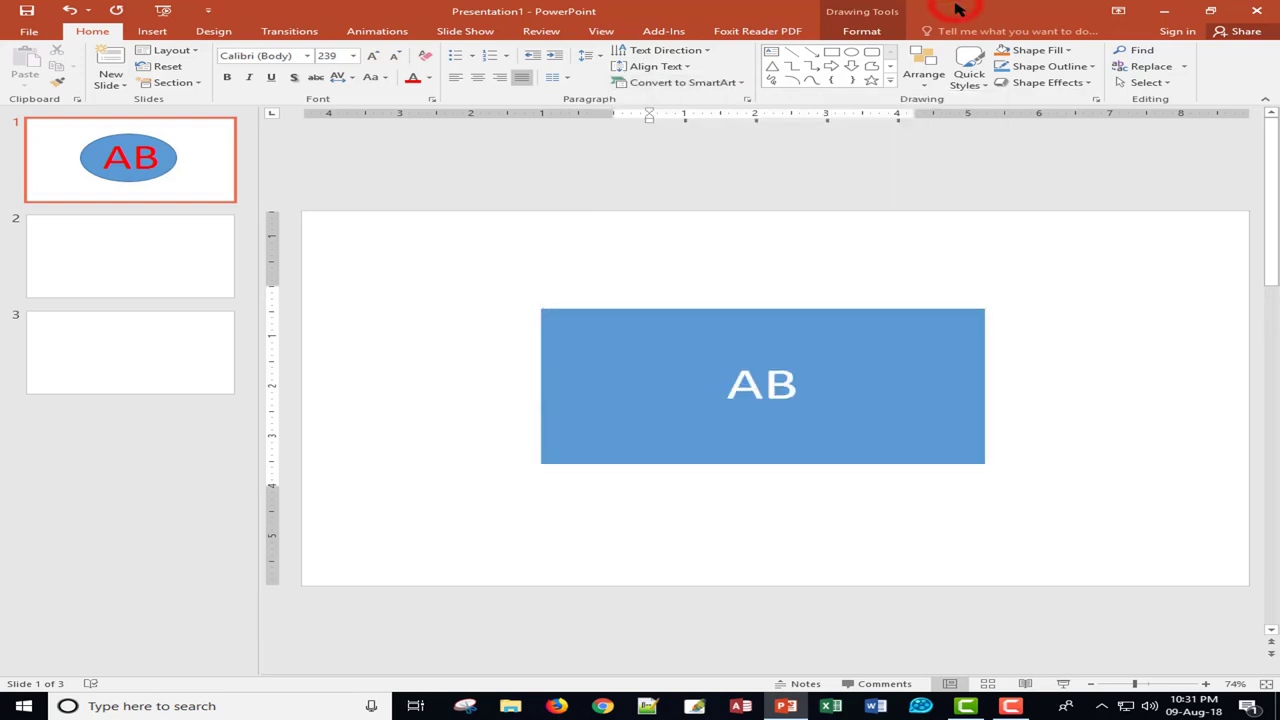
{"action": "left_click", "coordinate": [889, 81]}
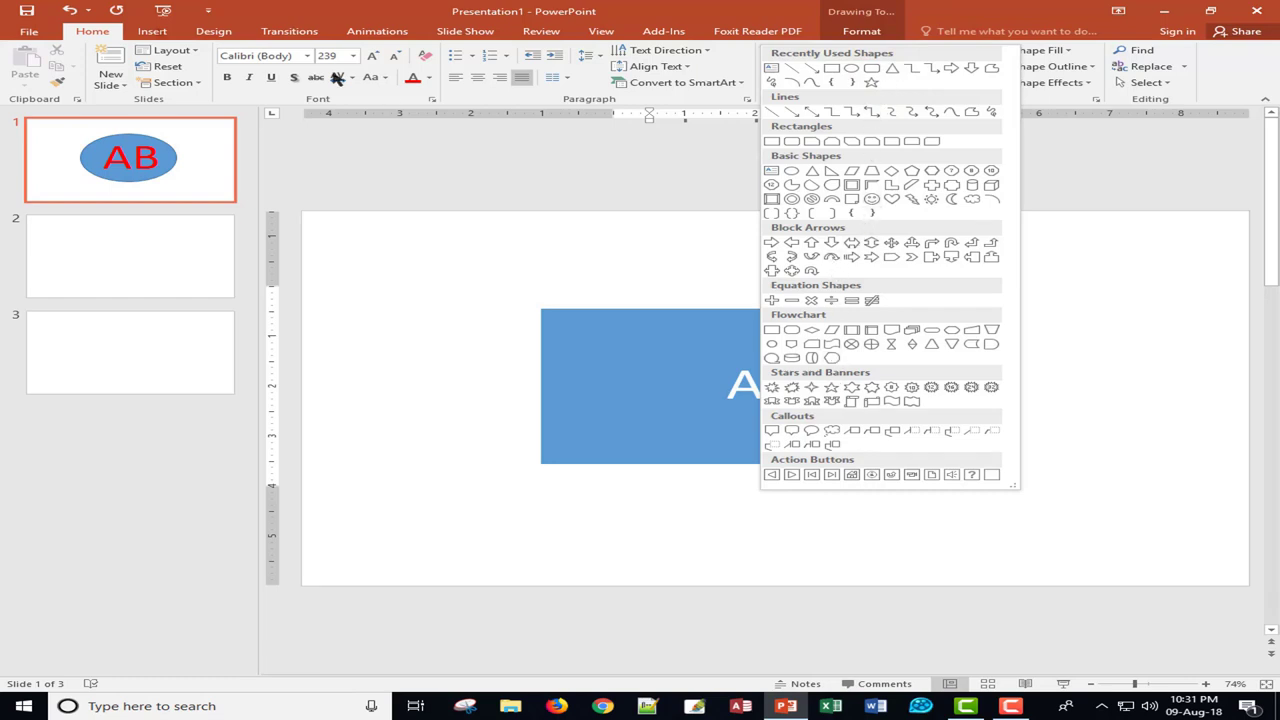
{"action": "left_click", "coordinate": [152, 31]}
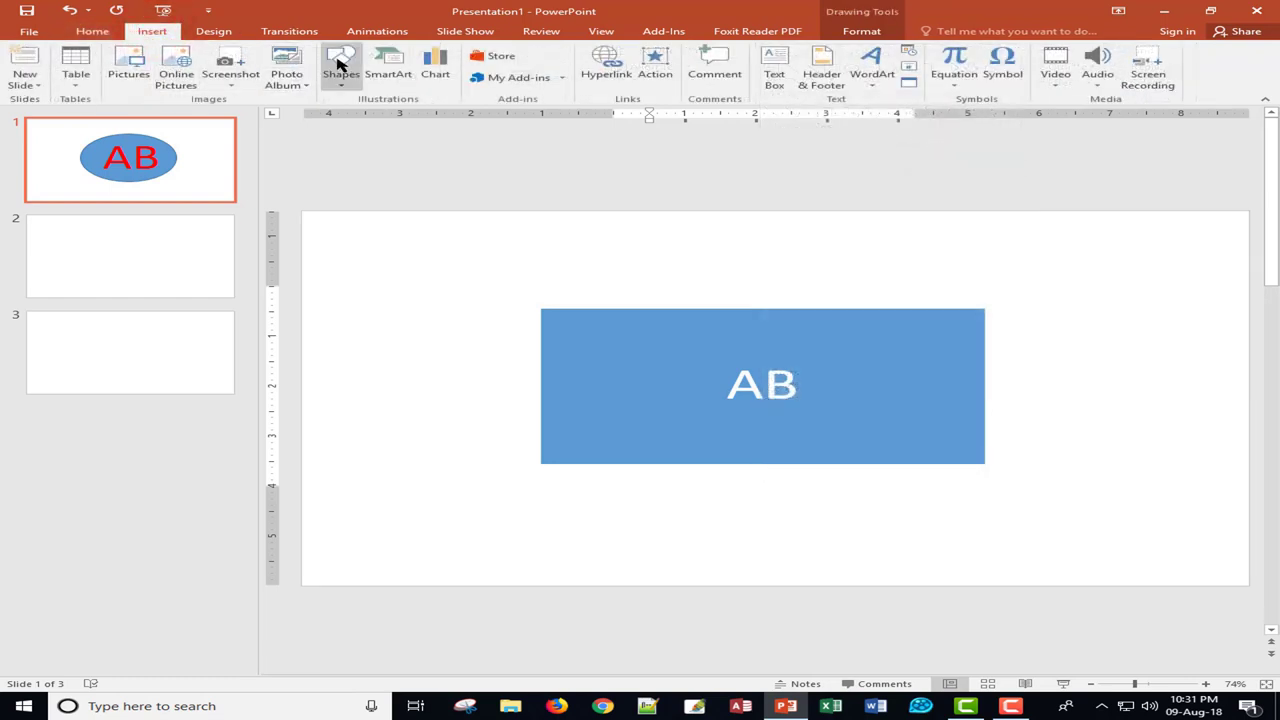
{"action": "left_click", "coordinate": [93, 31]}
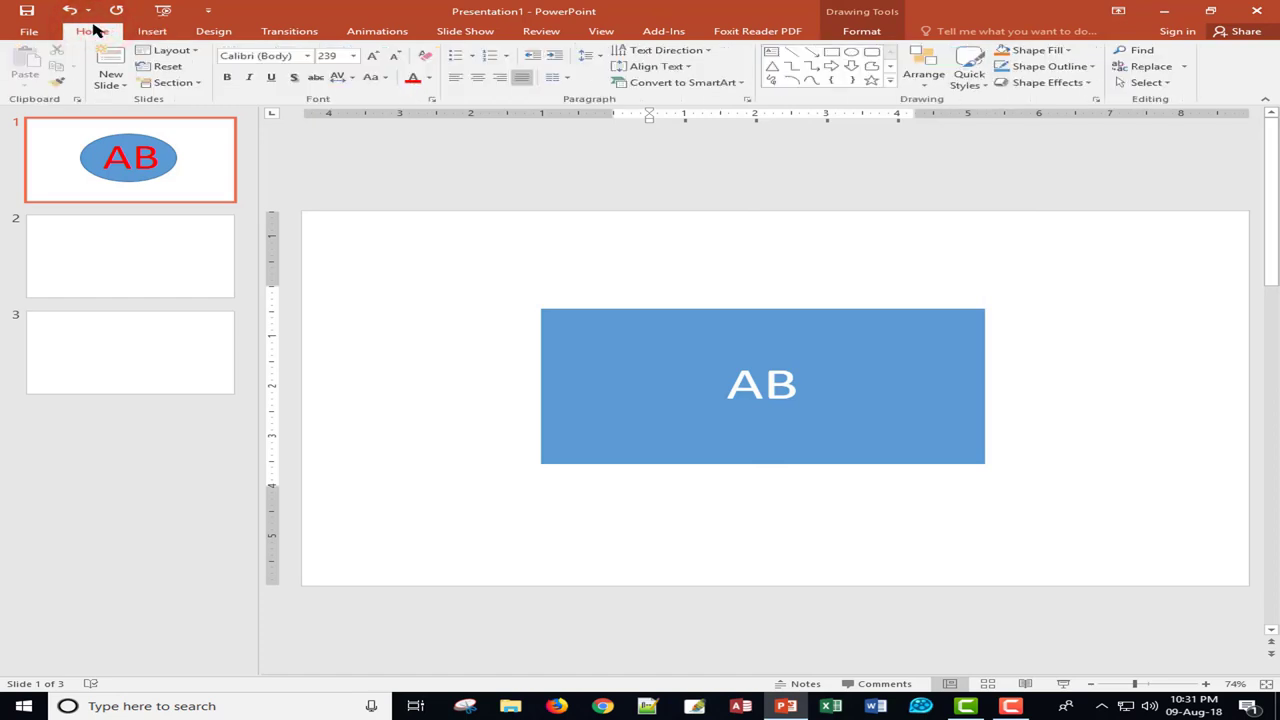
{"action": "left_click", "coordinate": [890, 81]}
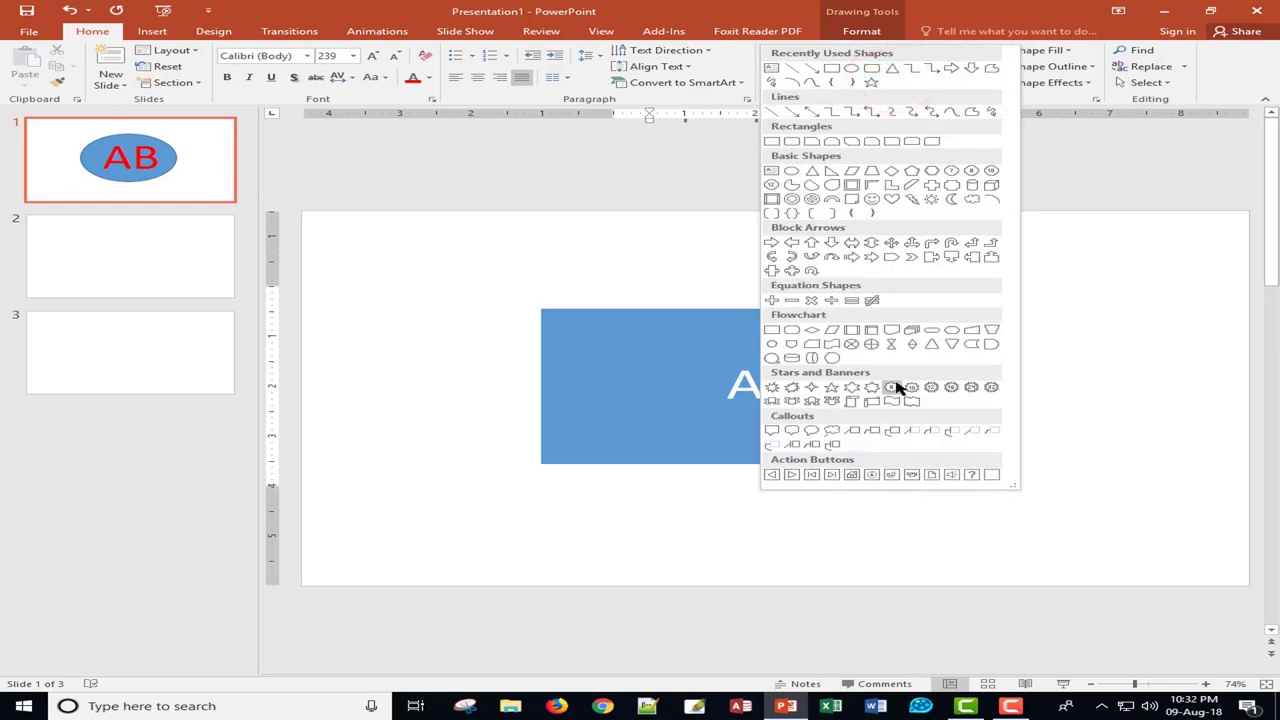
{"action": "left_click", "coordinate": [1012, 14]}
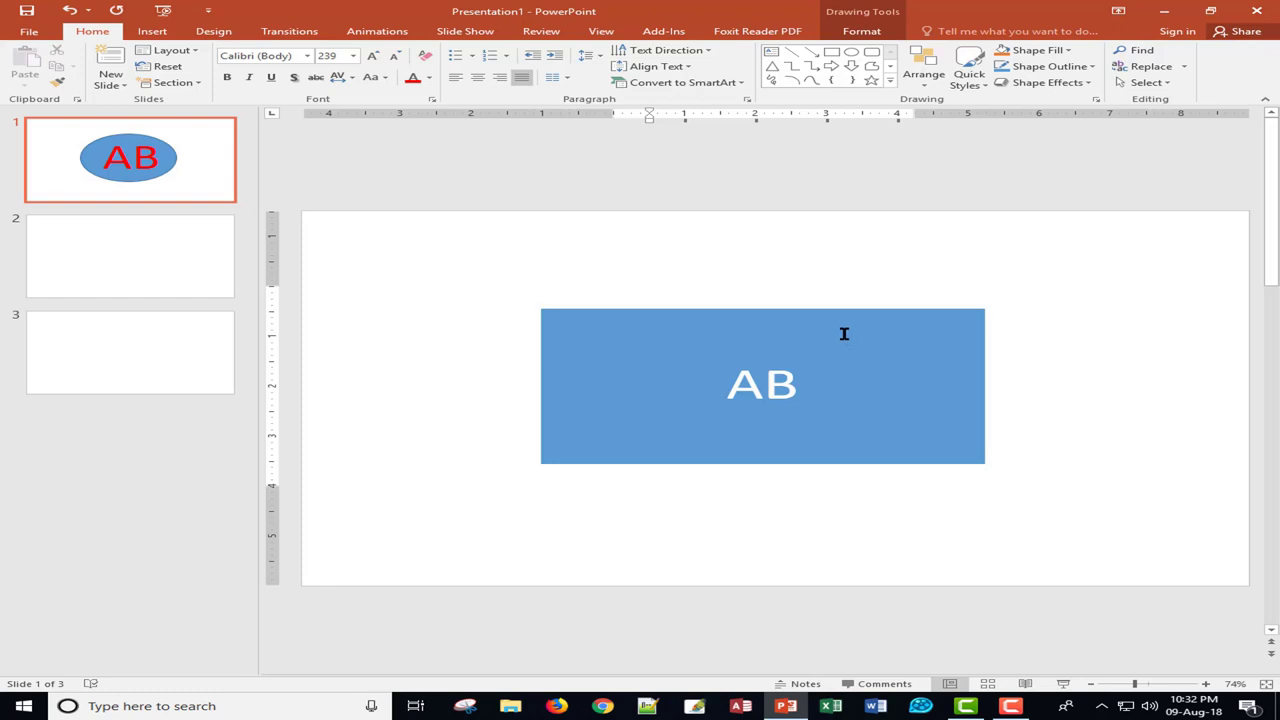
Undo back to the blue ellipse with 239-pt red AB and glance at Arrange's Align options.
{"action": "key", "text": "ctrl+z"}
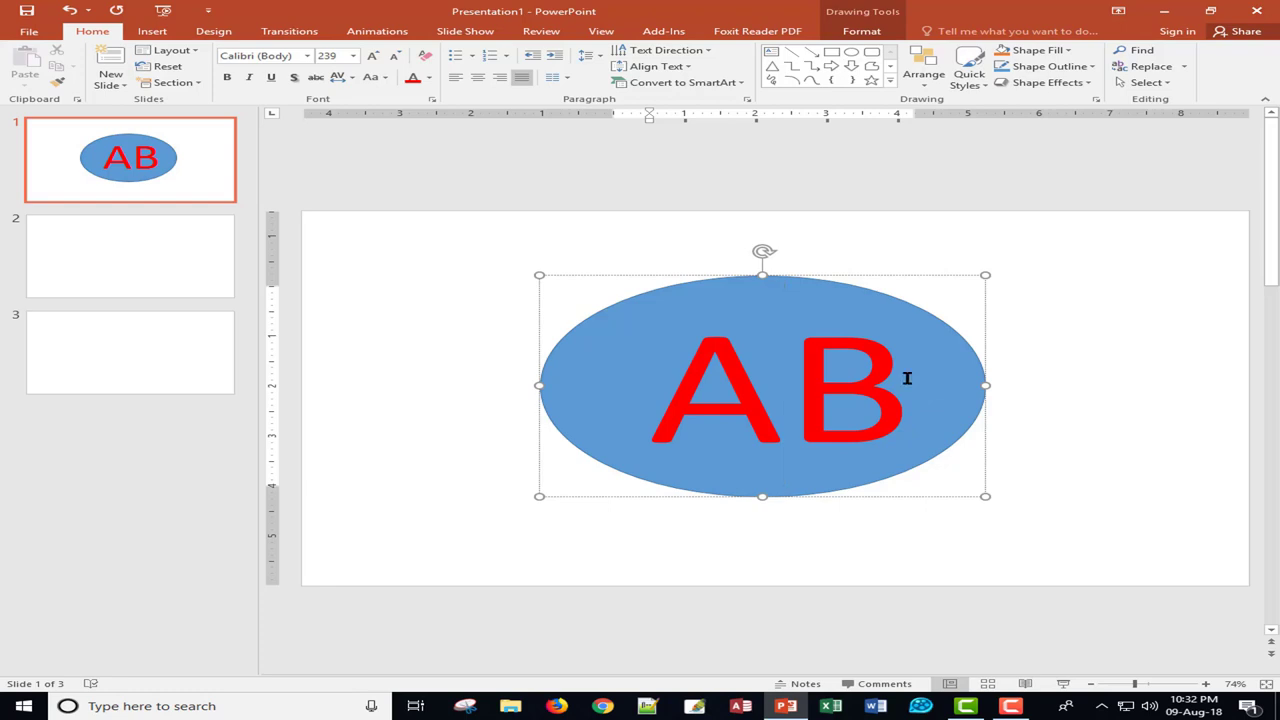
{"action": "left_click", "coordinate": [921, 88]}
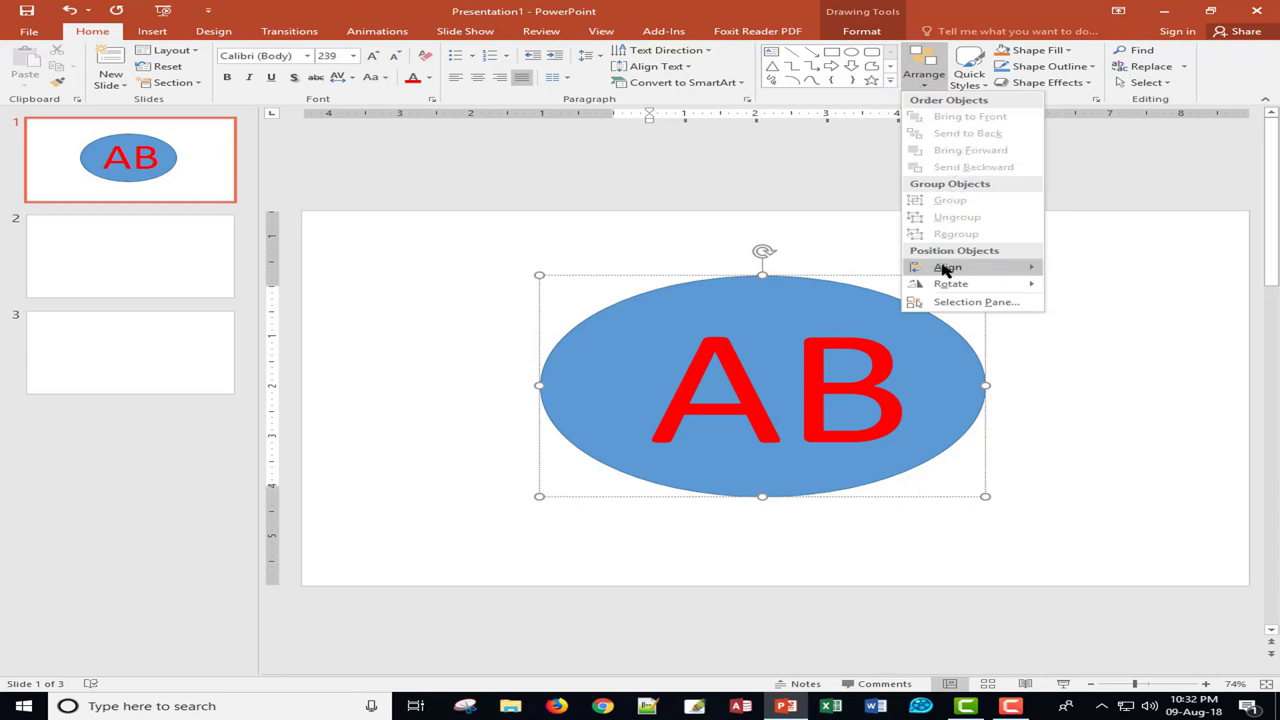
{"action": "mouse_move", "coordinate": [965, 277]}
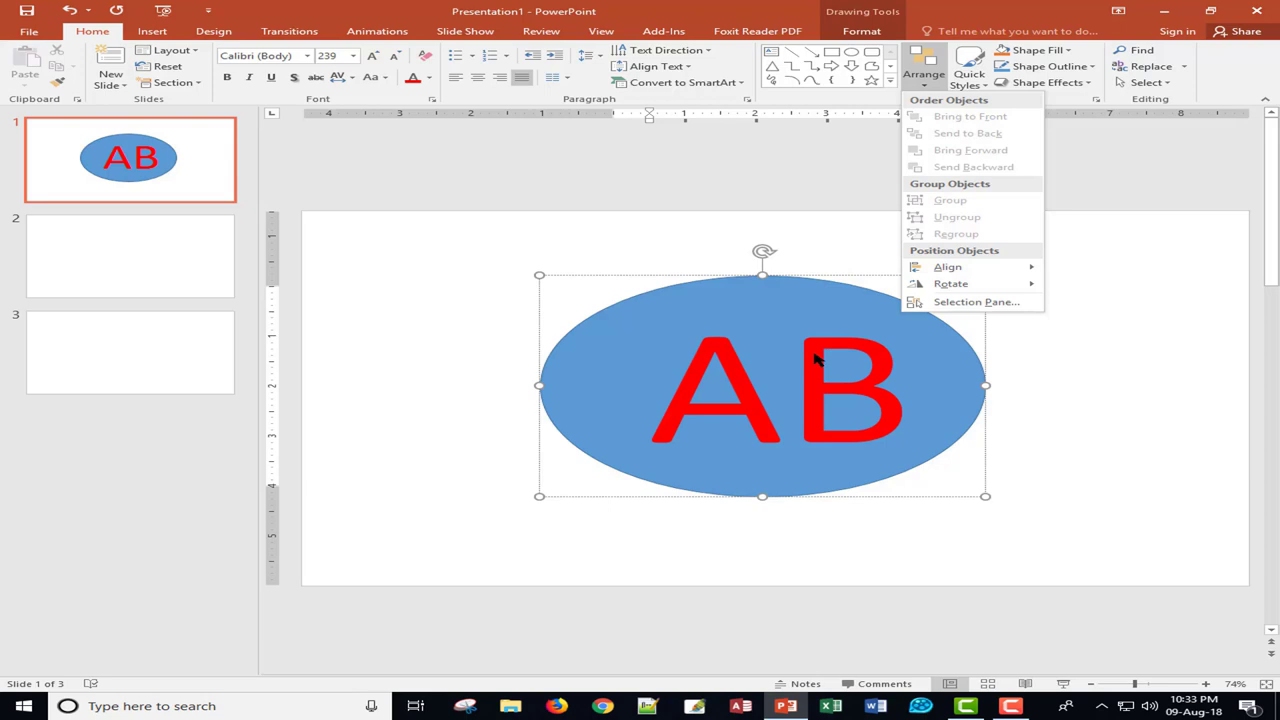
{"action": "left_click", "coordinate": [988, 20]}
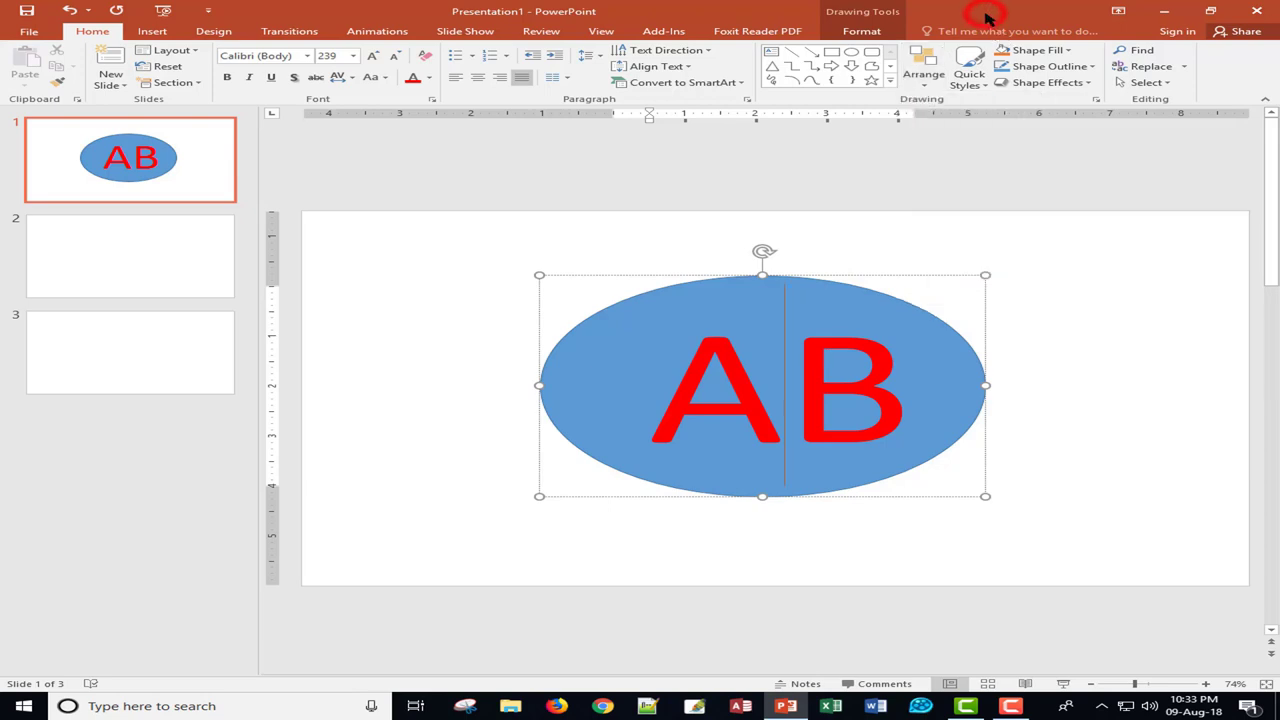
Browse the shape style presets, then fill the AB ellipse with yellow.
{"action": "left_click", "coordinate": [985, 82]}
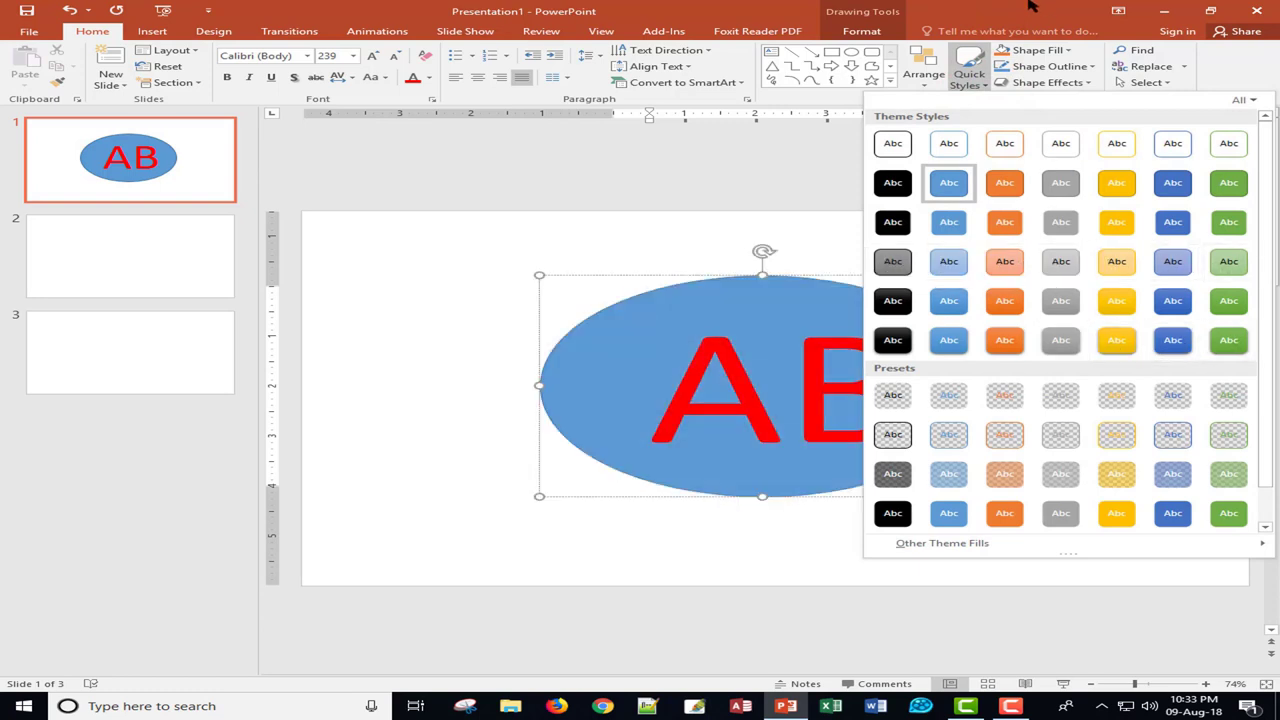
{"action": "left_click", "coordinate": [1025, 15]}
{"action": "left_click", "coordinate": [1066, 50]}
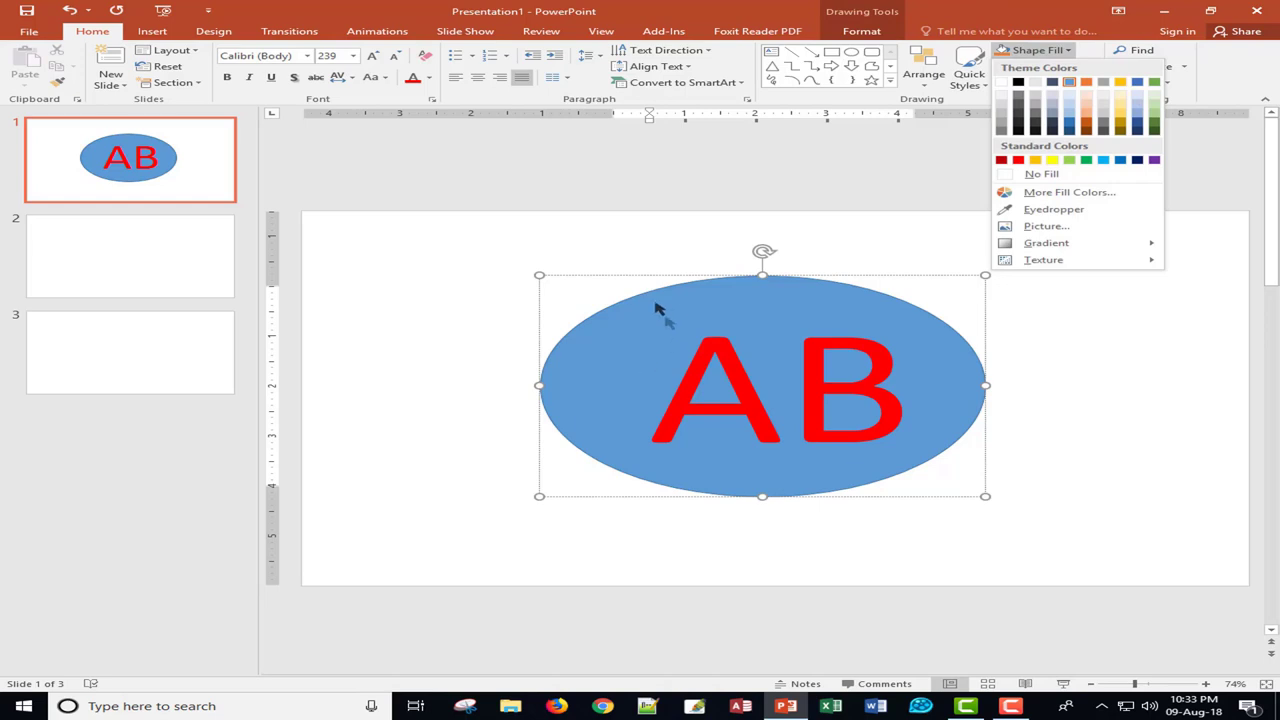
{"action": "left_click", "coordinate": [1052, 160]}
{"action": "left_click", "coordinate": [1092, 66]}
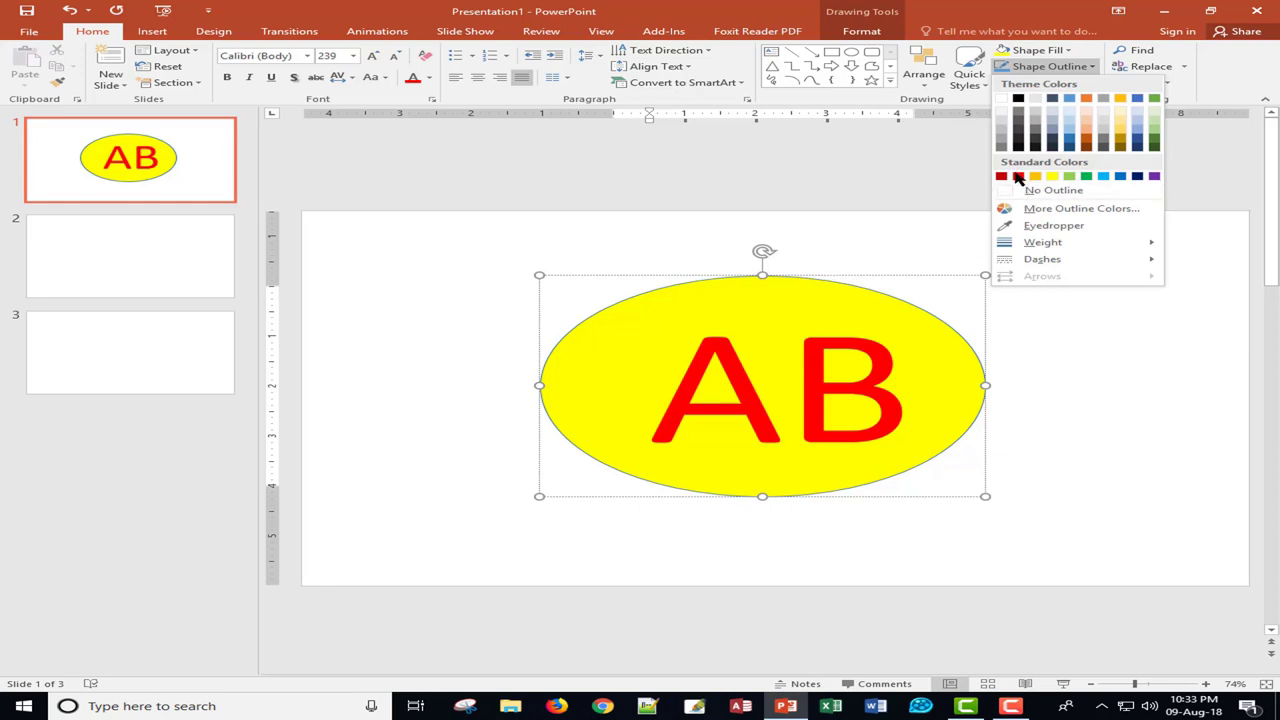
Give the yellow ellipse a red outline 6 pt thick.
{"action": "left_click", "coordinate": [1014, 176]}
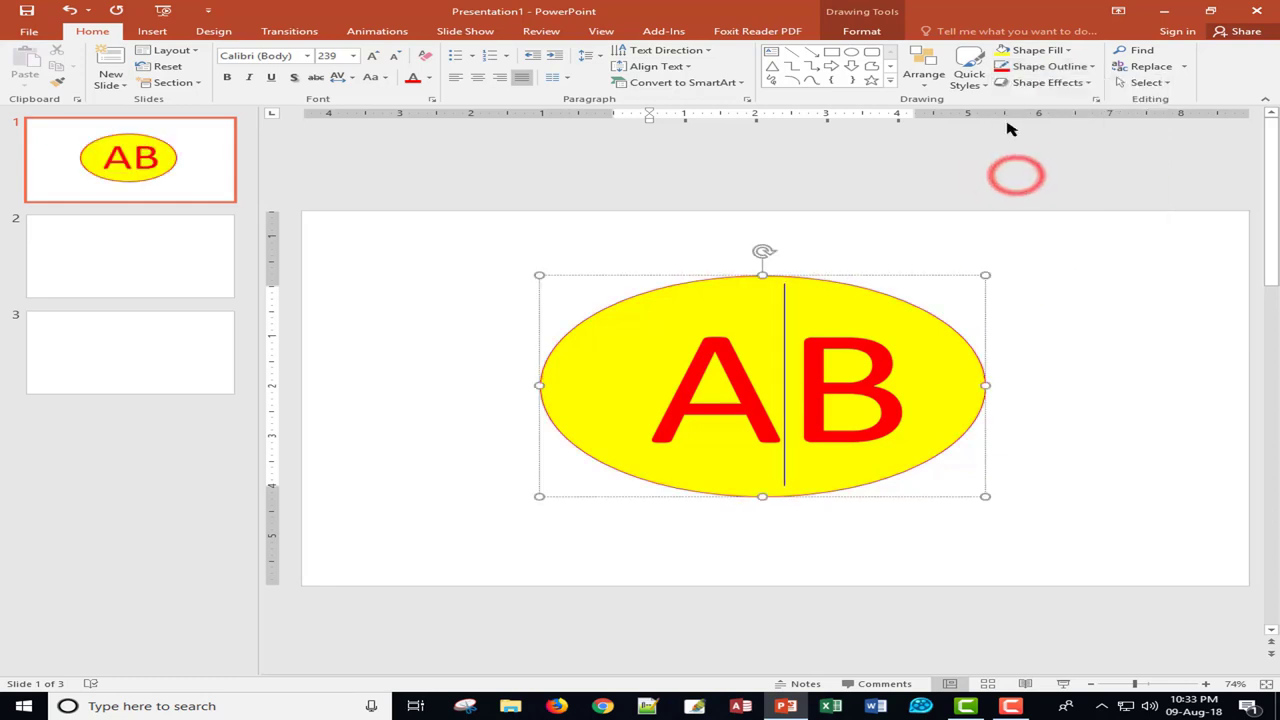
{"action": "left_click", "coordinate": [1066, 70]}
{"action": "mouse_move", "coordinate": [1042, 242]}
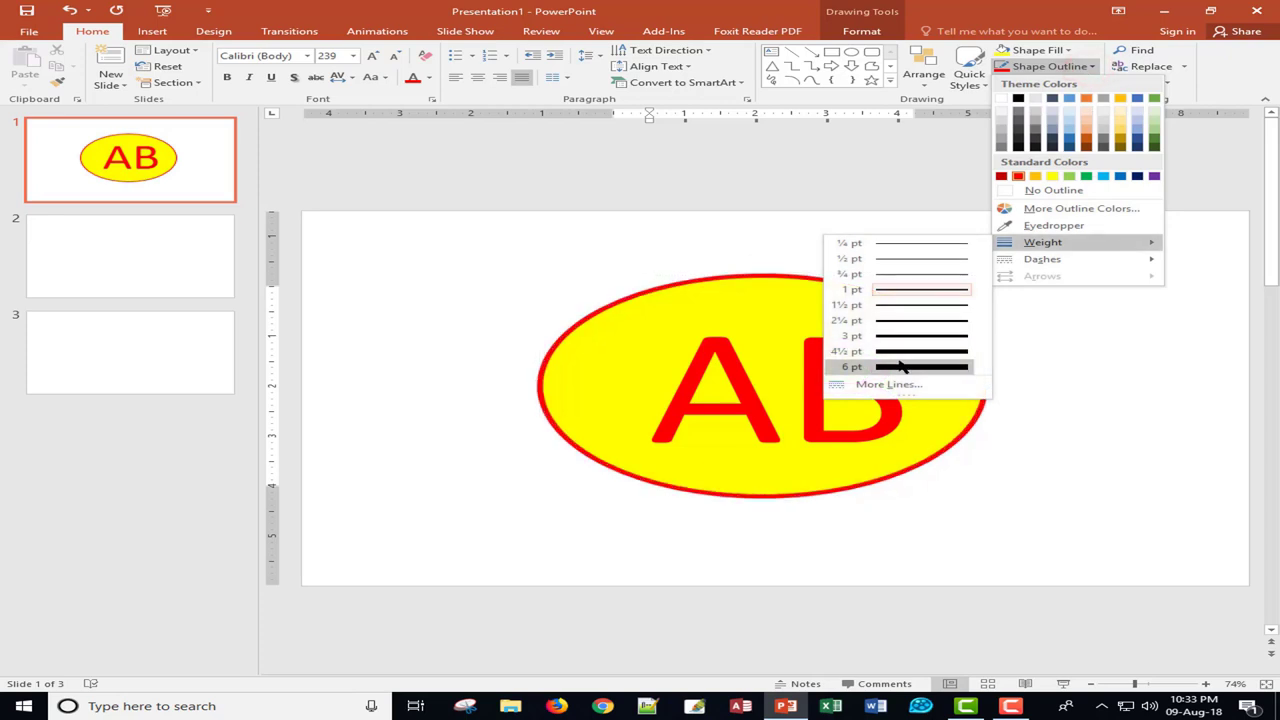
{"action": "left_click", "coordinate": [900, 366]}
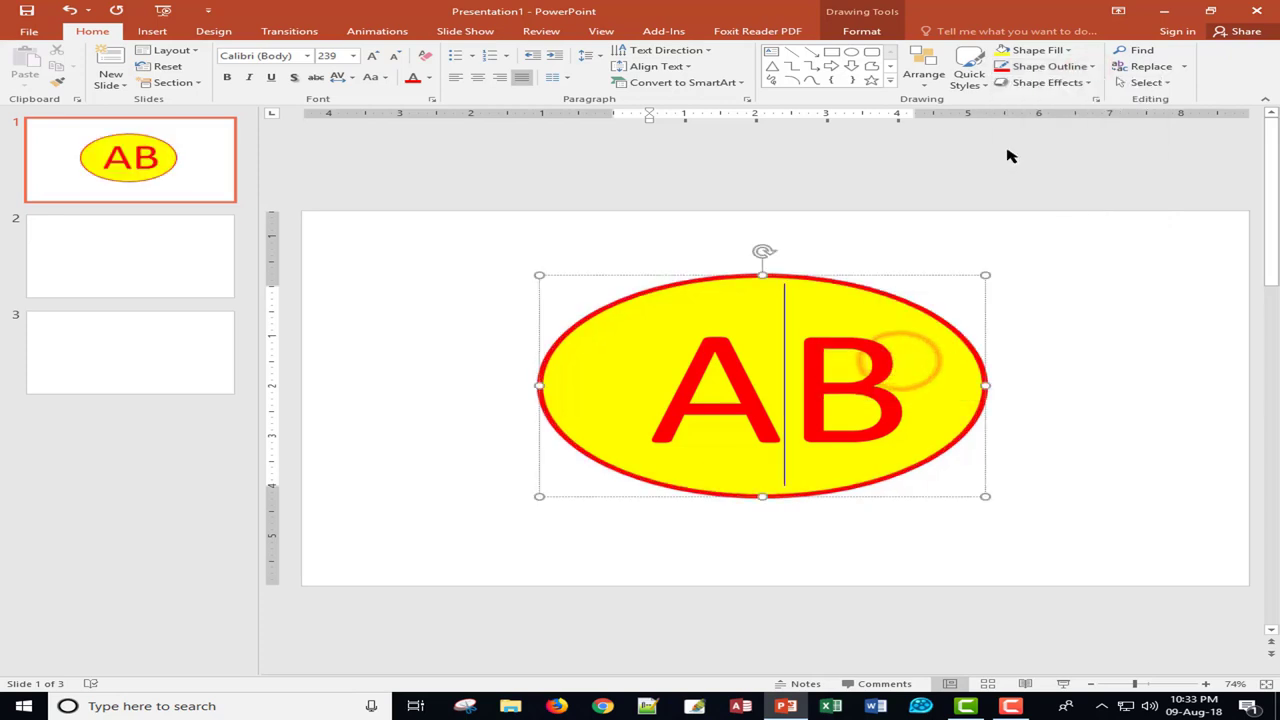
Tilt the ellipse with a Parallel 3-D rotation preset and check the result.
{"action": "left_click", "coordinate": [1090, 84]}
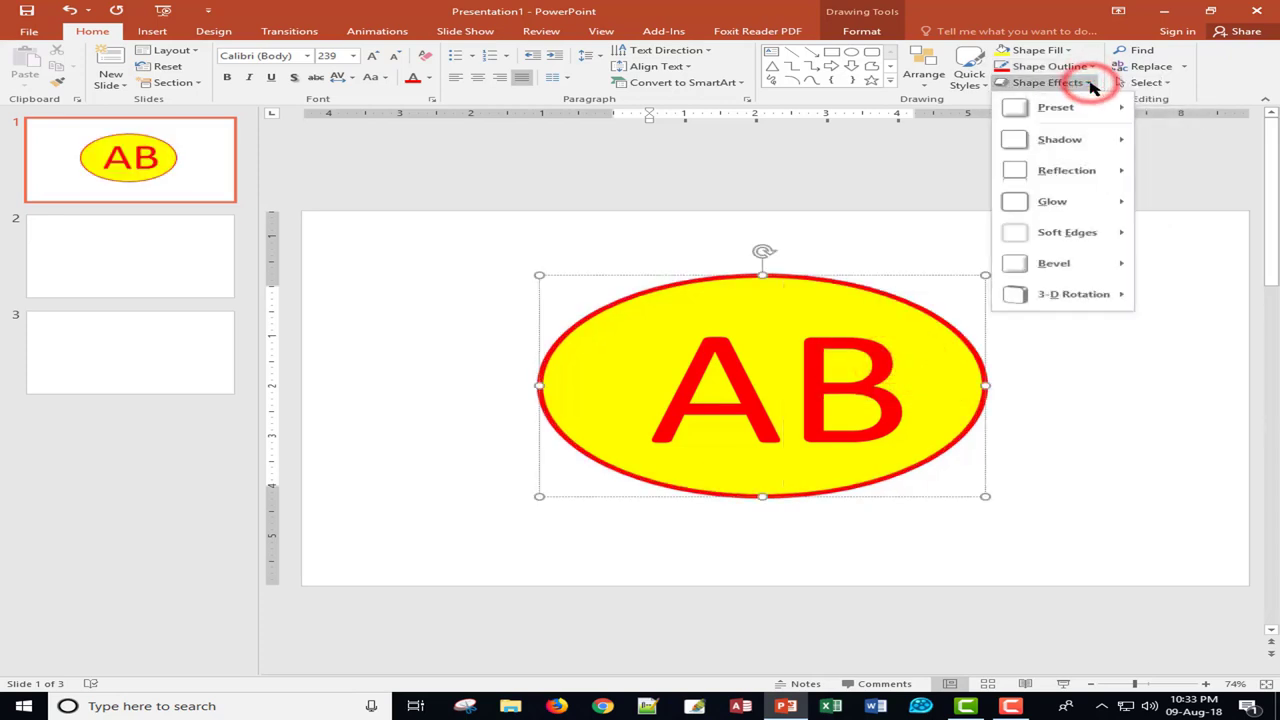
{"action": "mouse_move", "coordinate": [1092, 136]}
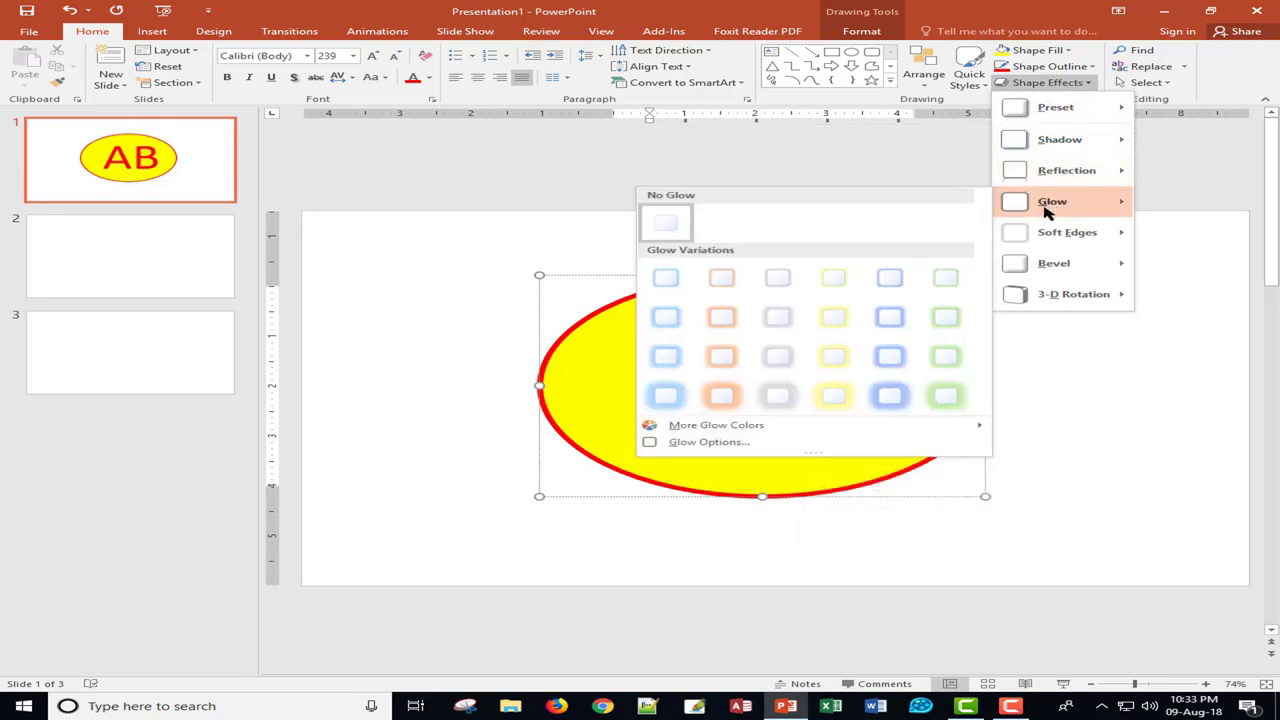
{"action": "mouse_move", "coordinate": [1045, 293]}
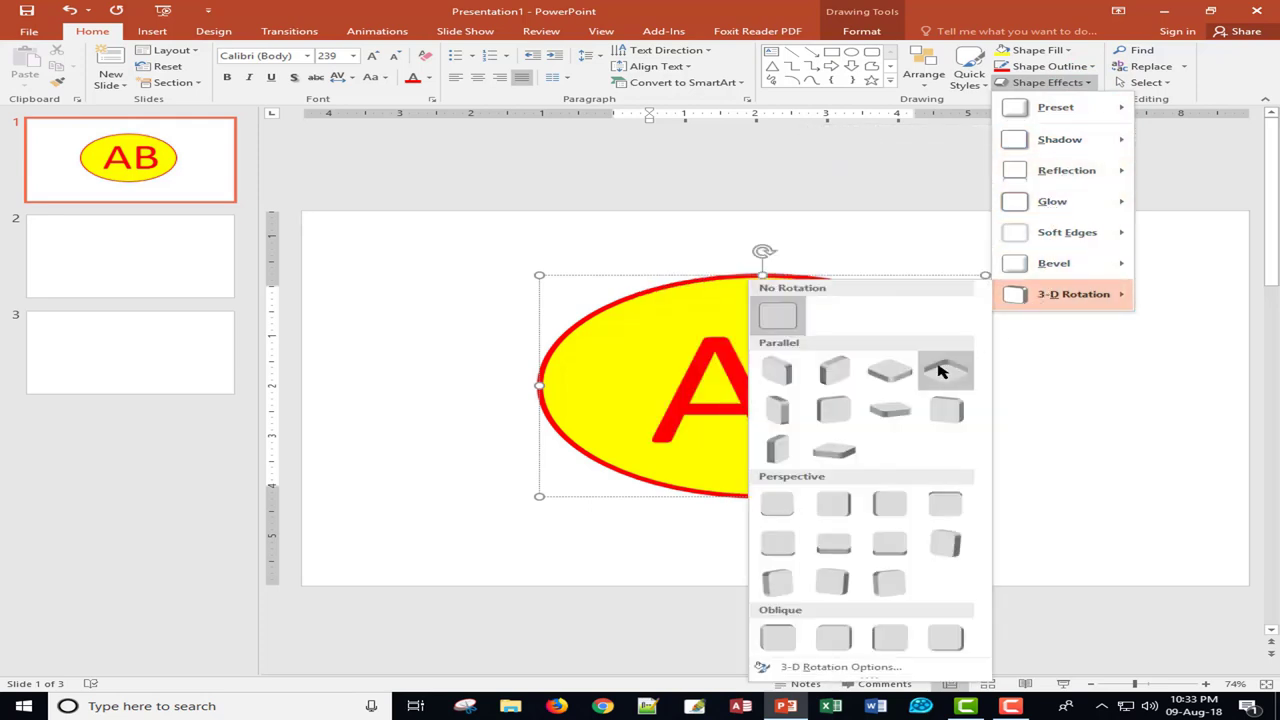
{"action": "left_click", "coordinate": [890, 373]}
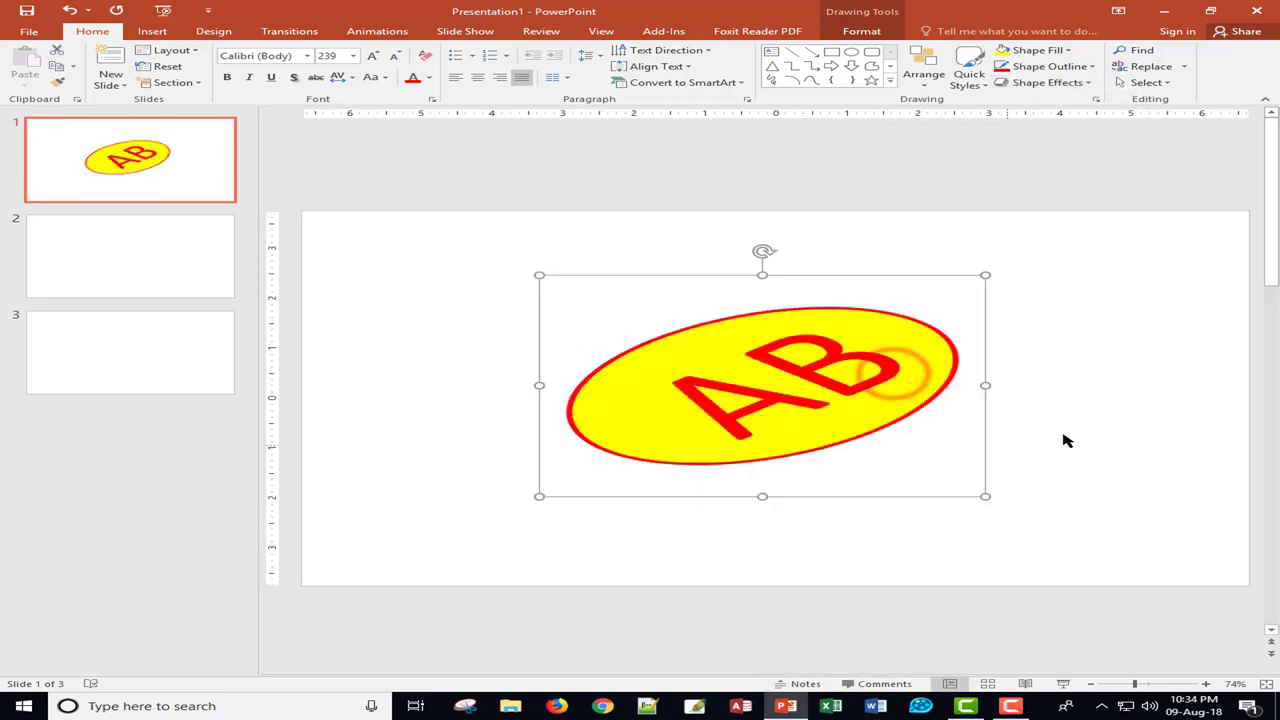
{"action": "left_click", "coordinate": [1063, 435]}
{"action": "left_click", "coordinate": [900, 409]}
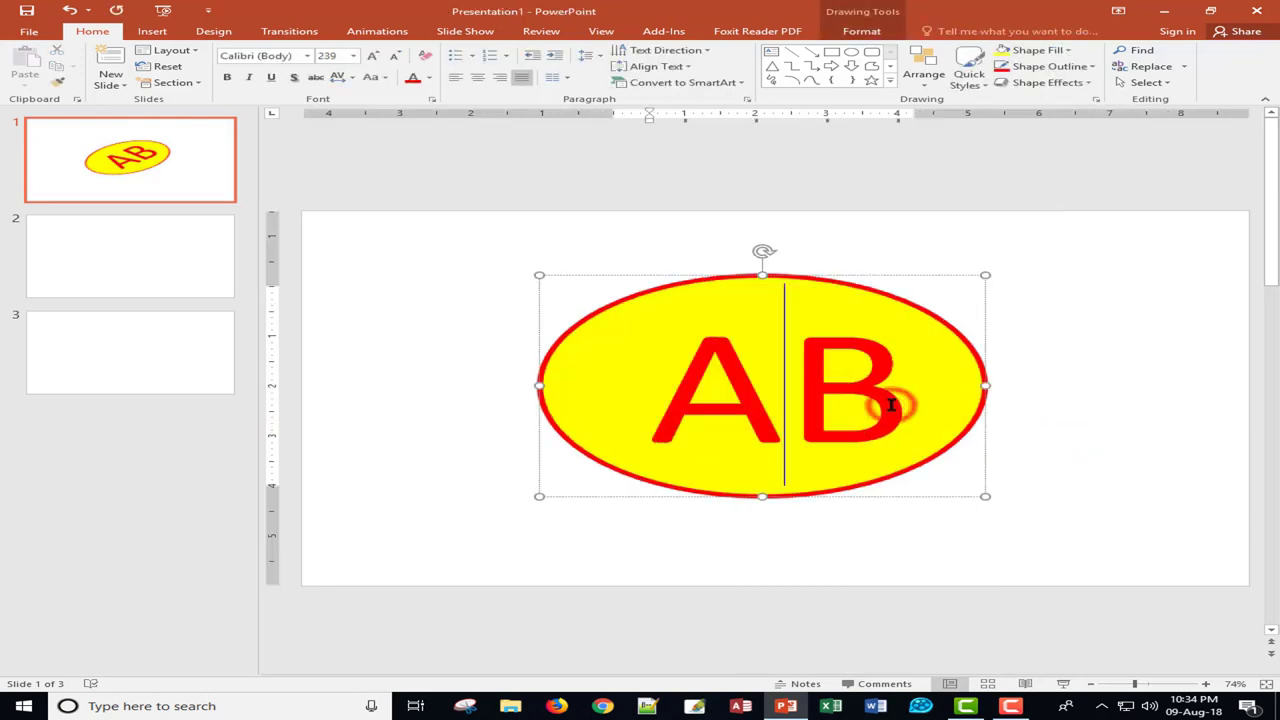
{"action": "left_click", "coordinate": [903, 275]}
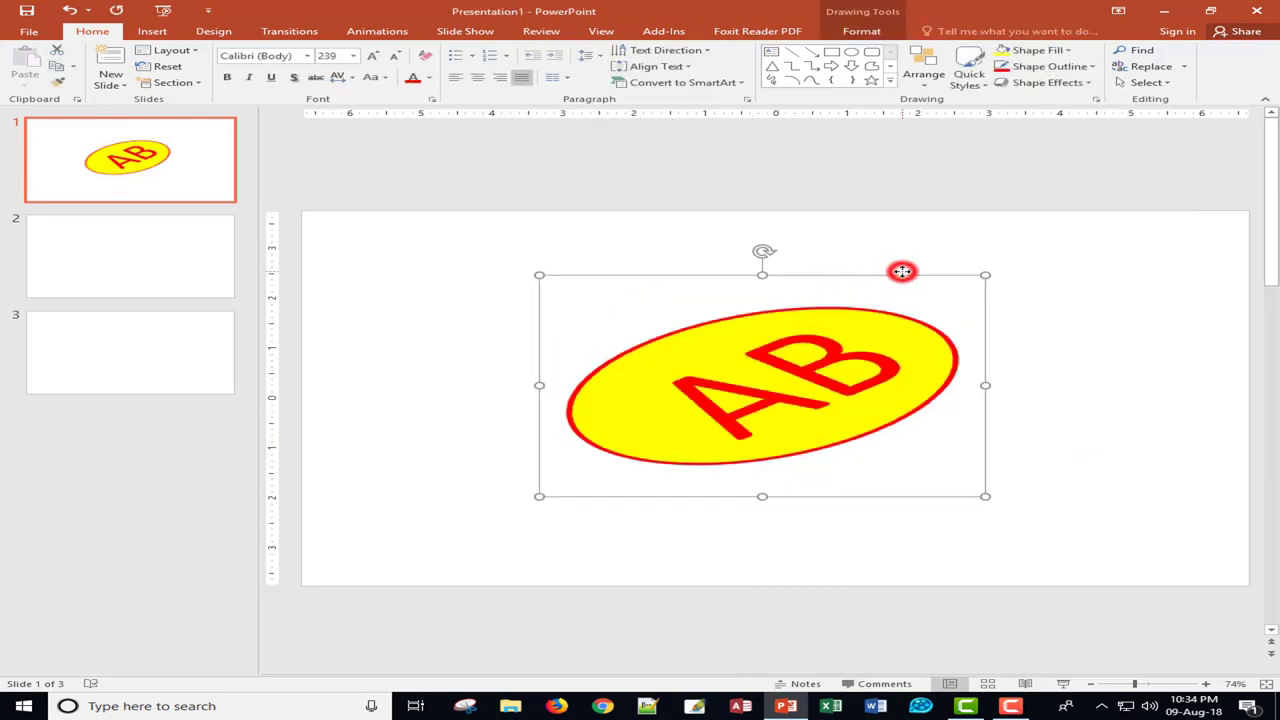
{"action": "left_click", "coordinate": [1183, 67]}
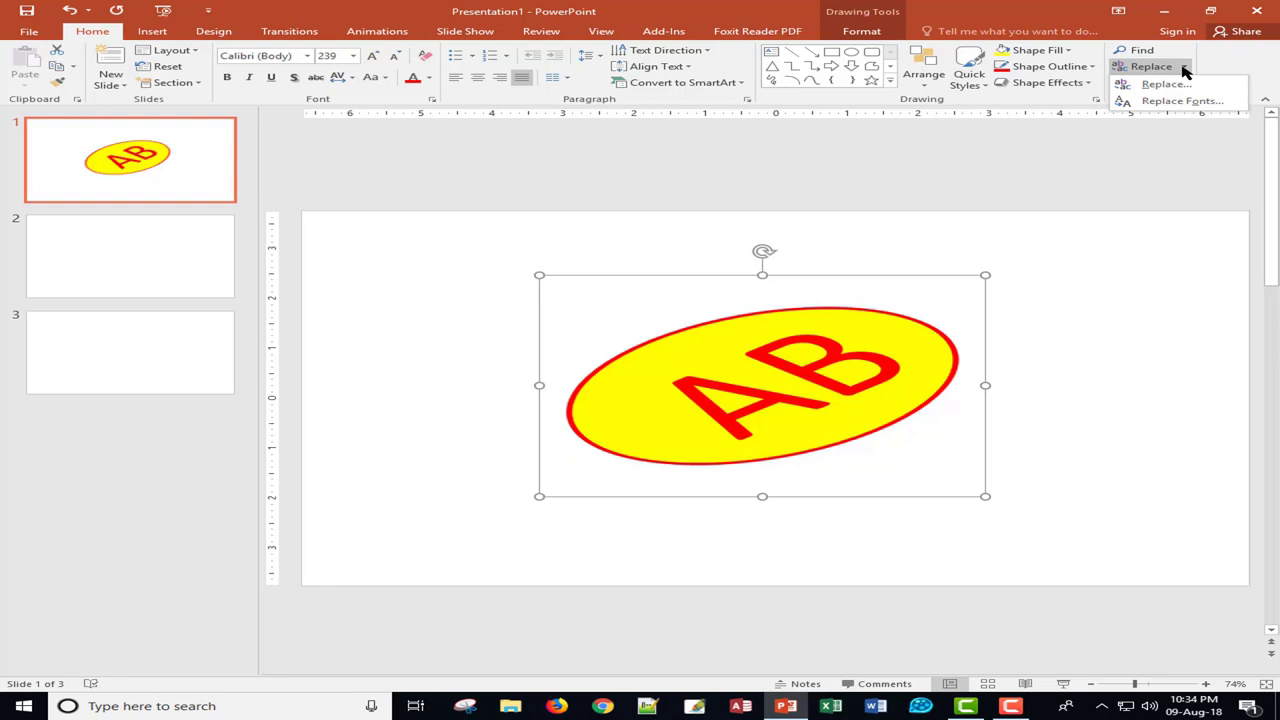
{"action": "left_click", "coordinate": [1232, 61]}
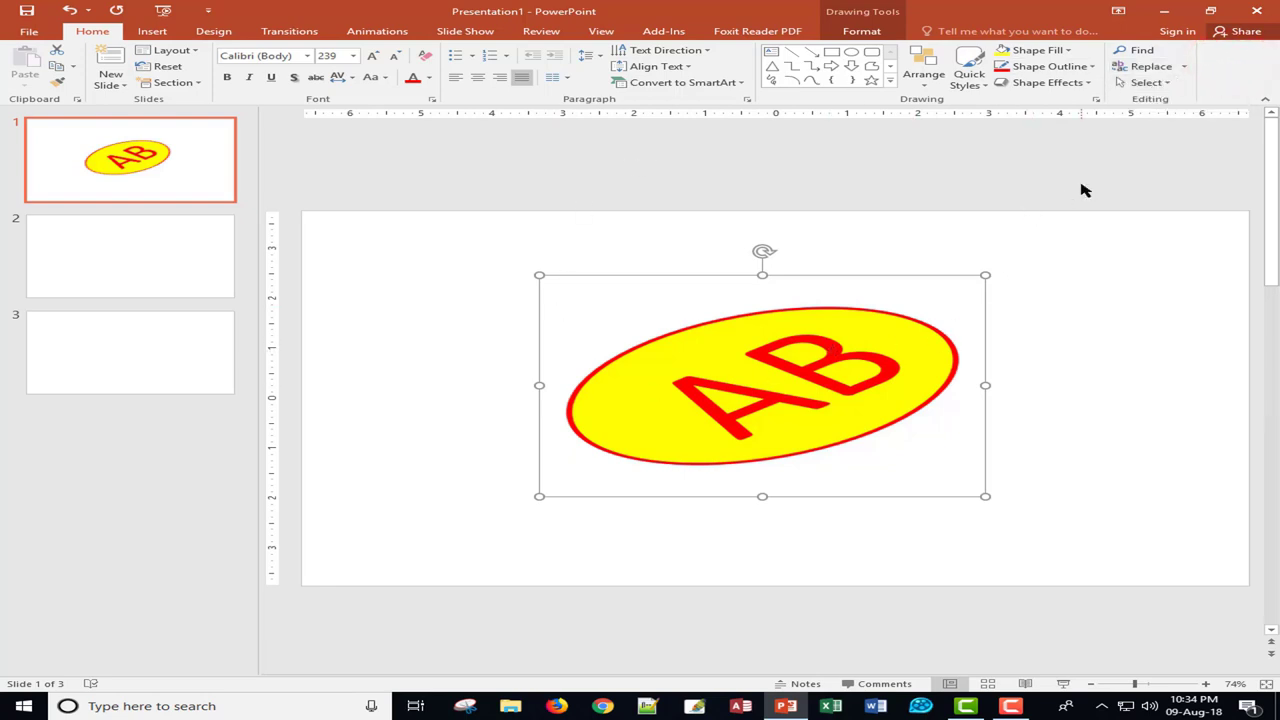
{"action": "left_click", "coordinate": [1170, 84]}
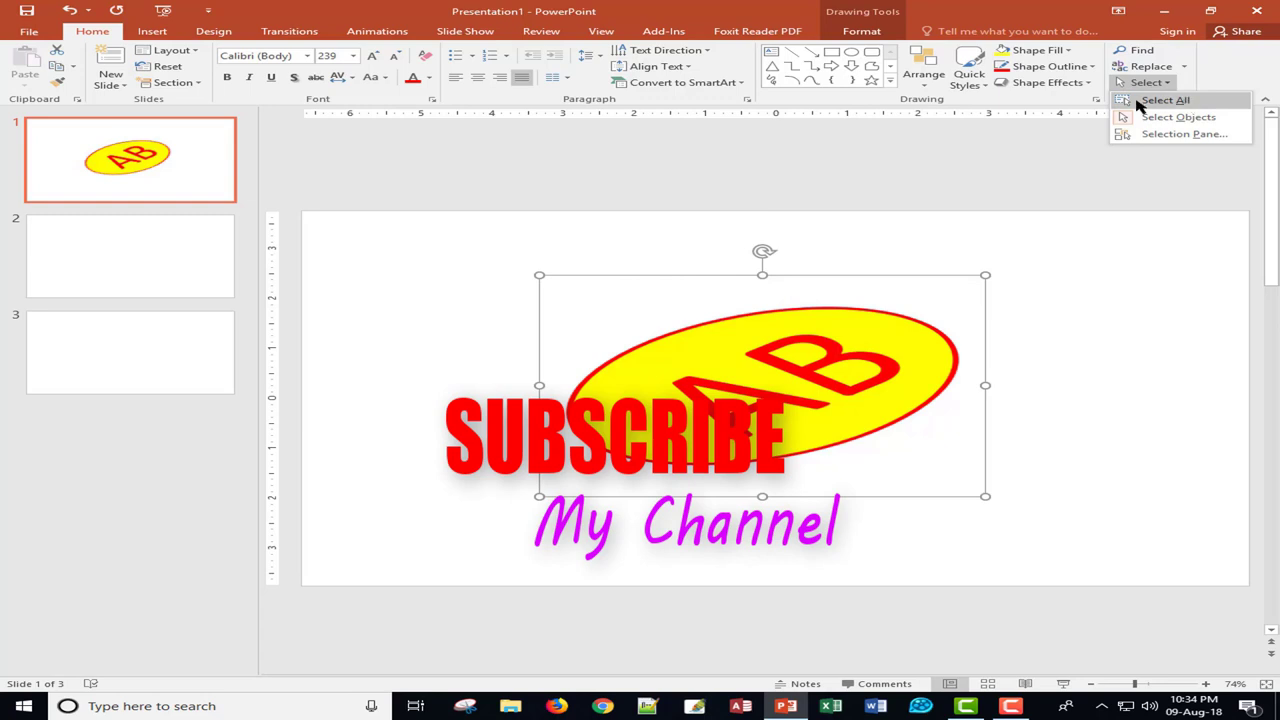
{"action": "left_click", "coordinate": [1091, 250]}
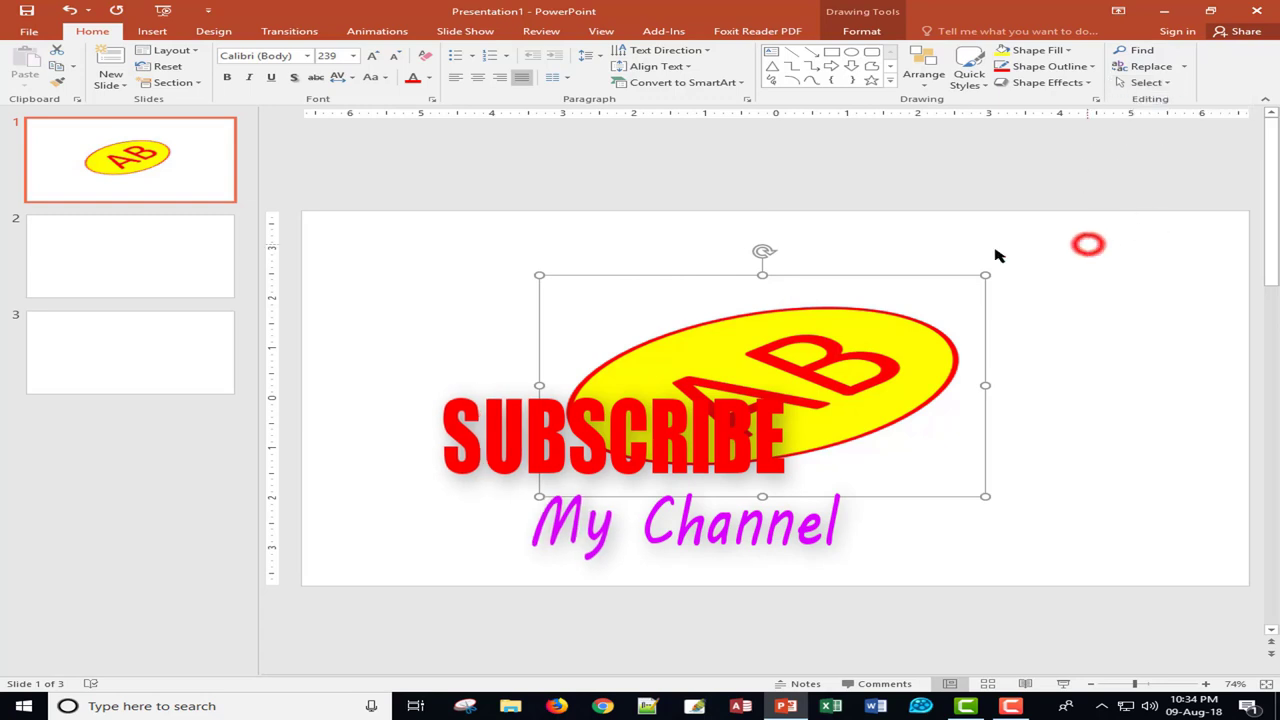
Insert a Comparison-layout slide after slide 1, then open blank slide 3.
{"action": "left_click", "coordinate": [150, 33]}
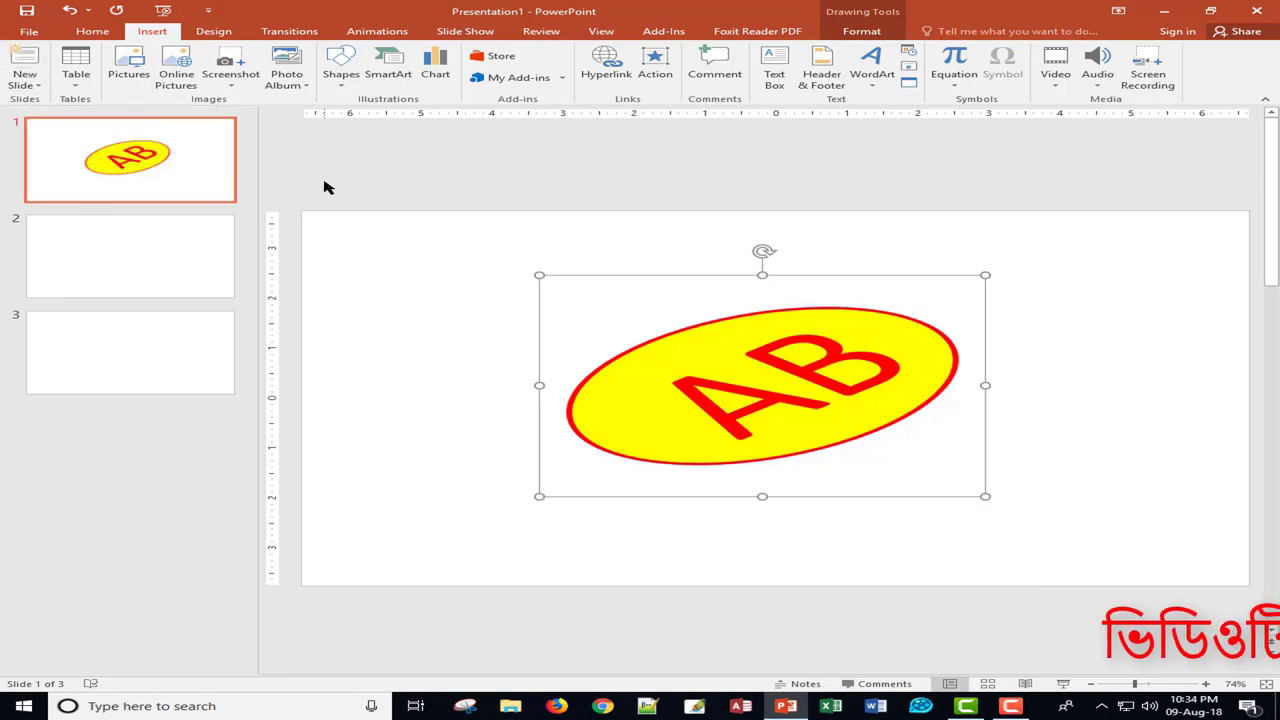
{"action": "left_click", "coordinate": [30, 80]}
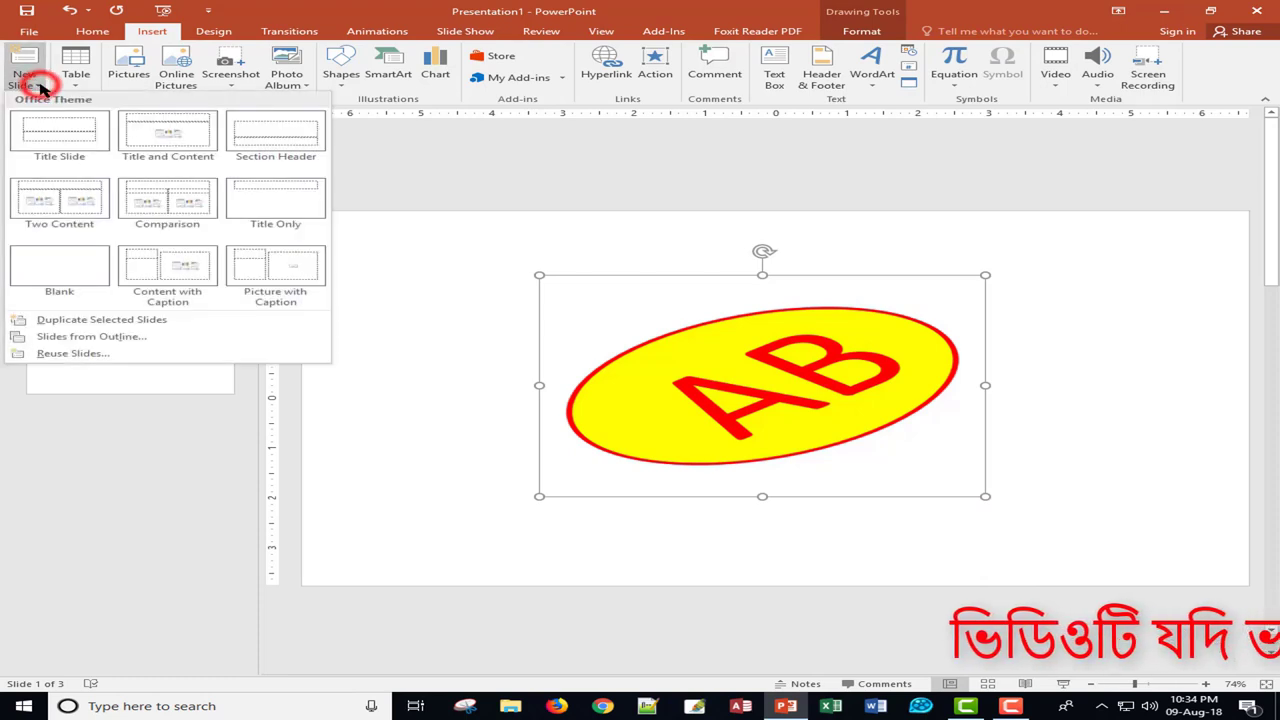
{"action": "left_click", "coordinate": [414, 190]}
{"action": "left_click", "coordinate": [95, 31]}
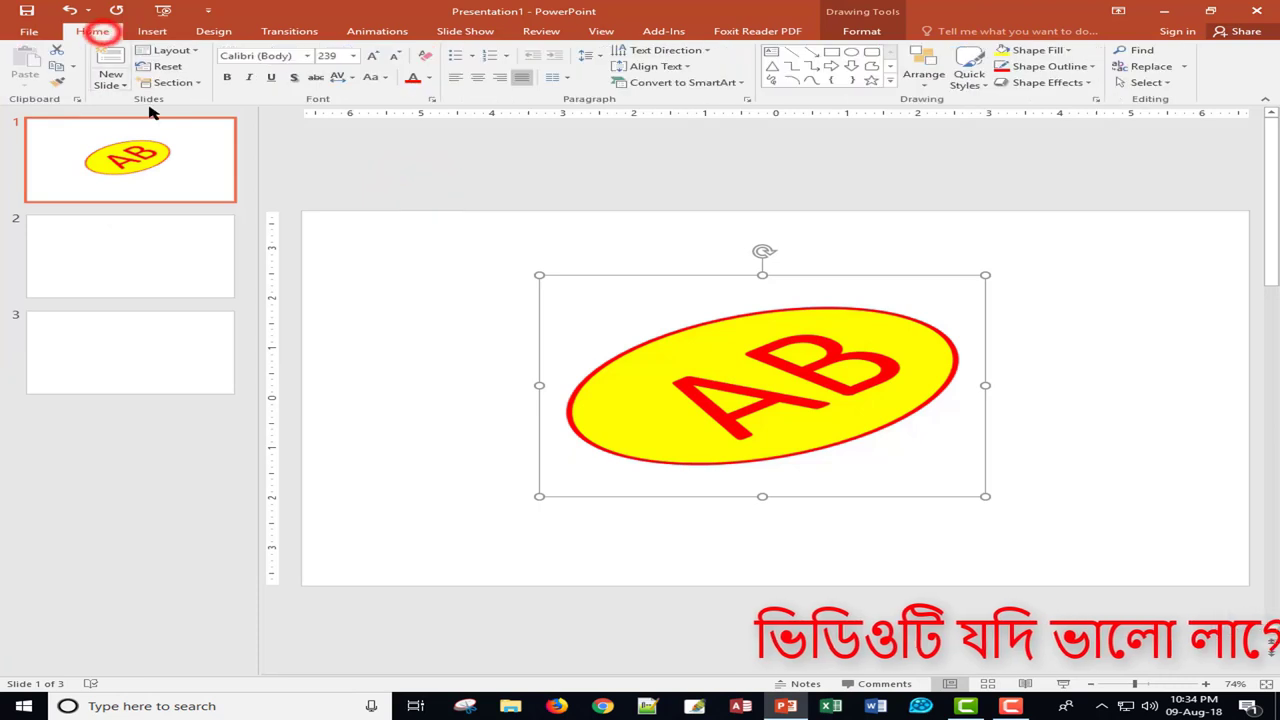
{"action": "left_click", "coordinate": [152, 31]}
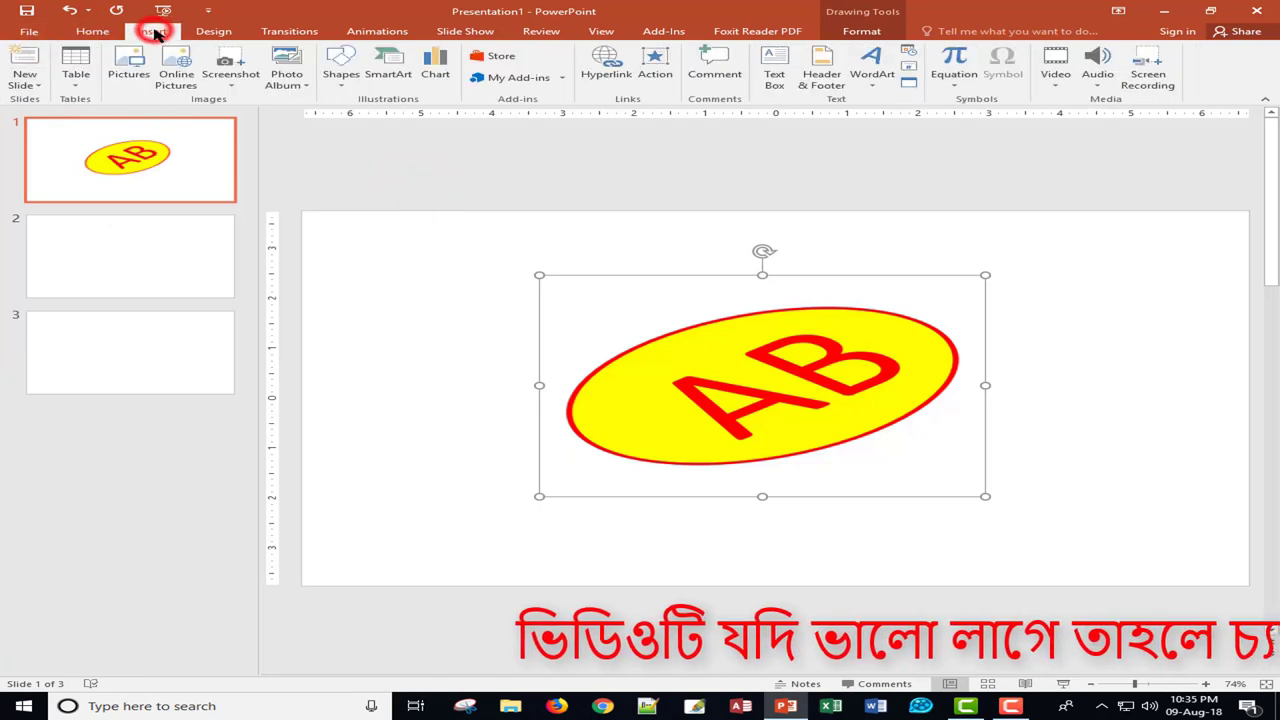
{"action": "left_click", "coordinate": [38, 88]}
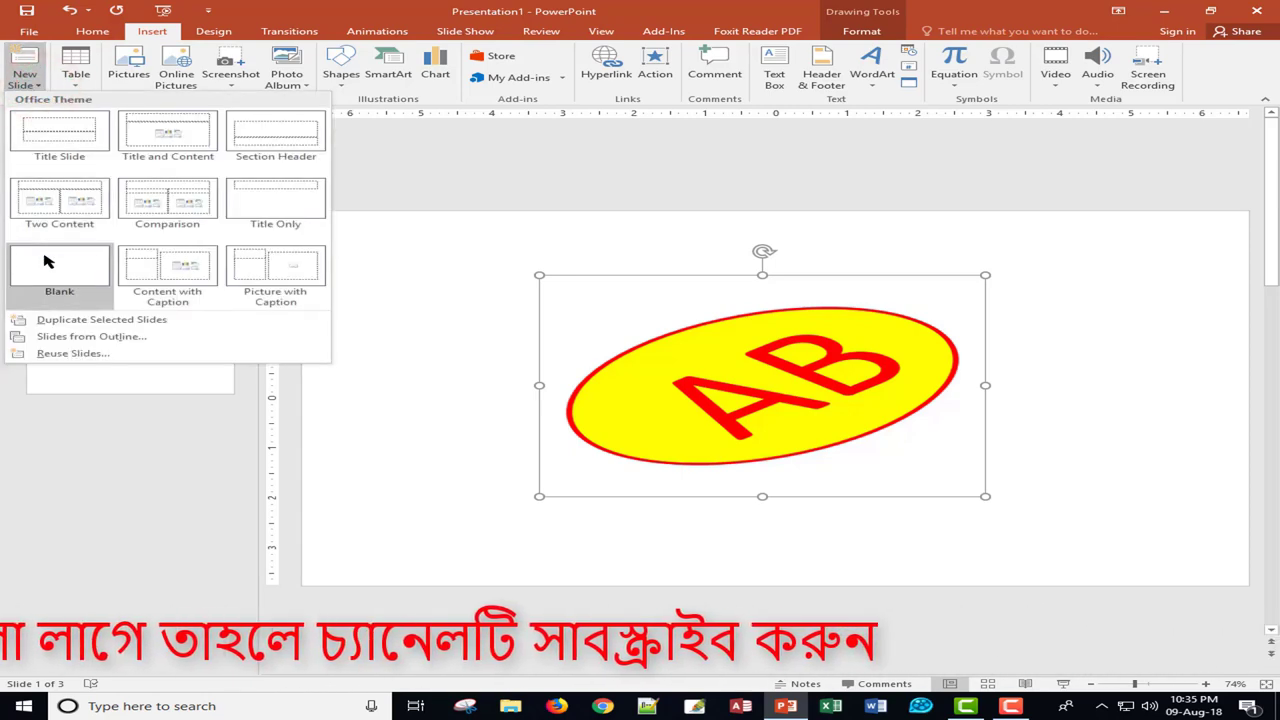
{"action": "left_click", "coordinate": [160, 196]}
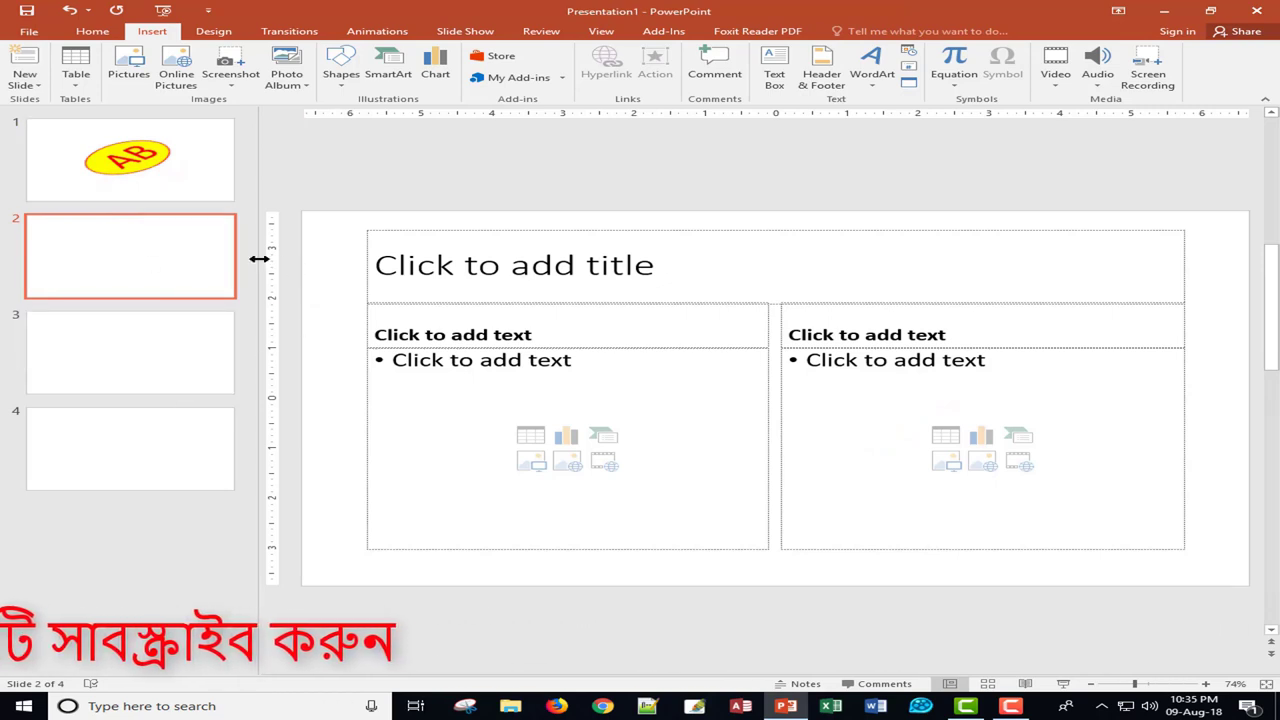
{"action": "left_click", "coordinate": [140, 329]}
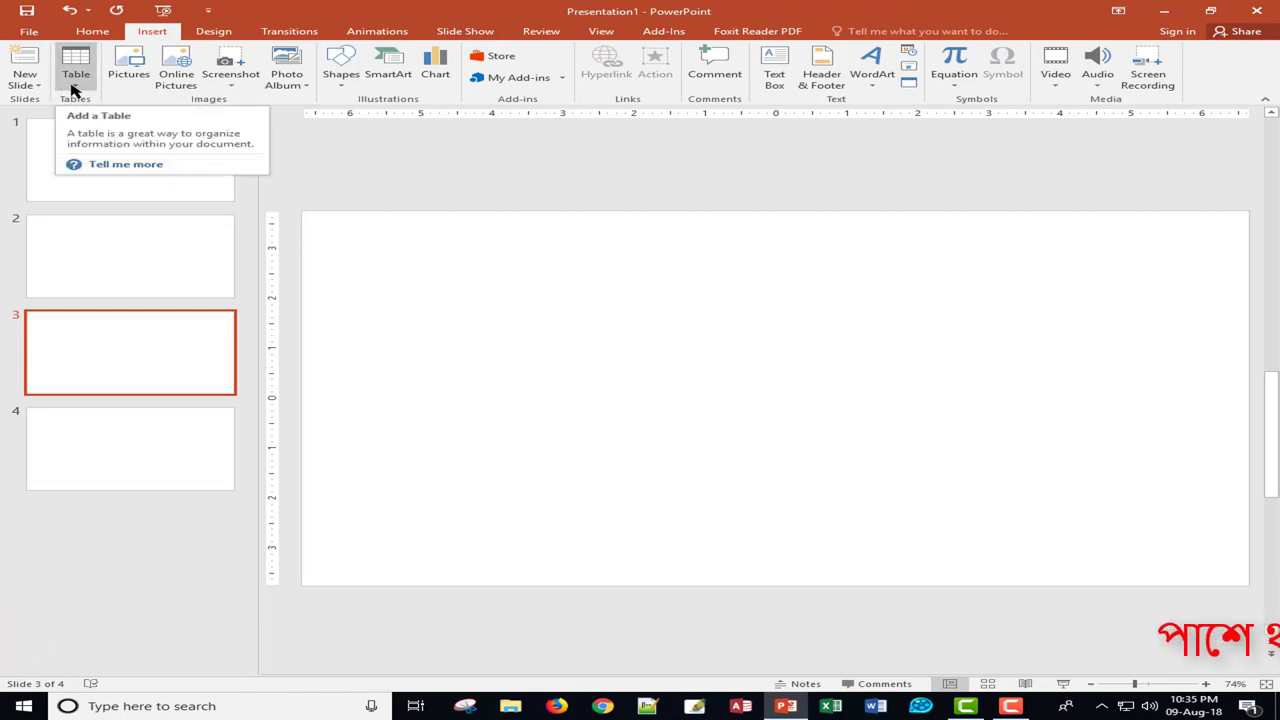
Insert a 10-column by 8-row table on slide 3.
{"action": "left_click", "coordinate": [72, 88]}
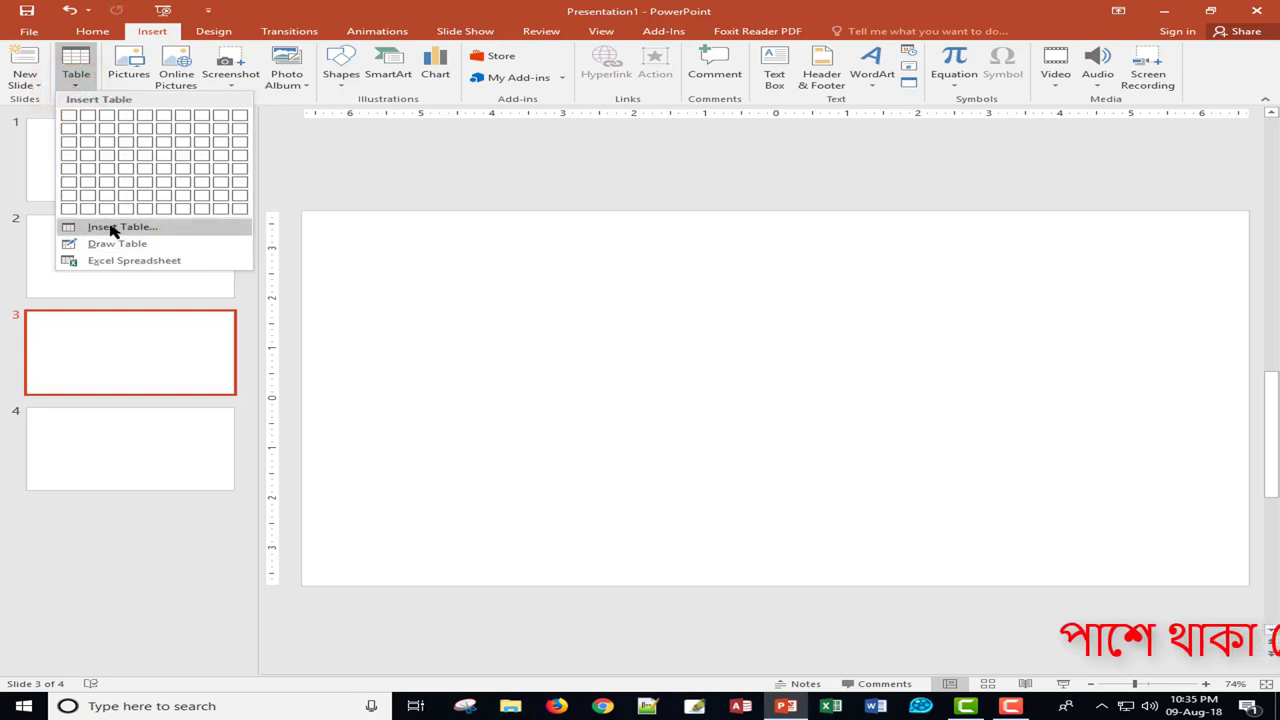
{"action": "left_click", "coordinate": [236, 208]}
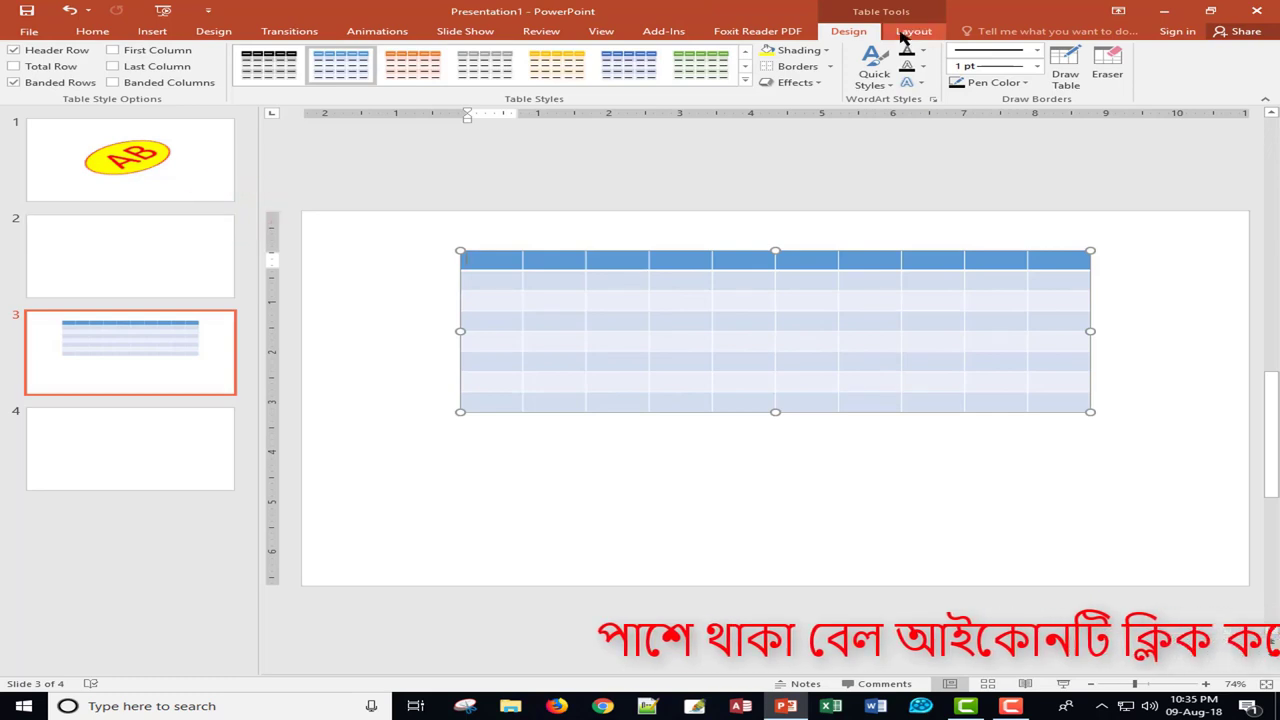
{"action": "left_click", "coordinate": [826, 50]}
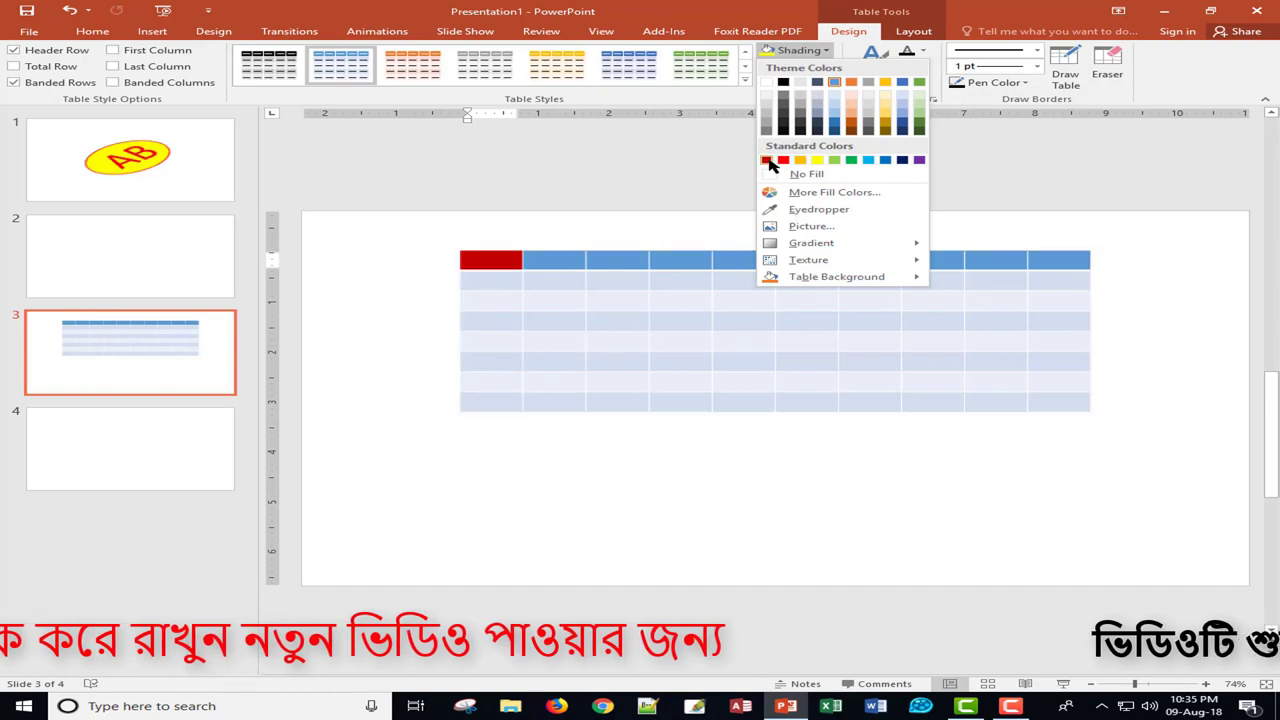
Browse the shading, table style and border options, leaving the table unchanged.
{"action": "left_click", "coordinate": [777, 12]}
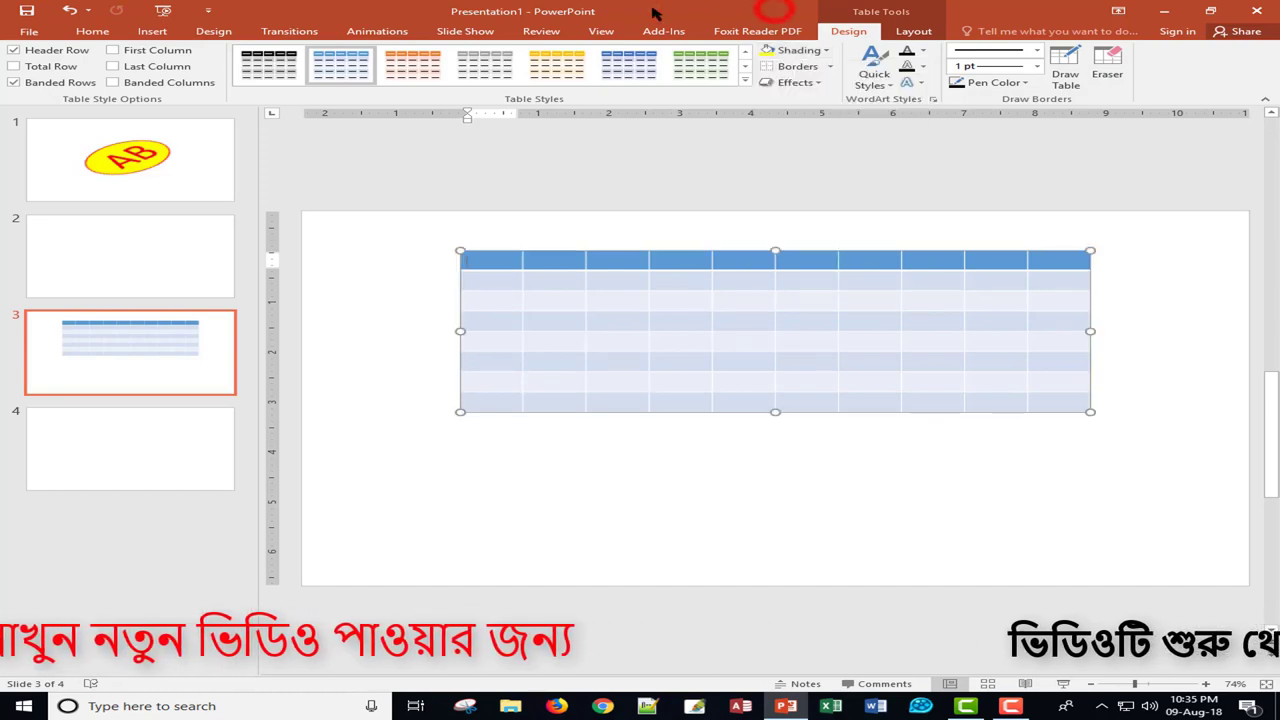
{"action": "left_click", "coordinate": [747, 82]}
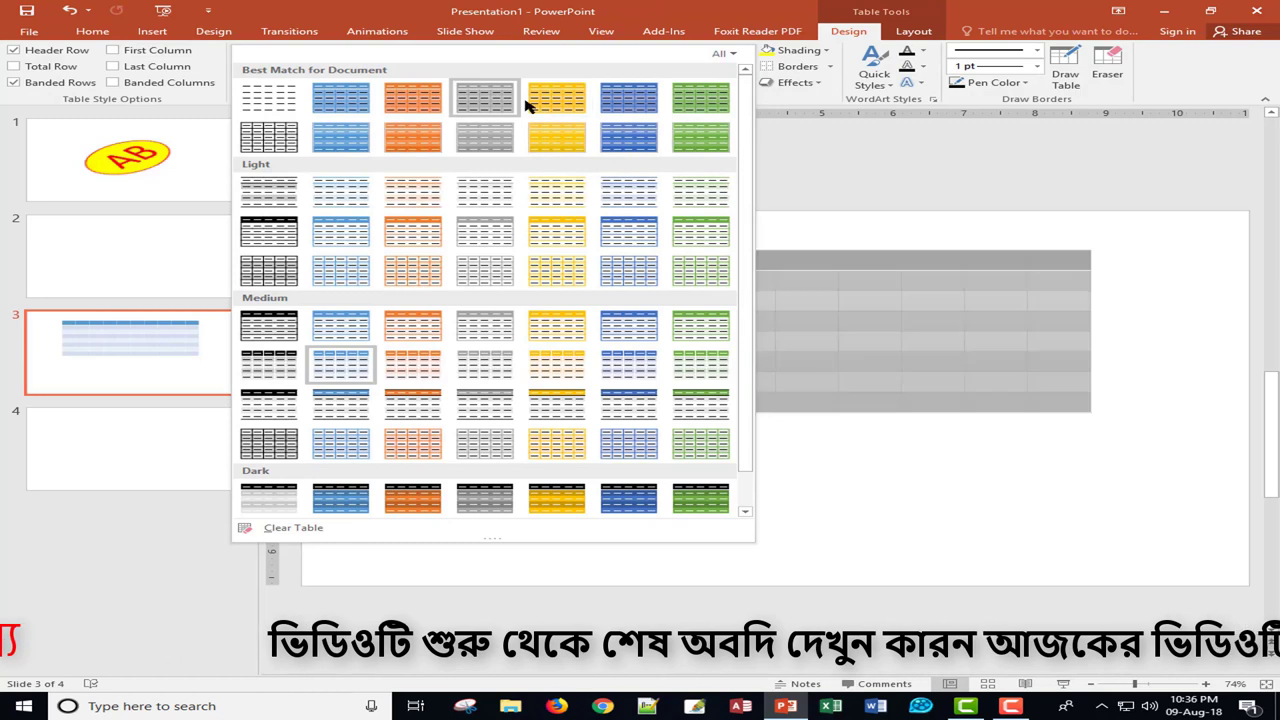
{"action": "left_click", "coordinate": [719, 8]}
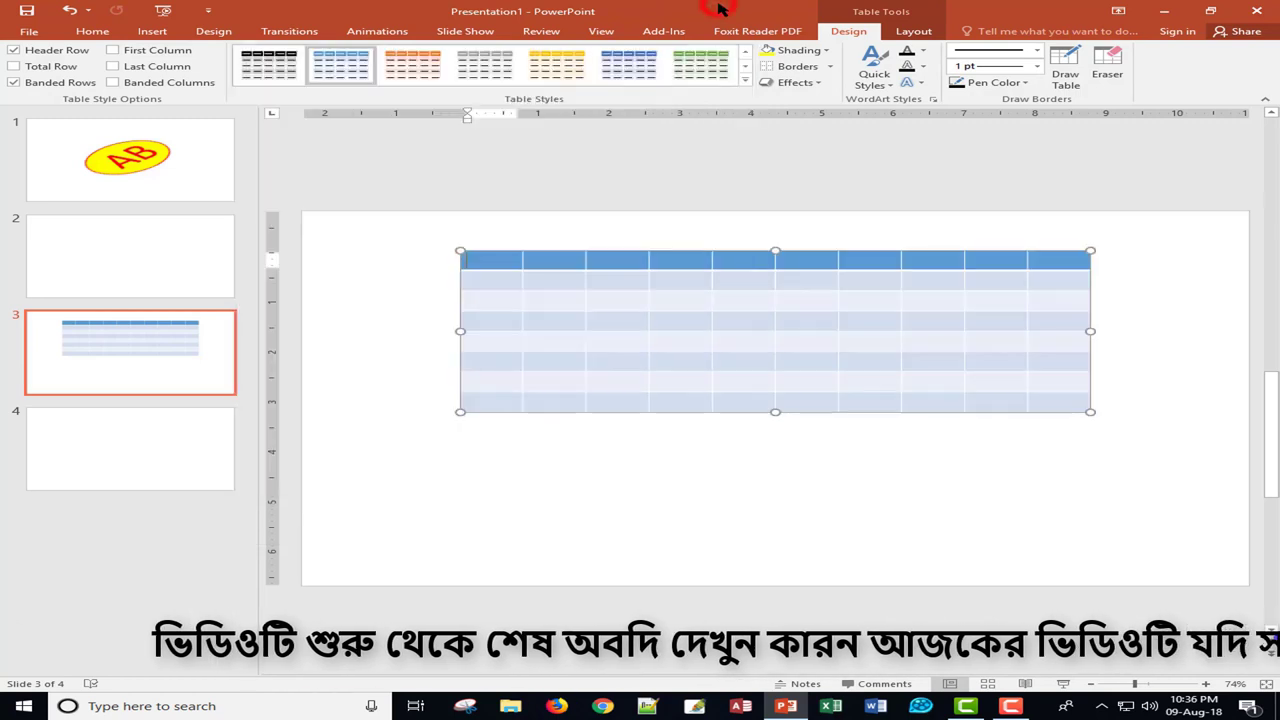
{"action": "left_click", "coordinate": [830, 66]}
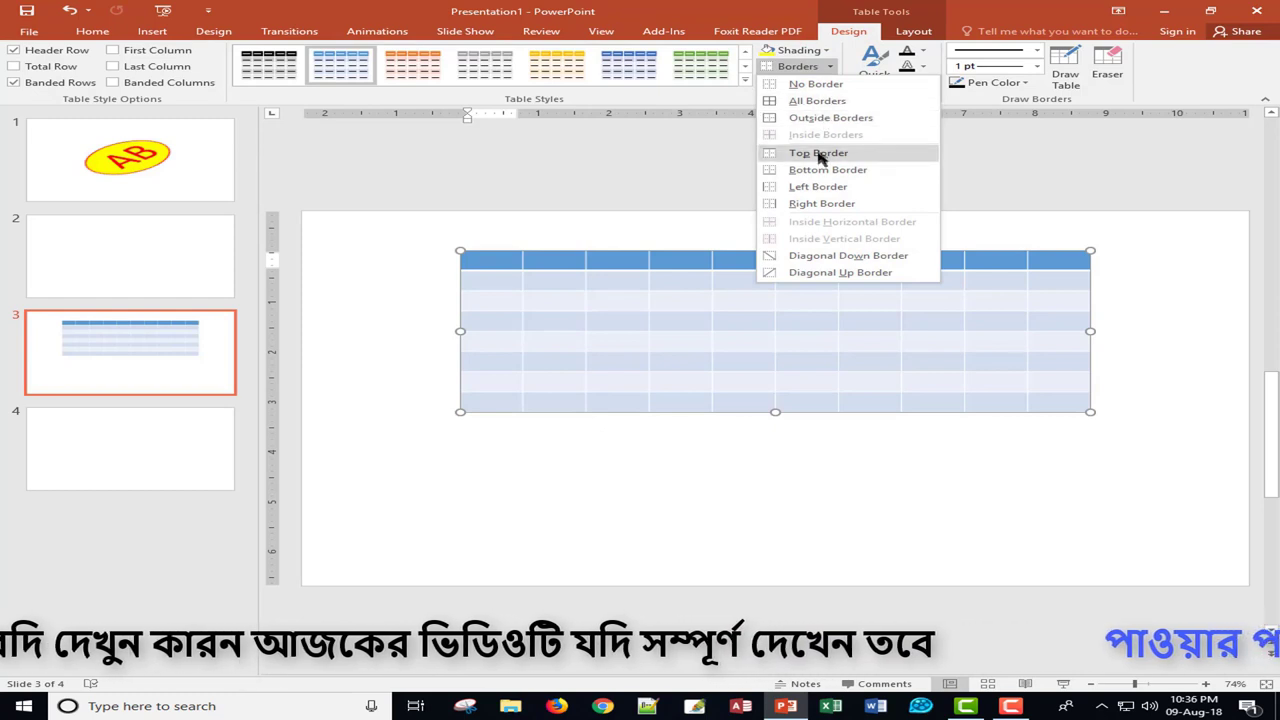
{"action": "left_click", "coordinate": [757, 20]}
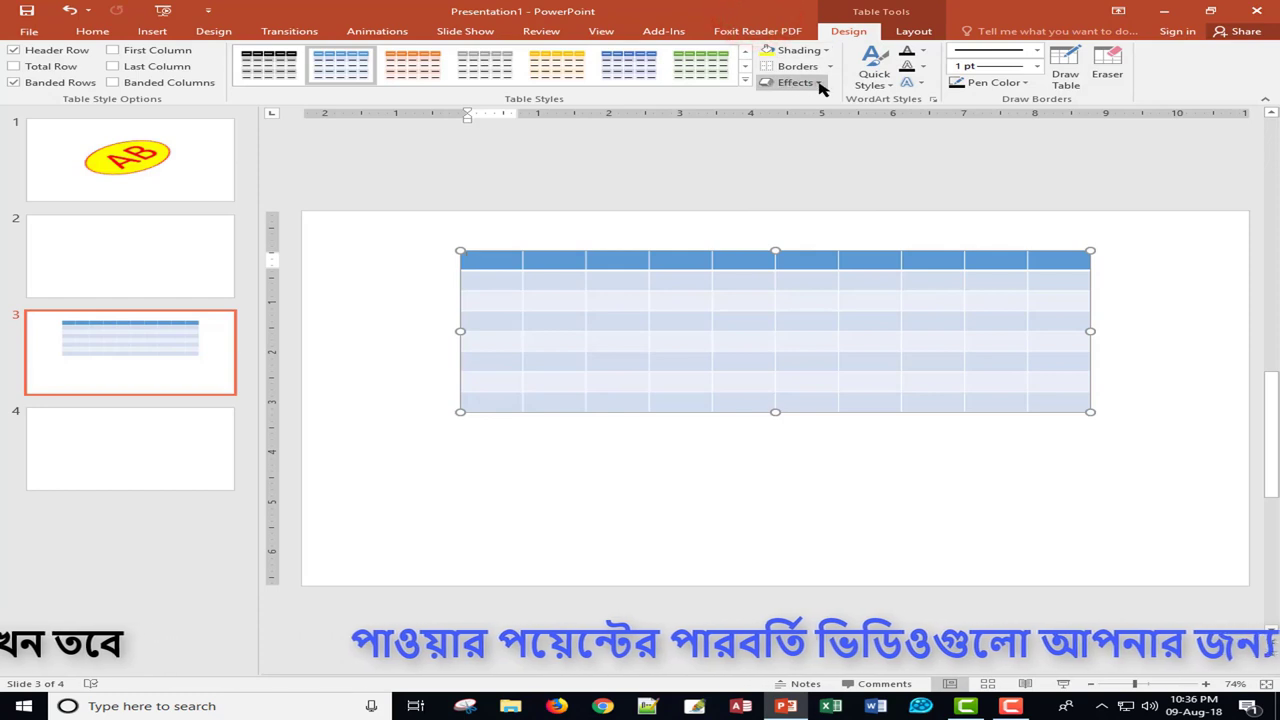
Select the header row cells and bring up the Cell Bevel choices.
{"action": "left_click", "coordinate": [818, 84]}
{"action": "mouse_move", "coordinate": [830, 107]}
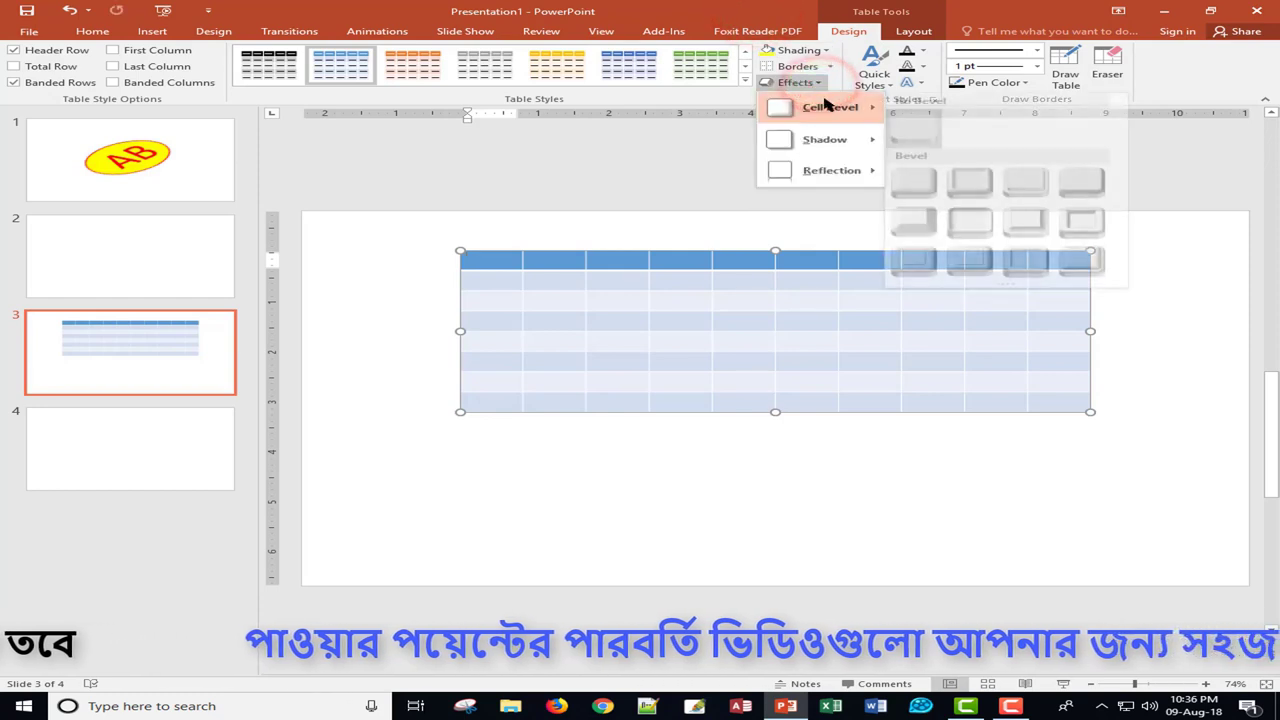
{"action": "left_click", "coordinate": [754, 296]}
{"action": "left_click_drag", "start_coordinate": [500, 260], "coordinate": [1037, 266]}
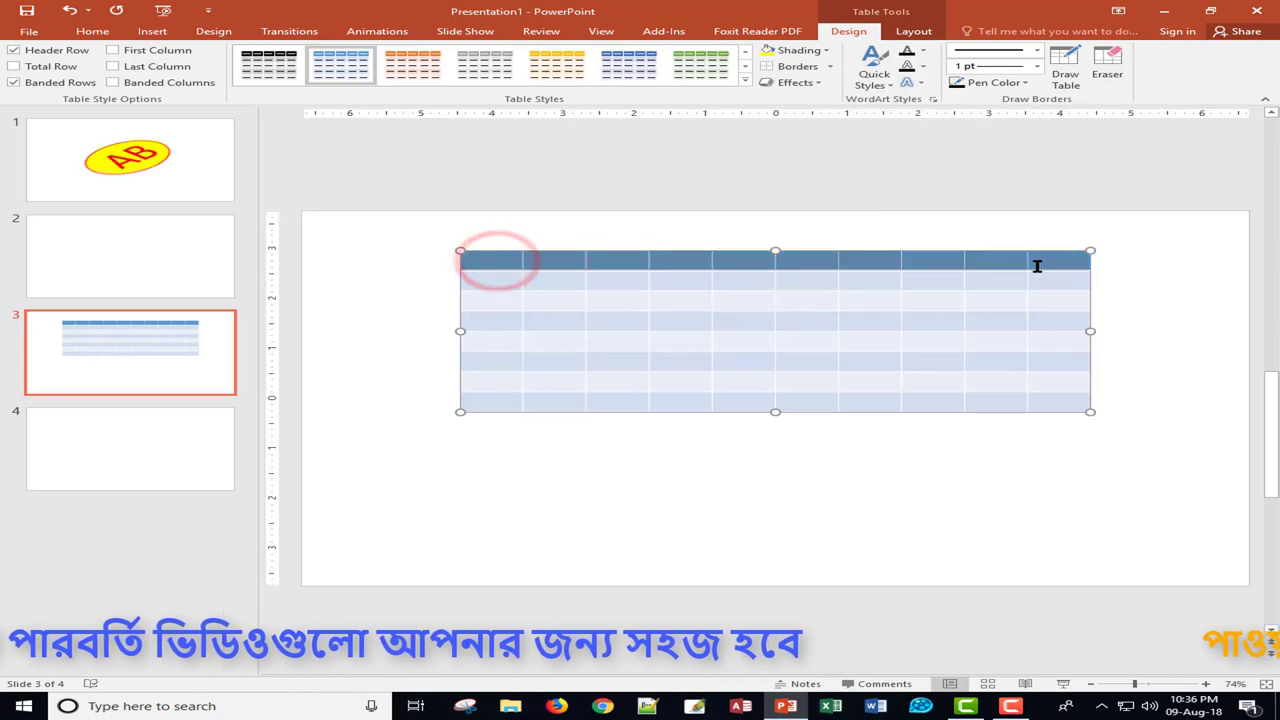
{"action": "left_click", "coordinate": [823, 84]}
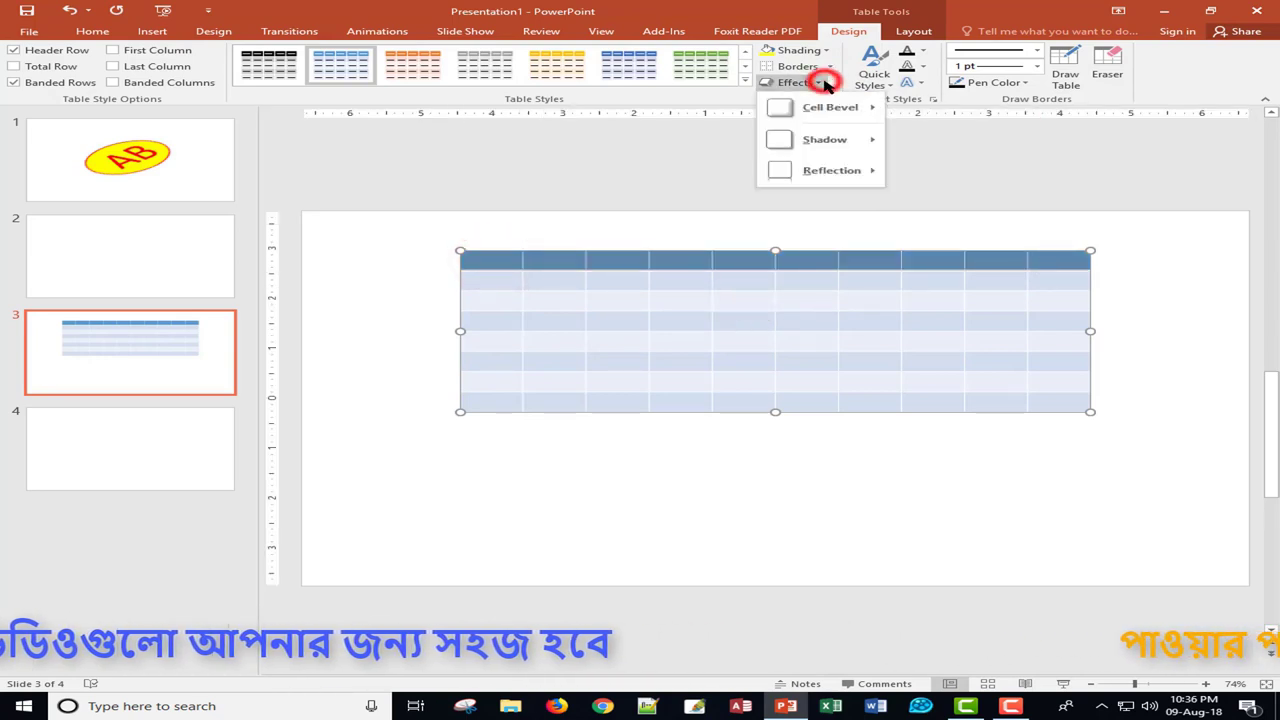
{"action": "mouse_move", "coordinate": [813, 110]}
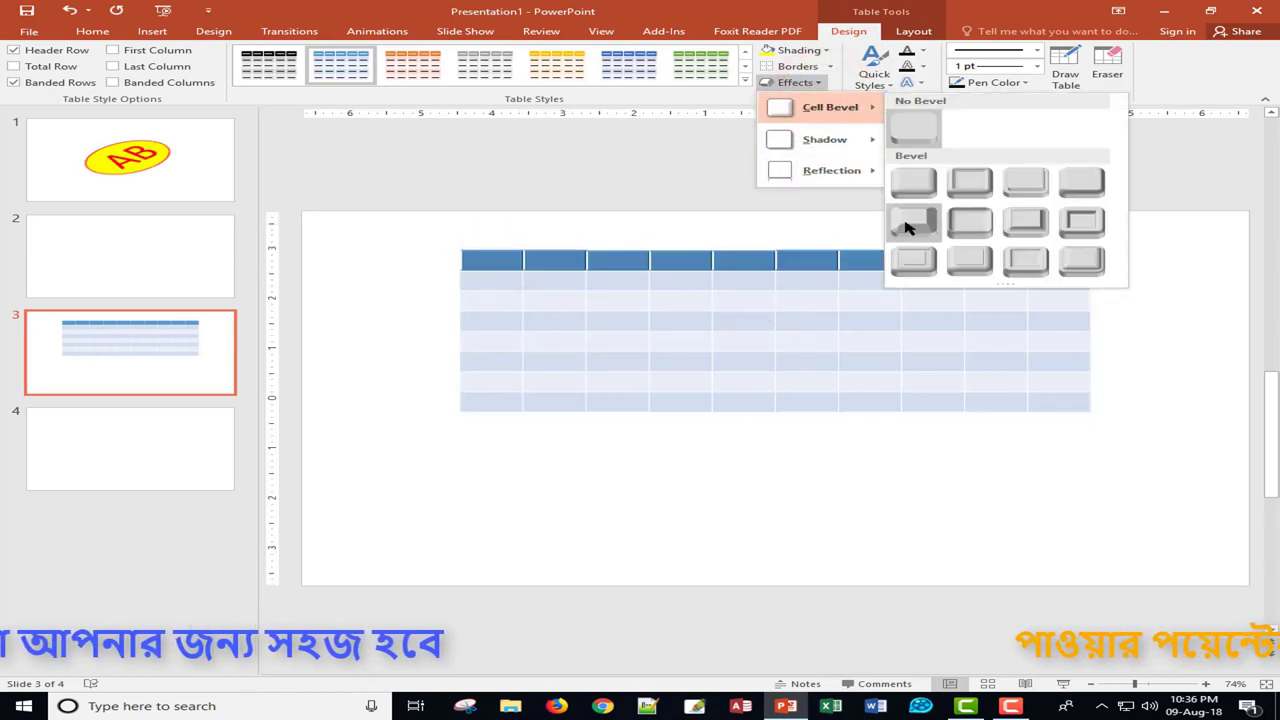
Apply a Convex bevel to the header row, then preview WordArt styles, fill, outline and effects without applying any.
{"action": "left_click", "coordinate": [1021, 221]}
{"action": "left_click", "coordinate": [945, 293]}
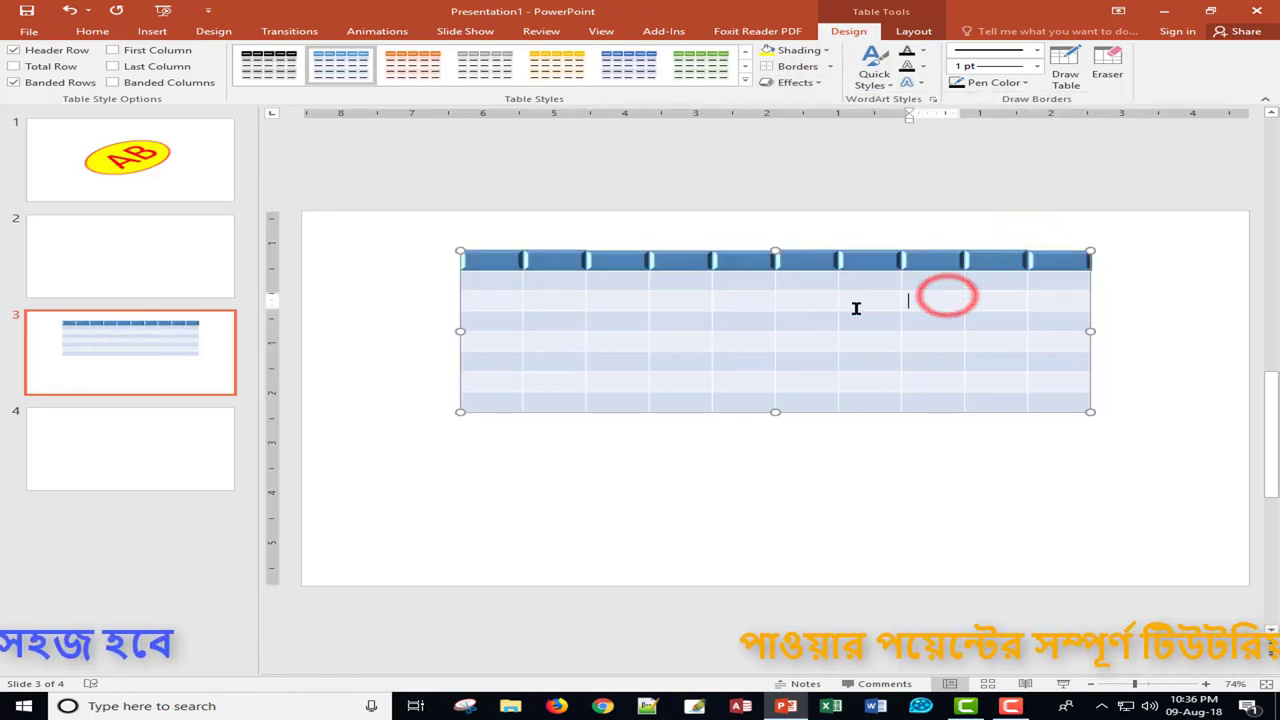
{"action": "left_click", "coordinate": [891, 87]}
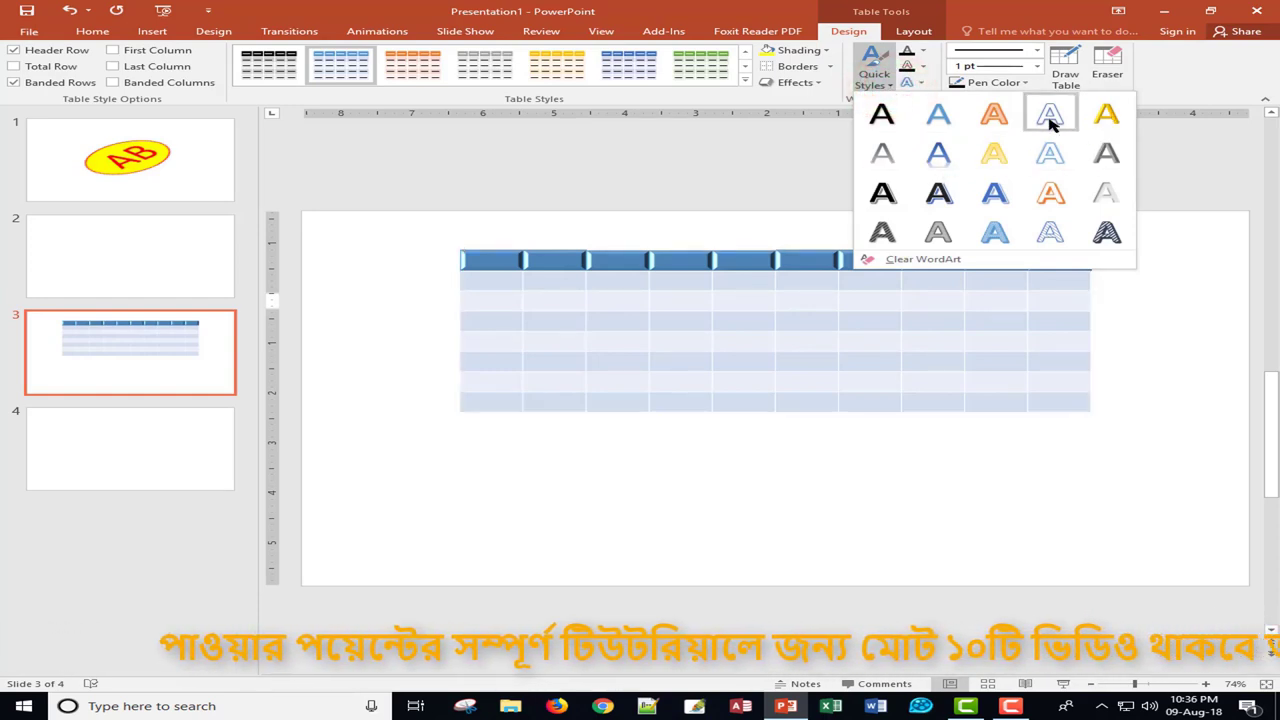
{"action": "left_click", "coordinate": [997, 17]}
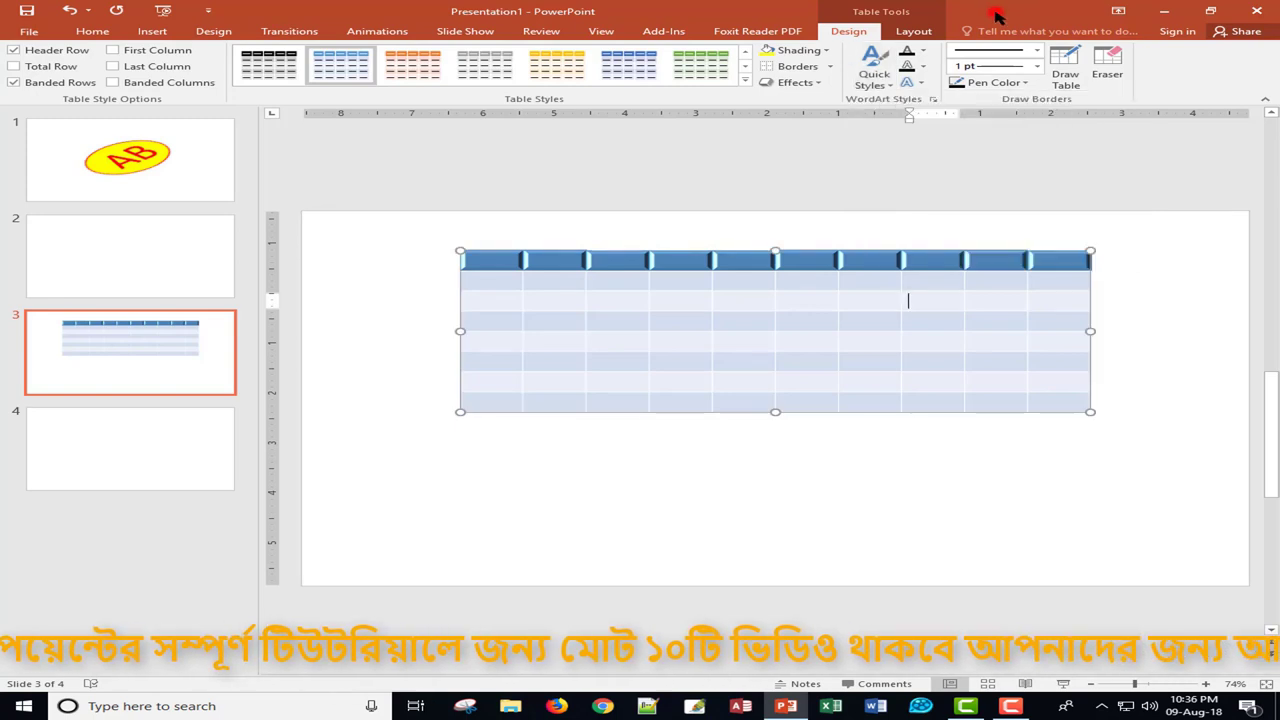
{"action": "left_click", "coordinate": [926, 53]}
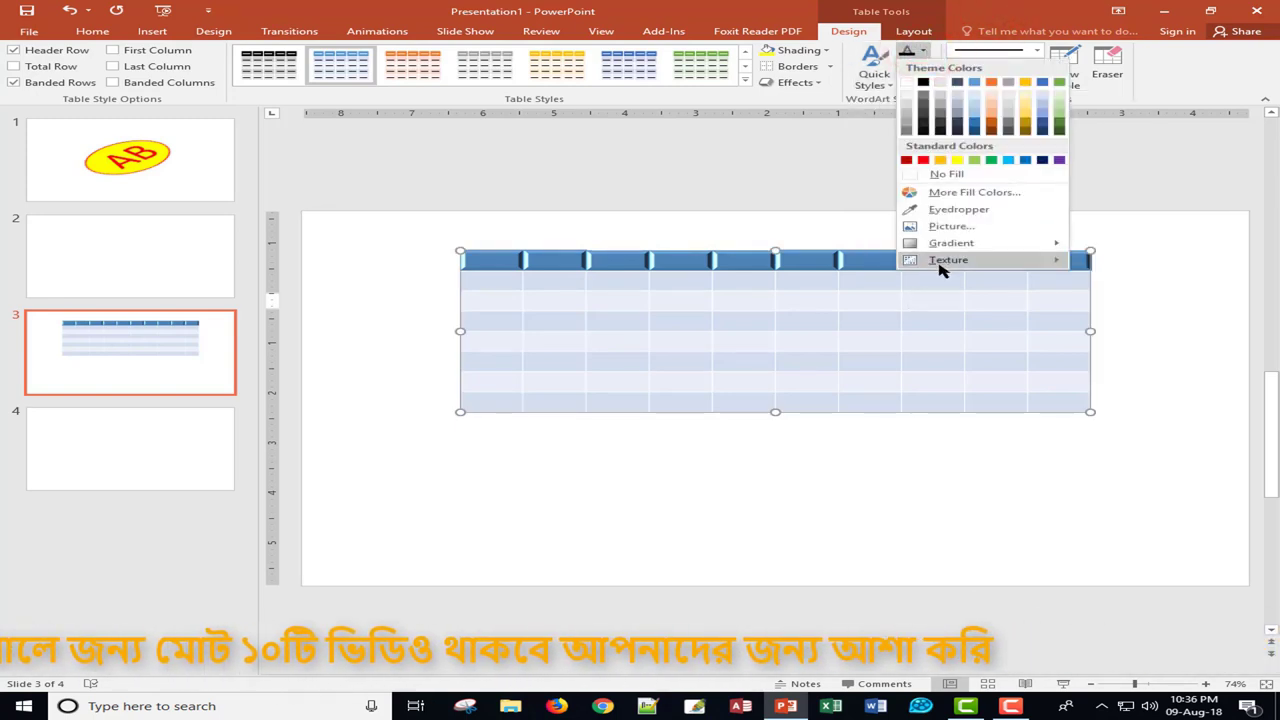
{"action": "left_click", "coordinate": [957, 14]}
{"action": "left_click", "coordinate": [925, 67]}
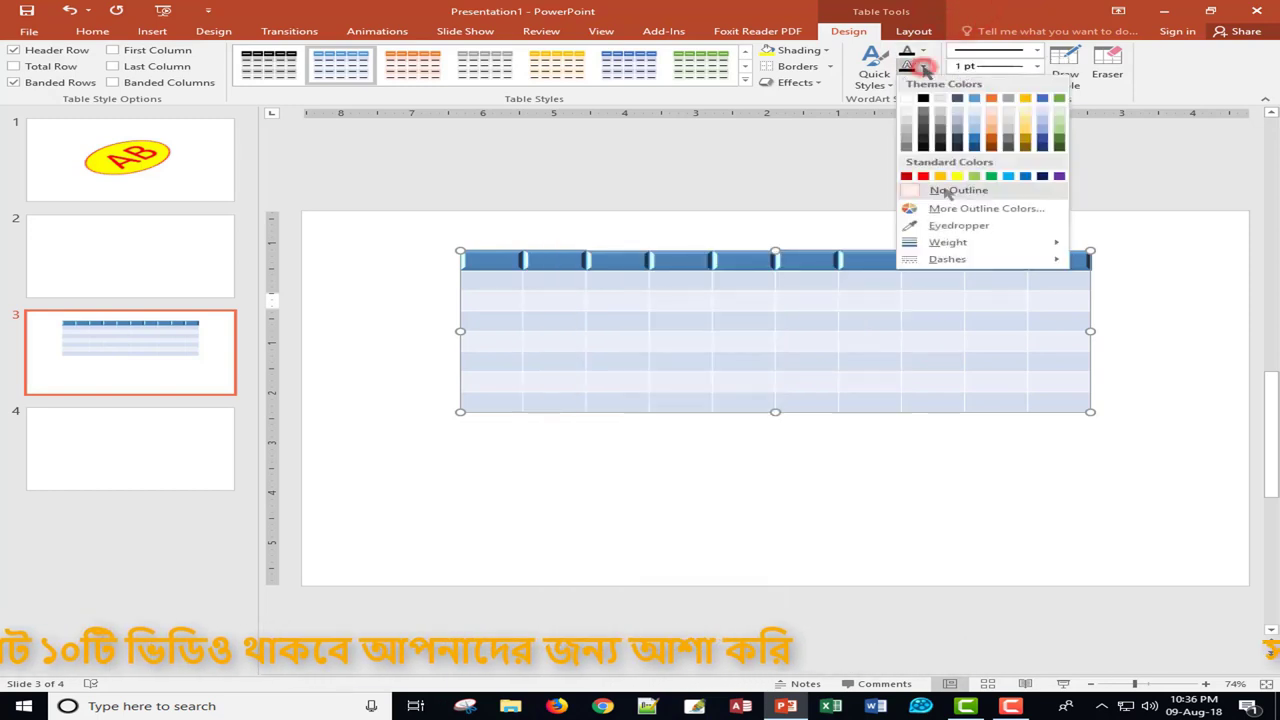
{"action": "left_click", "coordinate": [995, 16]}
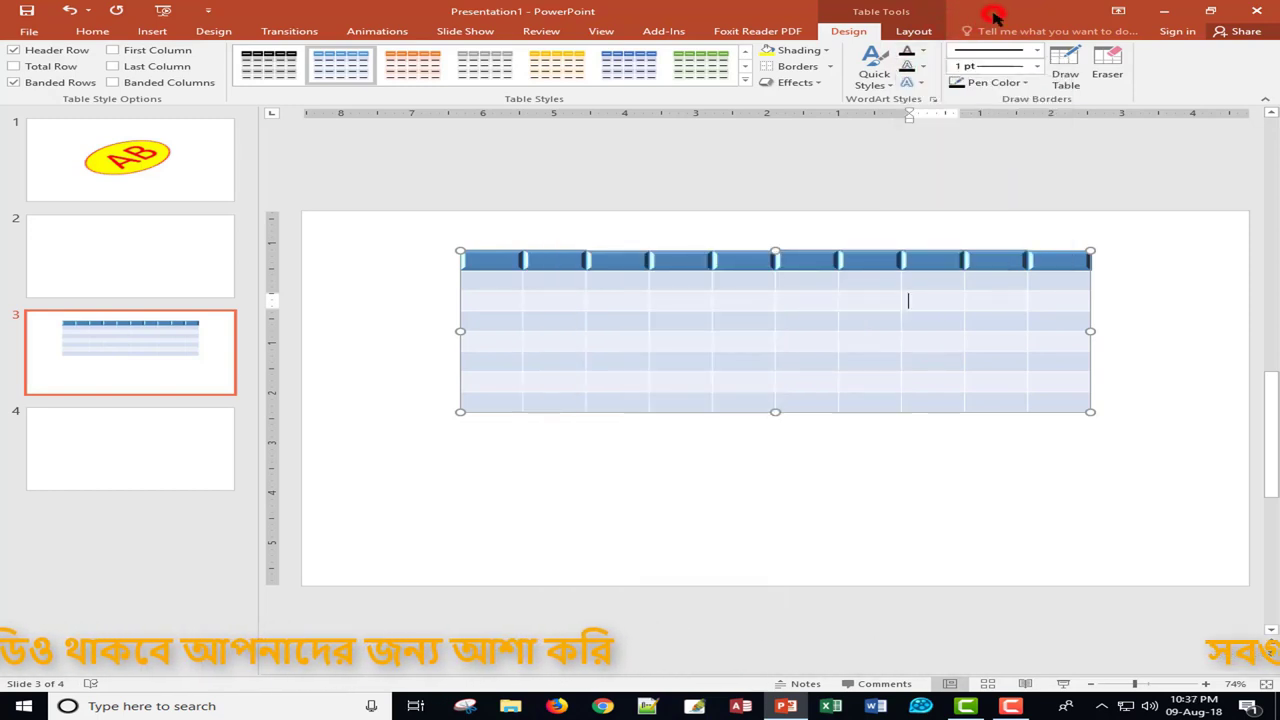
{"action": "left_click", "coordinate": [922, 84]}
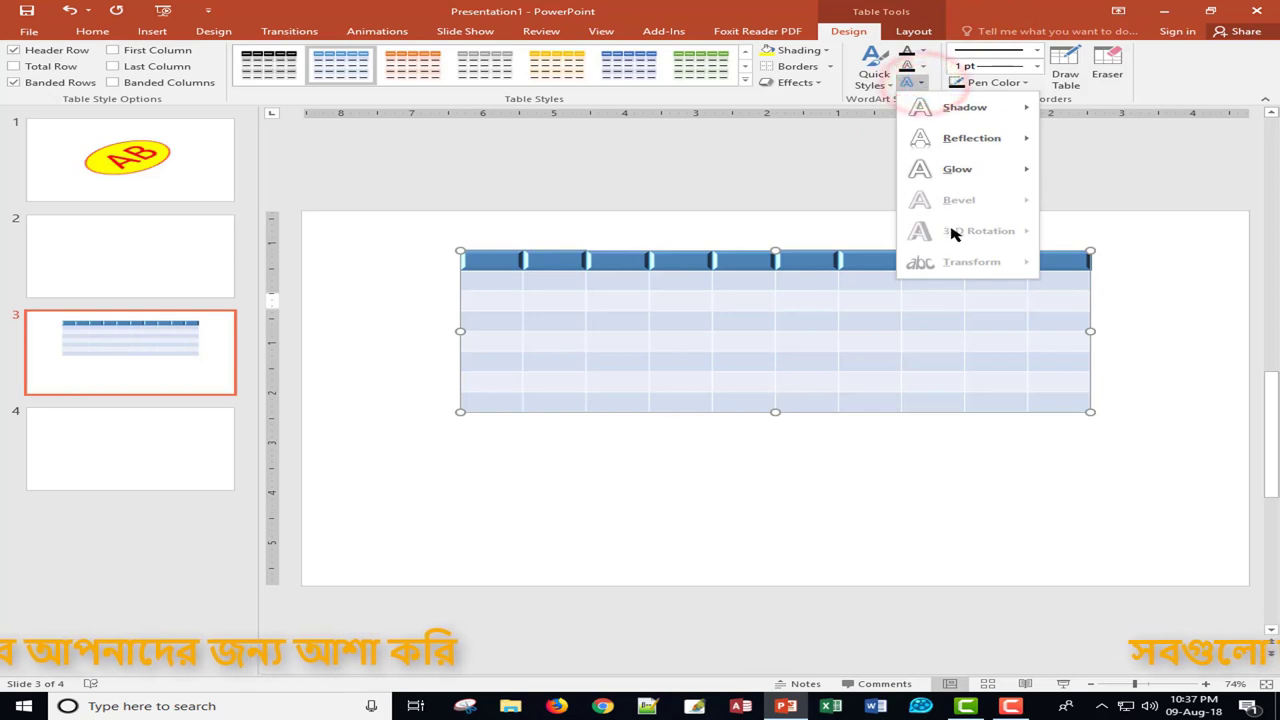
{"action": "left_click", "coordinate": [1030, 14]}
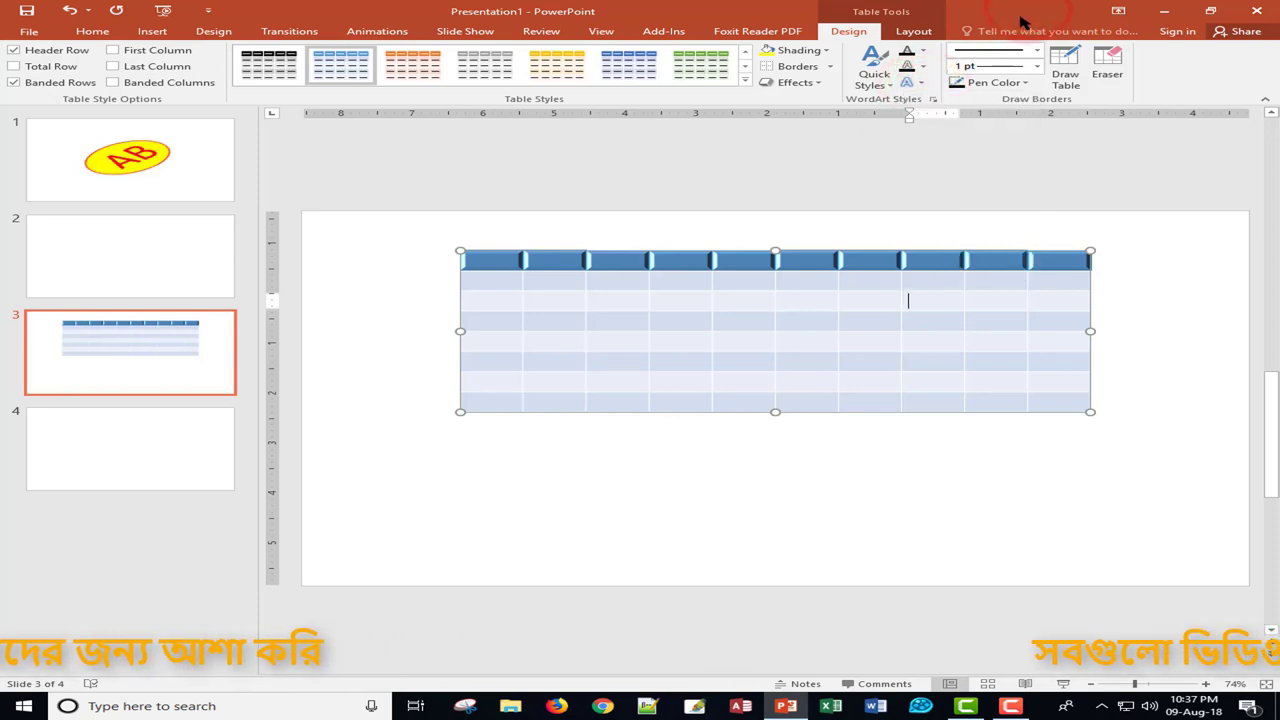
Review the pen style, weight and colour lists, then switch on the Draw Table pen at 1 pt.
{"action": "left_click", "coordinate": [1036, 54]}
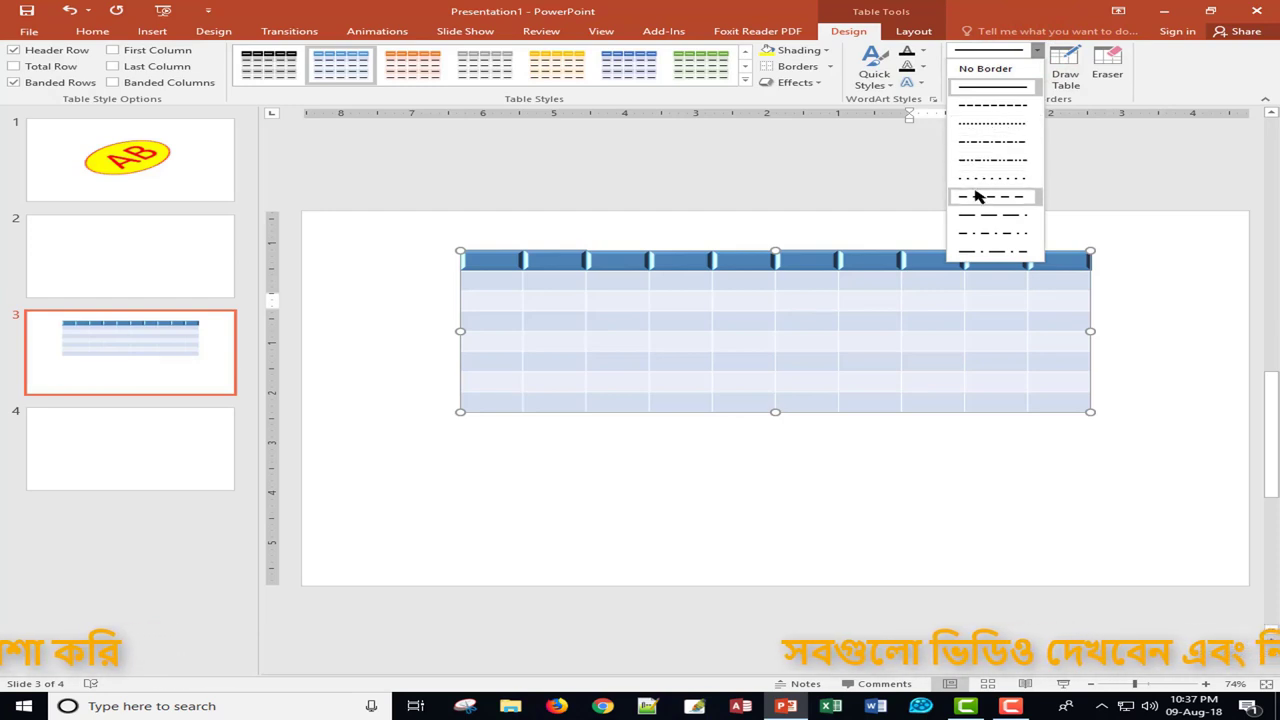
{"action": "left_click", "coordinate": [1175, 68]}
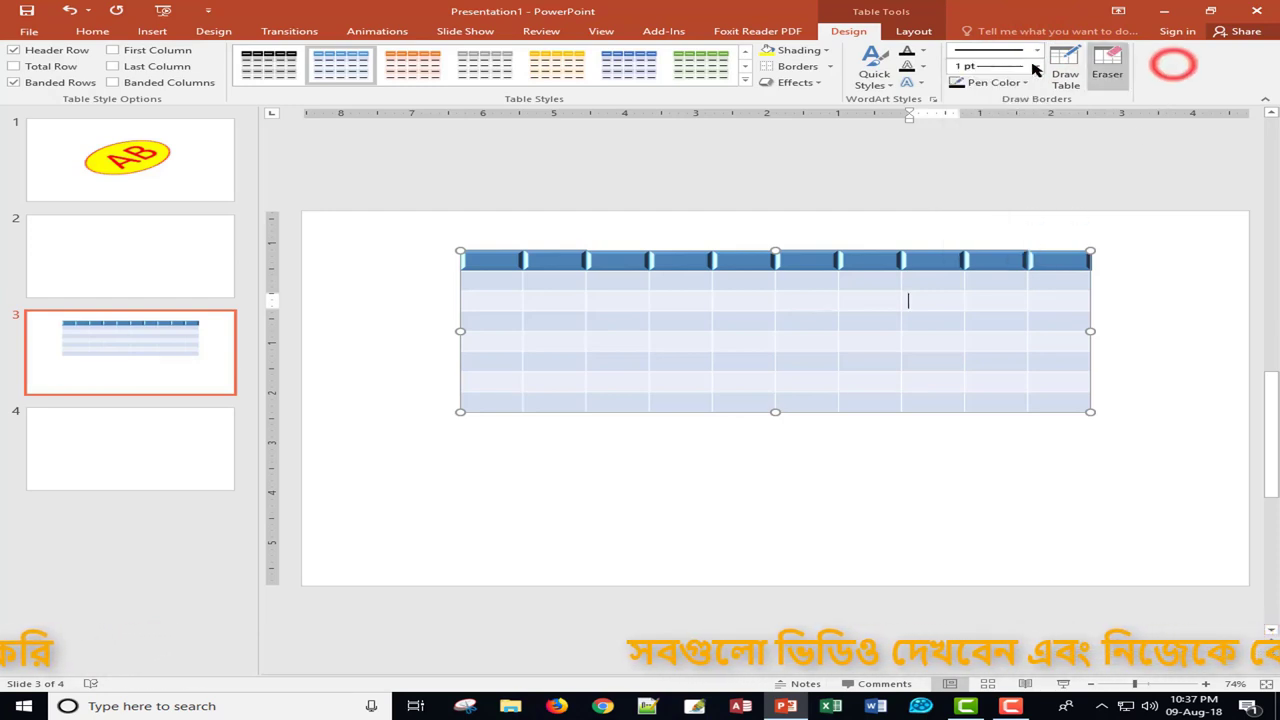
{"action": "left_click", "coordinate": [1037, 66]}
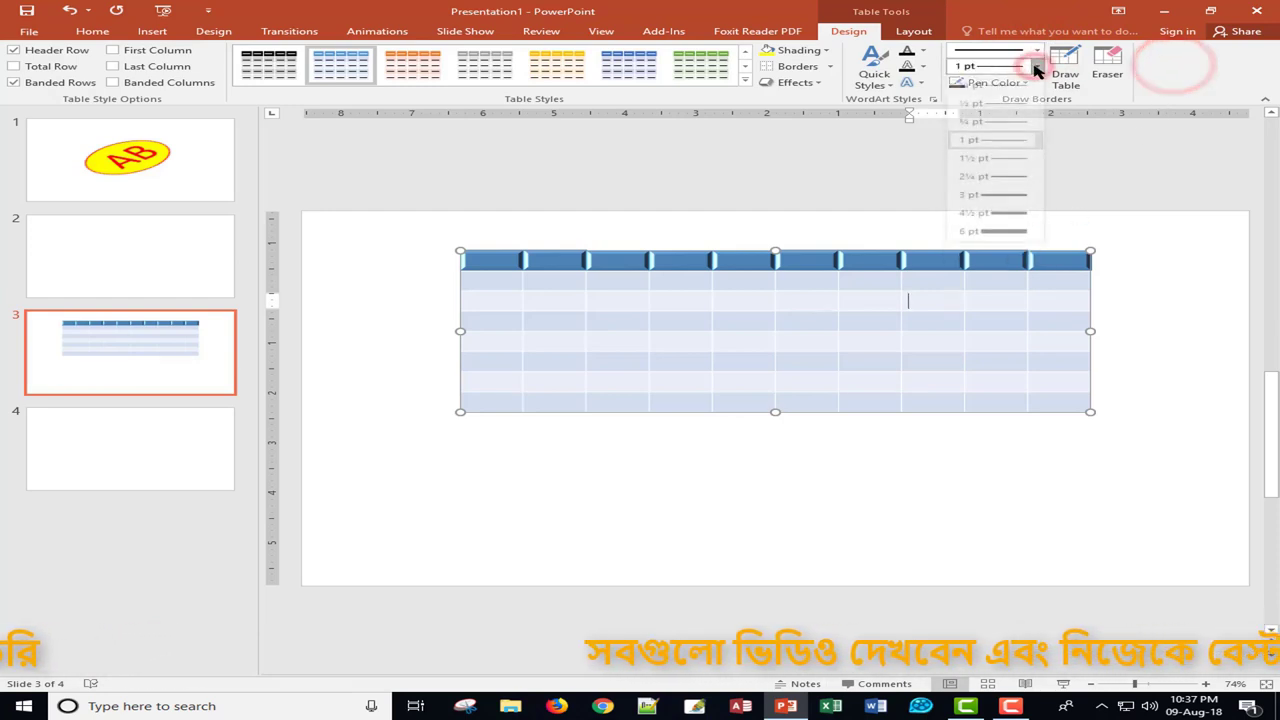
{"action": "left_click", "coordinate": [1170, 82]}
{"action": "left_click", "coordinate": [1030, 84]}
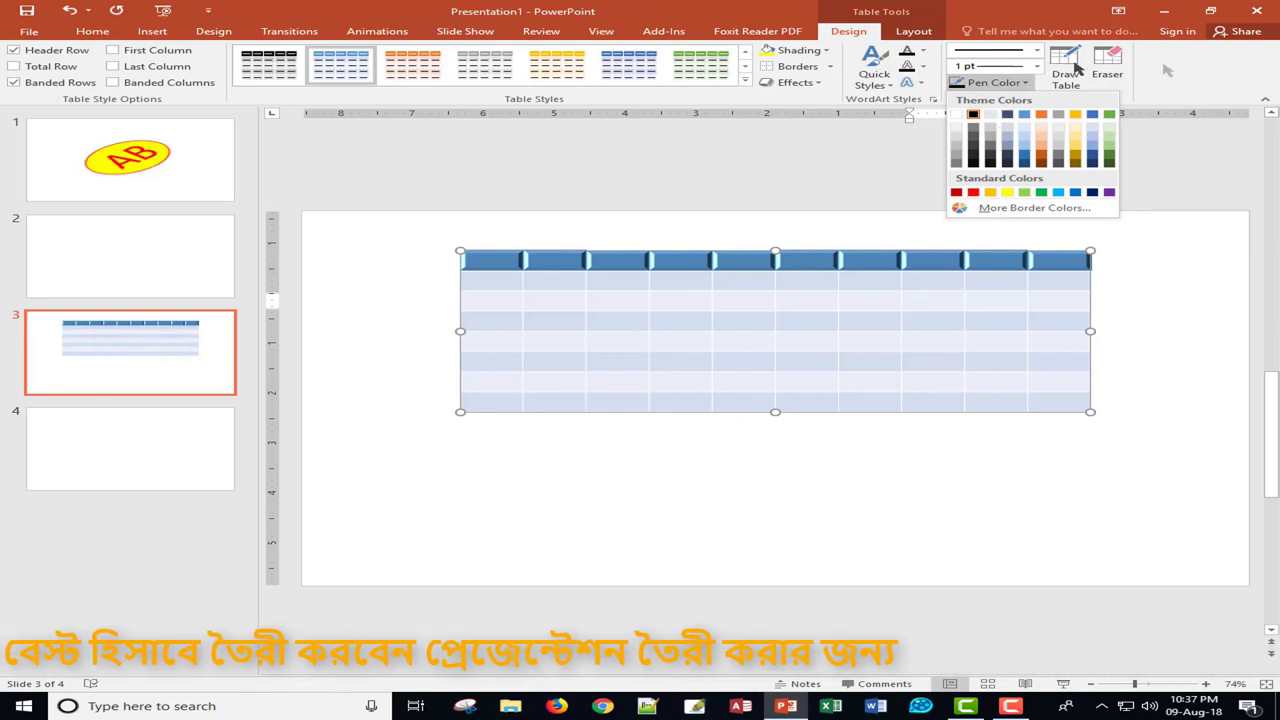
{"action": "left_click", "coordinate": [1152, 66]}
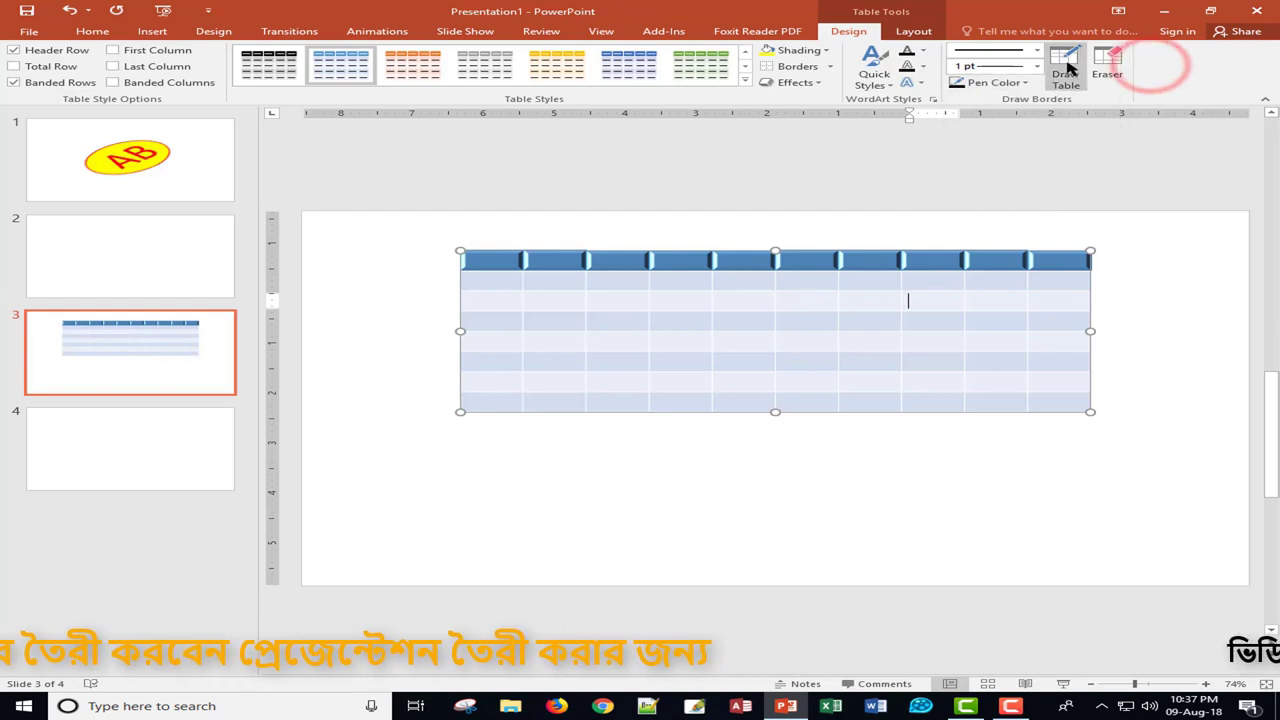
{"action": "left_click", "coordinate": [1066, 64]}
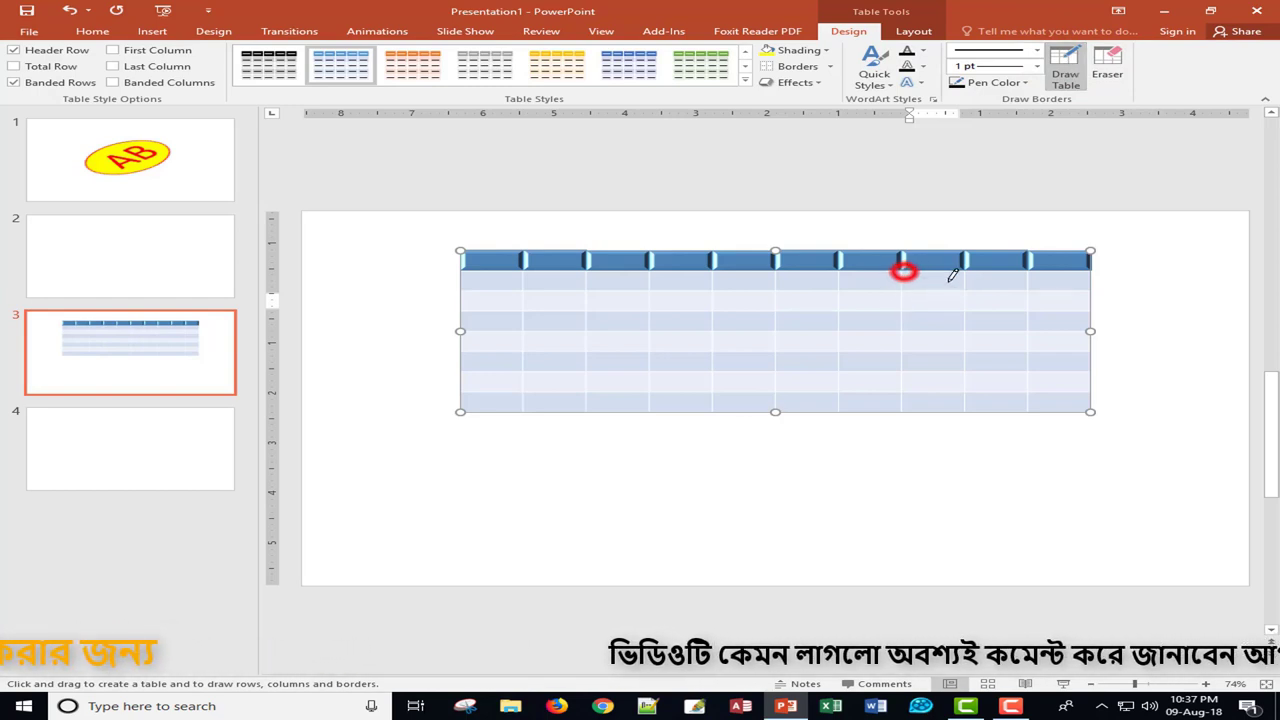
Draw a diagonal line in a header-row cell, then erase it with the Eraser.
{"action": "left_click_drag", "start_coordinate": [952, 276], "coordinate": [963, 289]}
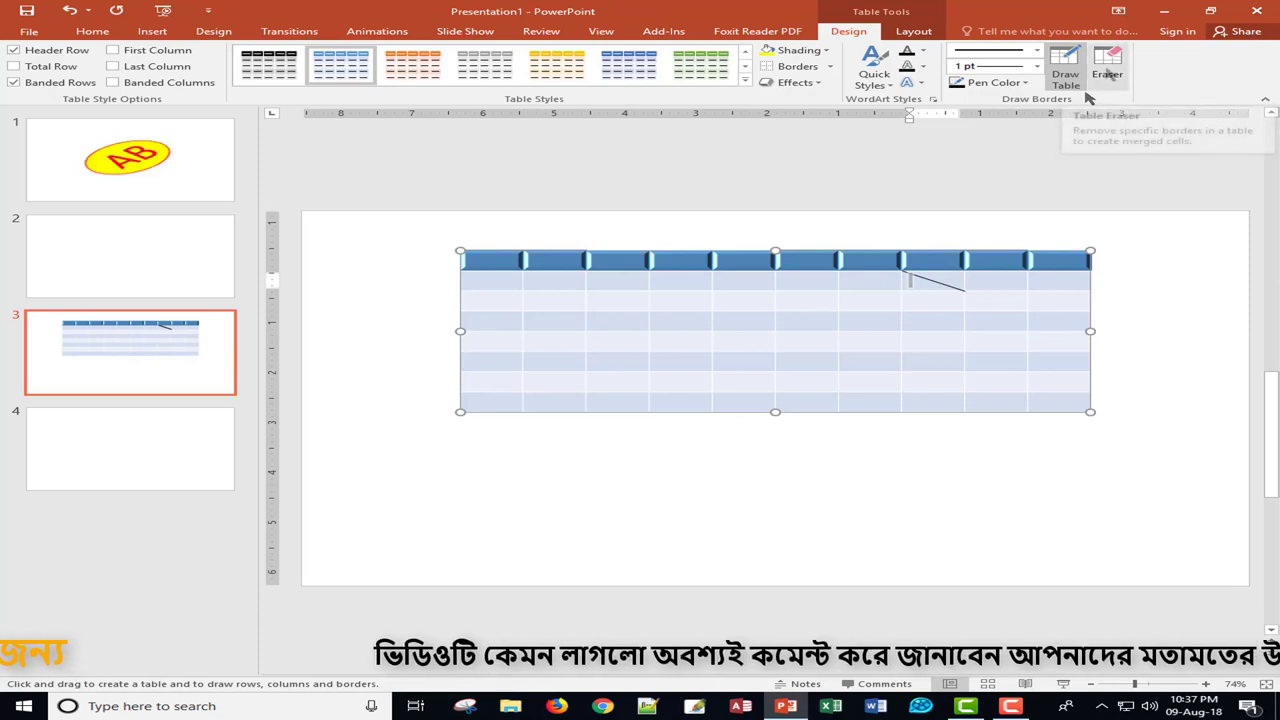
{"action": "left_click", "coordinate": [1107, 68]}
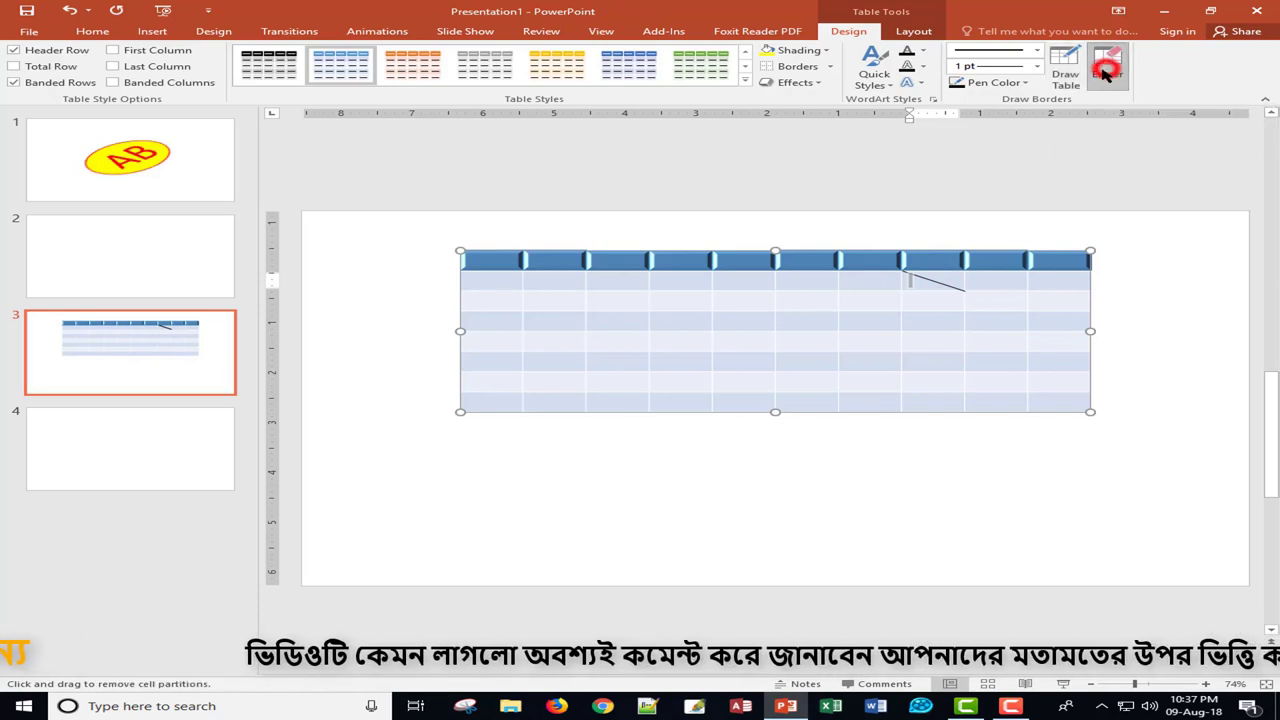
{"action": "left_click", "coordinate": [940, 282]}
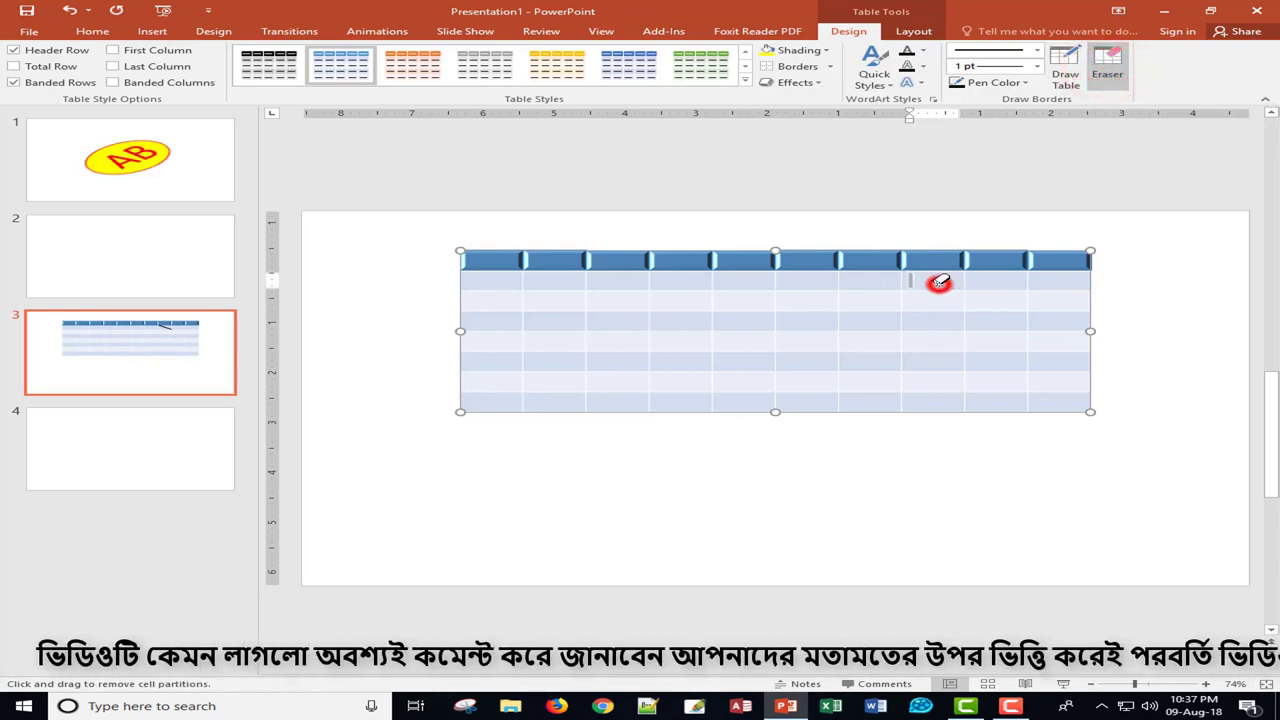
Erase two column partitions and part of the border along row 2 of the table.
{"action": "left_click", "coordinate": [968, 236]}
{"action": "left_click", "coordinate": [1092, 263]}
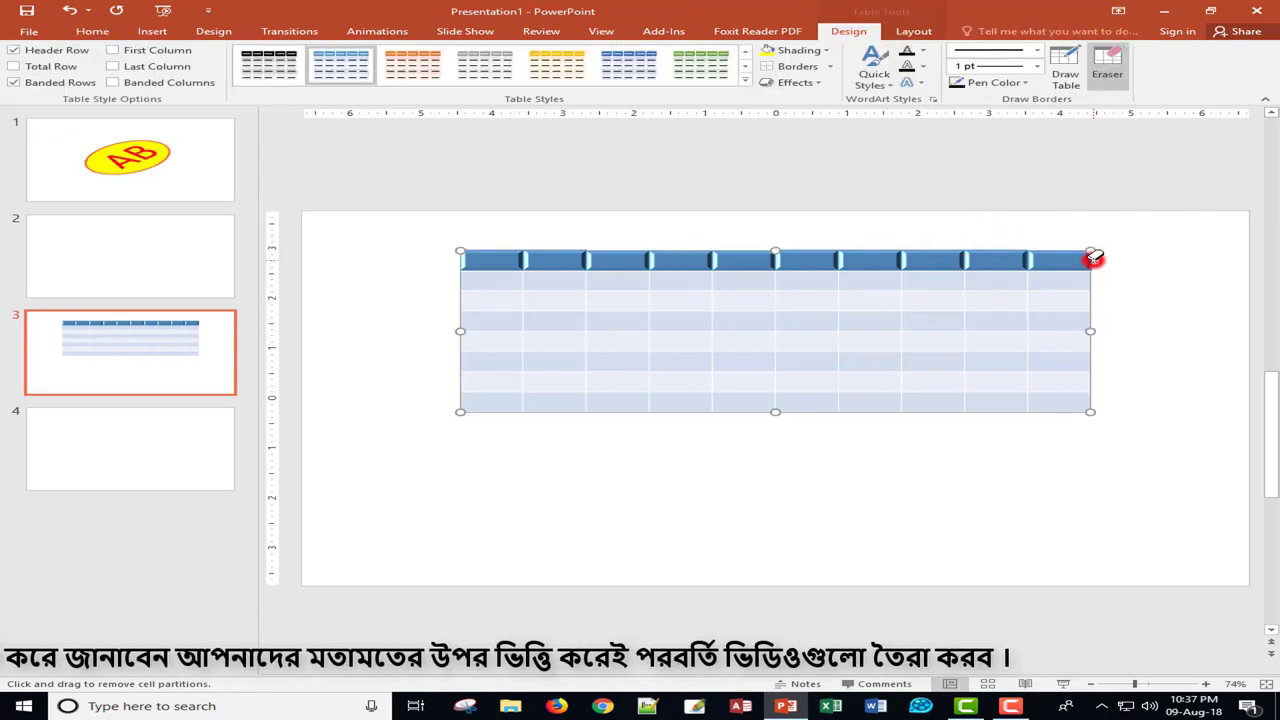
{"action": "left_click", "coordinate": [1106, 267]}
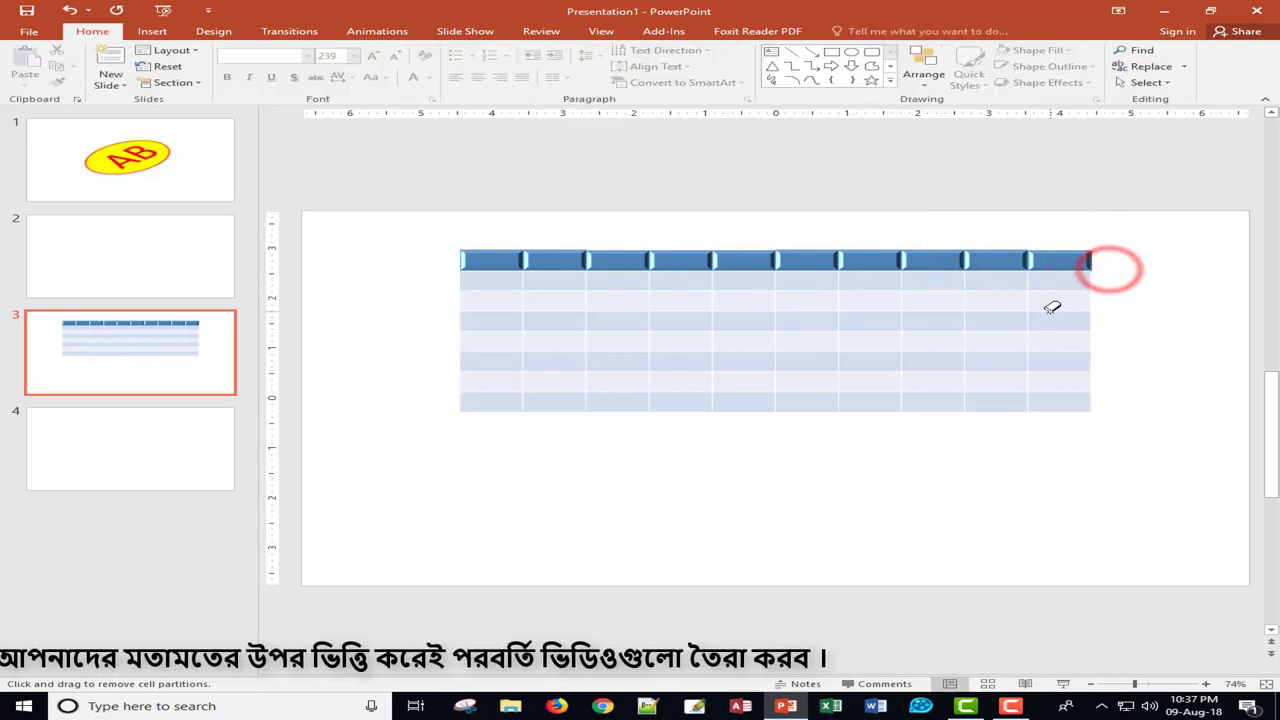
{"action": "left_click", "coordinate": [983, 309]}
{"action": "left_click", "coordinate": [900, 302]}
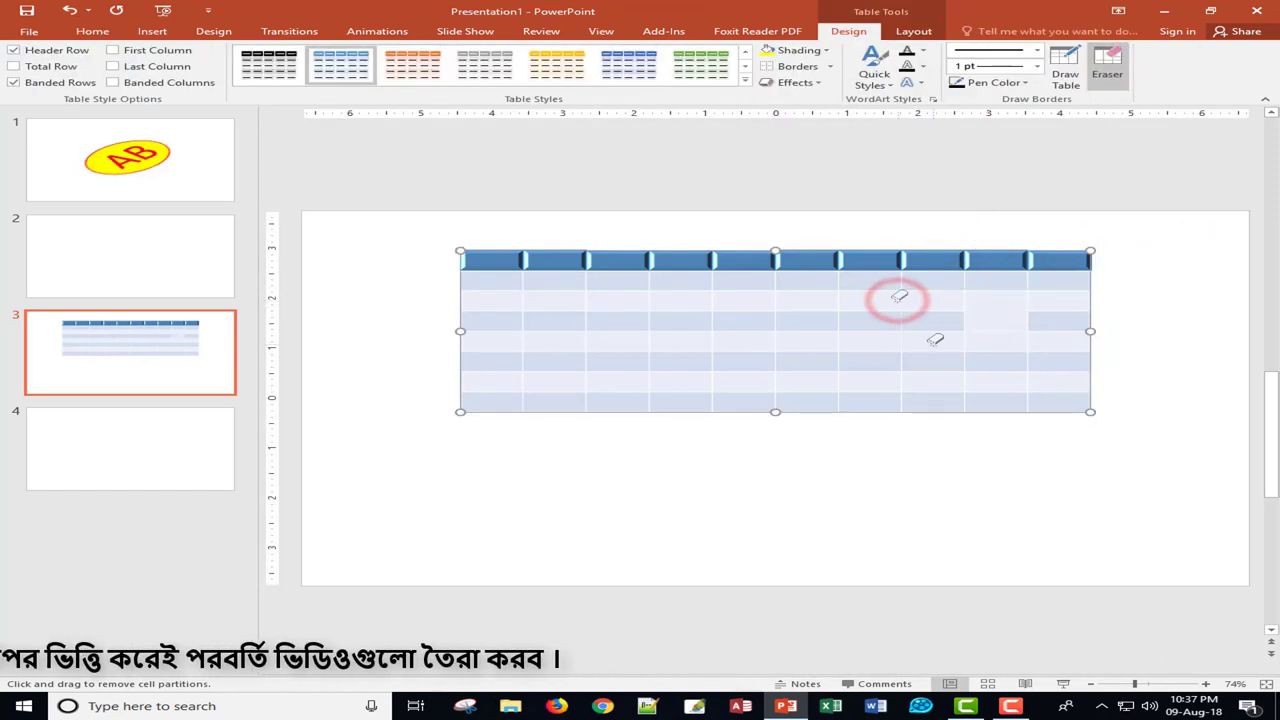
{"action": "left_click", "coordinate": [712, 309]}
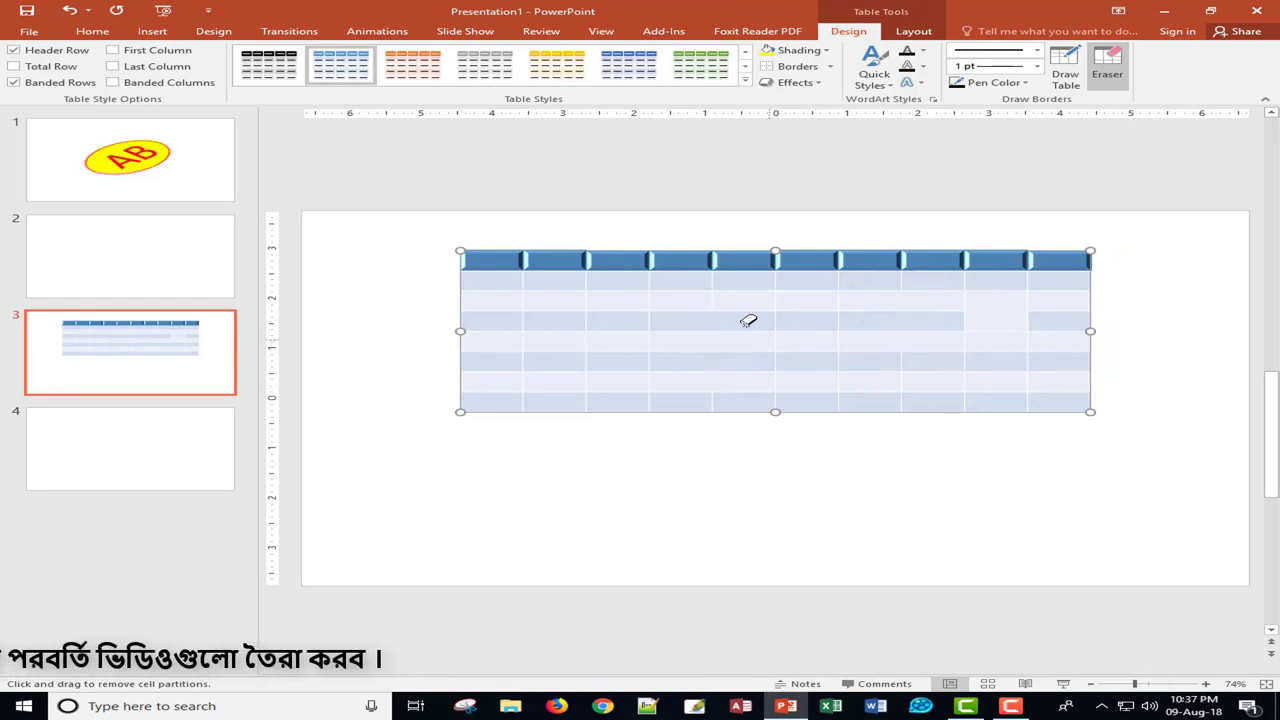
{"action": "left_click_drag", "start_coordinate": [620, 289], "coordinate": [971, 283]}
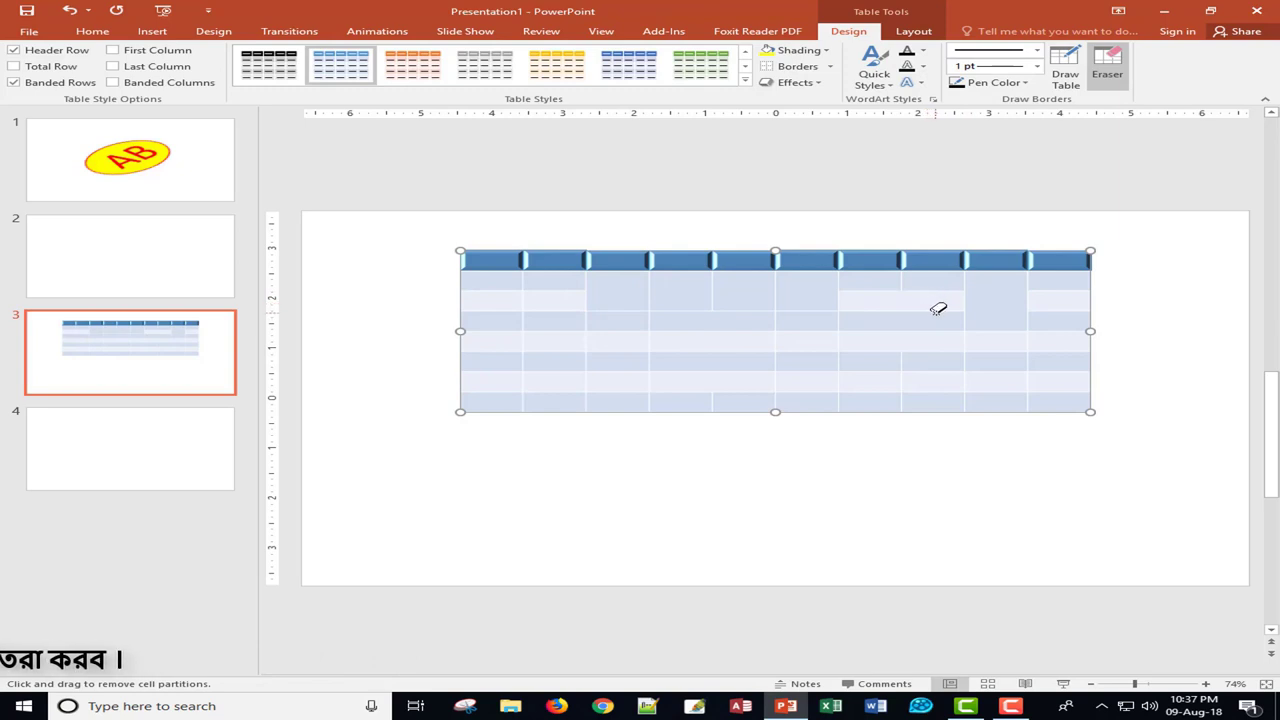
{"action": "left_click", "coordinate": [913, 31]}
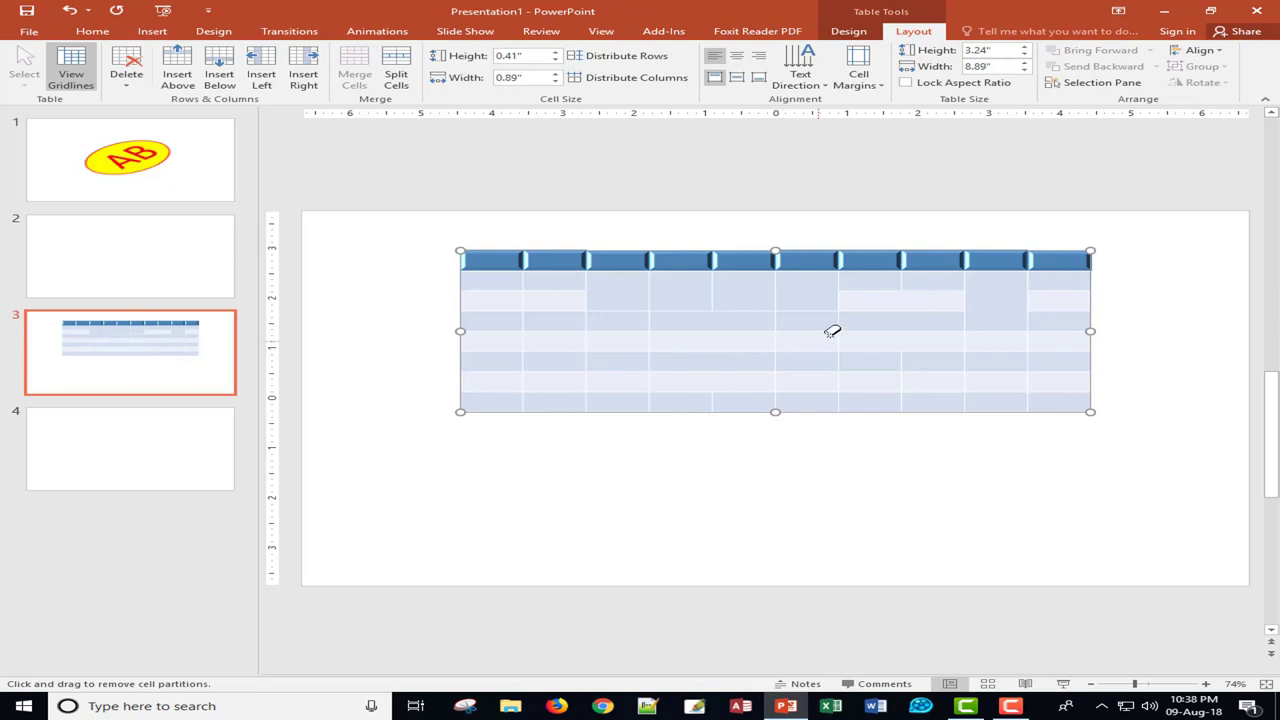
{"action": "left_click", "coordinate": [855, 32]}
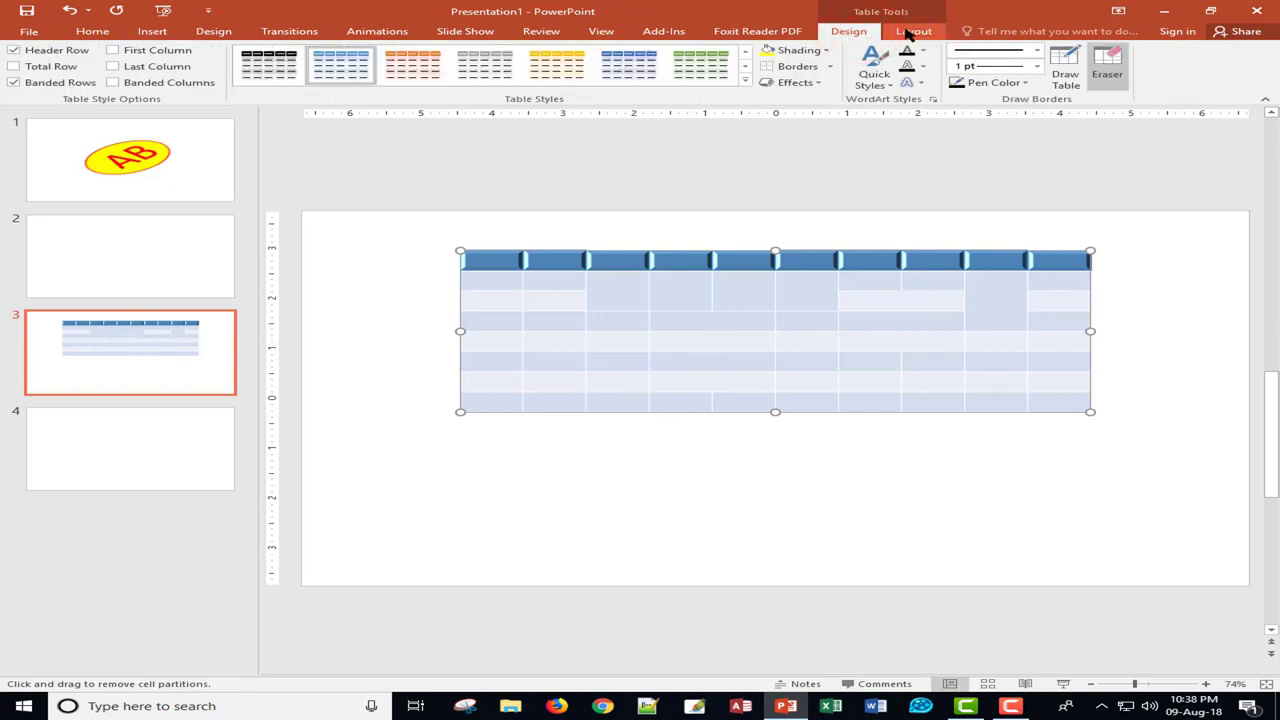
{"action": "left_click", "coordinate": [912, 32]}
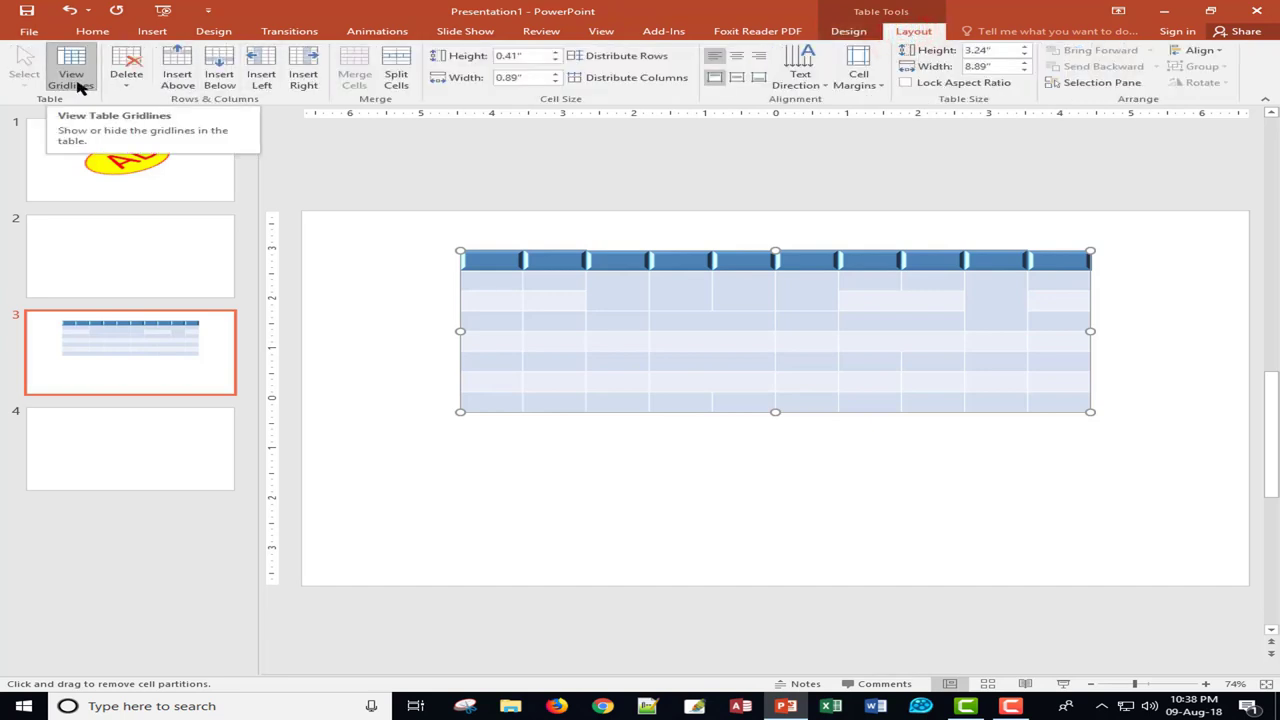
{"action": "left_click", "coordinate": [127, 84]}
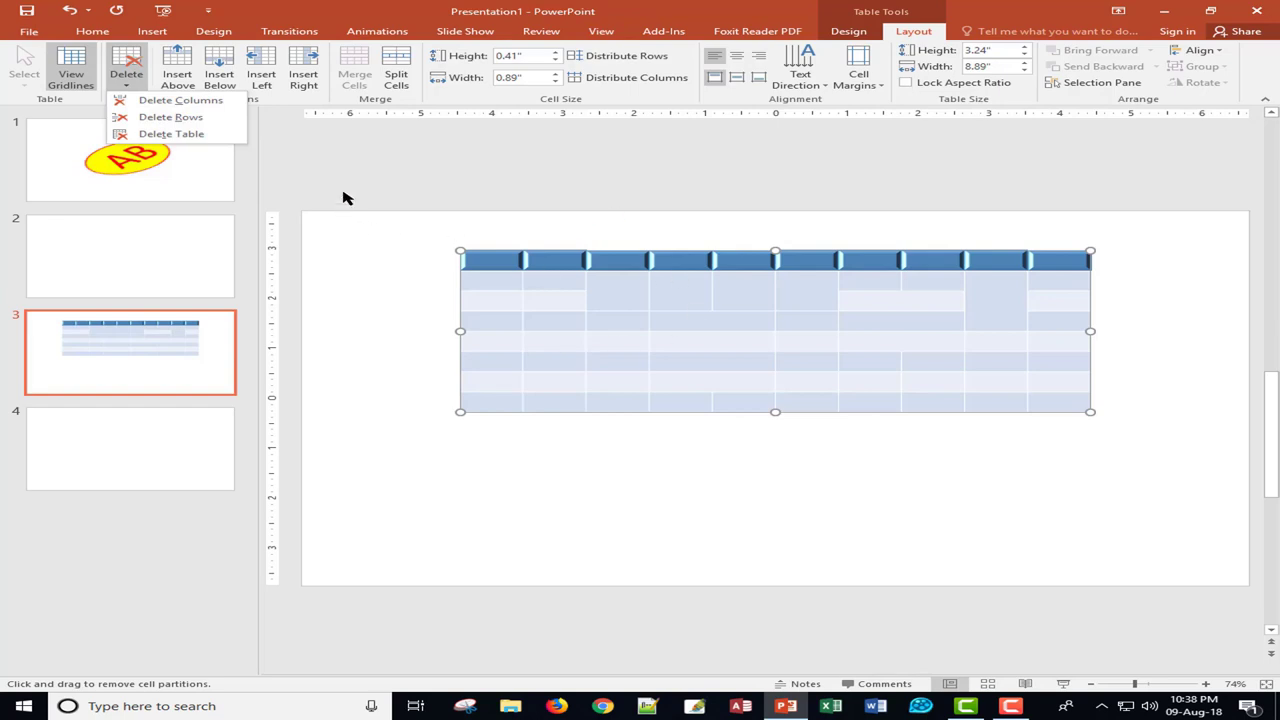
{"action": "left_click", "coordinate": [280, 25]}
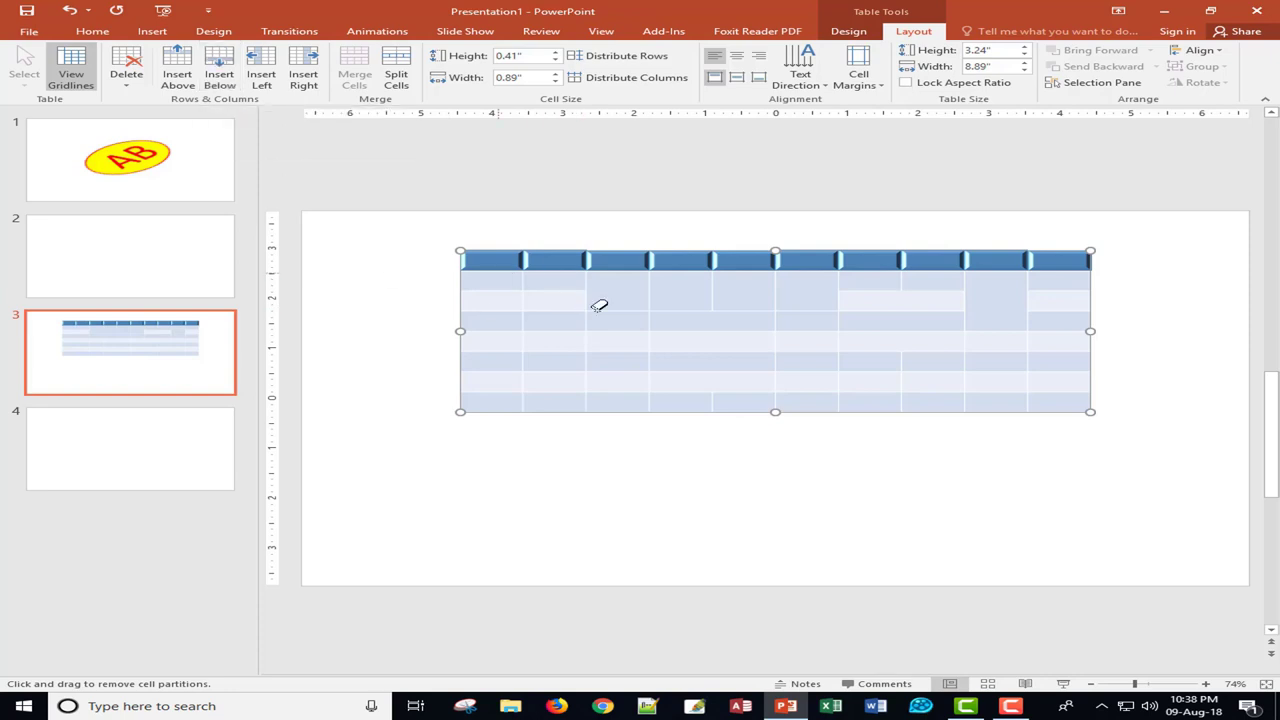
{"action": "left_click", "coordinate": [852, 30]}
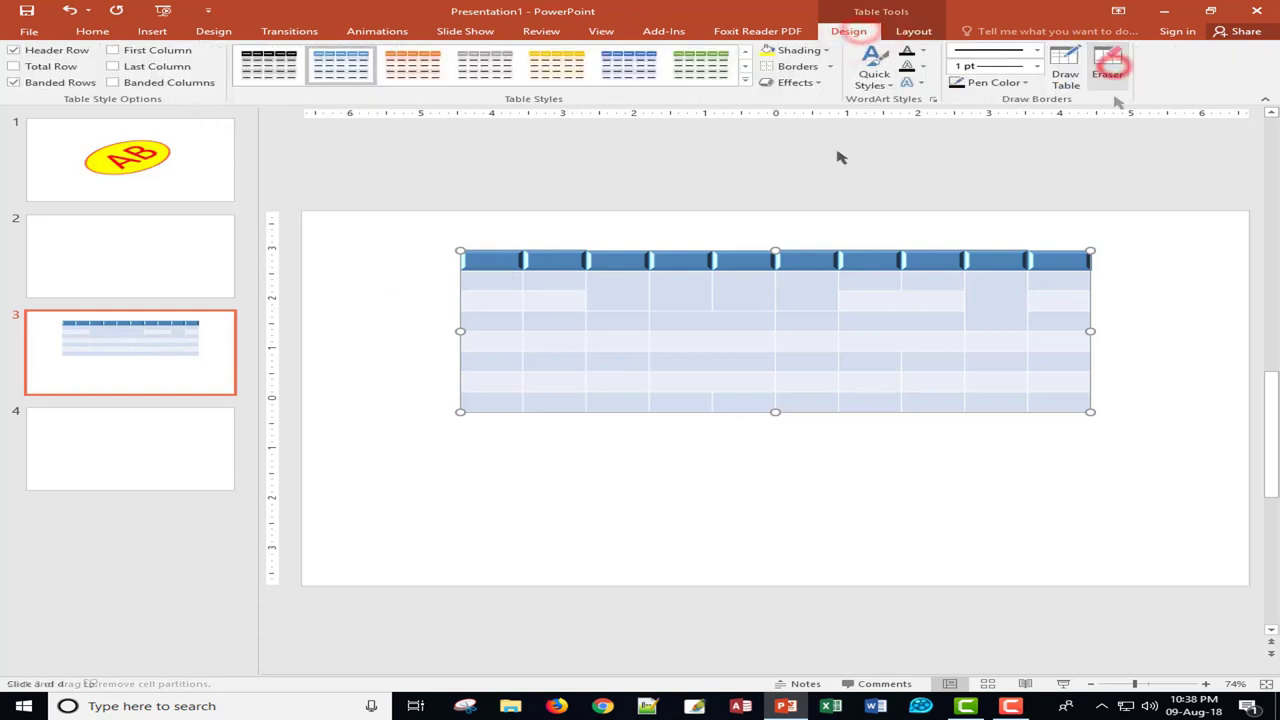
{"action": "left_click", "coordinate": [913, 30]}
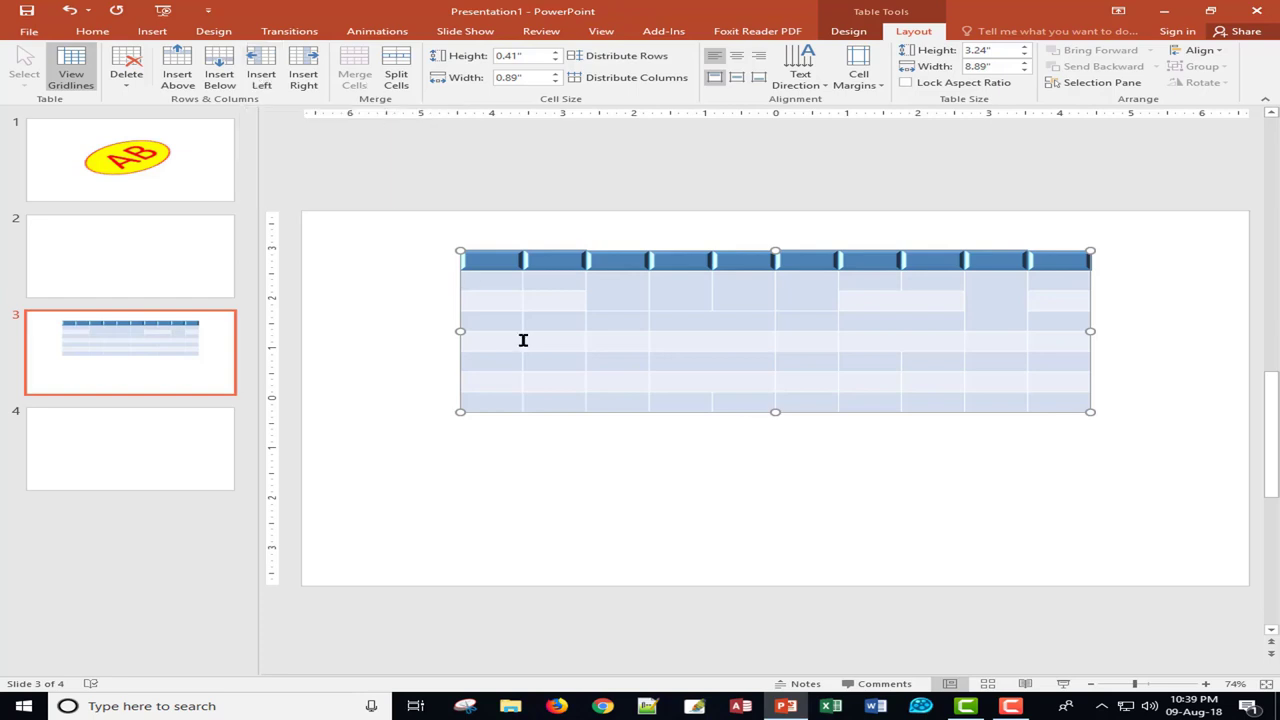
Merge the top three cells of the first column into one.
{"action": "left_click_drag", "start_coordinate": [541, 281], "coordinate": [654, 374]}
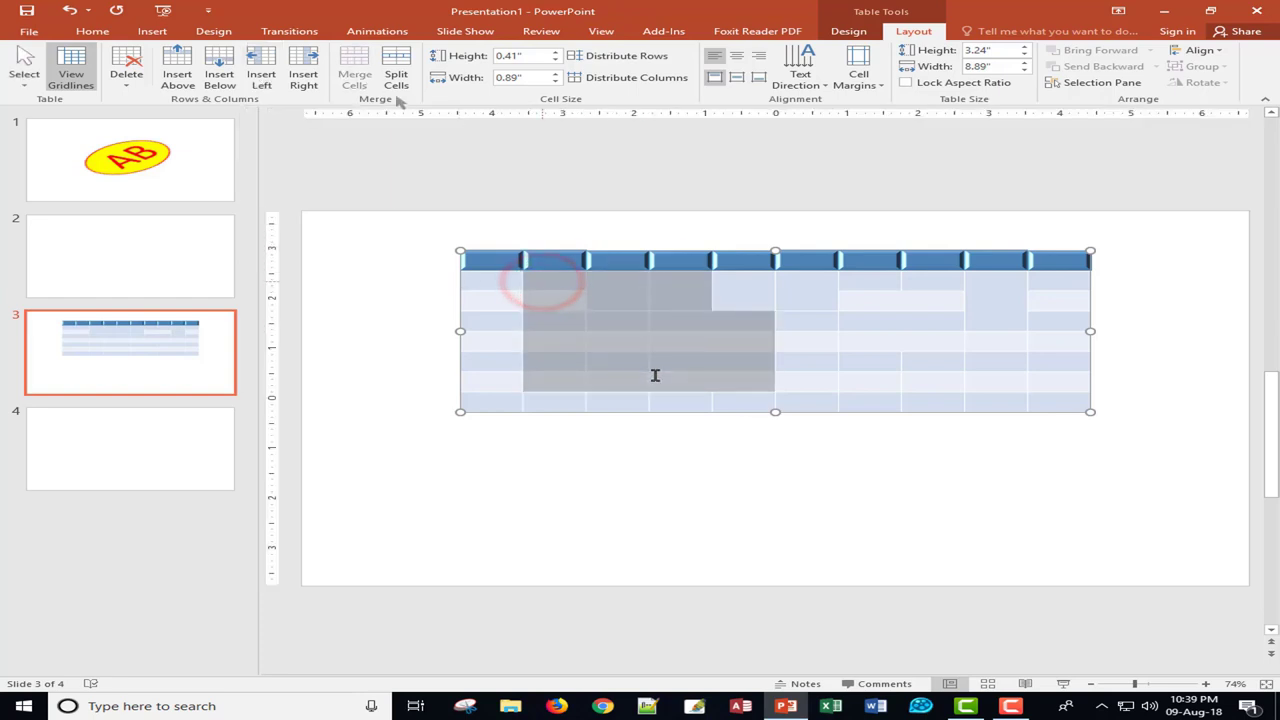
{"action": "left_click_drag", "start_coordinate": [500, 289], "coordinate": [516, 325]}
{"action": "left_click", "coordinate": [360, 76]}
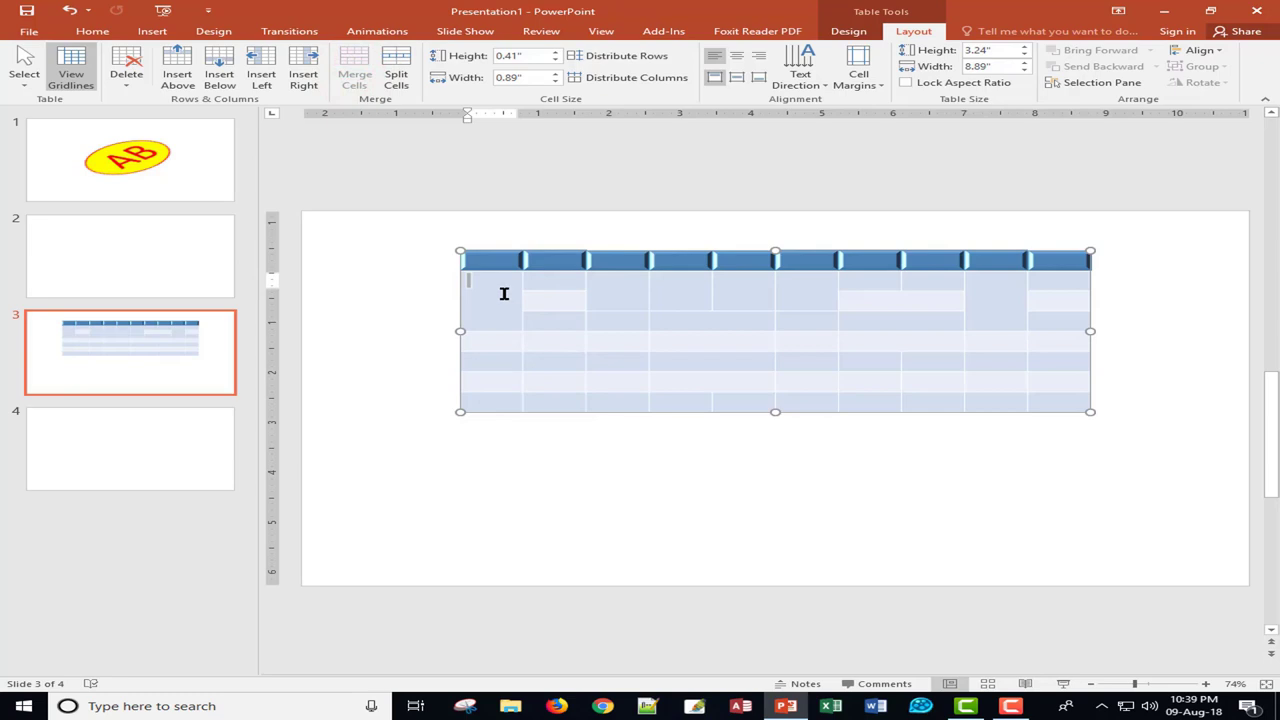
Apply the plain unstyled table style and give every cell black borders.
{"action": "left_click", "coordinate": [850, 32]}
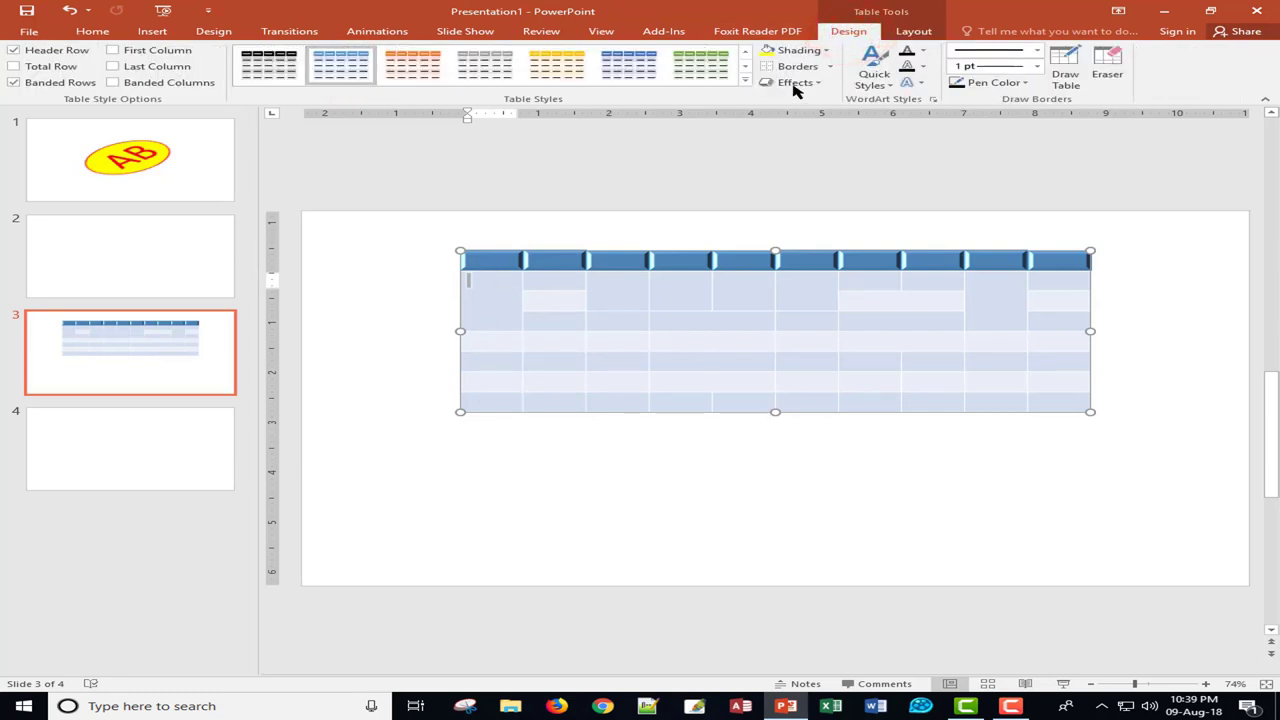
{"action": "left_click", "coordinate": [743, 56]}
{"action": "left_click", "coordinate": [743, 56]}
{"action": "left_click", "coordinate": [743, 56]}
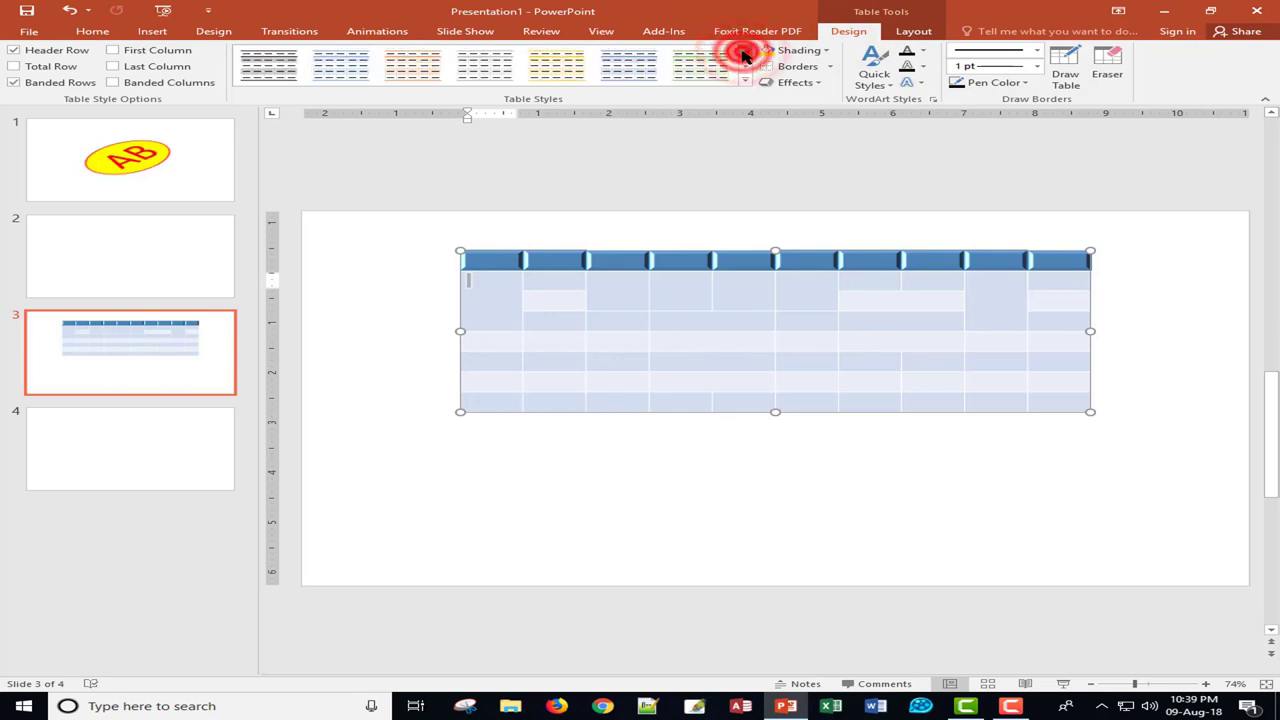
{"action": "left_click", "coordinate": [743, 56]}
{"action": "left_click", "coordinate": [269, 65]}
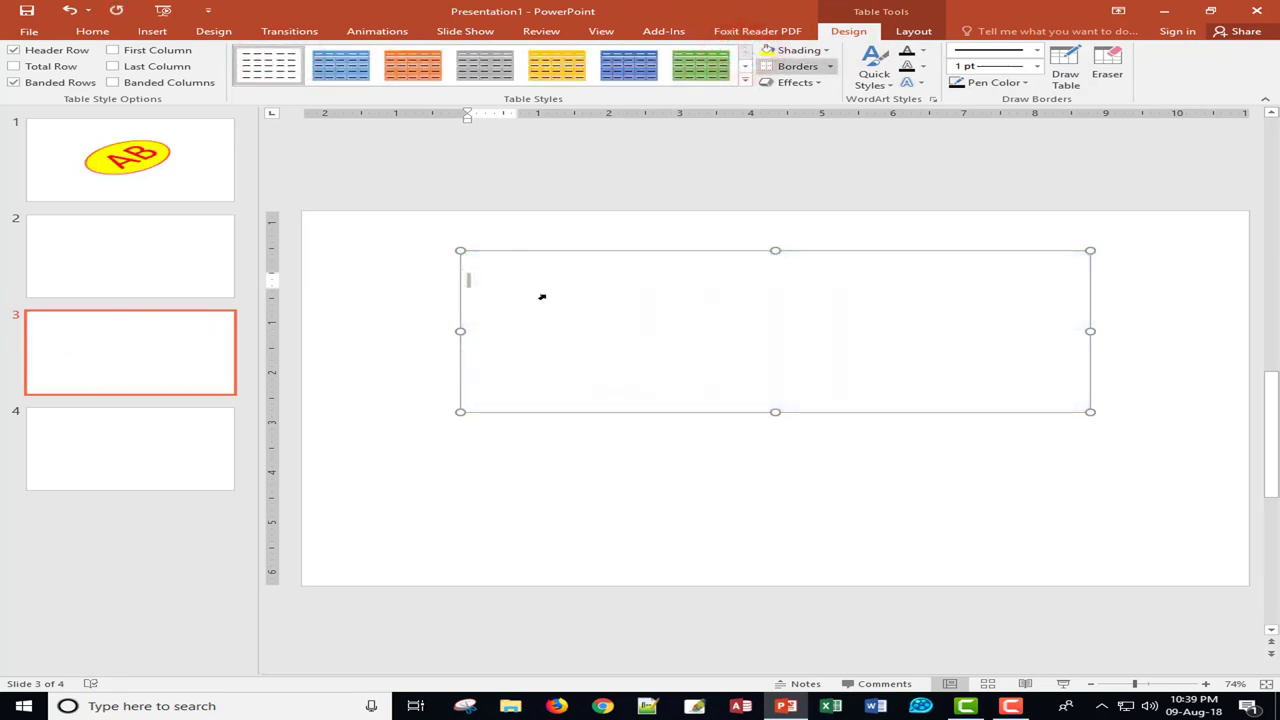
{"action": "left_click", "coordinate": [604, 300]}
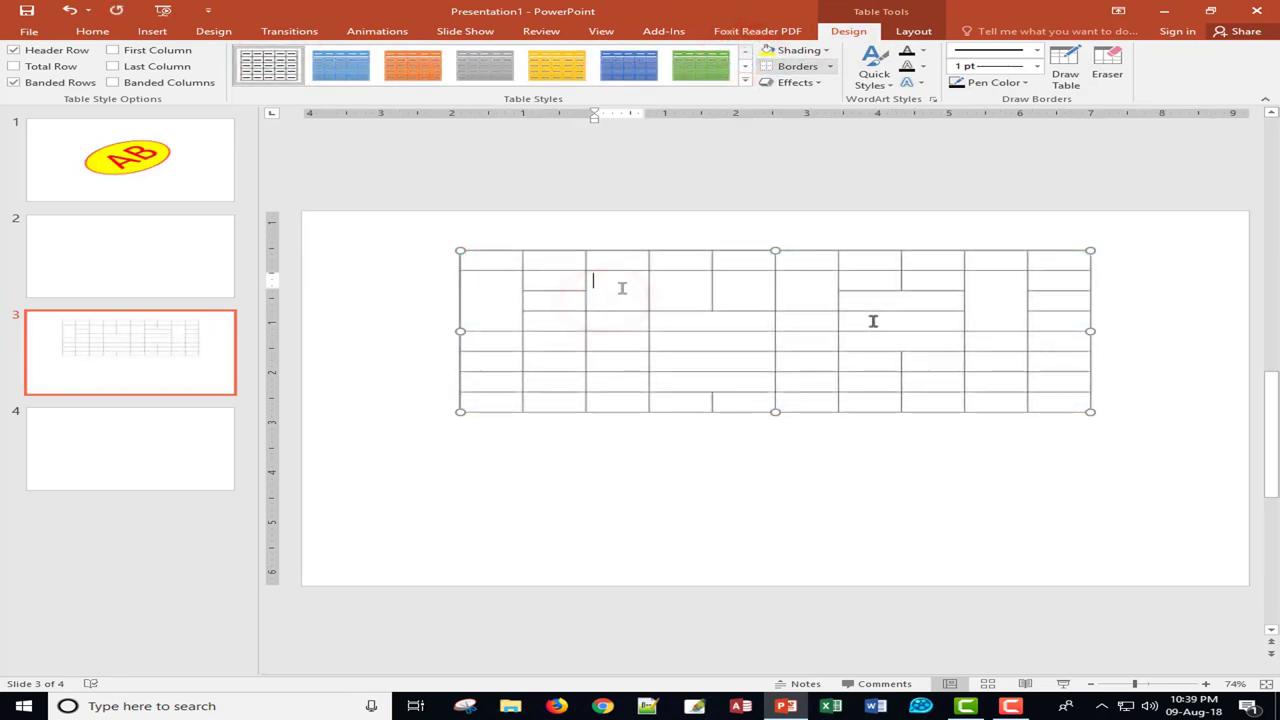
{"action": "left_click", "coordinate": [871, 317]}
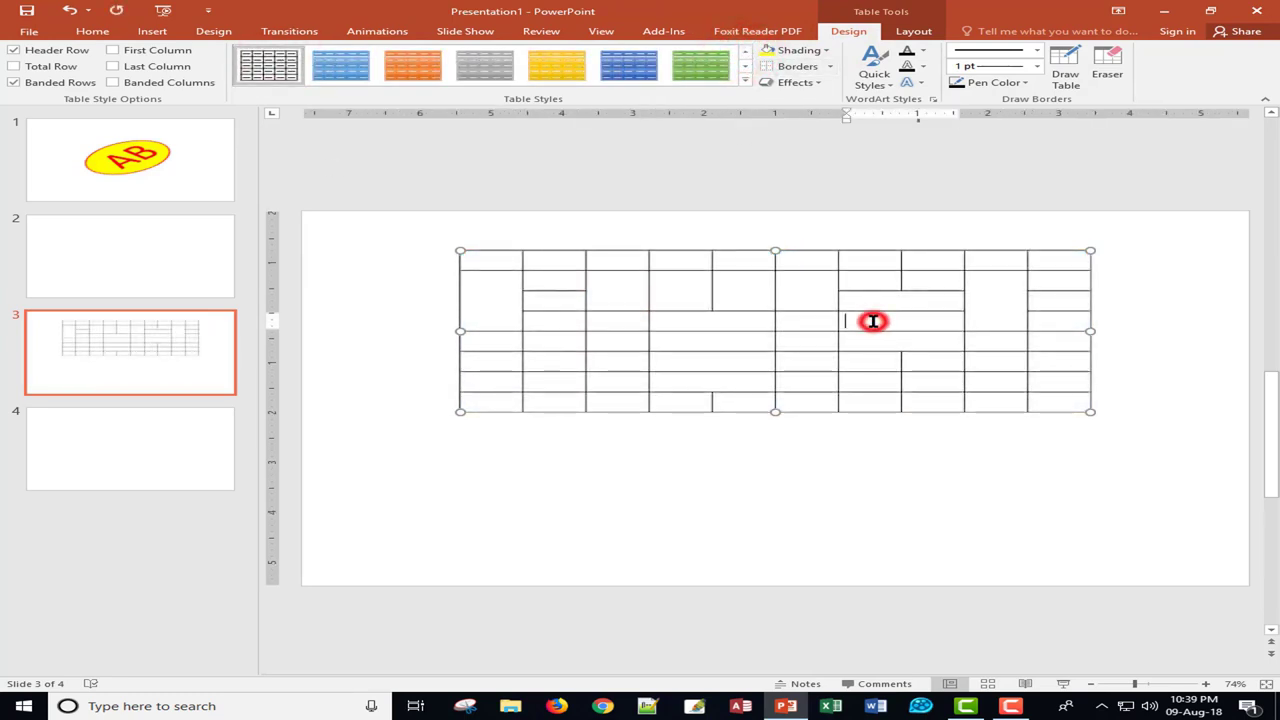
{"action": "left_click", "coordinate": [918, 30]}
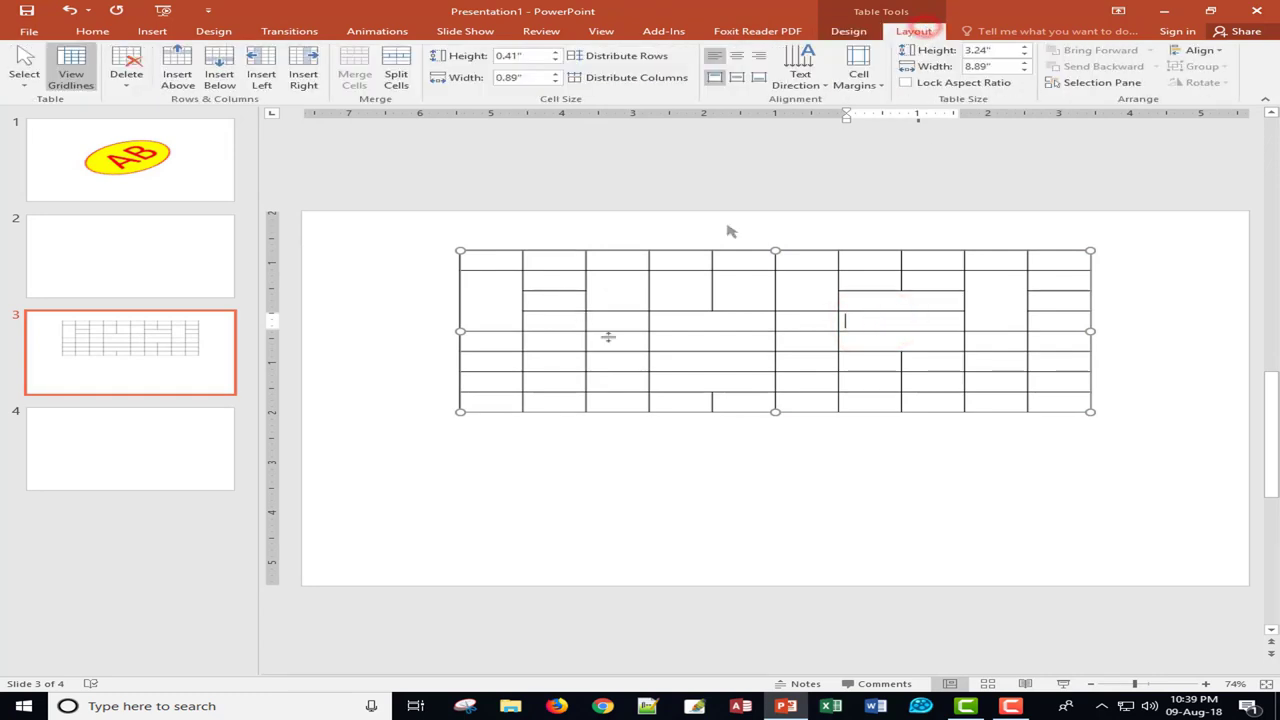
Enlarge the middle row, merge the lower cells, and split an upper cell into 2 columns.
{"action": "left_click_drag", "start_coordinate": [555, 351], "coordinate": [660, 397]}
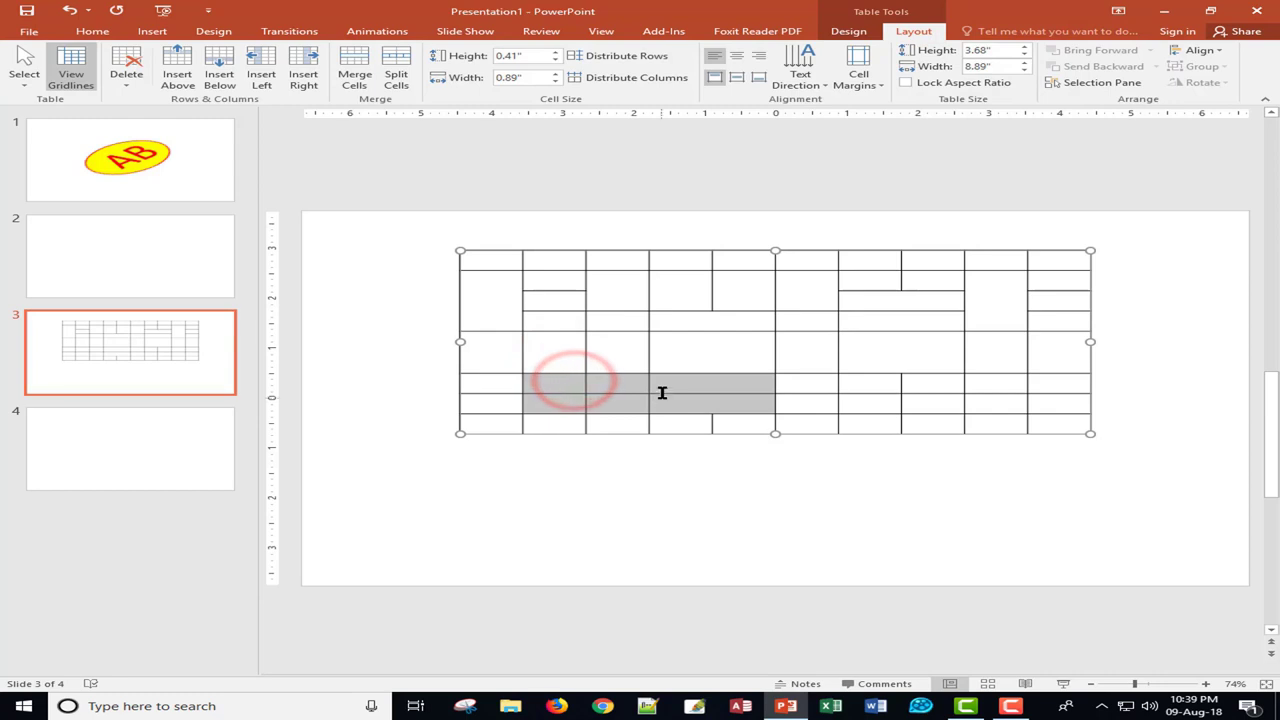
{"action": "left_click", "coordinate": [354, 75]}
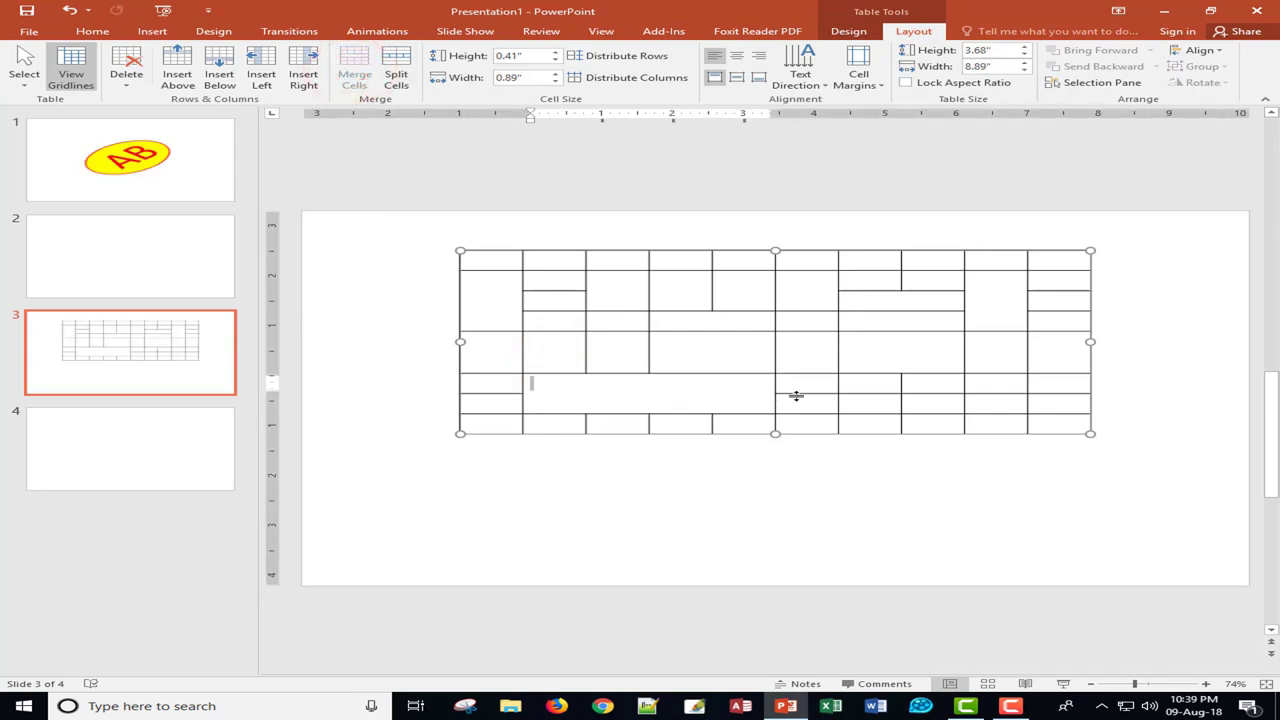
{"action": "left_click", "coordinate": [811, 326]}
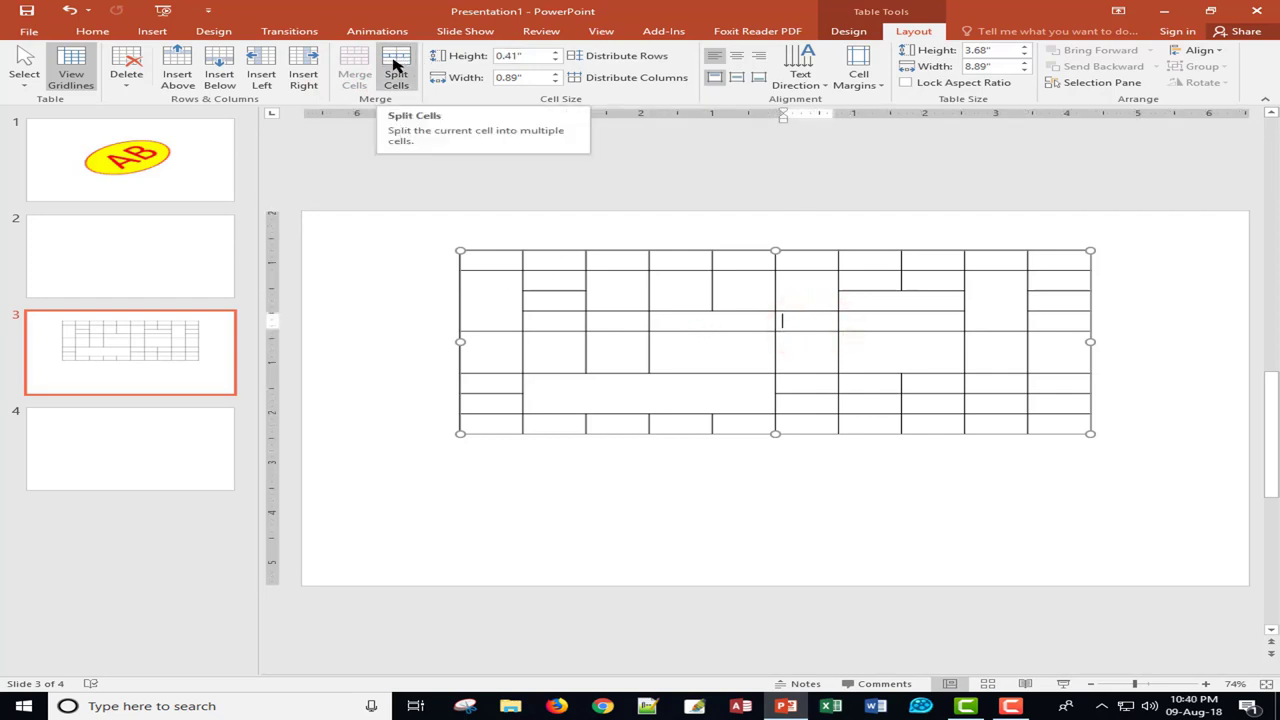
{"action": "left_click", "coordinate": [395, 66]}
{"action": "left_click", "coordinate": [605, 371]}
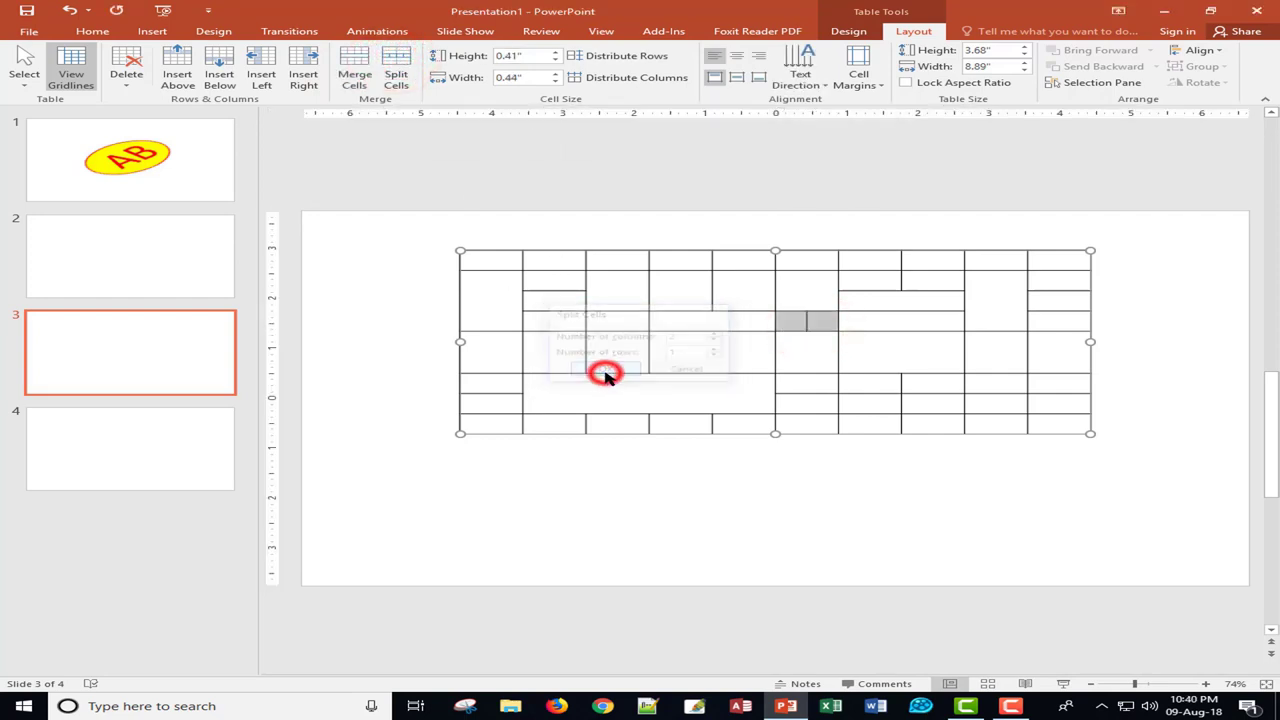
{"action": "left_click", "coordinate": [811, 323]}
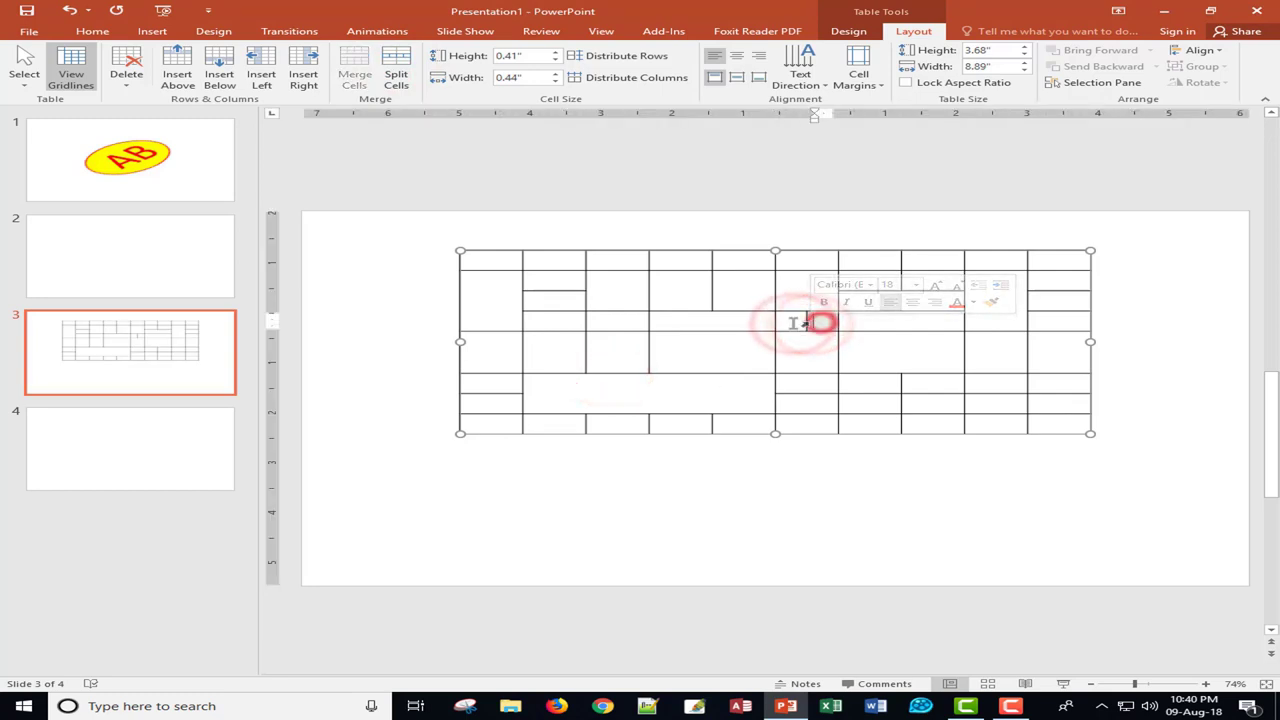
{"action": "left_click", "coordinate": [793, 321]}
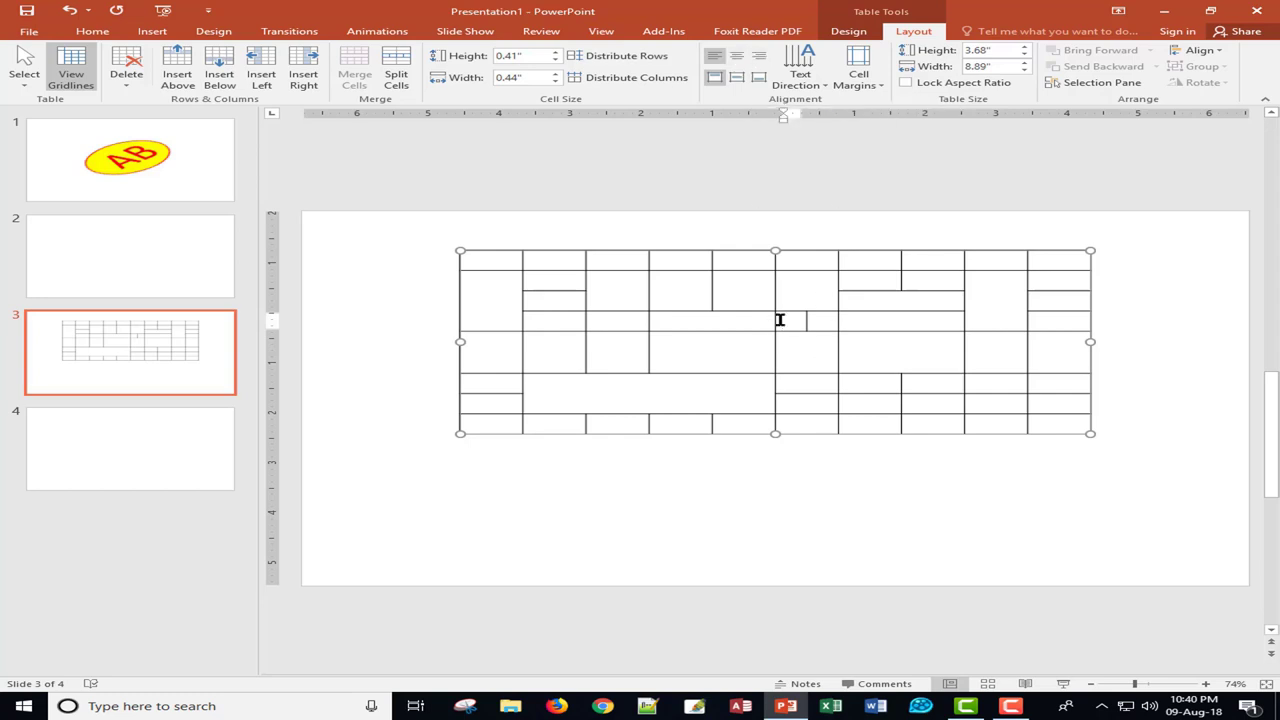
Look through the Text Direction, Cell Margins and Align options without changing the table.
{"action": "left_click", "coordinate": [800, 78]}
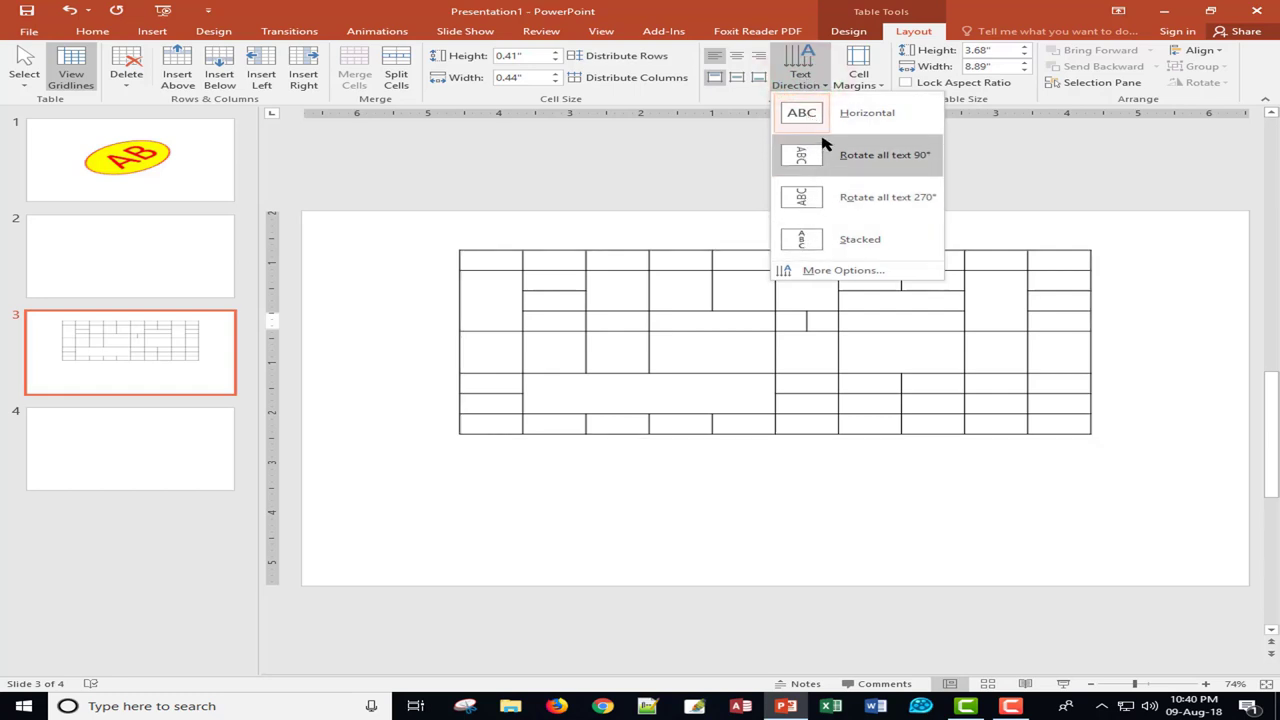
{"action": "left_click", "coordinate": [800, 75]}
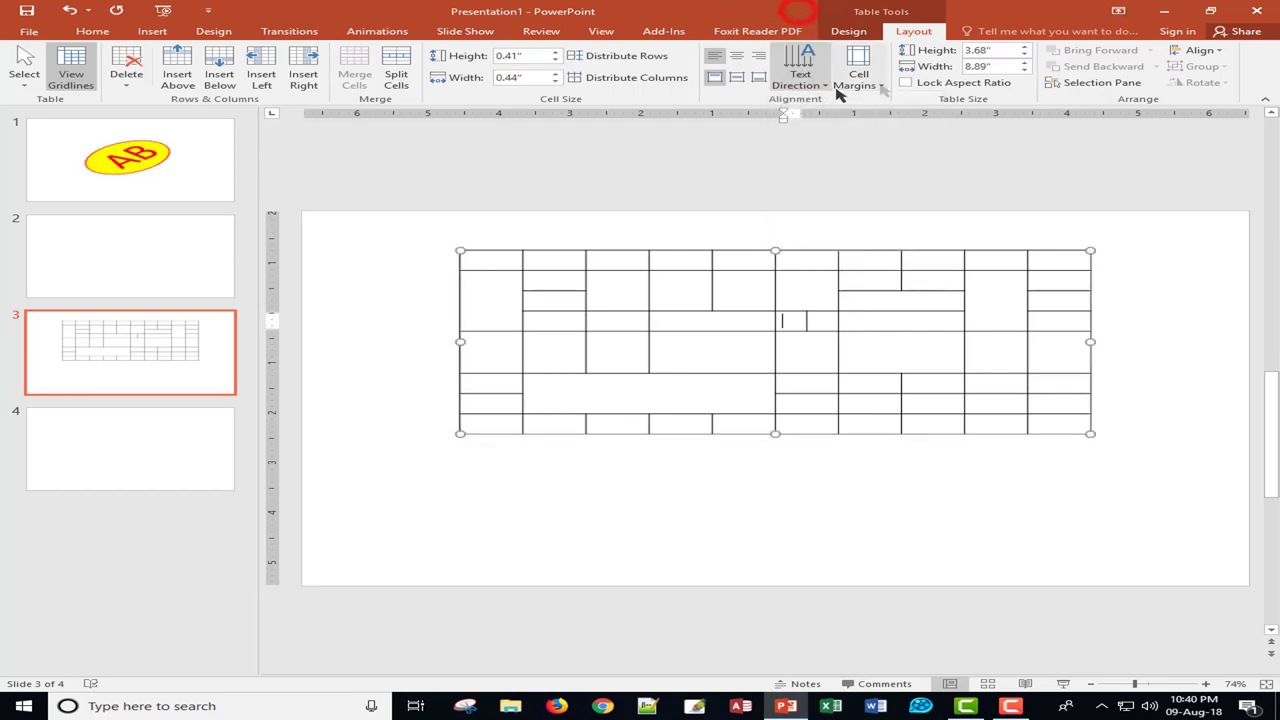
{"action": "left_click", "coordinate": [859, 78]}
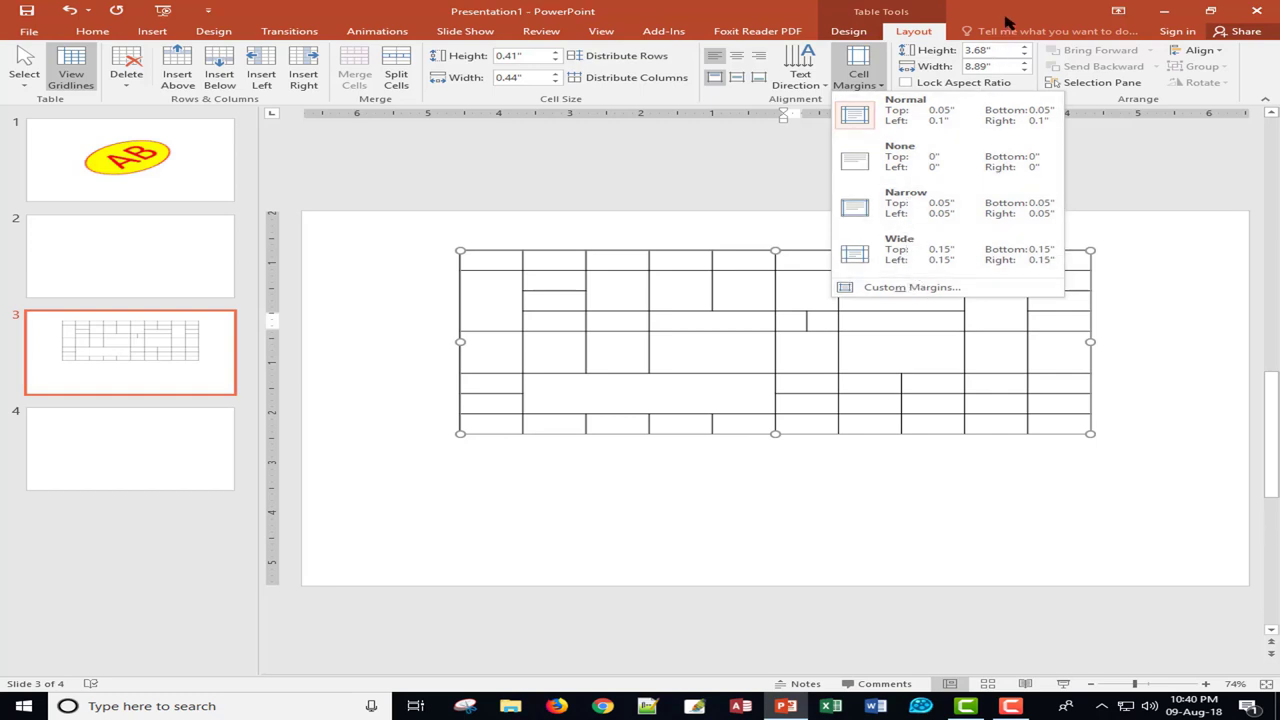
{"action": "left_click", "coordinate": [1007, 22]}
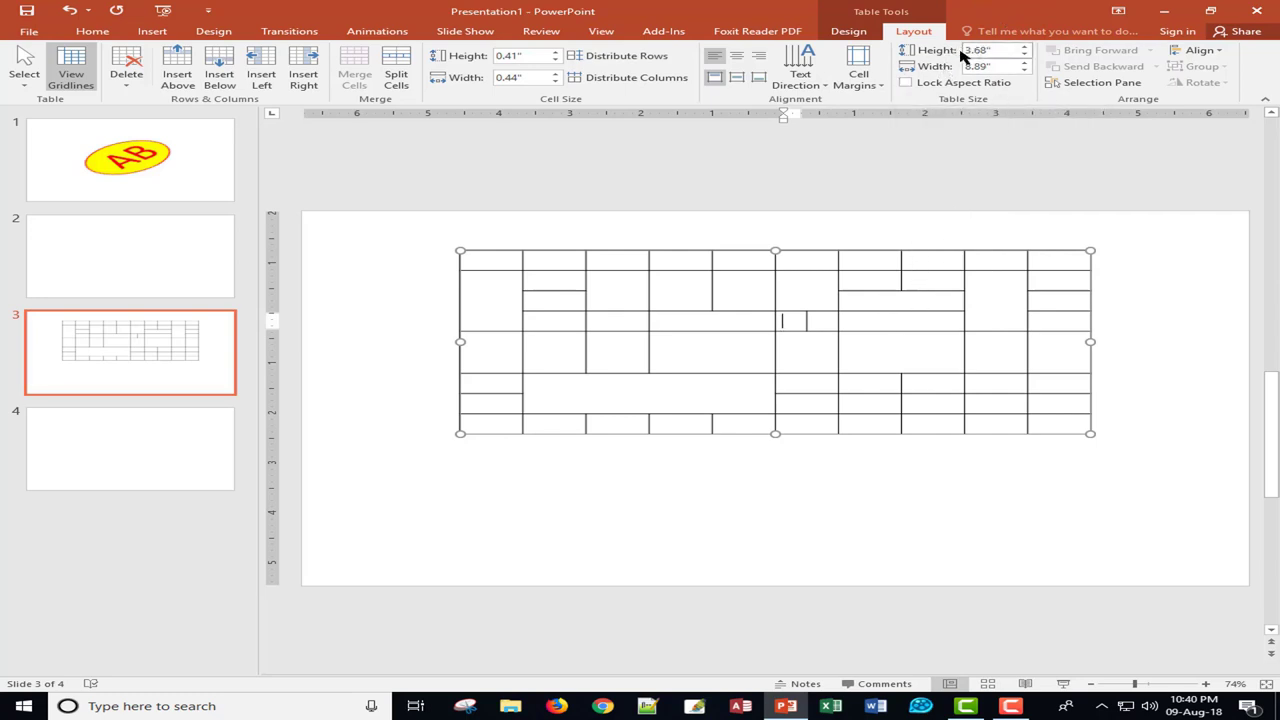
{"action": "left_click", "coordinate": [1215, 50]}
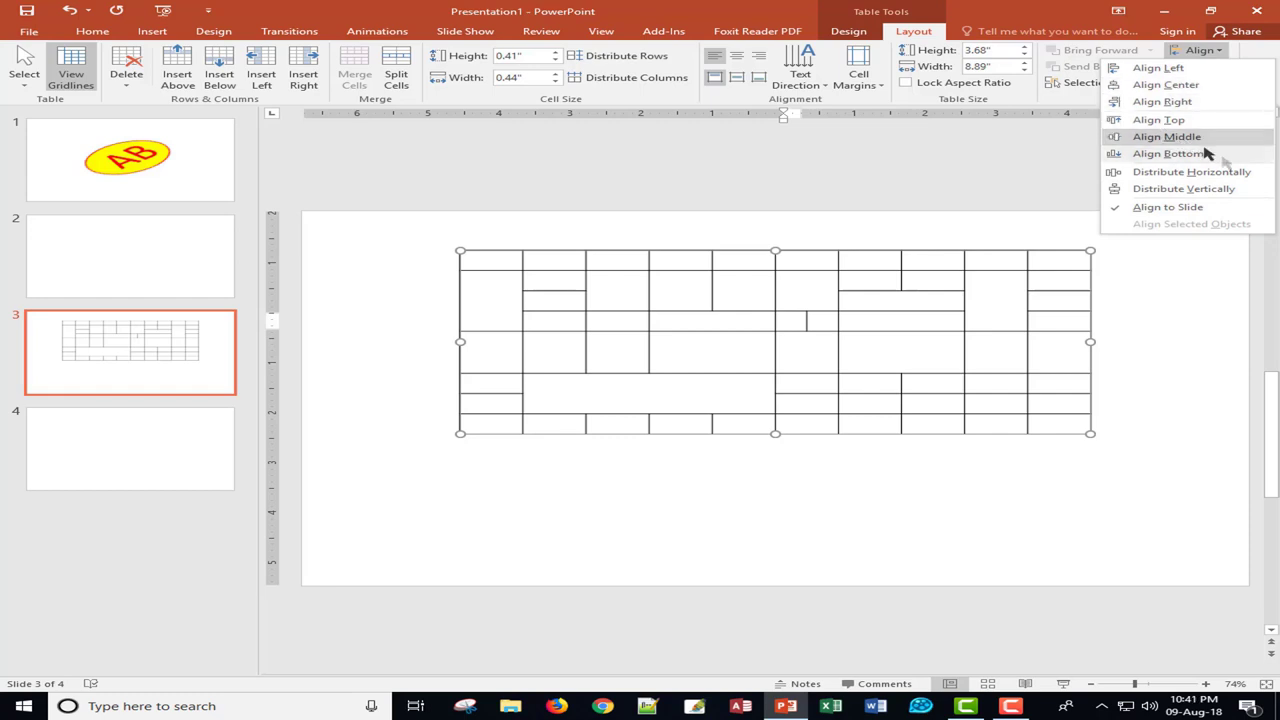
{"action": "left_click", "coordinate": [1020, 22]}
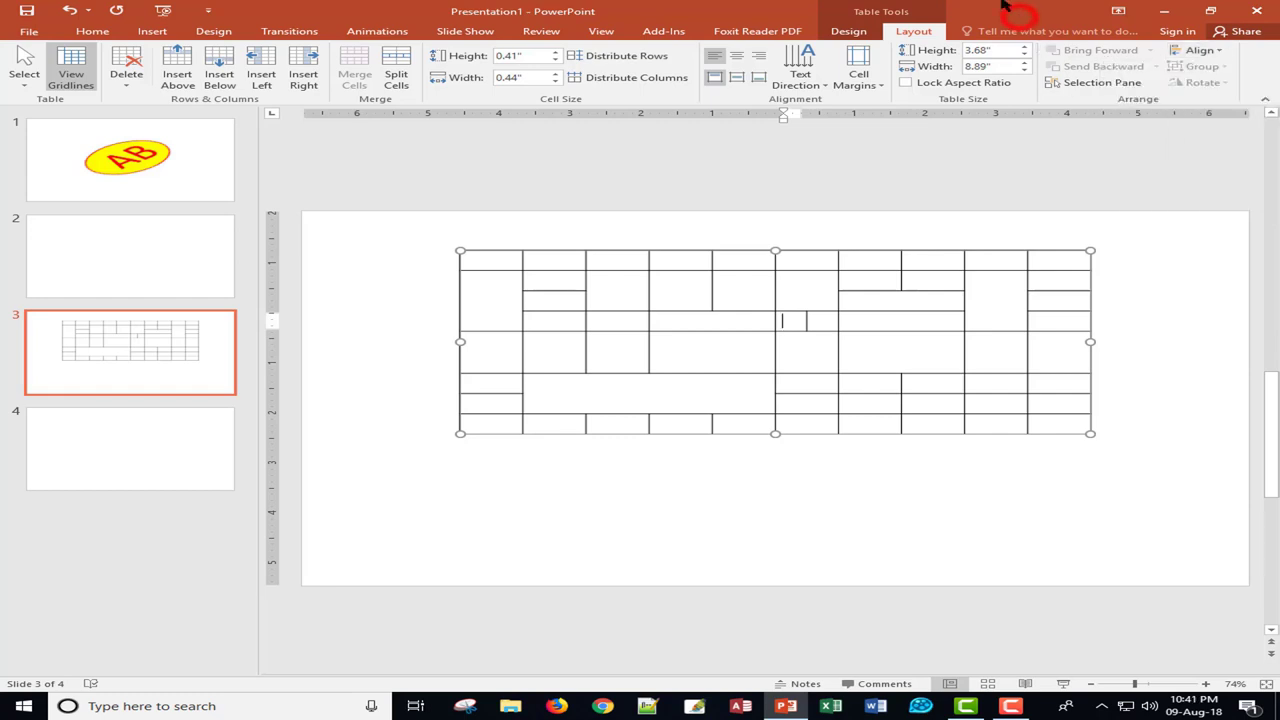
{"action": "left_click", "coordinate": [145, 31]}
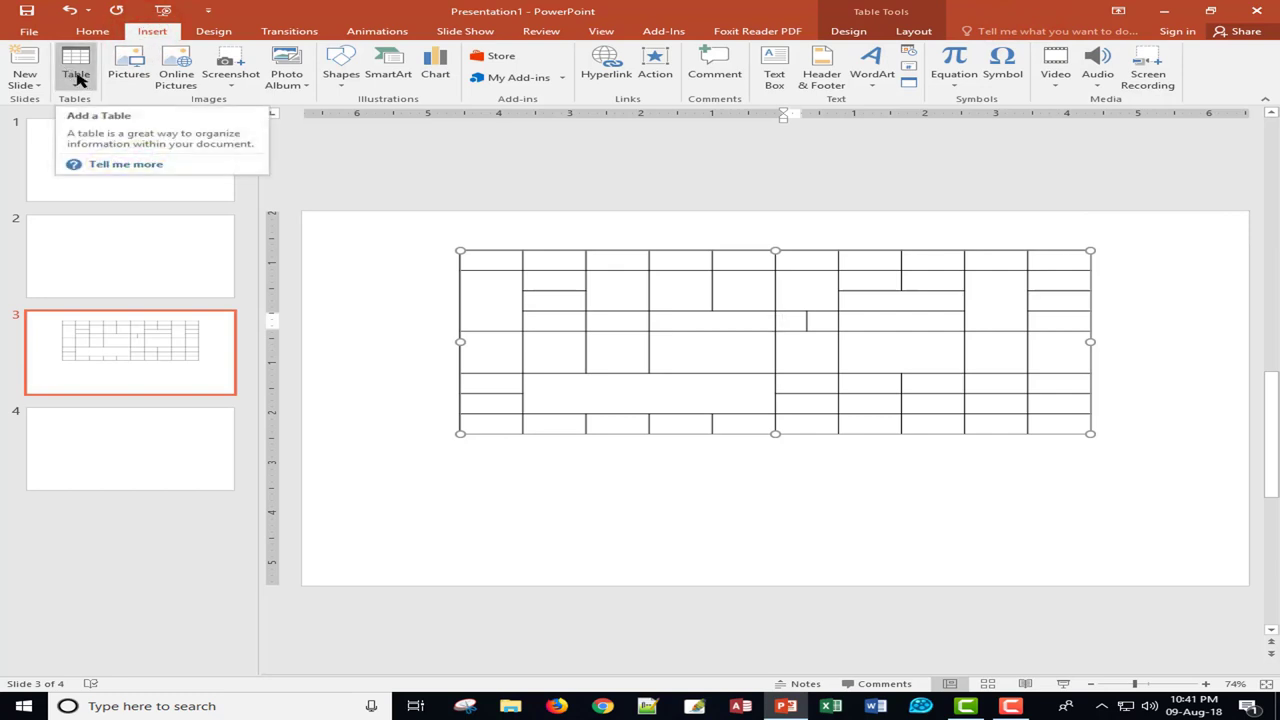
On slide 4, open Insert Pictures, go into the 2018-07-28 folder and select IMG.
{"action": "left_click", "coordinate": [143, 445]}
{"action": "left_click", "coordinate": [132, 66]}
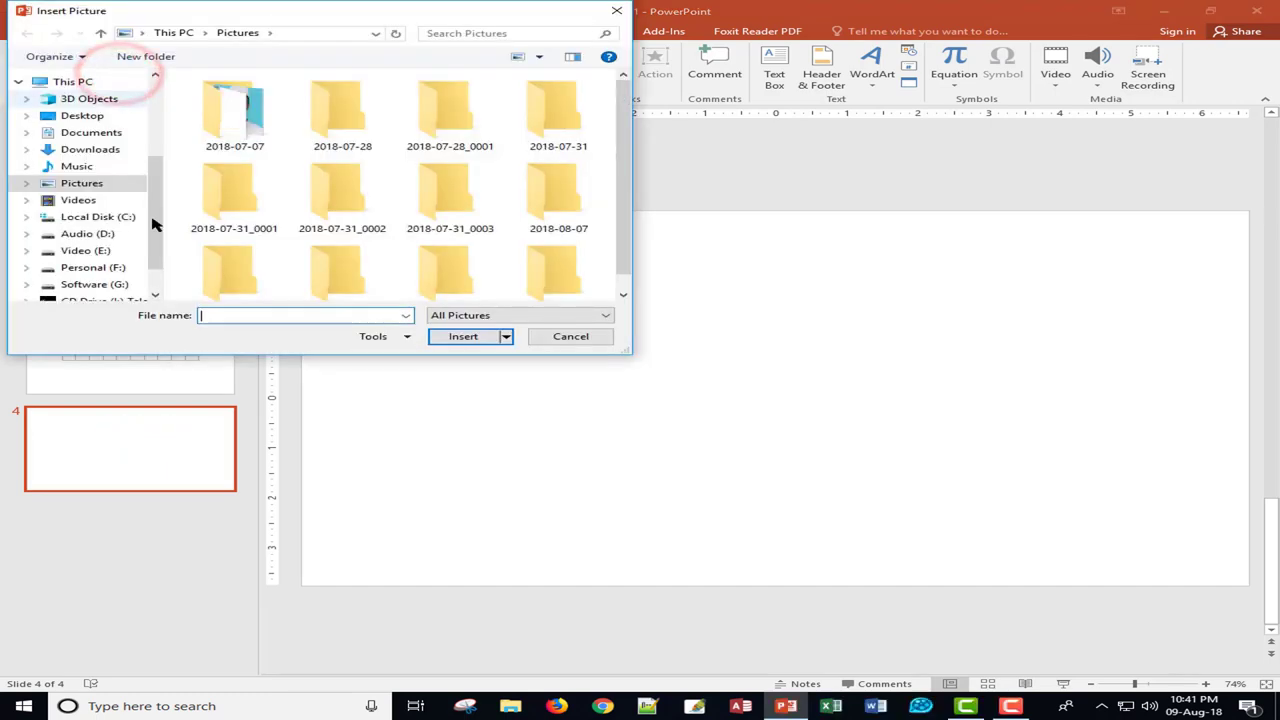
{"action": "left_click_drag", "start_coordinate": [623, 131], "coordinate": [623, 149]}
{"action": "left_click", "coordinate": [623, 194]}
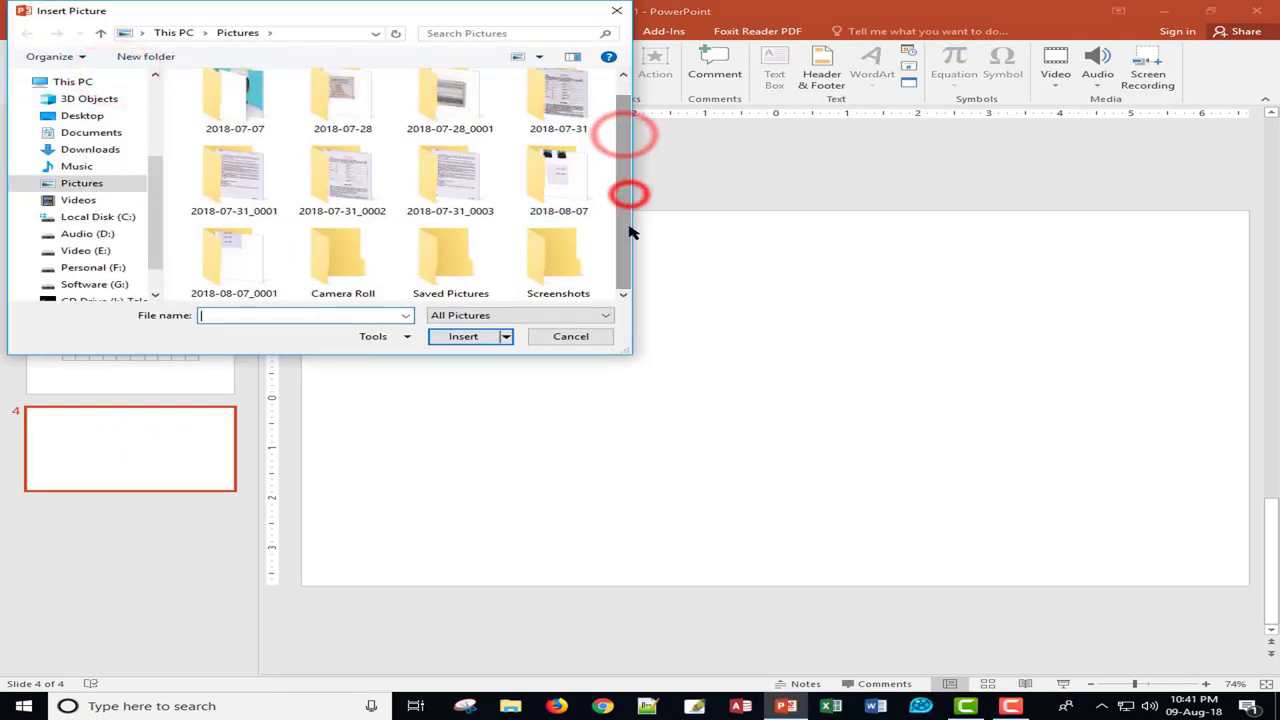
{"action": "double_click", "coordinate": [340, 120]}
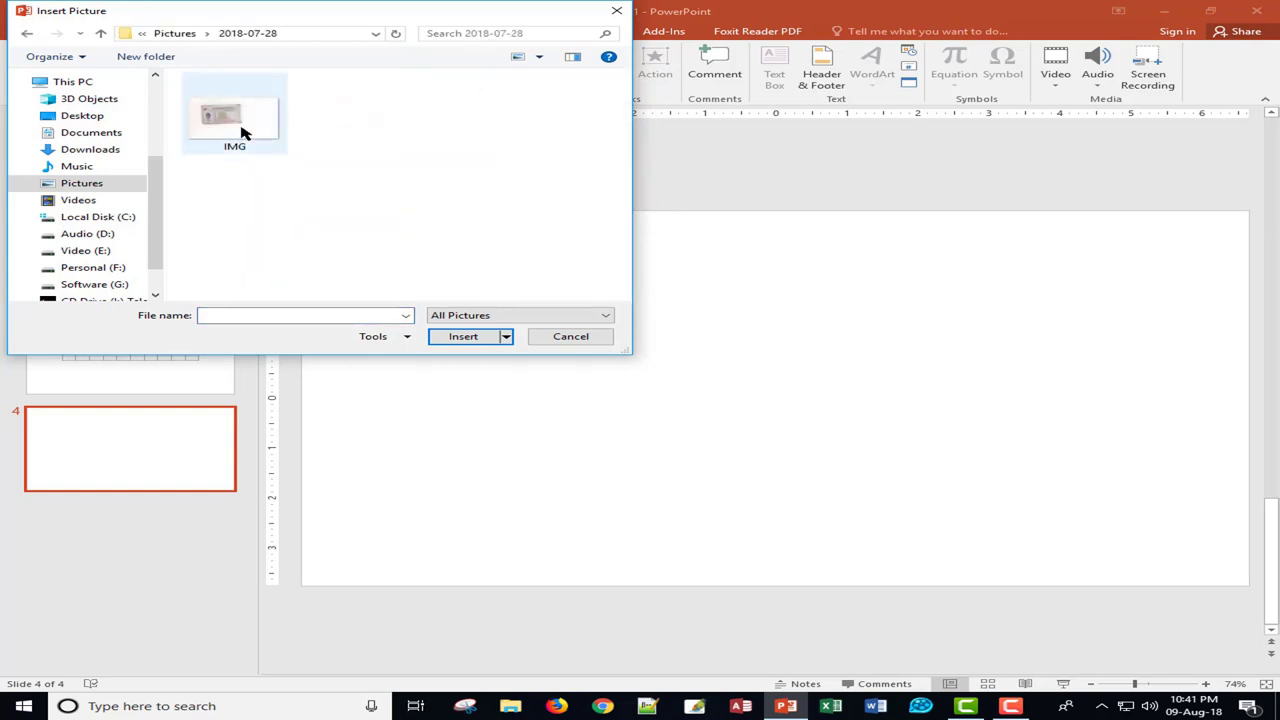
{"action": "left_click", "coordinate": [240, 128]}
Confirm the Insert Picture dialog and return to the empty slide 4.
{"action": "left_click", "coordinate": [432, 337]}
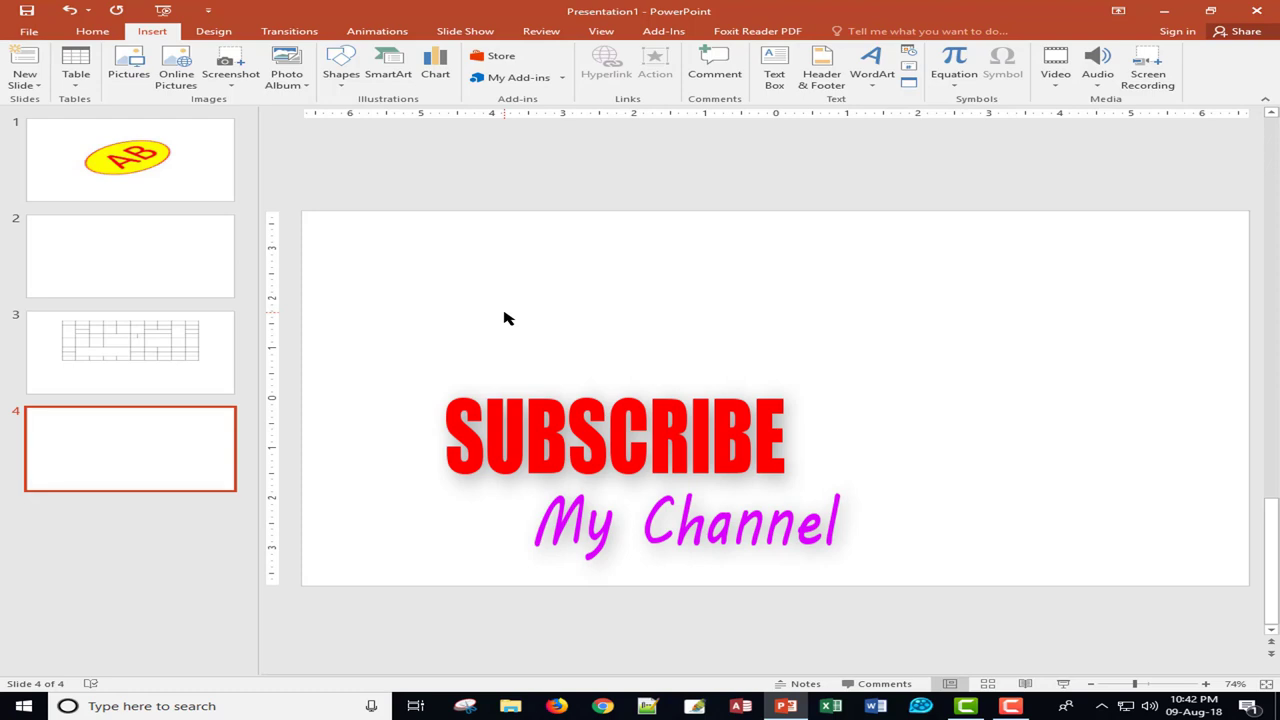
Draw a wide snipped-corner rectangle across the upper slide and apply an orange shape style.
{"action": "left_click", "coordinate": [345, 84]}
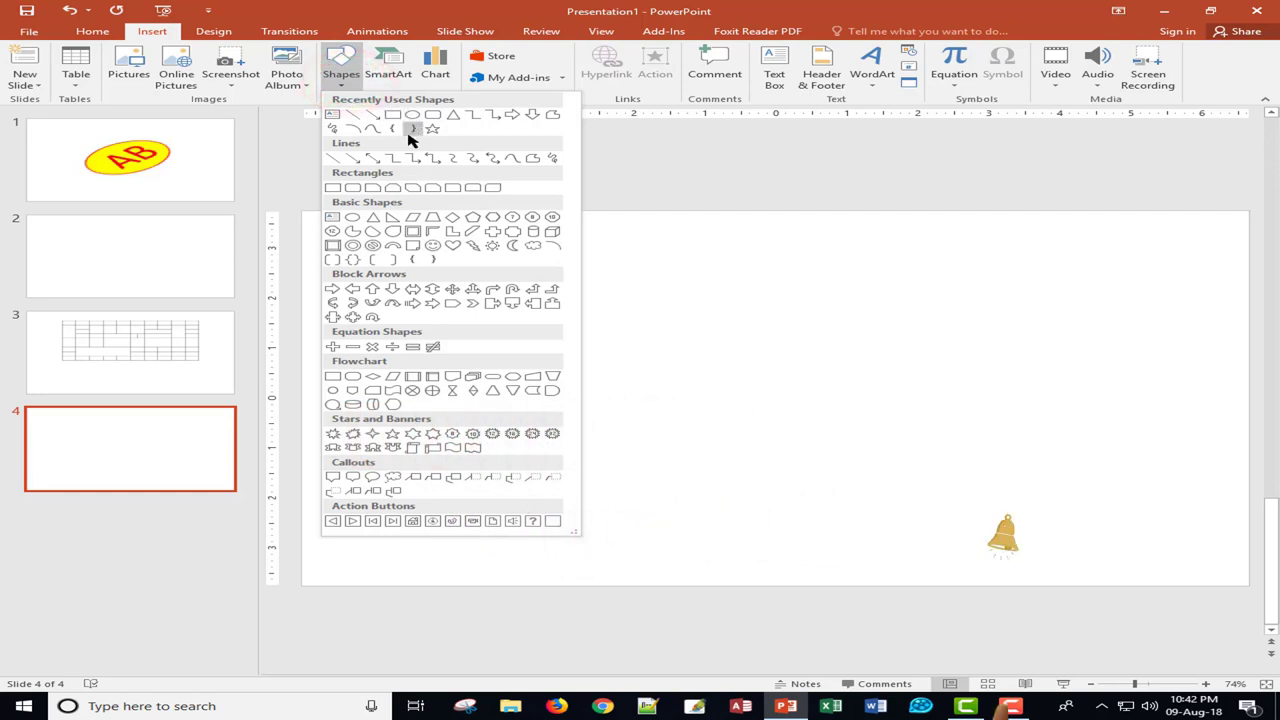
{"action": "left_click", "coordinate": [427, 187]}
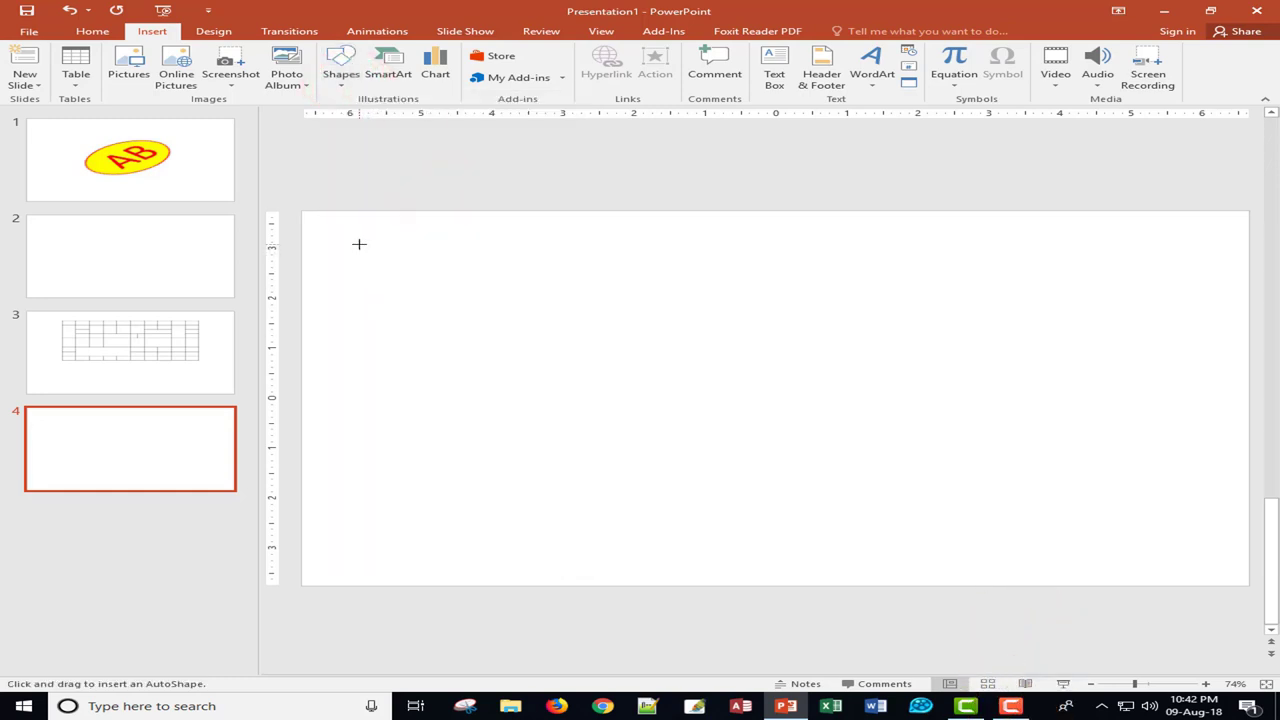
{"action": "mouse_move", "coordinate": [359, 244]}
{"action": "left_mouse_down"}
{"action": "mouse_move", "coordinate": [460, 337]}
{"action": "mouse_move", "coordinate": [1089, 405]}
{"action": "left_mouse_up"}
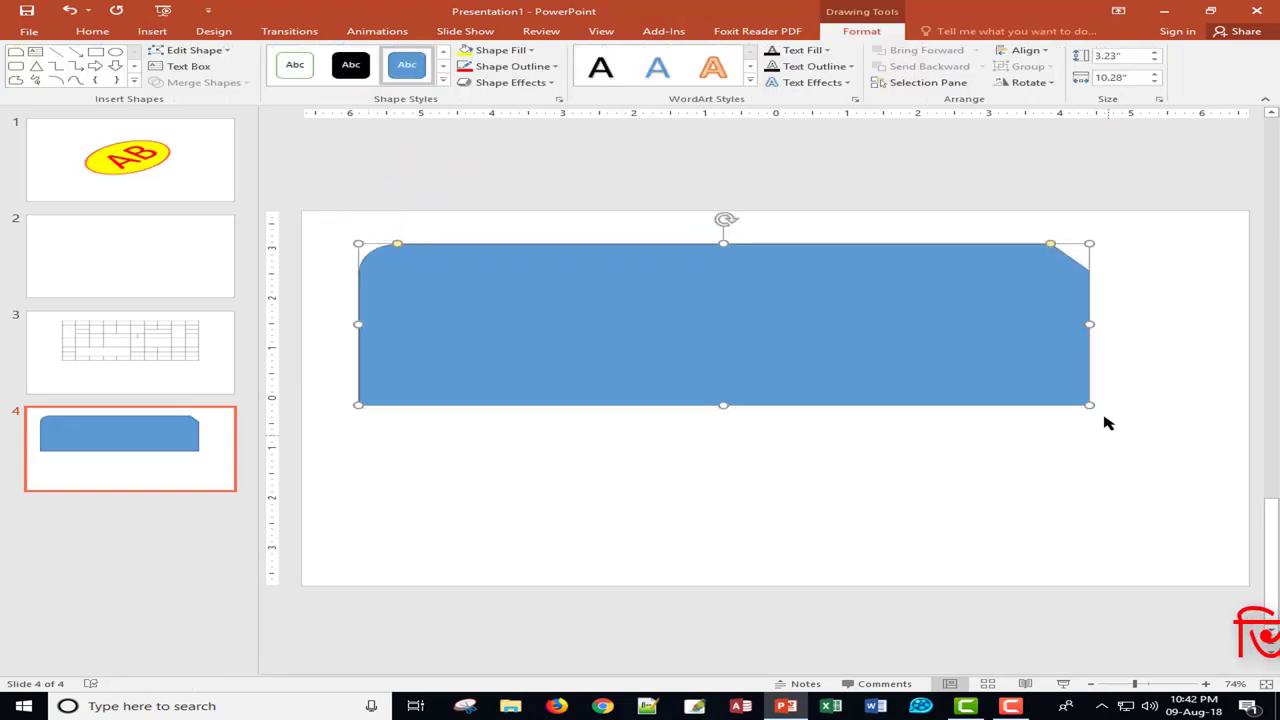
{"action": "left_click", "coordinate": [443, 82]}
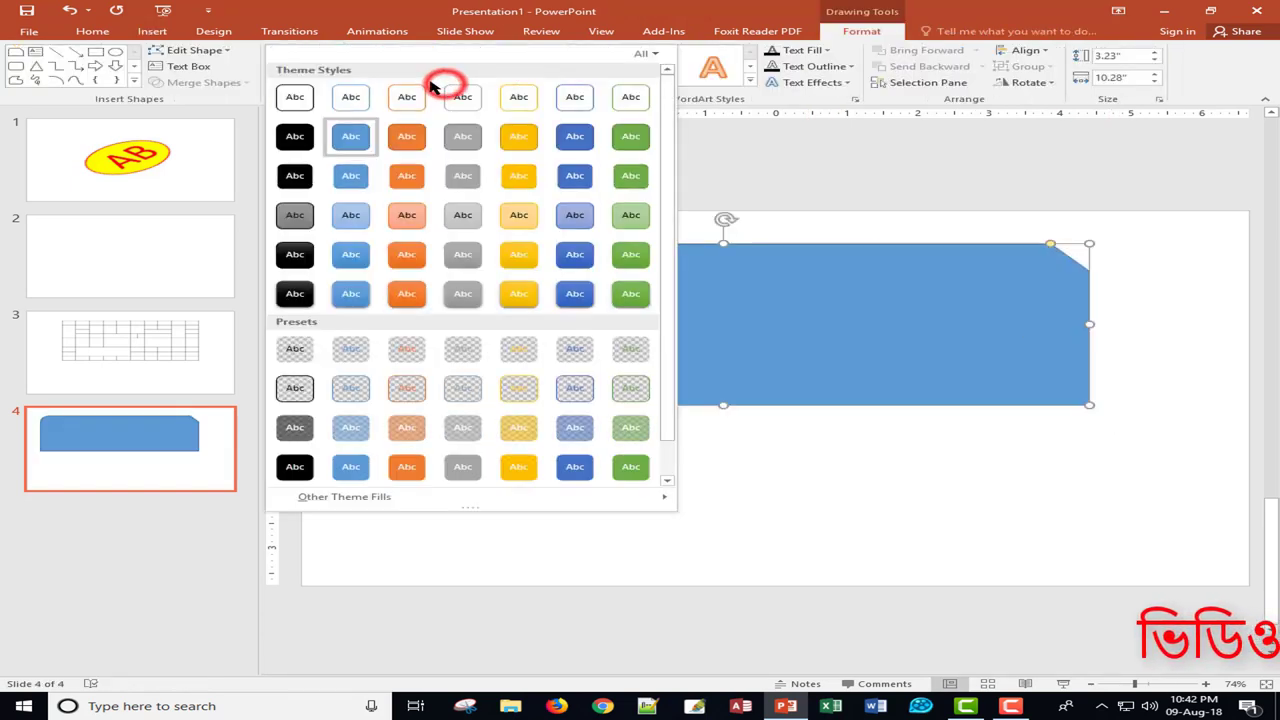
{"action": "left_click", "coordinate": [409, 131]}
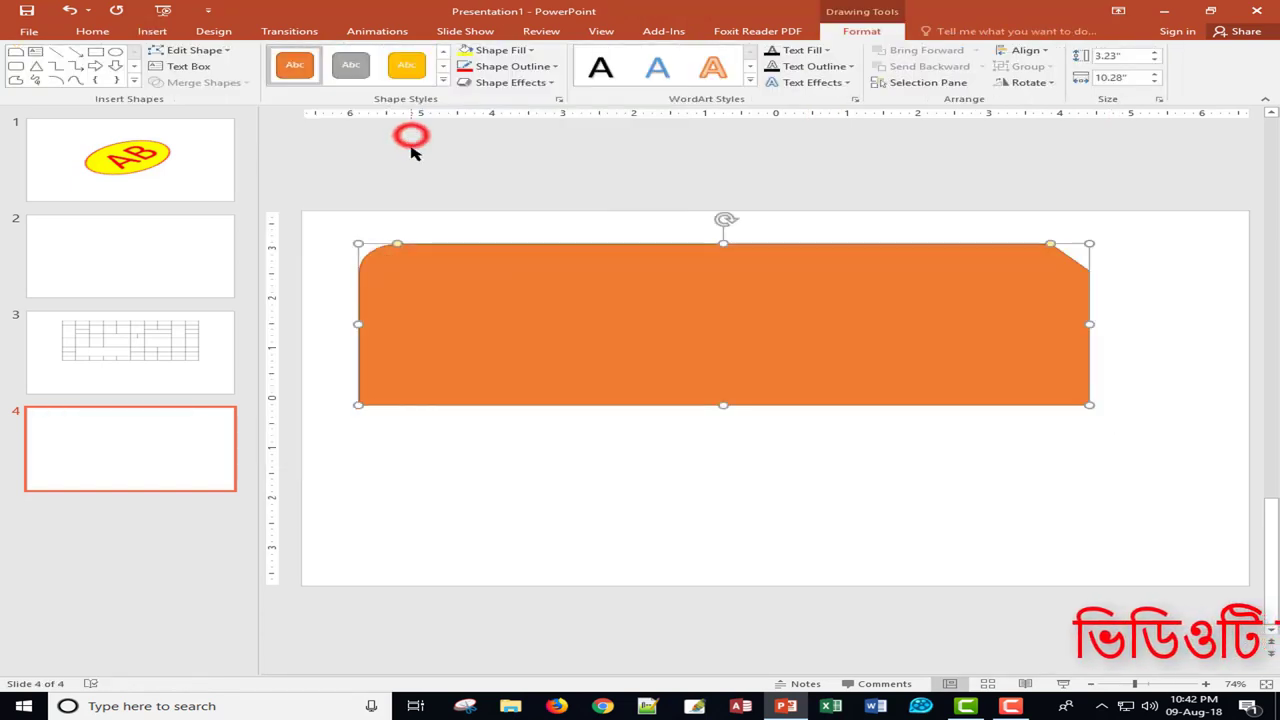
Fill the shape green and give it a red 6 pt outline.
{"action": "left_click", "coordinate": [531, 50]}
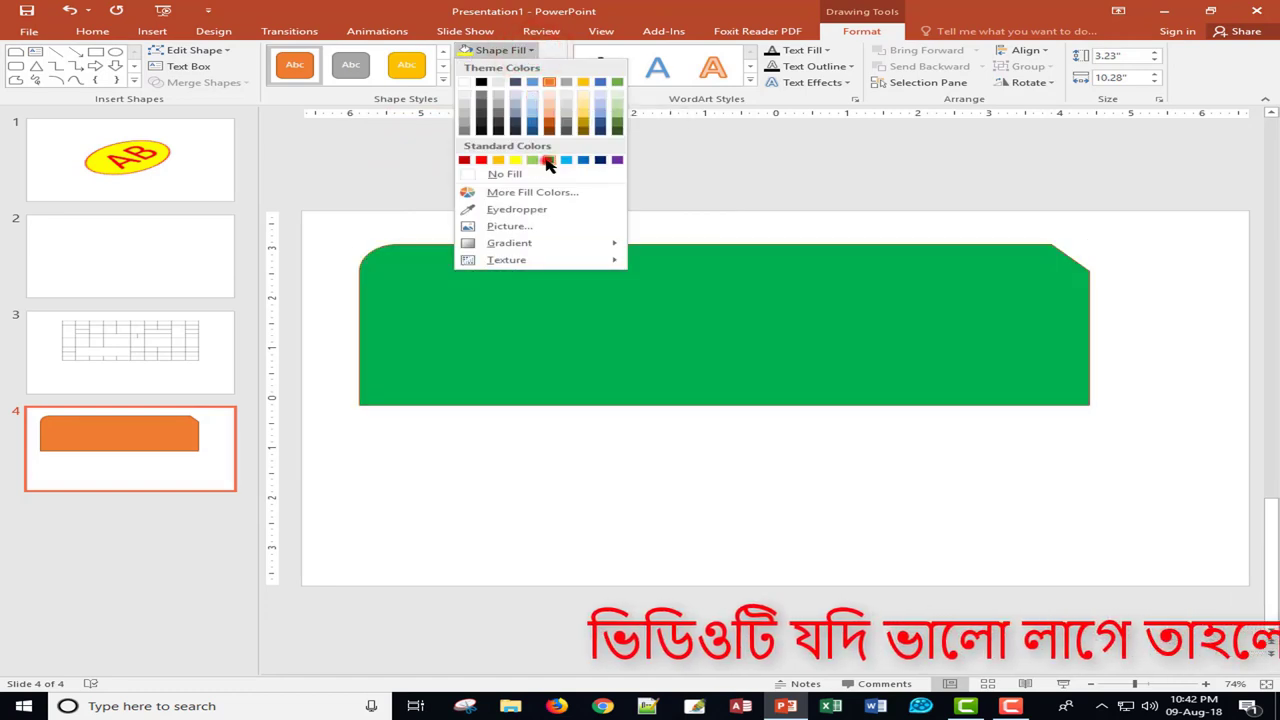
{"action": "left_click", "coordinate": [547, 160]}
{"action": "left_click", "coordinate": [553, 67]}
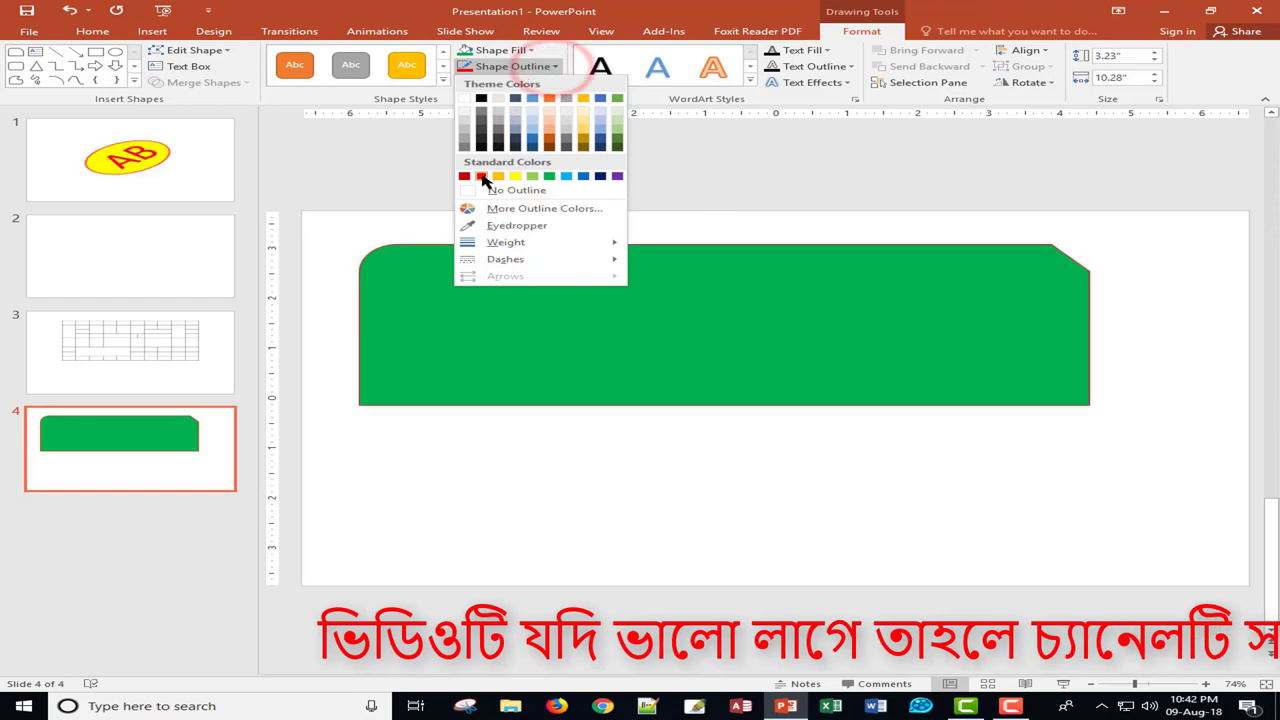
{"action": "left_click", "coordinate": [481, 175]}
{"action": "left_click", "coordinate": [553, 67]}
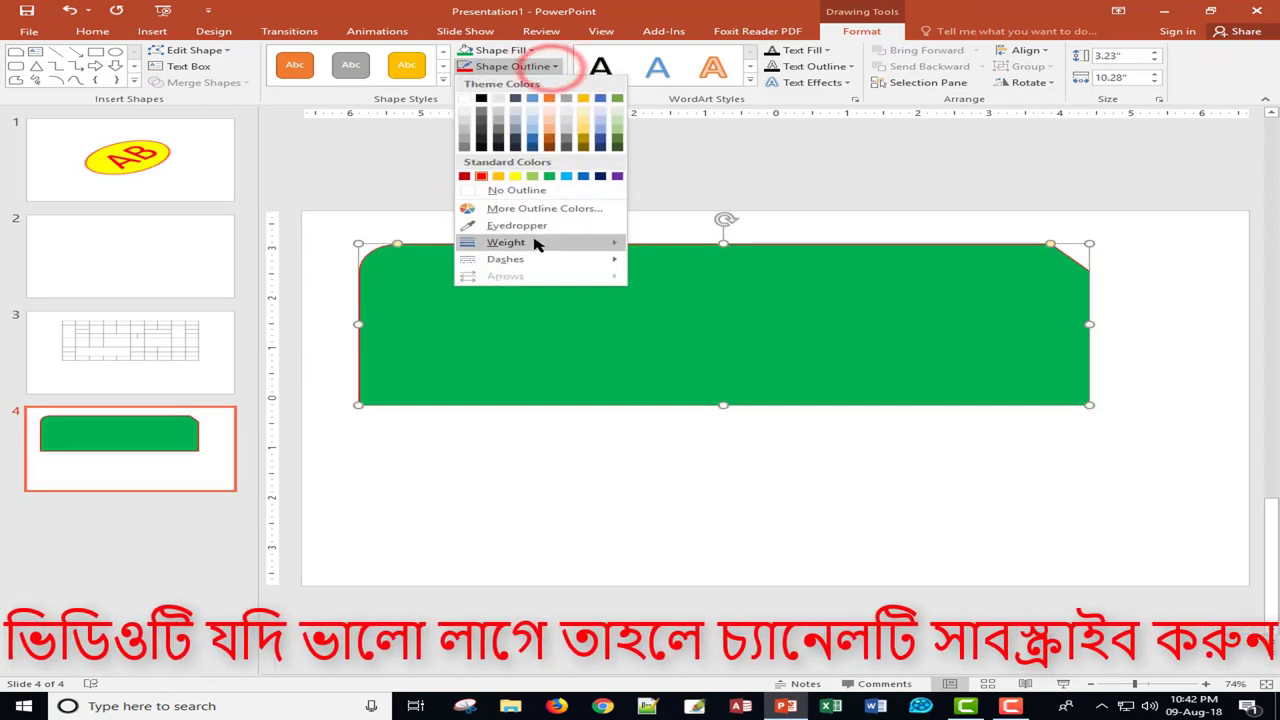
{"action": "mouse_move", "coordinate": [540, 242]}
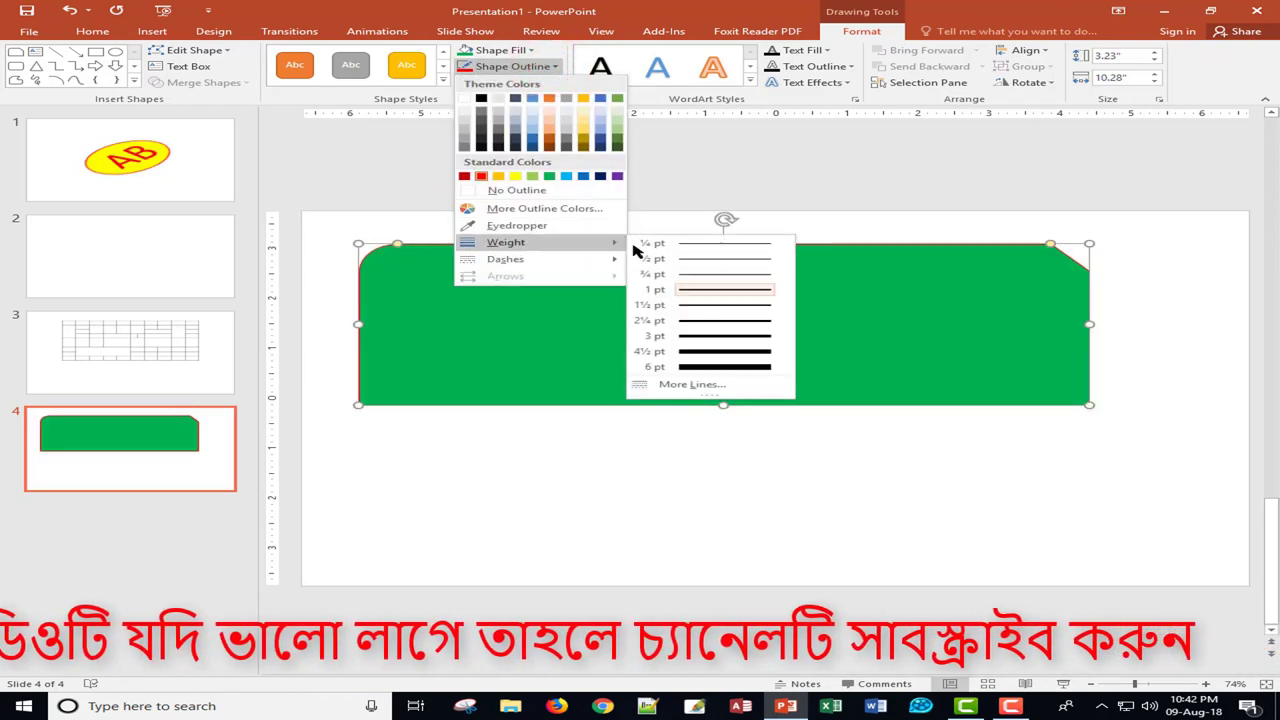
{"action": "left_click", "coordinate": [716, 366]}
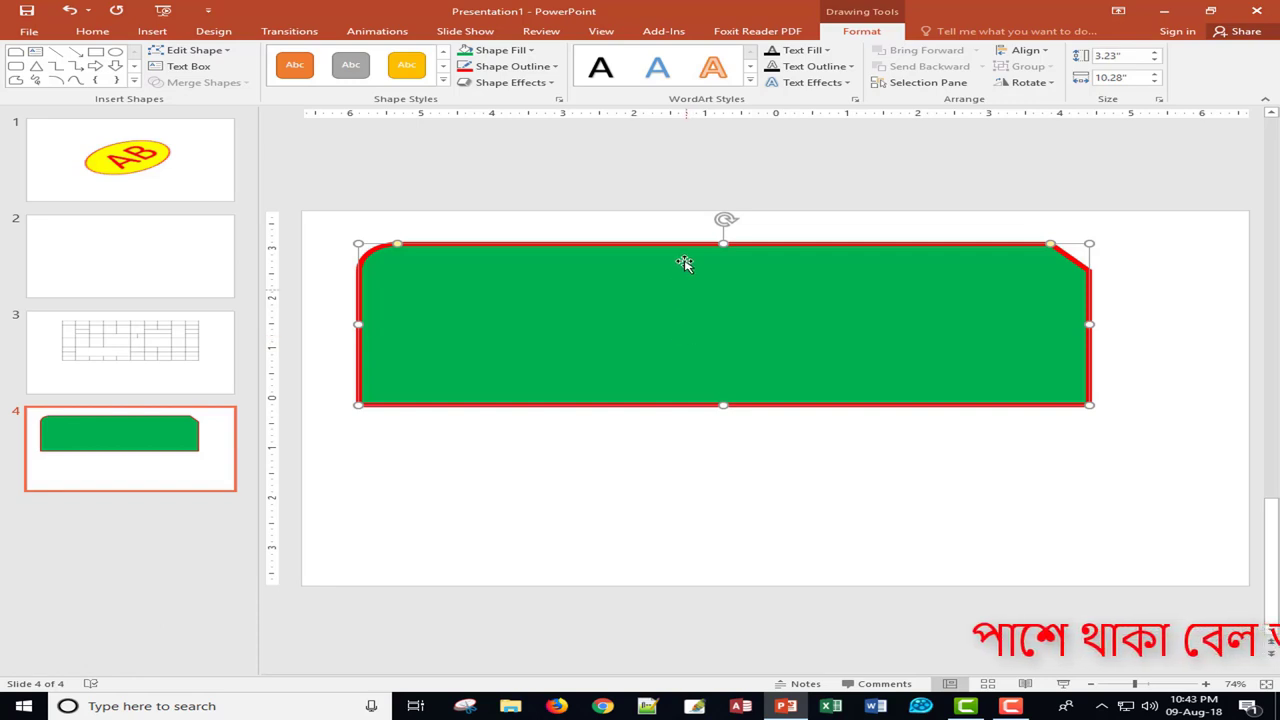
Move the green shape slightly down and right and apply a parallel 3-D rotation.
{"action": "left_click_drag", "start_coordinate": [677, 245], "coordinate": [722, 284]}
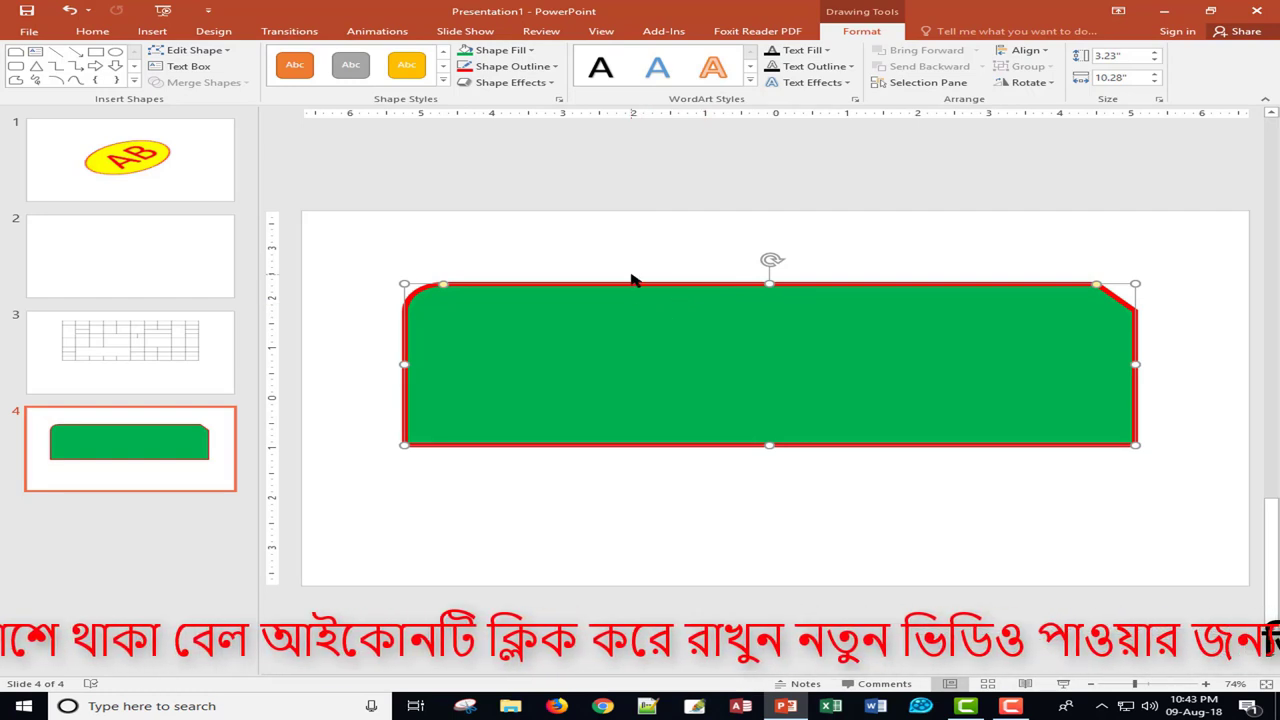
{"action": "left_click", "coordinate": [551, 82]}
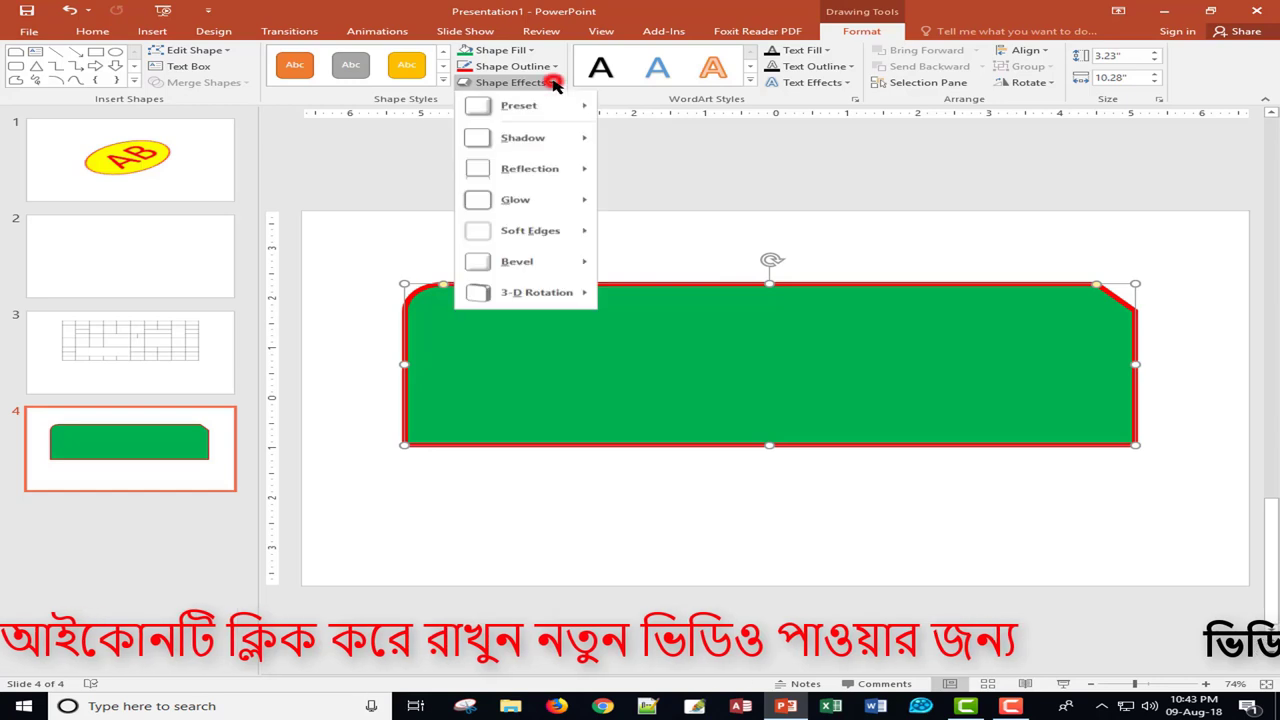
{"action": "mouse_move", "coordinate": [538, 297]}
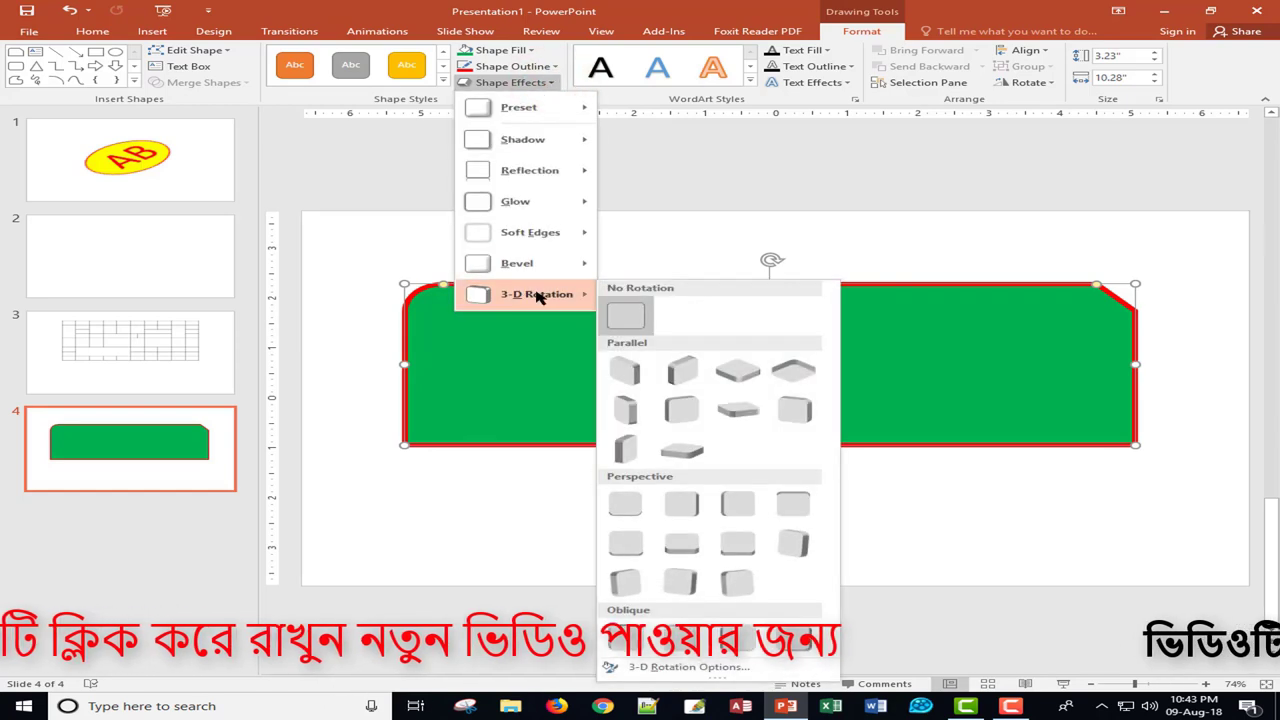
{"action": "left_click", "coordinate": [678, 368]}
{"action": "left_click", "coordinate": [803, 503]}
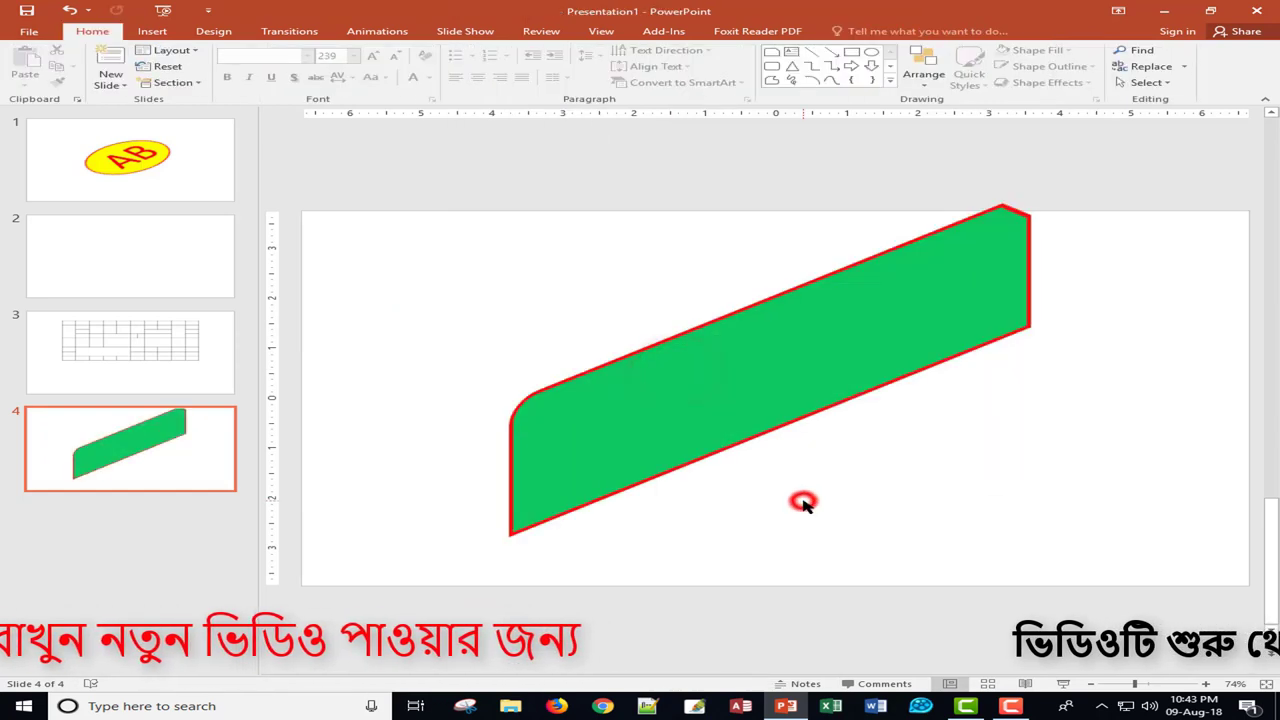
{"action": "left_click", "coordinate": [792, 377]}
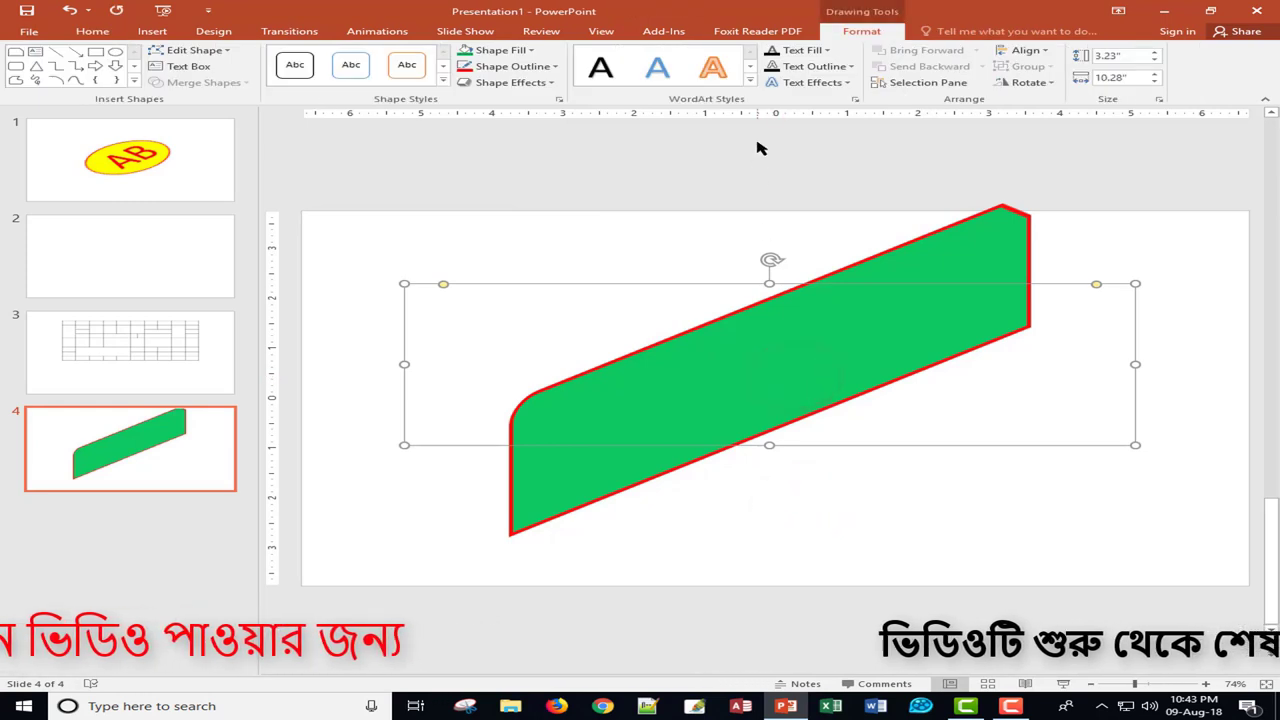
Look through the WordArt styles and text colours, then start editing text inside the shape.
{"action": "left_click", "coordinate": [749, 82]}
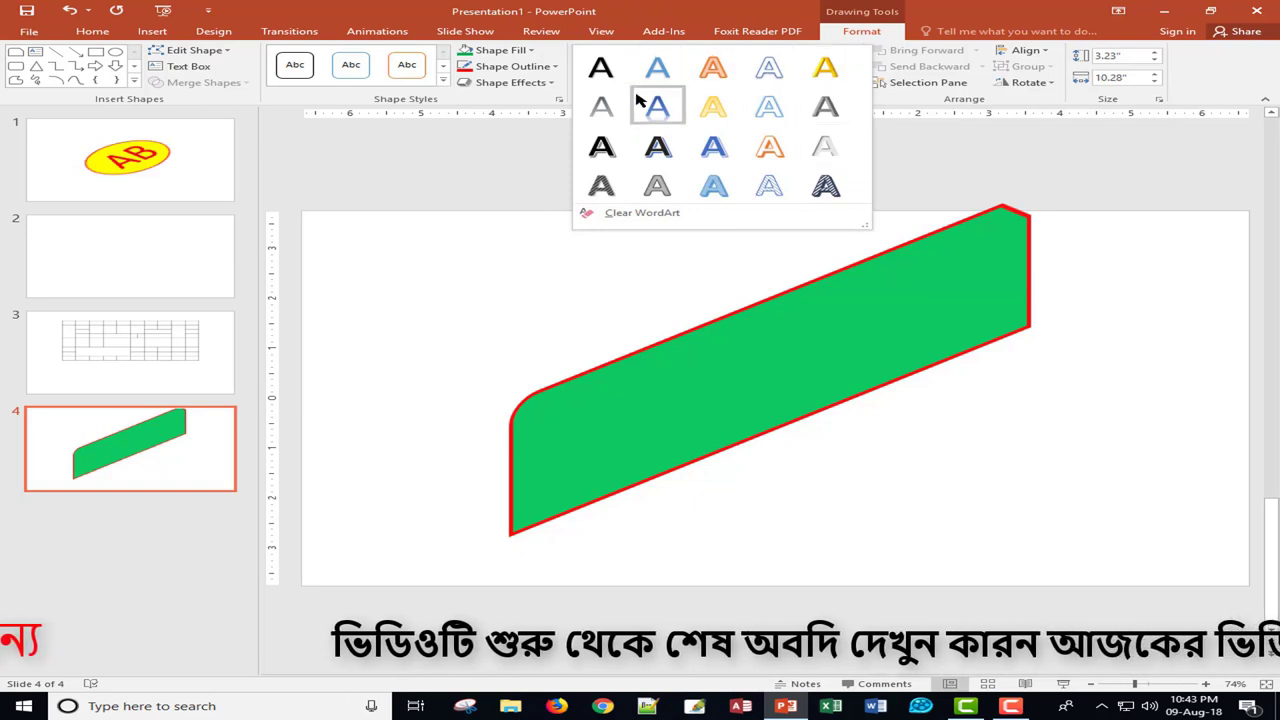
{"action": "left_click", "coordinate": [815, 80]}
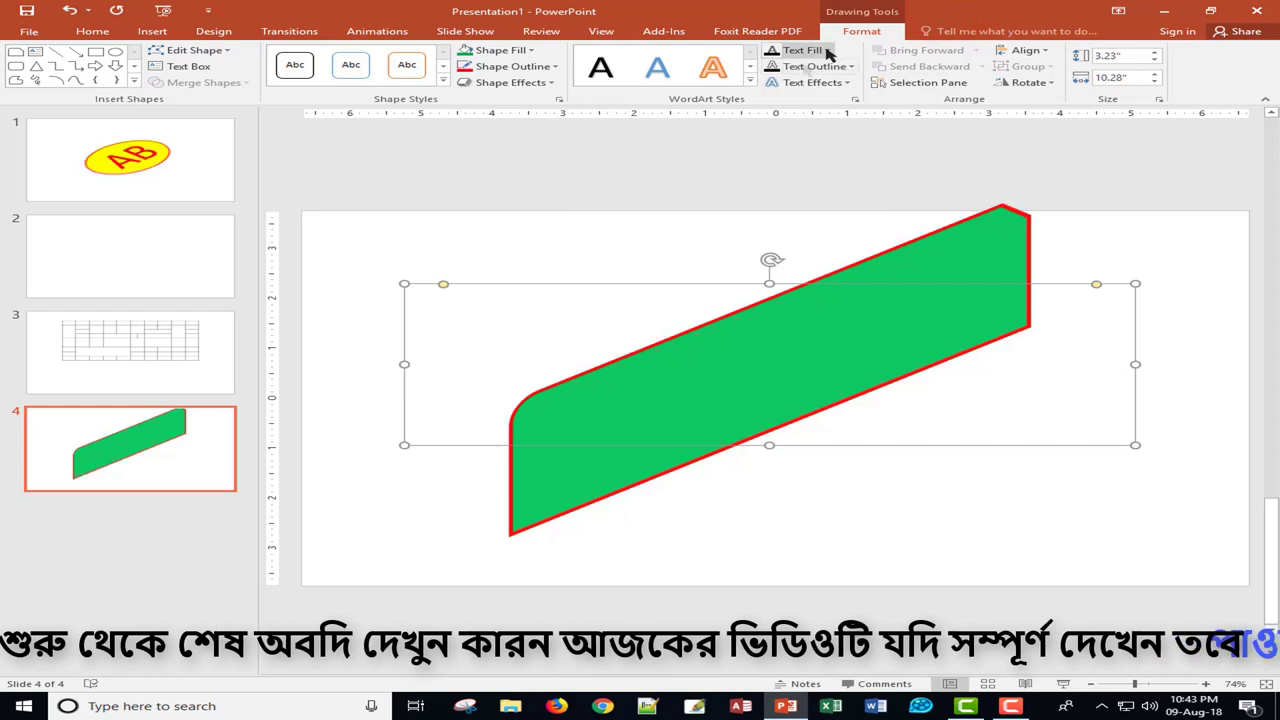
{"action": "left_click", "coordinate": [827, 51]}
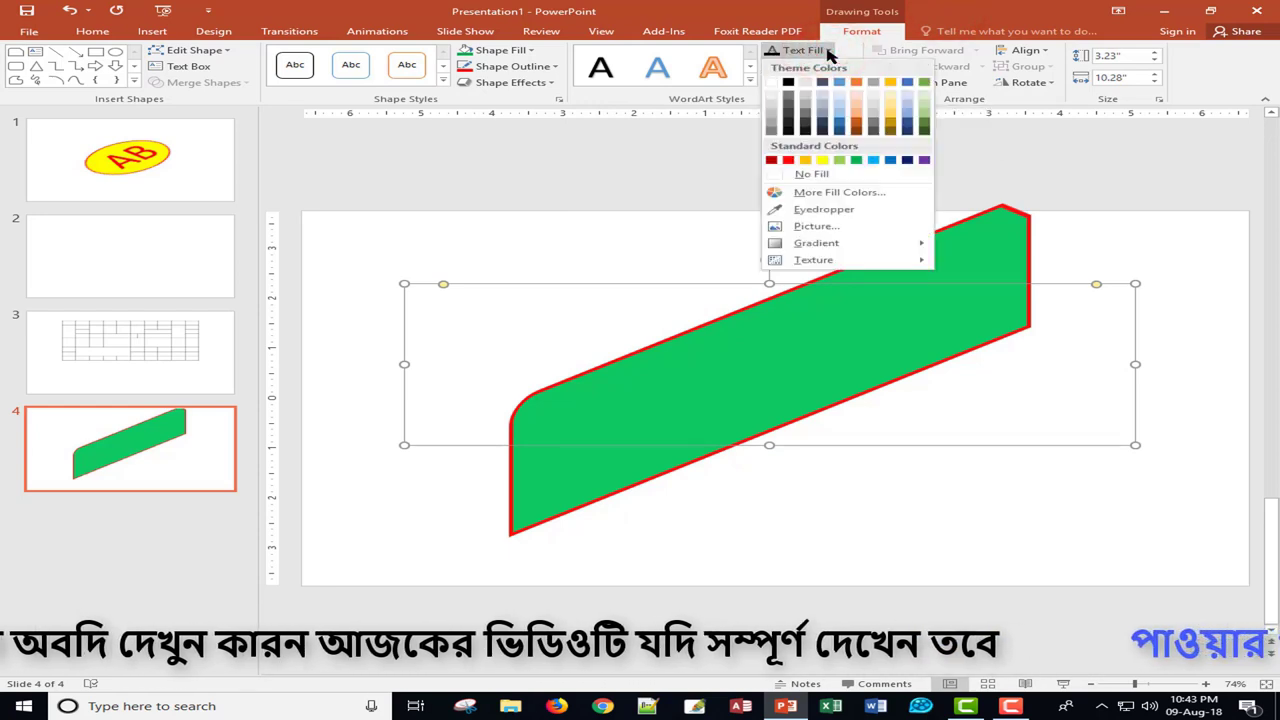
{"action": "right_click", "coordinate": [795, 336]}
{"action": "left_click", "coordinate": [843, 421]}
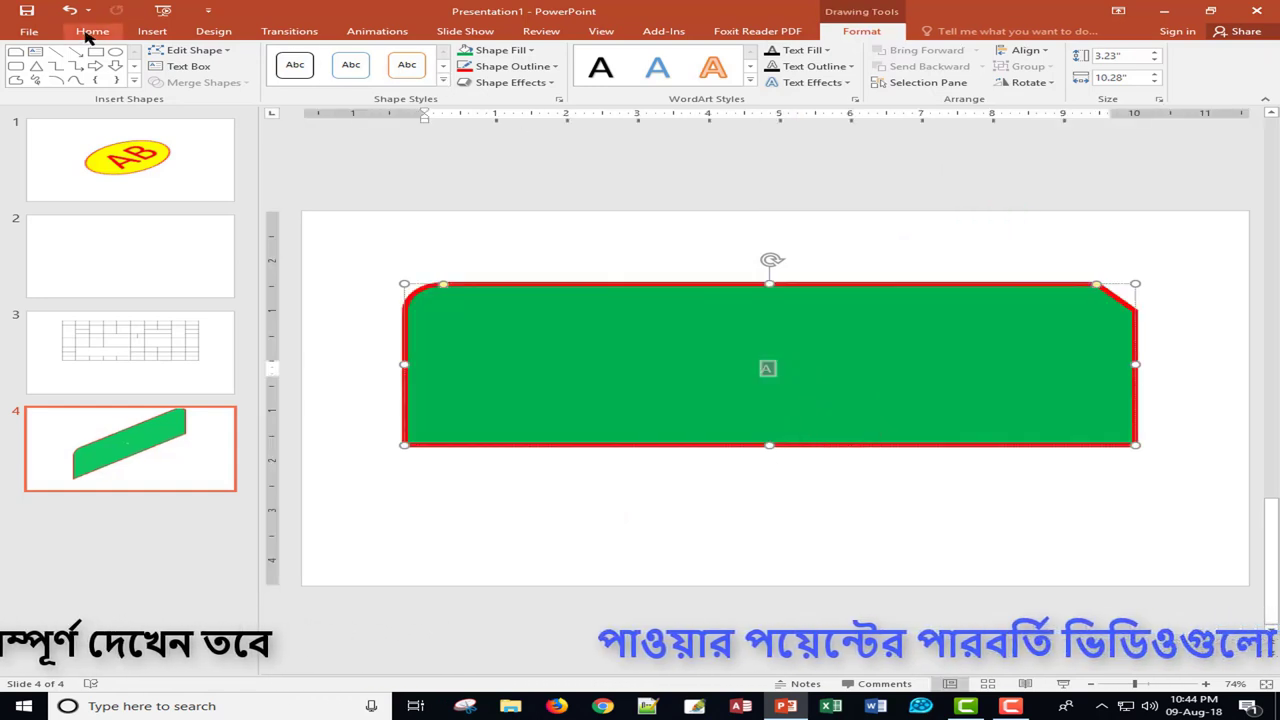
Colour the letter A red with a 3 pt yellow text outline.
{"action": "left_click", "coordinate": [90, 31]}
{"action": "left_click", "coordinate": [861, 31]}
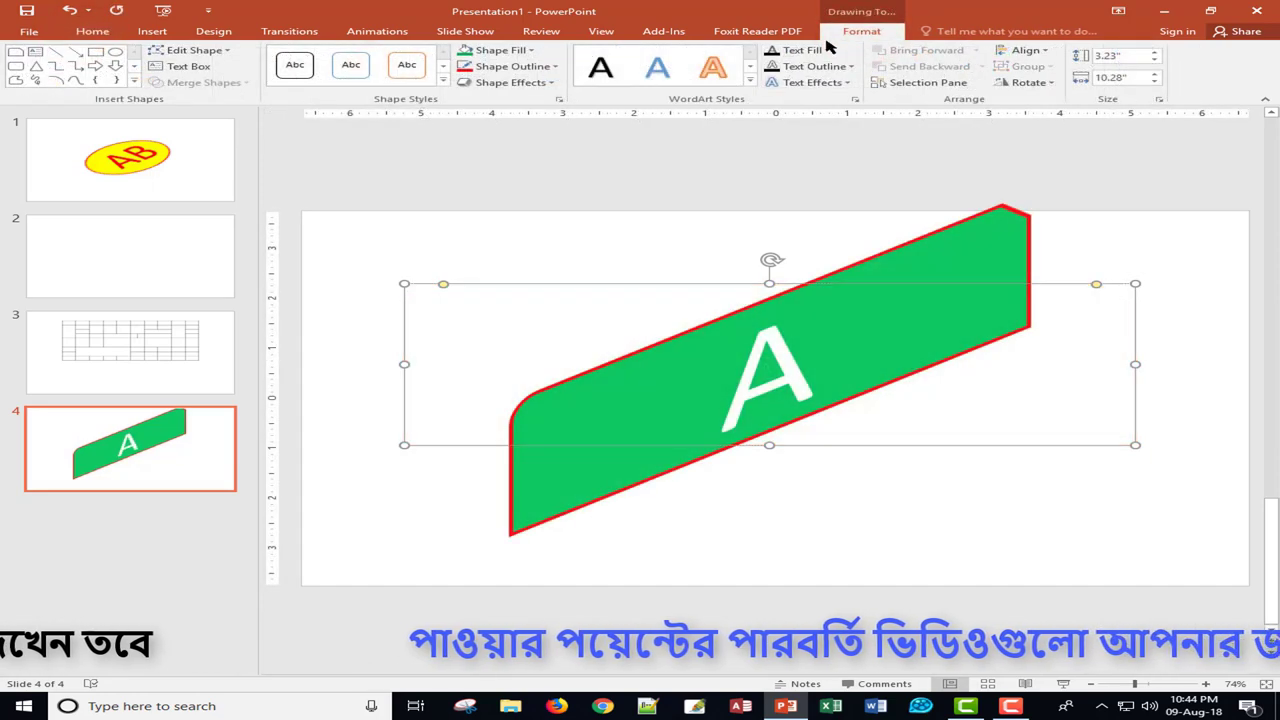
{"action": "left_click", "coordinate": [829, 52]}
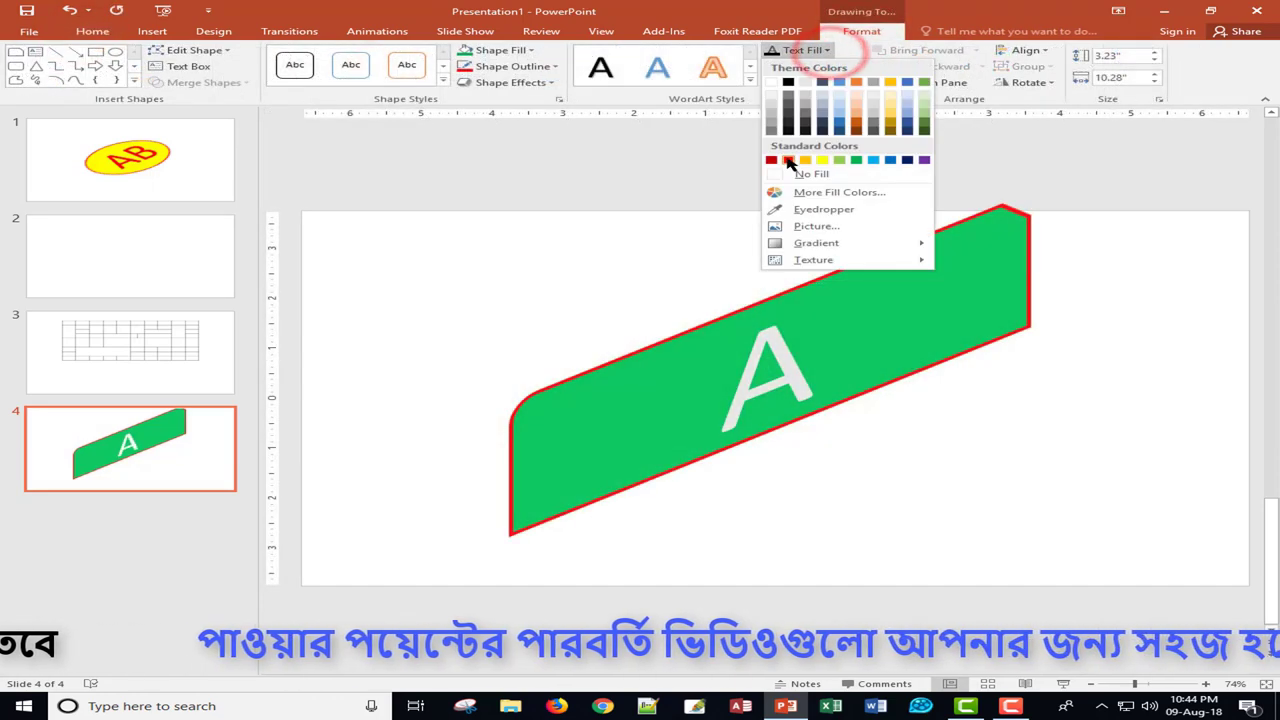
{"action": "left_click", "coordinate": [787, 158]}
{"action": "left_click", "coordinate": [840, 66]}
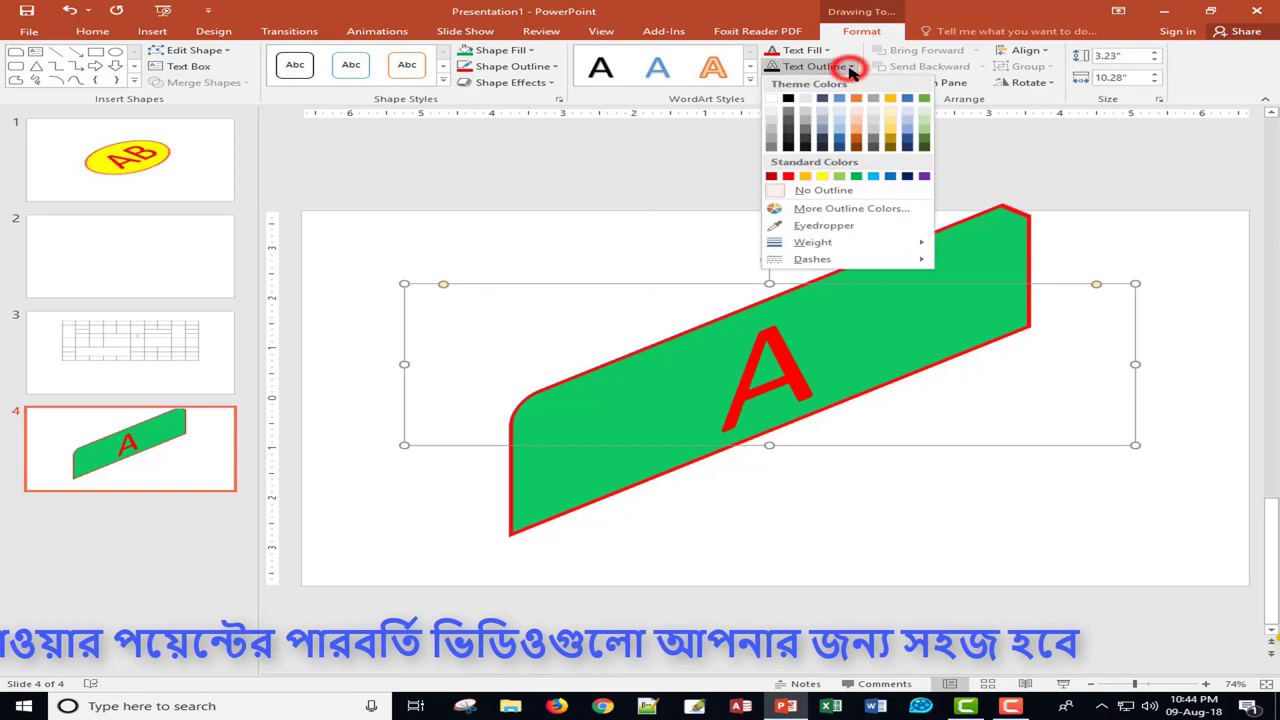
{"action": "left_click", "coordinate": [822, 177]}
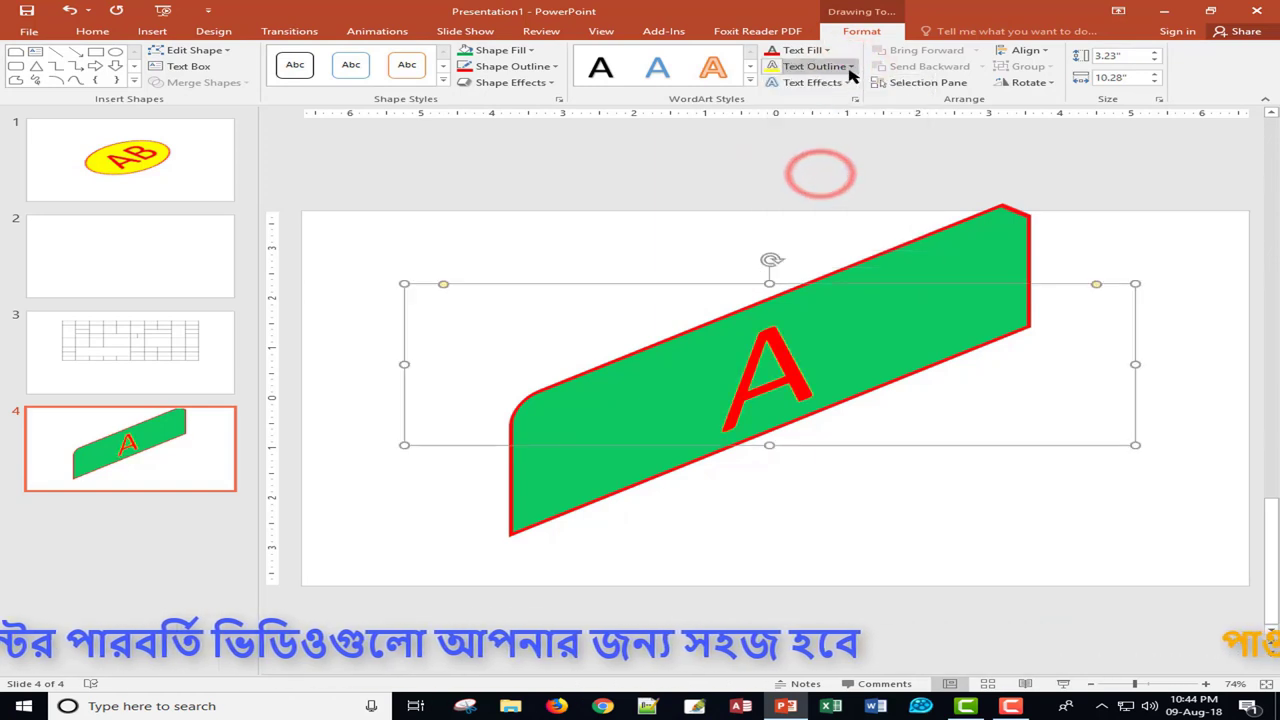
{"action": "left_click", "coordinate": [850, 67]}
{"action": "mouse_move", "coordinate": [840, 243]}
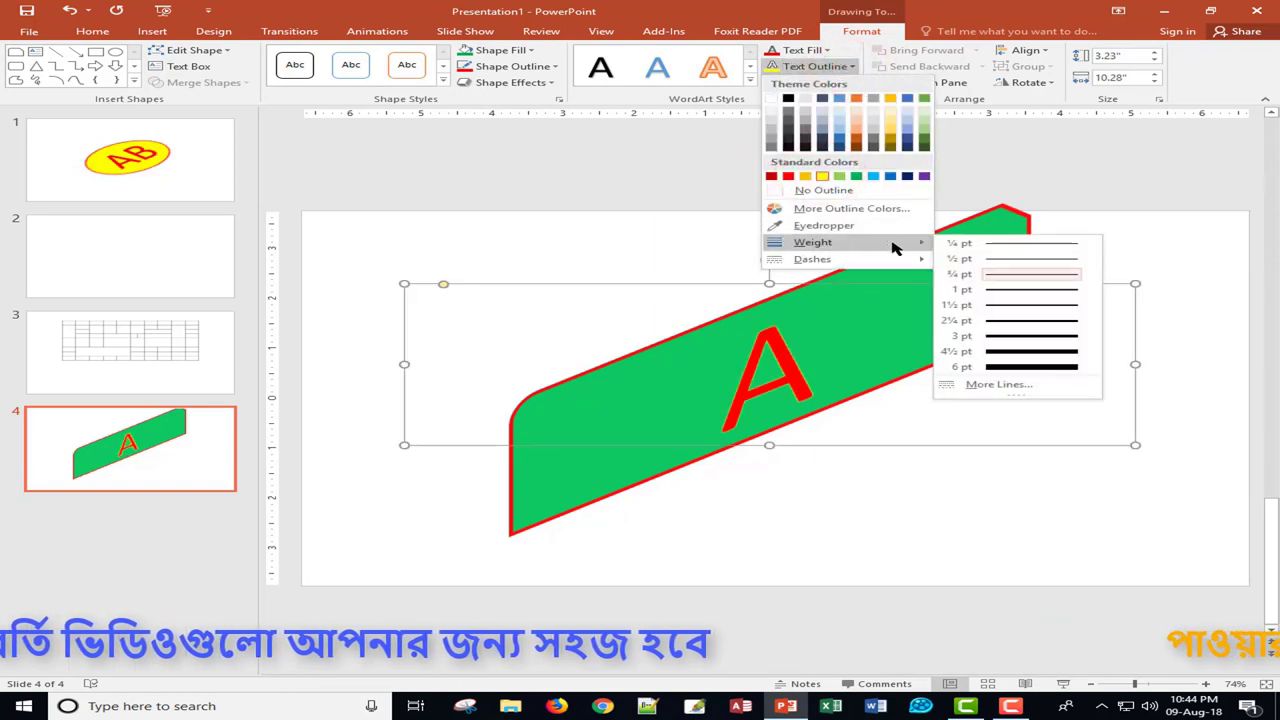
{"action": "left_click", "coordinate": [1018, 355]}
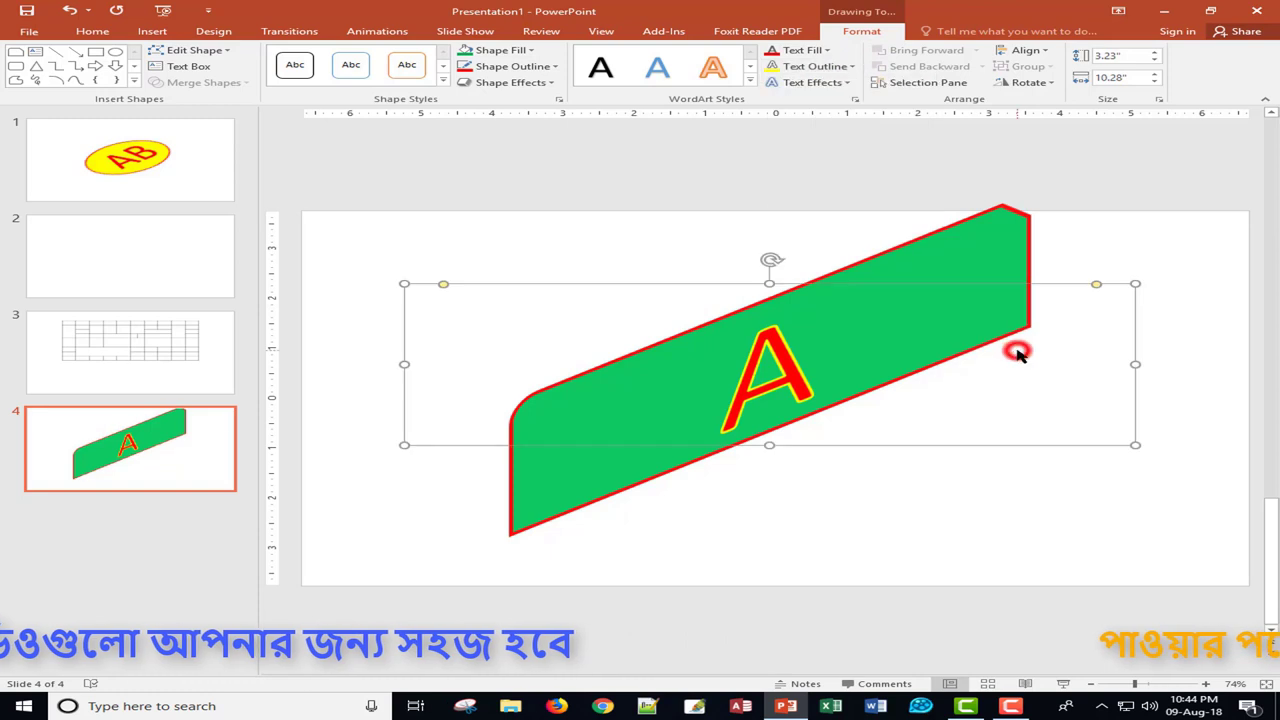
Apply a parallel 3-D rotation to the text and deselect the shape.
{"action": "left_click", "coordinate": [850, 83]}
{"action": "mouse_move", "coordinate": [840, 231]}
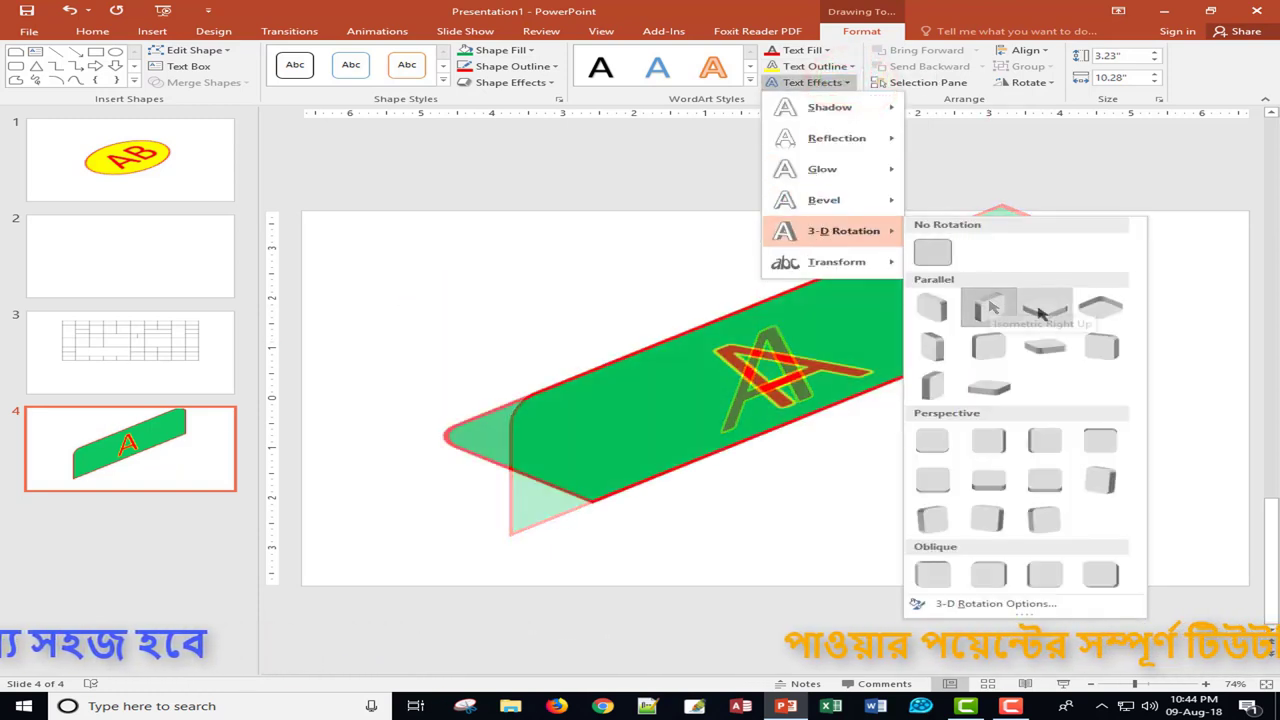
{"action": "left_click", "coordinate": [1032, 300]}
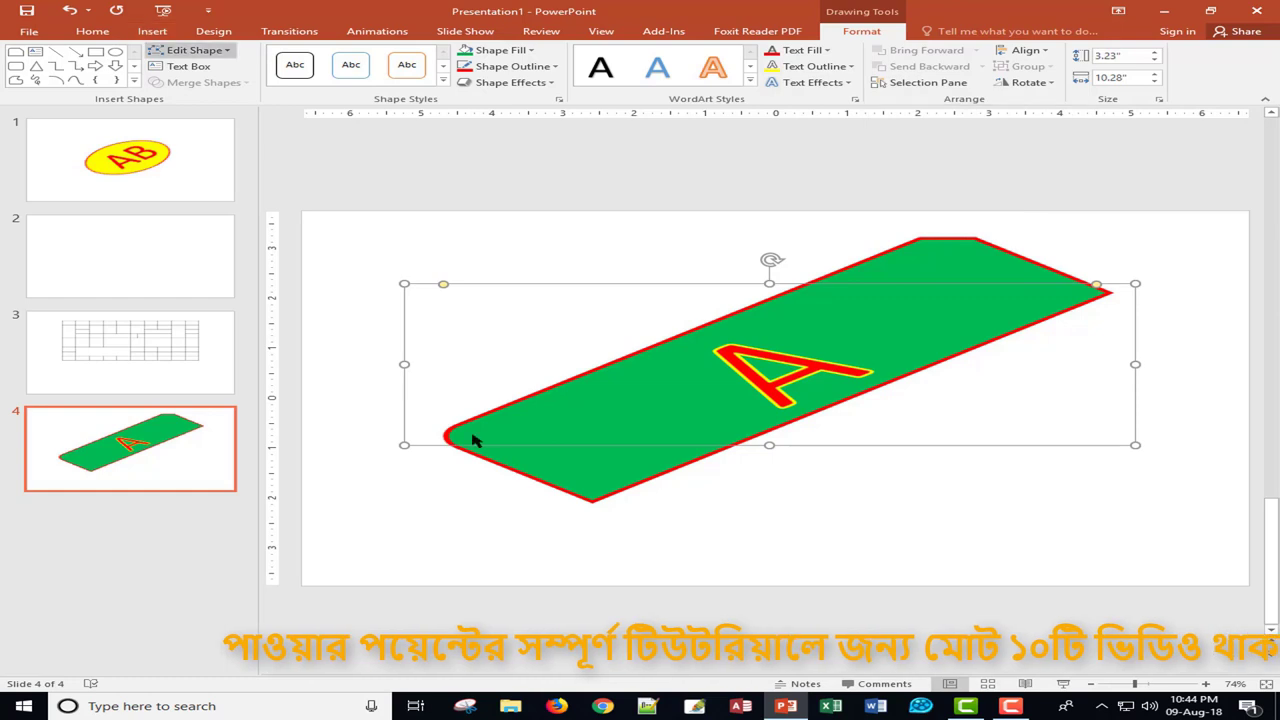
{"action": "left_click", "coordinate": [746, 541]}
{"action": "left_click", "coordinate": [152, 32]}
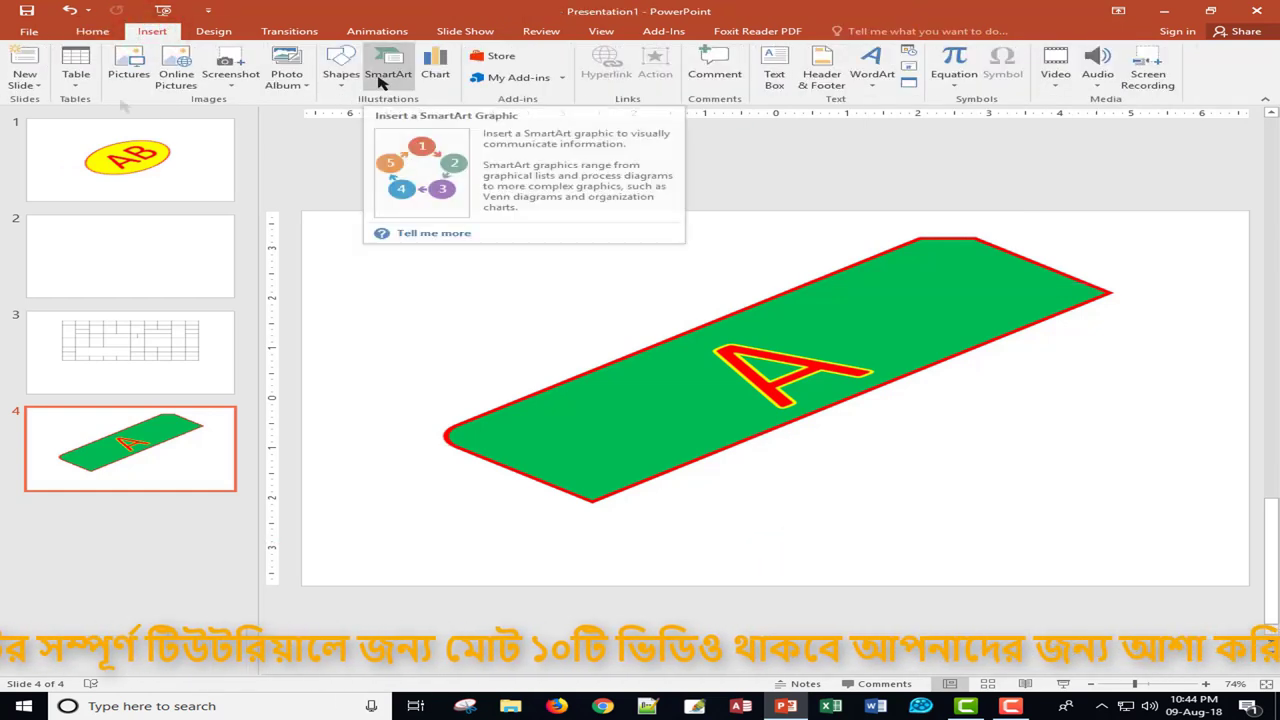
Add a new blank slide 5 and open the SmartArt picture layouts.
{"action": "left_click", "coordinate": [24, 80]}
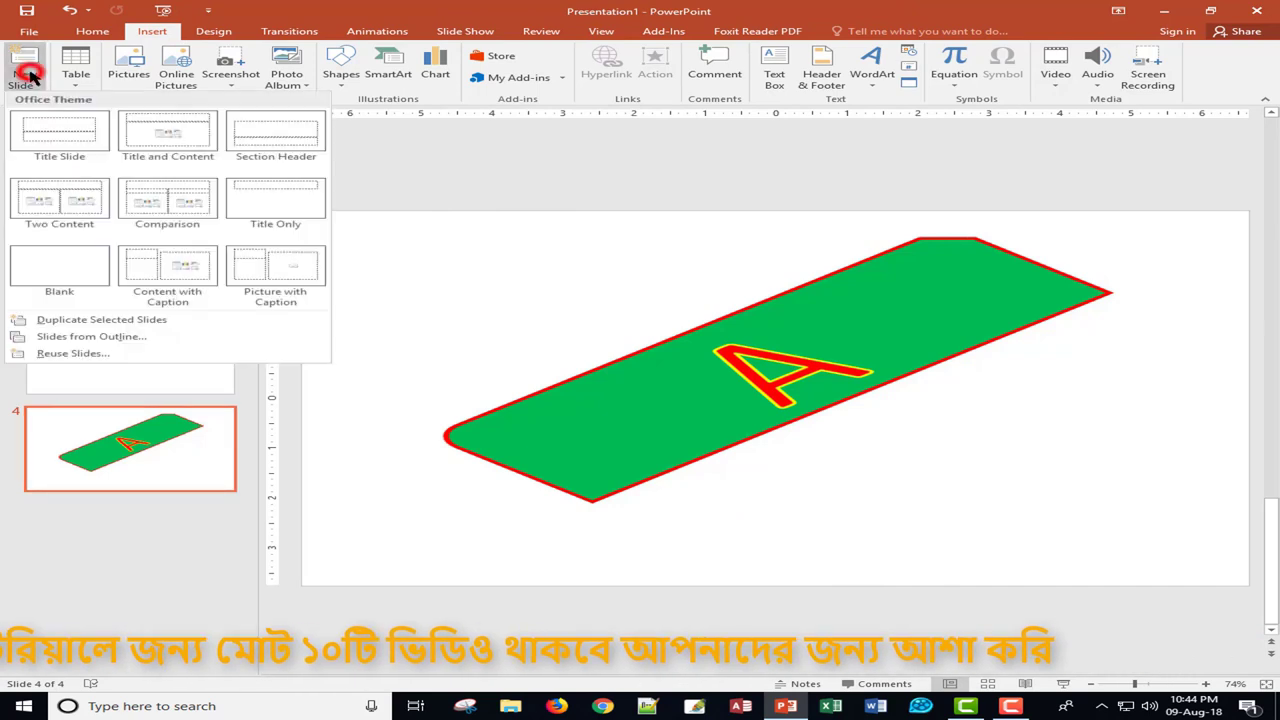
{"action": "left_click", "coordinate": [58, 277]}
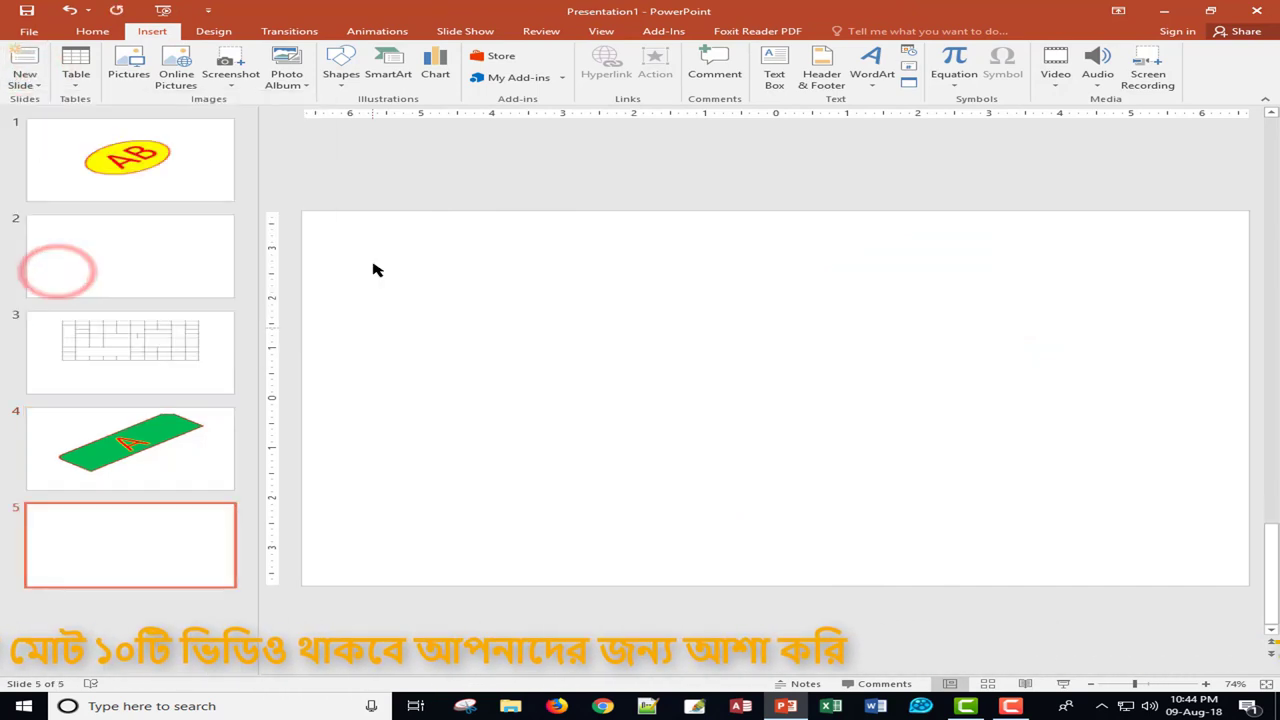
{"action": "left_click", "coordinate": [388, 62]}
{"action": "left_click_drag", "start_coordinate": [637, 218], "coordinate": [752, 196]}
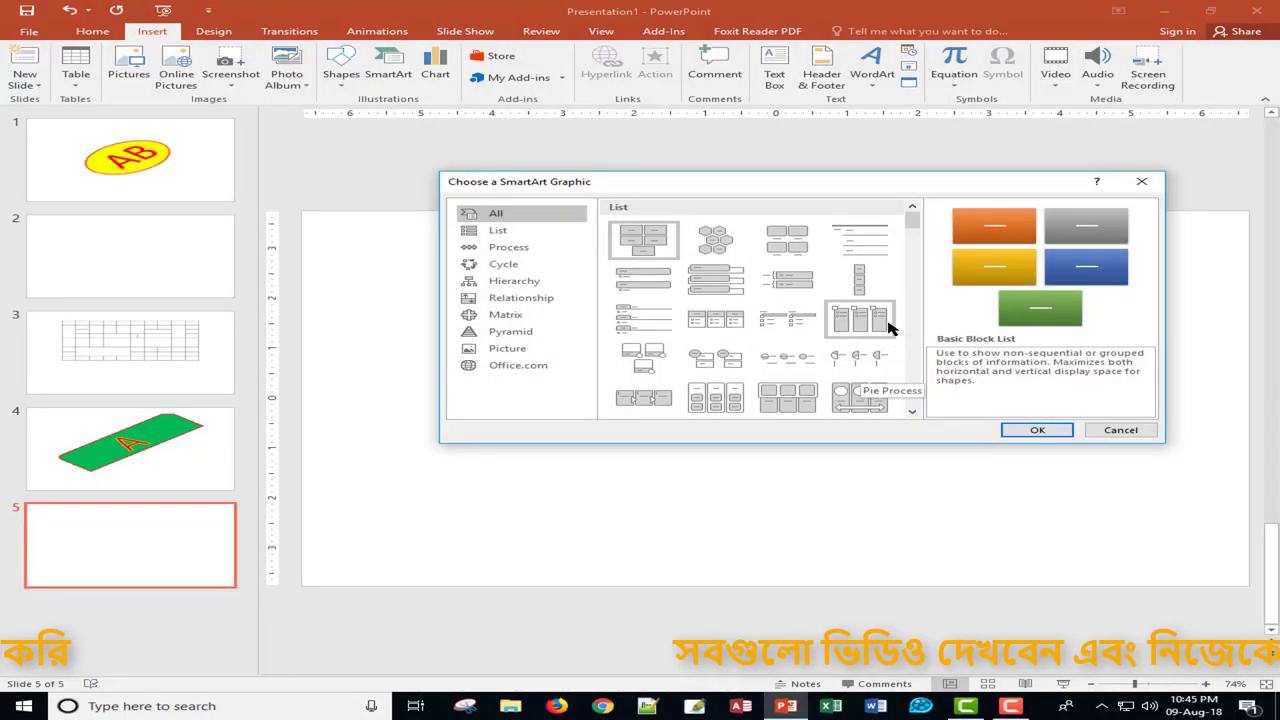
{"action": "scroll", "coordinate": [860, 320], "scroll_direction": "down", "scroll_amount": 3}
{"action": "scroll", "coordinate": [884, 328], "scroll_direction": "down", "scroll_amount": 10}
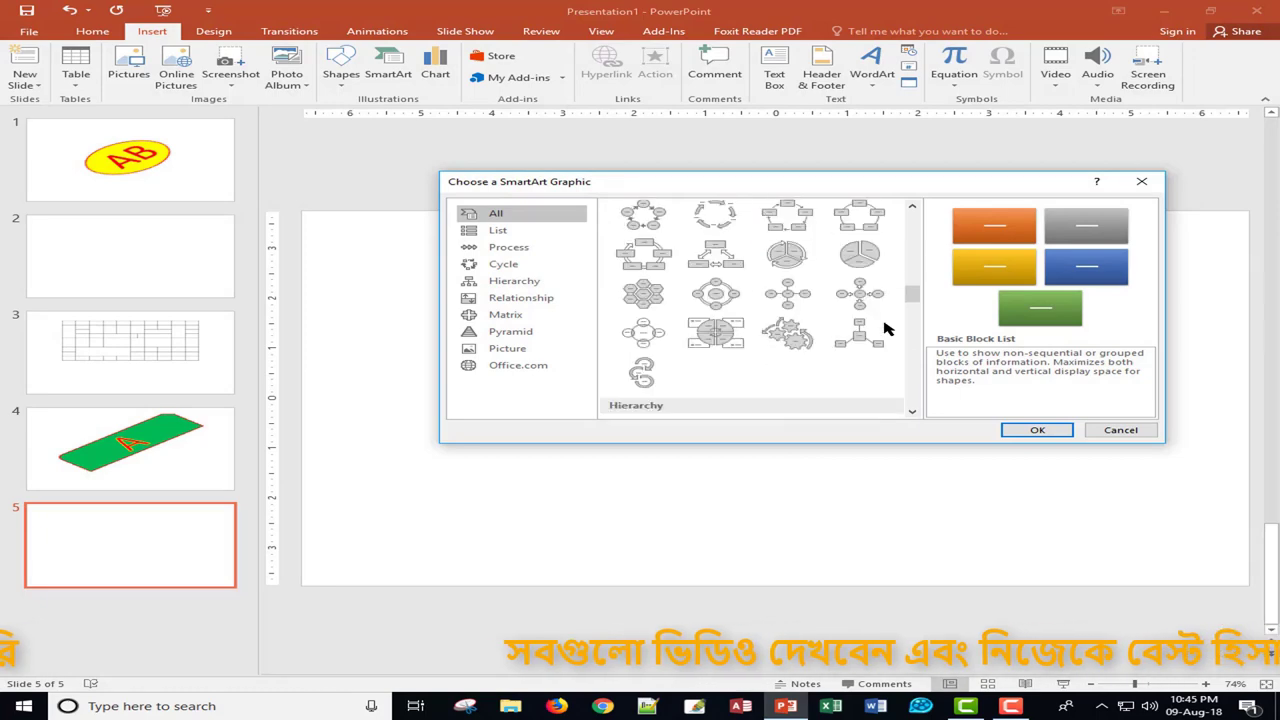
{"action": "scroll", "coordinate": [884, 328], "scroll_direction": "down", "scroll_amount": 10}
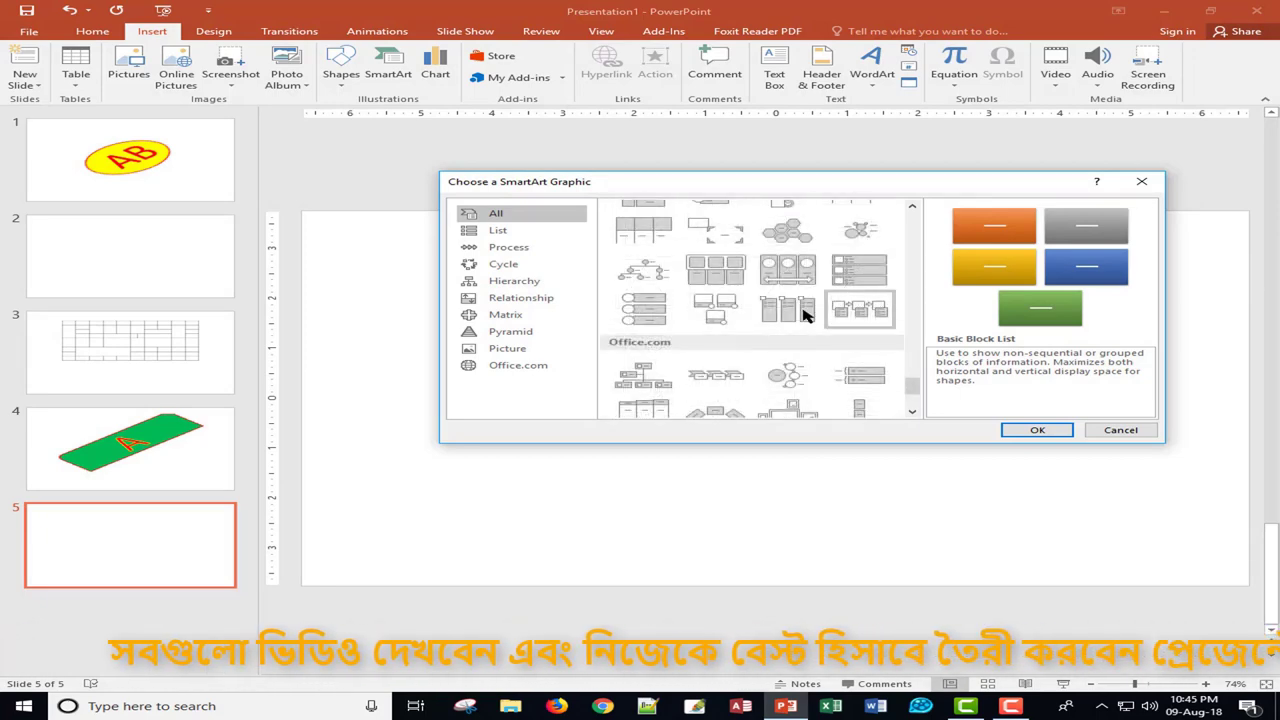
Preview several picture layouts and insert the Picture Frame SmartArt on slide 5.
{"action": "left_click", "coordinate": [787, 310]}
{"action": "left_click", "coordinate": [789, 270]}
{"action": "left_click", "coordinate": [715, 268]}
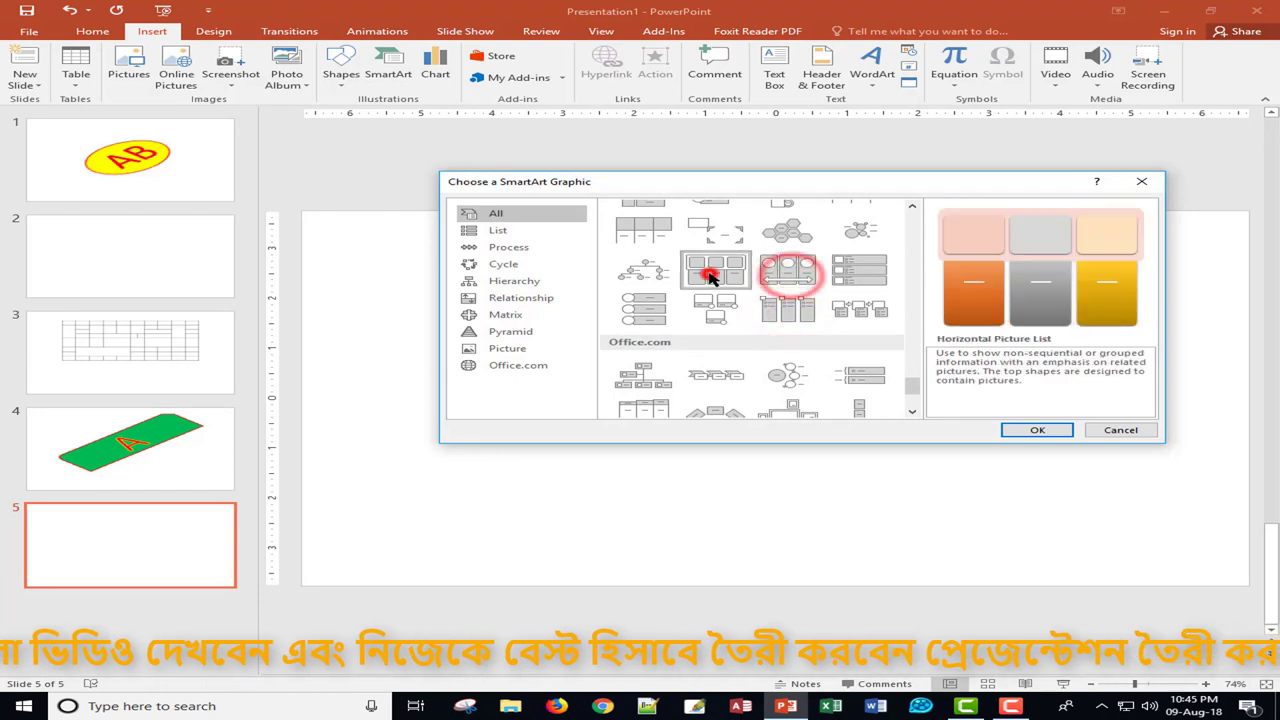
{"action": "left_click", "coordinate": [643, 230]}
{"action": "left_click", "coordinate": [643, 375]}
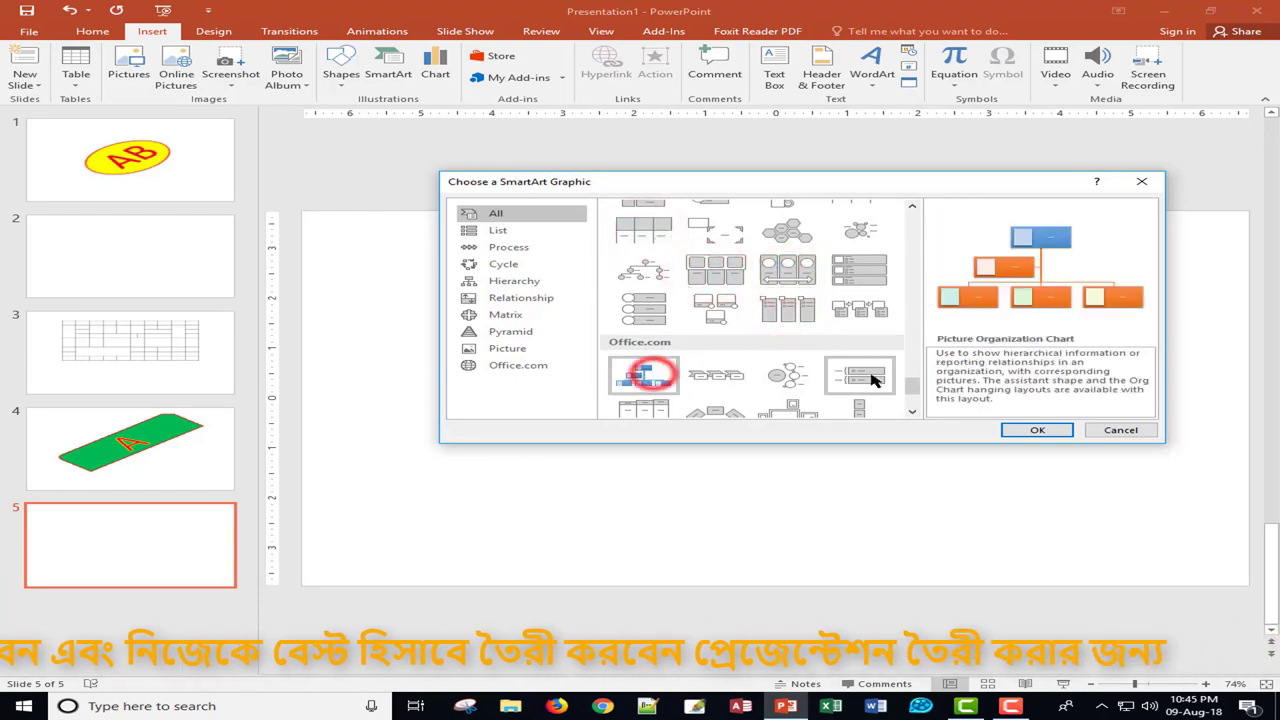
{"action": "left_click", "coordinate": [862, 375]}
{"action": "scroll", "coordinate": [865, 377], "scroll_direction": "down", "scroll_amount": 2}
{"action": "left_click", "coordinate": [787, 352]}
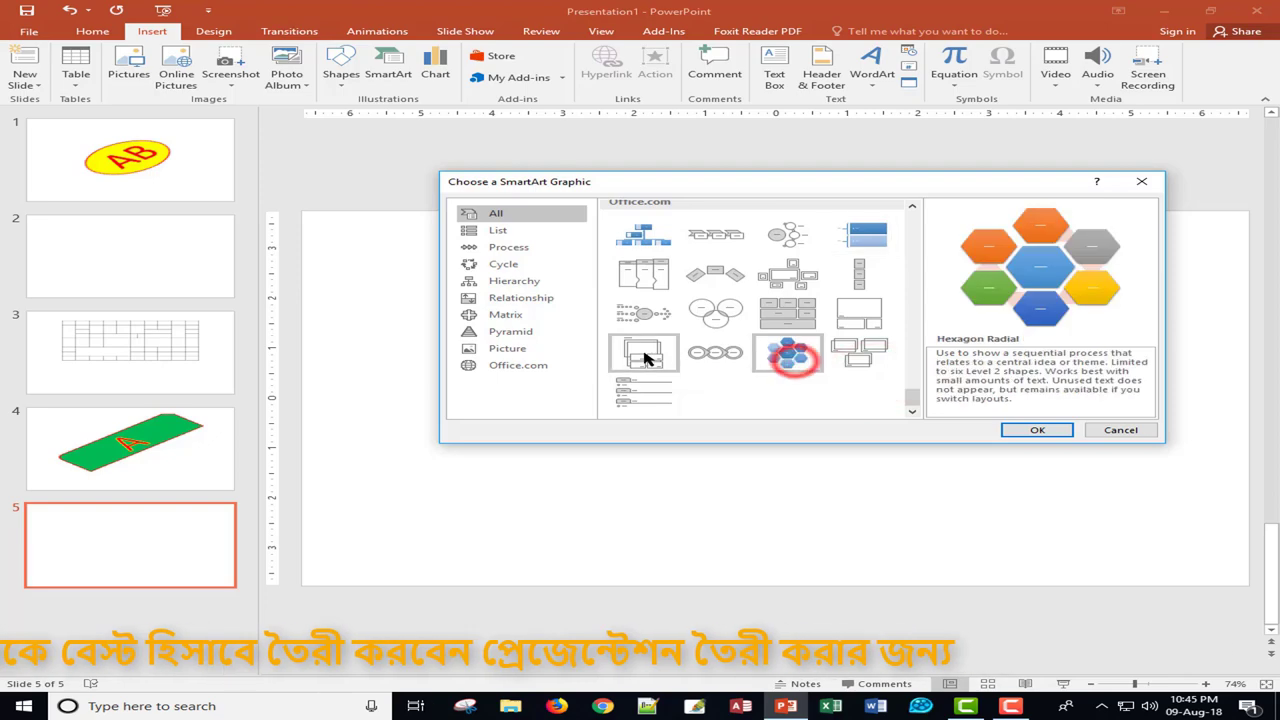
{"action": "left_click", "coordinate": [643, 352]}
{"action": "left_click", "coordinate": [628, 398]}
{"action": "left_click", "coordinate": [859, 352]}
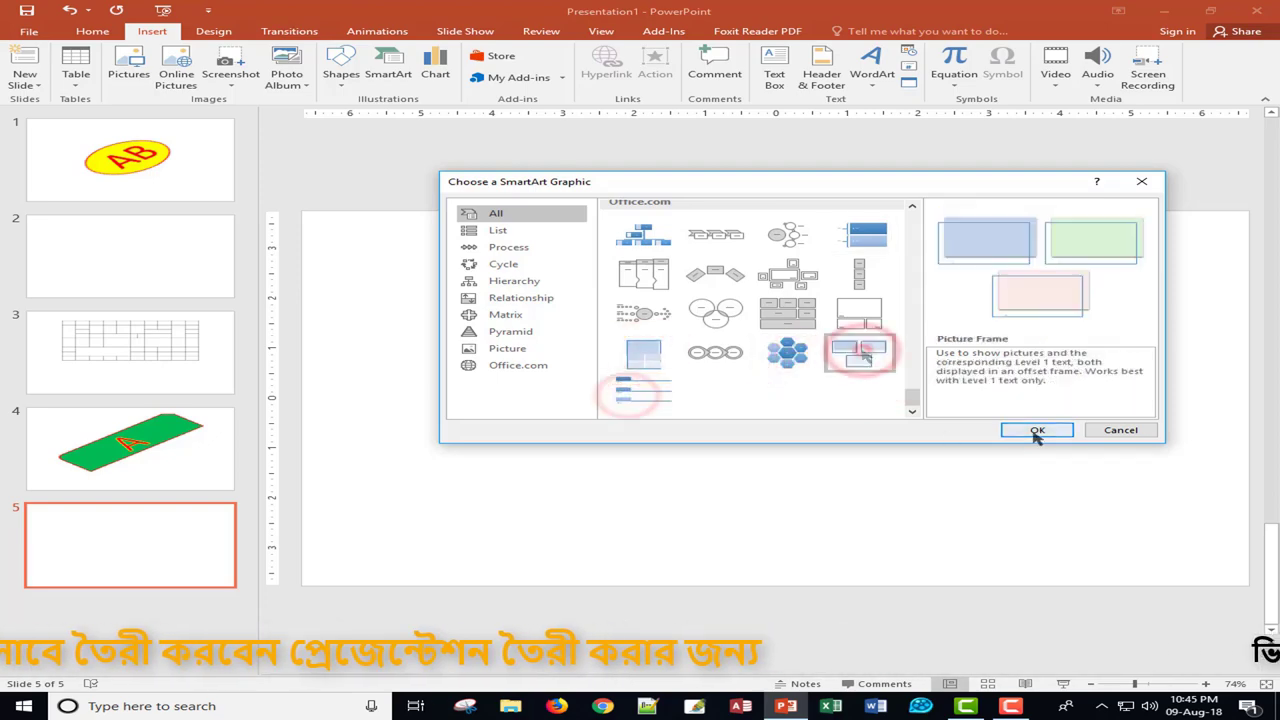
{"action": "left_click", "coordinate": [1037, 430]}
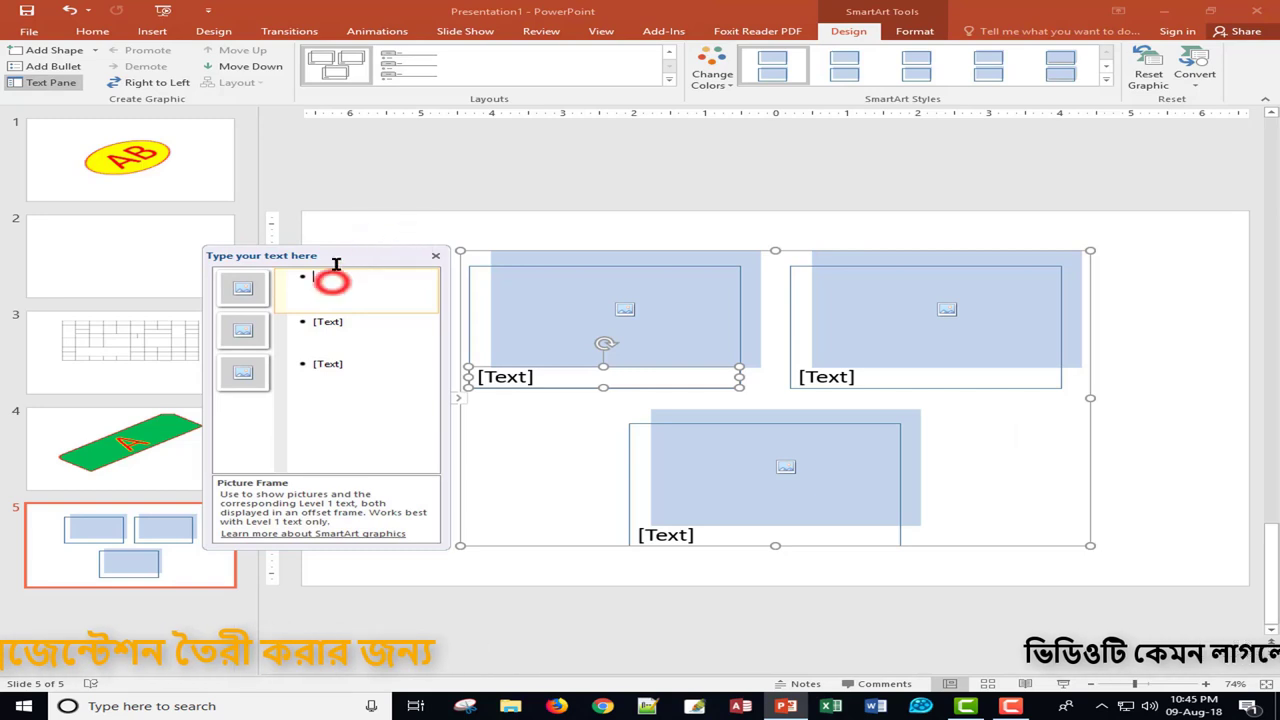
Move the text pane, click into two frame captions, then close the pane.
{"action": "left_click_drag", "start_coordinate": [230, 256], "coordinate": [268, 247]}
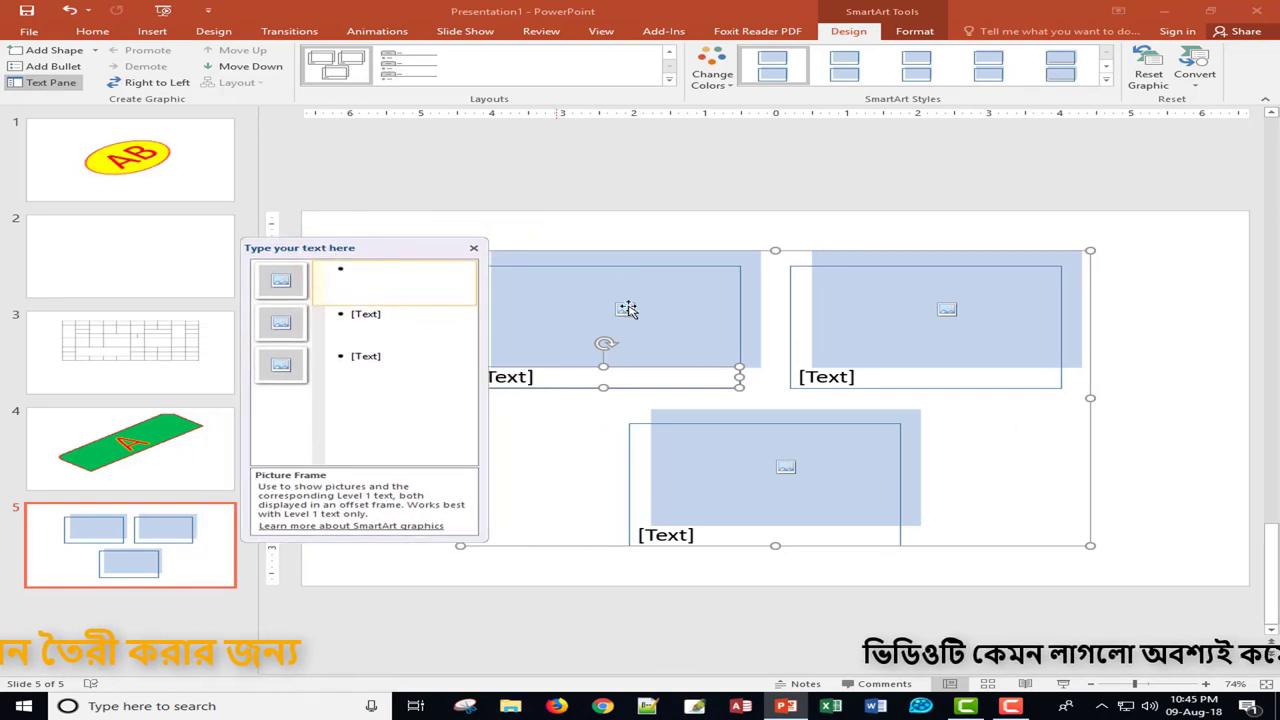
{"action": "left_click", "coordinate": [373, 318]}
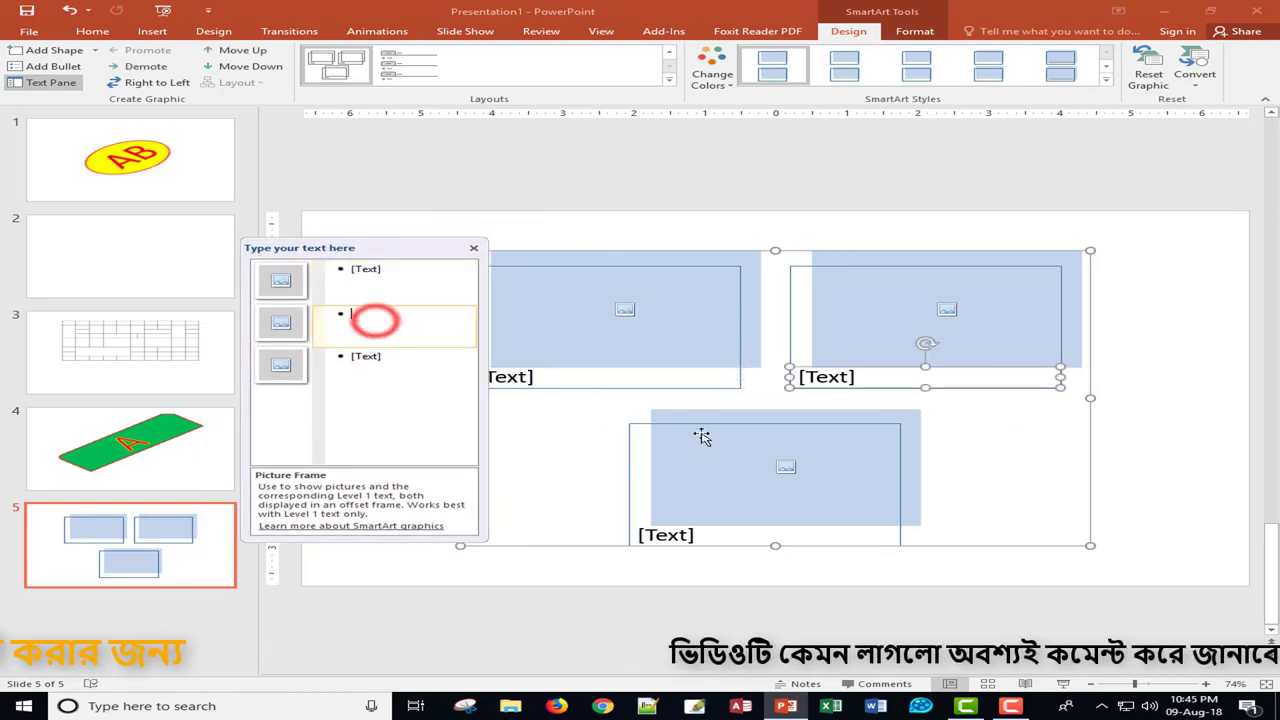
{"action": "left_click", "coordinate": [368, 365]}
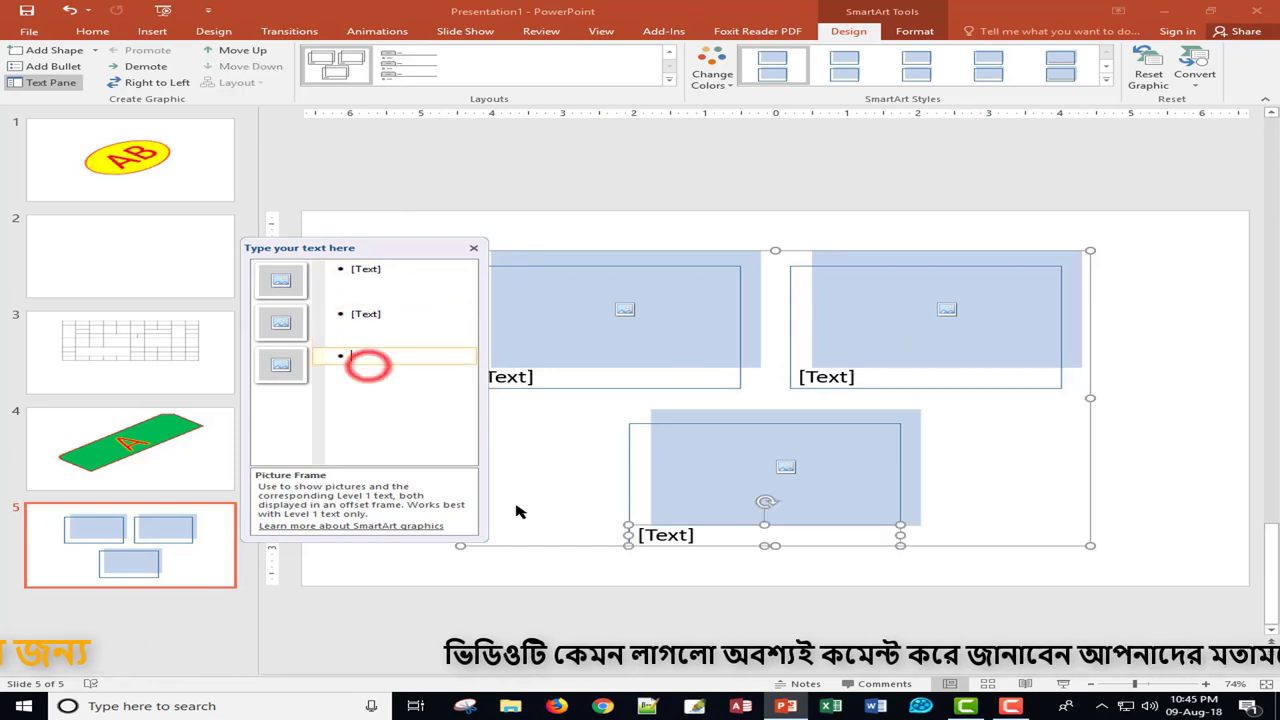
{"action": "left_click", "coordinate": [473, 246]}
{"action": "left_click", "coordinate": [1105, 79]}
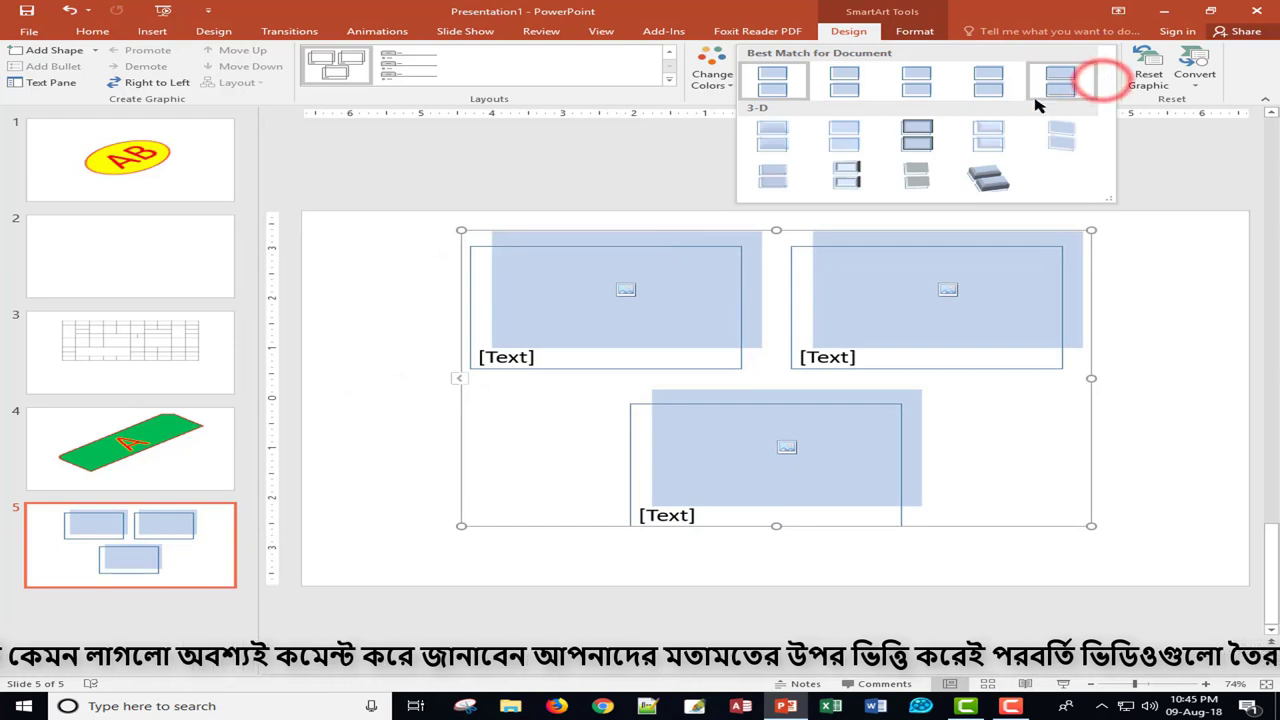
Apply a 3-D SmartArt style and a Colorful colour scheme to the Picture Frame frames.
{"action": "left_click", "coordinate": [988, 178]}
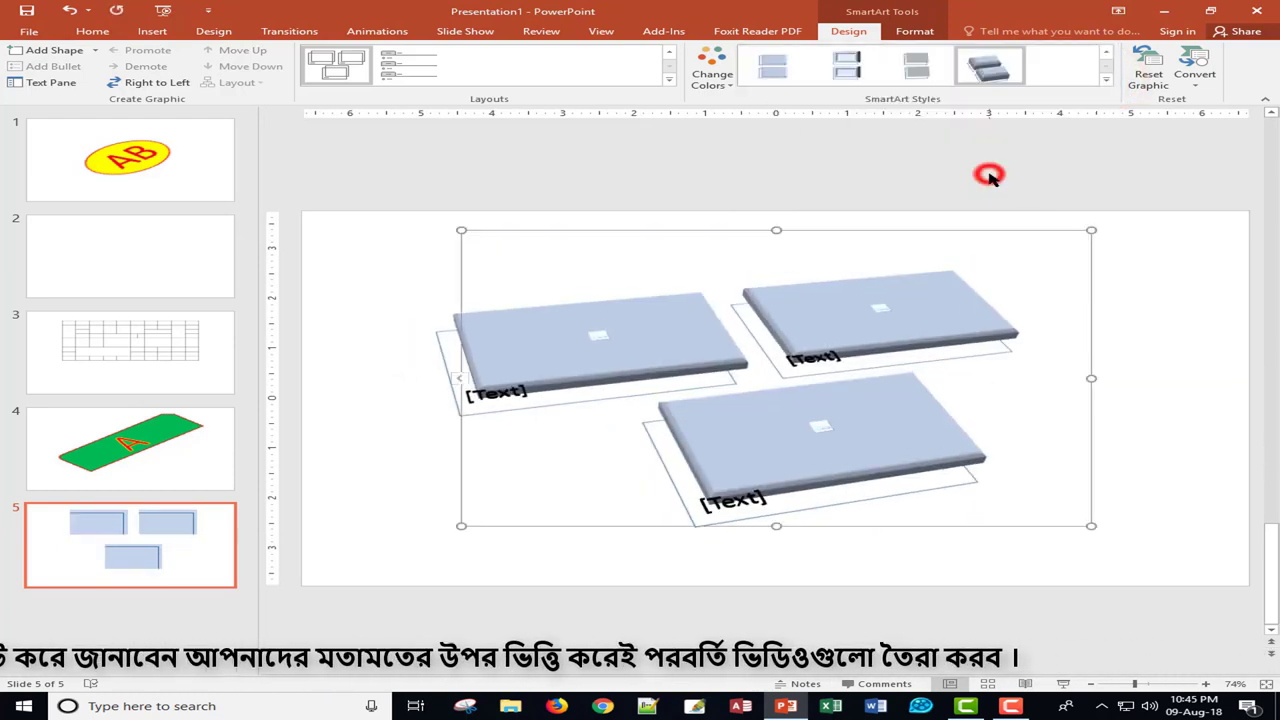
{"action": "left_click", "coordinate": [720, 78]}
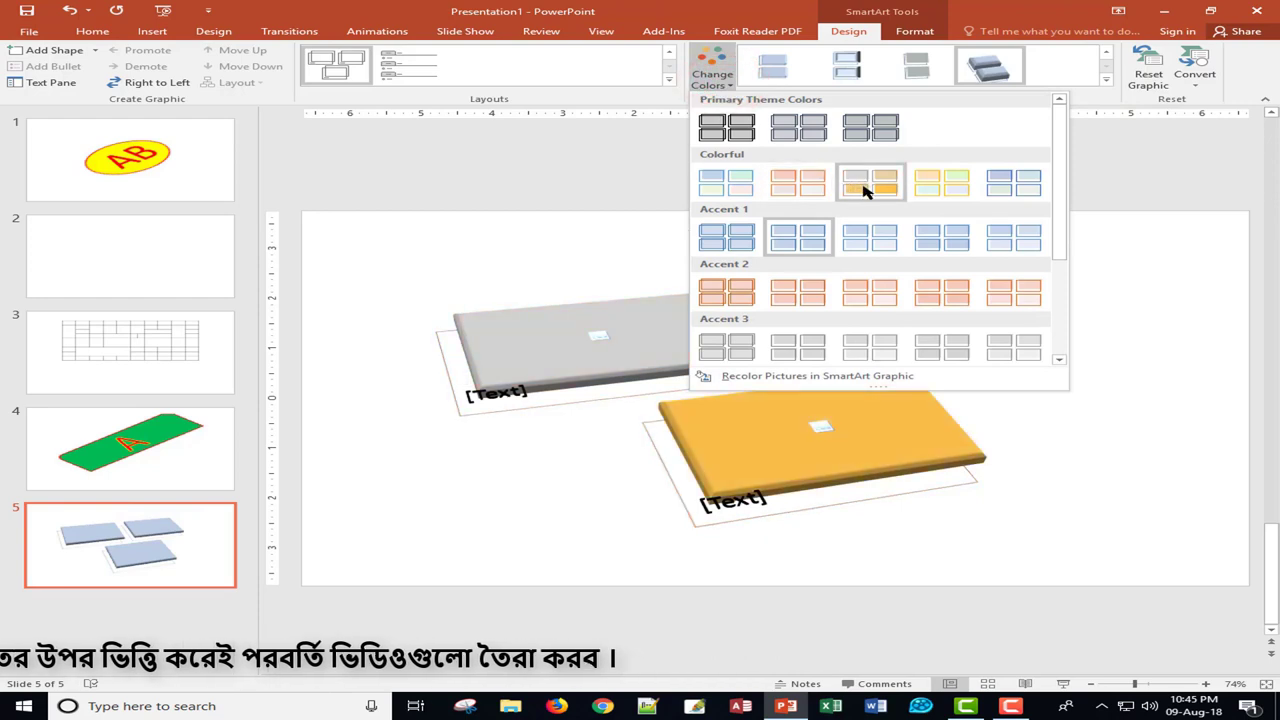
{"action": "left_click", "coordinate": [860, 184]}
Reselect the SmartArt, look at its Convert options, and move to the Format tab.
{"action": "left_click", "coordinate": [1193, 345]}
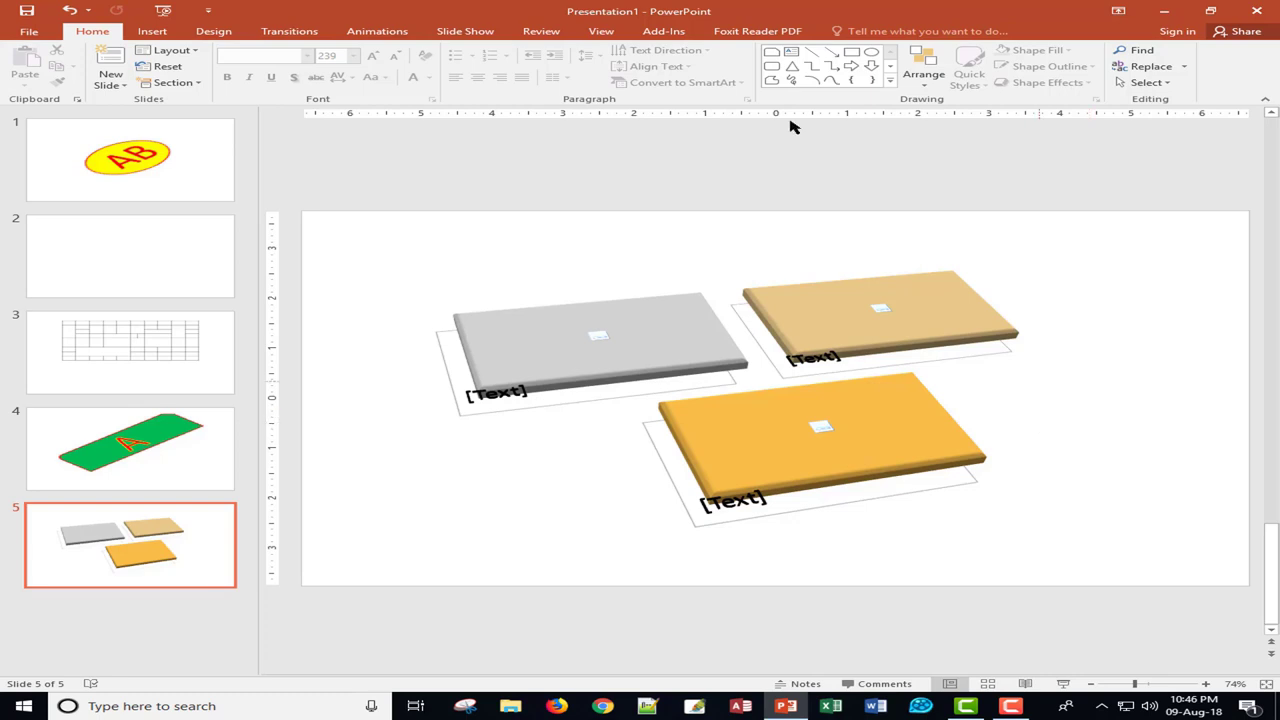
{"action": "left_click", "coordinate": [691, 289]}
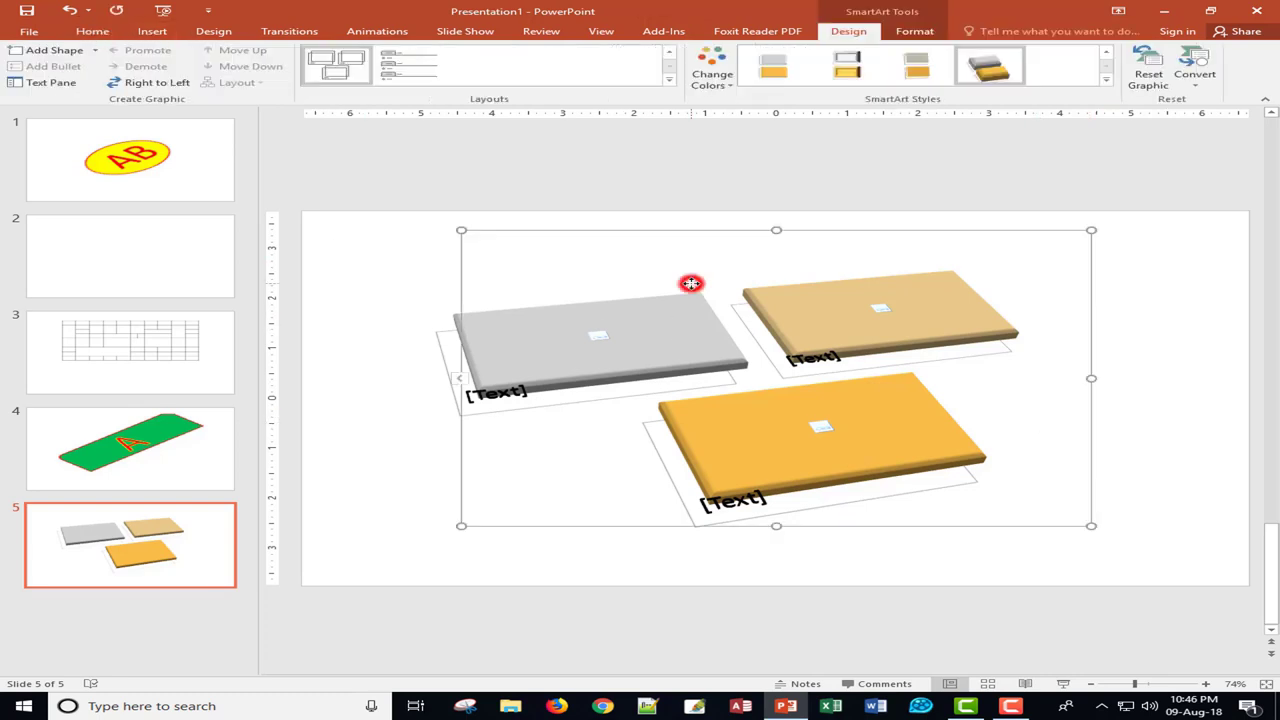
{"action": "left_click", "coordinate": [1195, 75]}
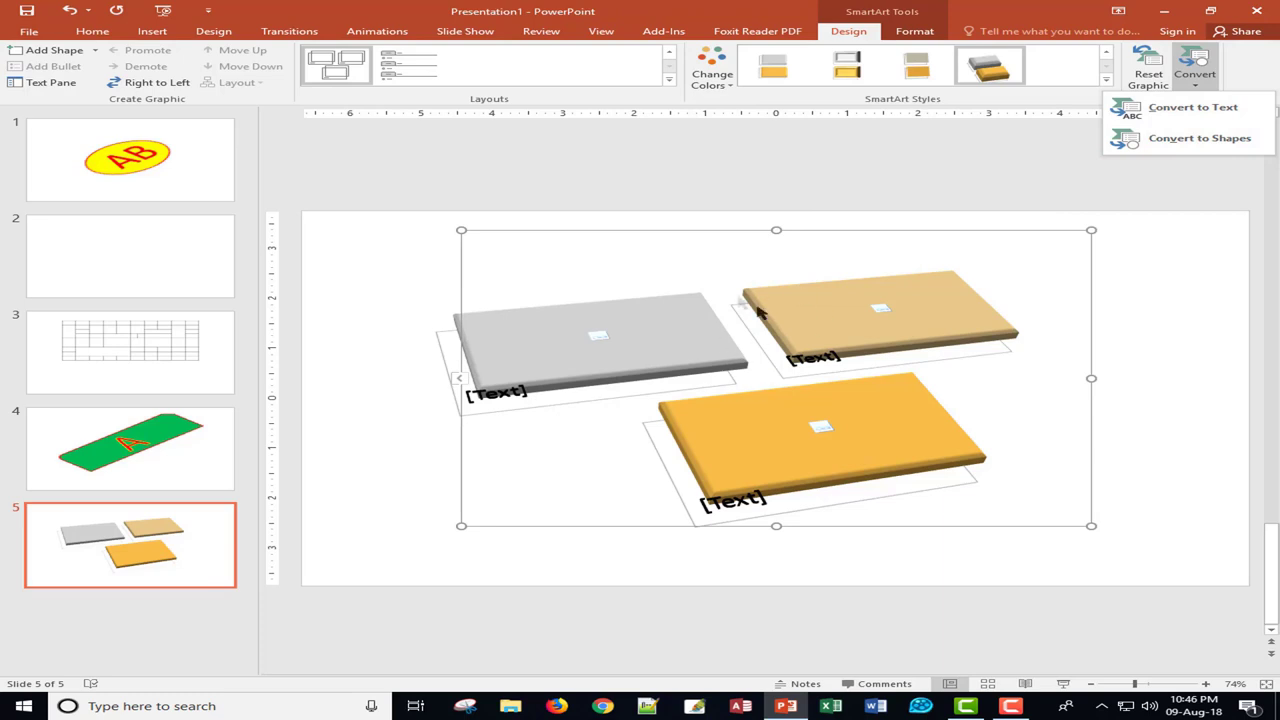
{"action": "left_click", "coordinate": [912, 31]}
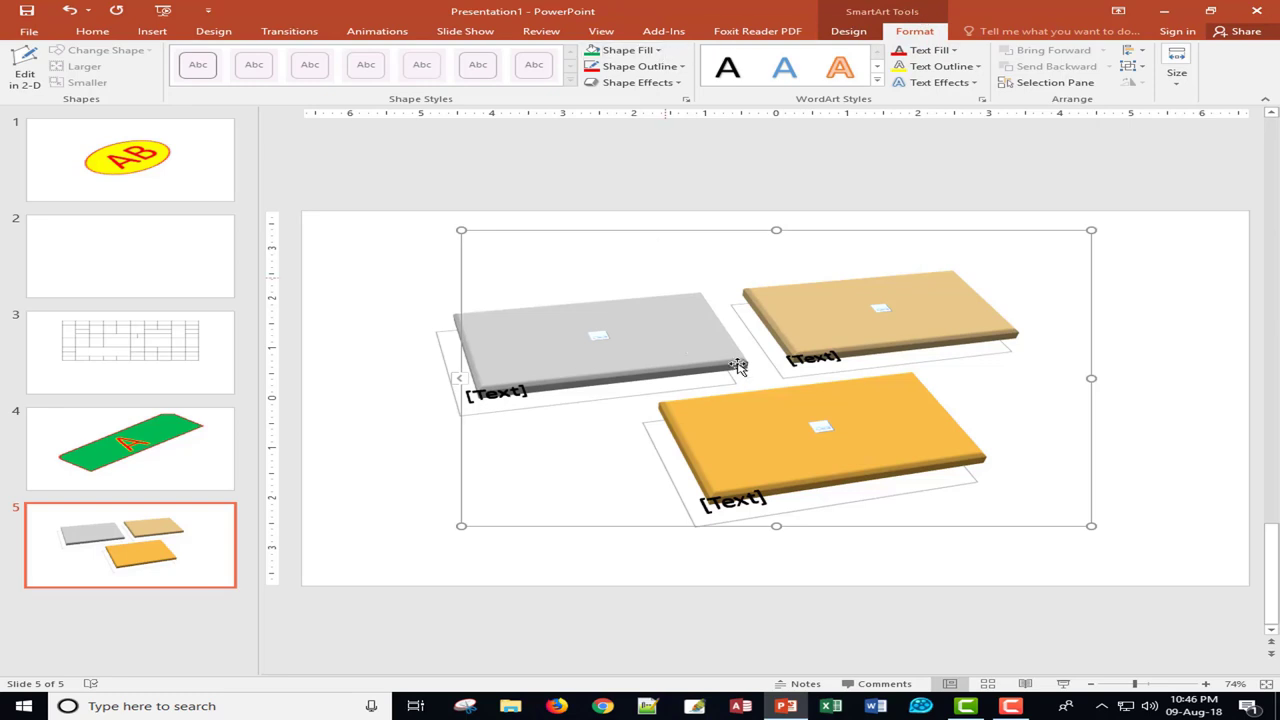
Look through the SmartArt's shape fill and outline colours, leaving both unchanged.
{"action": "left_click", "coordinate": [662, 52]}
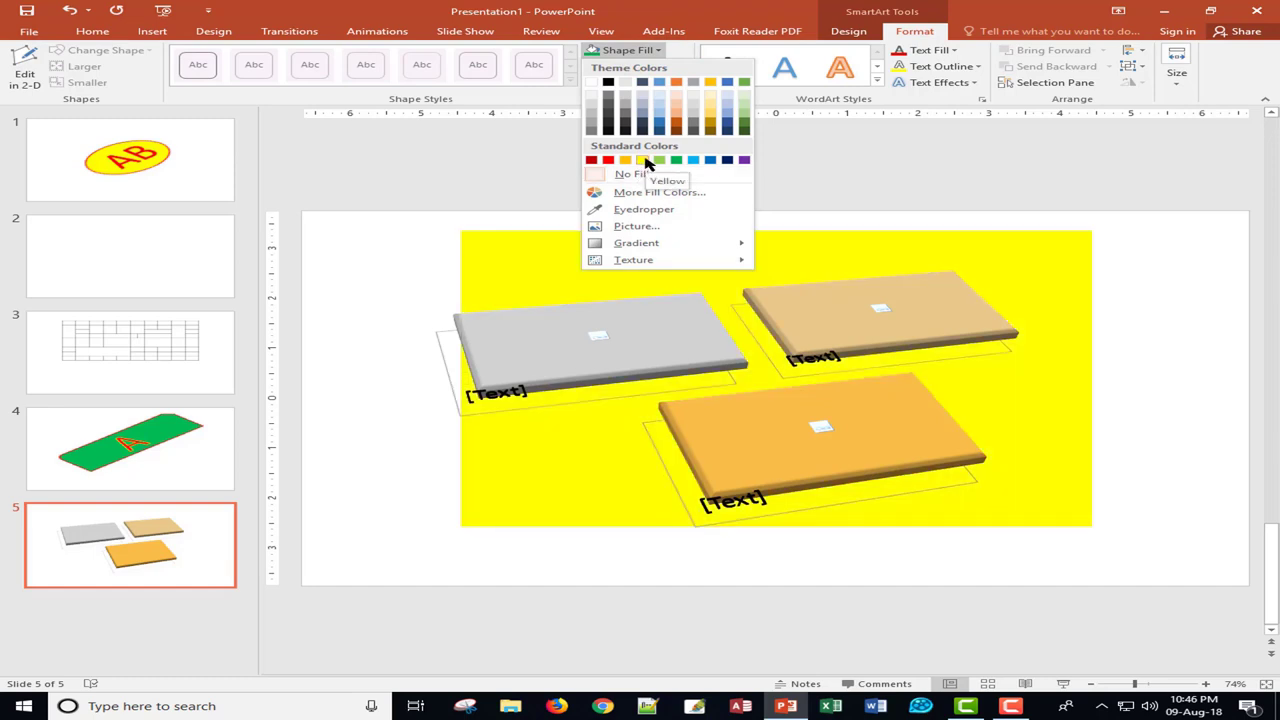
{"action": "left_click", "coordinate": [688, 15]}
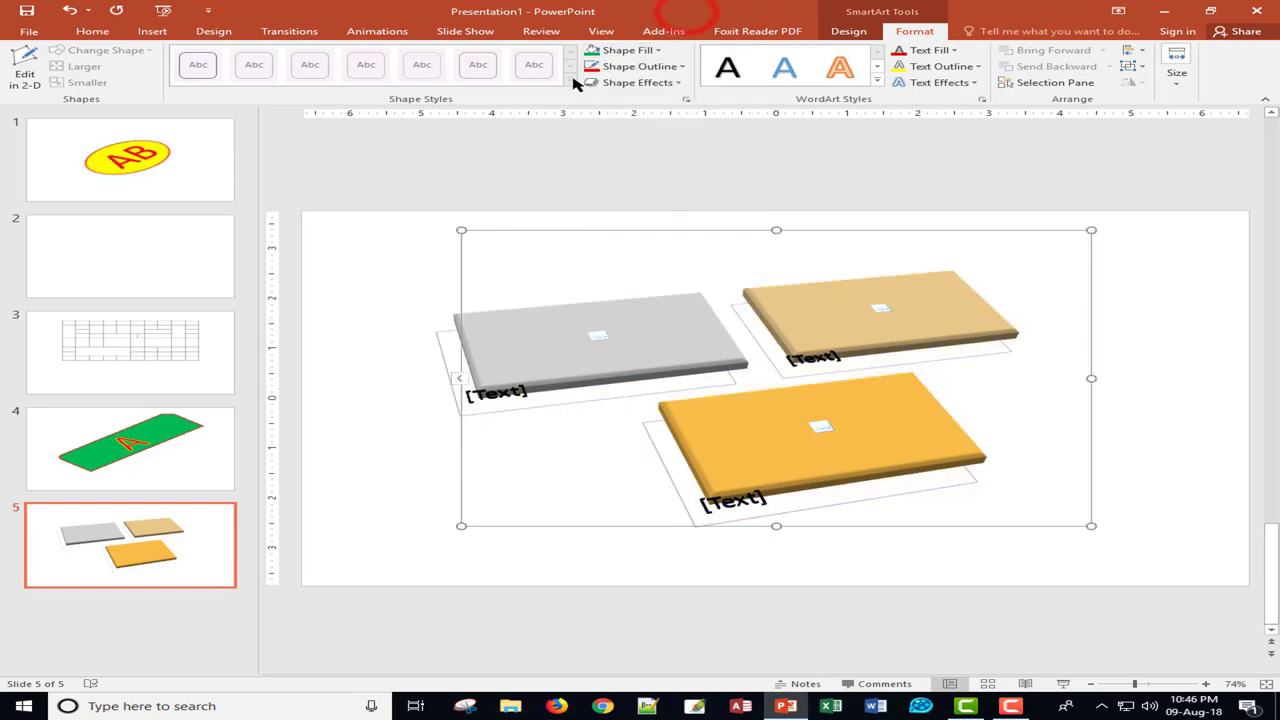
{"action": "left_click", "coordinate": [680, 66]}
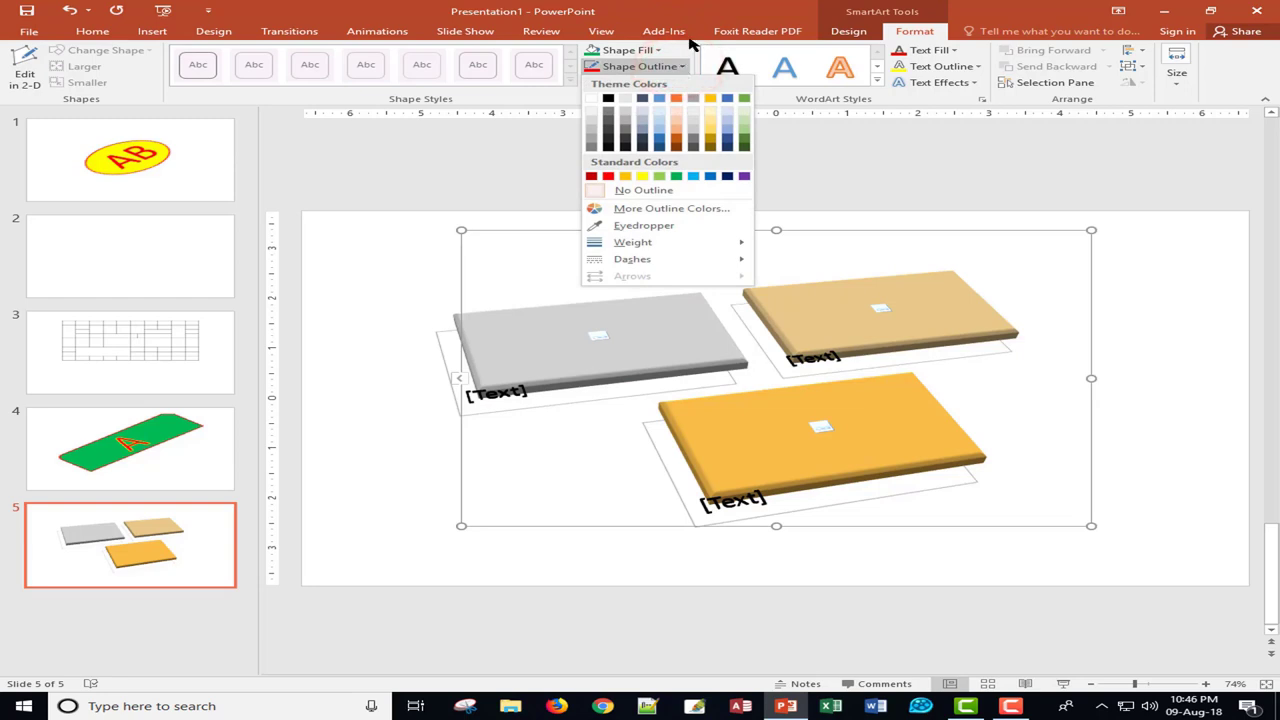
{"action": "left_click", "coordinate": [686, 20]}
Give the picture frames a parallel 3-D rotation shape effect.
{"action": "left_click", "coordinate": [680, 82]}
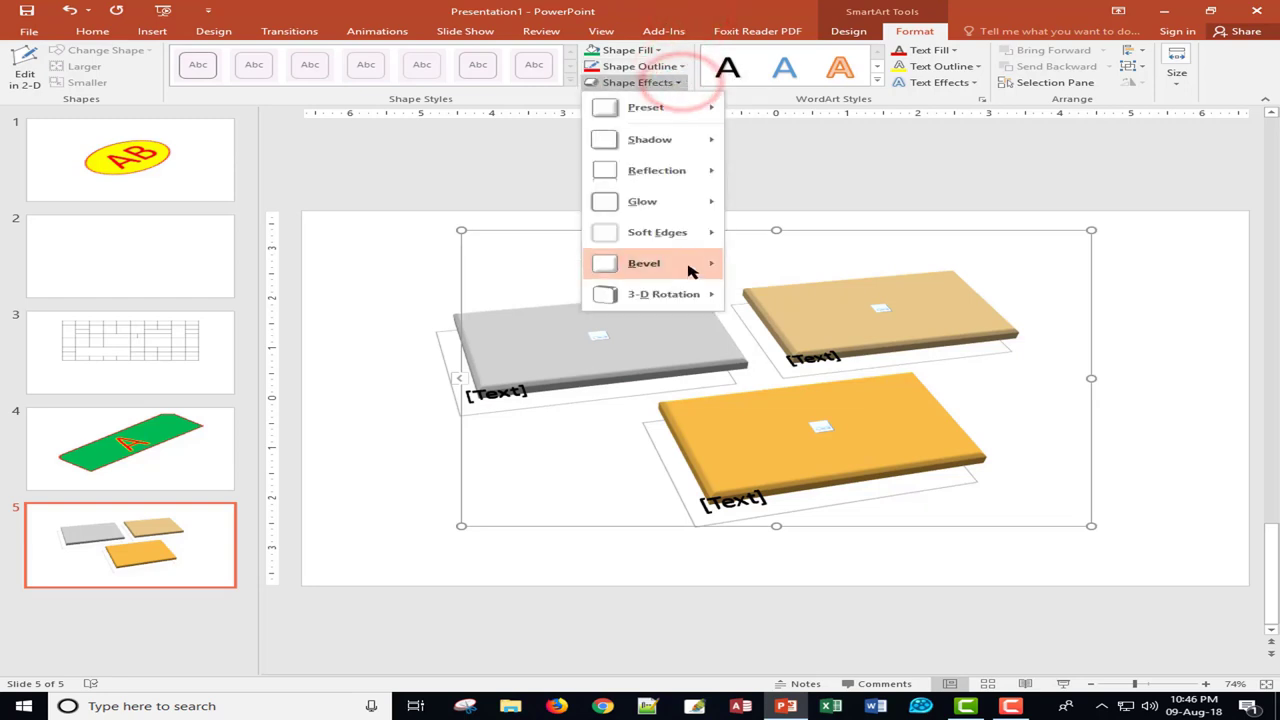
{"action": "mouse_move", "coordinate": [688, 294]}
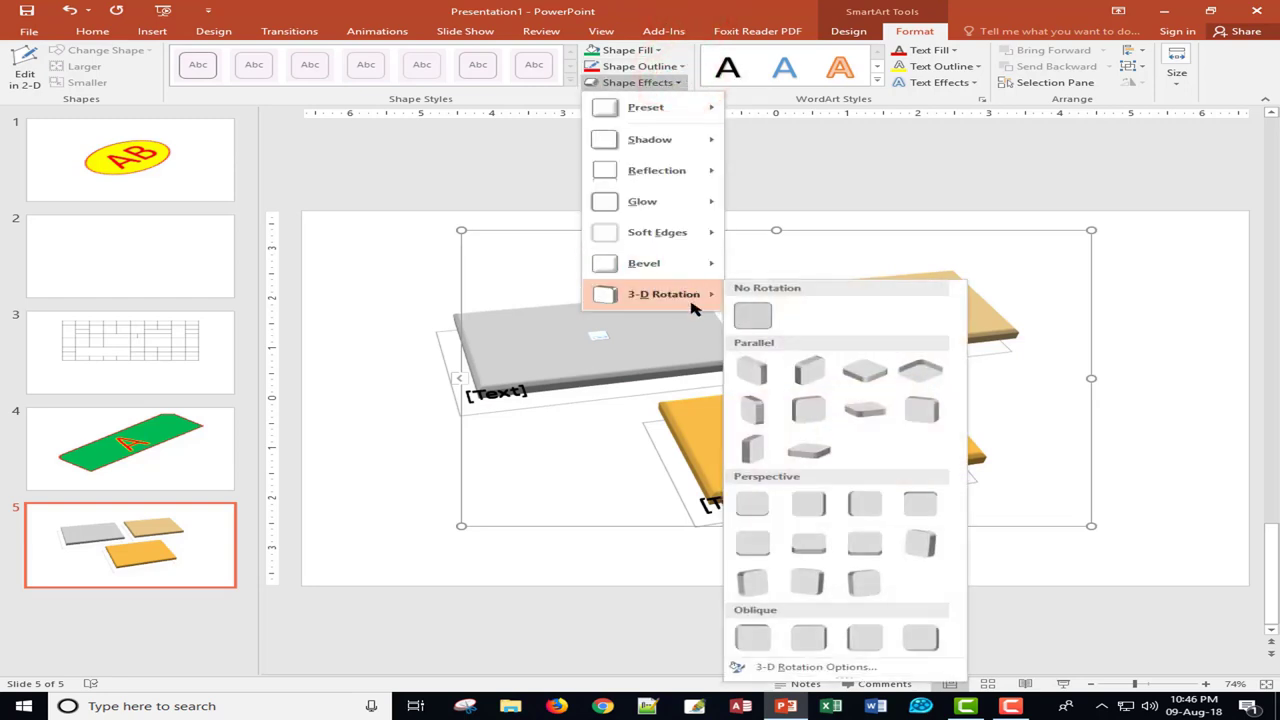
{"action": "left_click", "coordinate": [865, 372]}
Browse the WordArt styles and text fill colours without applying any, then go to Insert.
{"action": "left_click", "coordinate": [877, 82]}
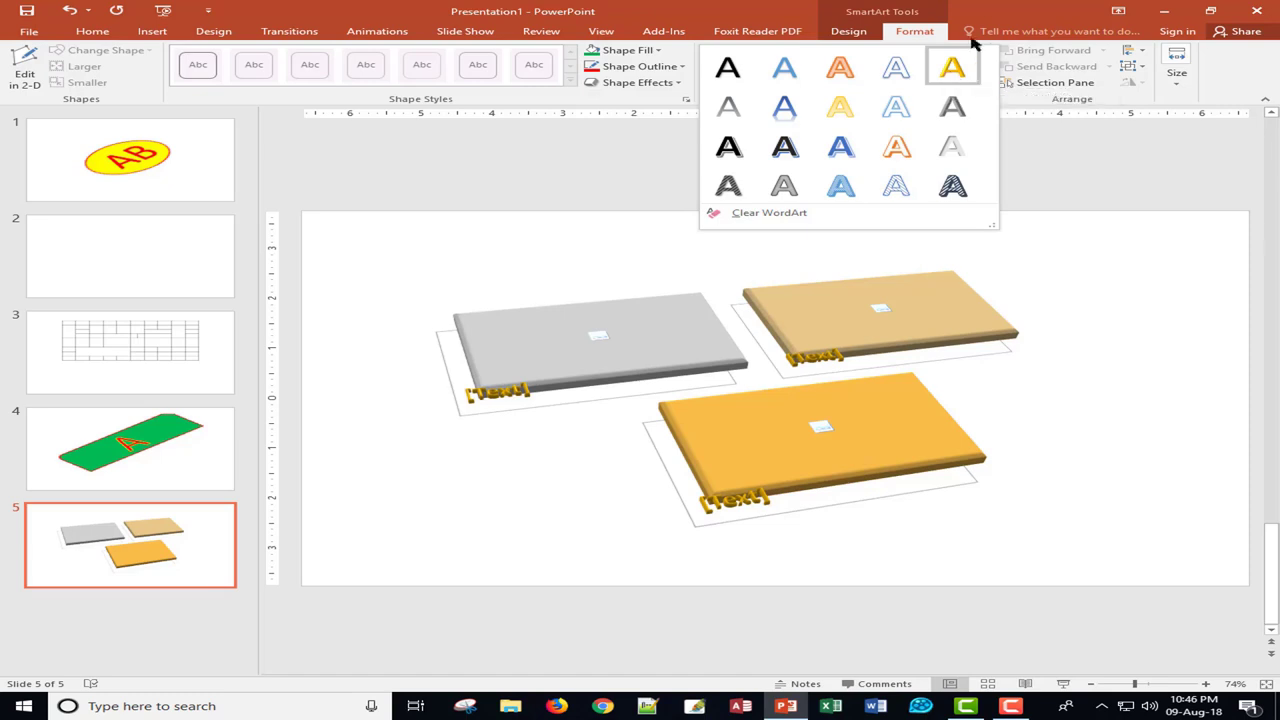
{"action": "key", "text": "Escape"}
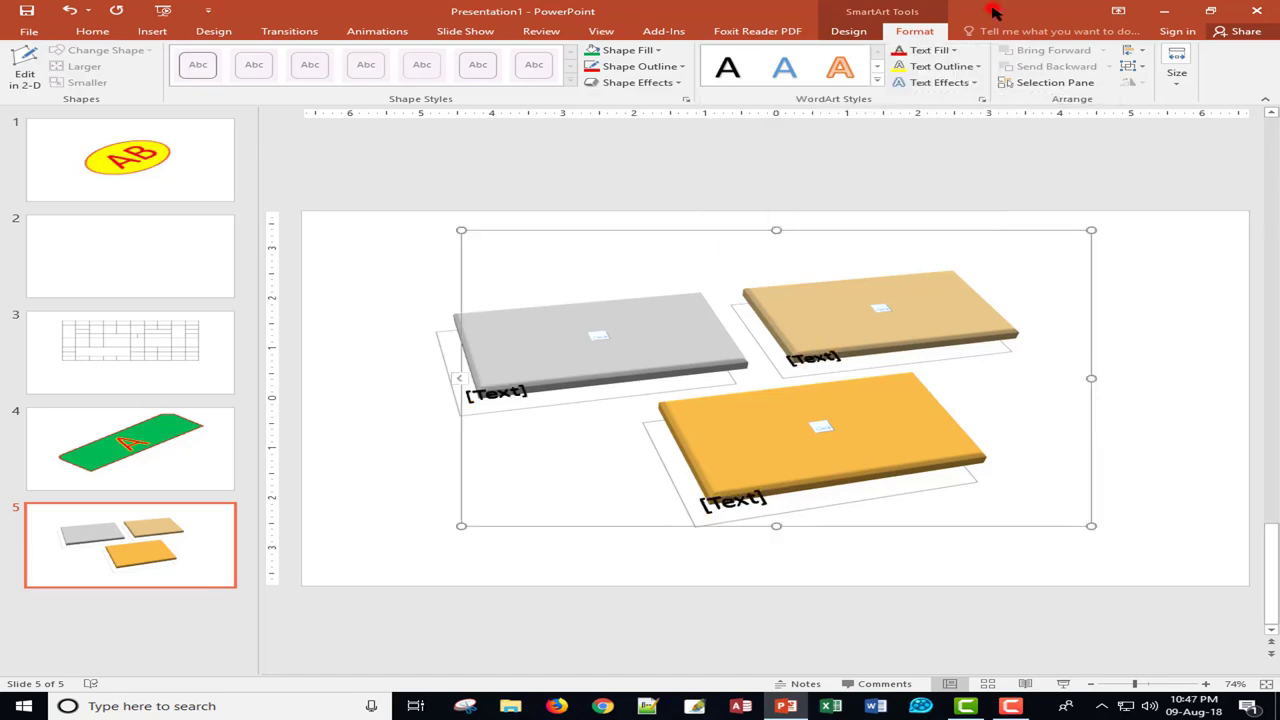
{"action": "left_click", "coordinate": [955, 50]}
{"action": "left_click", "coordinate": [980, 12]}
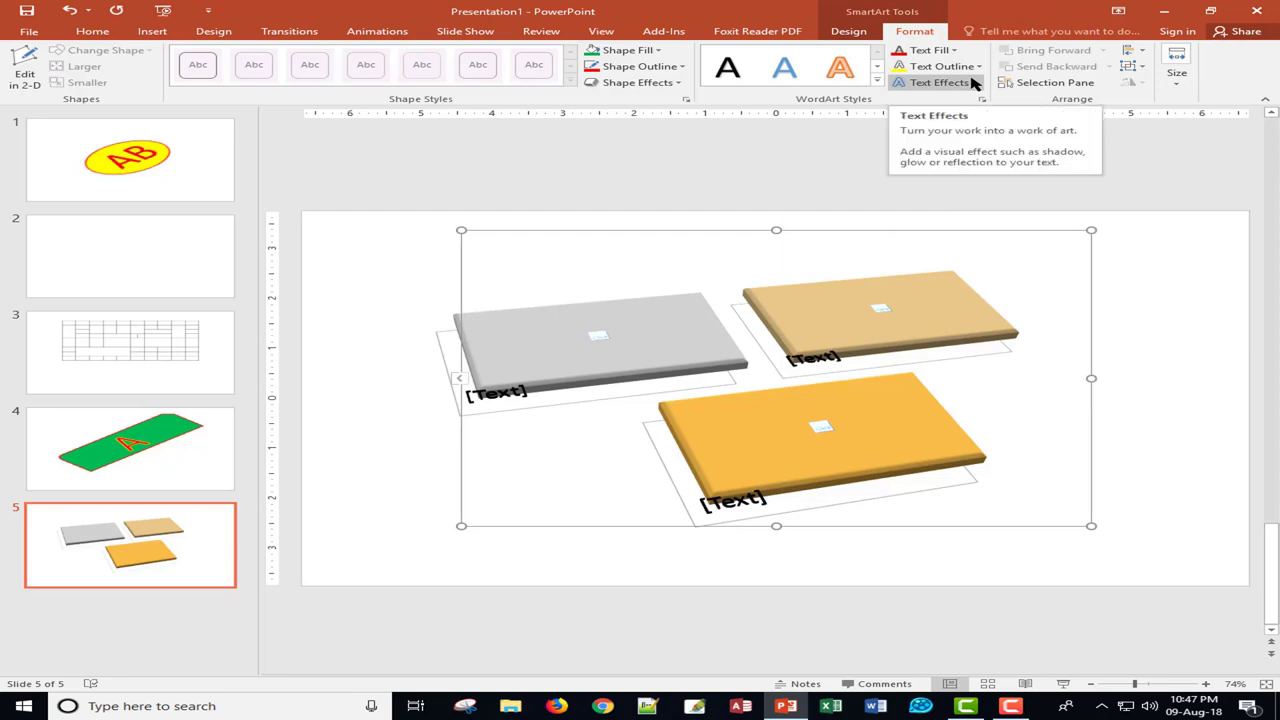
{"action": "left_click", "coordinate": [848, 31]}
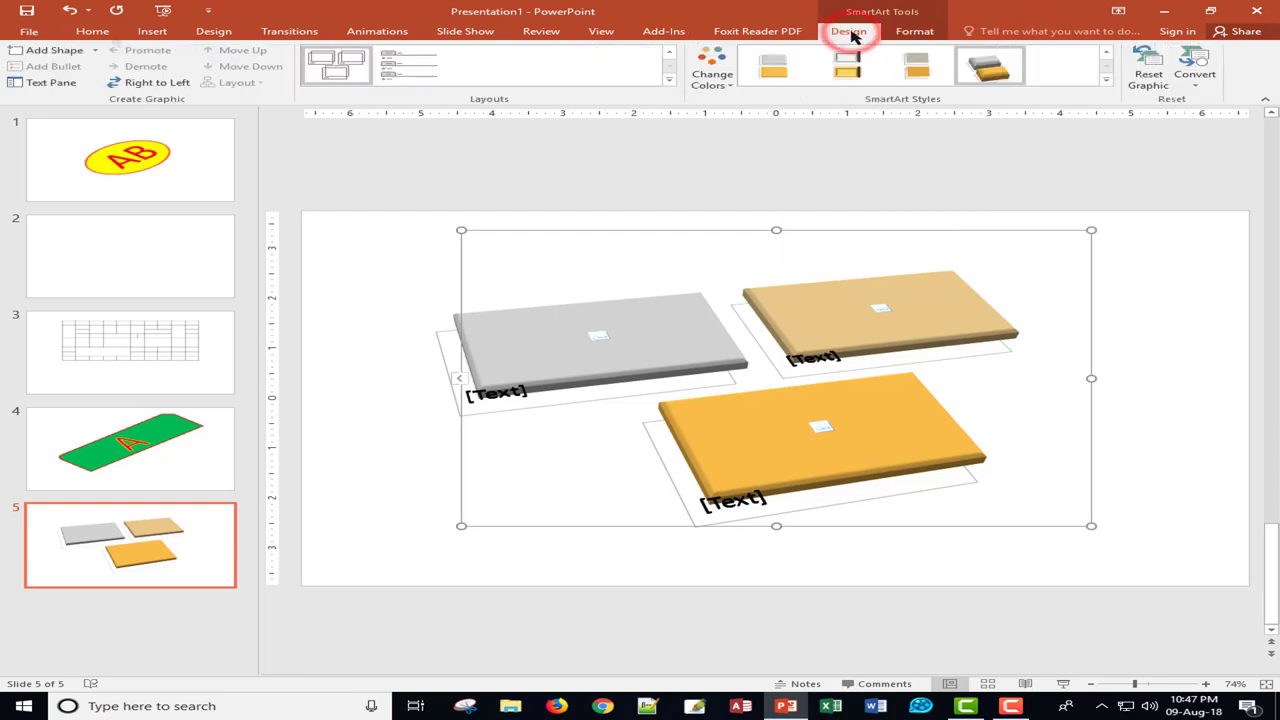
{"action": "left_click", "coordinate": [155, 36]}
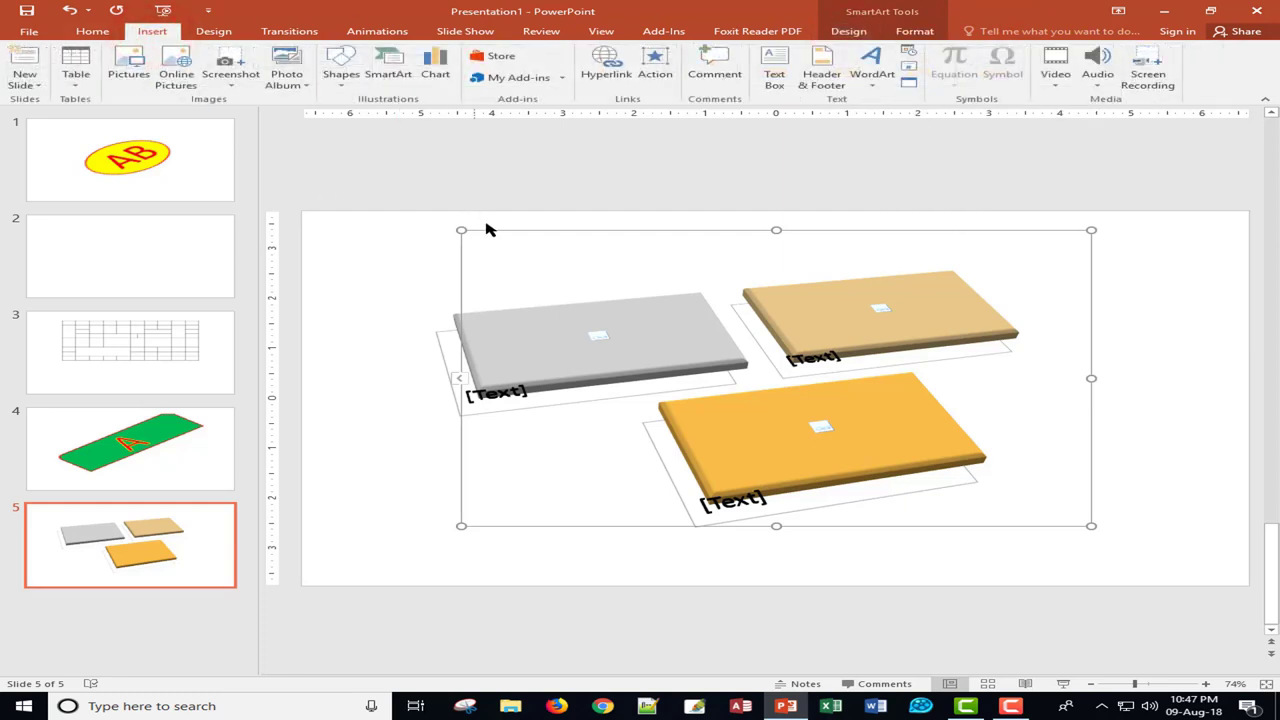
Add a blank slide 6, preview Column and Combo chart types, then cancel without inserting.
{"action": "left_click", "coordinate": [383, 262]}
{"action": "left_click", "coordinate": [38, 60]}
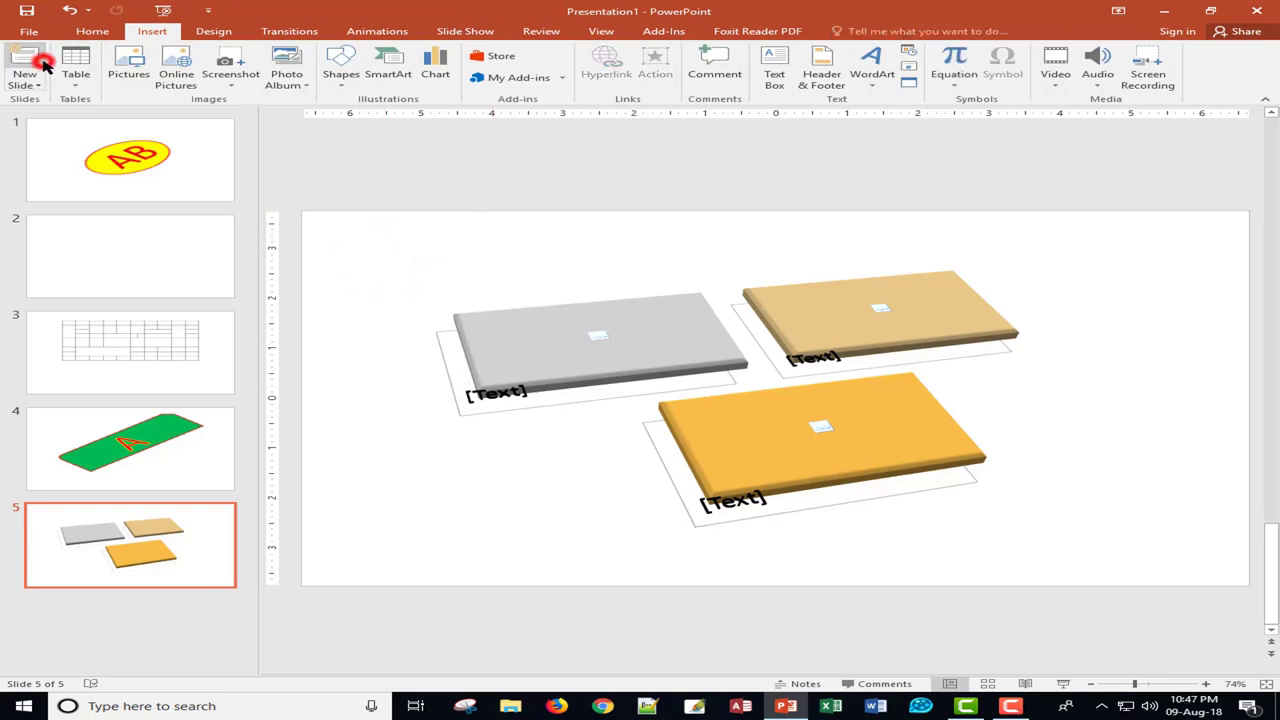
{"action": "left_click", "coordinate": [435, 70]}
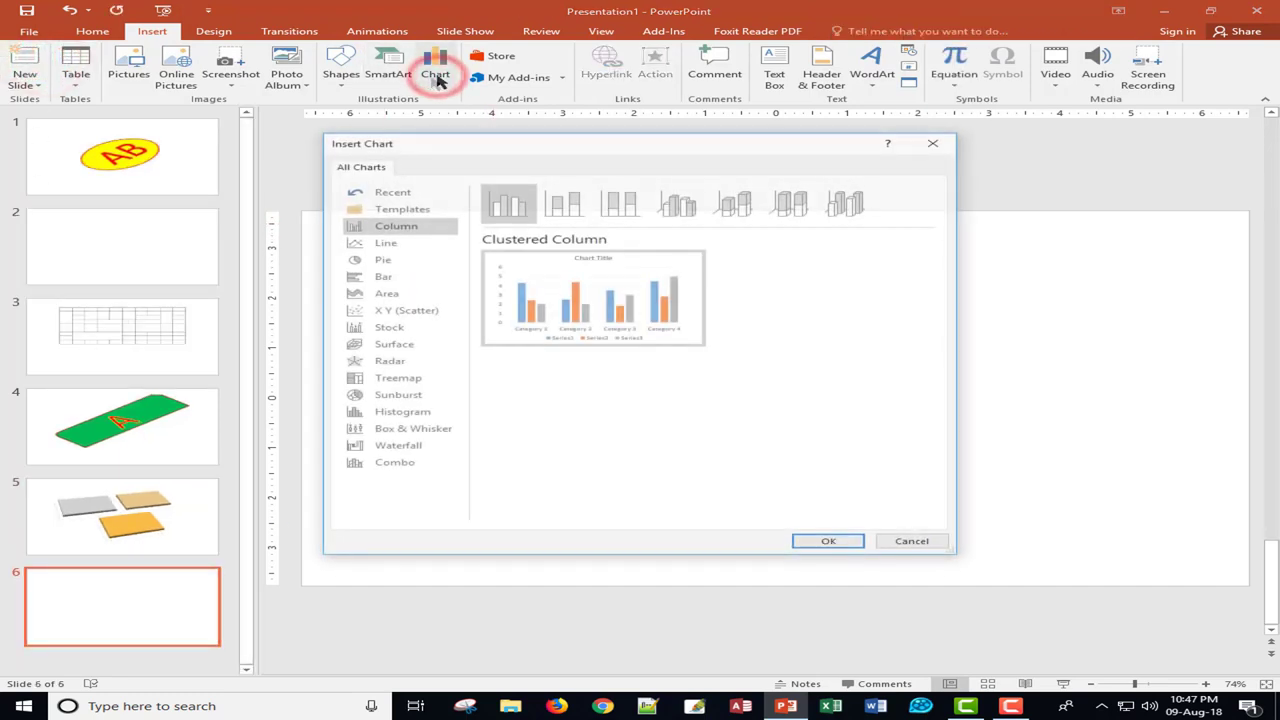
{"action": "left_click_drag", "start_coordinate": [594, 150], "coordinate": [781, 164]}
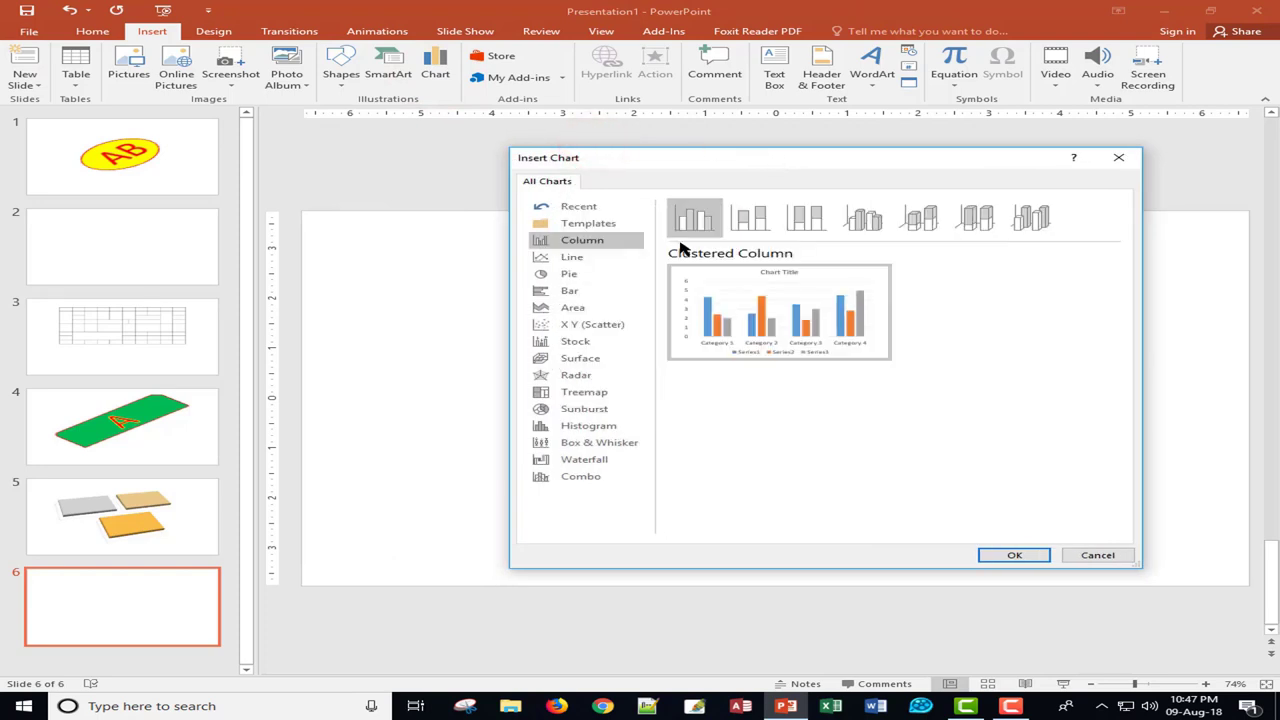
{"action": "mouse_move", "coordinate": [727, 317]}
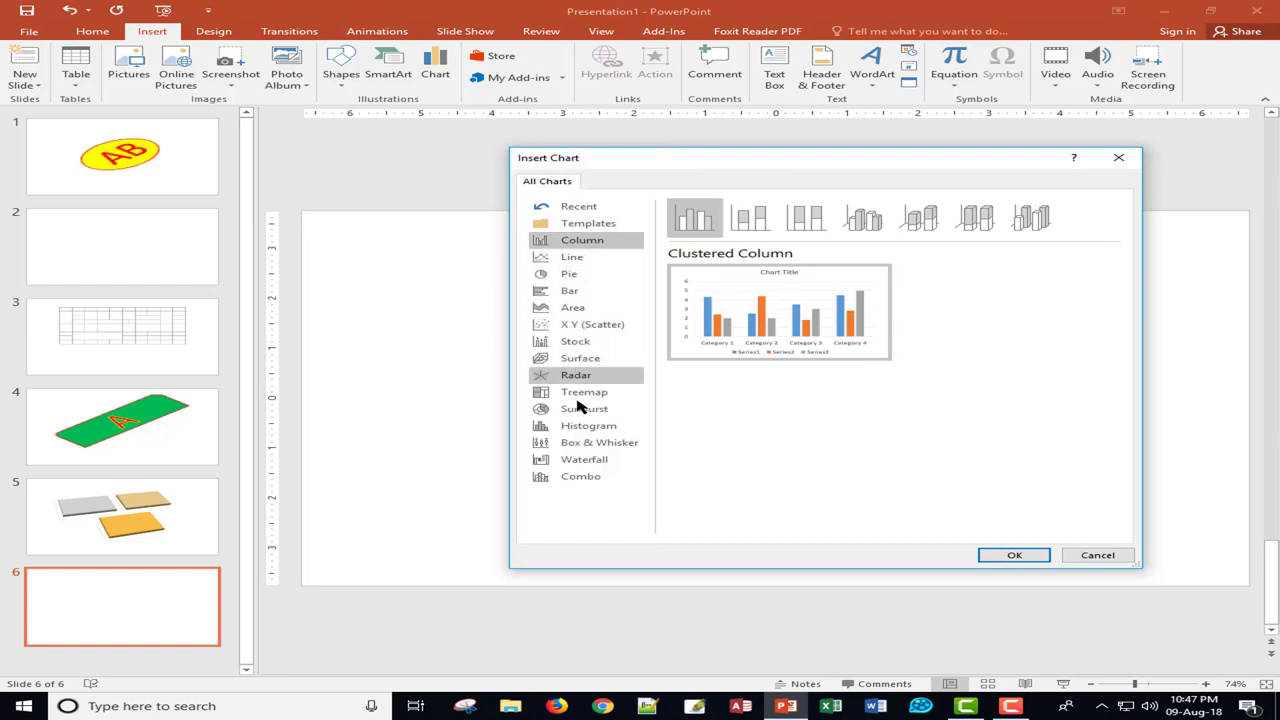
{"action": "left_click", "coordinate": [585, 478]}
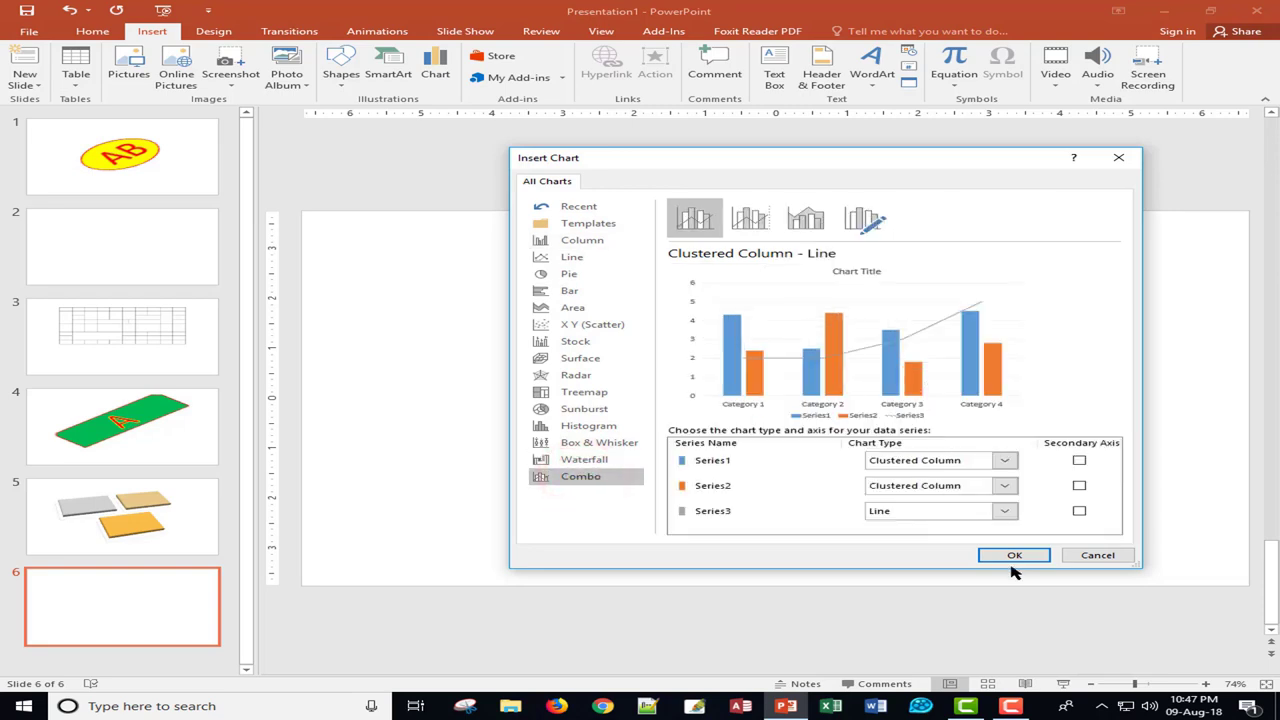
{"action": "left_click", "coordinate": [1096, 556]}
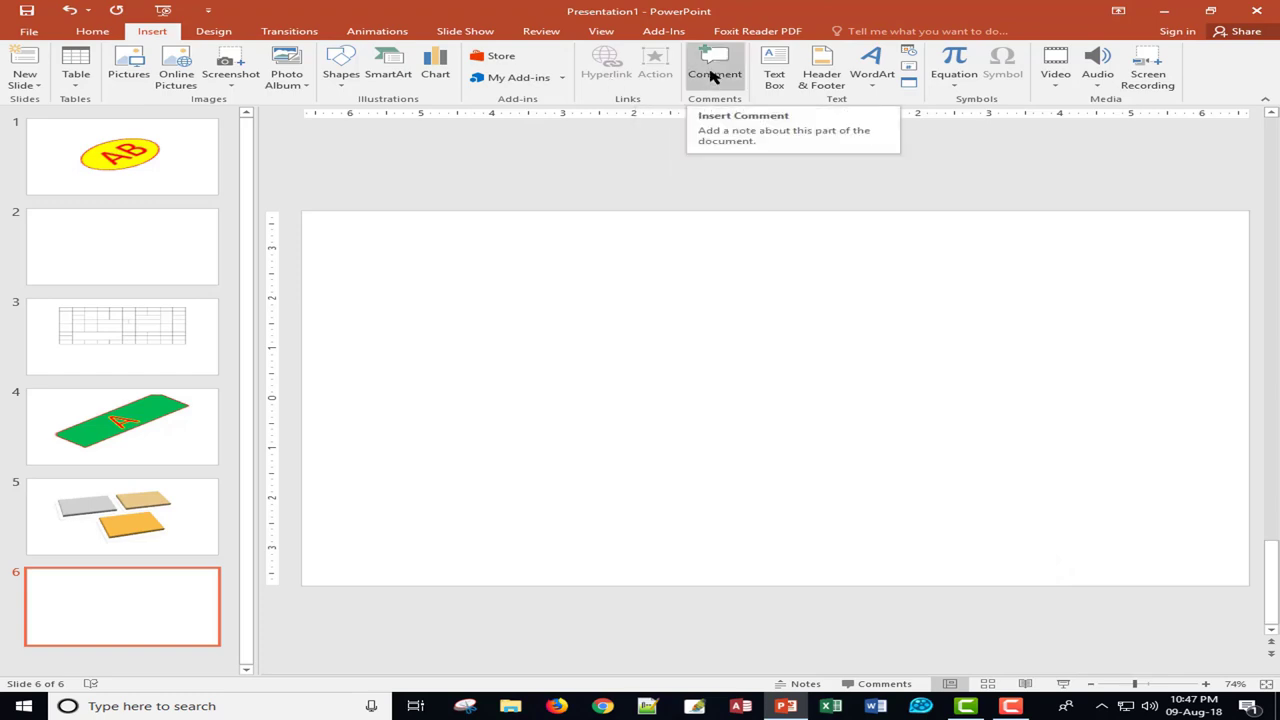
{"action": "left_click", "coordinate": [779, 70]}
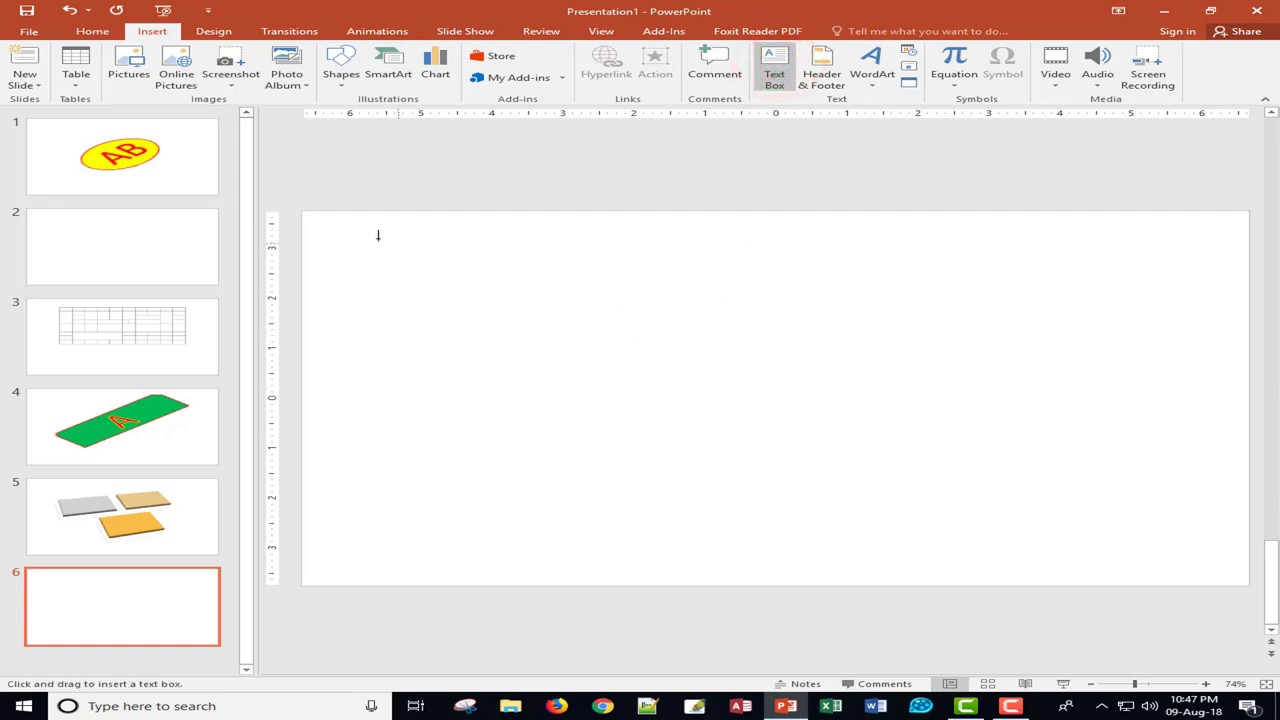
{"action": "left_click_drag", "start_coordinate": [378, 236], "coordinate": [1041, 432]}
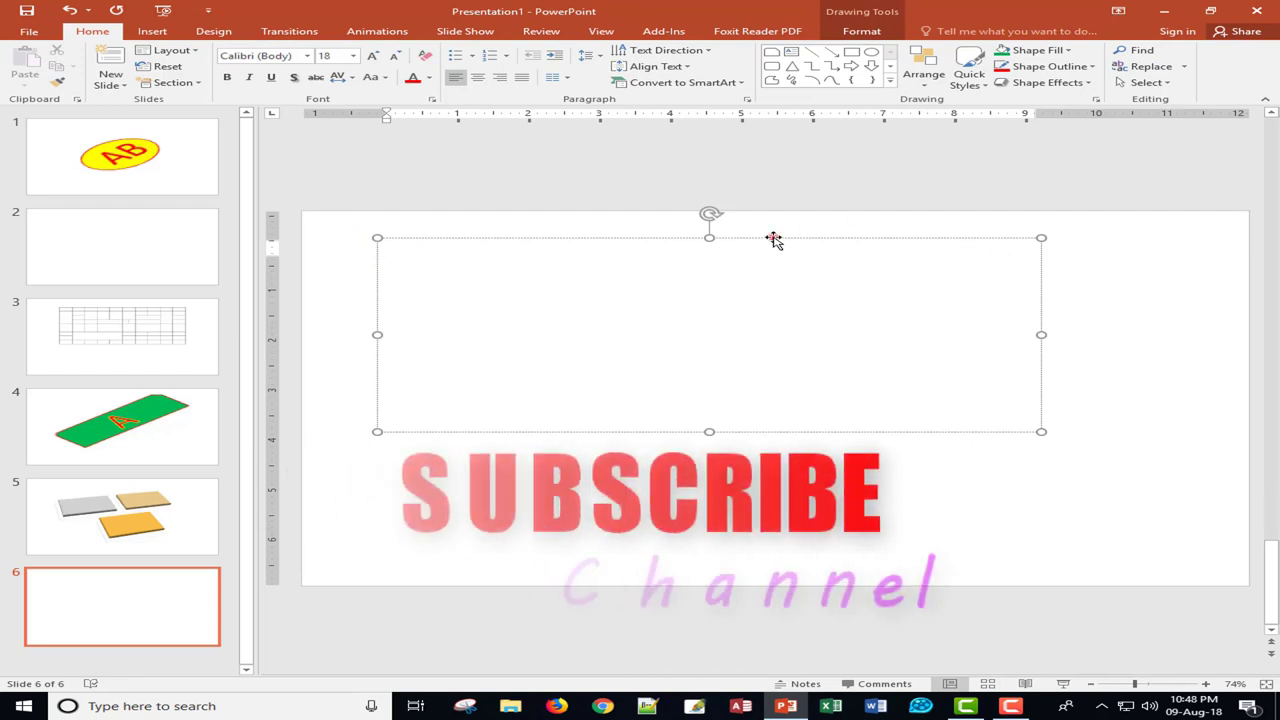
{"action": "left_click_drag", "start_coordinate": [771, 239], "coordinate": [837, 257]}
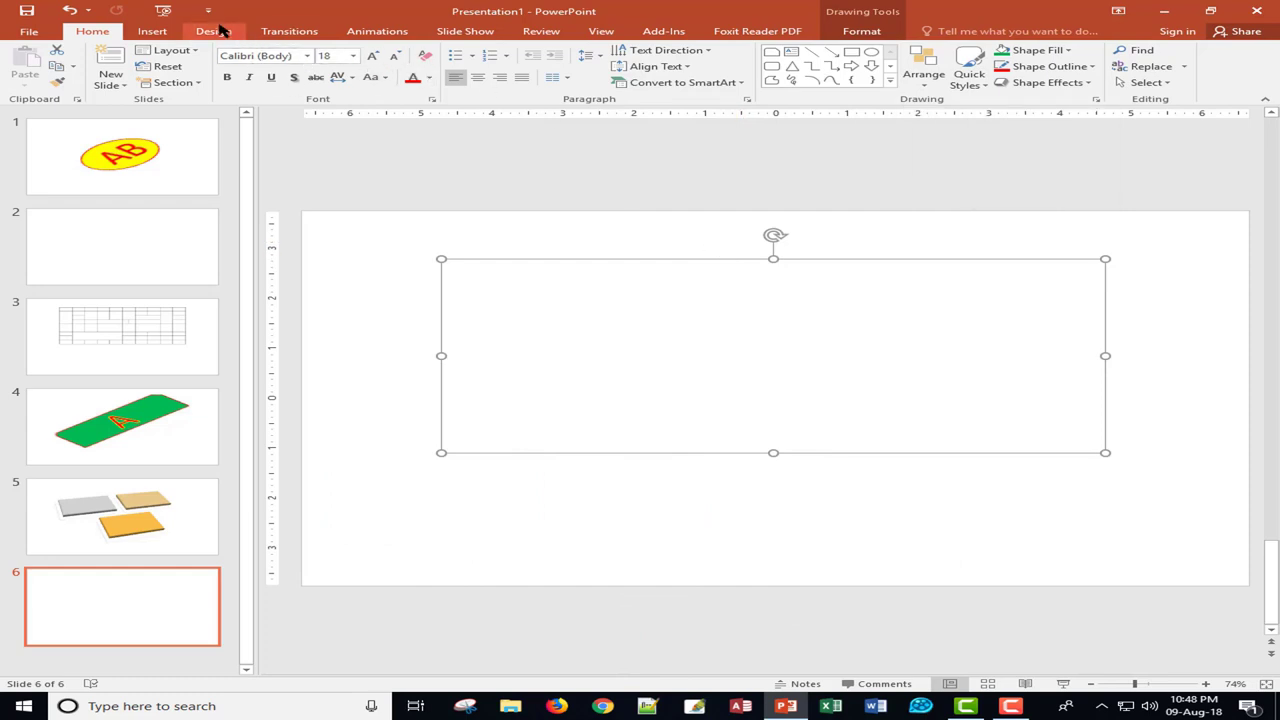
{"action": "left_click", "coordinate": [152, 31]}
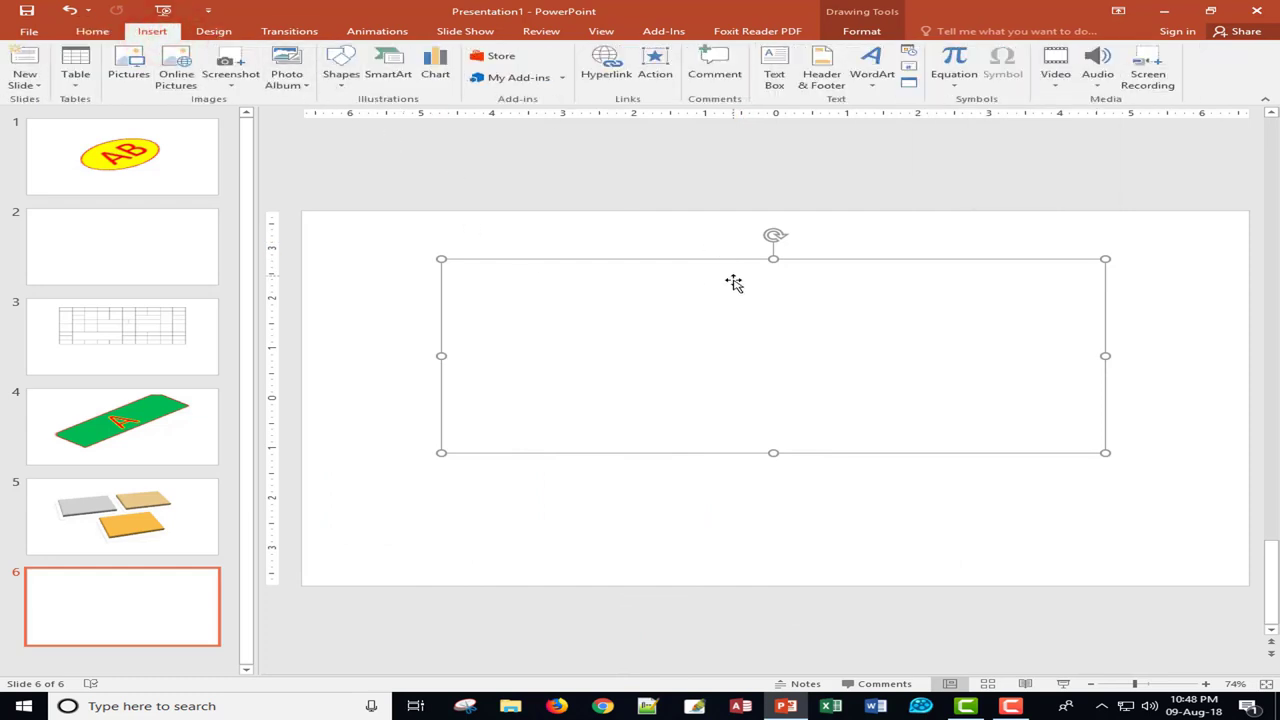
{"action": "left_click", "coordinate": [853, 260]}
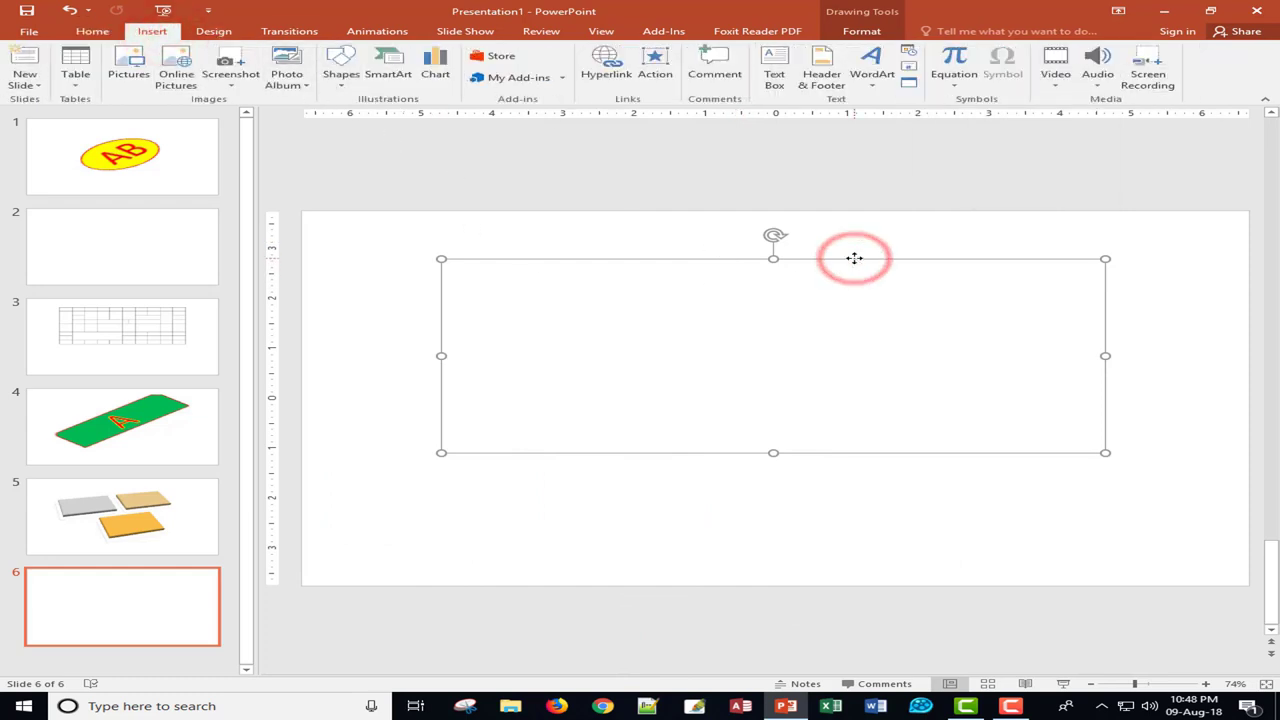
{"action": "key", "text": "Delete"}
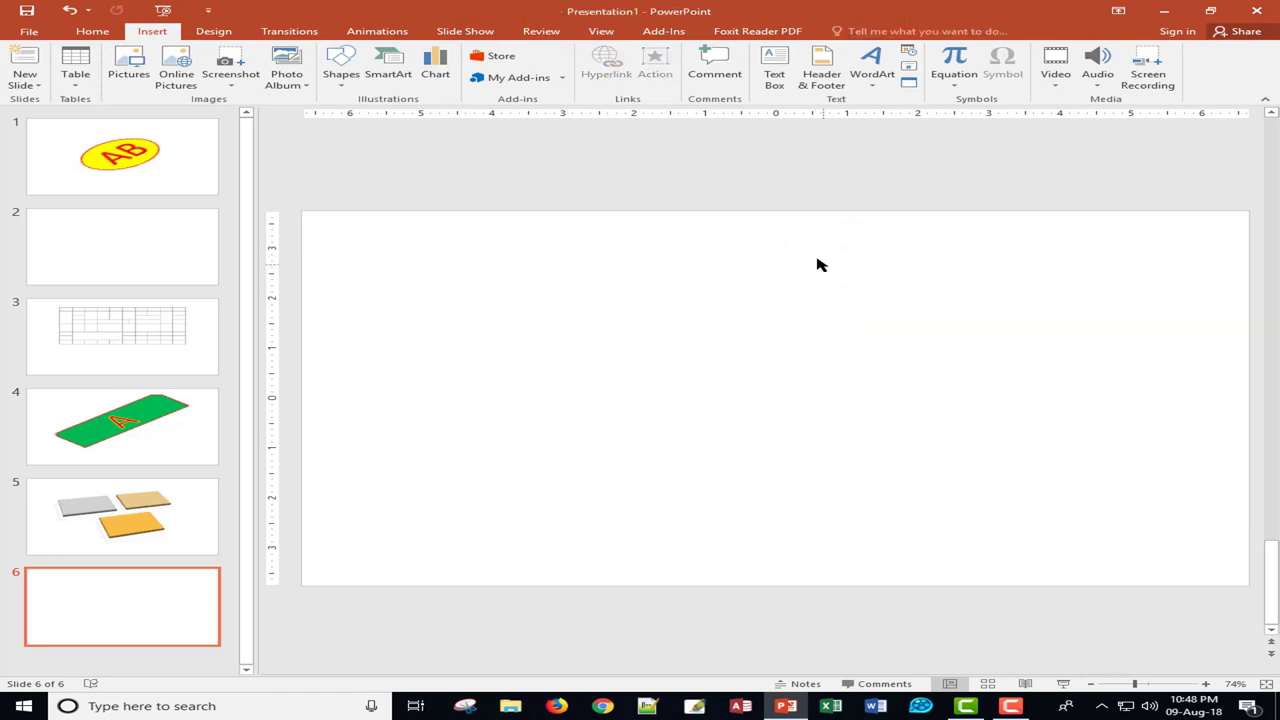
Tick Date and time and Footer, view Notes and Handouts, then cancel Header & Footer unchanged.
{"action": "left_click", "coordinate": [825, 90]}
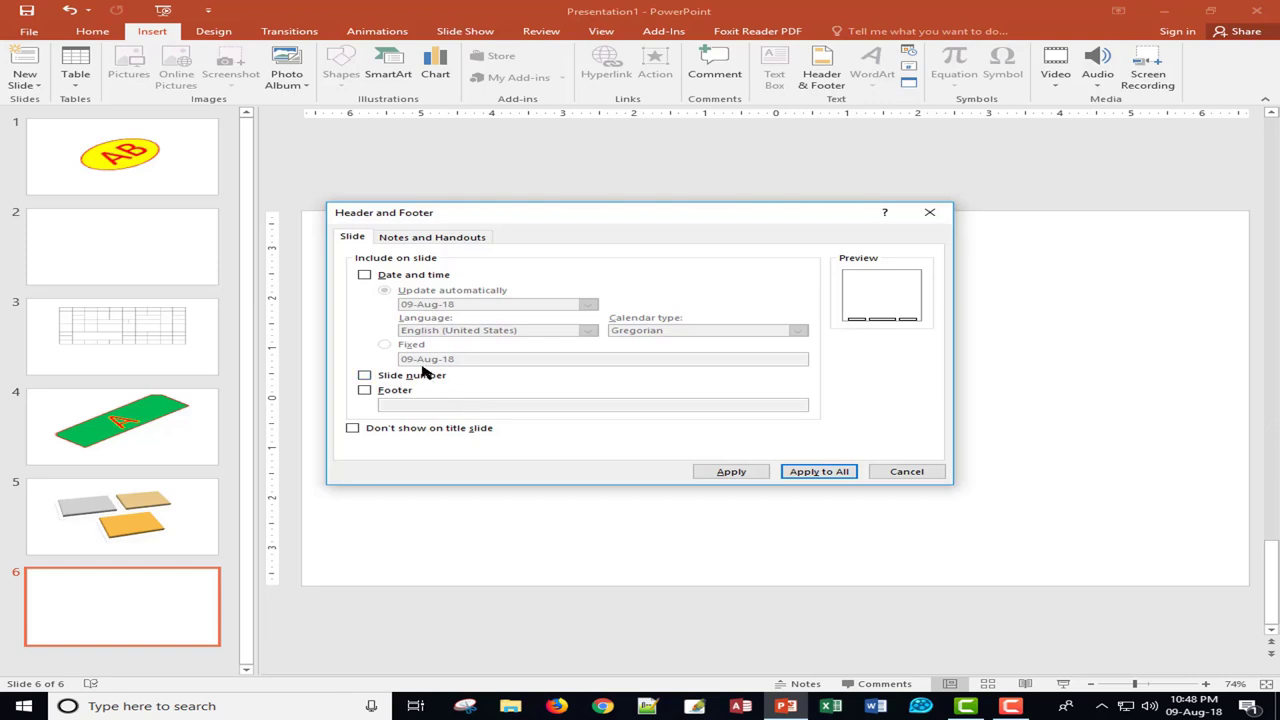
{"action": "left_click", "coordinate": [365, 275]}
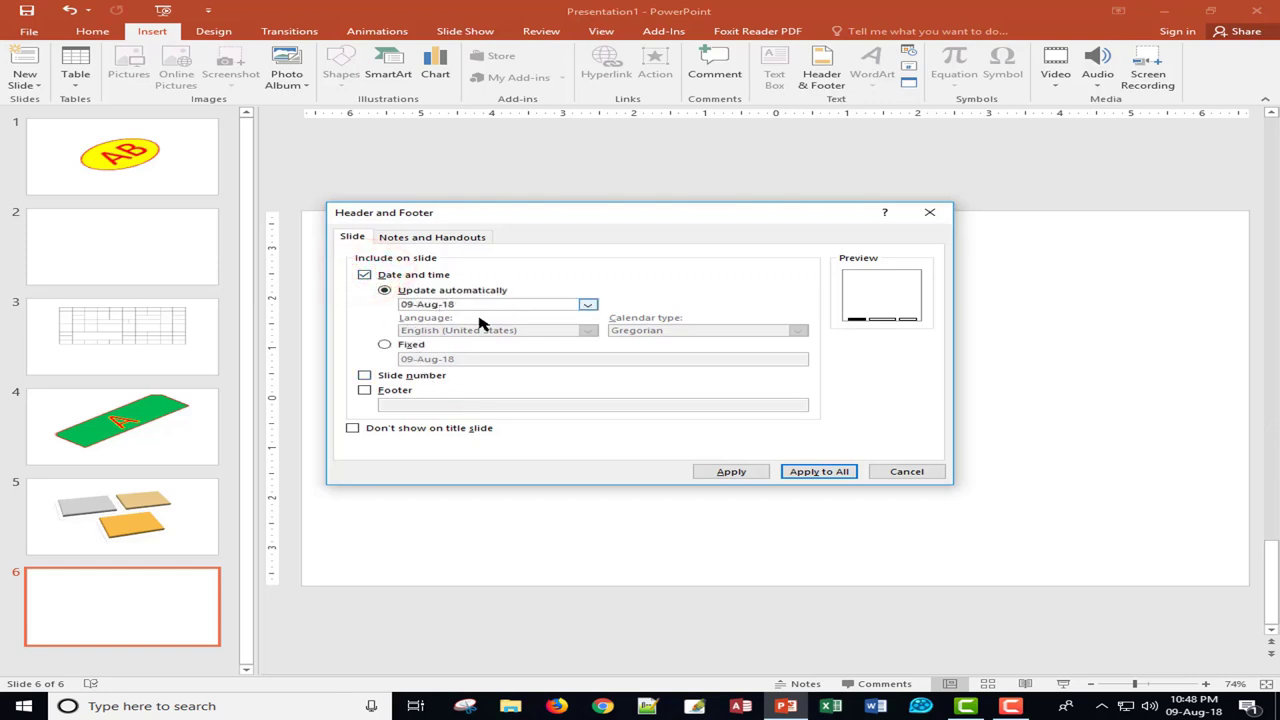
{"action": "left_click", "coordinate": [364, 390]}
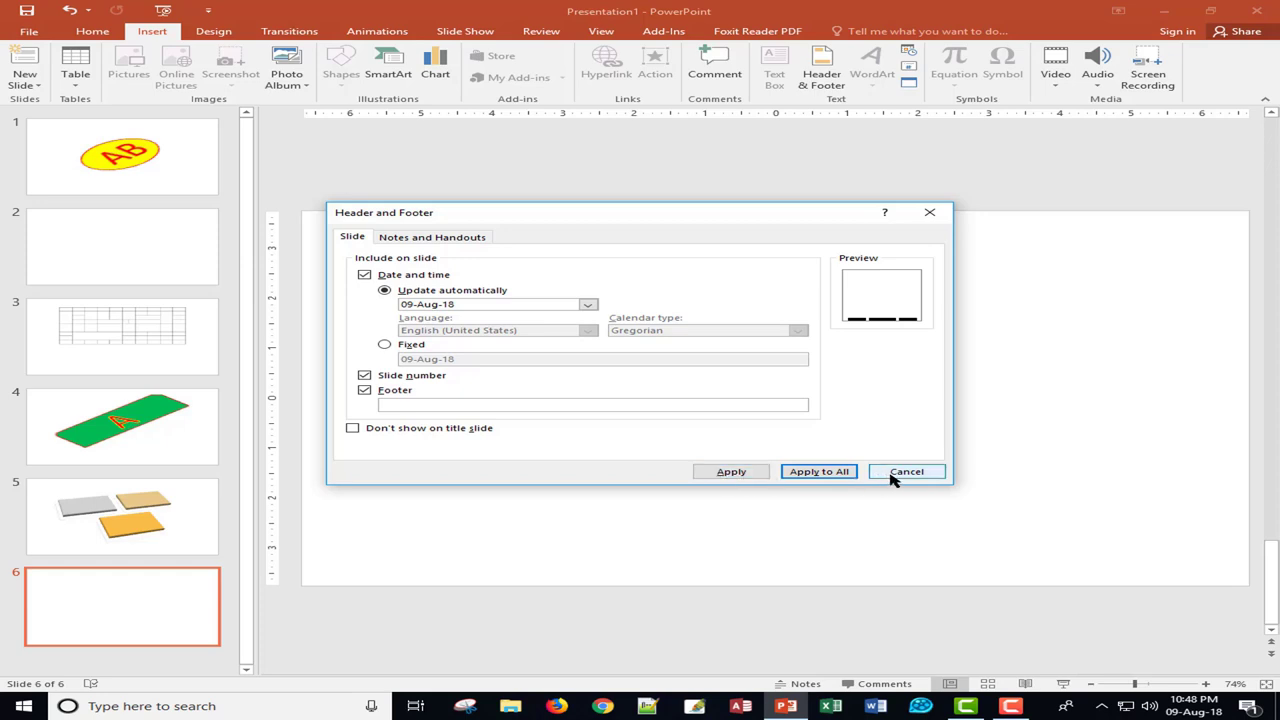
{"action": "left_click", "coordinate": [436, 241]}
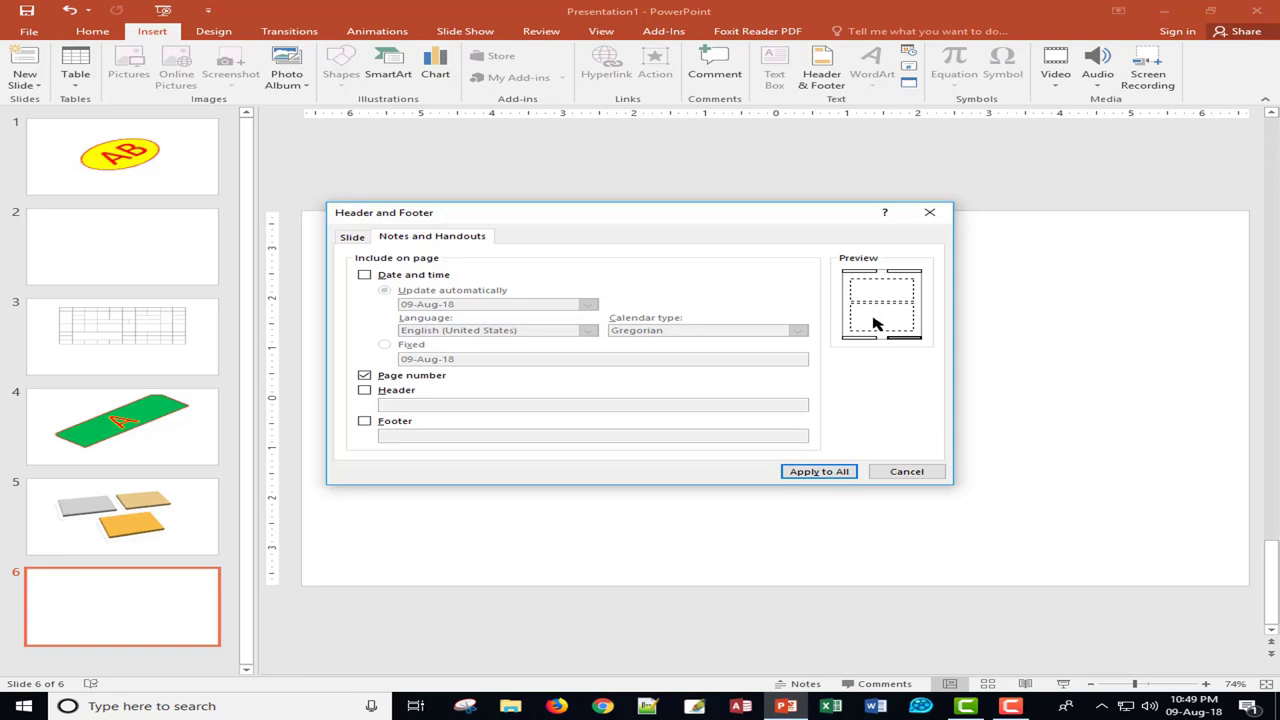
{"action": "left_click", "coordinate": [906, 473]}
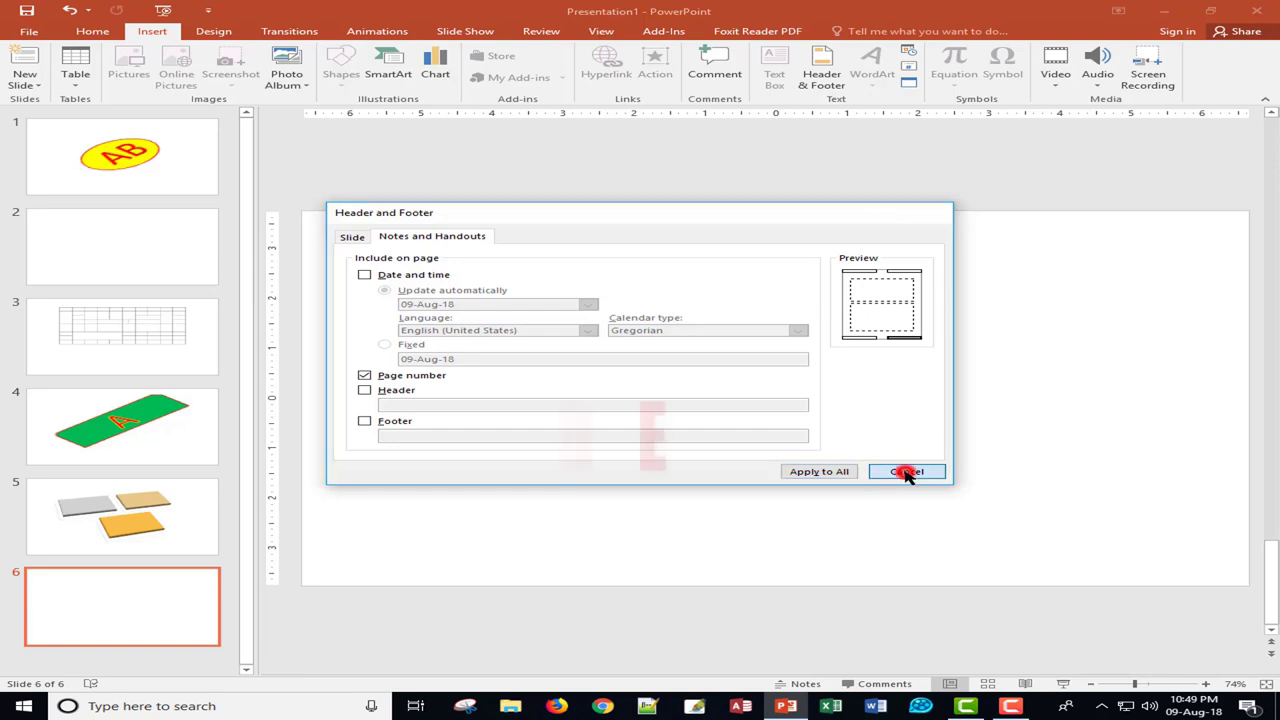
{"action": "left_click", "coordinate": [874, 86]}
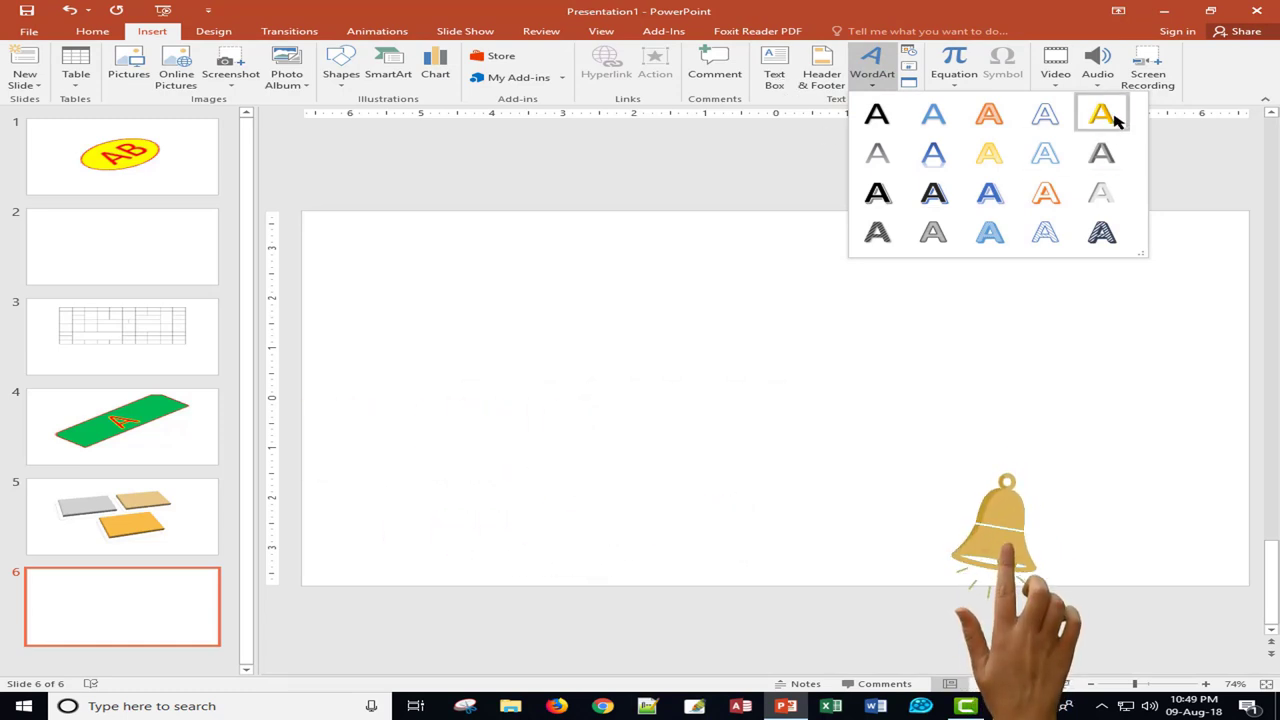
Insert a WordArt 'Your text here' box on slide 6 and select its text.
{"action": "left_click", "coordinate": [993, 195]}
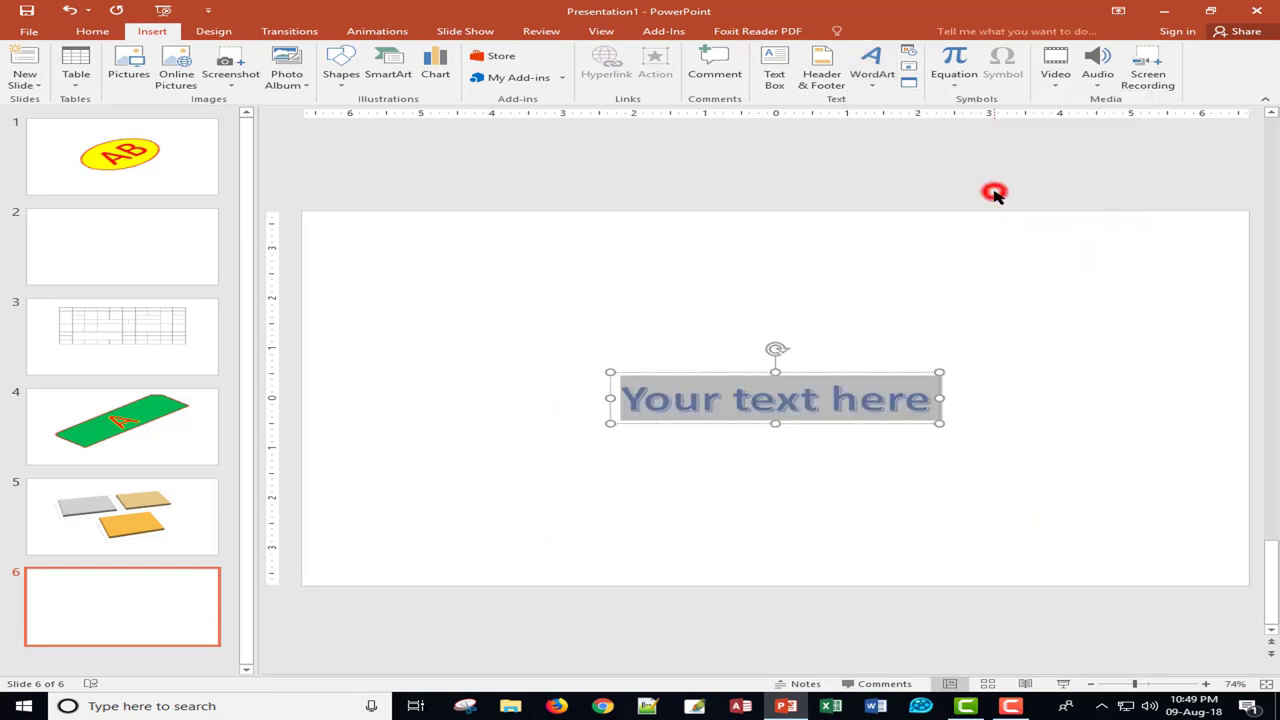
{"action": "left_click", "coordinate": [808, 397]}
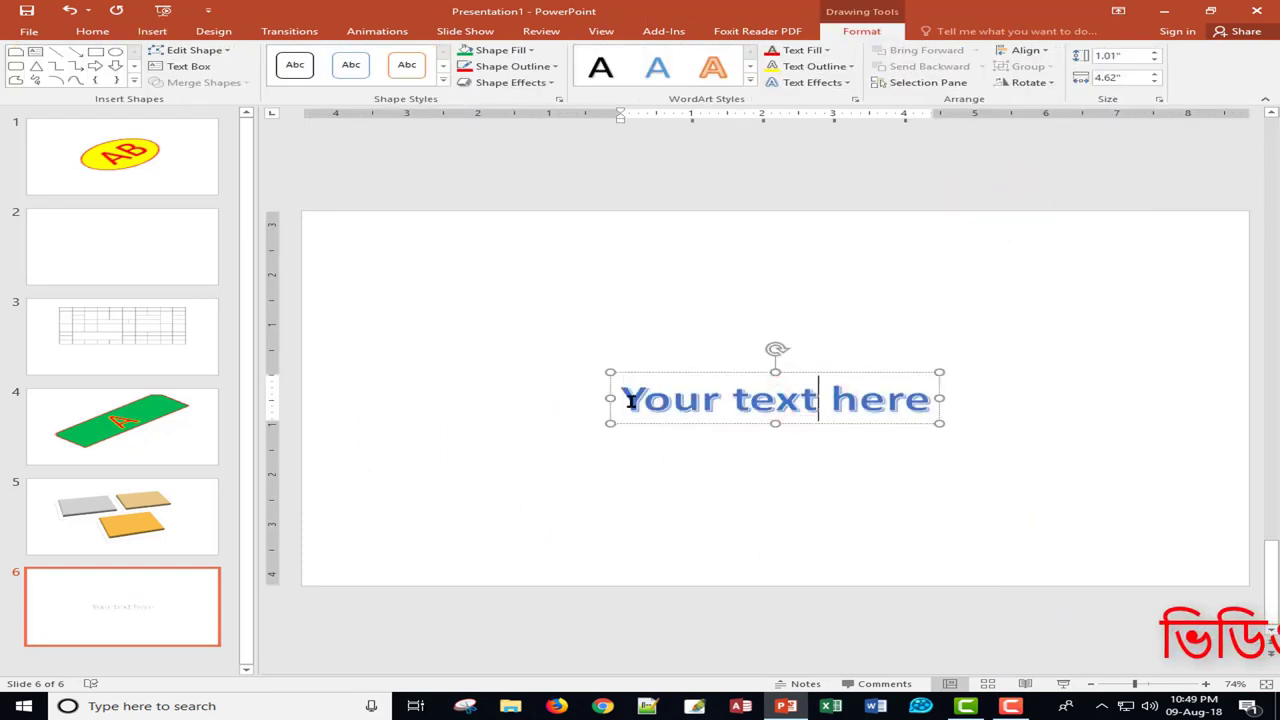
{"action": "left_click_drag", "start_coordinate": [631, 400], "coordinate": [886, 401]}
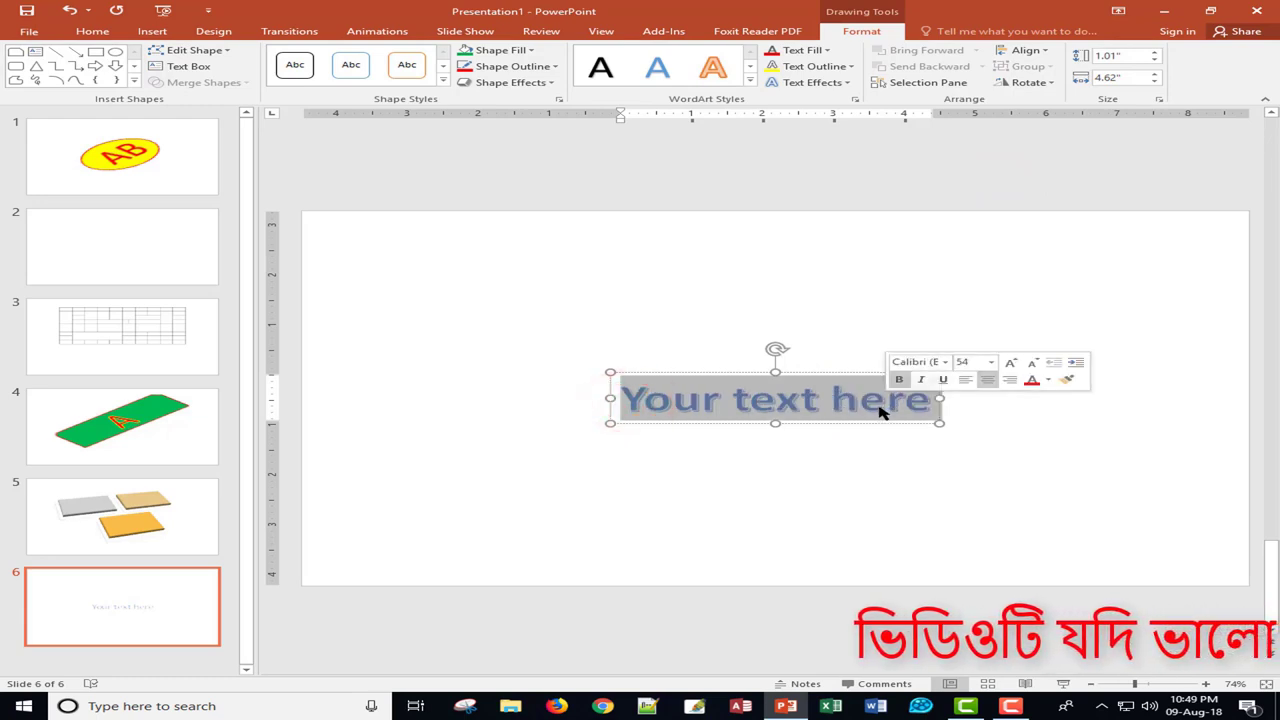
Select the whole WordArt box and delete it, leaving slide 6 blank.
{"action": "left_click", "coordinate": [822, 372]}
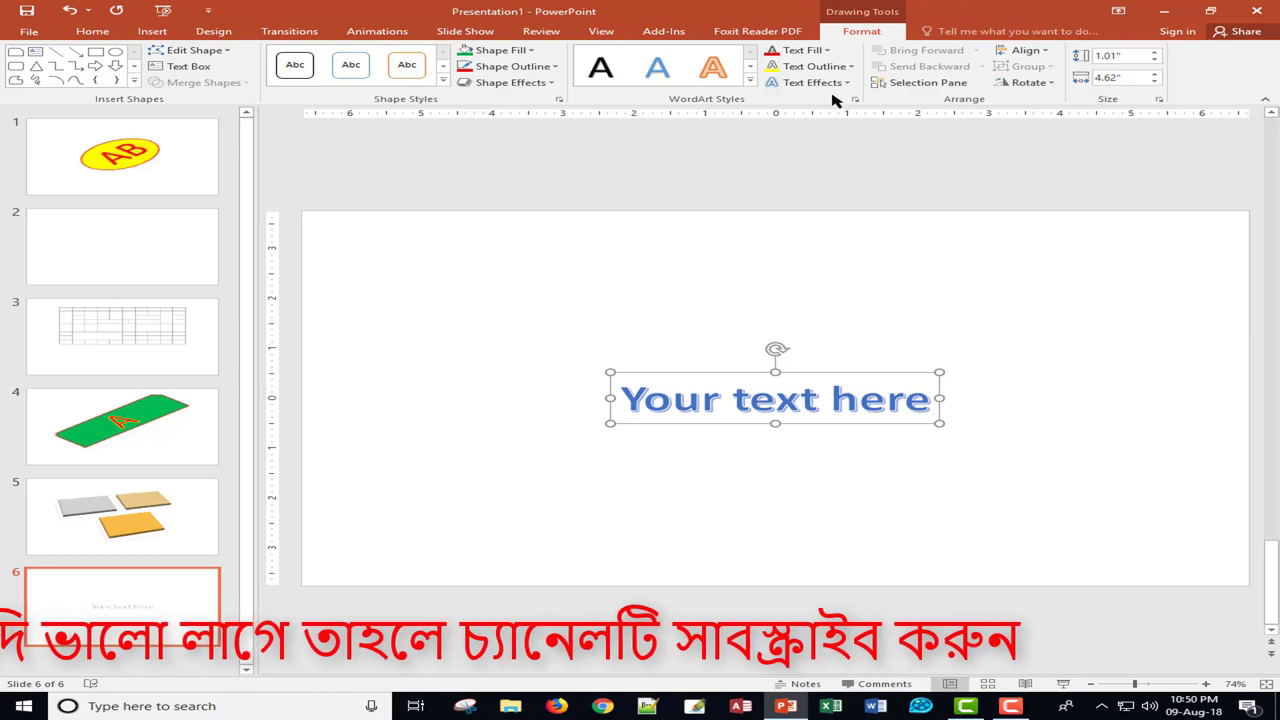
{"action": "left_click", "coordinate": [848, 372]}
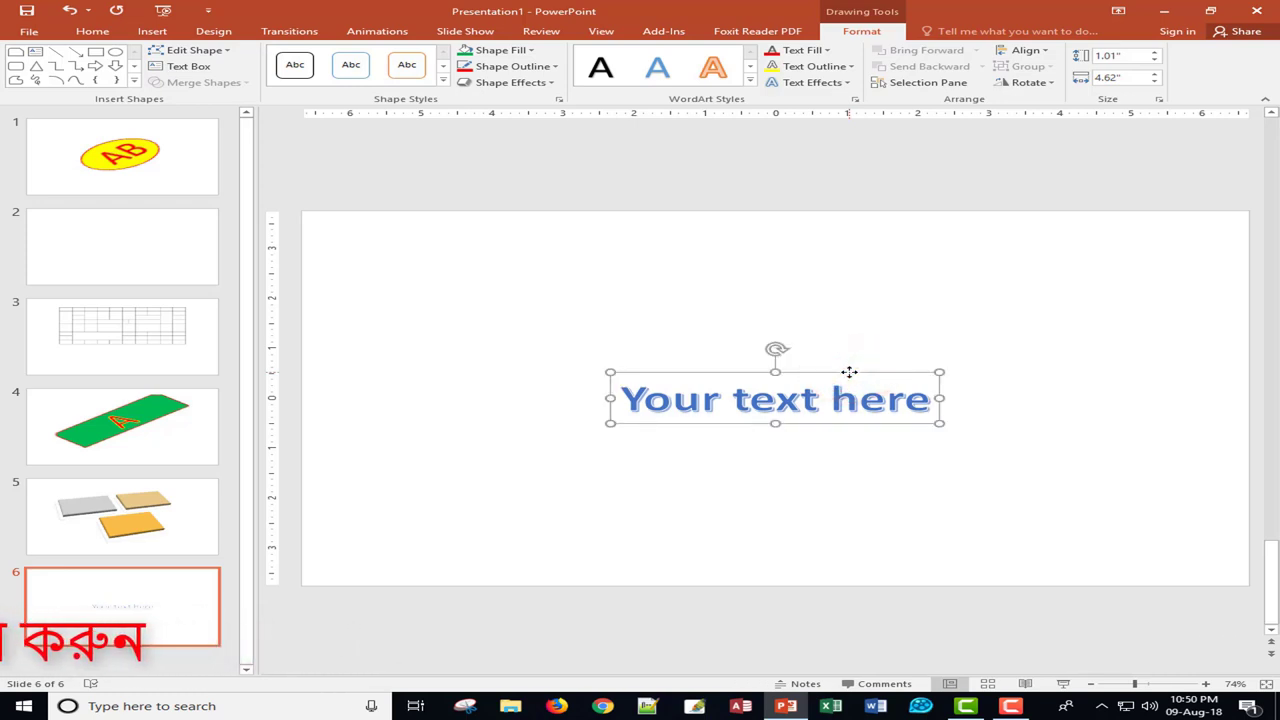
{"action": "key", "text": "Delete"}
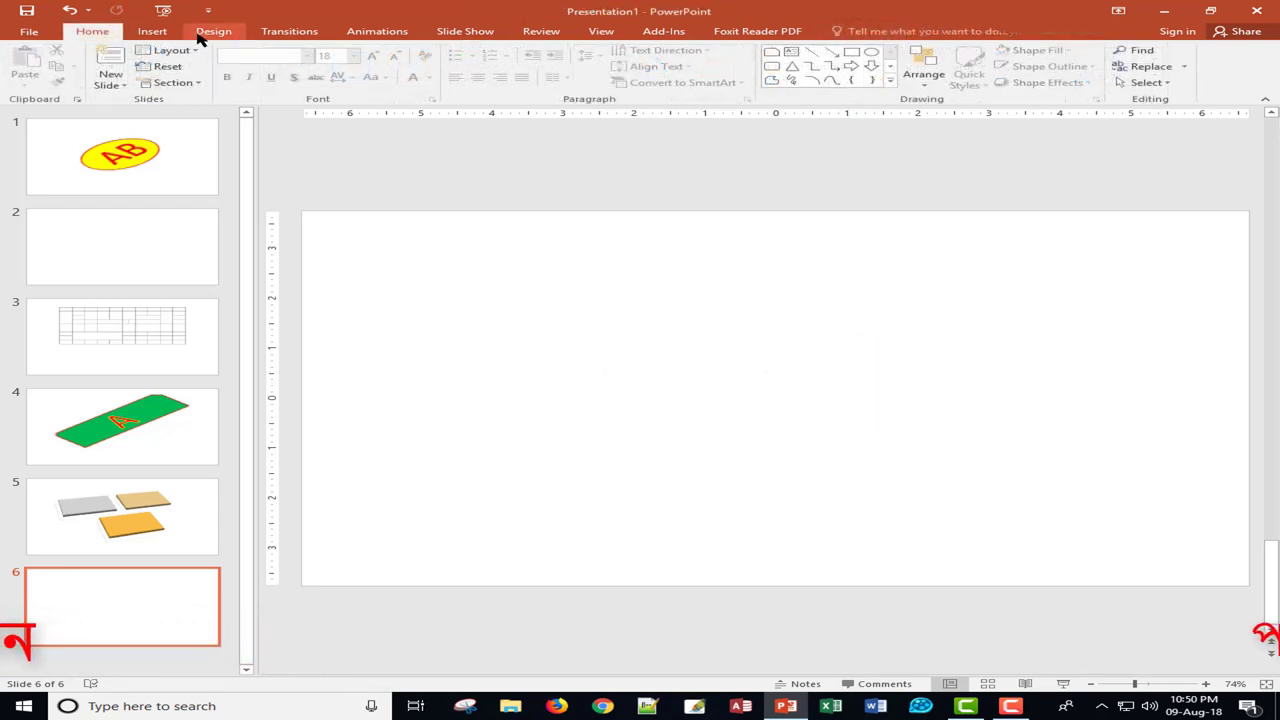
{"action": "left_click", "coordinate": [150, 33]}
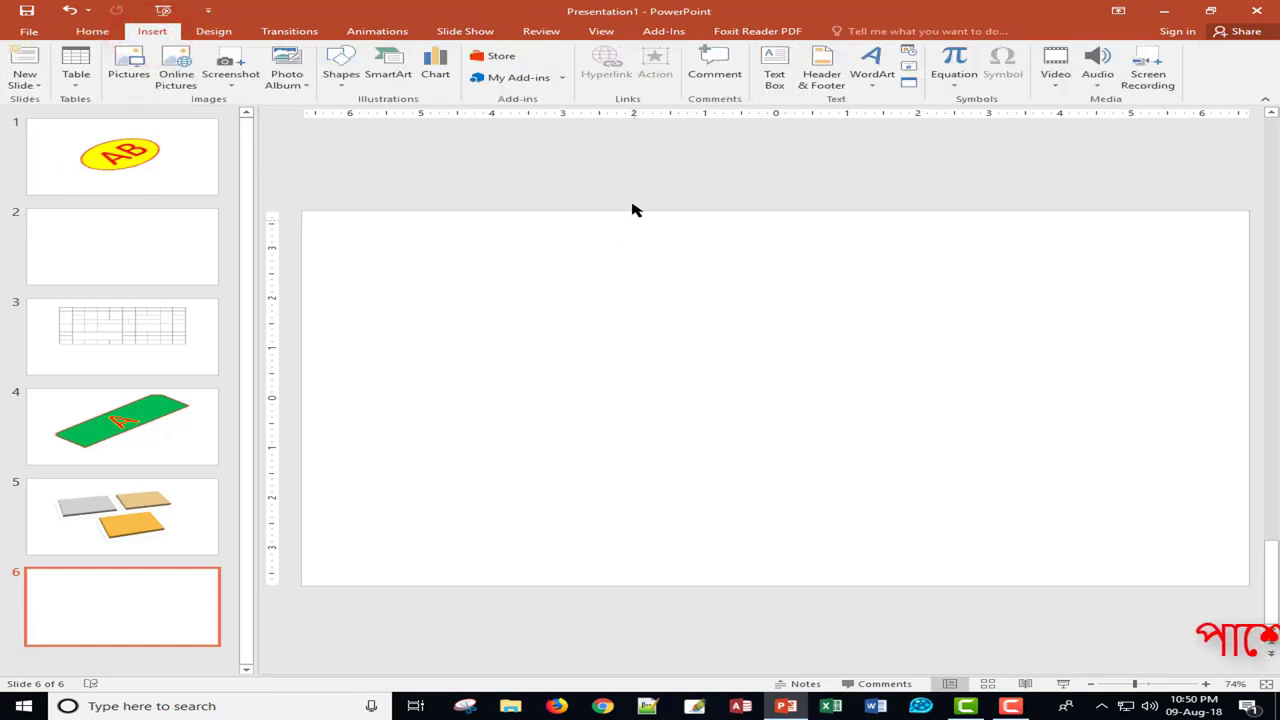
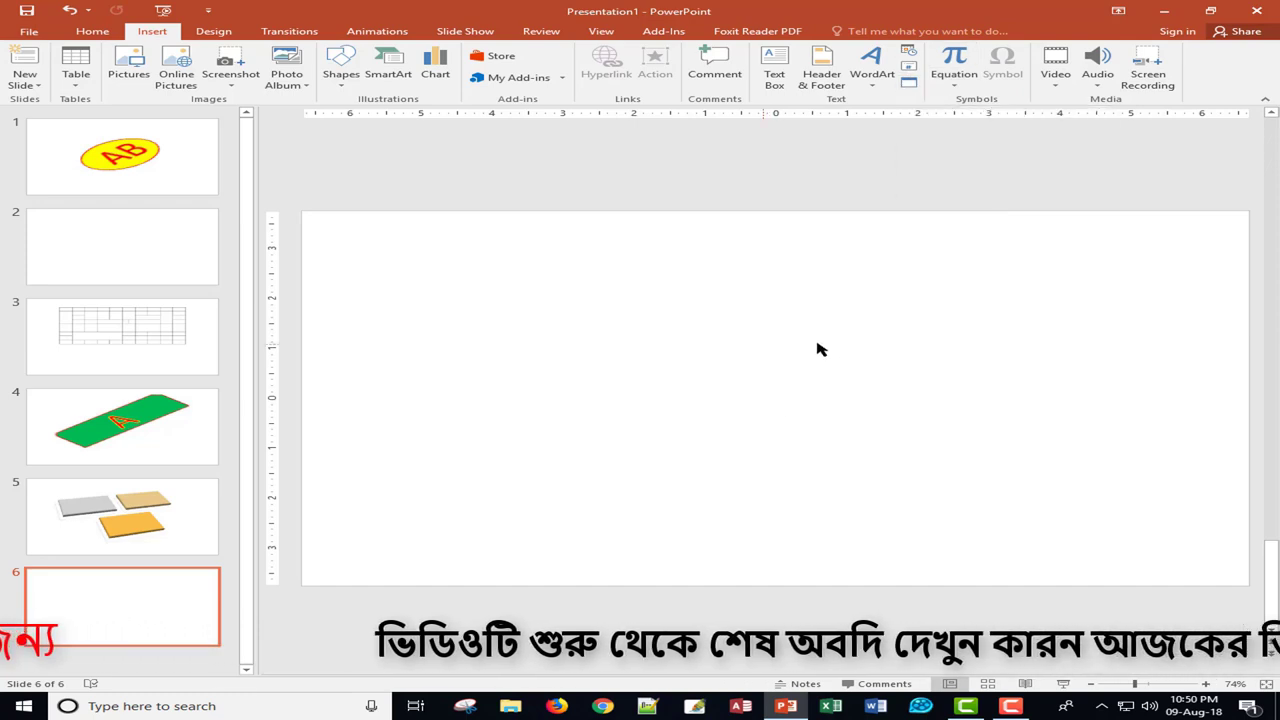
Browse the built-in equation gallery and close it without inserting an equation.
{"action": "left_click", "coordinate": [956, 89]}
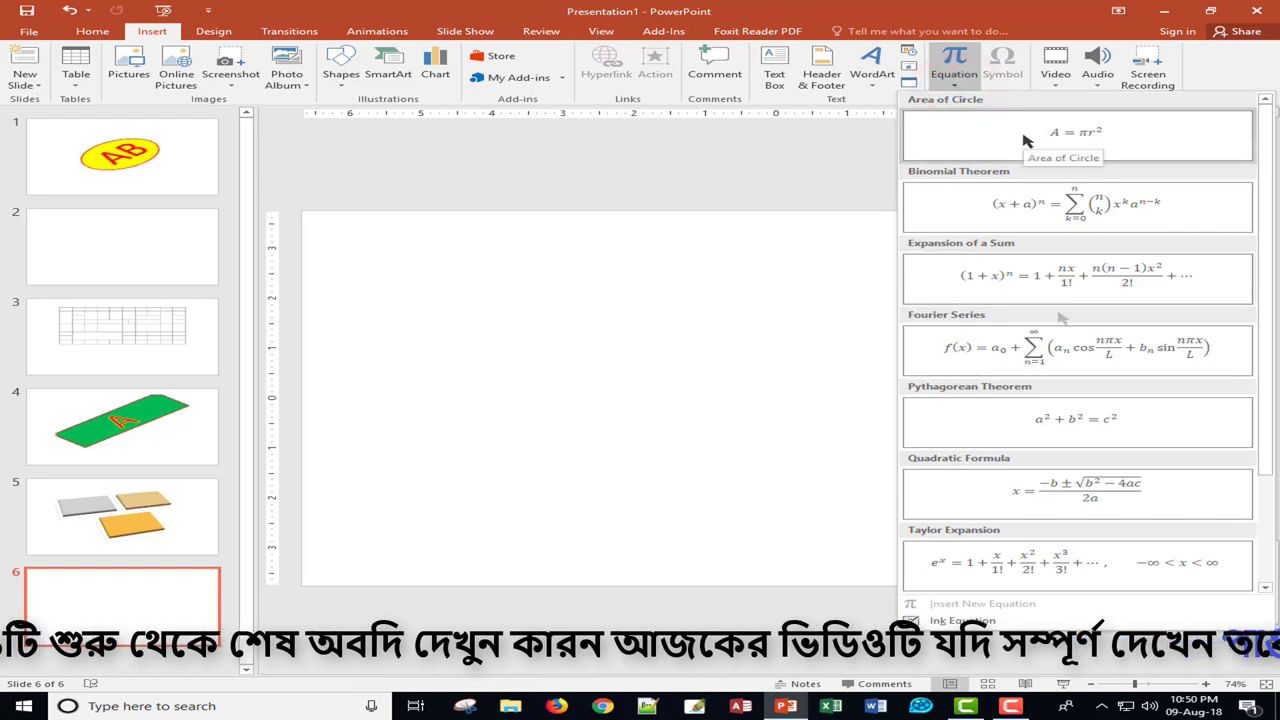
{"action": "scroll", "coordinate": [1060, 322], "scroll_direction": "down", "scroll_amount": 2}
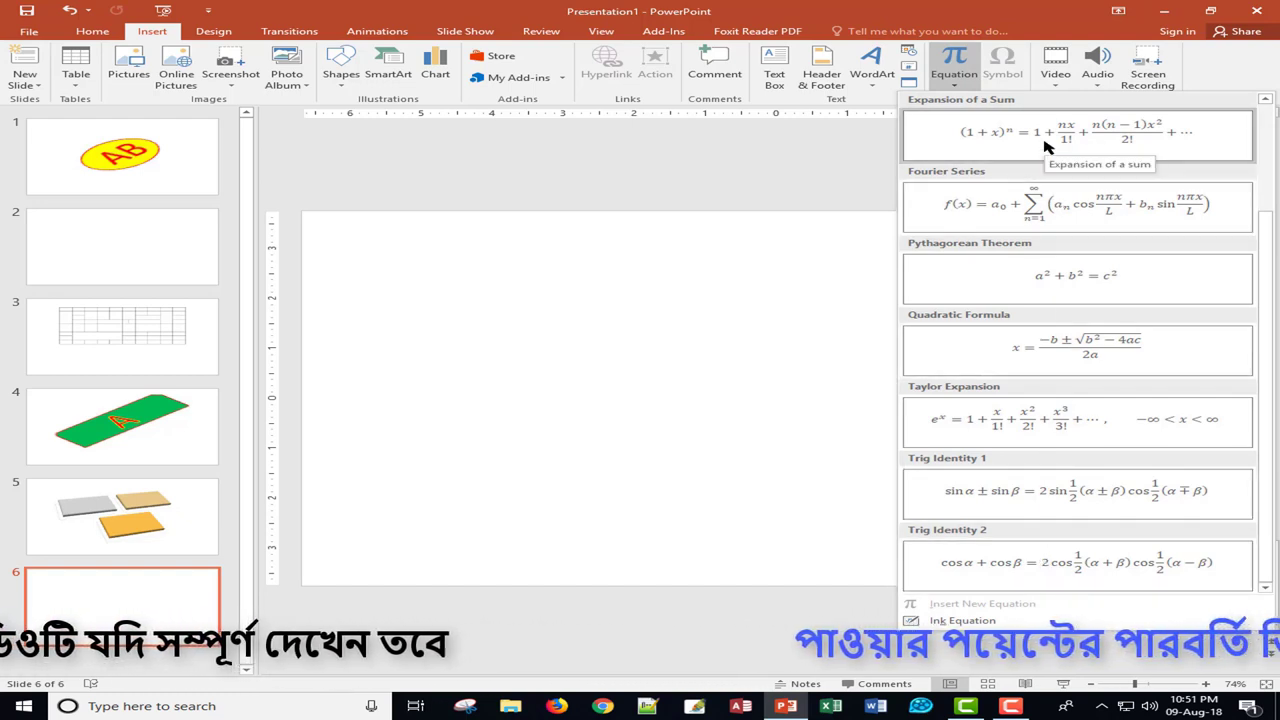
{"action": "left_click", "coordinate": [703, 332]}
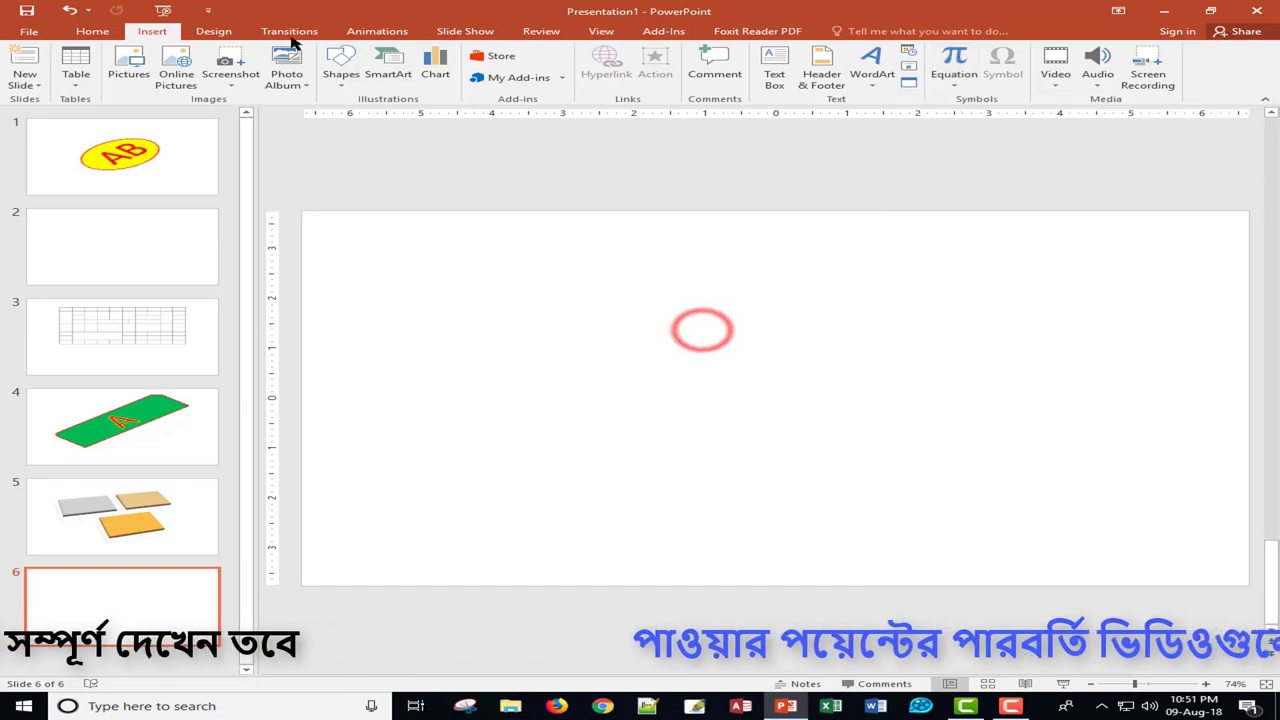
Draw a rectangle across the middle of slide 6 and type the letter A in it.
{"action": "left_click", "coordinate": [339, 71]}
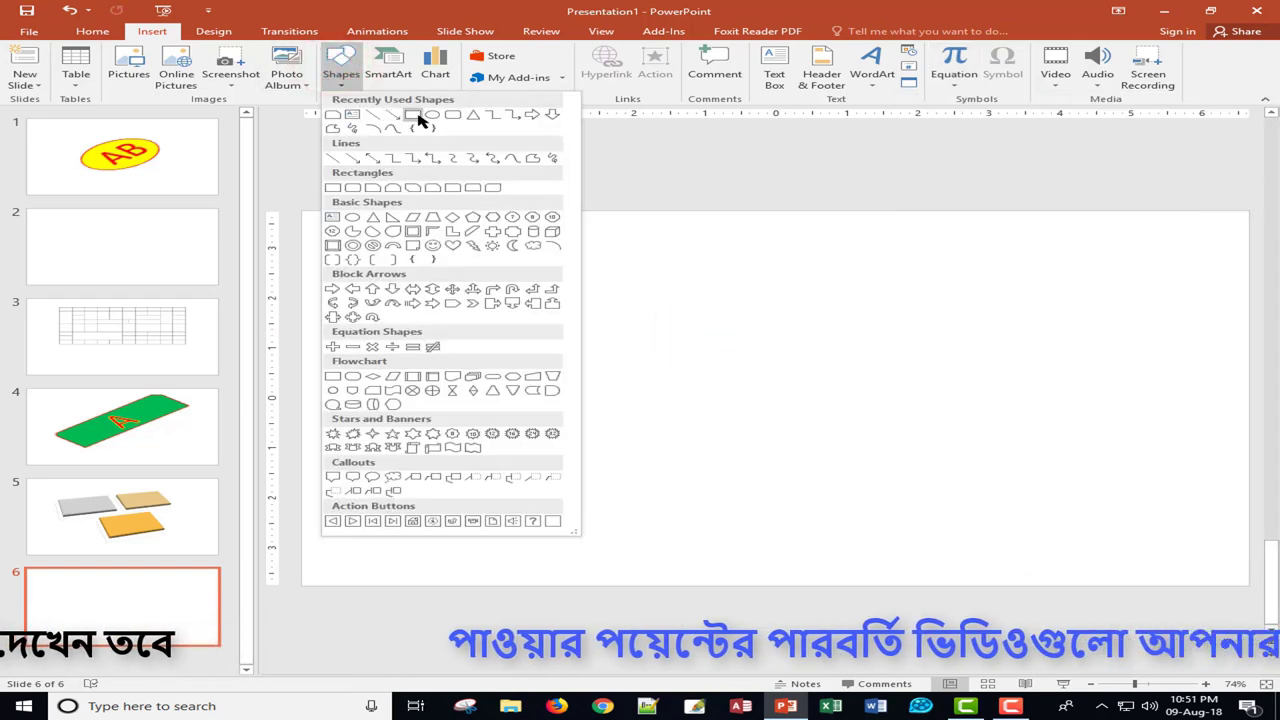
{"action": "left_click", "coordinate": [416, 116]}
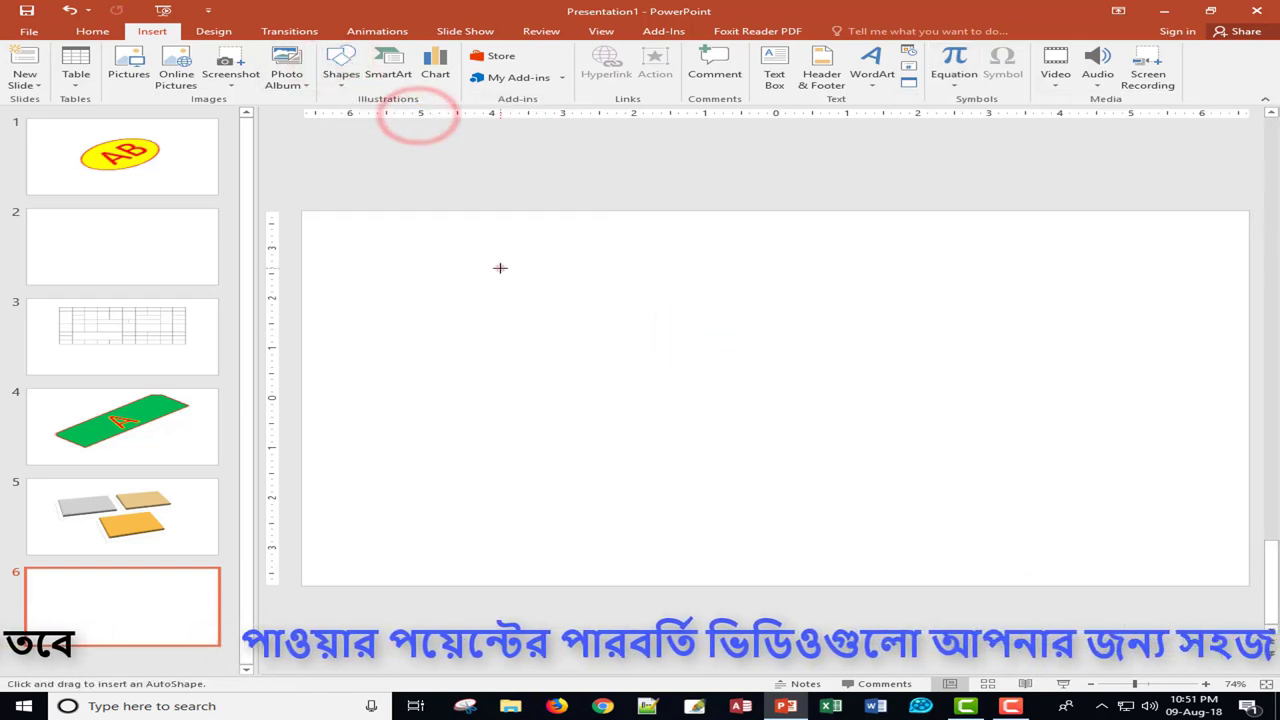
{"action": "left_click_drag", "start_coordinate": [500, 268], "coordinate": [1031, 443]}
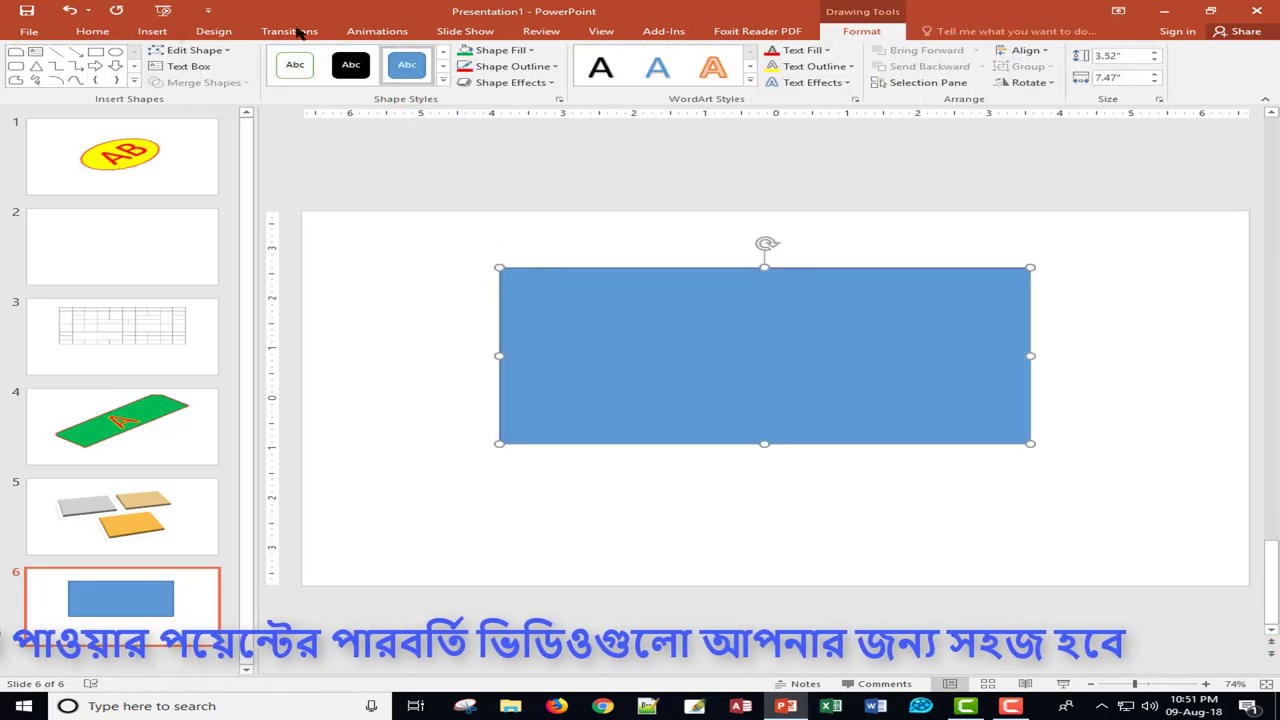
{"action": "left_click", "coordinate": [152, 31]}
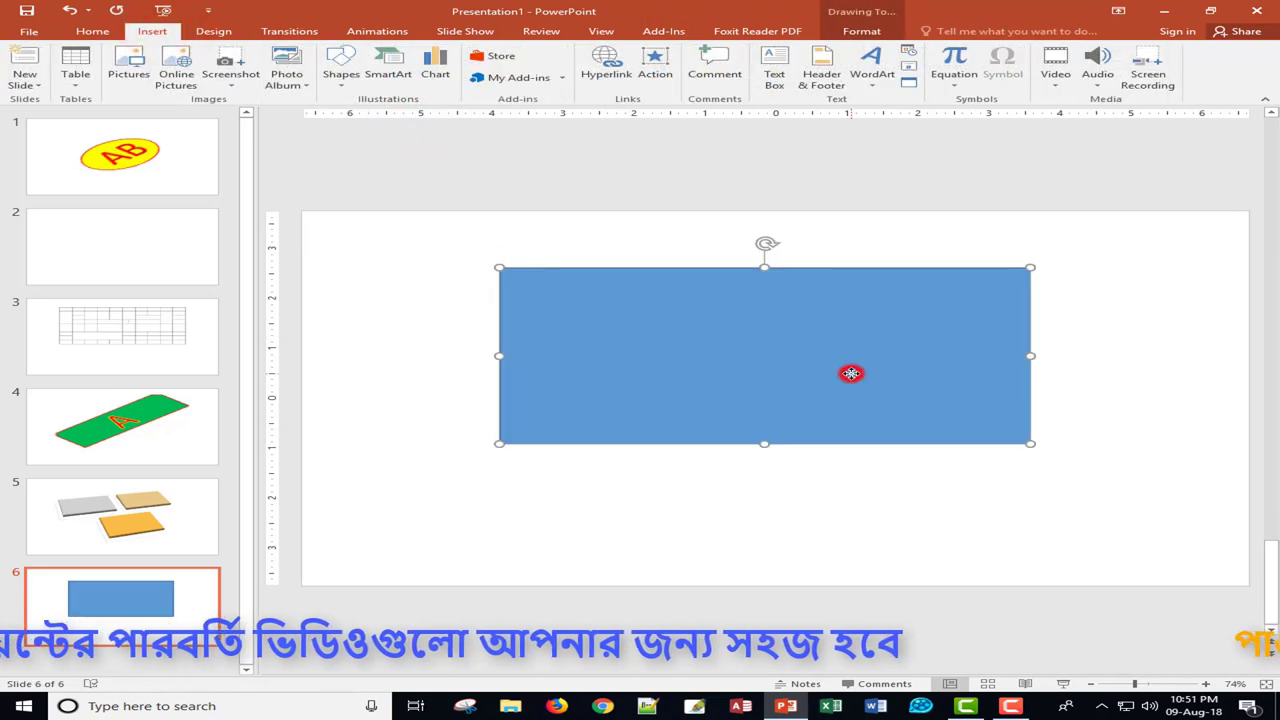
{"action": "type", "text": "A"}
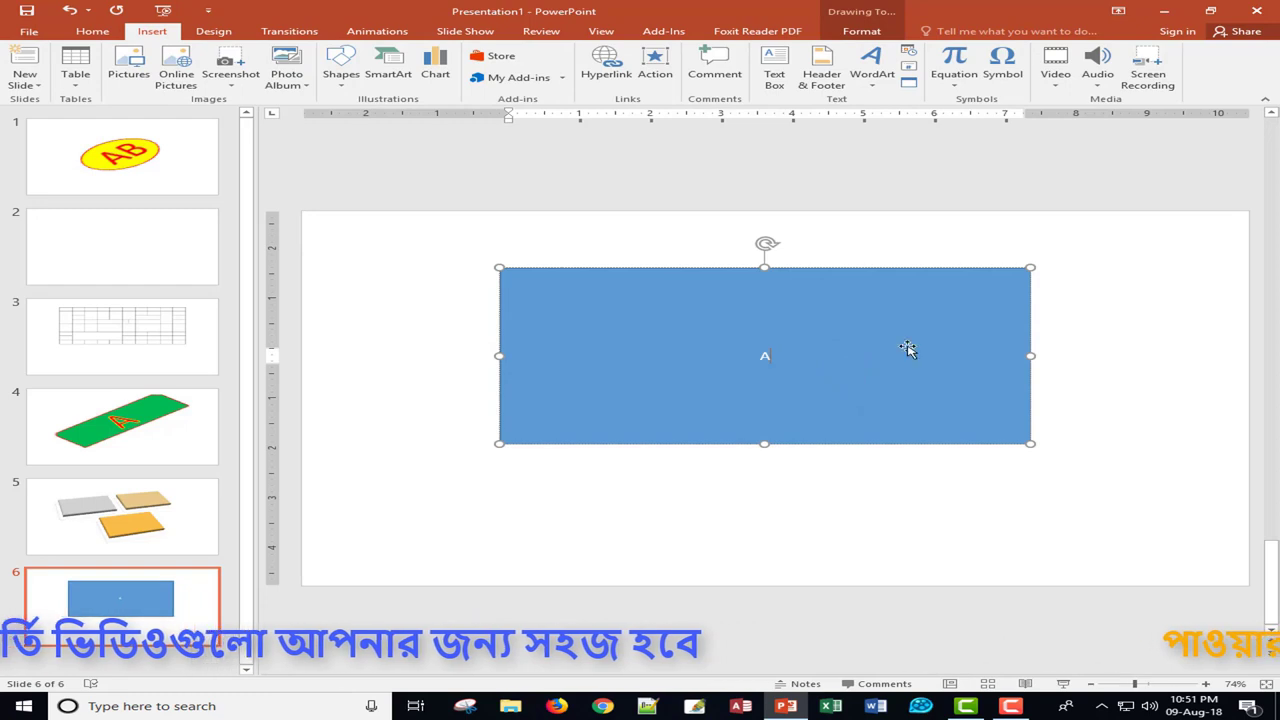
{"action": "left_click", "coordinate": [1002, 68]}
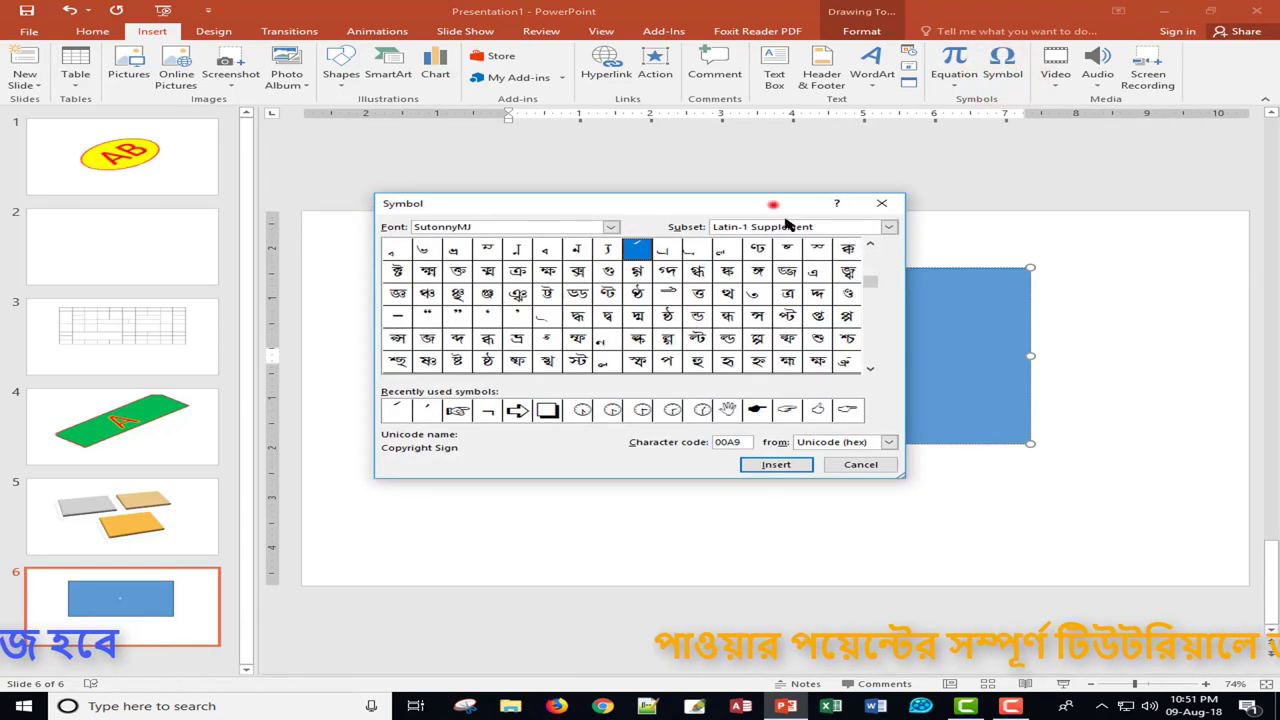
{"action": "left_click_drag", "start_coordinate": [826, 202], "coordinate": [1035, 81]}
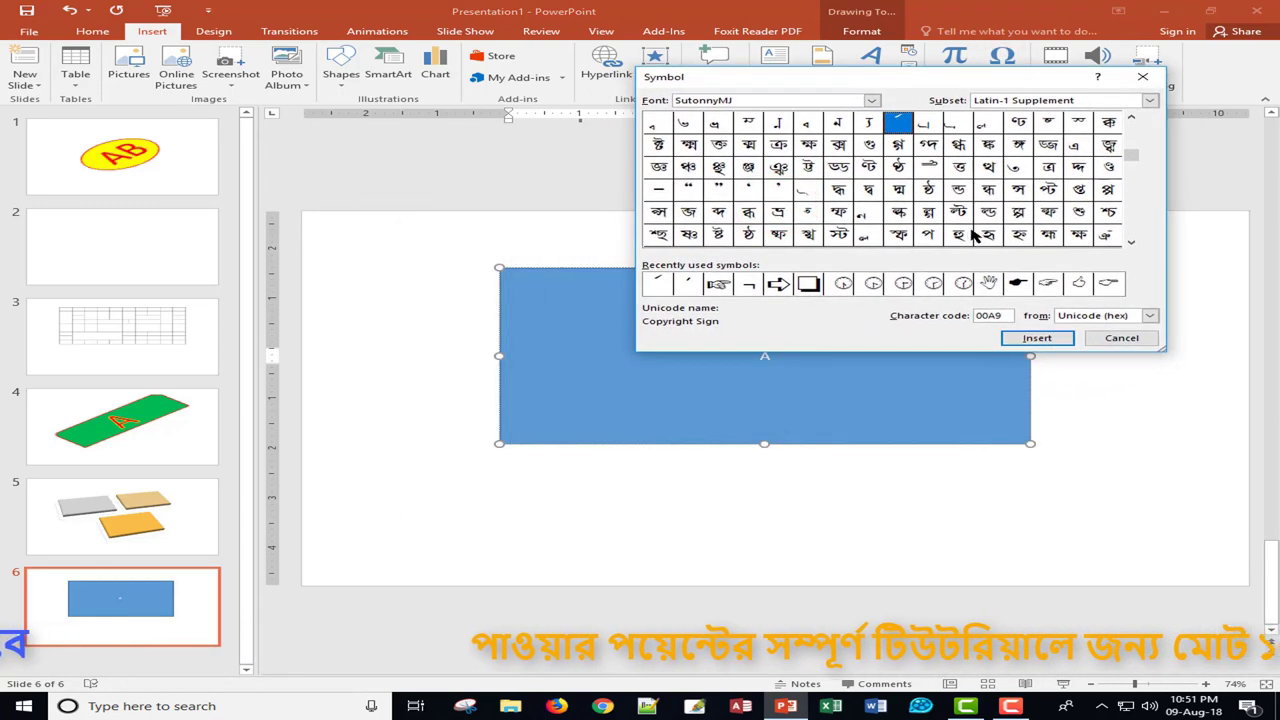
{"action": "left_click_drag", "start_coordinate": [903, 83], "coordinate": [988, 30]}
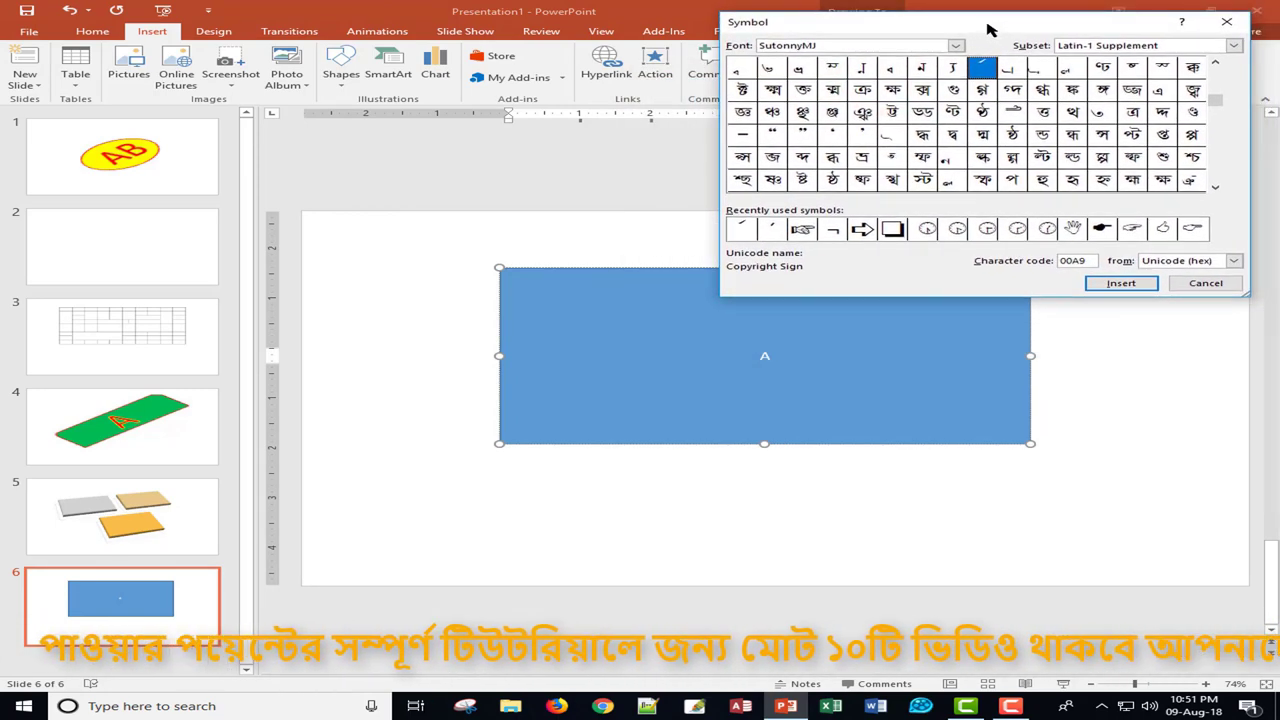
{"action": "left_click", "coordinate": [956, 46]}
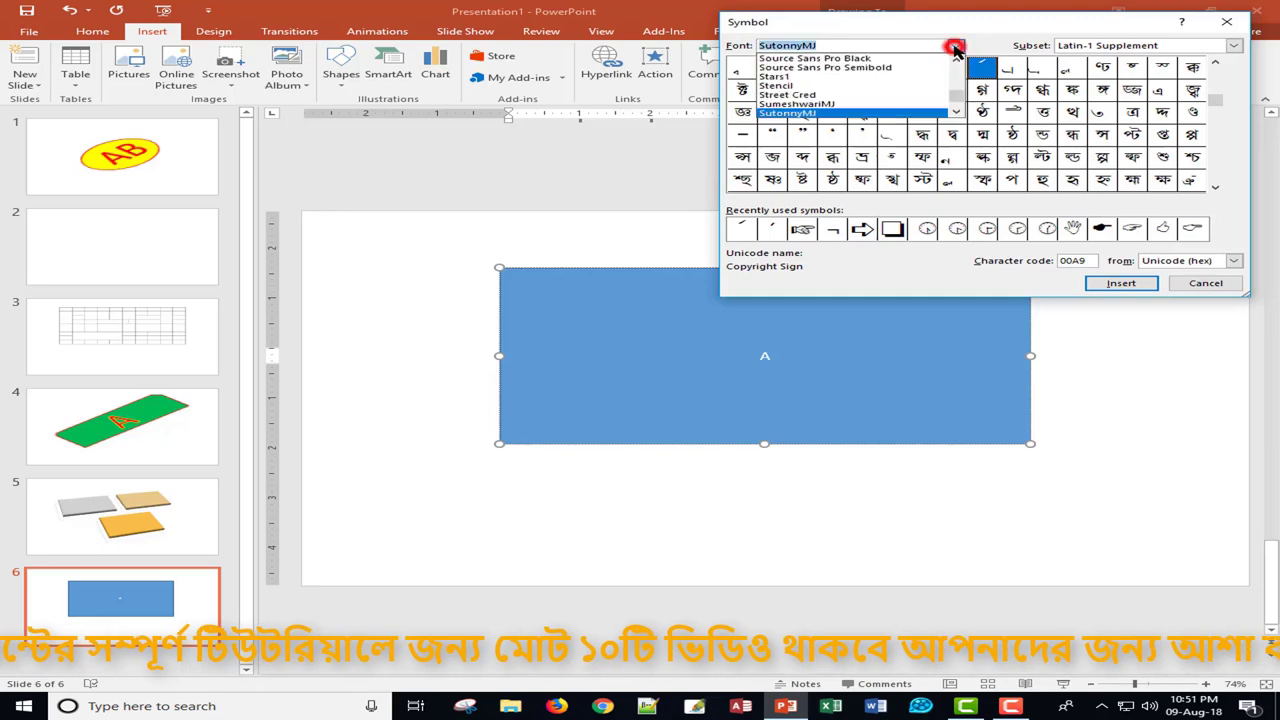
{"action": "left_click", "coordinate": [810, 76]}
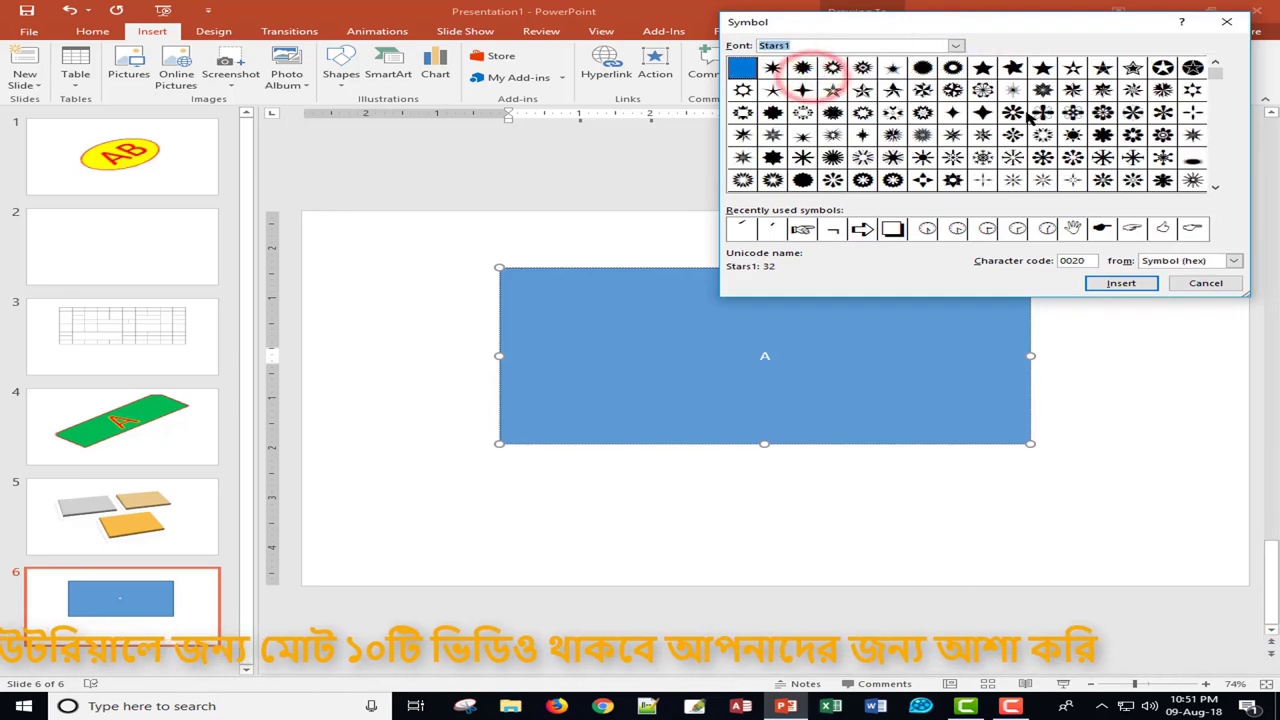
{"action": "left_click", "coordinate": [1213, 80]}
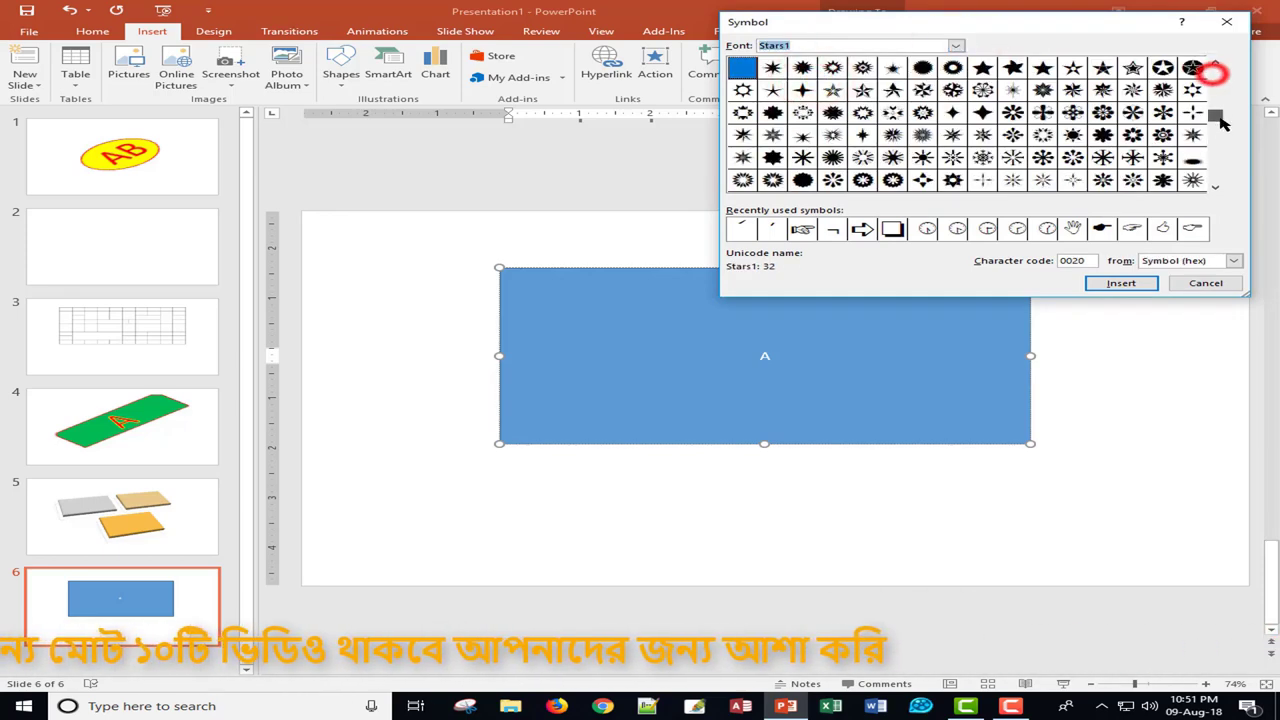
{"action": "left_click", "coordinate": [1213, 190]}
{"action": "left_click", "coordinate": [1213, 190]}
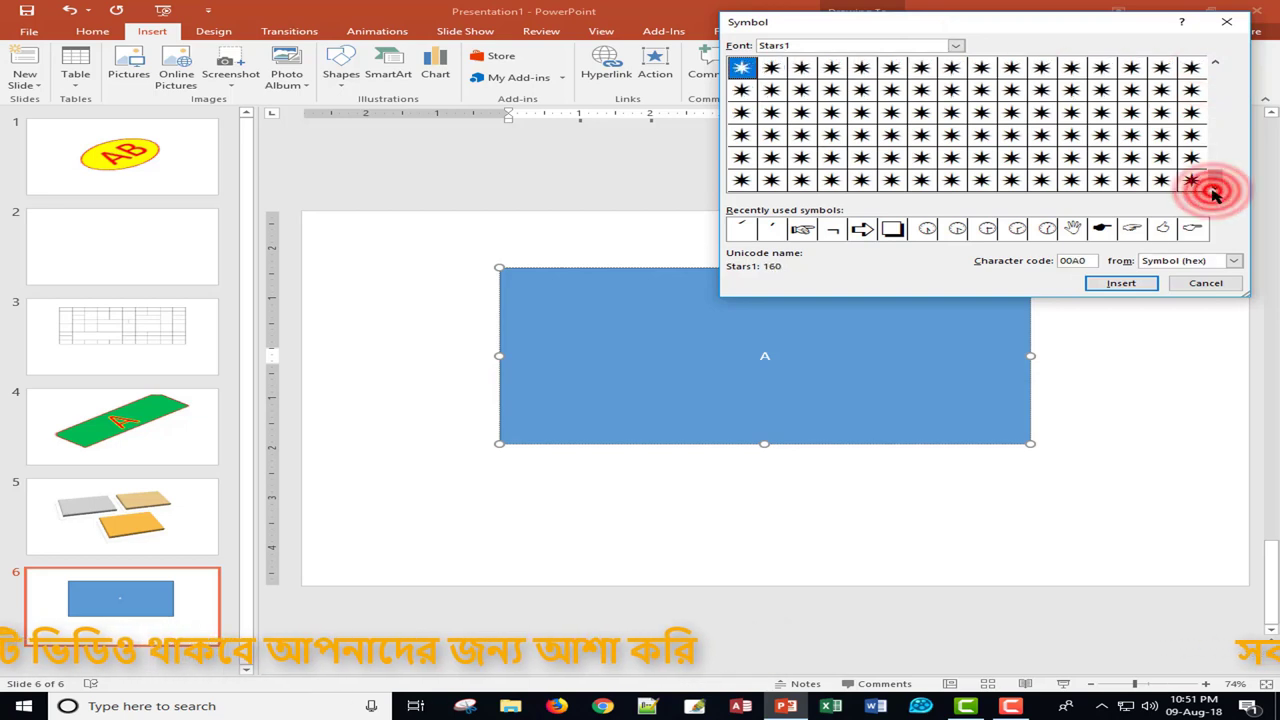
{"action": "left_click", "coordinate": [955, 45]}
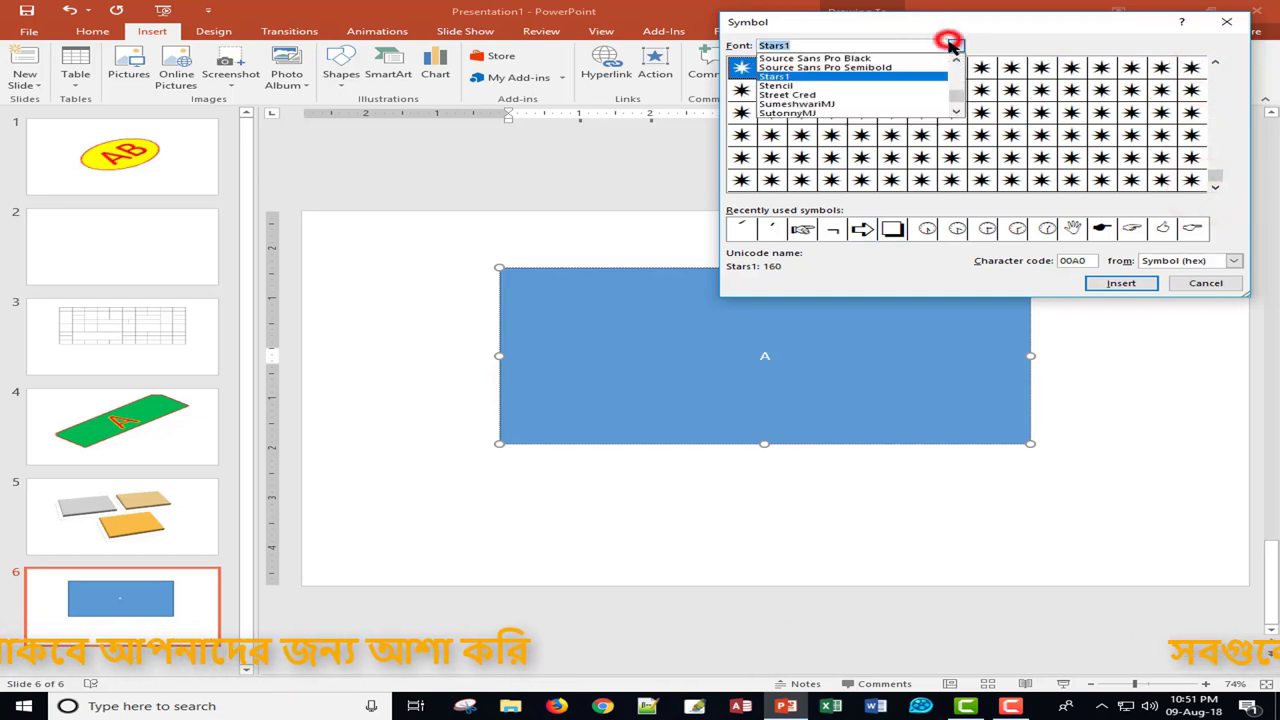
{"action": "scroll", "coordinate": [810, 105], "scroll_direction": "up", "scroll_amount": 3}
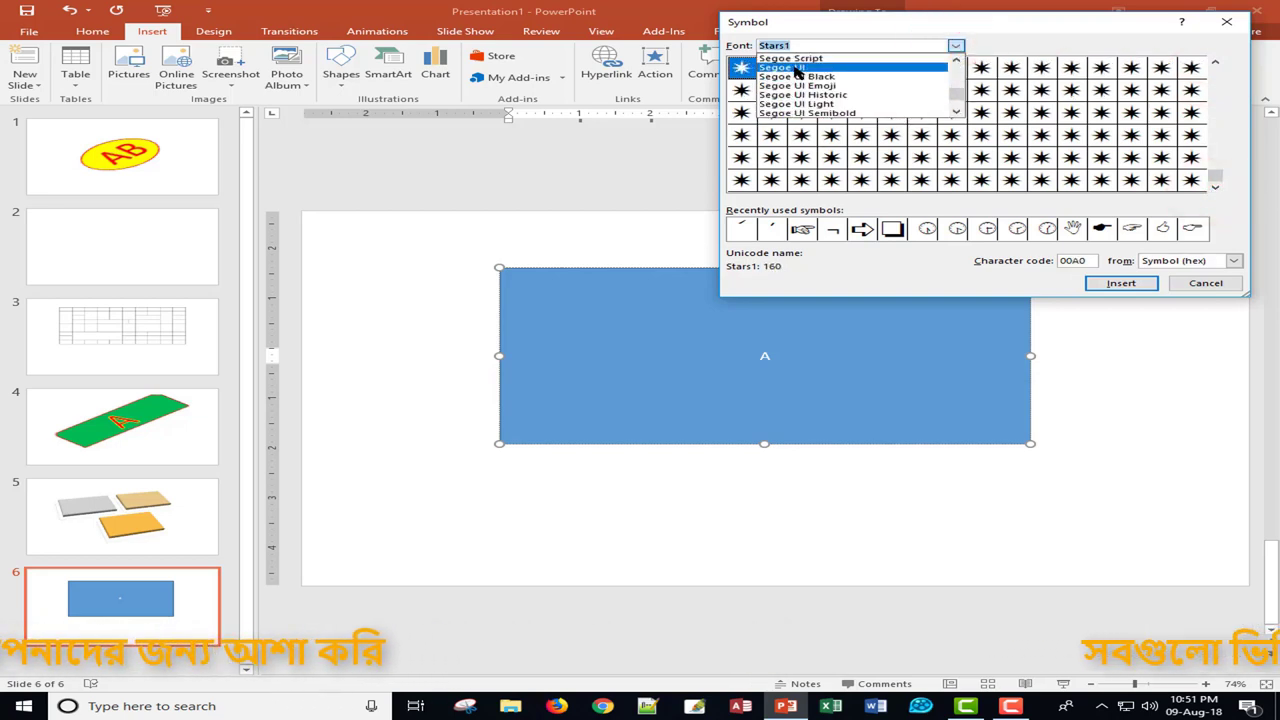
{"action": "left_click", "coordinate": [795, 67]}
{"action": "left_click", "coordinate": [955, 45]}
{"action": "scroll", "coordinate": [884, 89], "scroll_direction": "up", "scroll_amount": 5}
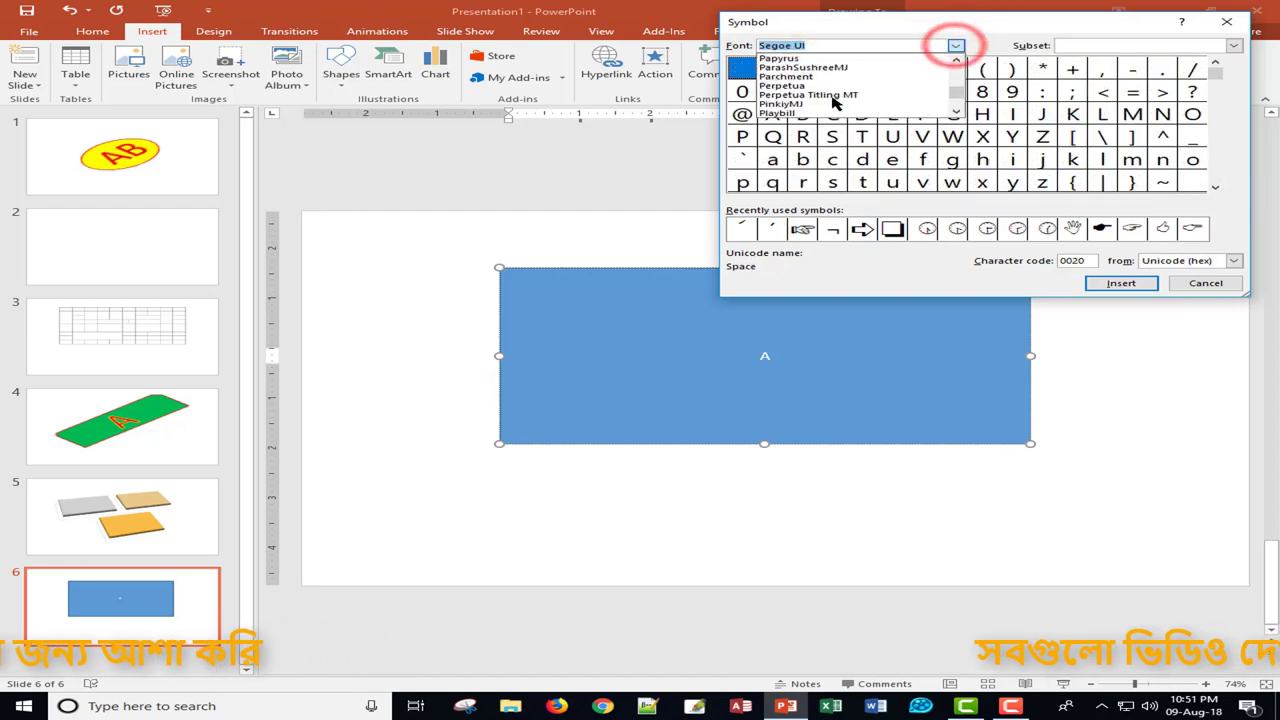
{"action": "left_click", "coordinate": [788, 58]}
{"action": "left_click", "coordinate": [955, 45]}
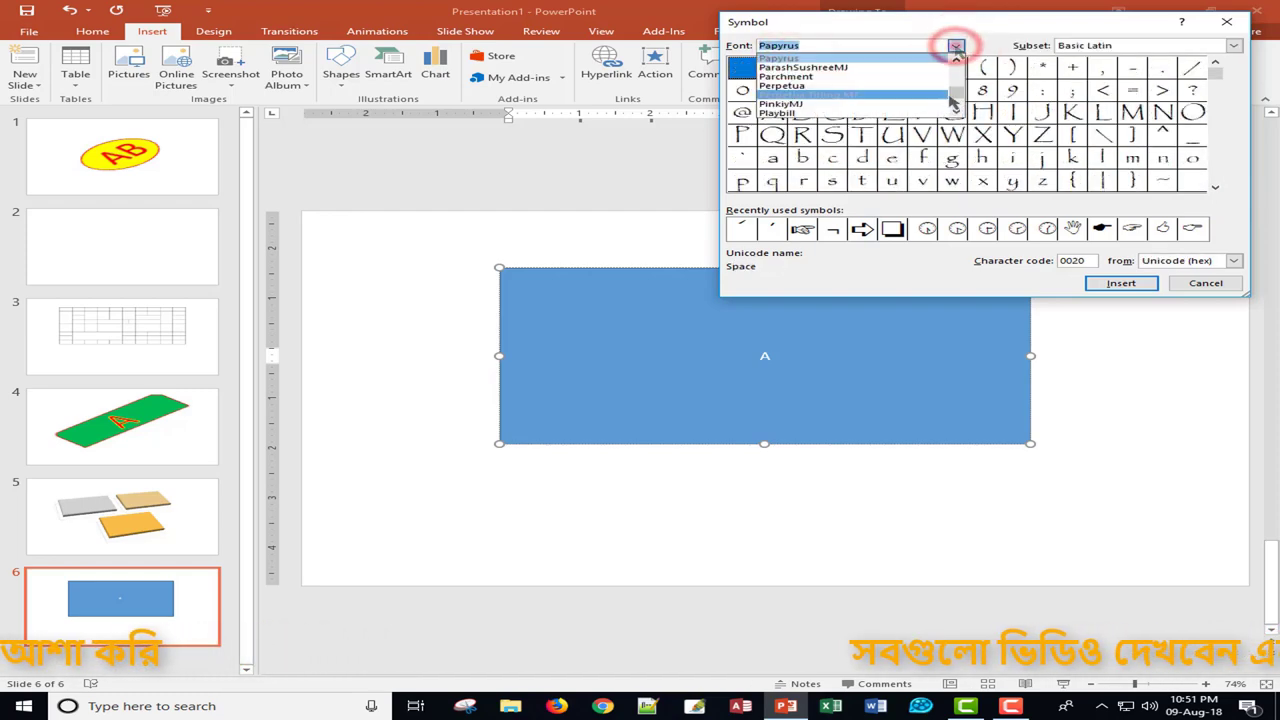
{"action": "scroll", "coordinate": [820, 90], "scroll_direction": "down", "scroll_amount": 10}
{"action": "left_click", "coordinate": [810, 95]}
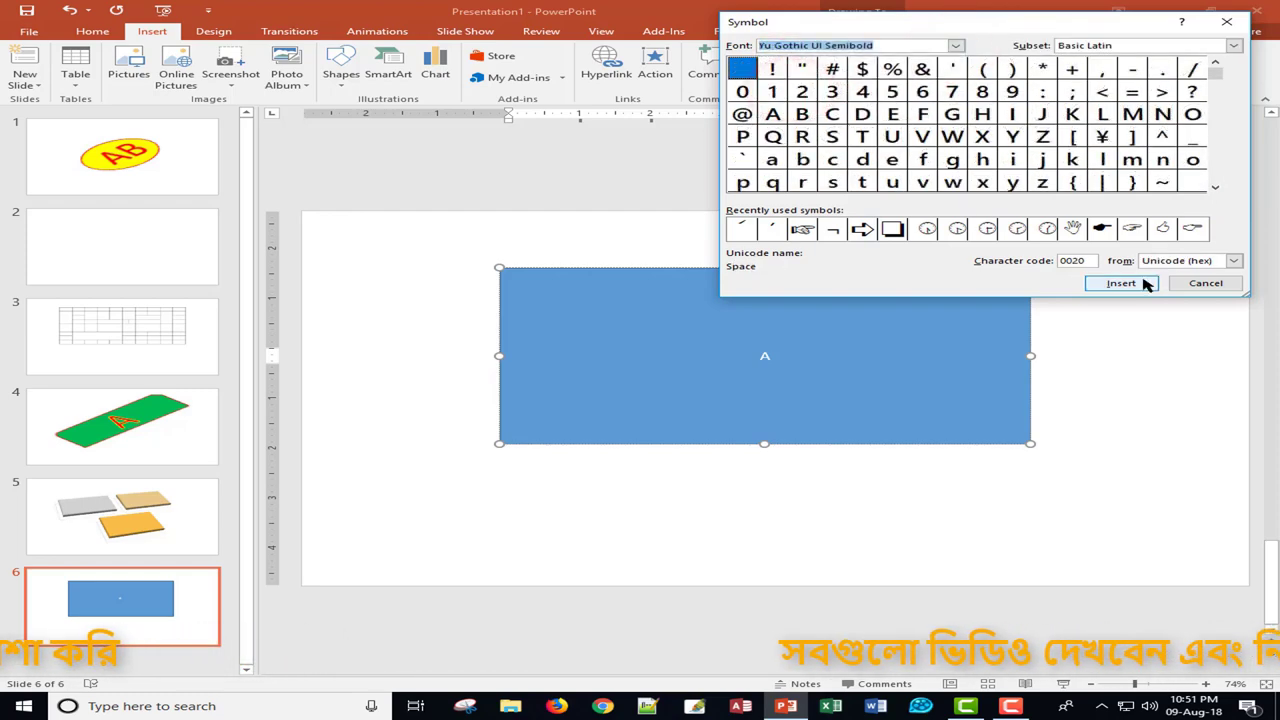
{"action": "left_click", "coordinate": [1206, 285]}
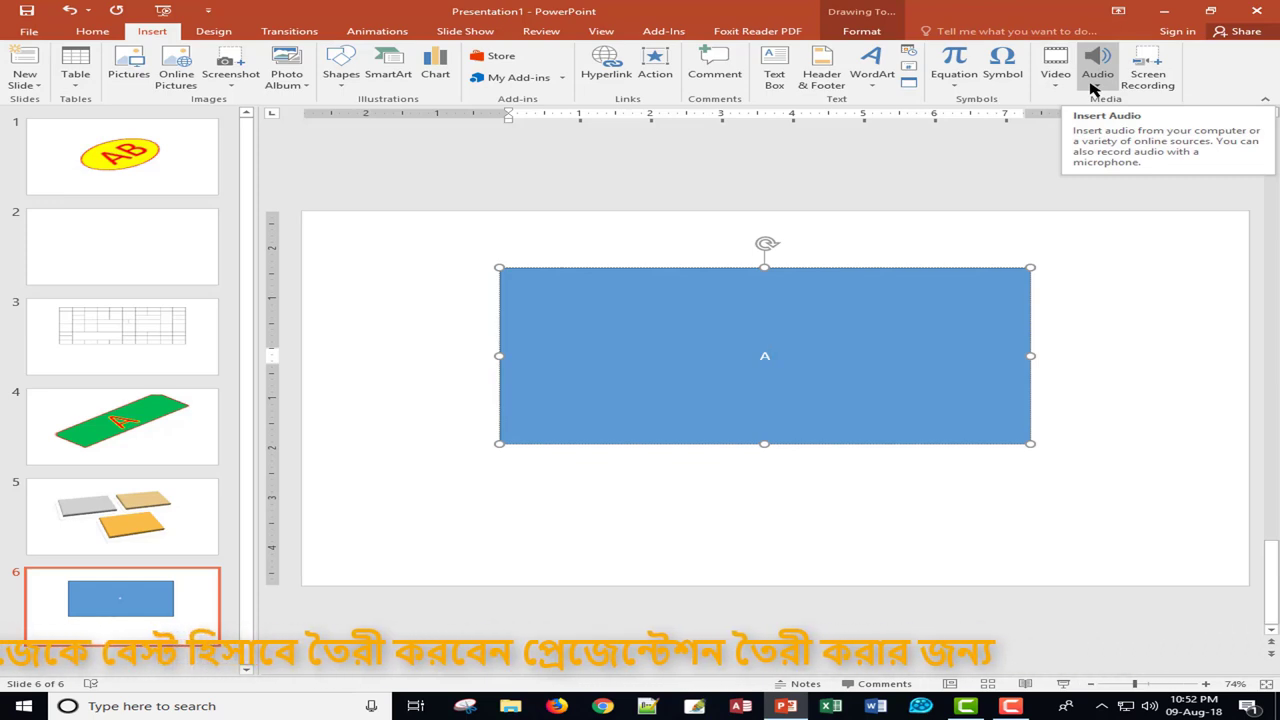
Look through the Insert Audio choices without adding any, then switch to the Design themes.
{"action": "left_click", "coordinate": [1093, 89]}
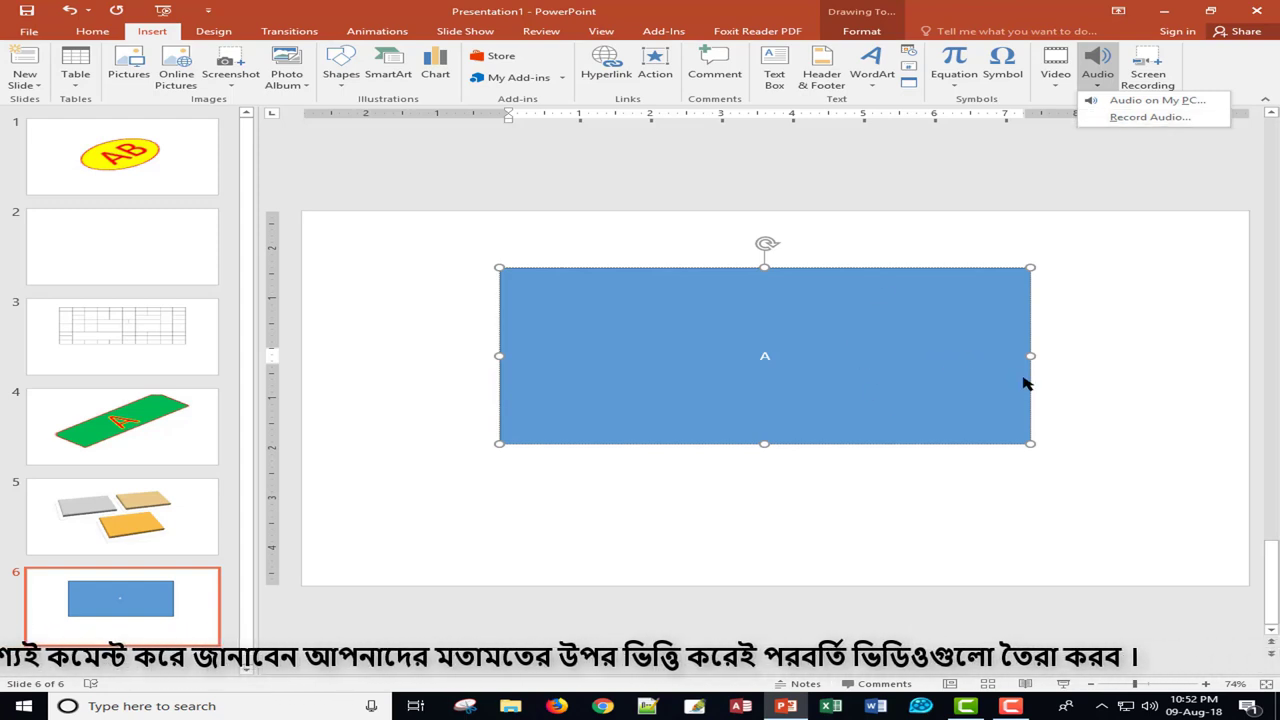
{"action": "left_click", "coordinate": [1237, 58]}
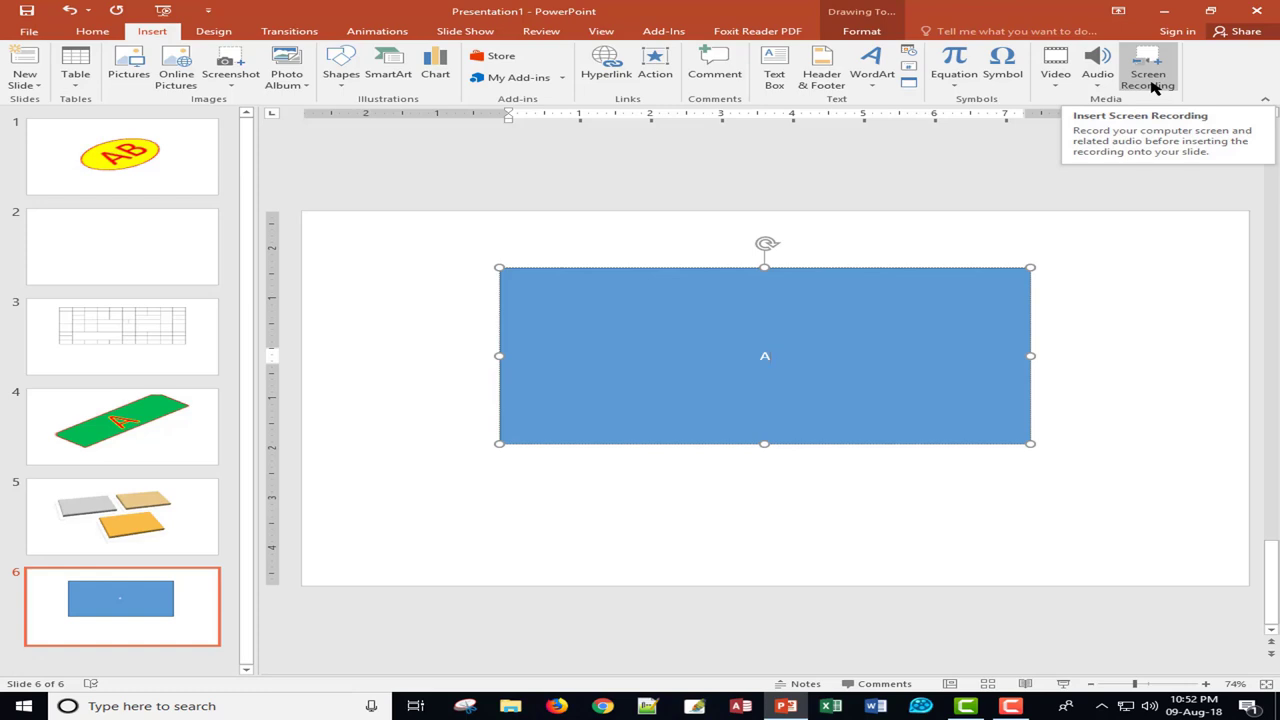
{"action": "left_click", "coordinate": [212, 33]}
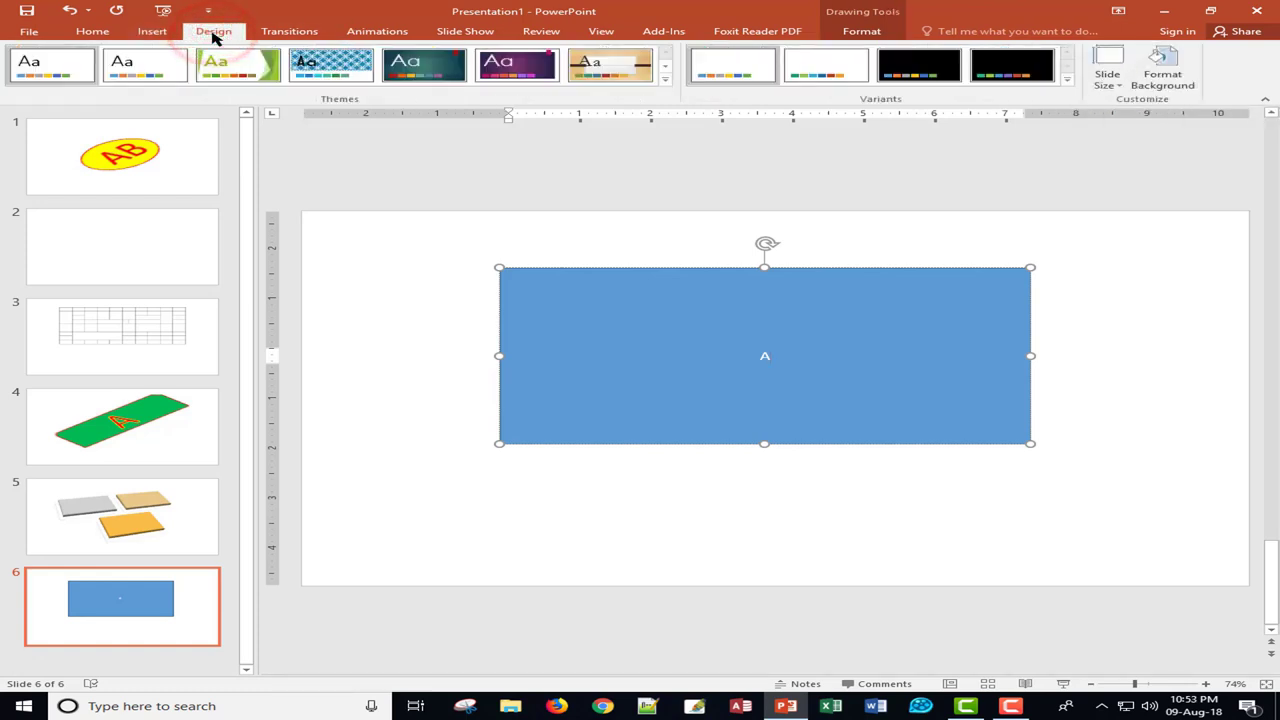
Delete the blue rectangle from slide 6.
{"action": "left_click", "coordinate": [725, 482]}
{"action": "left_click", "coordinate": [718, 270]}
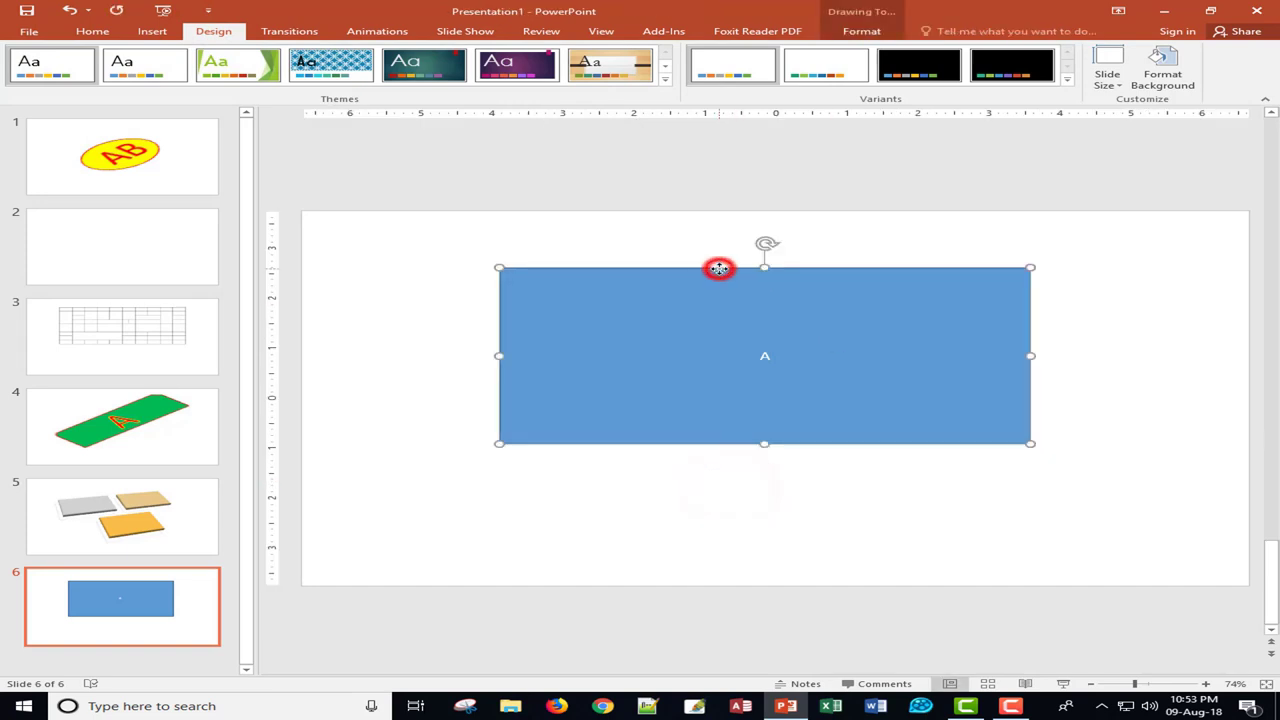
{"action": "key", "text": "Delete"}
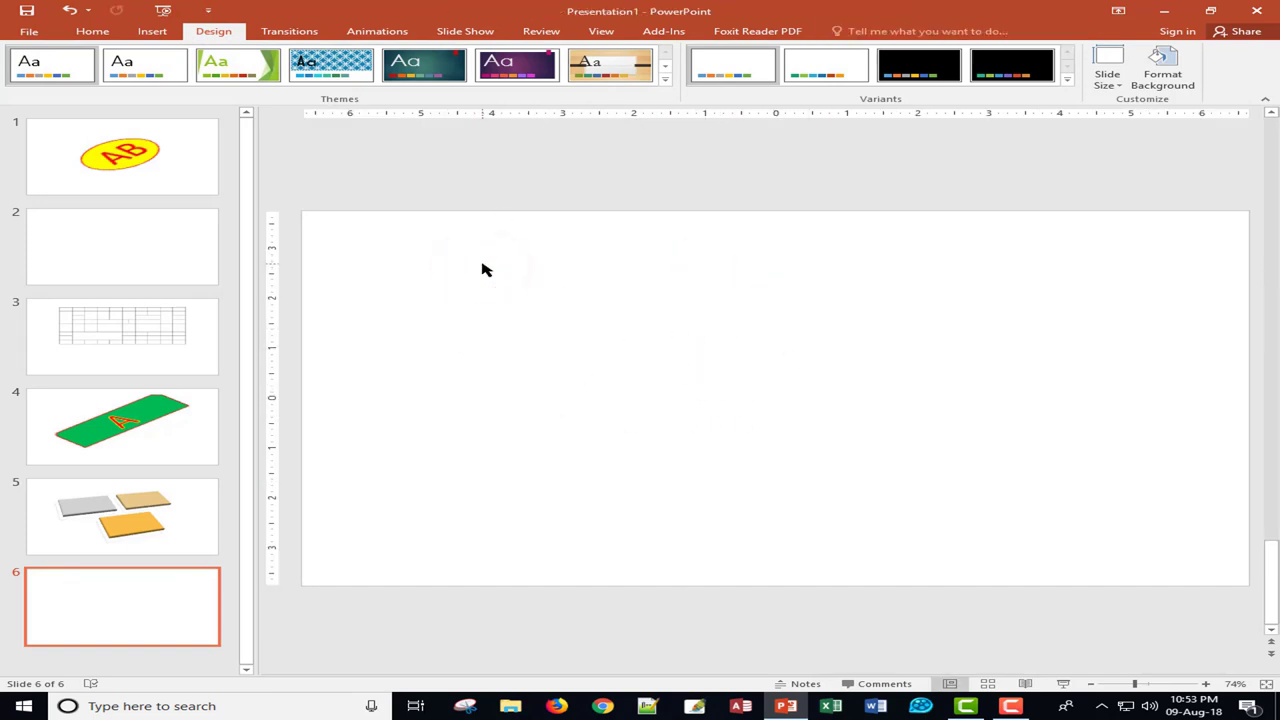
Try the patterned blue, purple and wood-grain themes, then apply Facet to all slides.
{"action": "left_click", "coordinate": [335, 67]}
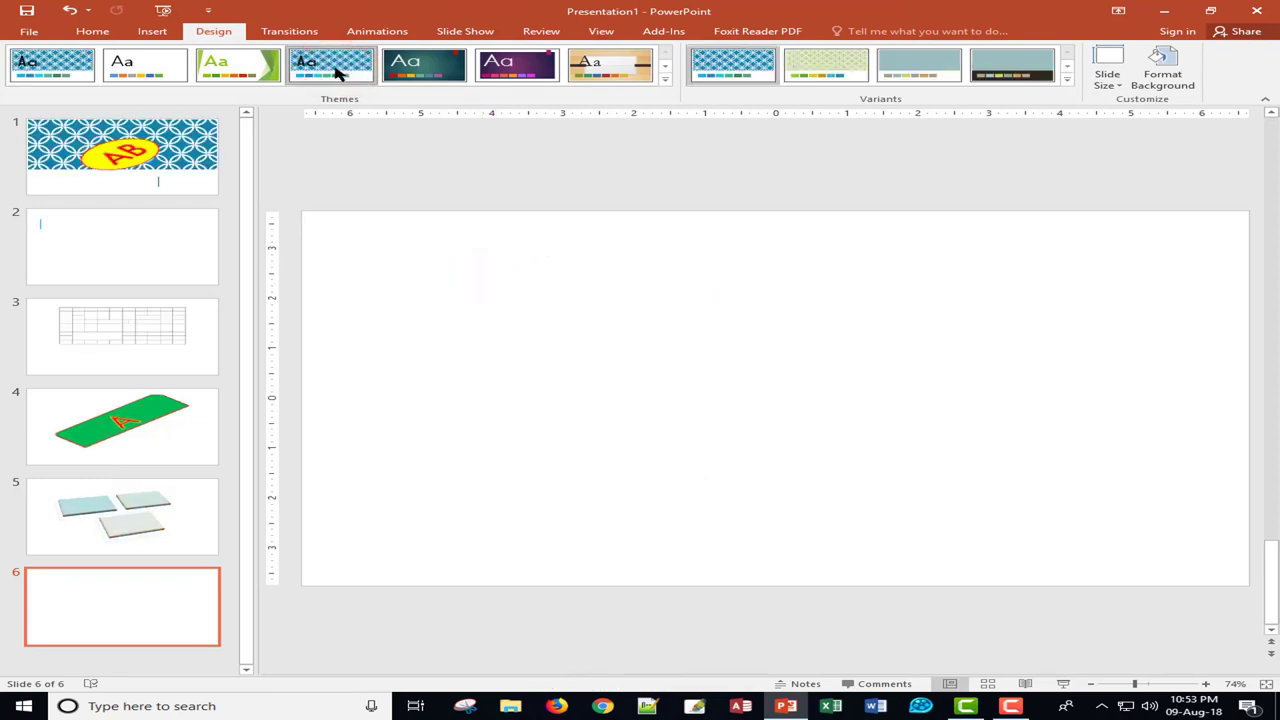
{"action": "left_click", "coordinate": [168, 142]}
{"action": "left_click", "coordinate": [505, 60]}
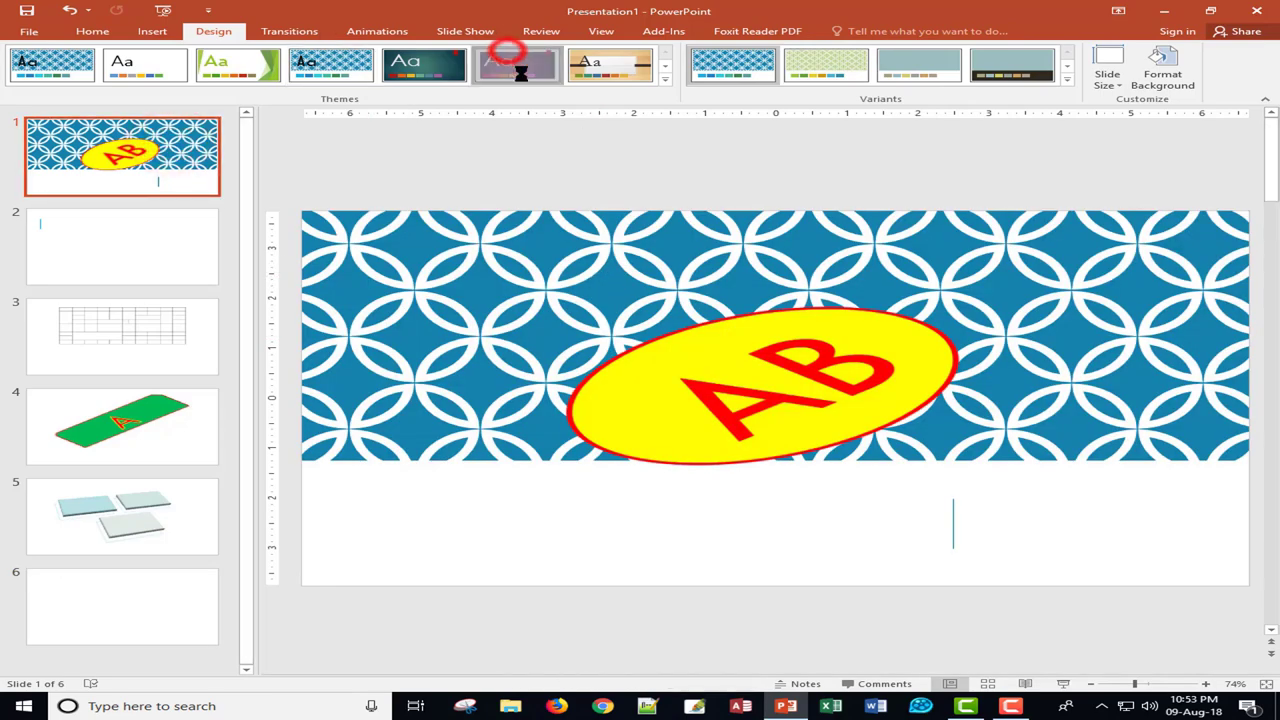
{"action": "left_click", "coordinate": [613, 62]}
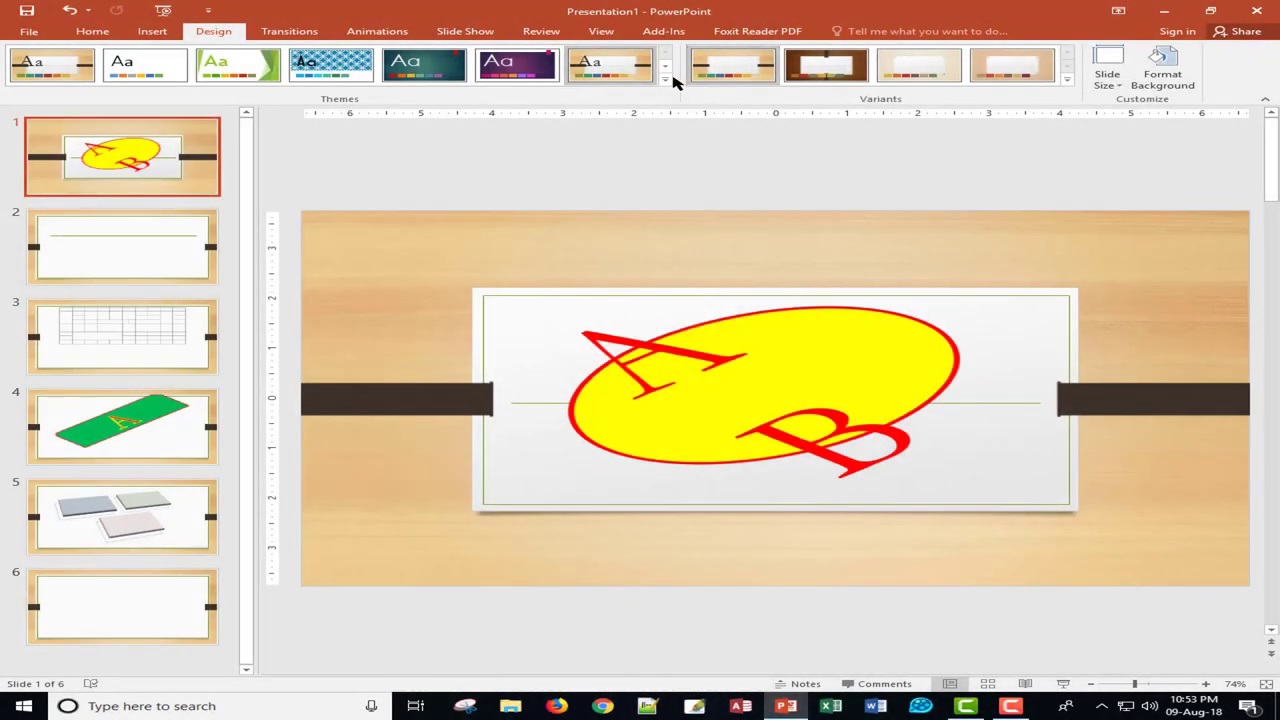
{"action": "left_click", "coordinate": [667, 80]}
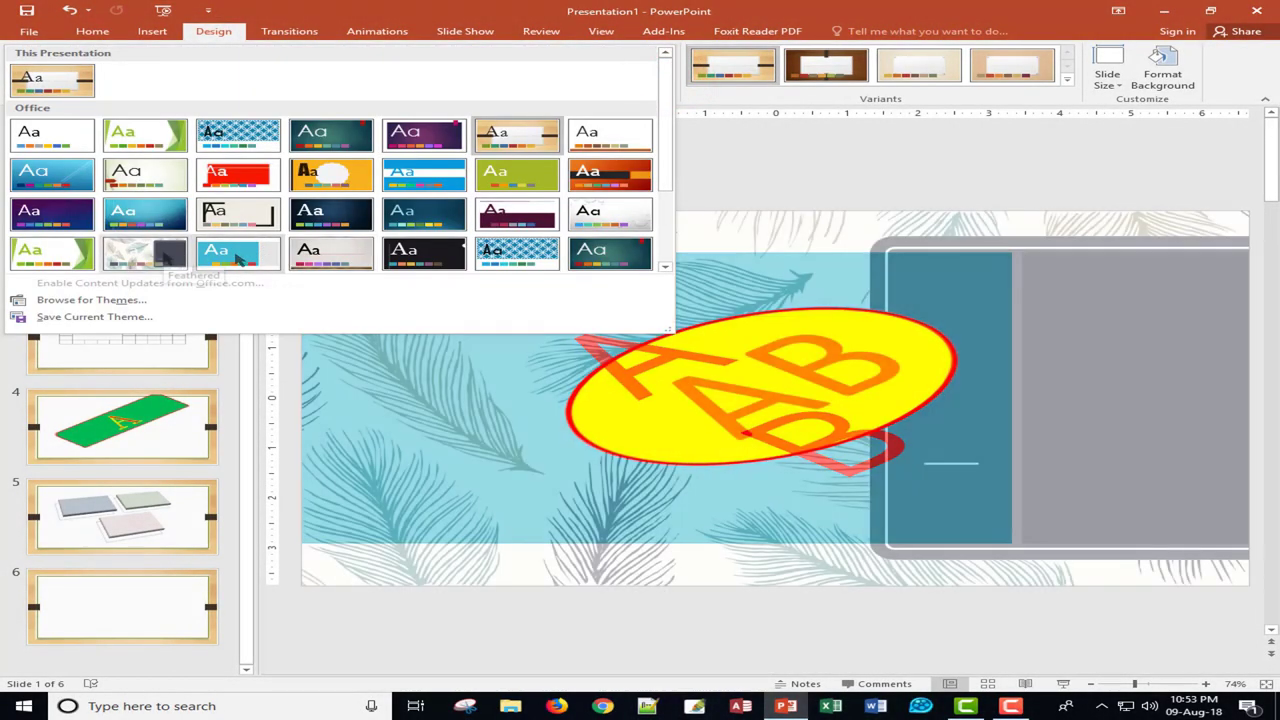
{"action": "left_click", "coordinate": [32, 260]}
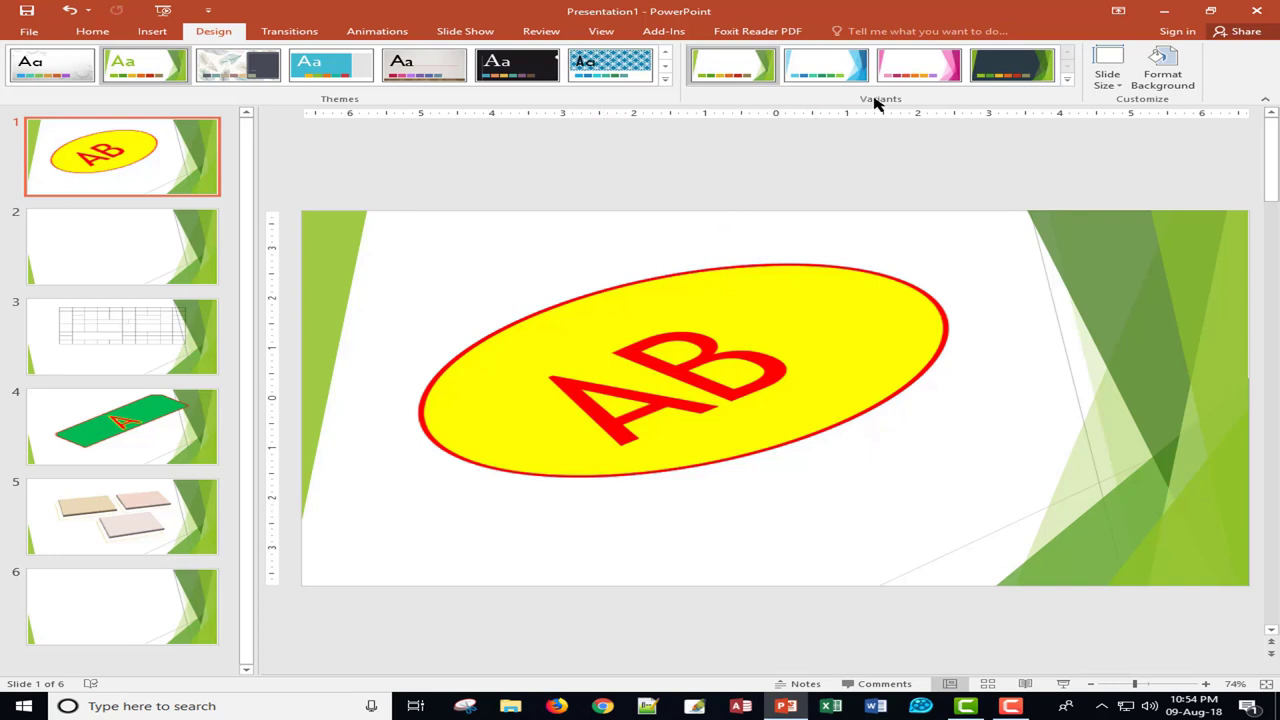
Browse the Variants Colors, Fonts, Effects and Background Styles menus, then open Format Background for slide 1.
{"action": "left_click", "coordinate": [1067, 84]}
{"action": "mouse_move", "coordinate": [837, 97]}
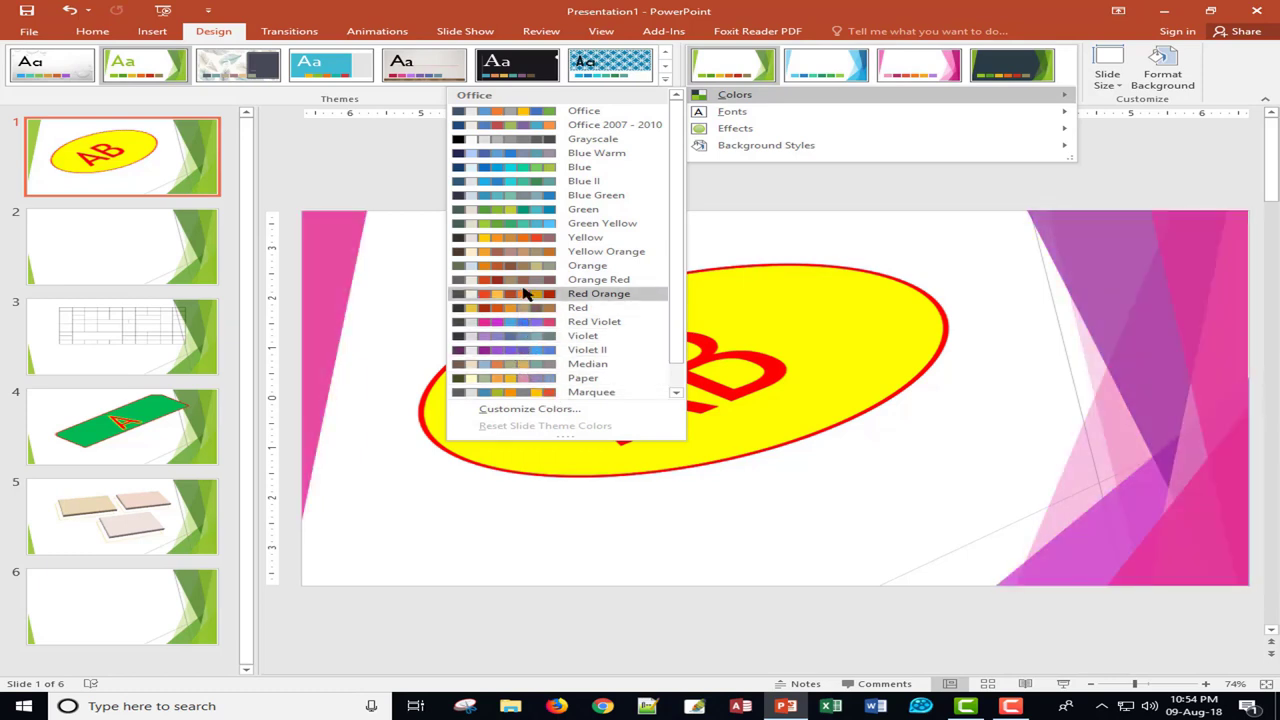
{"action": "mouse_move", "coordinate": [718, 115]}
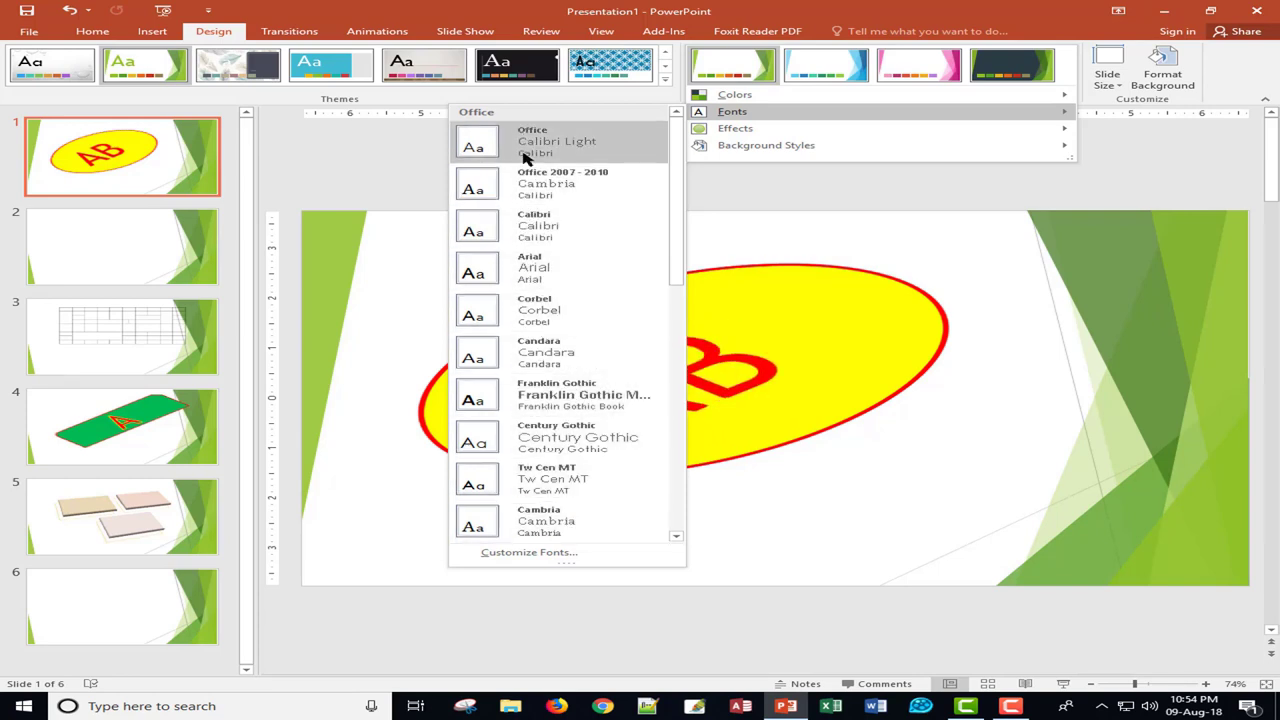
{"action": "mouse_move", "coordinate": [751, 129]}
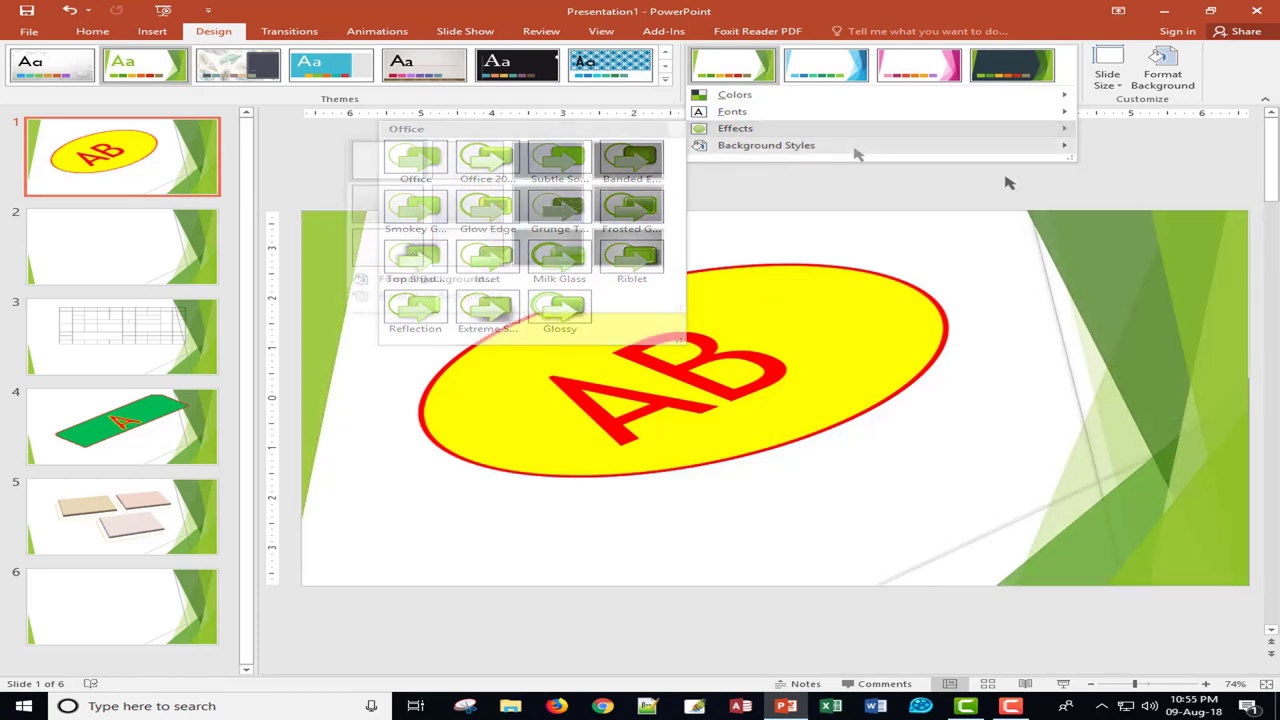
{"action": "mouse_move", "coordinate": [814, 147]}
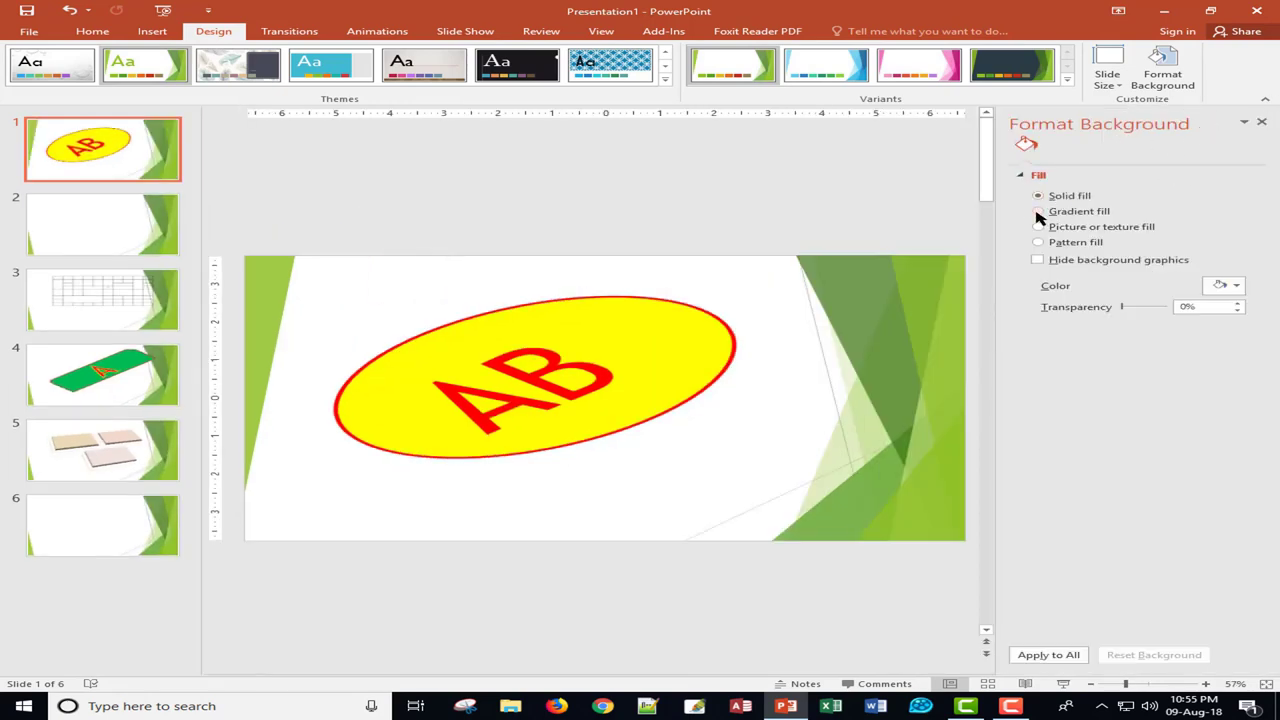
After trying gradient and texture, set a pattern fill, hide background graphics, and pick the green grid.
{"action": "left_click", "coordinate": [1038, 211]}
{"action": "left_click", "coordinate": [1039, 227]}
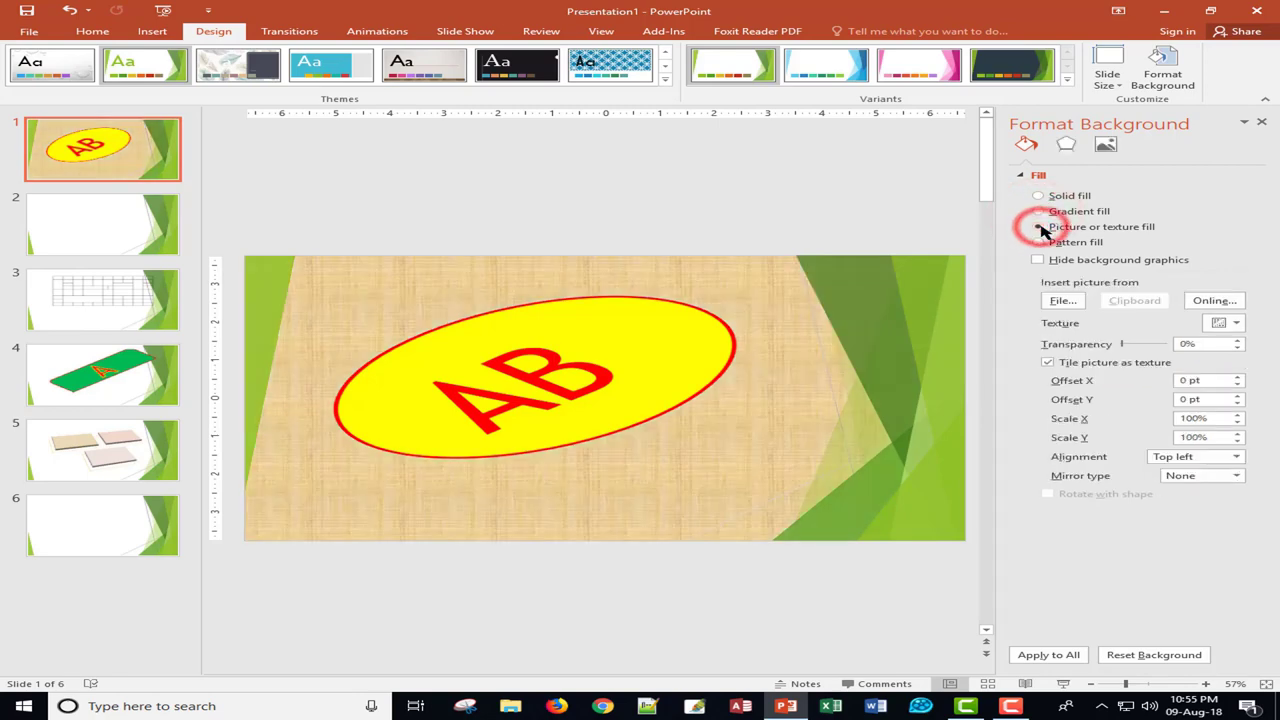
{"action": "left_click", "coordinate": [1038, 242]}
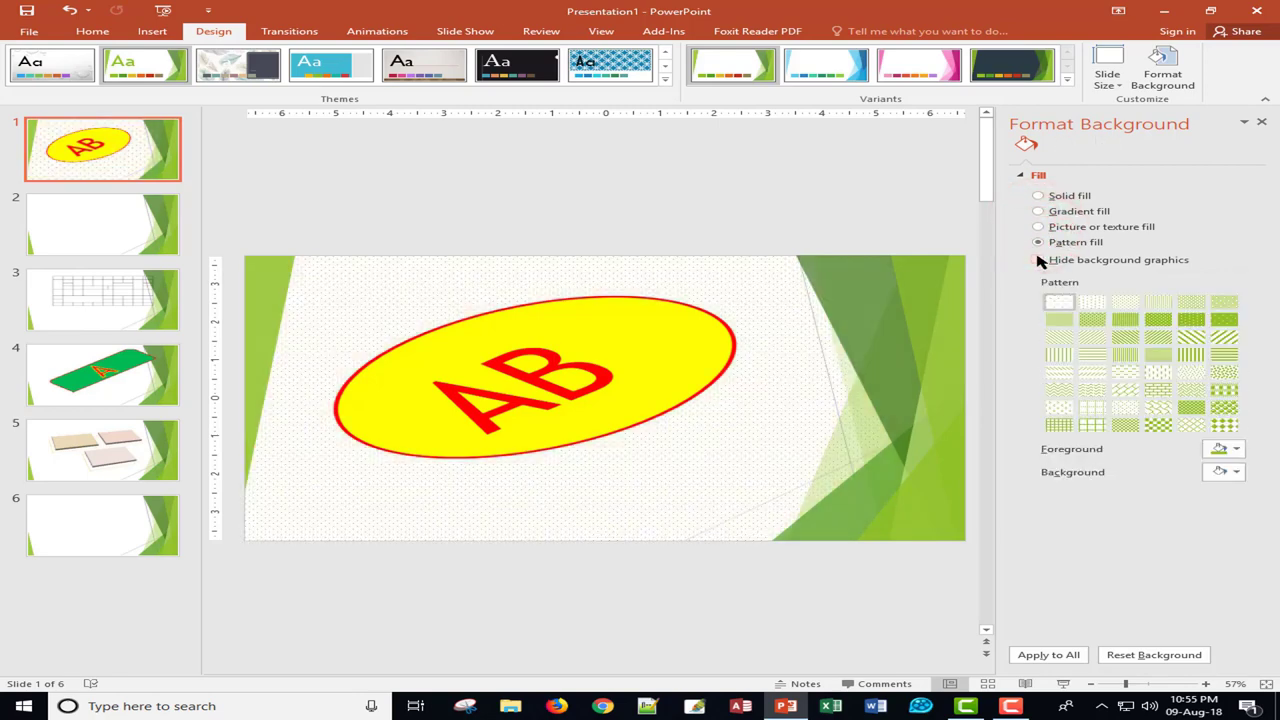
{"action": "left_click", "coordinate": [1038, 260]}
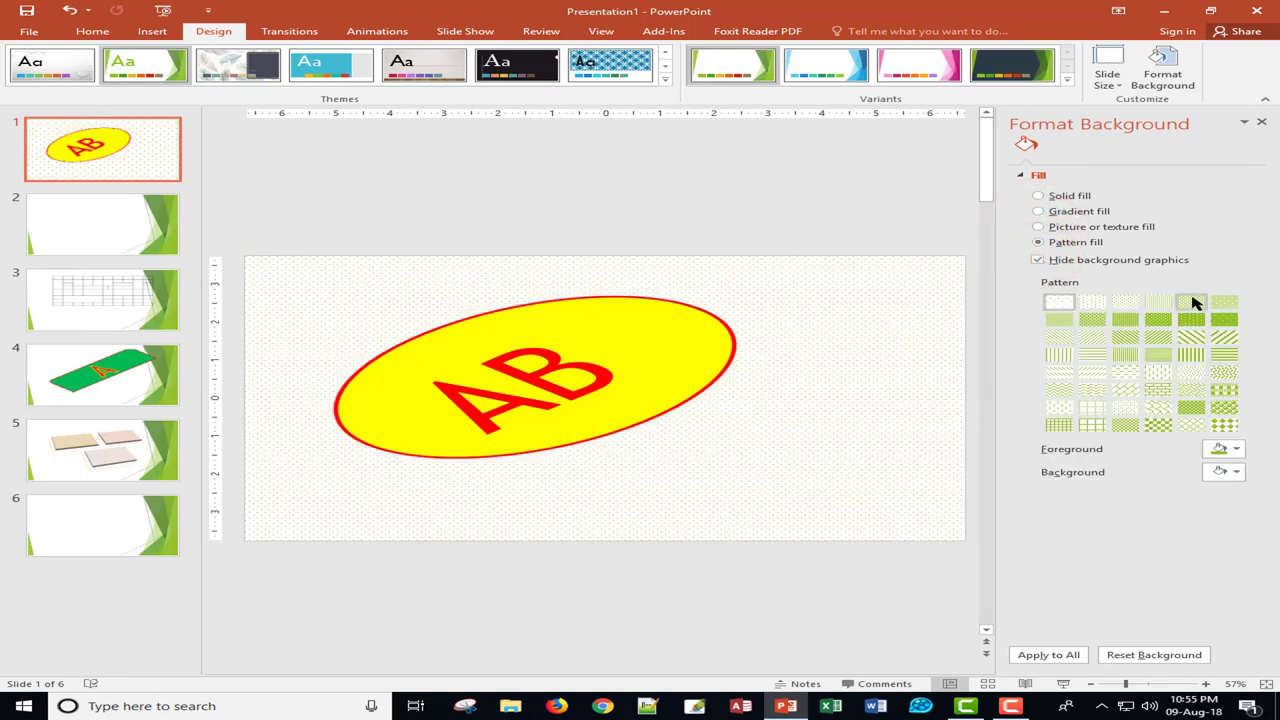
{"action": "left_click", "coordinate": [1125, 372]}
{"action": "left_click", "coordinate": [1126, 390]}
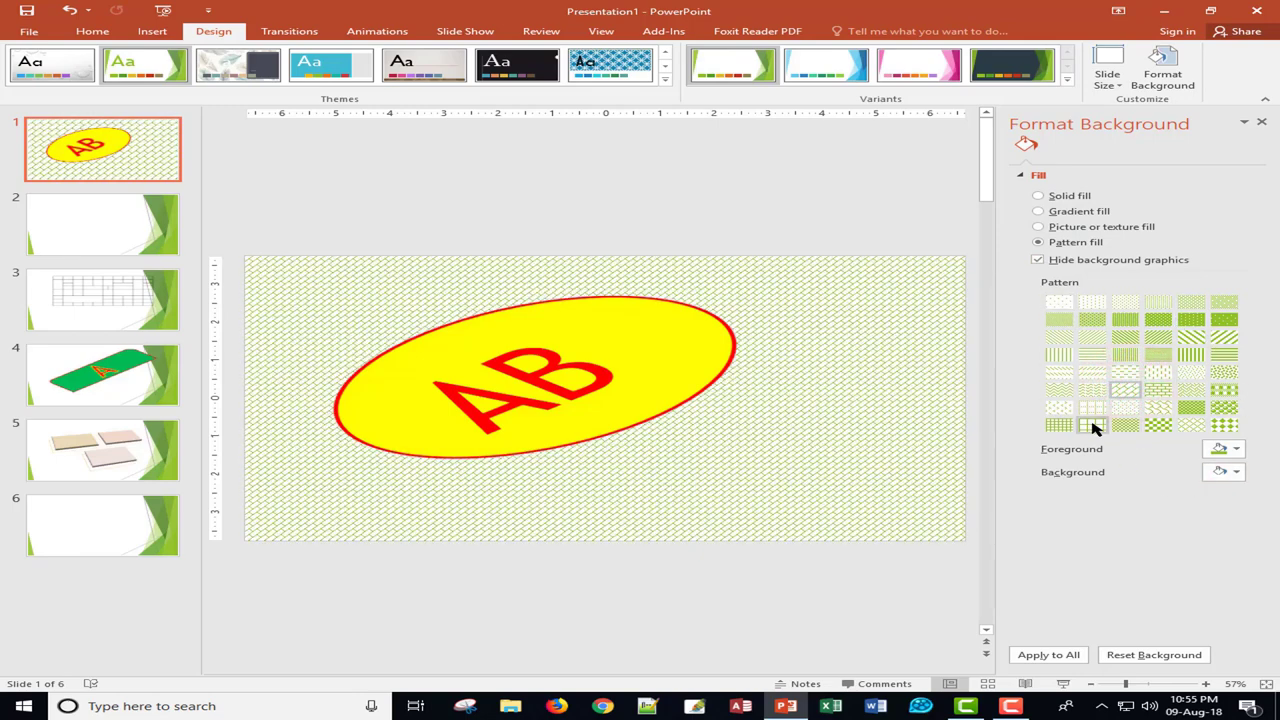
{"action": "left_click", "coordinate": [1092, 426]}
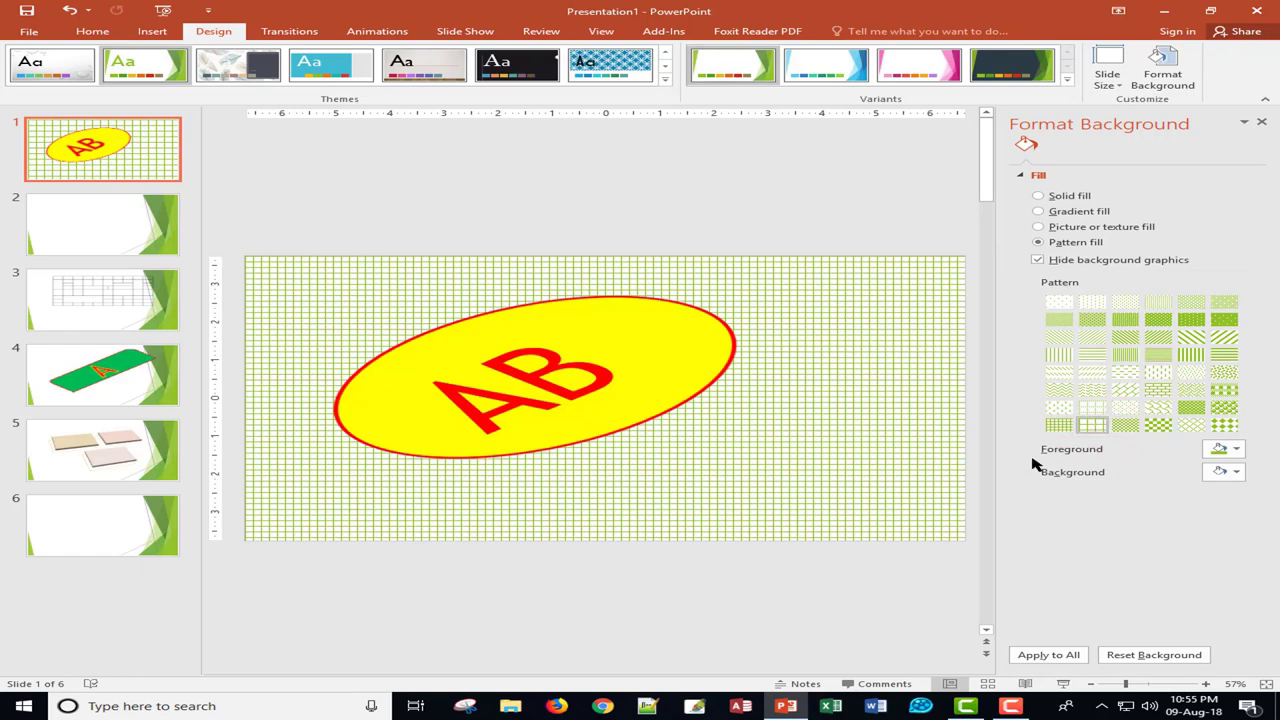
Switch the slide size to Standard 4:3, maximizing content, and close the background pane.
{"action": "left_click", "coordinate": [1108, 78]}
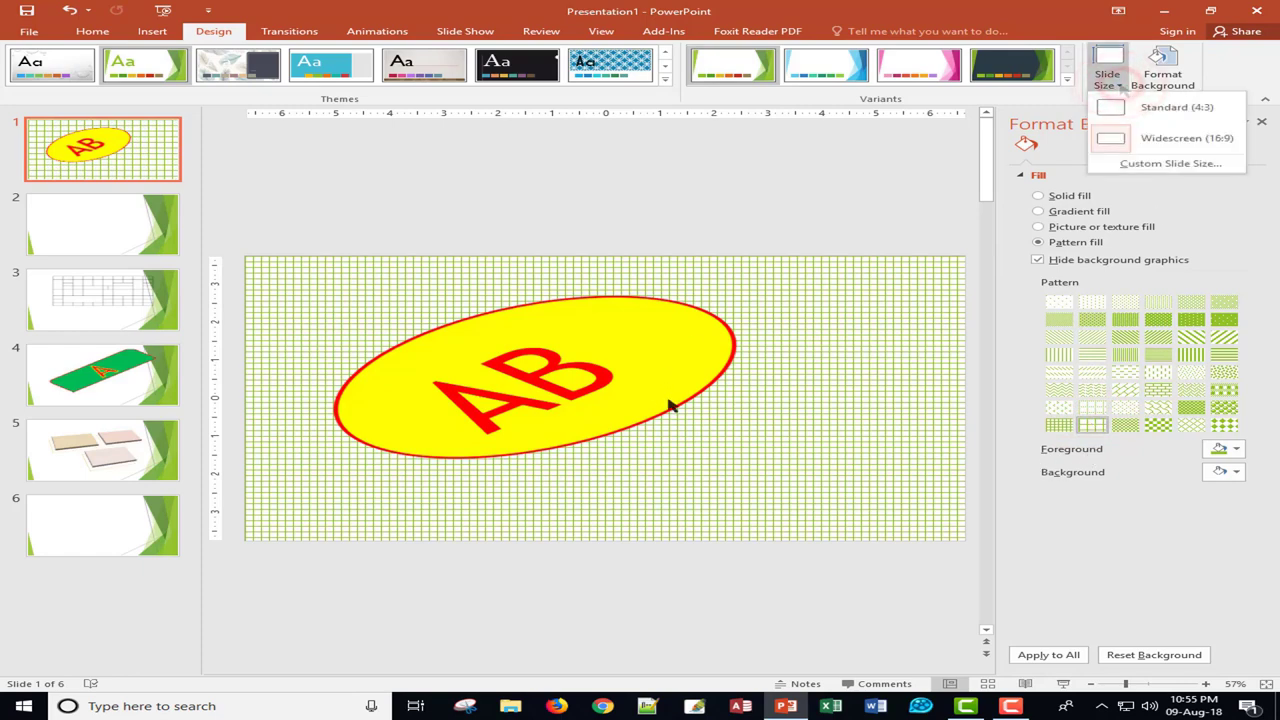
{"action": "left_click", "coordinate": [1147, 113]}
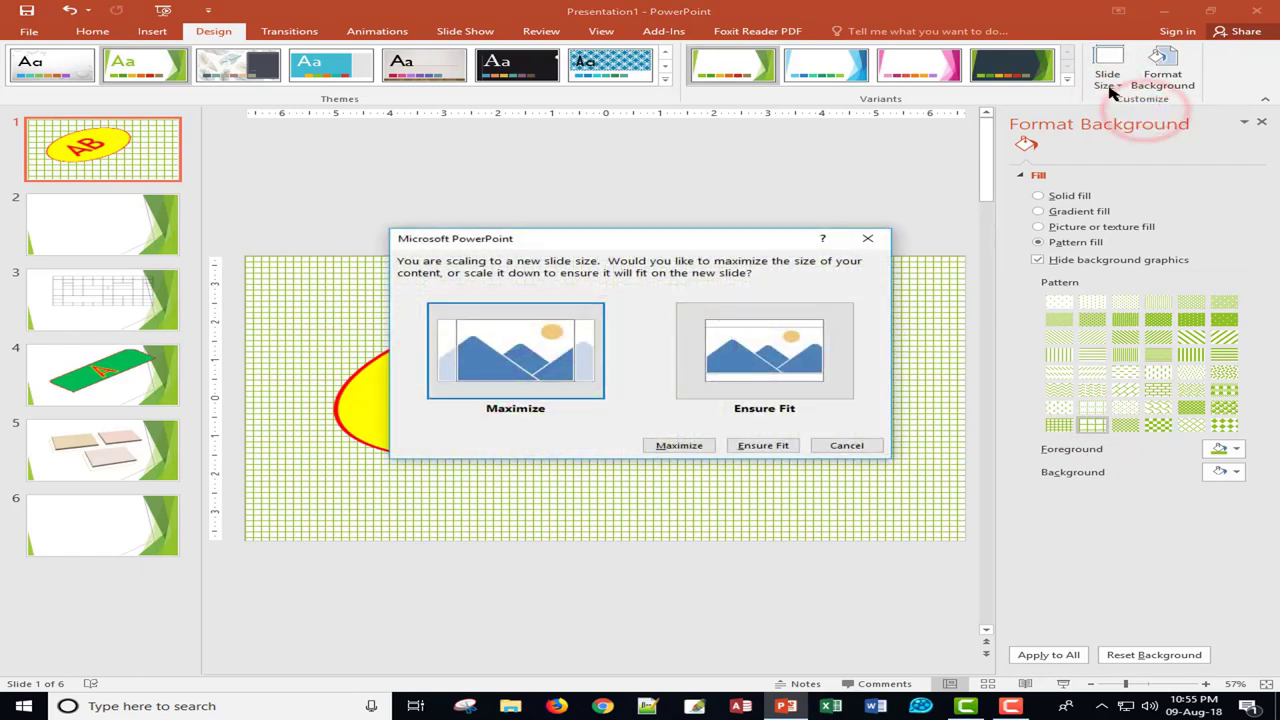
{"action": "left_click", "coordinate": [518, 389]}
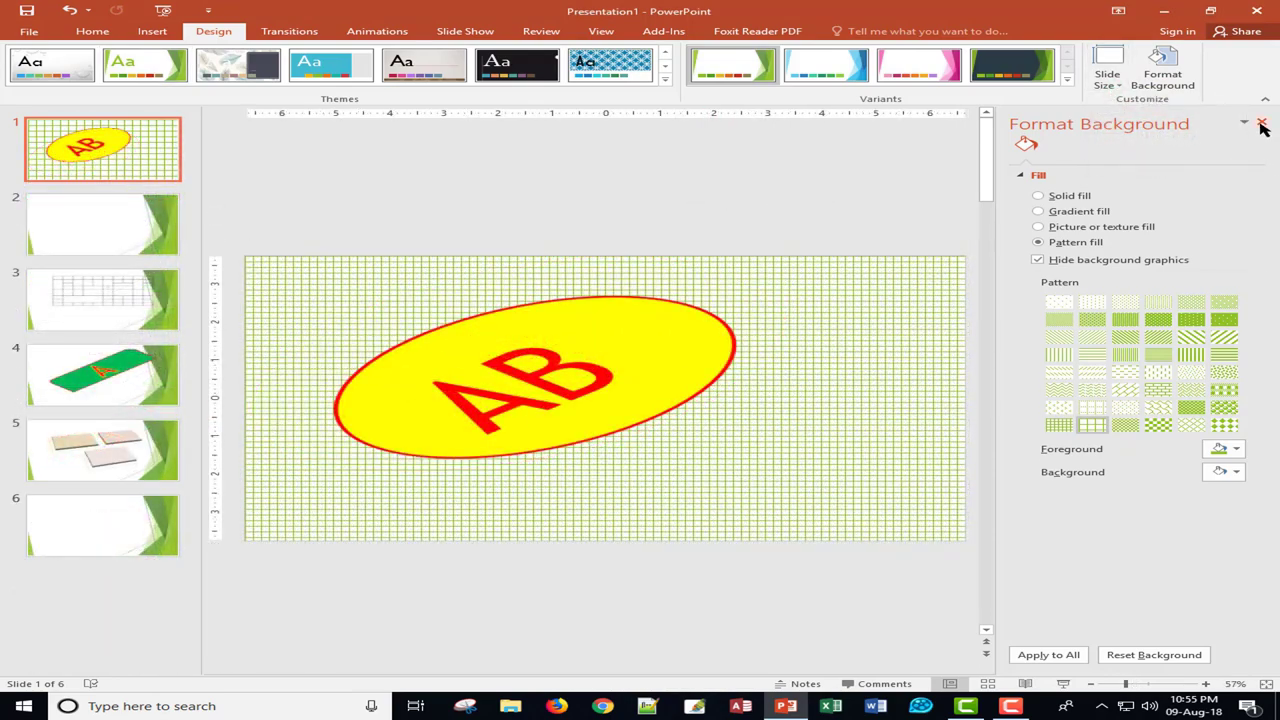
{"action": "left_click", "coordinate": [1261, 122]}
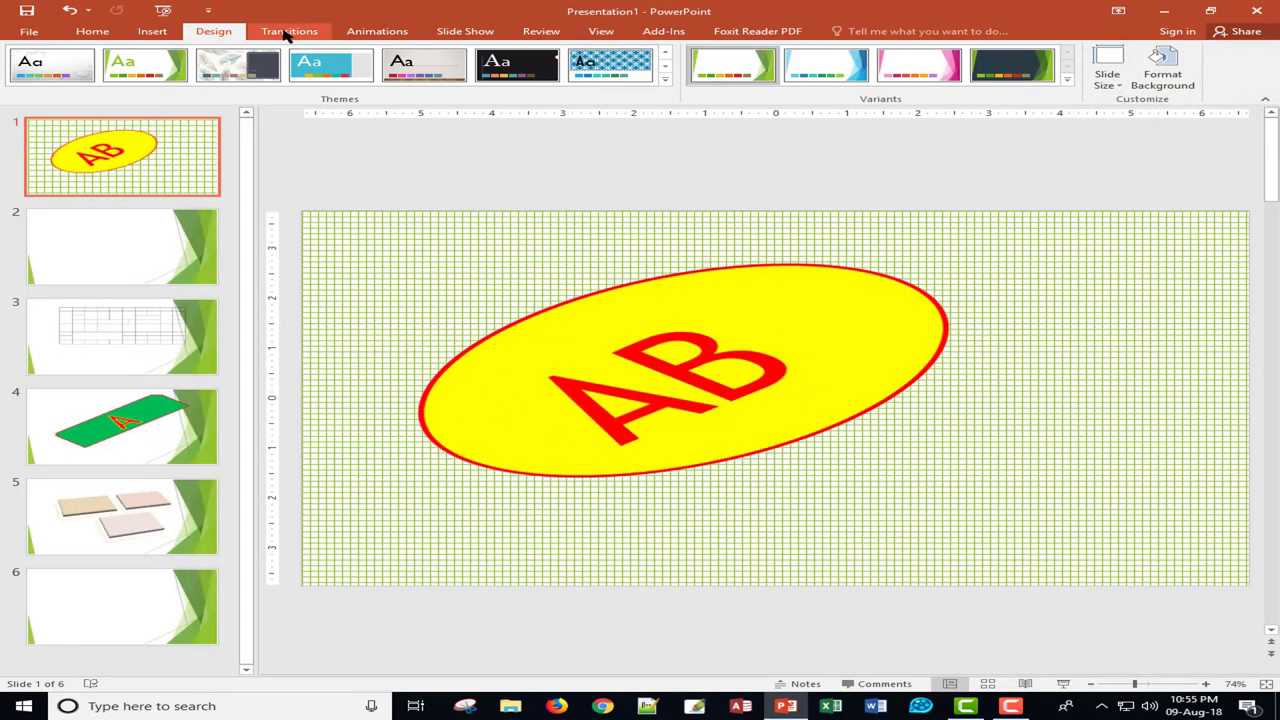
Shift the AB oval right and down and apply the Shape transition.
{"action": "left_click", "coordinate": [285, 33]}
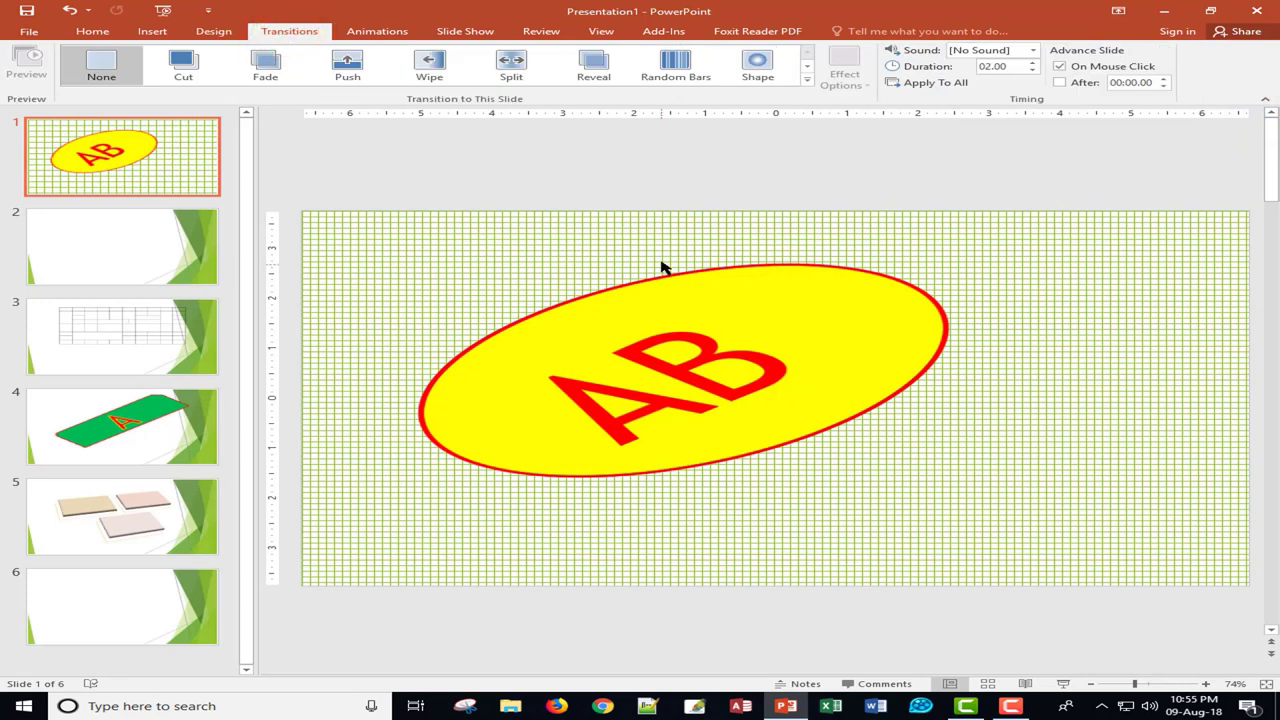
{"action": "left_click_drag", "start_coordinate": [655, 278], "coordinate": [760, 317]}
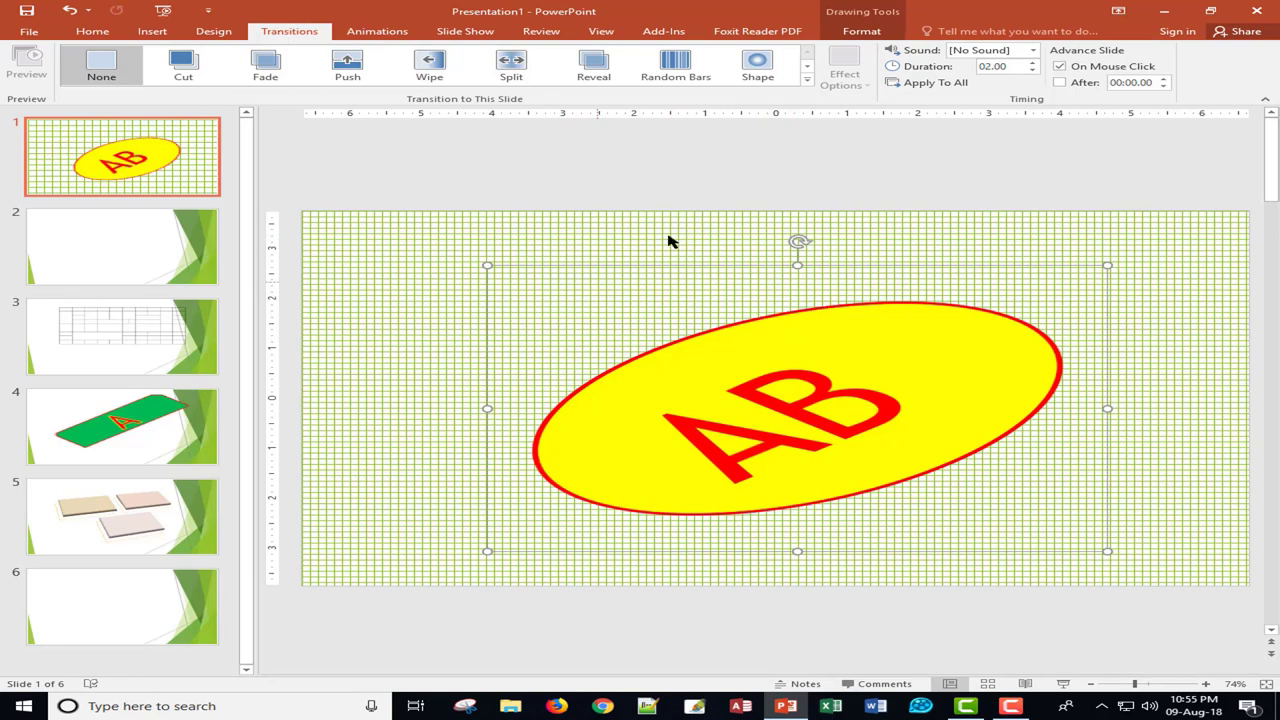
{"action": "left_click", "coordinate": [755, 62]}
Try Switch, Honeycomb, Cube, Origami and Dissolve transitions, then settle on Clock with 01.00 duration.
{"action": "left_click", "coordinate": [806, 80]}
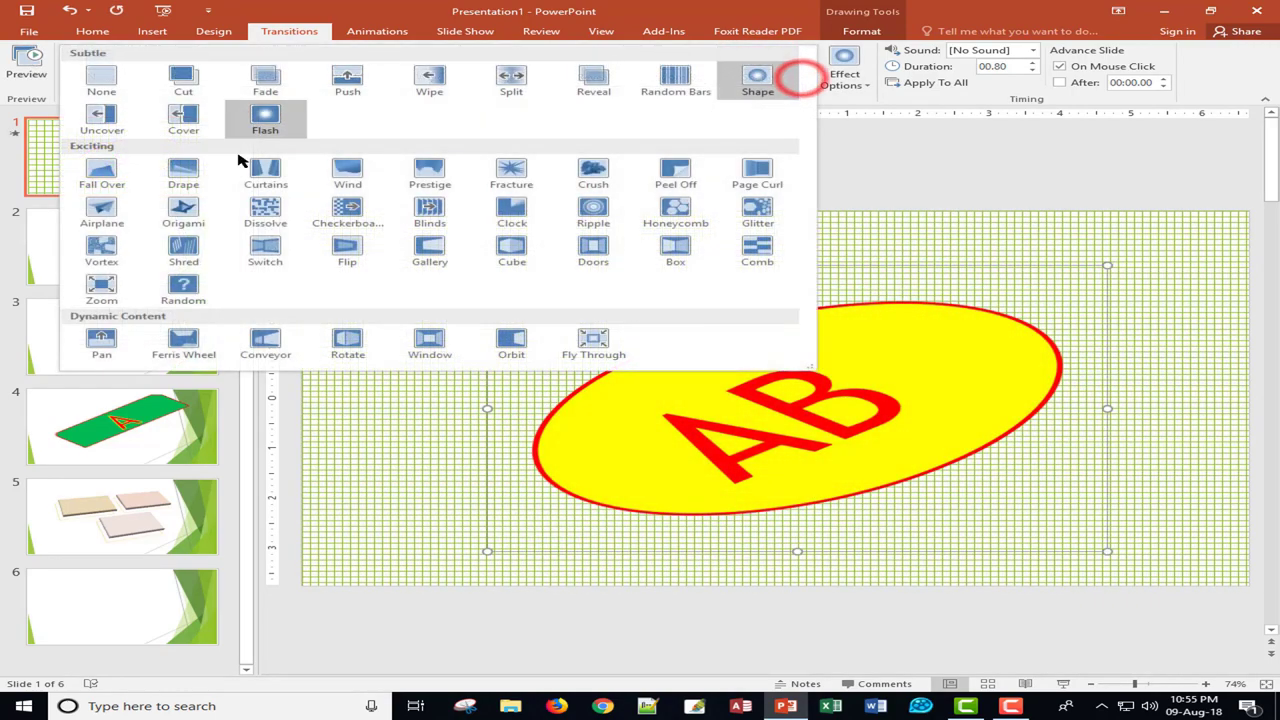
{"action": "left_click", "coordinate": [266, 251]}
{"action": "left_click", "coordinate": [183, 62]}
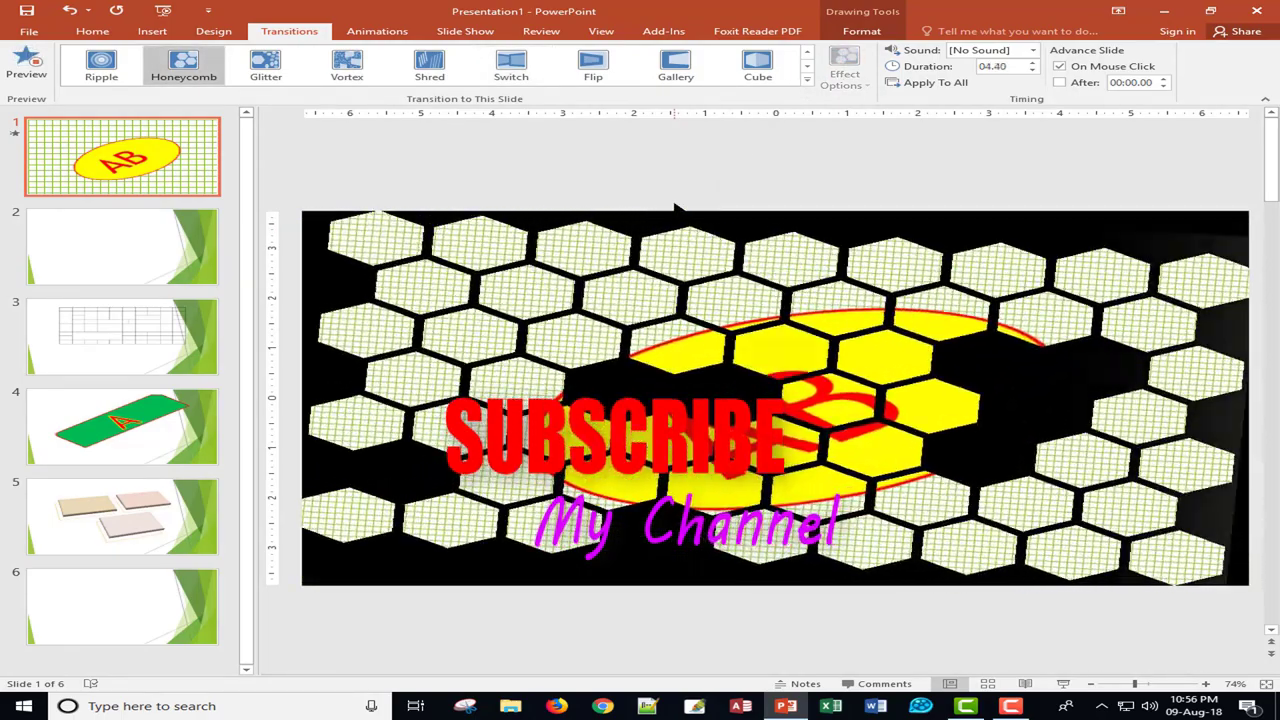
{"action": "left_click", "coordinate": [762, 62]}
{"action": "left_click", "coordinate": [807, 82]}
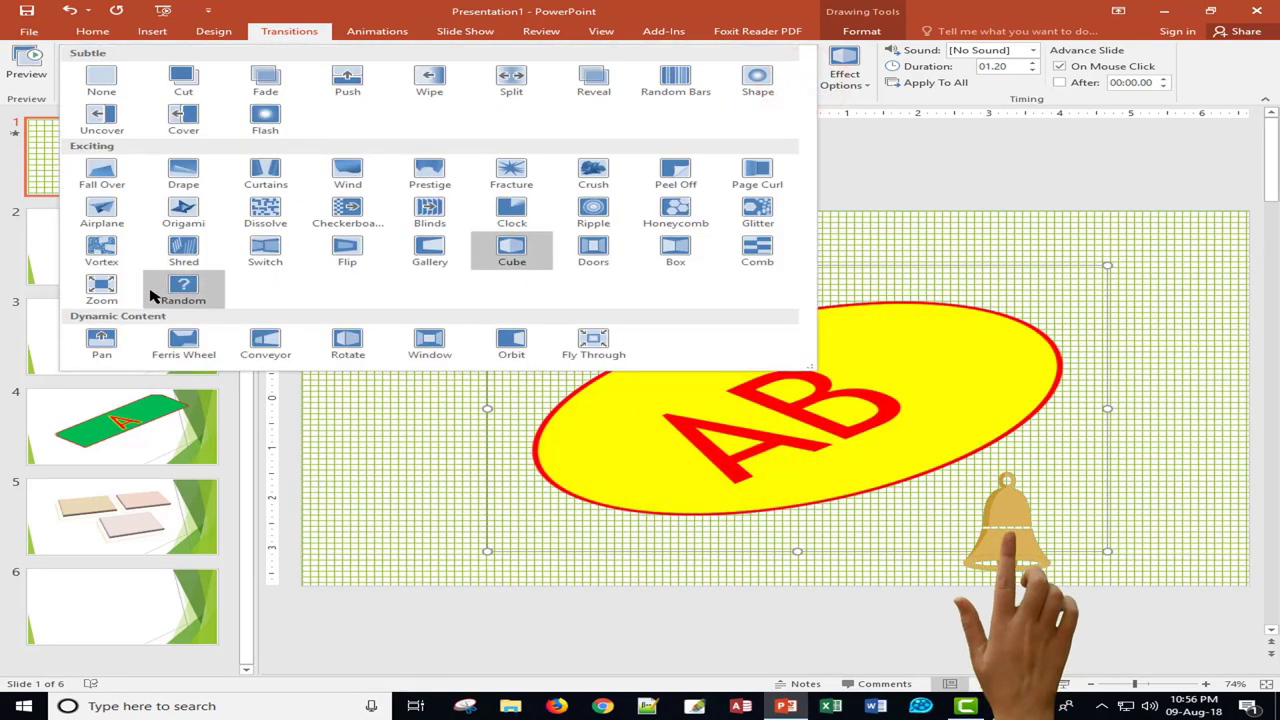
{"action": "left_click", "coordinate": [183, 208]}
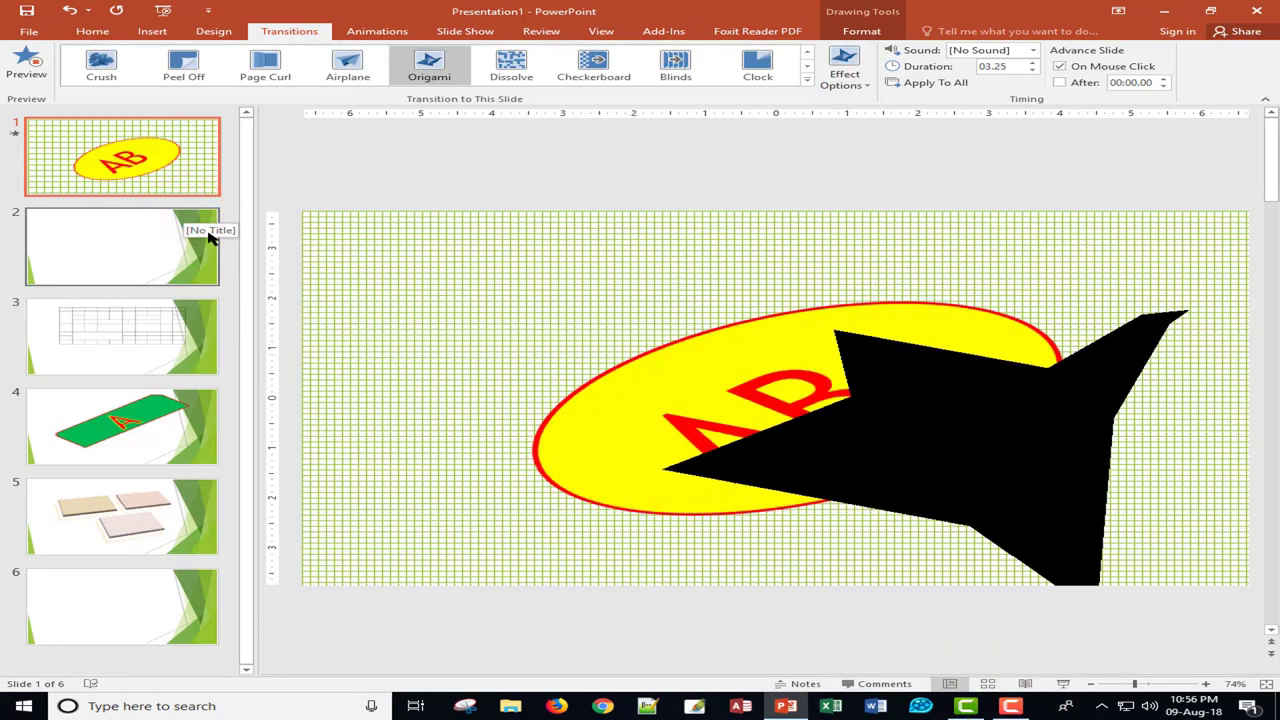
{"action": "left_click", "coordinate": [807, 80]}
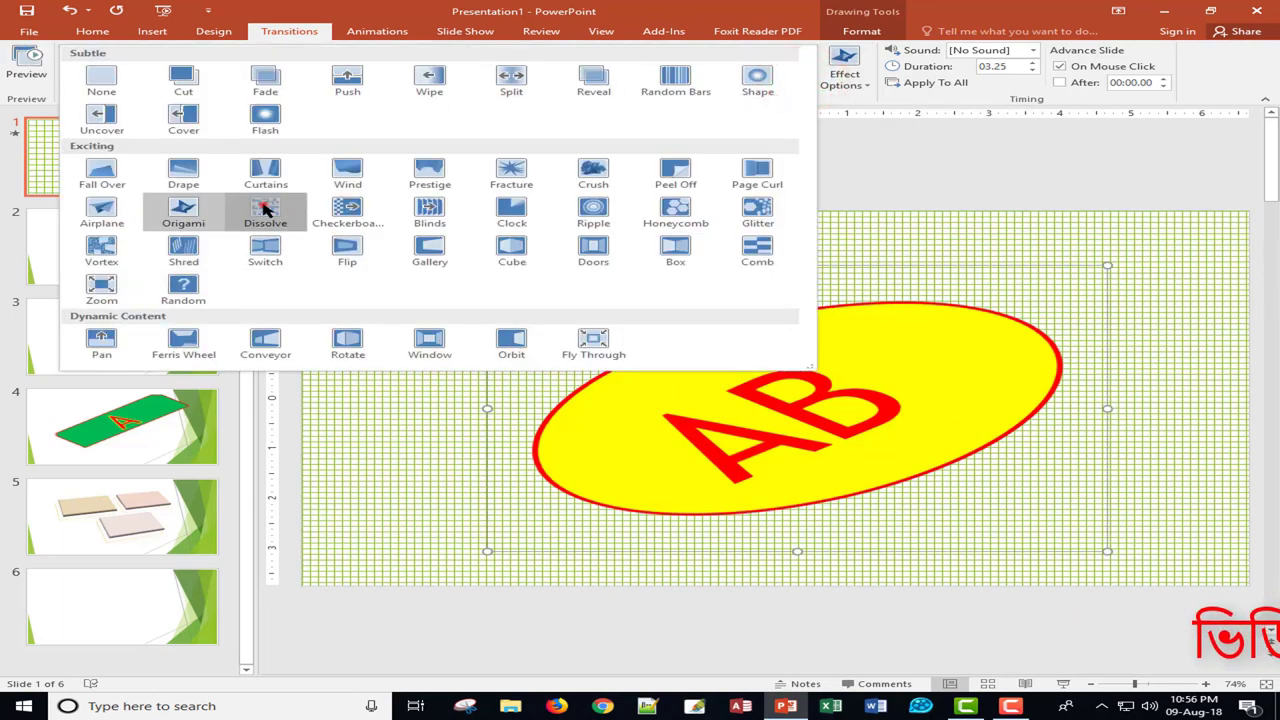
{"action": "left_click", "coordinate": [265, 210]}
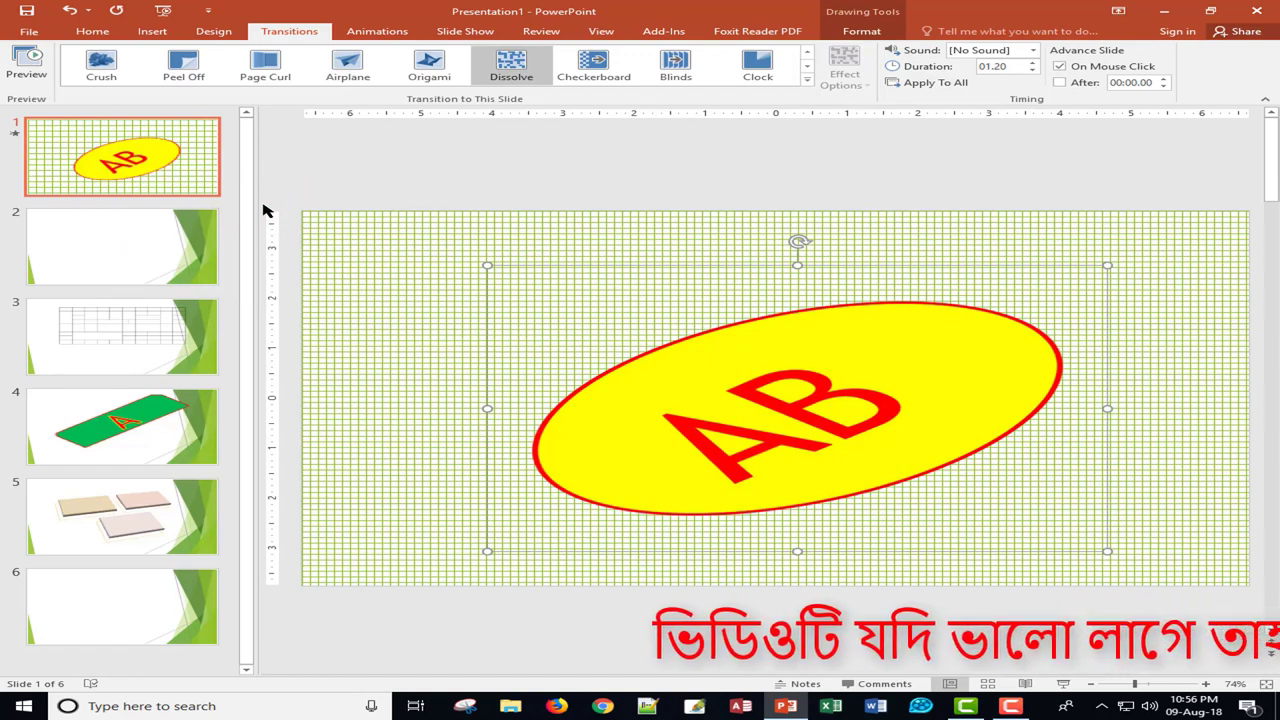
{"action": "left_click", "coordinate": [758, 63]}
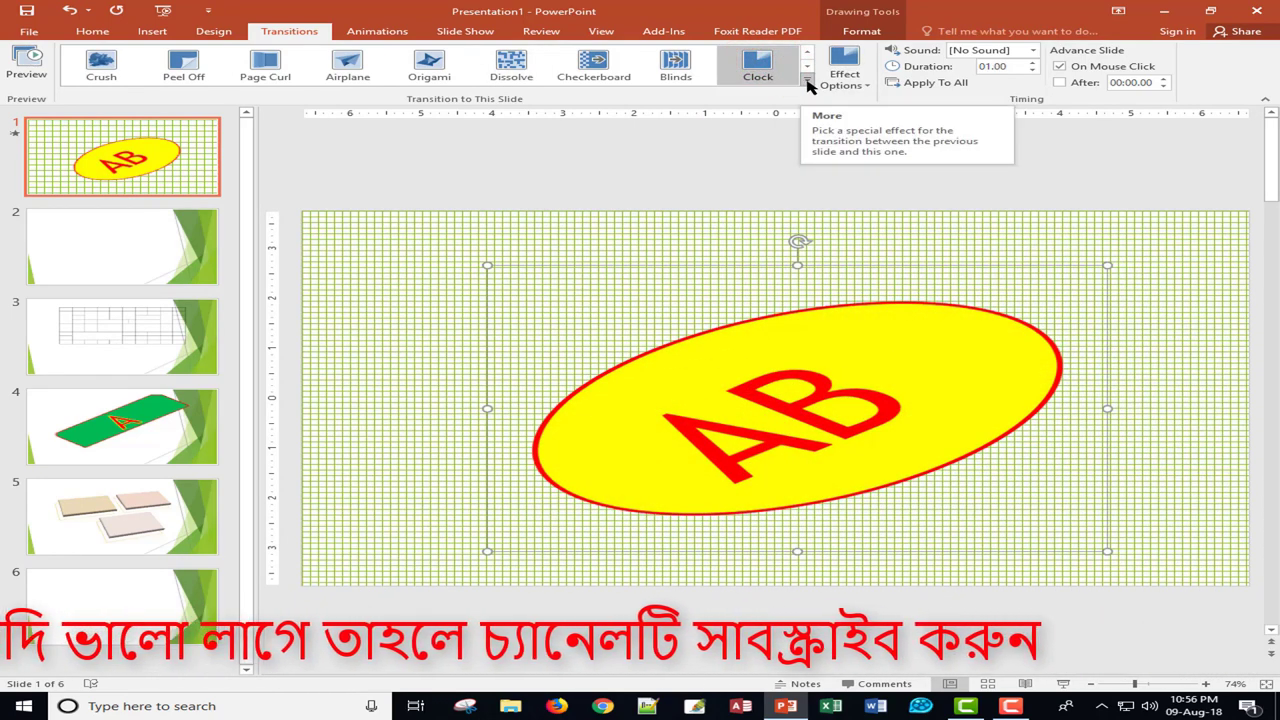
Keep no transition sound and set slide 1 to advance After 00:00.00 instead of on mouse click.
{"action": "left_click", "coordinate": [1032, 50]}
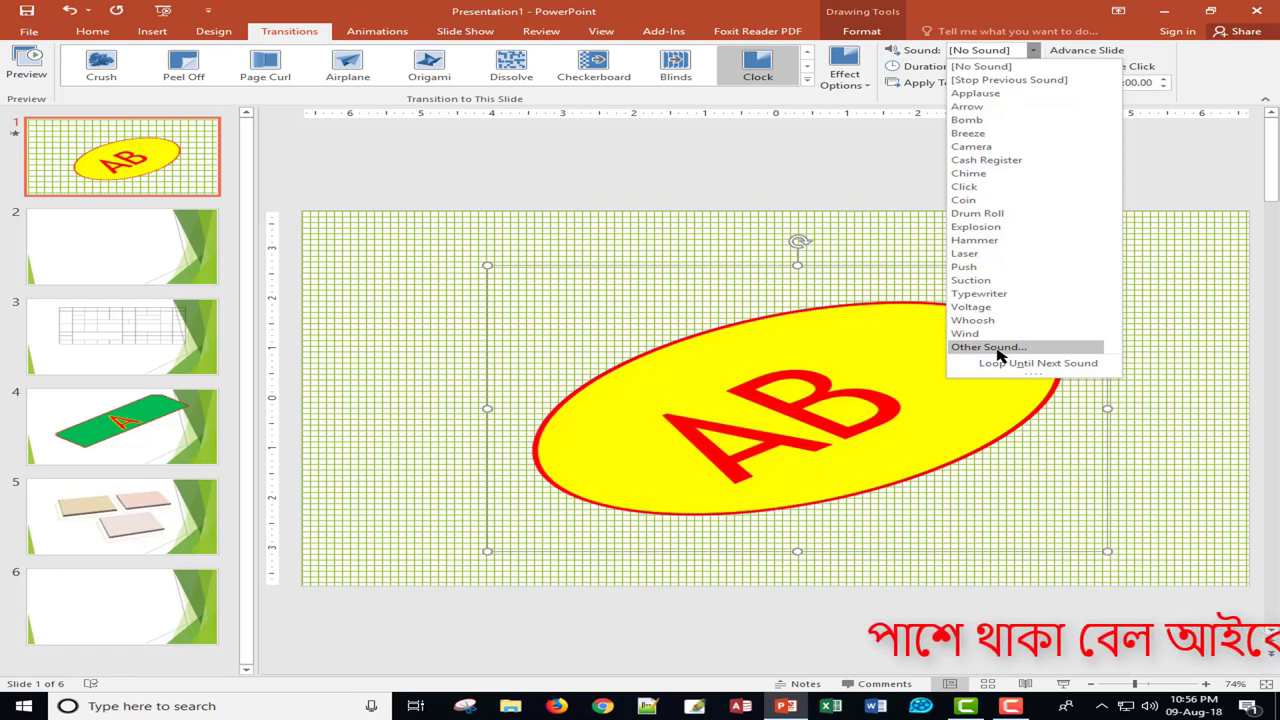
{"action": "left_click", "coordinate": [1041, 8]}
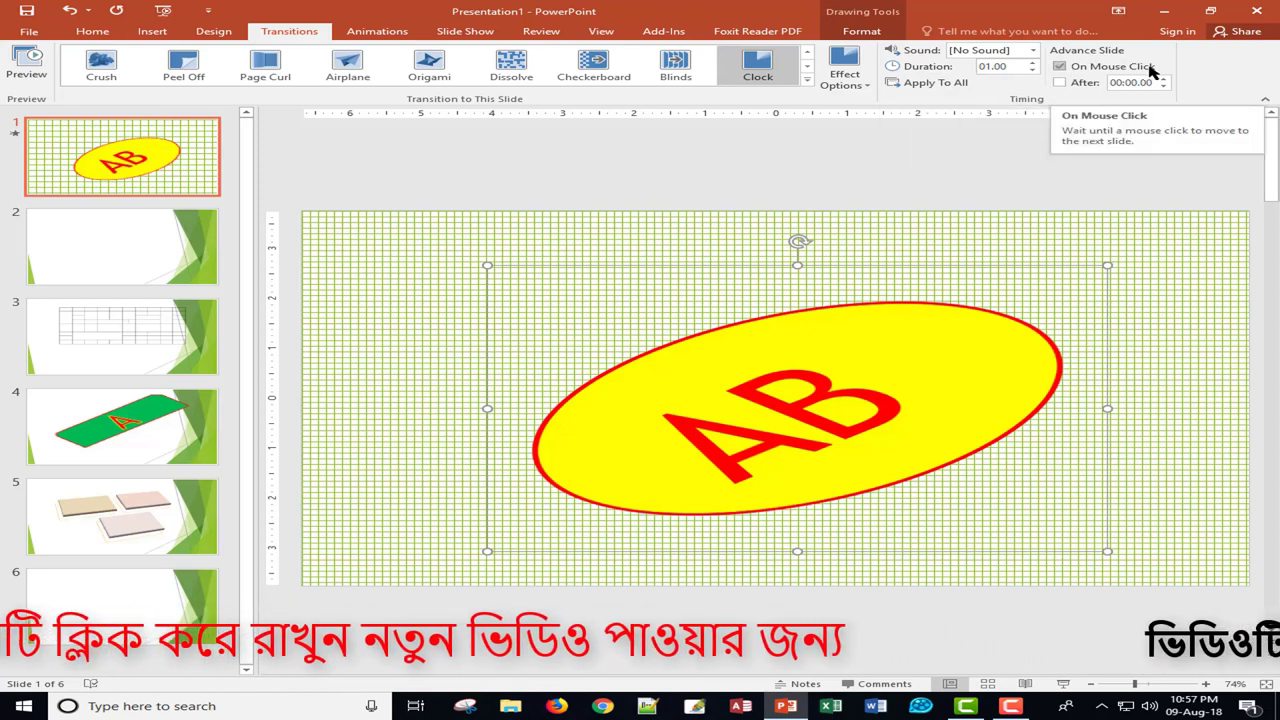
{"action": "left_click", "coordinate": [1058, 68]}
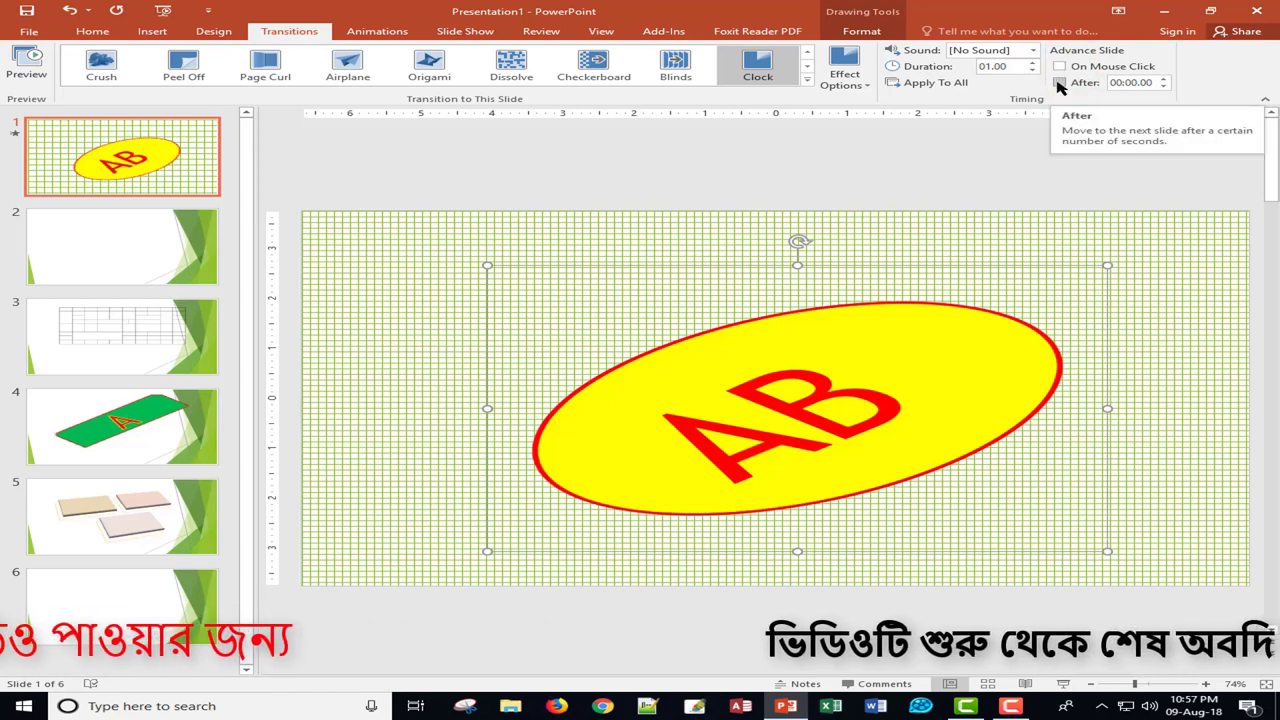
{"action": "left_click", "coordinate": [1059, 82]}
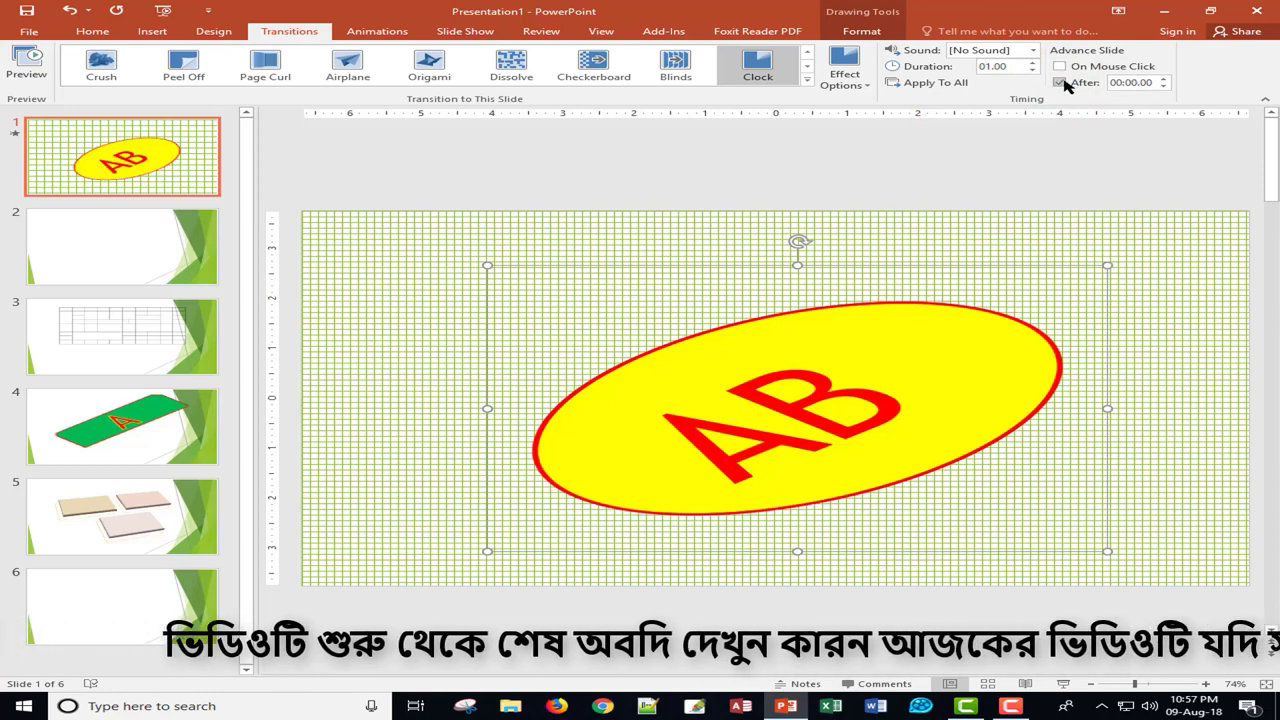
{"action": "left_click", "coordinate": [378, 31]}
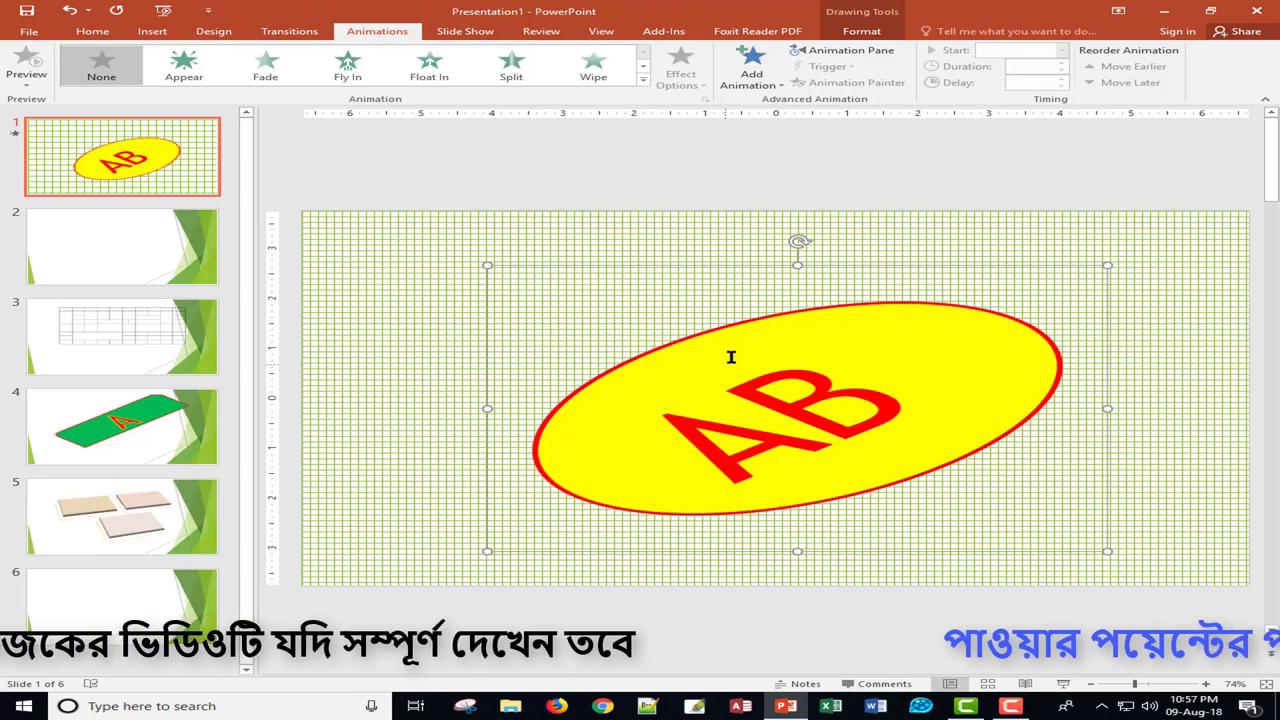
Select the AB oval and, after previewing Box, Circle and Dissolve In, apply the Wheel entrance effect.
{"action": "left_click", "coordinate": [716, 265]}
{"action": "left_click", "coordinate": [643, 79]}
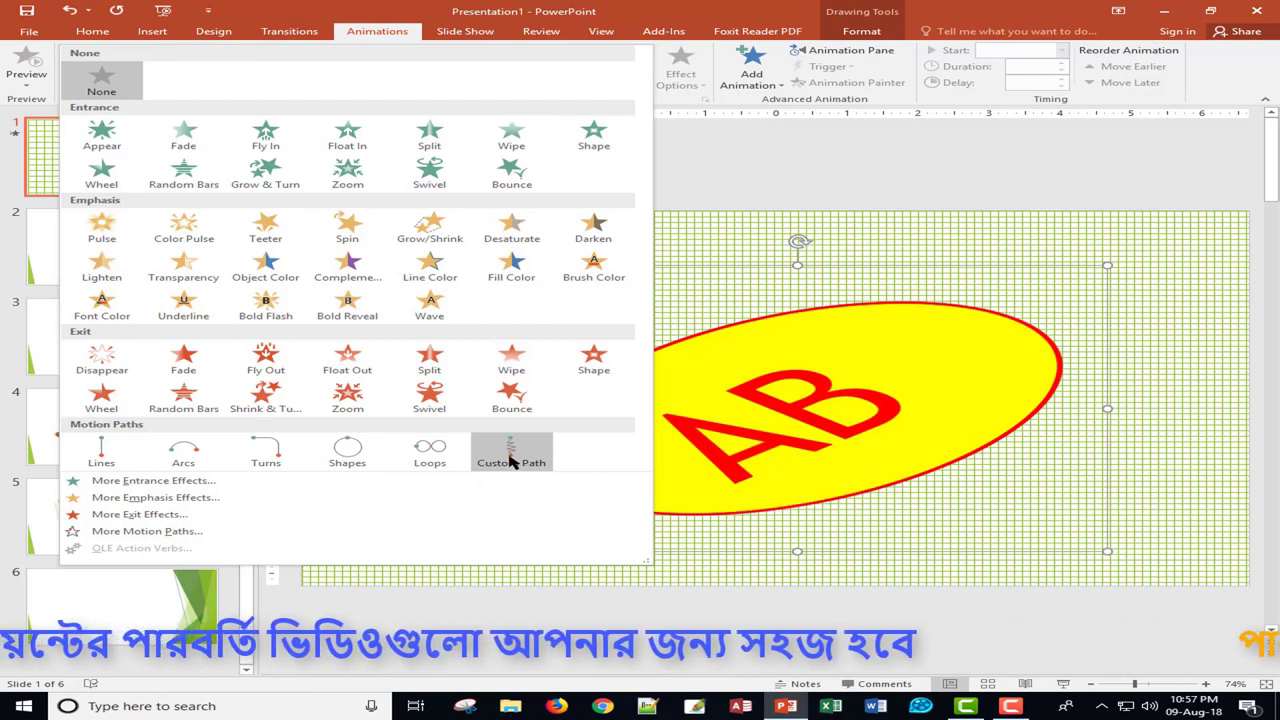
{"action": "left_click", "coordinate": [115, 483]}
{"action": "left_click_drag", "start_coordinate": [622, 200], "coordinate": [1141, 125]}
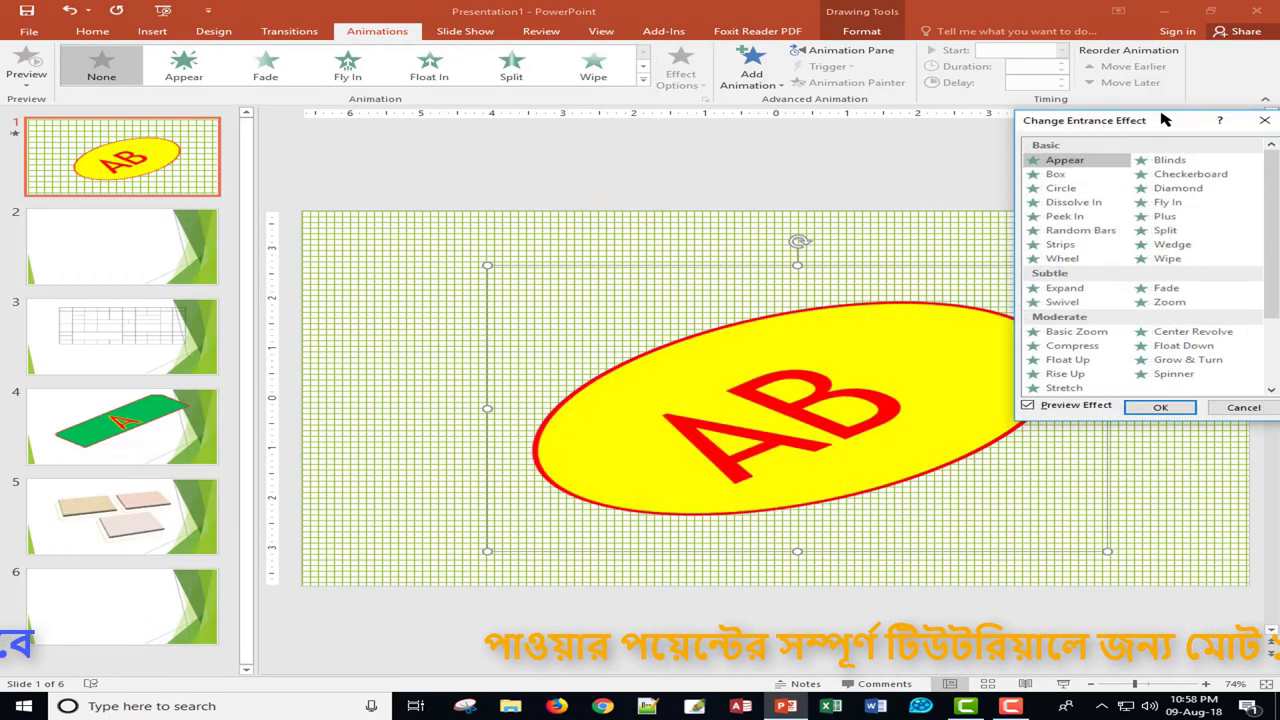
{"action": "left_click", "coordinate": [1054, 176]}
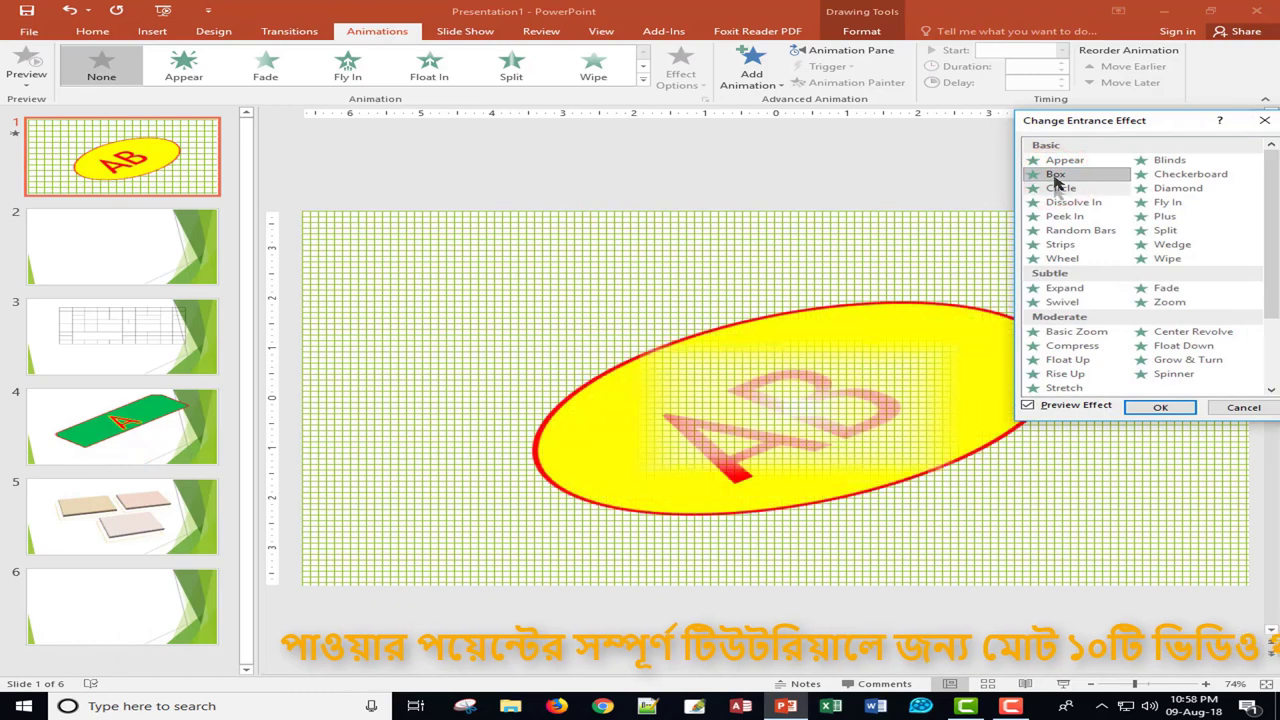
{"action": "left_click", "coordinate": [1058, 188]}
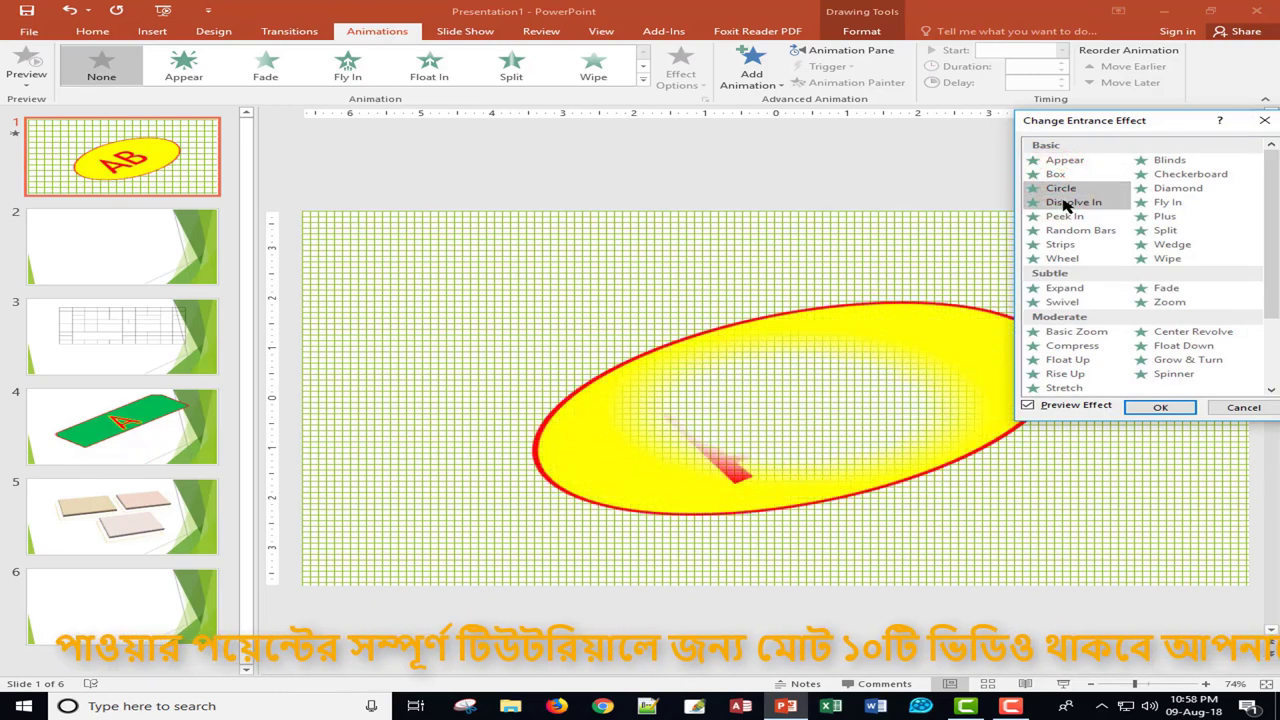
{"action": "left_click", "coordinate": [1066, 203]}
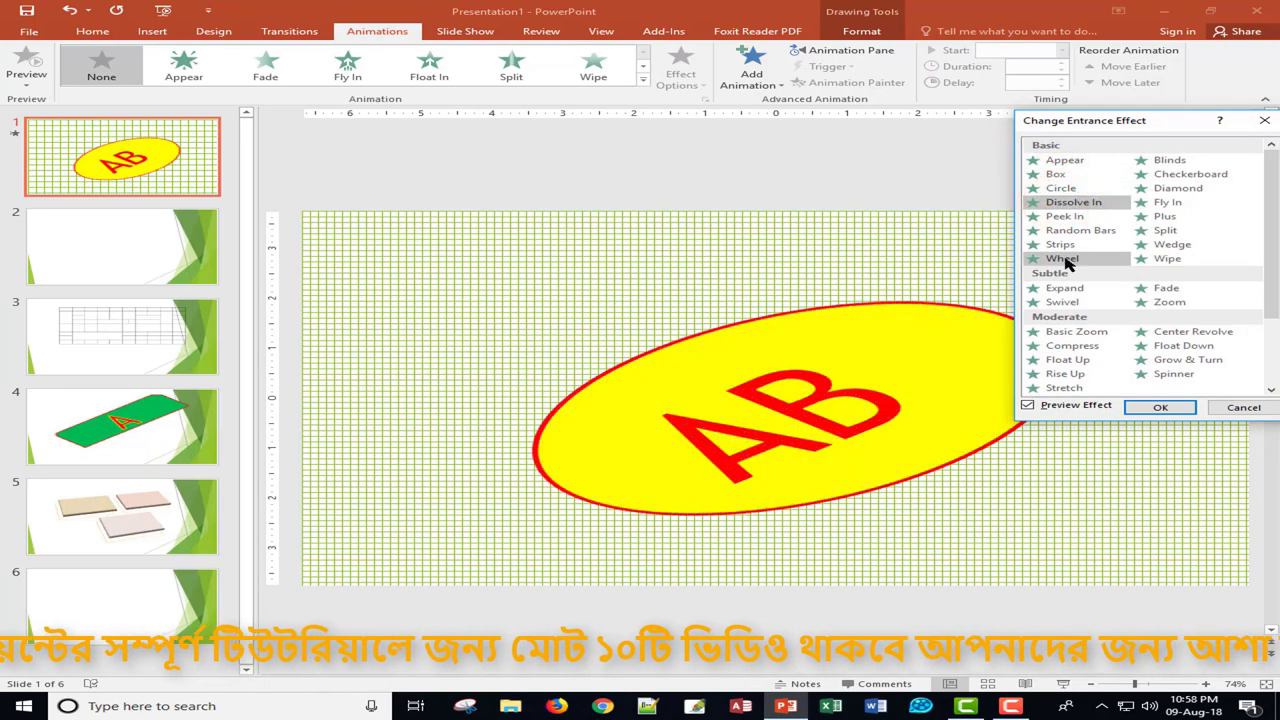
{"action": "left_click", "coordinate": [1066, 259]}
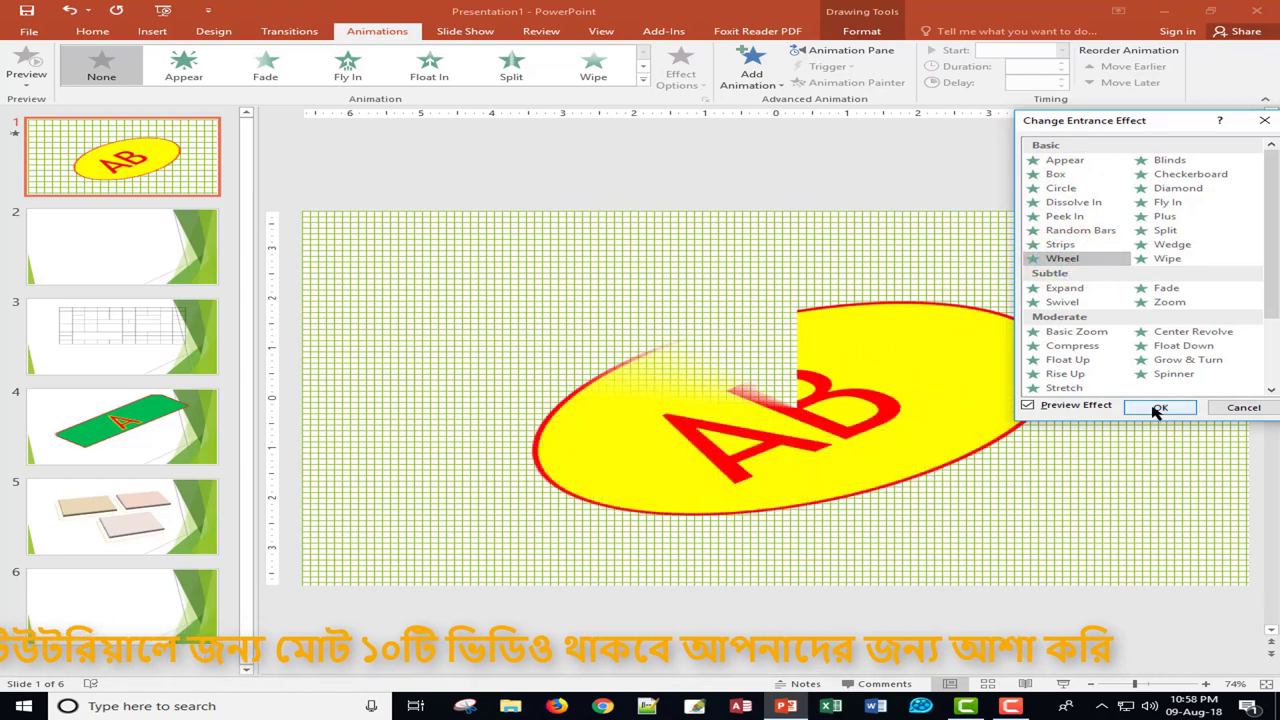
{"action": "left_click", "coordinate": [1158, 408]}
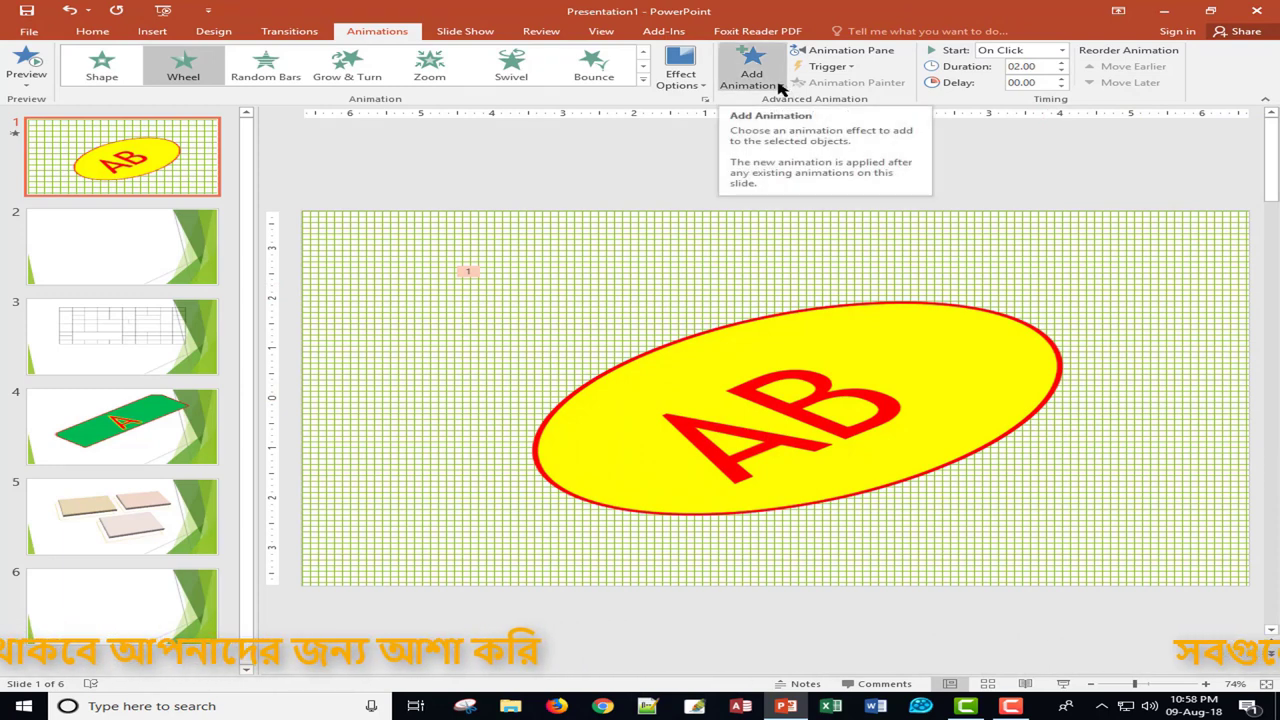
Open the Animation Pane and the dropdown menu for the Oval 3: AB Wheel entry.
{"action": "left_click", "coordinate": [783, 90]}
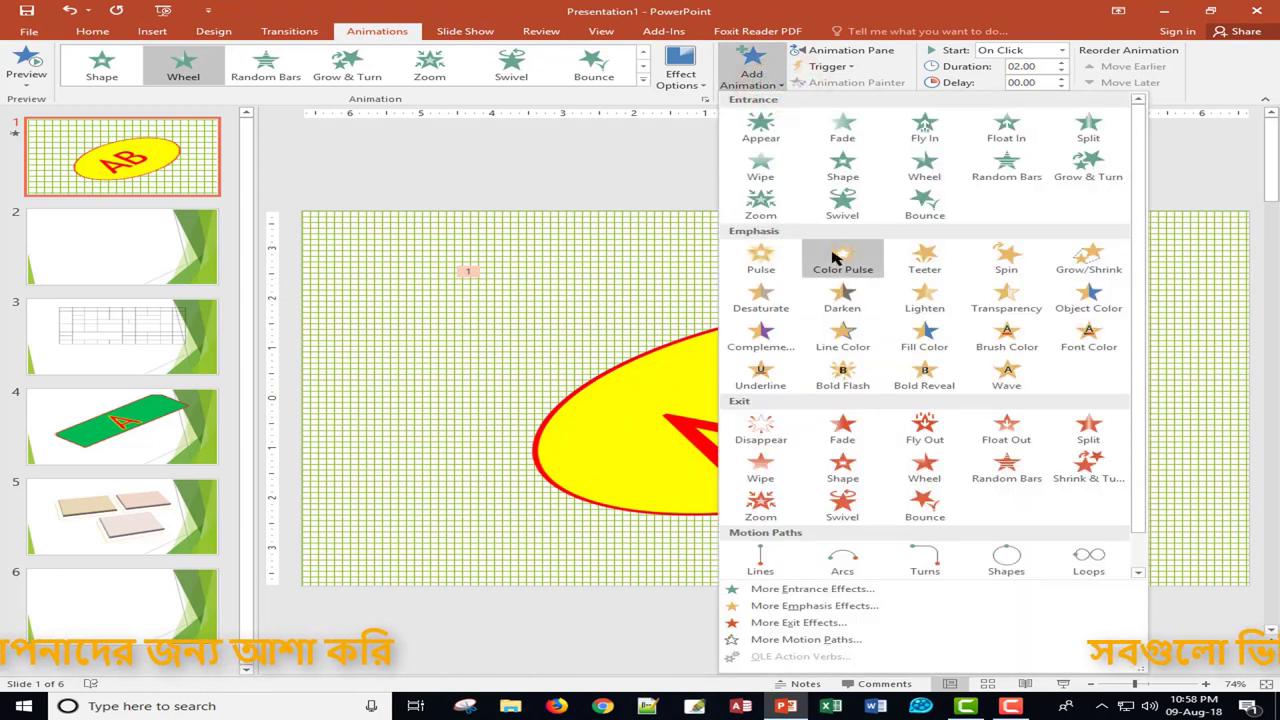
{"action": "left_click", "coordinate": [1010, 31]}
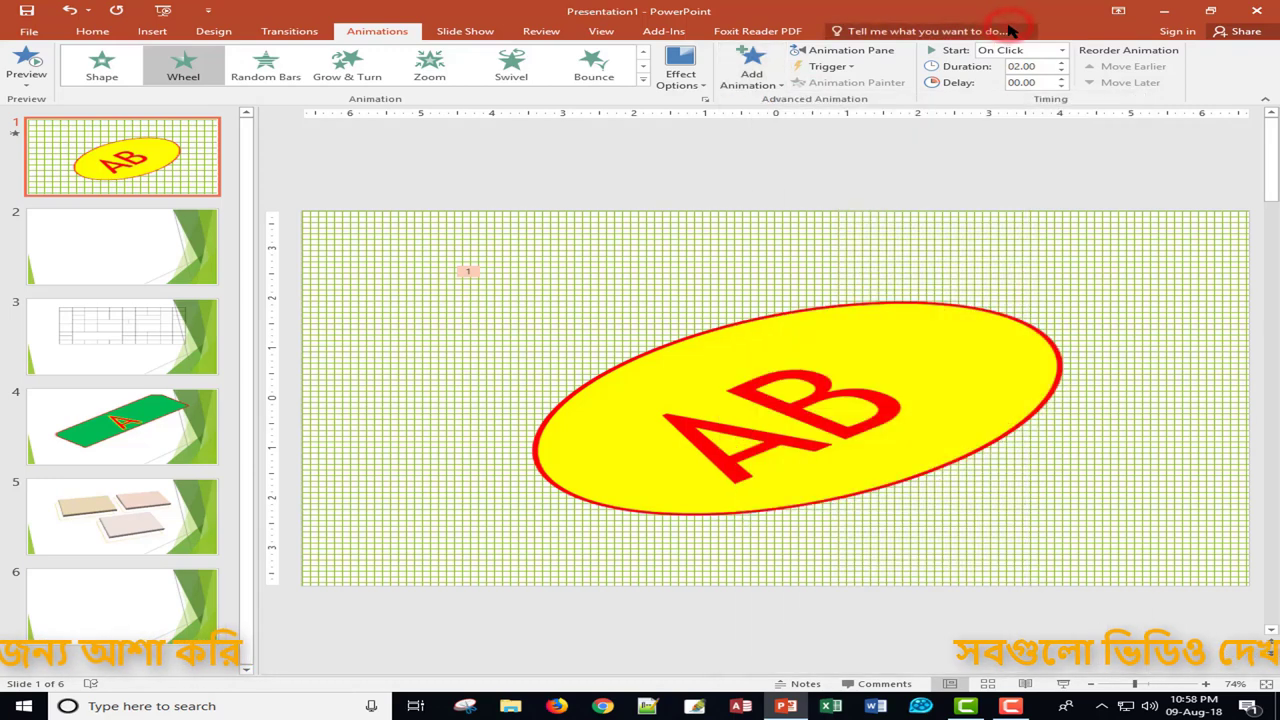
{"action": "left_click", "coordinate": [838, 52]}
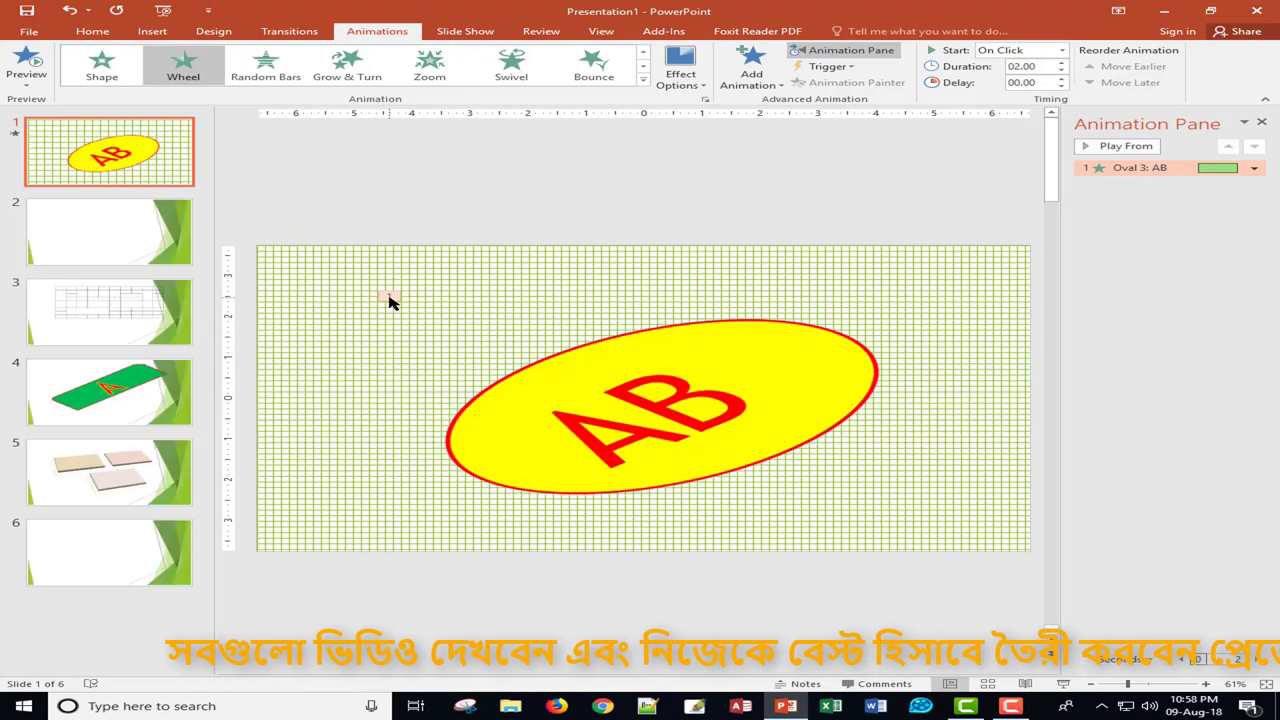
{"action": "left_click", "coordinate": [1255, 168]}
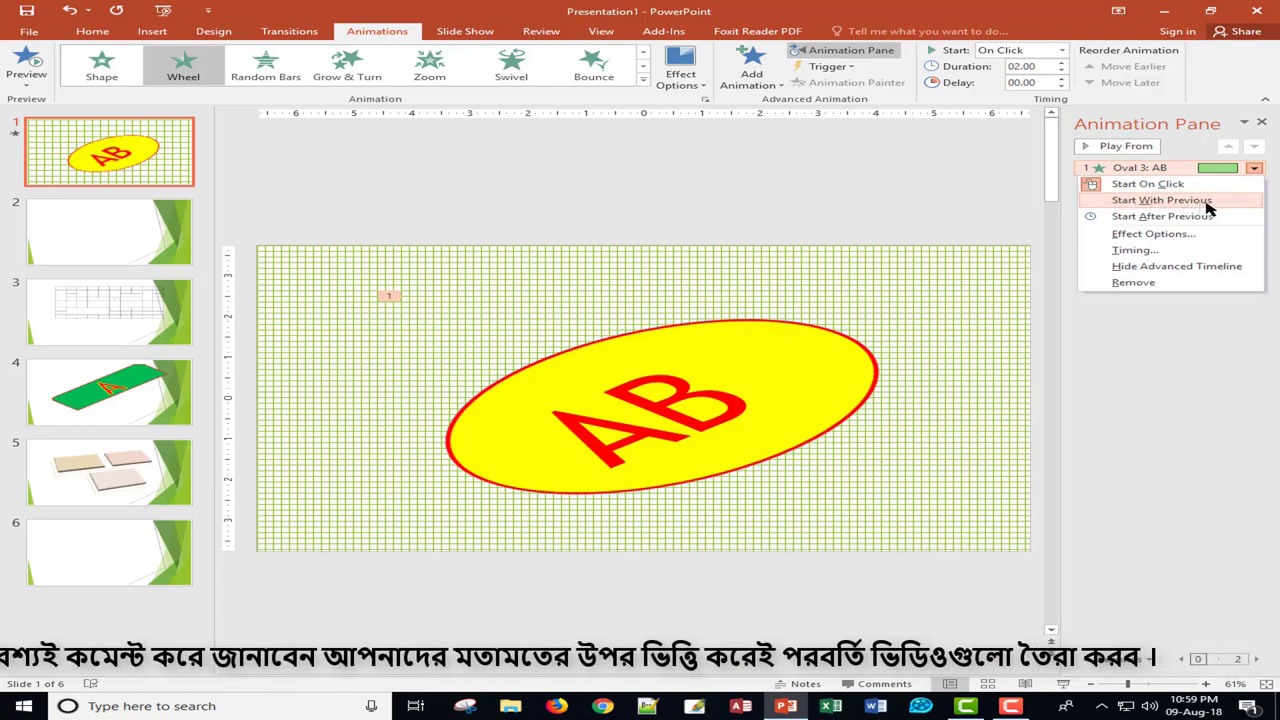
Open Effect Options for the Wheel animation and leave its sound set to none.
{"action": "left_click", "coordinate": [1168, 236]}
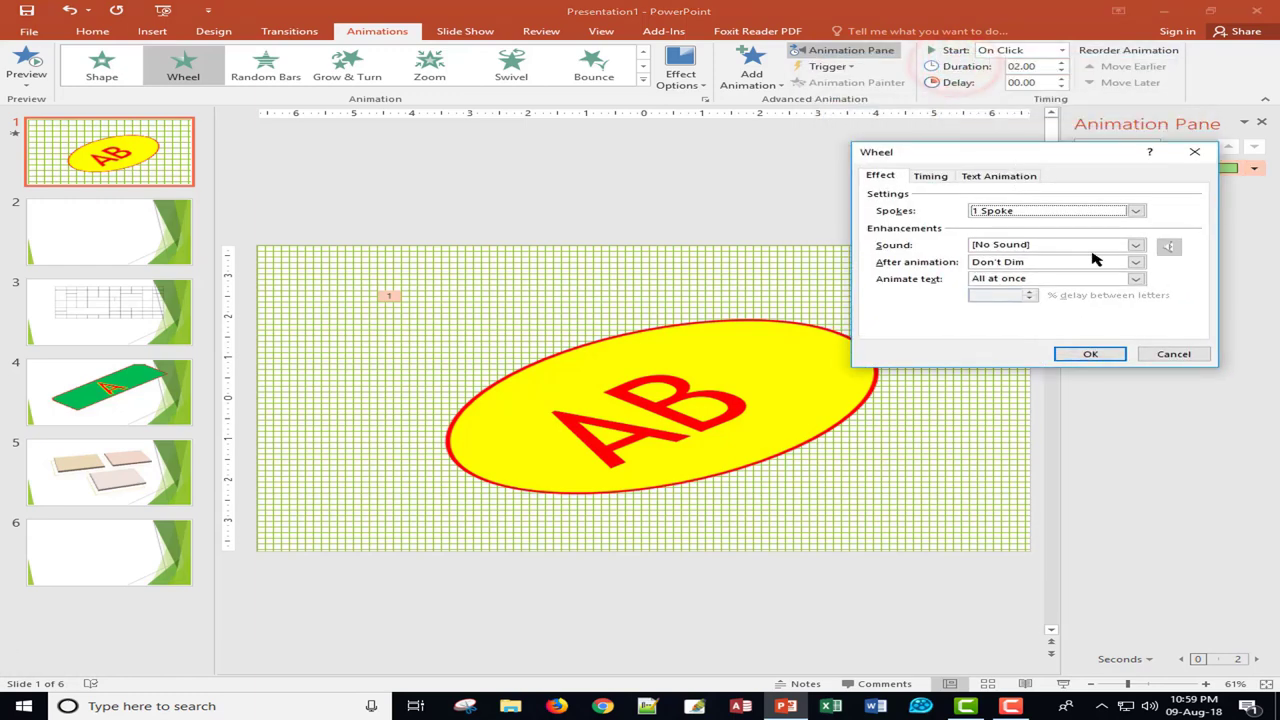
{"action": "left_click", "coordinate": [1136, 245]}
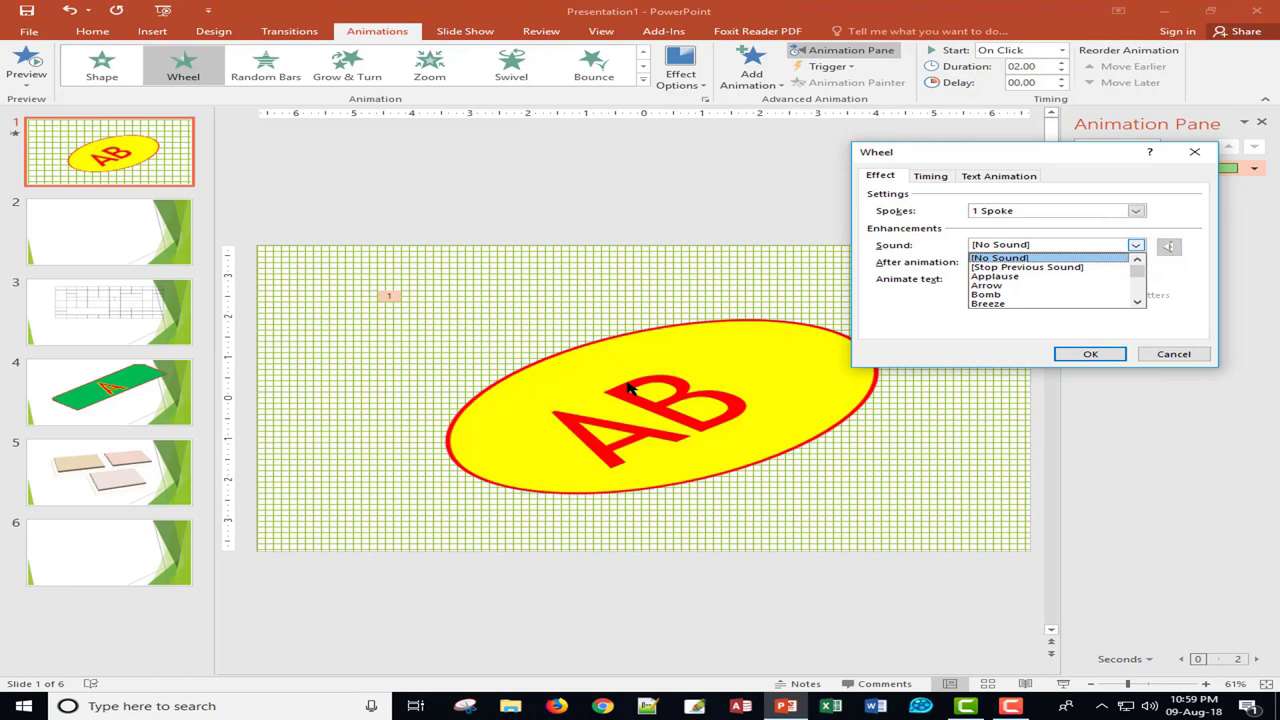
{"action": "left_click", "coordinate": [1136, 276]}
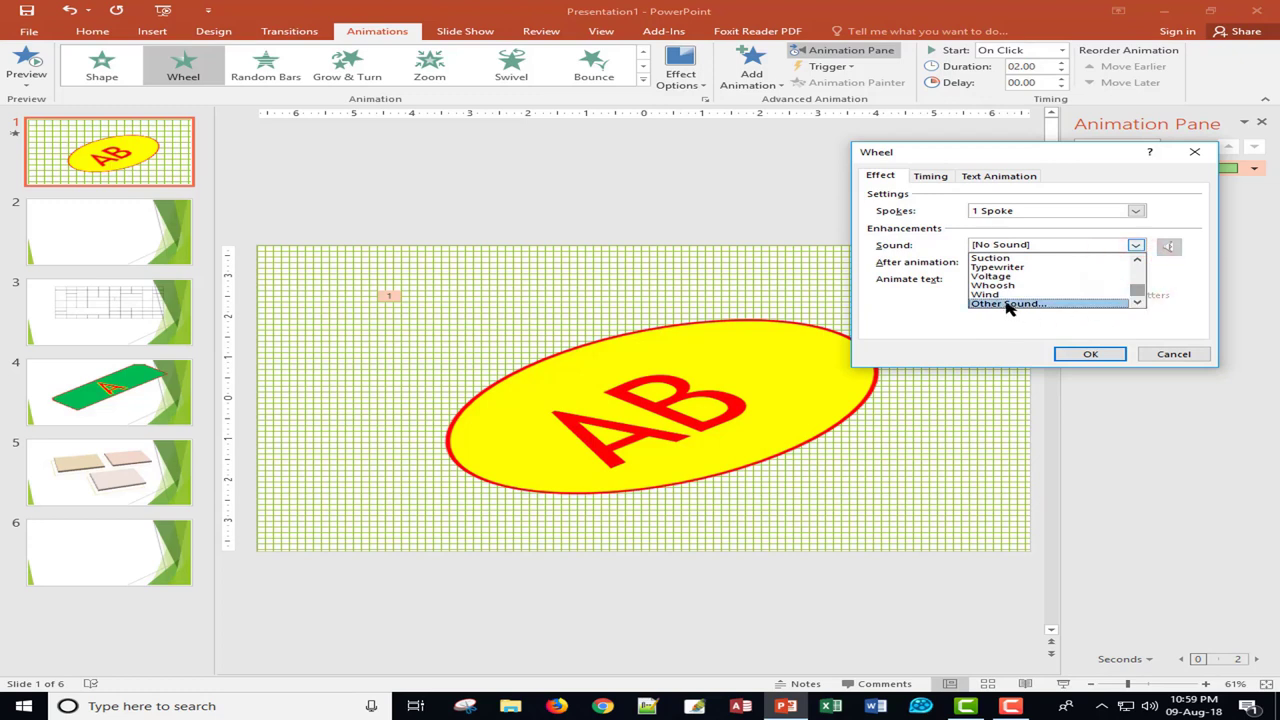
{"action": "left_click", "coordinate": [1068, 172]}
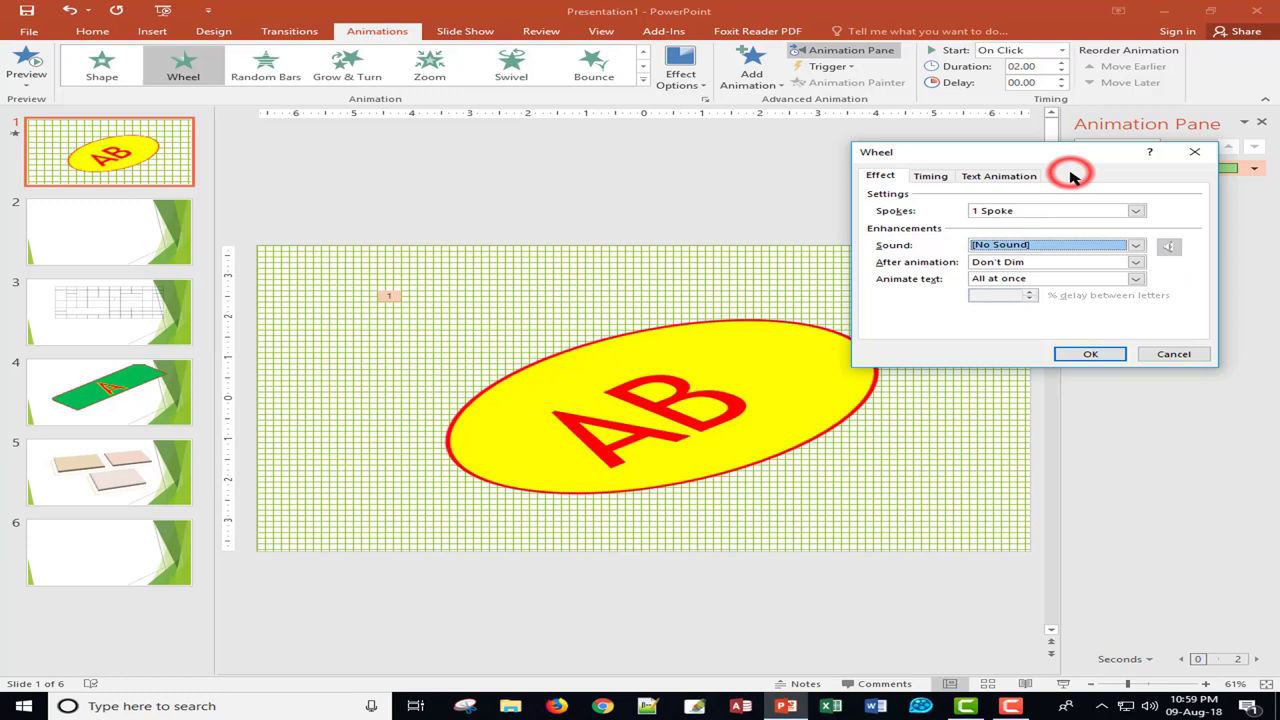
Set the timing to With Previous, 1-second delay and 5-second Very Slow duration, and confirm.
{"action": "left_click", "coordinate": [932, 176]}
{"action": "left_click", "coordinate": [1058, 198]}
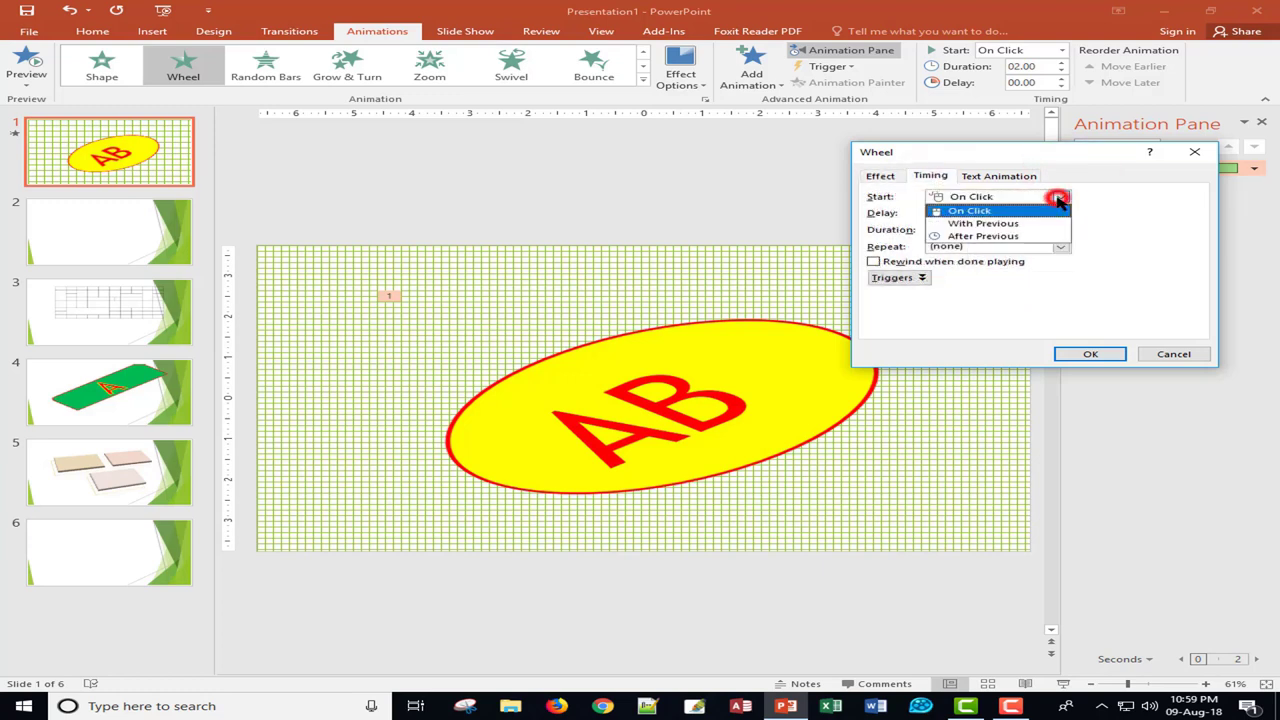
{"action": "left_click", "coordinate": [992, 223]}
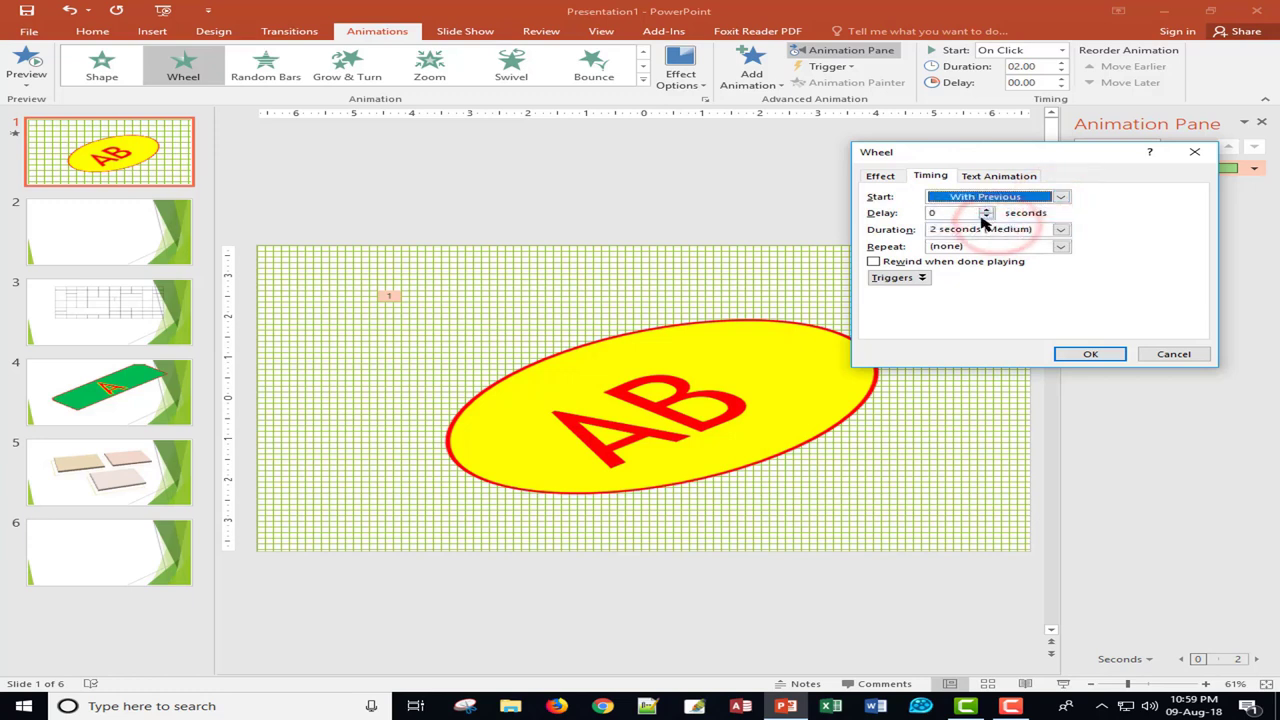
{"action": "left_click", "coordinate": [983, 209]}
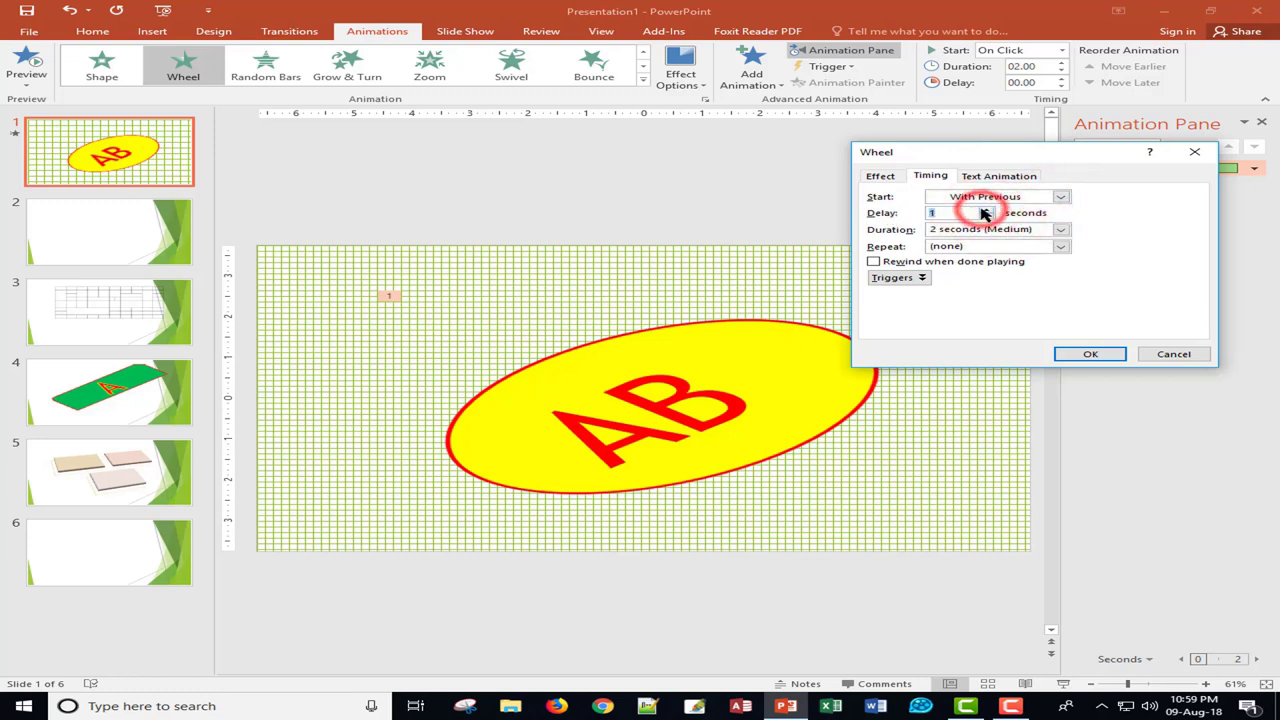
{"action": "left_click", "coordinate": [1062, 230]}
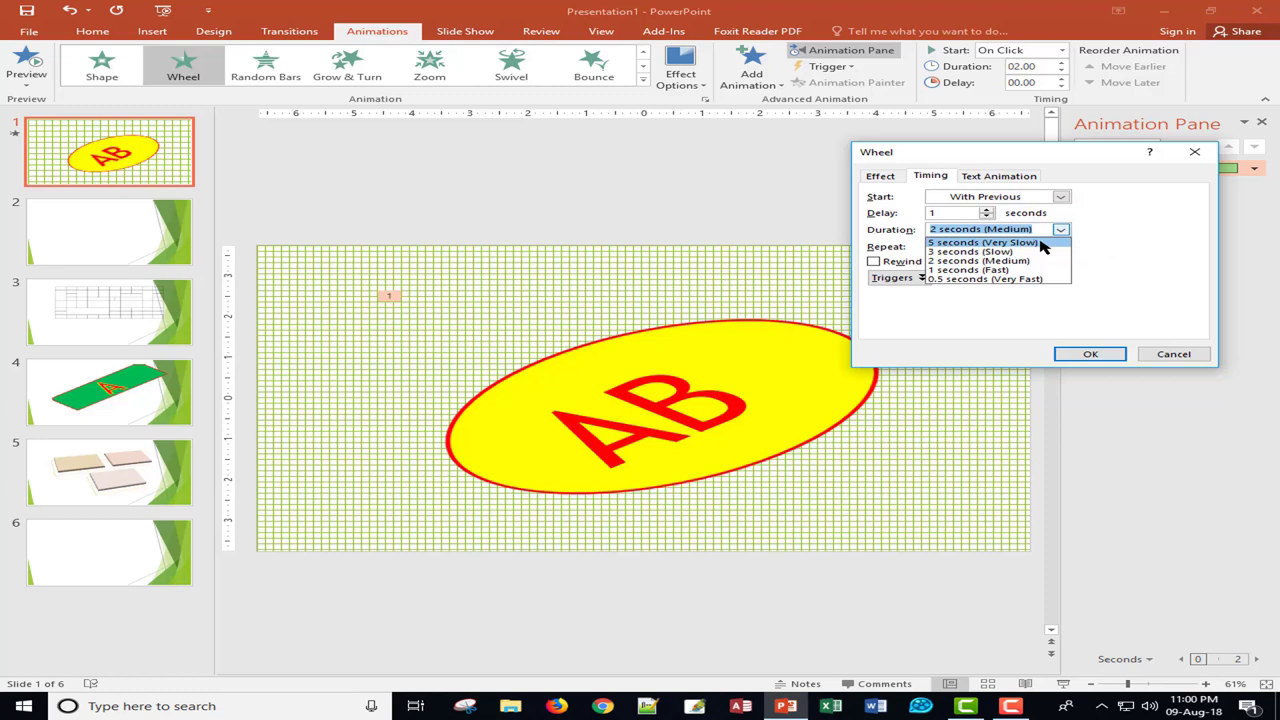
{"action": "left_click", "coordinate": [1040, 243]}
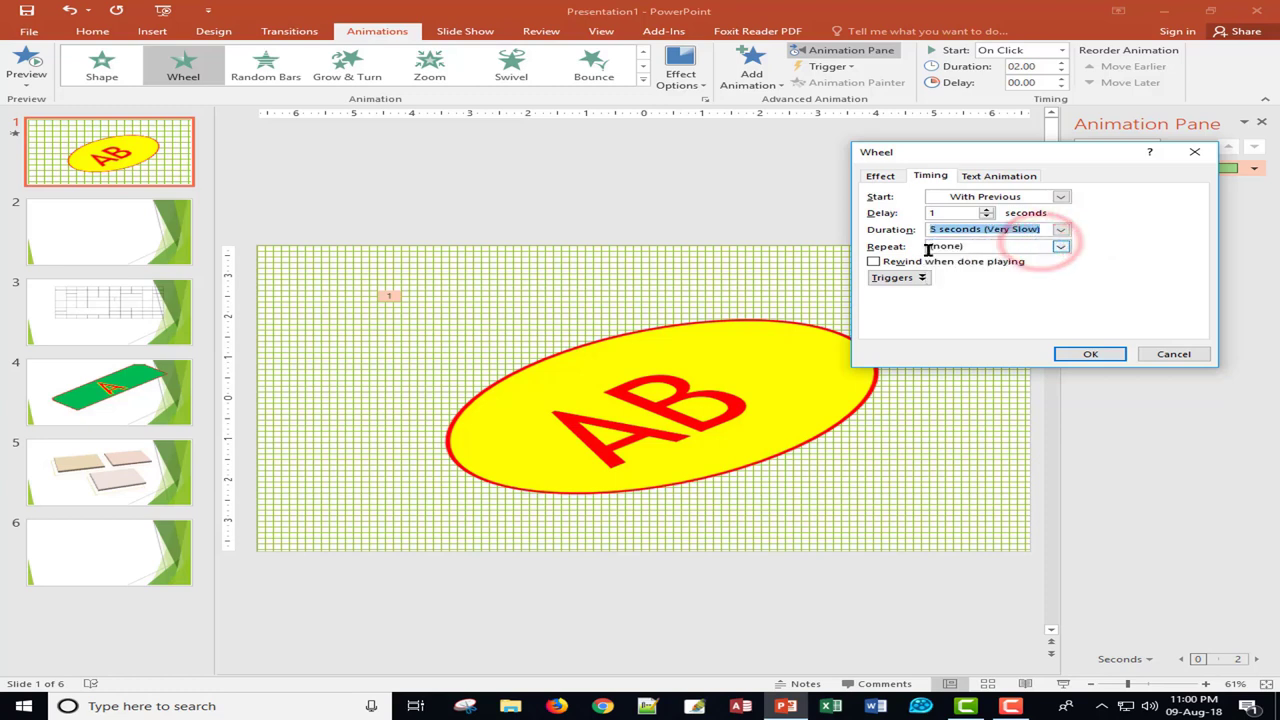
{"action": "left_click", "coordinate": [1062, 247]}
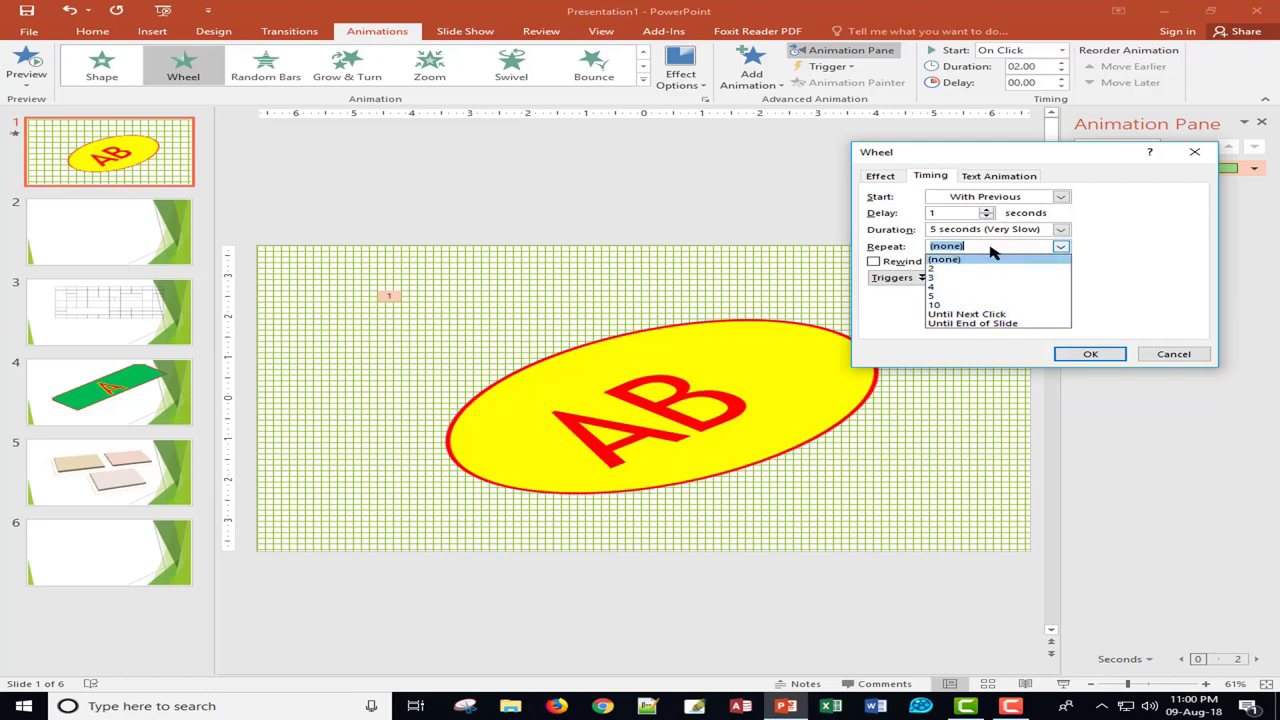
{"action": "left_click", "coordinate": [1088, 354]}
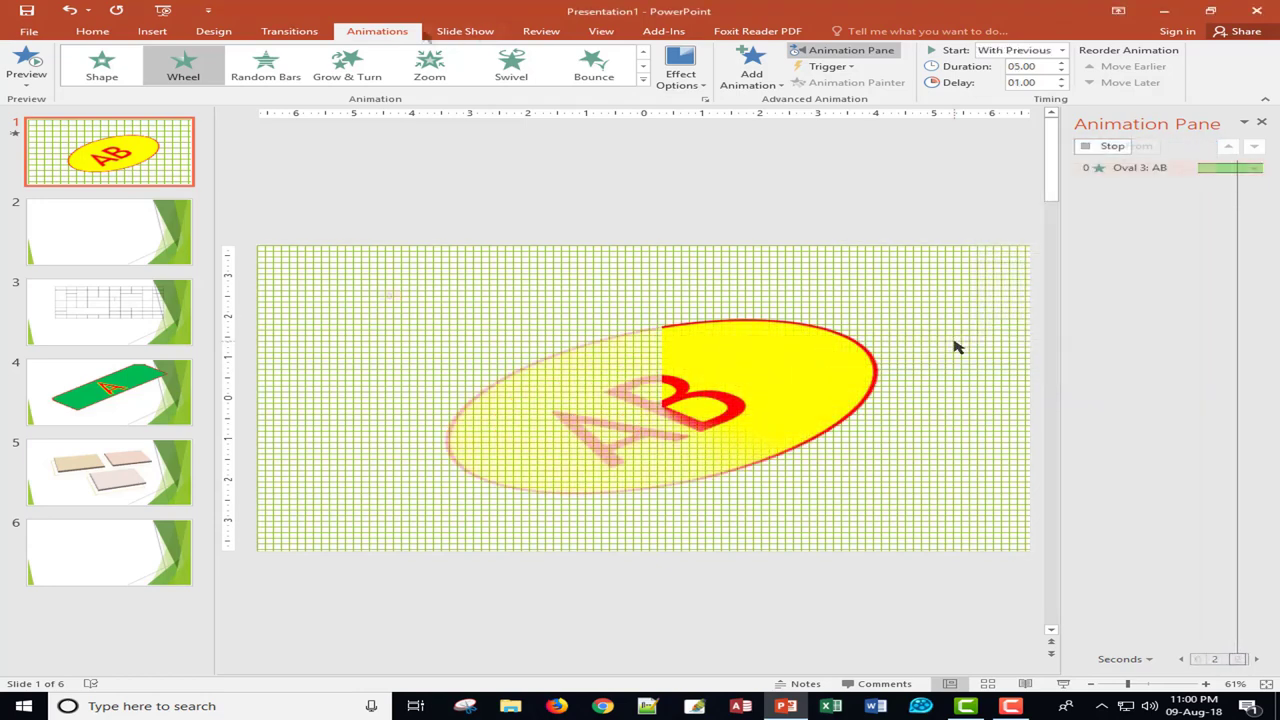
On the Slide Show tab, glance at Custom Slide Show, then mark slide 1 as hidden.
{"action": "left_click", "coordinate": [462, 34]}
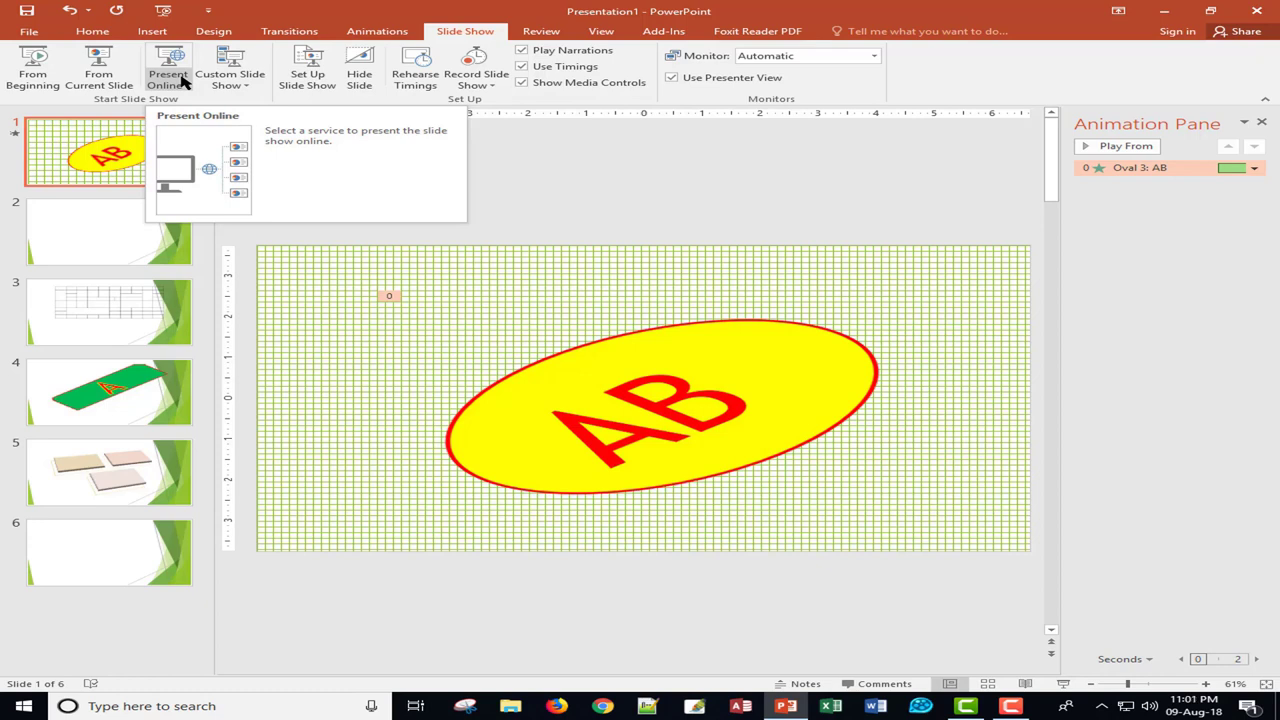
{"action": "left_click", "coordinate": [249, 88]}
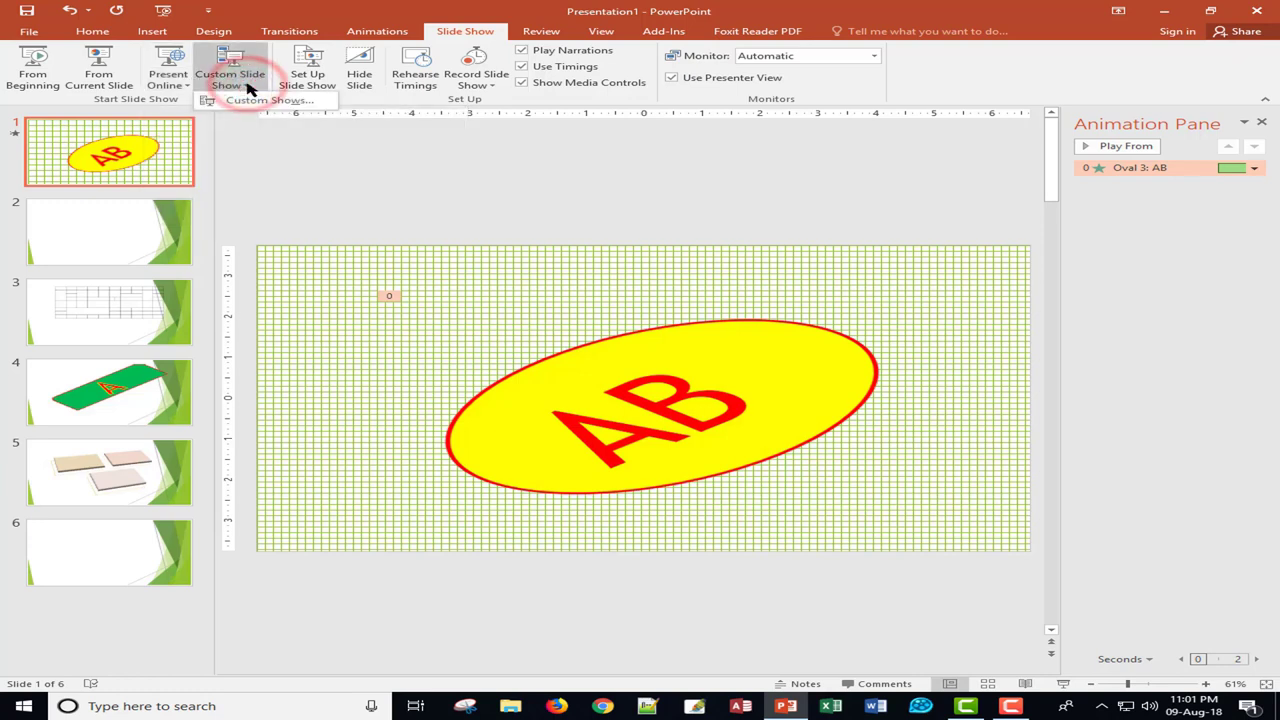
{"action": "left_click", "coordinate": [360, 8]}
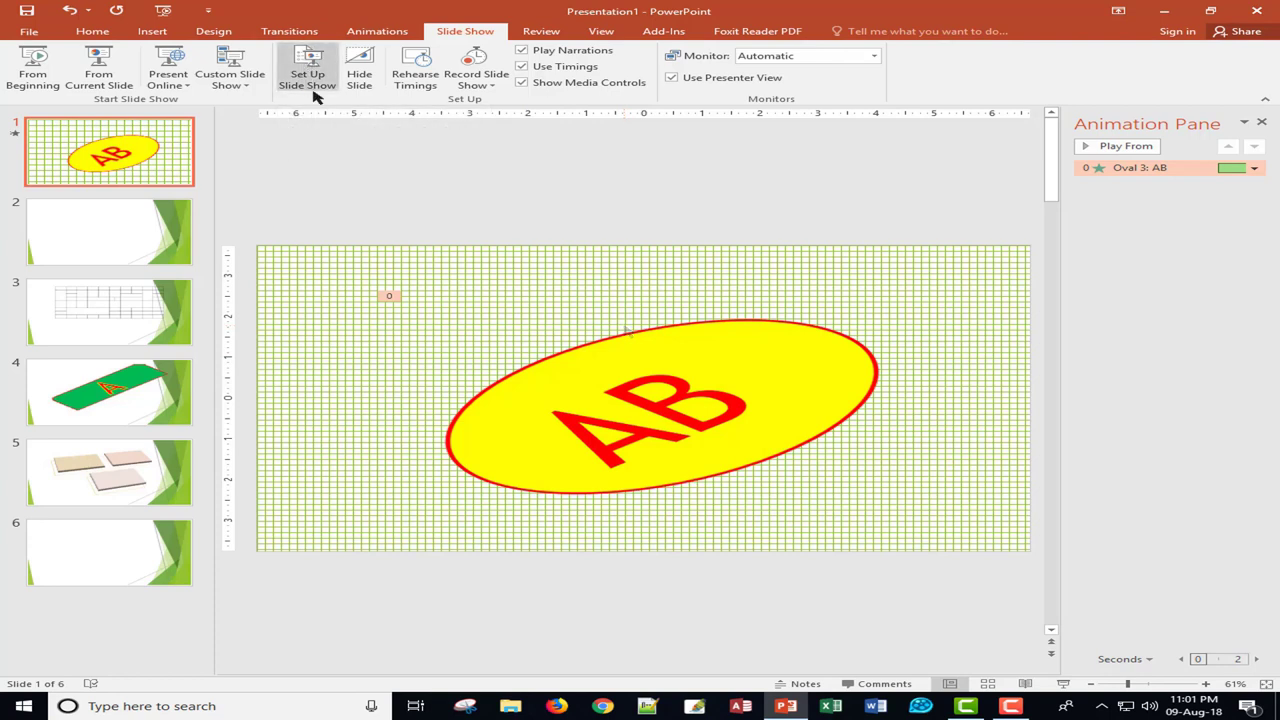
{"action": "left_click", "coordinate": [358, 76]}
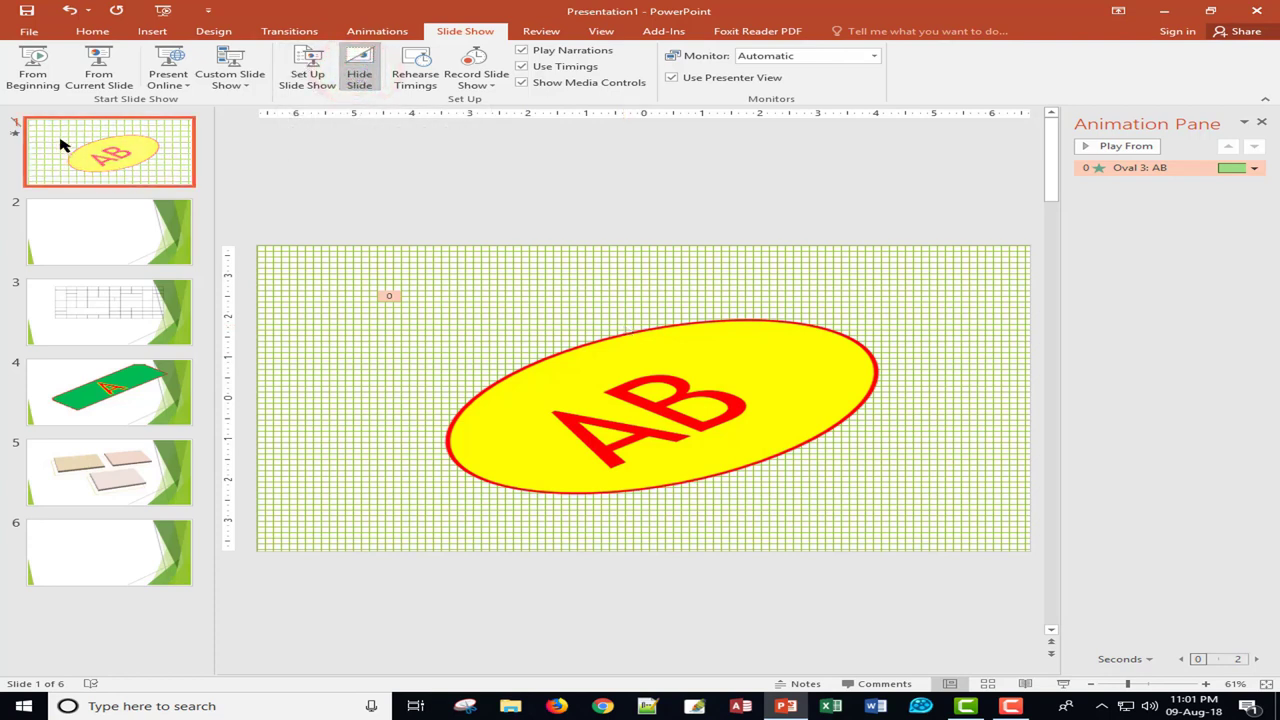
{"action": "left_click", "coordinate": [359, 74]}
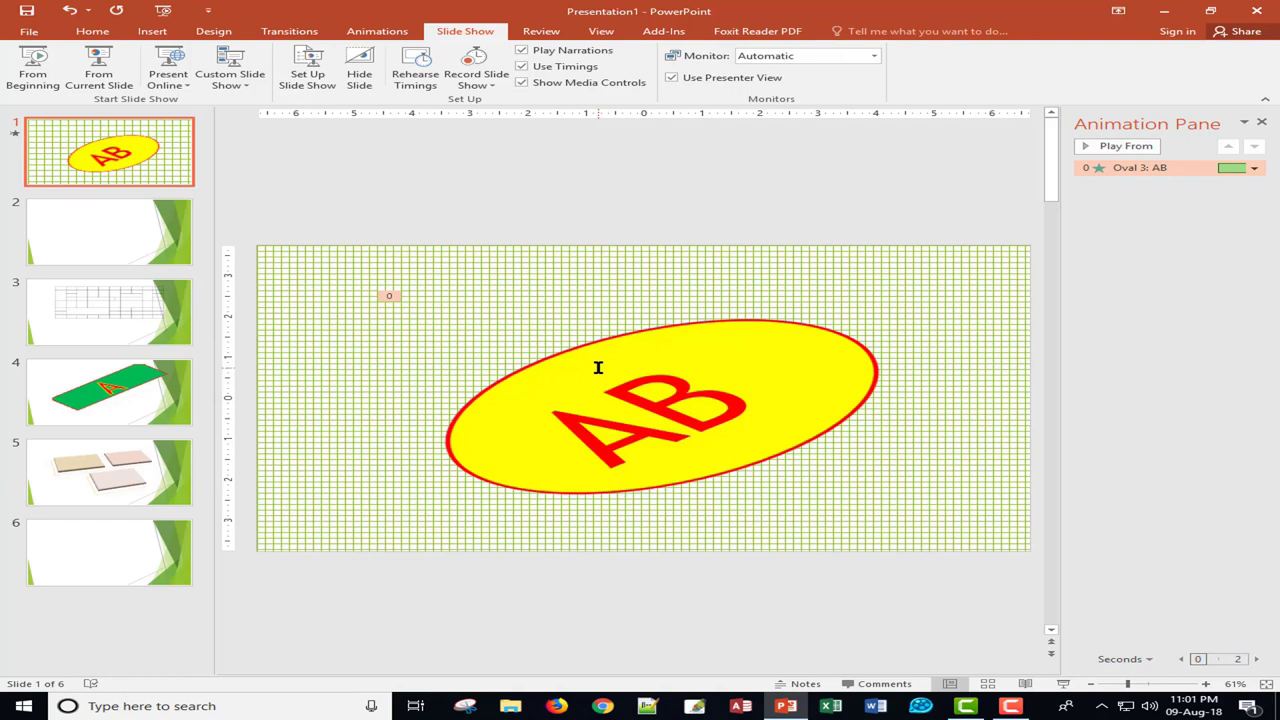
{"action": "left_click", "coordinate": [873, 56]}
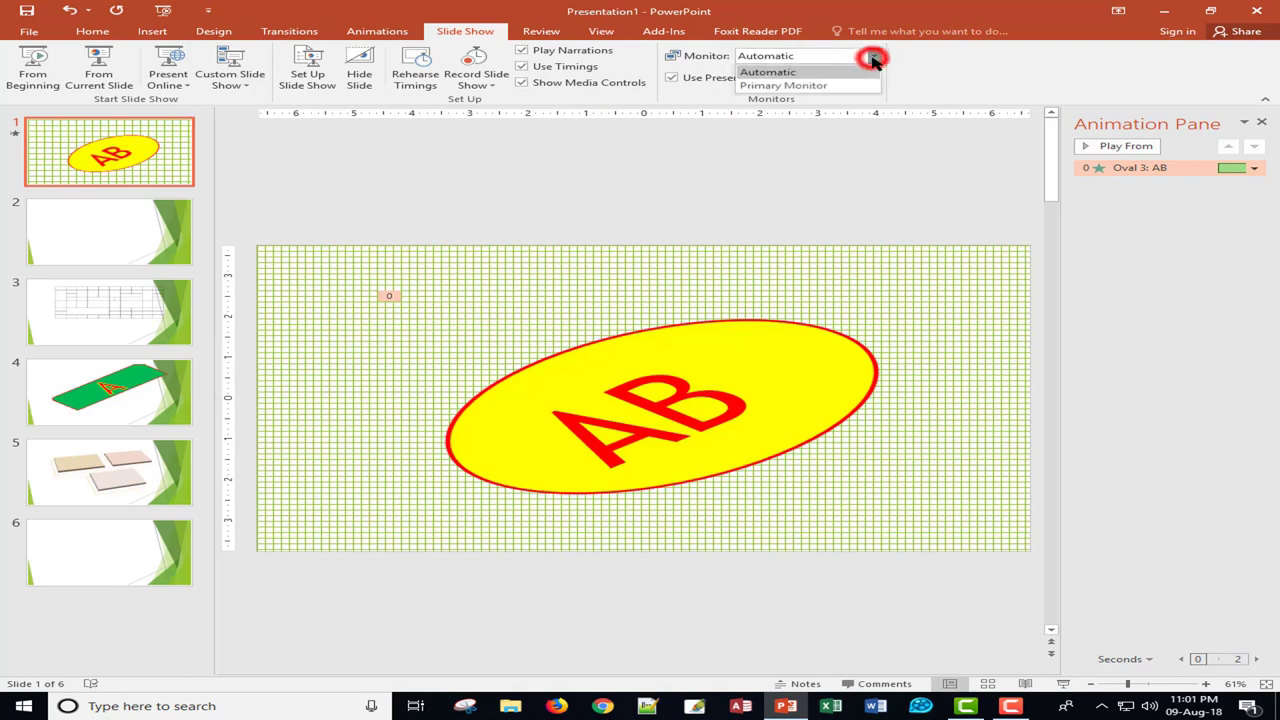
{"action": "left_click", "coordinate": [1000, 58]}
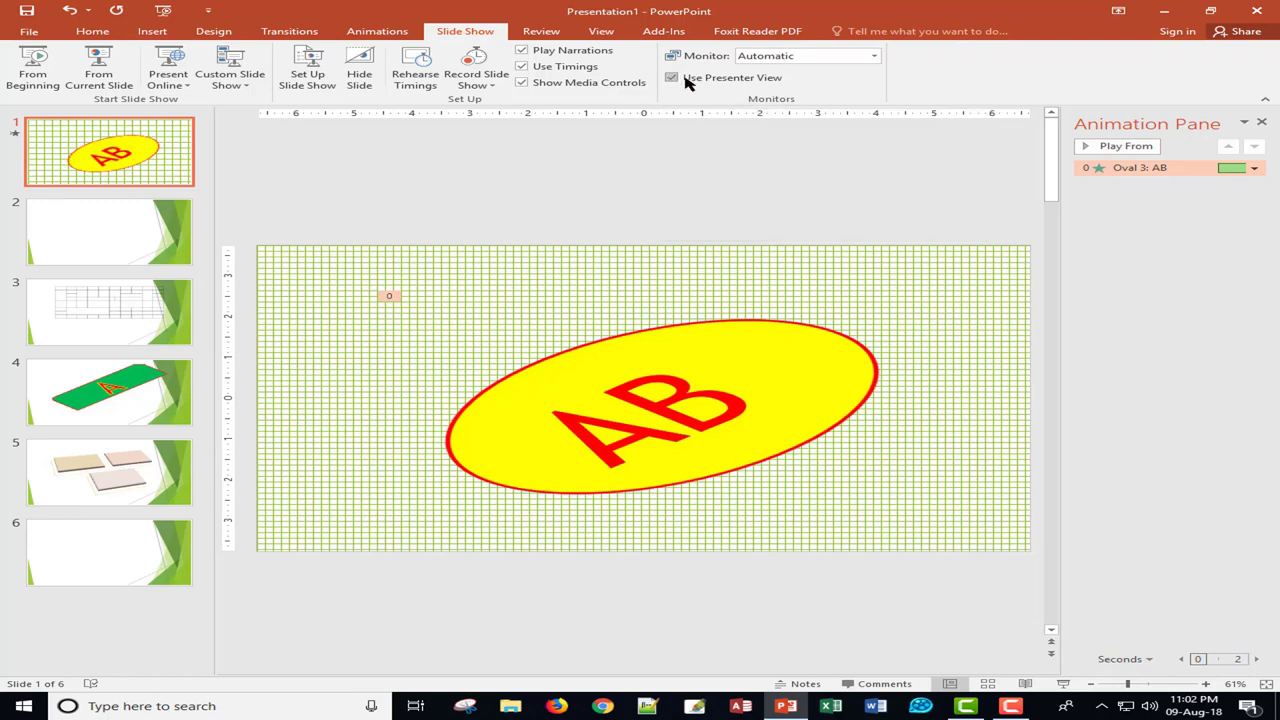
{"action": "left_click", "coordinate": [953, 78]}
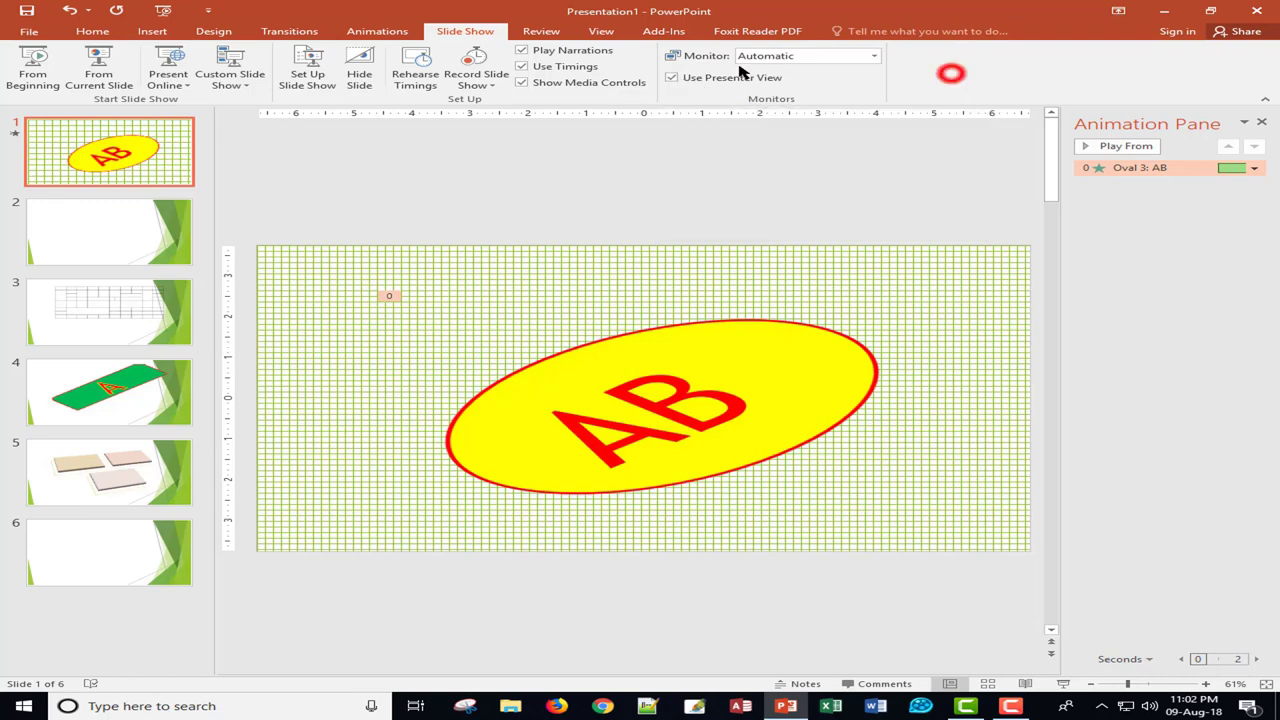
{"action": "left_click", "coordinate": [541, 32]}
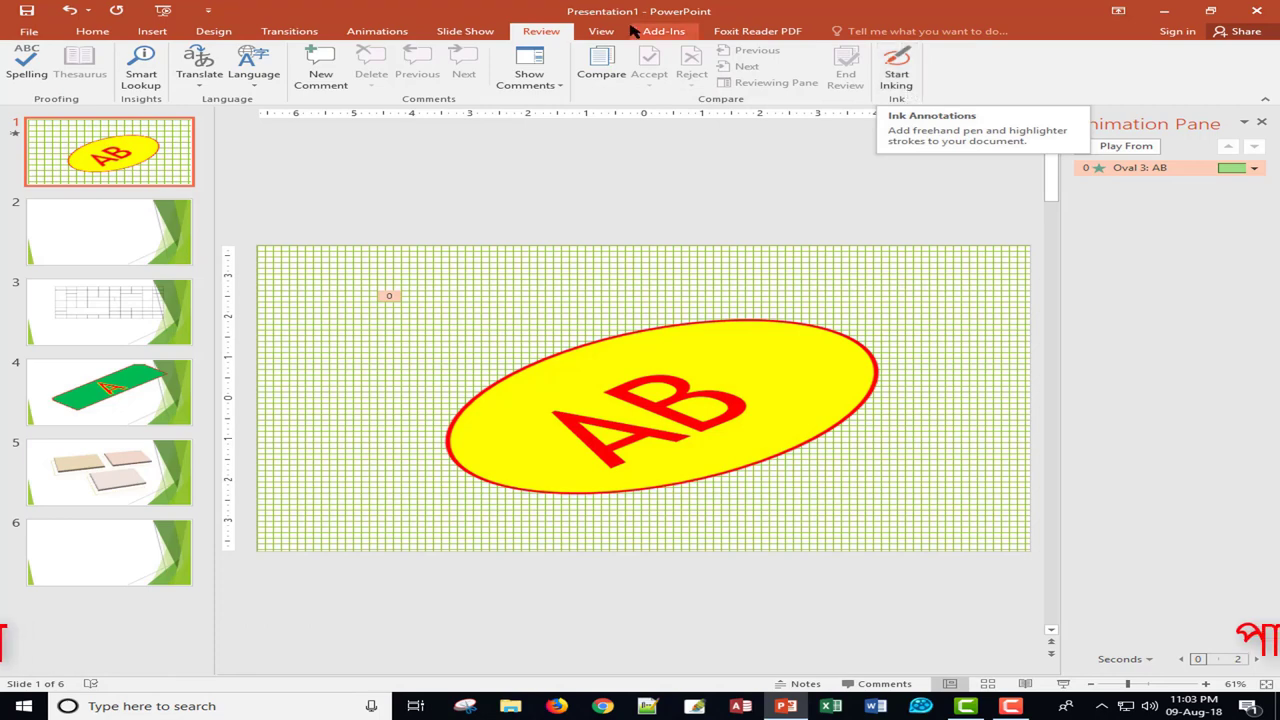
Switch to Outline view, then to the Slide Sorter grid of all six slides.
{"action": "left_click", "coordinate": [598, 31]}
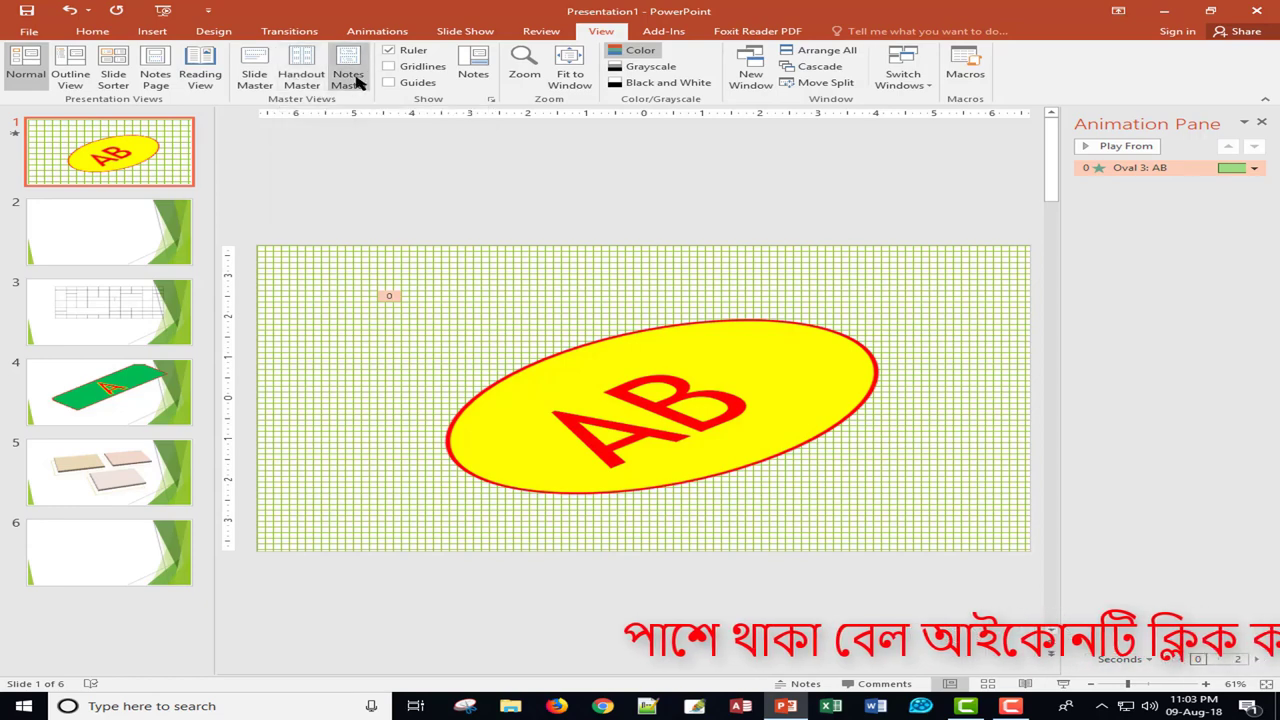
{"action": "left_click", "coordinate": [70, 77]}
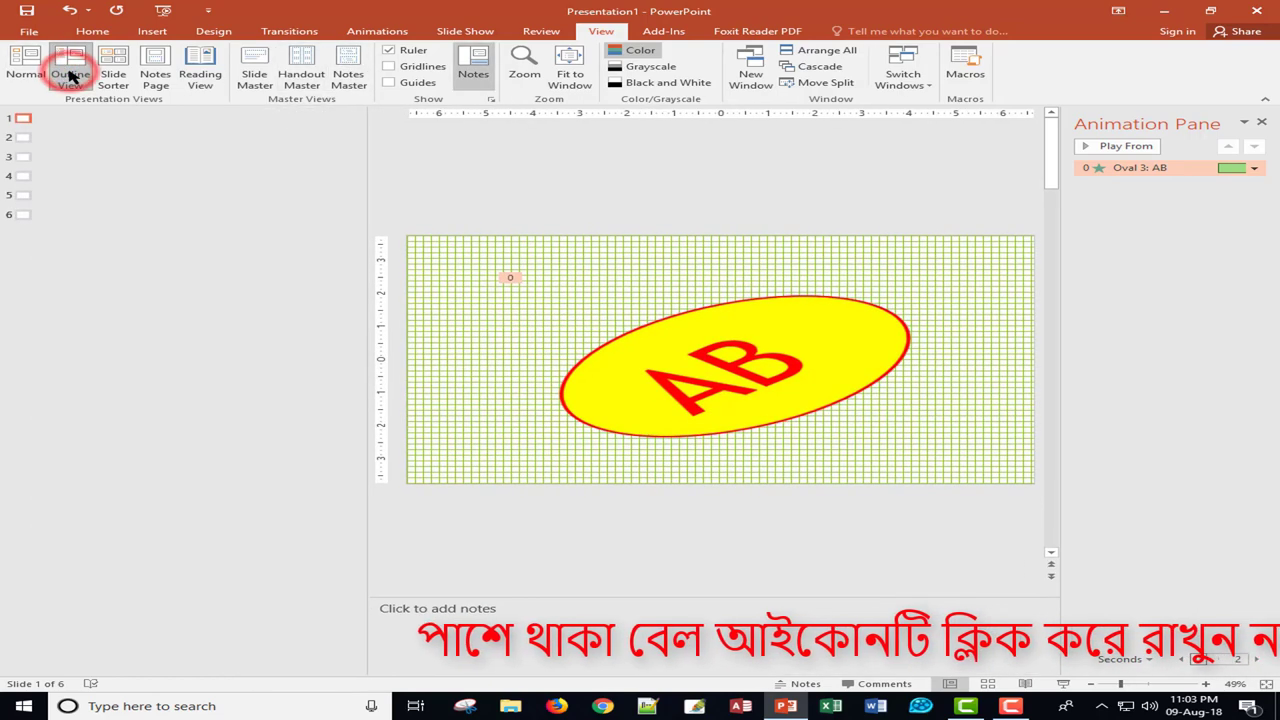
{"action": "left_click", "coordinate": [112, 73]}
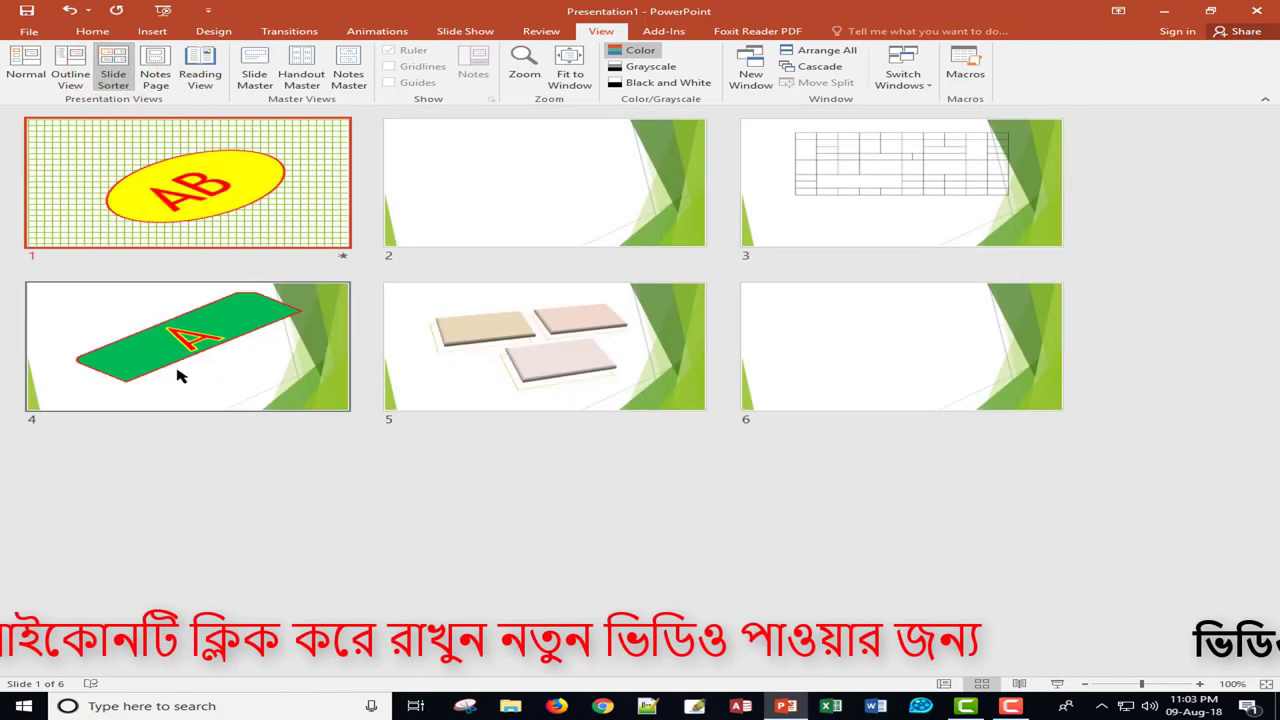
Scroll through the slides as notes pages, then play them in Reading View.
{"action": "left_click", "coordinate": [154, 64]}
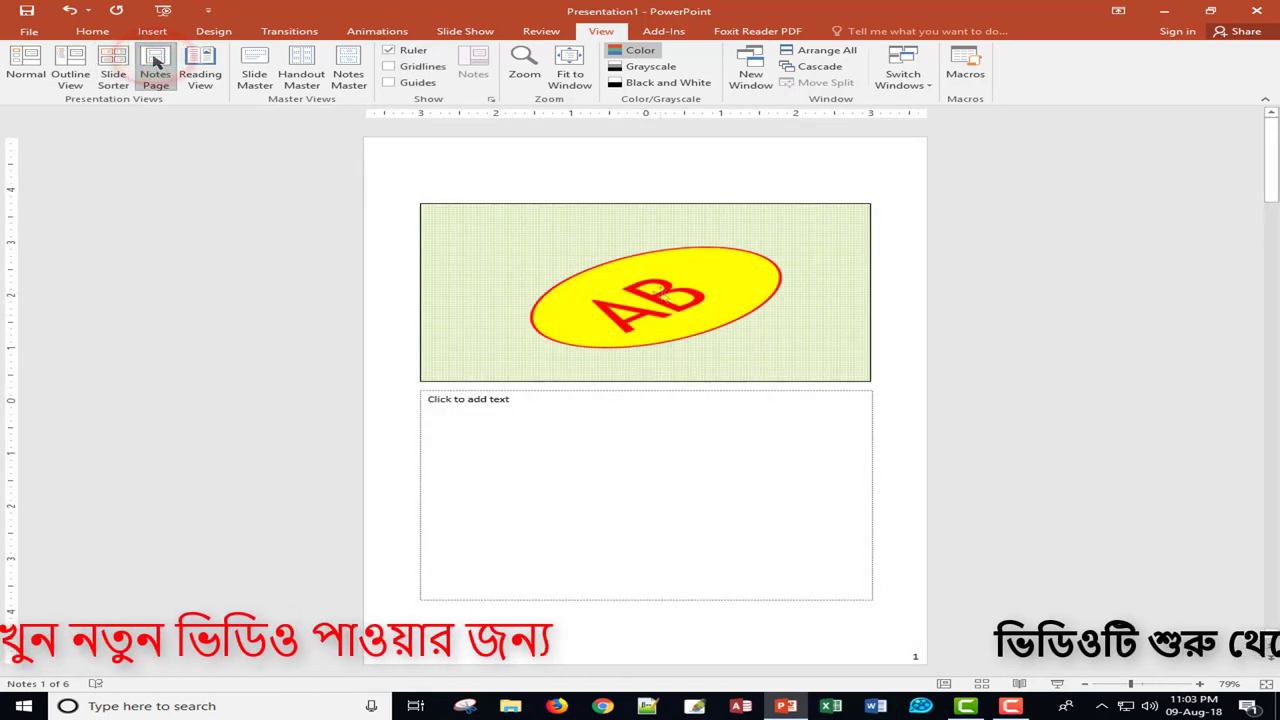
{"action": "scroll", "coordinate": [660, 292], "scroll_direction": "down", "scroll_amount": 2}
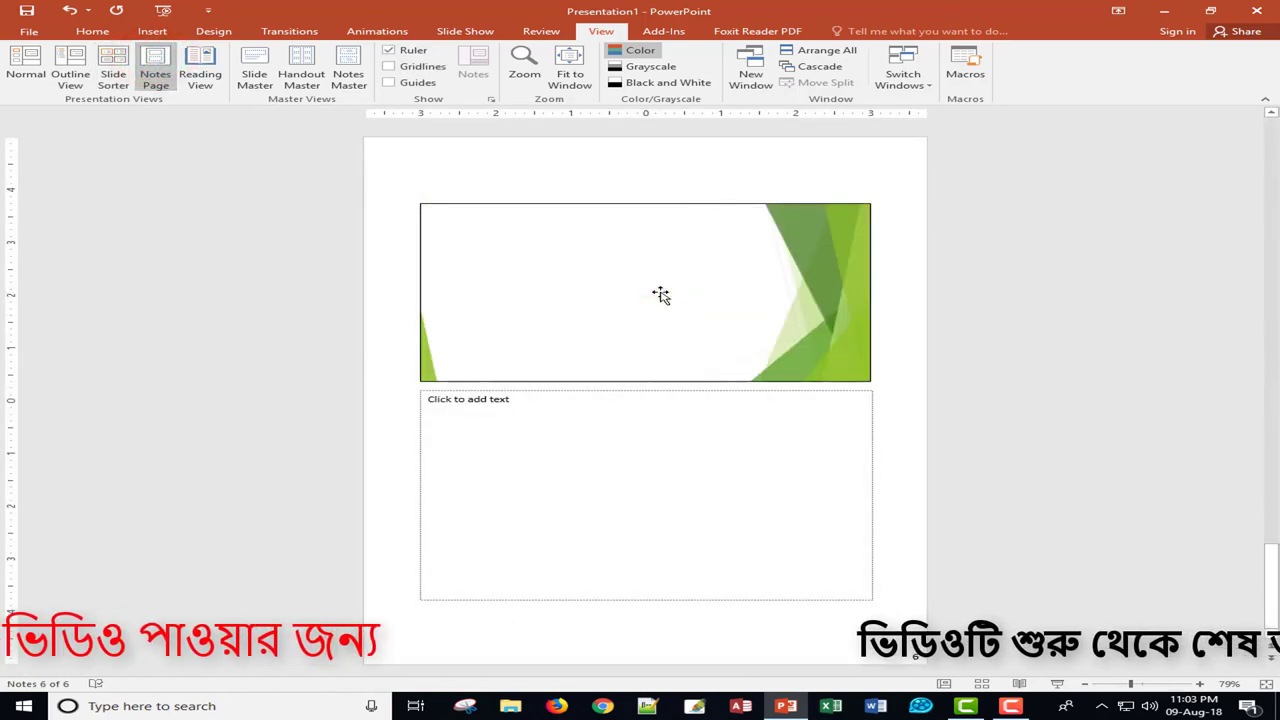
{"action": "scroll", "coordinate": [660, 292], "scroll_direction": "up", "scroll_amount": 2}
{"action": "scroll", "coordinate": [660, 292], "scroll_direction": "down", "scroll_amount": 4}
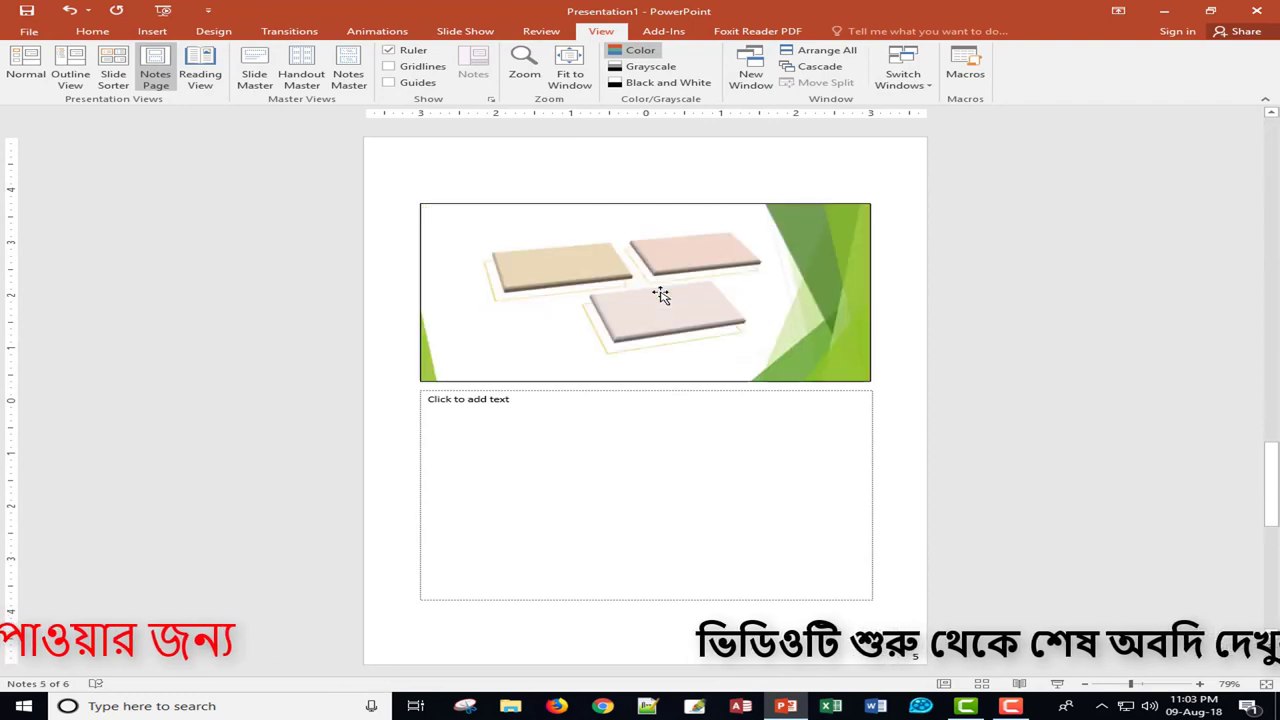
{"action": "scroll", "coordinate": [660, 292], "scroll_direction": "up", "scroll_amount": 4}
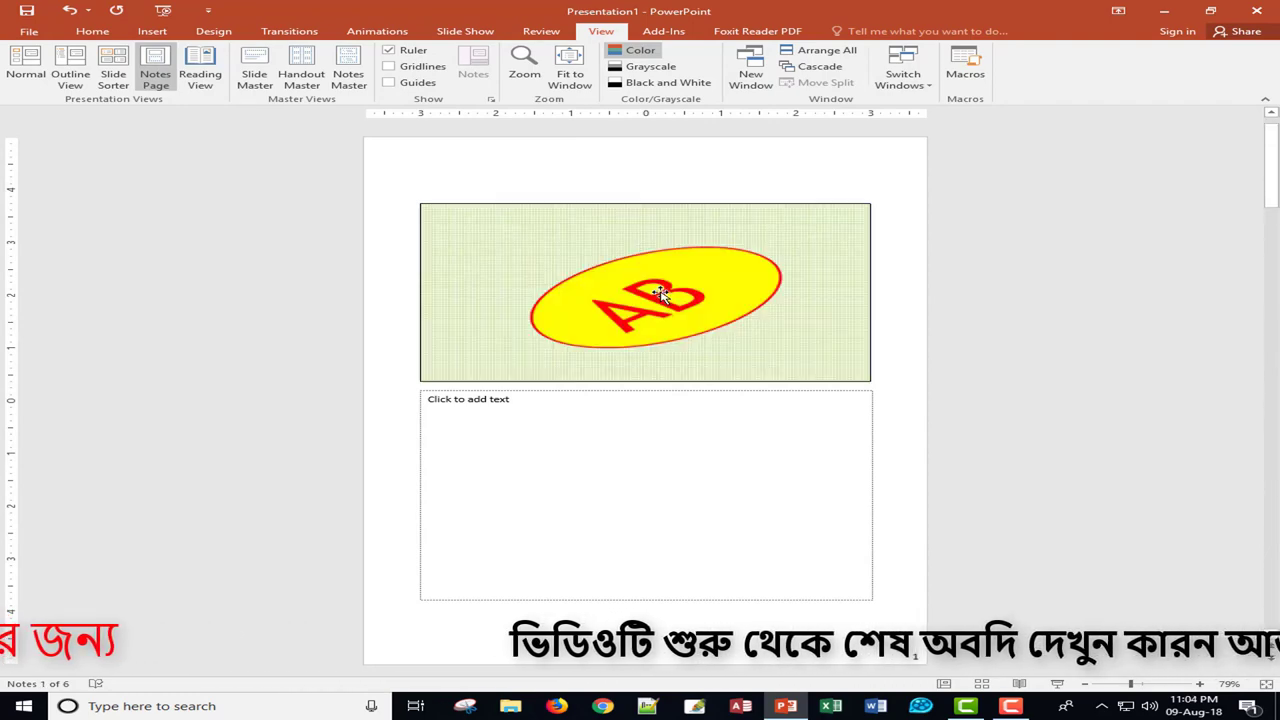
{"action": "left_click", "coordinate": [203, 74]}
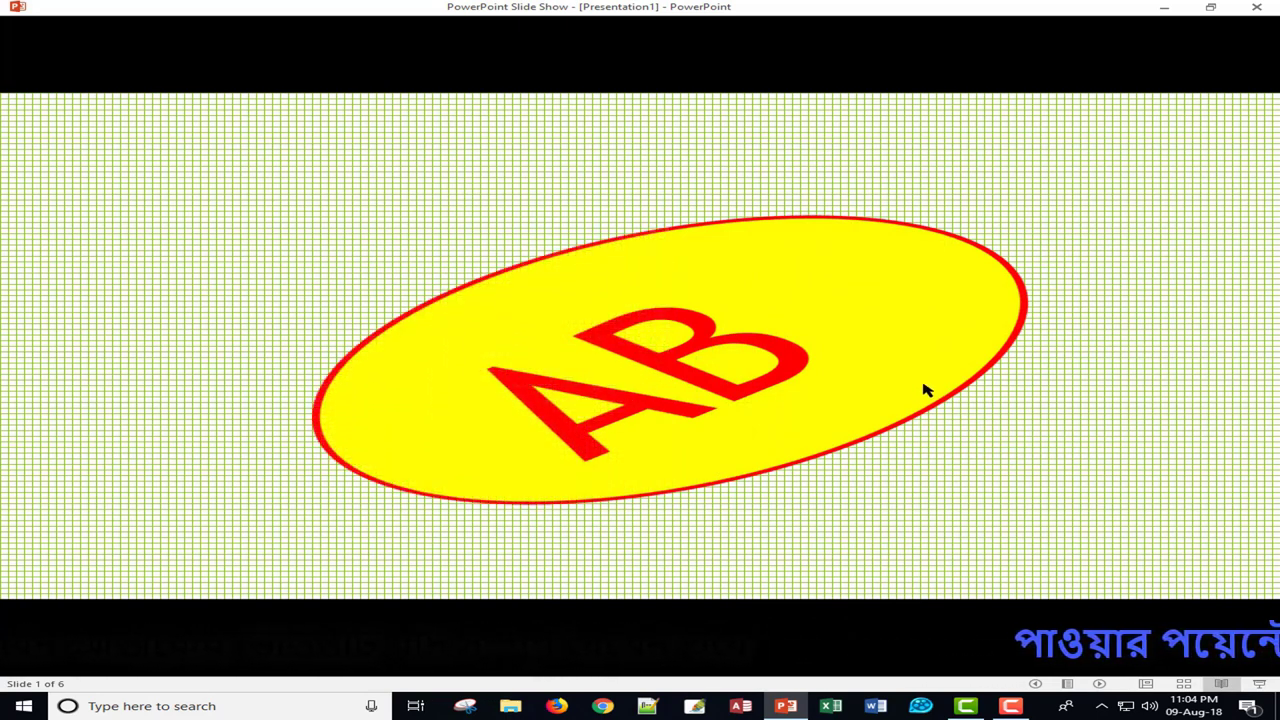
End the slide show, scroll through the Slide Master layouts, and return to the View tab.
{"action": "key", "text": "Escape"}
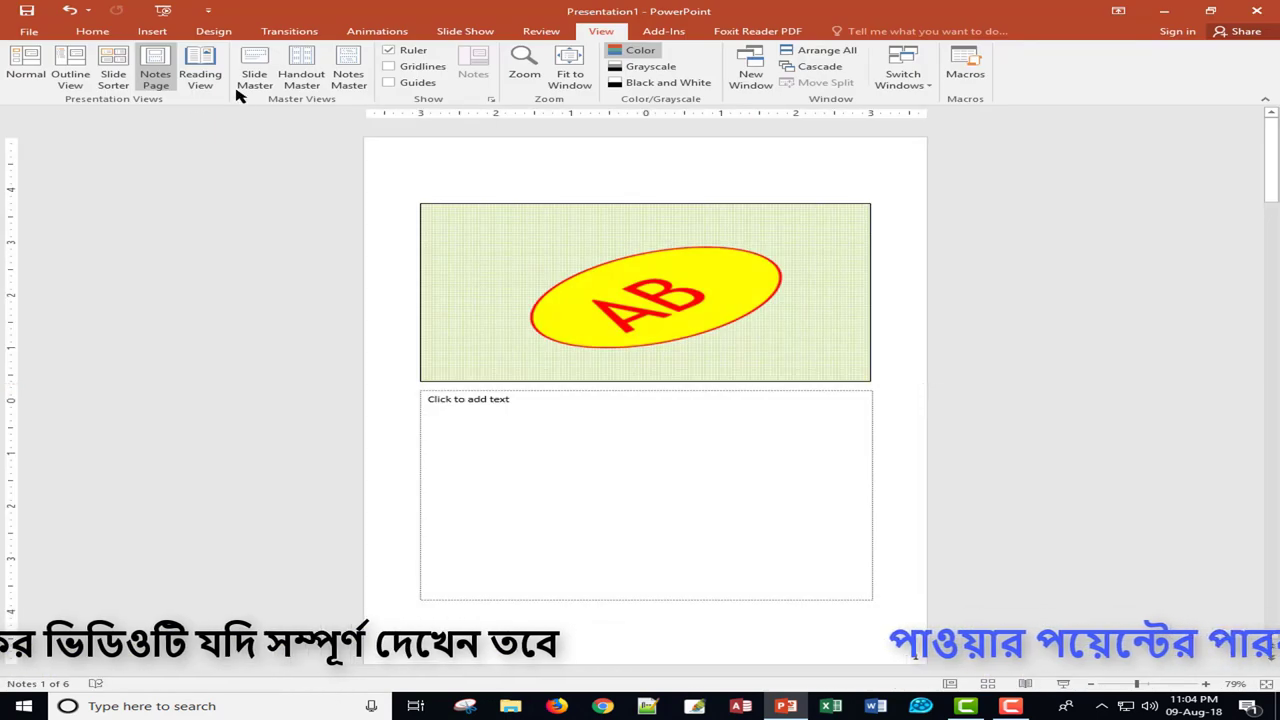
{"action": "left_click", "coordinate": [254, 80]}
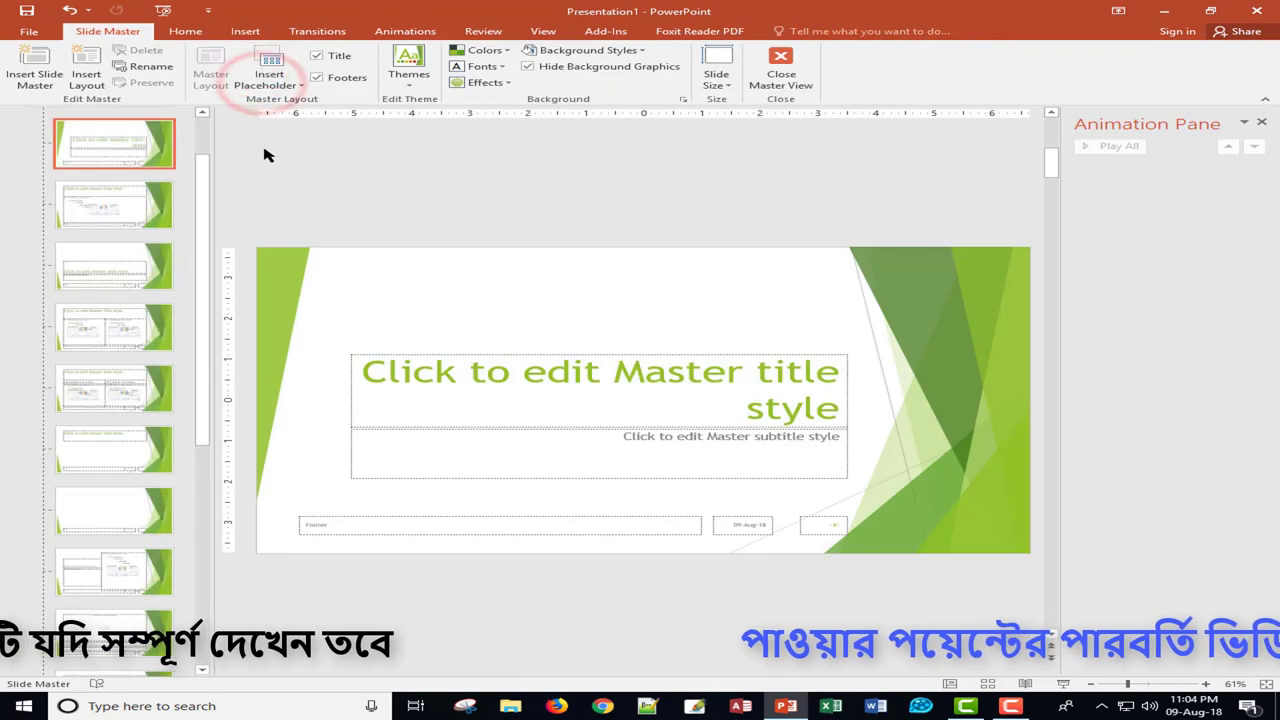
{"action": "scroll", "coordinate": [183, 495], "scroll_direction": "down", "scroll_amount": 10}
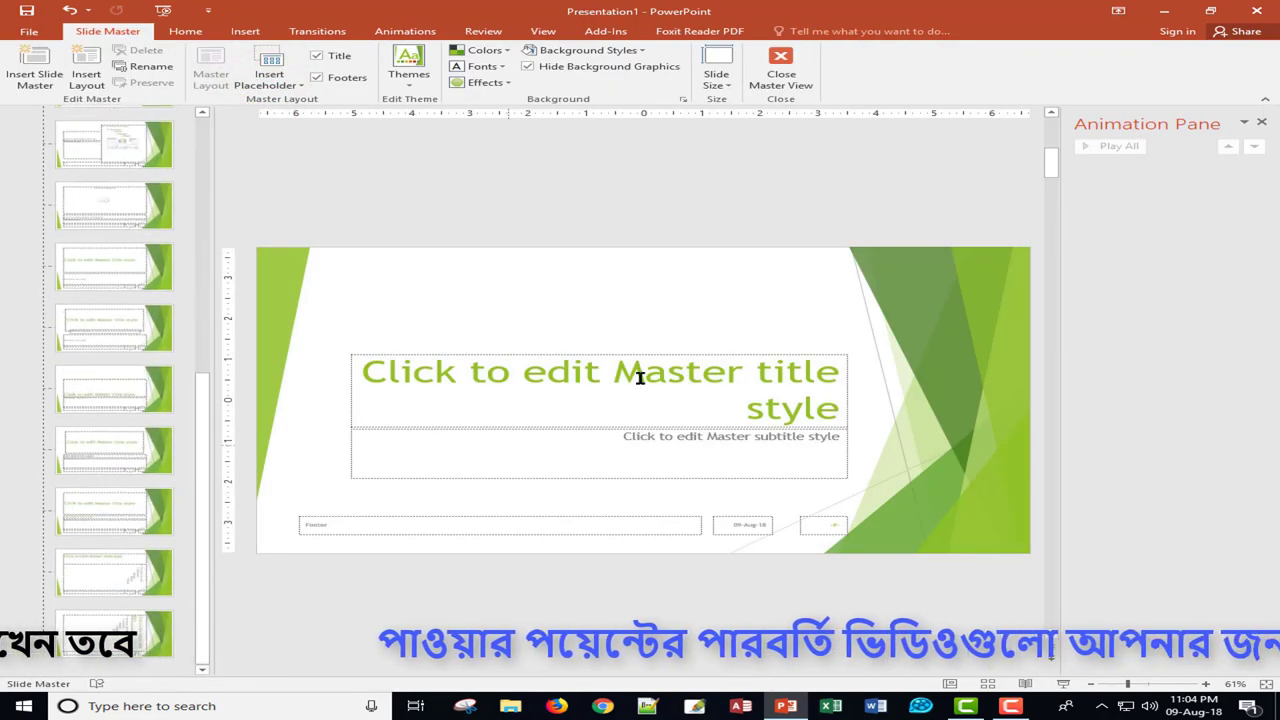
{"action": "scroll", "coordinate": [618, 408], "scroll_direction": "down", "scroll_amount": 1}
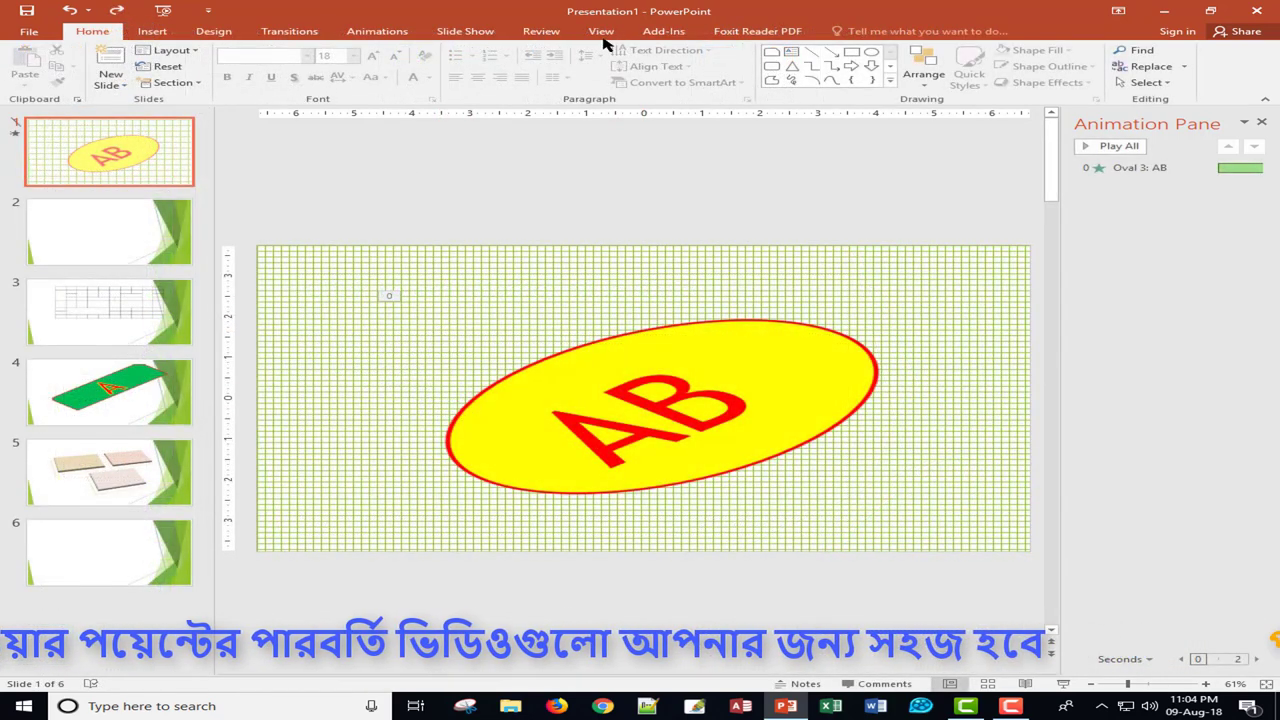
{"action": "left_click", "coordinate": [601, 31]}
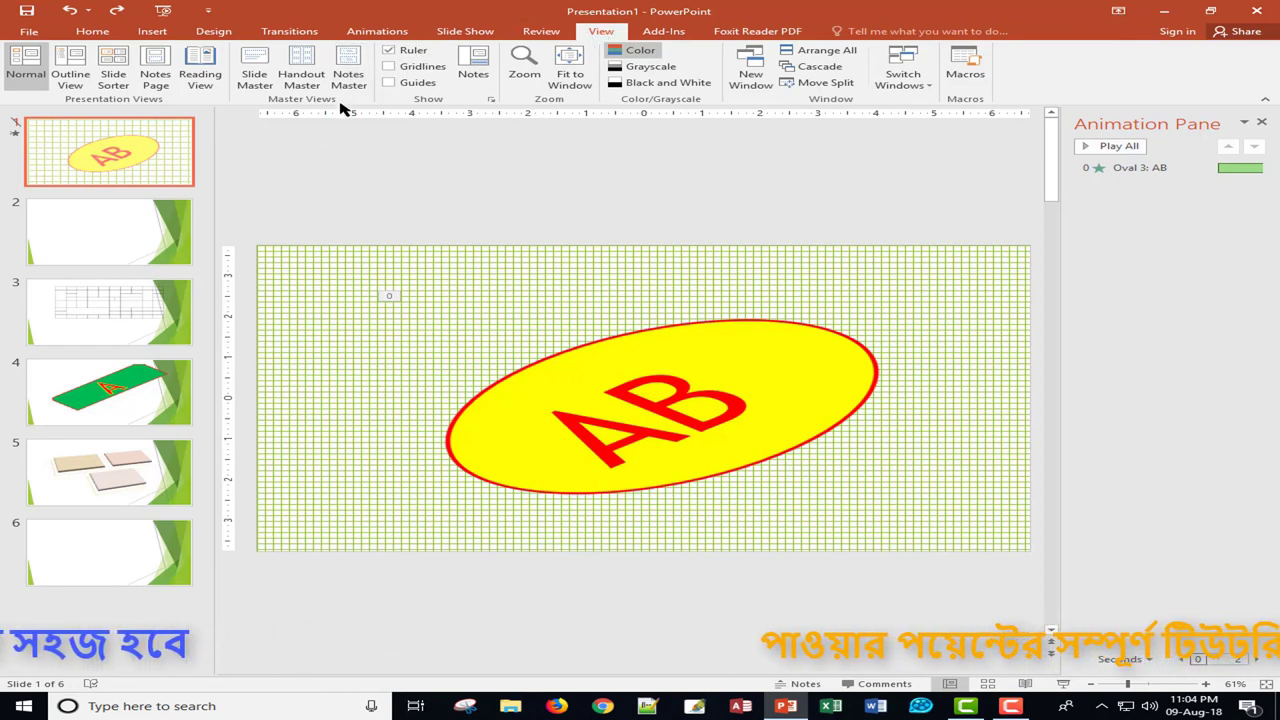
Toggle the rulers off and back on, then move from slide 2 to slide 6.
{"action": "left_click", "coordinate": [388, 50]}
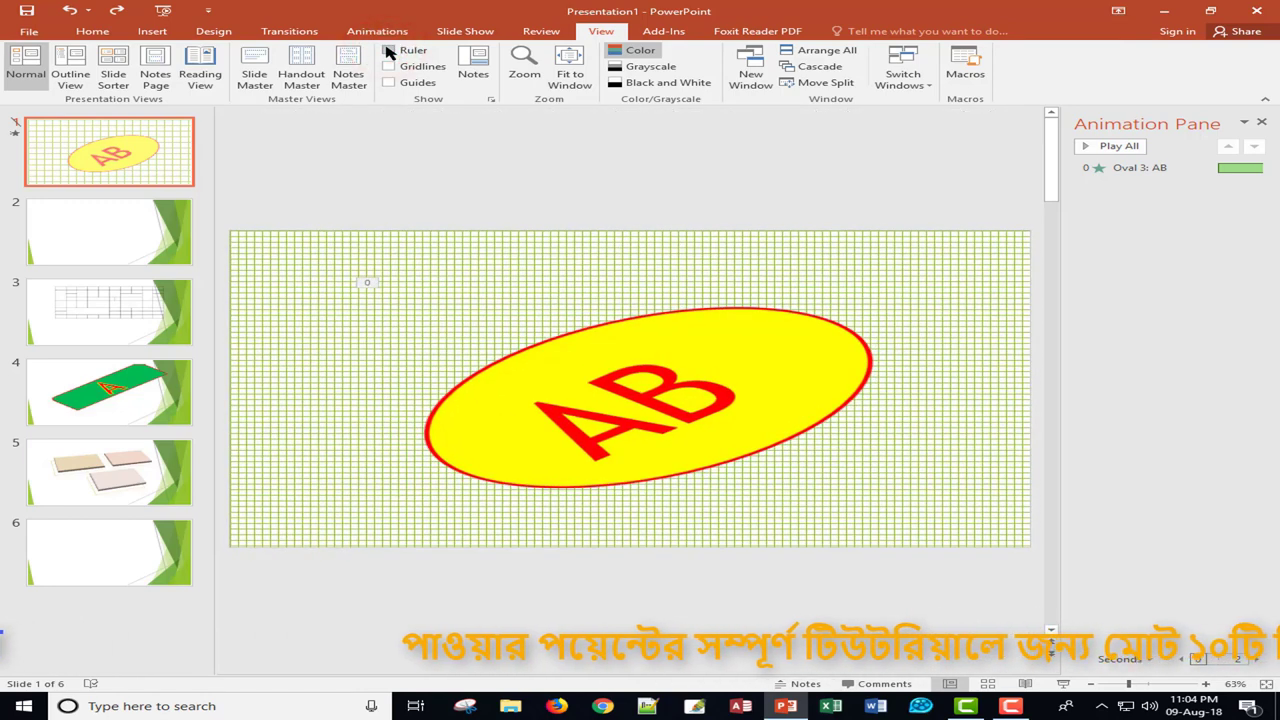
{"action": "left_click", "coordinate": [388, 51]}
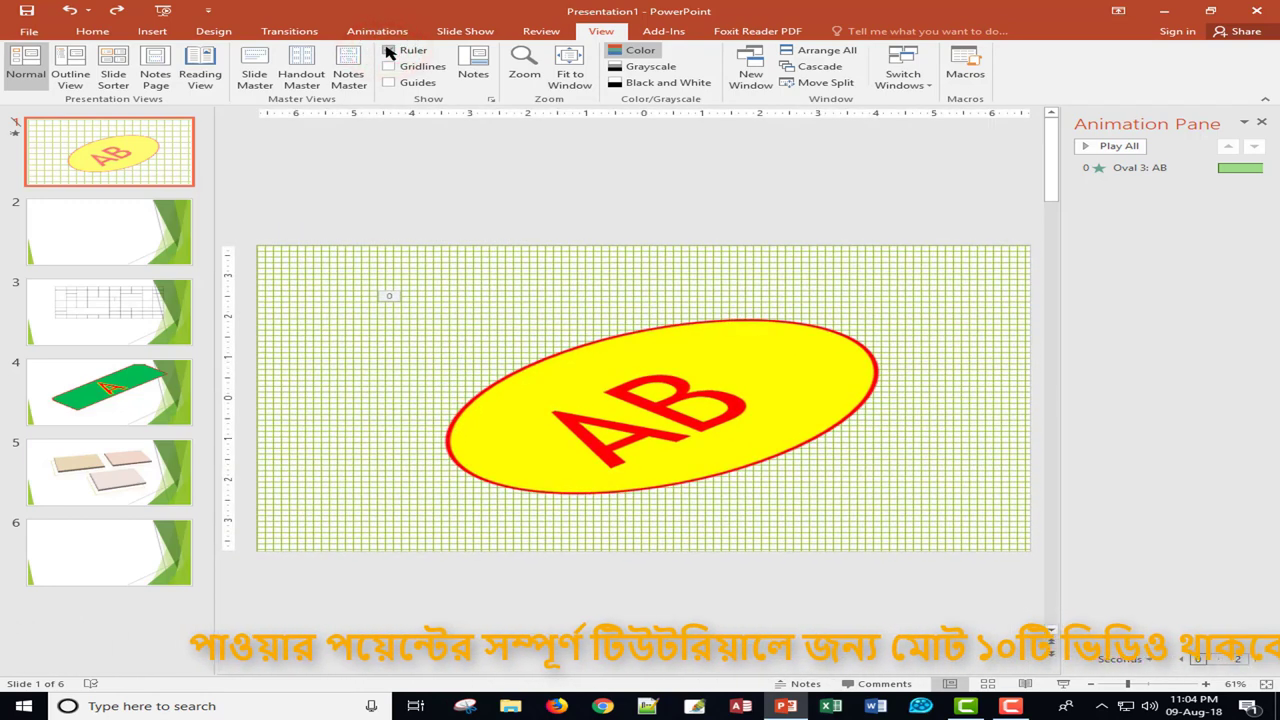
{"action": "left_click", "coordinate": [97, 231]}
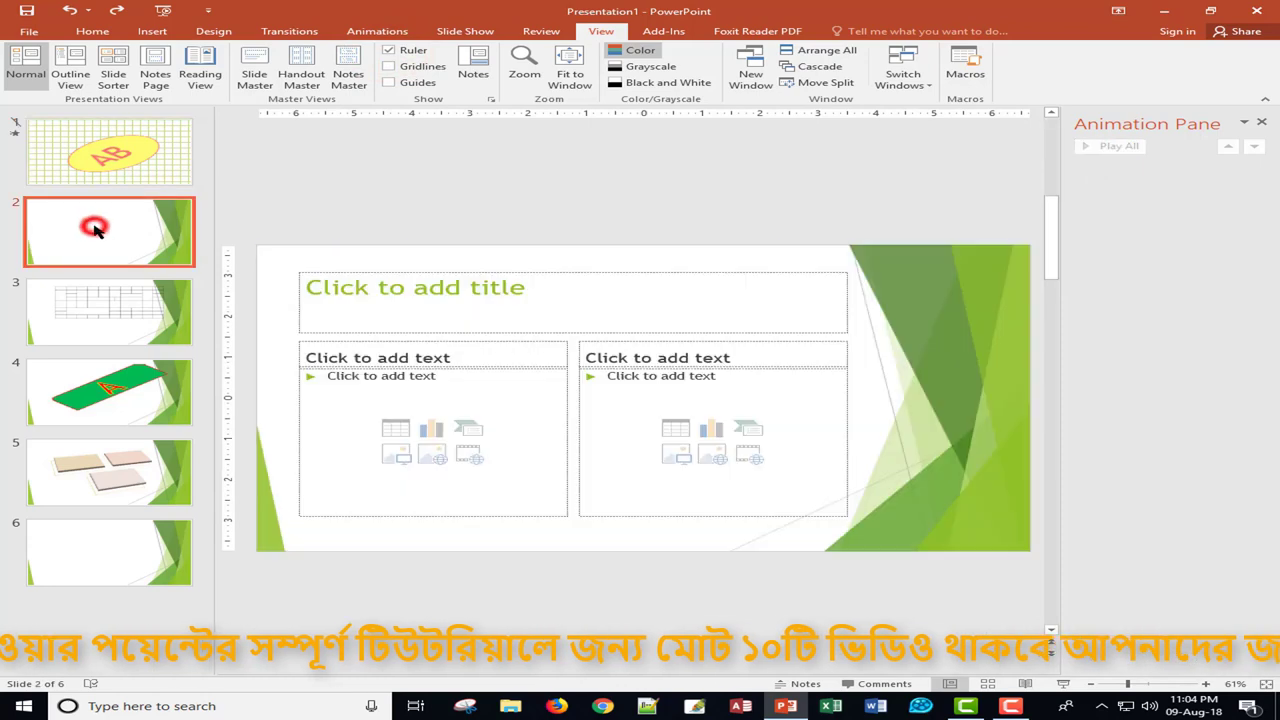
{"action": "left_click", "coordinate": [93, 538]}
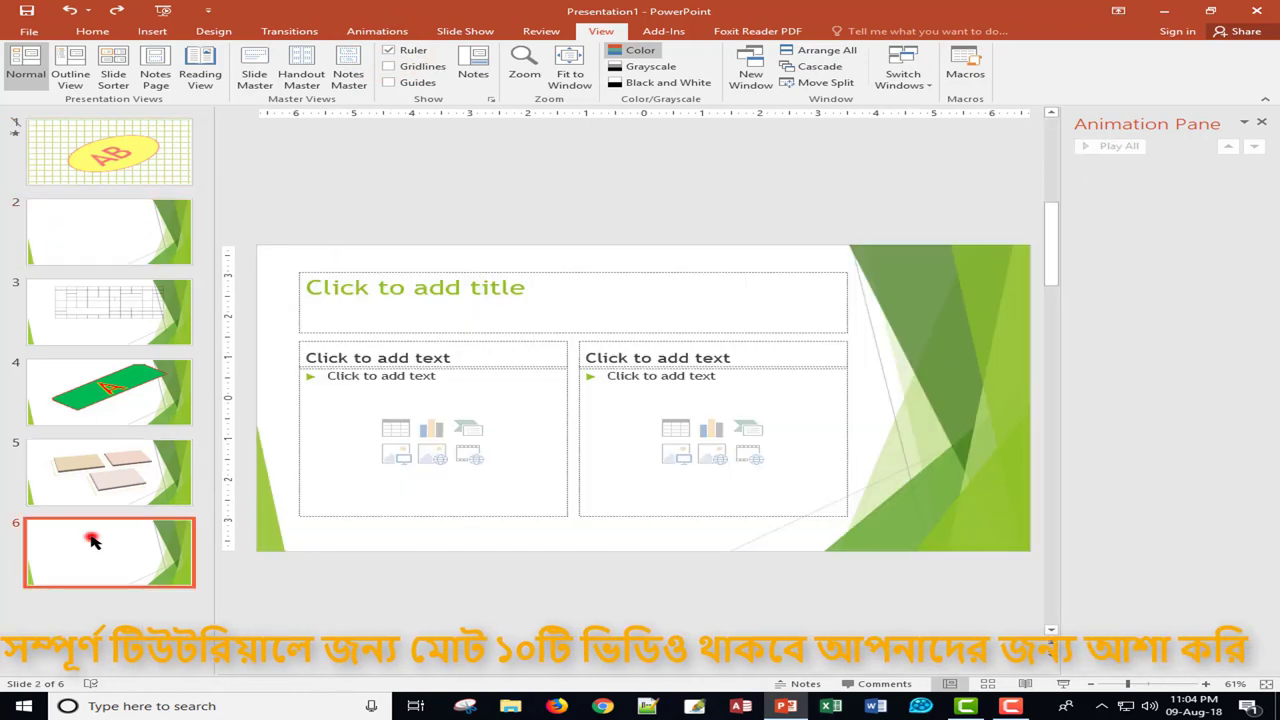
Try gridlines and guides on slide 6, leaving both turned off.
{"action": "left_click", "coordinate": [389, 68]}
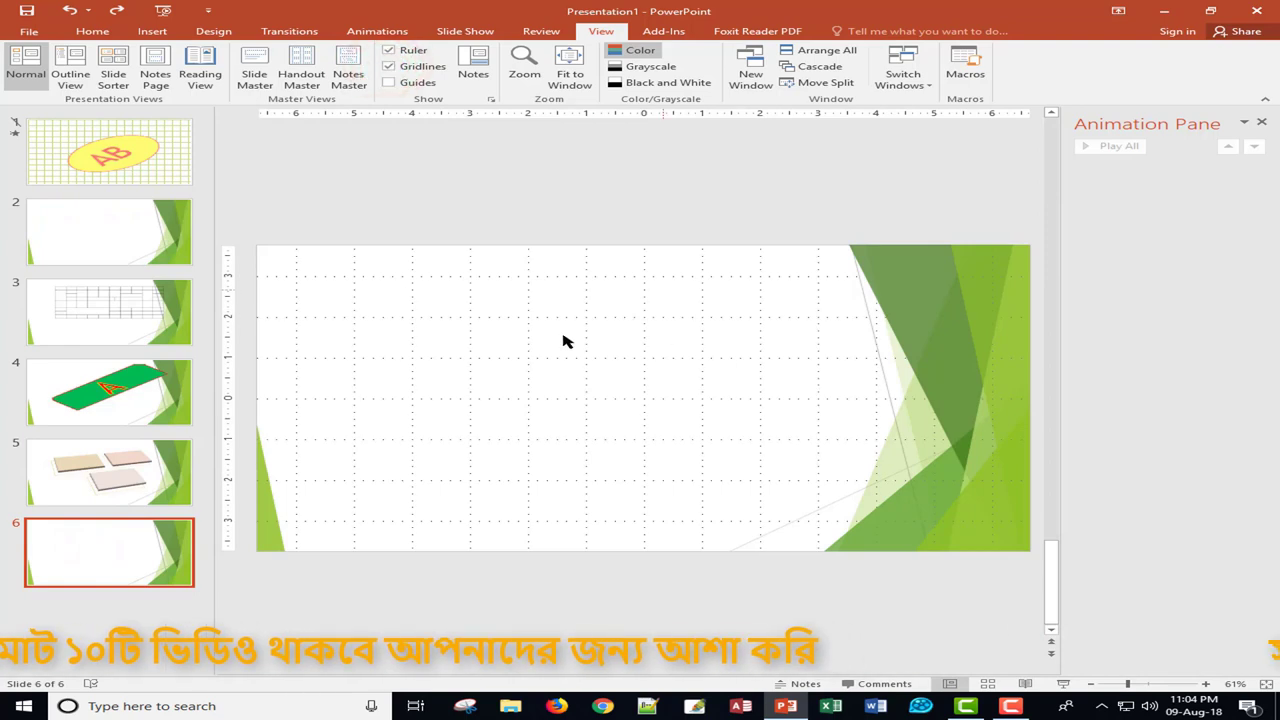
{"action": "left_click", "coordinate": [389, 83]}
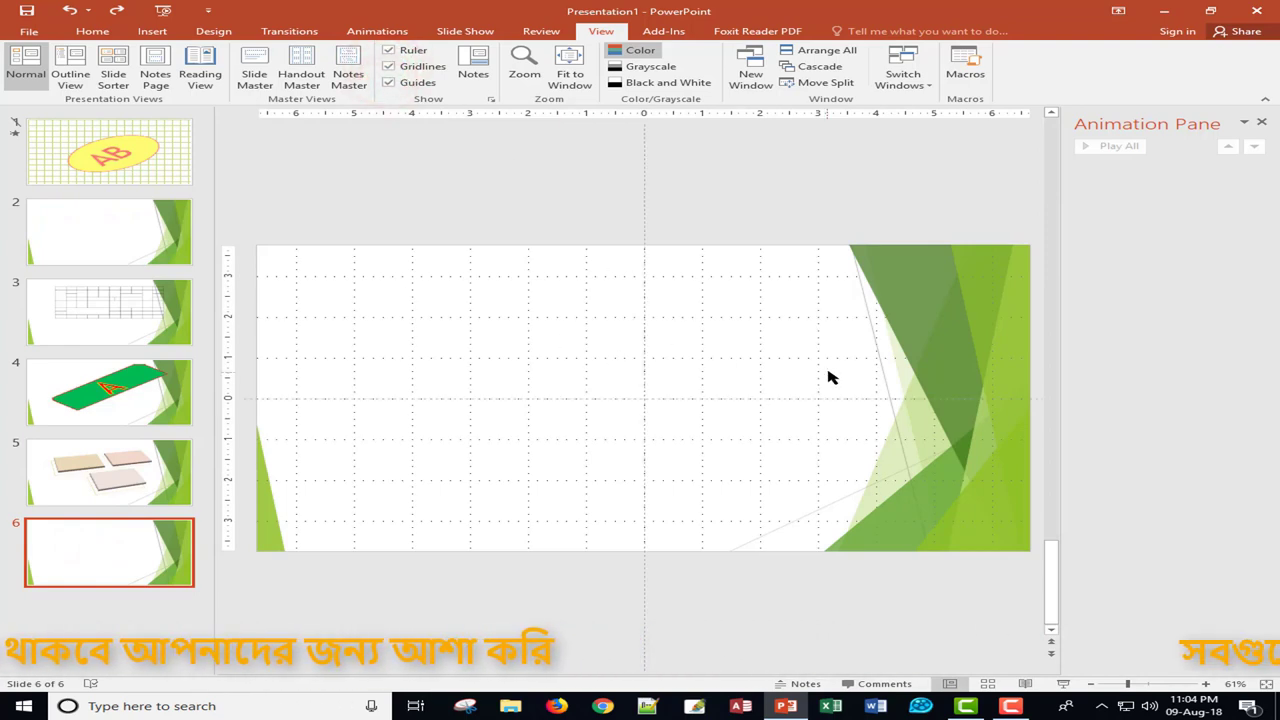
{"action": "left_click", "coordinate": [389, 82]}
{"action": "left_click", "coordinate": [389, 67]}
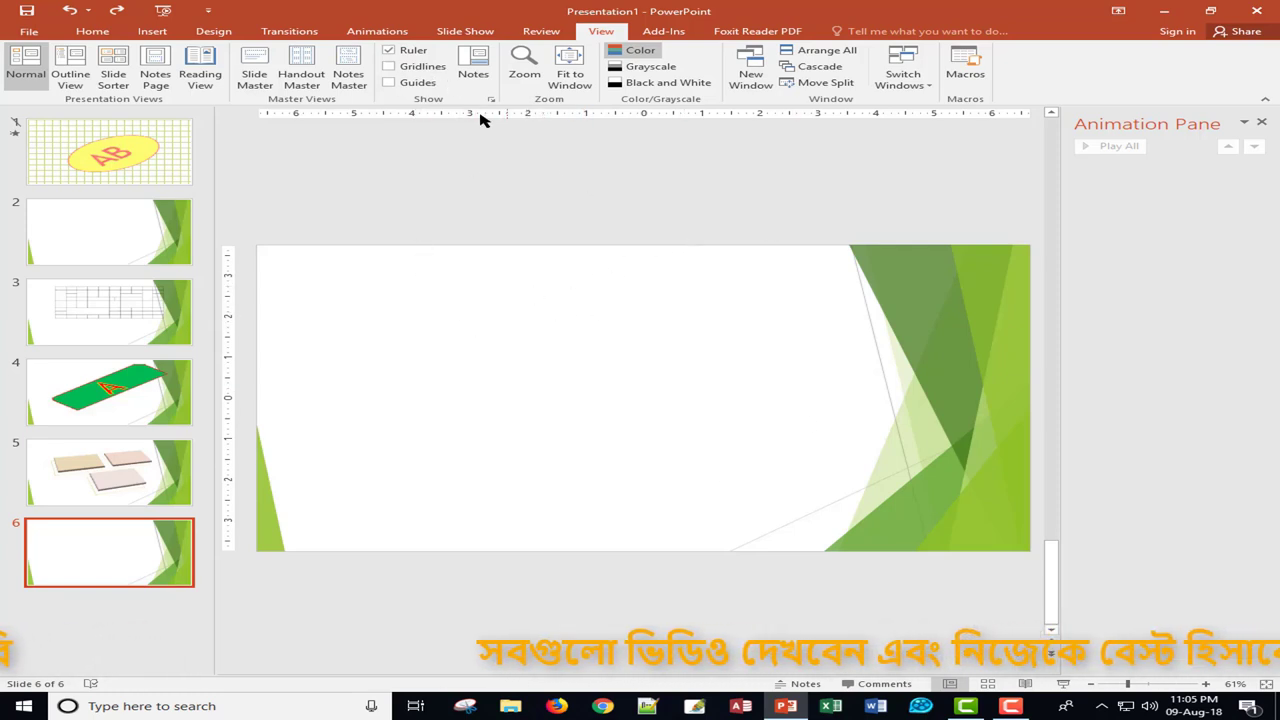
{"action": "left_click", "coordinate": [389, 82]}
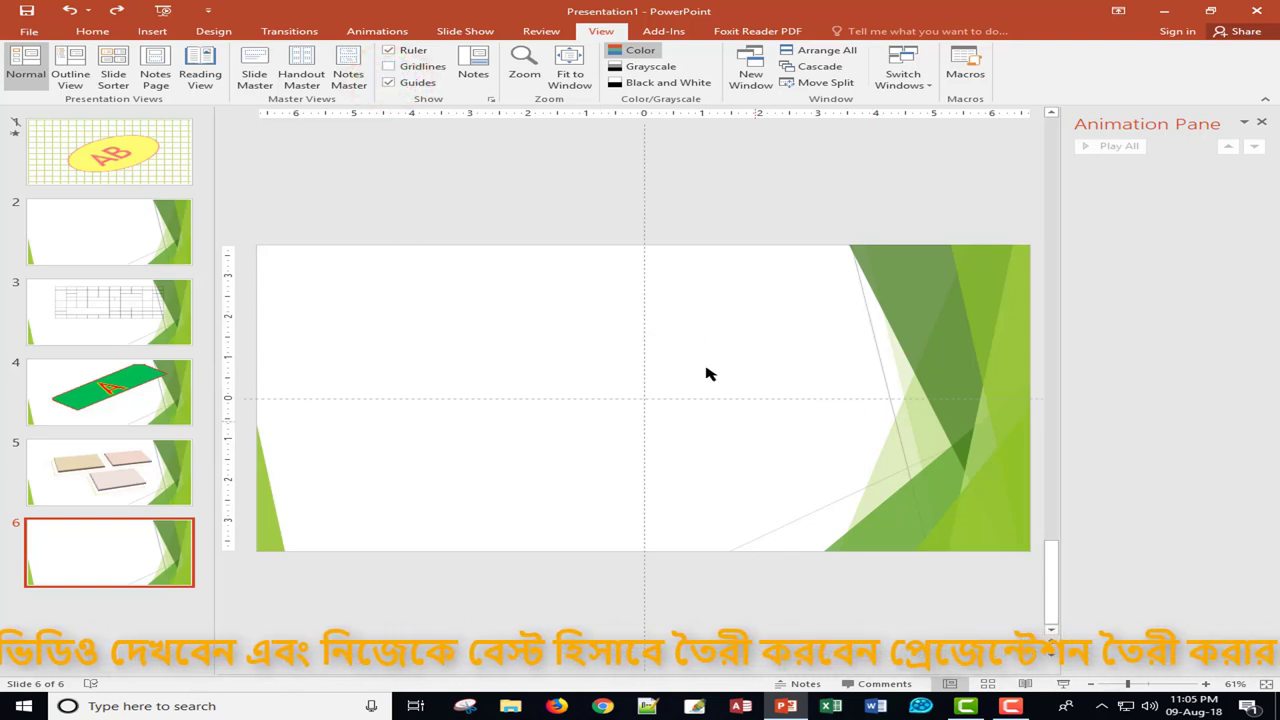
{"action": "left_click", "coordinate": [389, 83]}
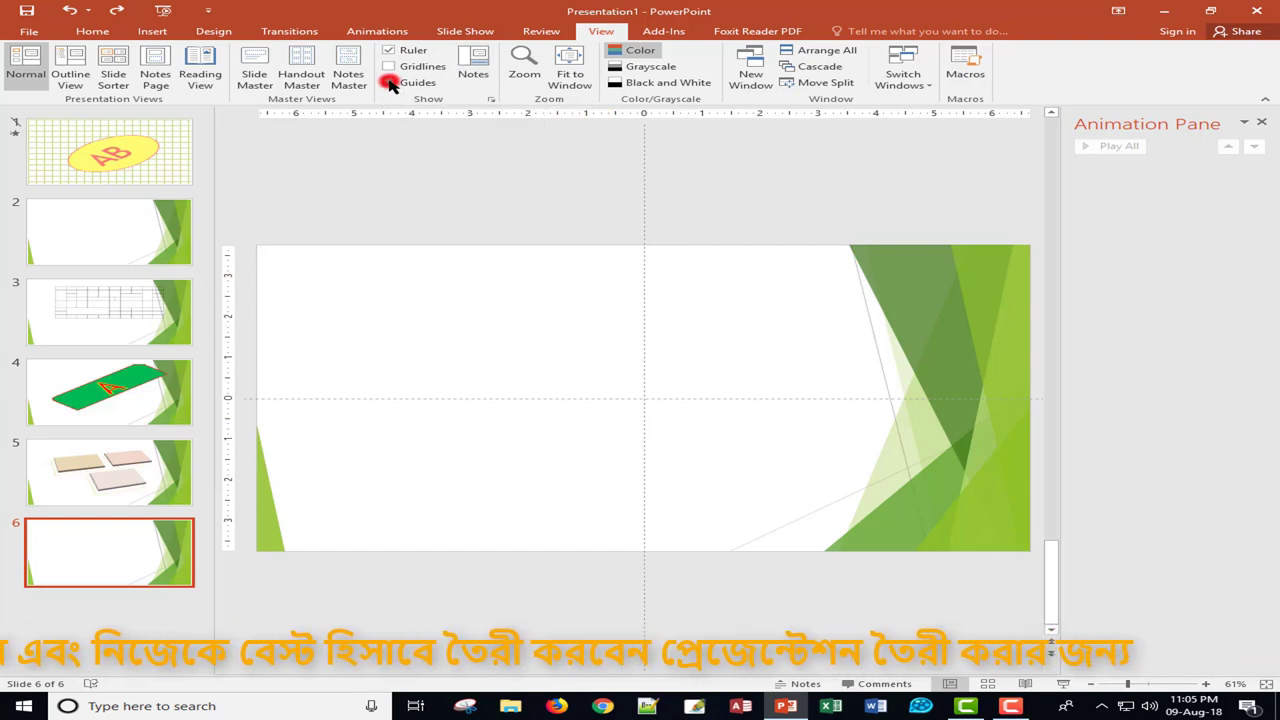
Open slide 6's notes pane, click into it, and set the Zoom to 100%.
{"action": "left_click", "coordinate": [473, 68]}
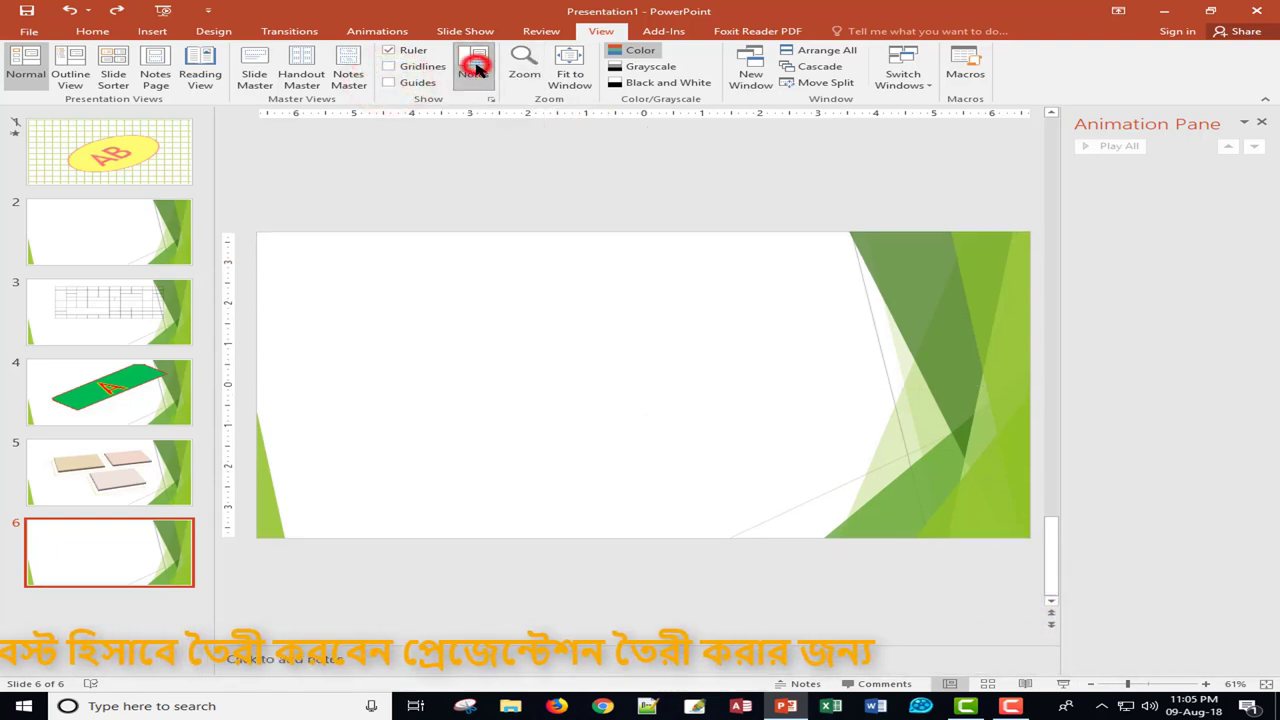
{"action": "left_click", "coordinate": [229, 656]}
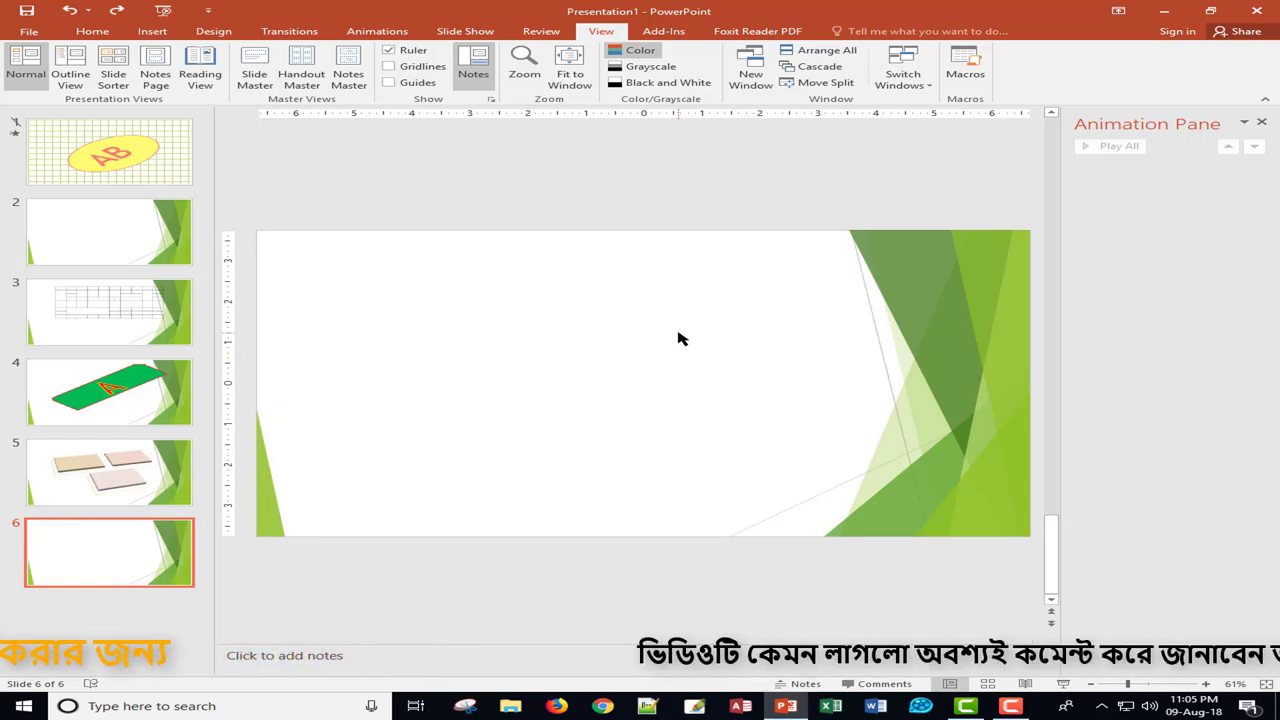
{"action": "left_click", "coordinate": [523, 62]}
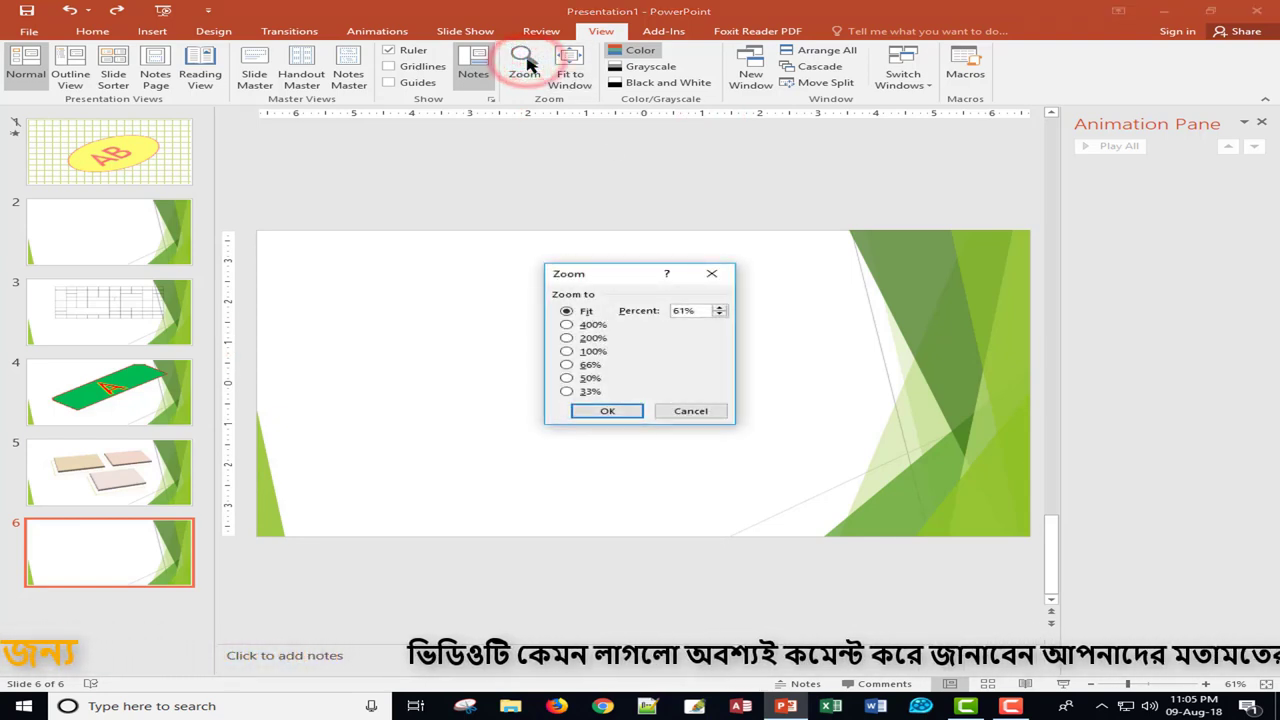
{"action": "left_click_drag", "start_coordinate": [628, 275], "coordinate": [836, 153]}
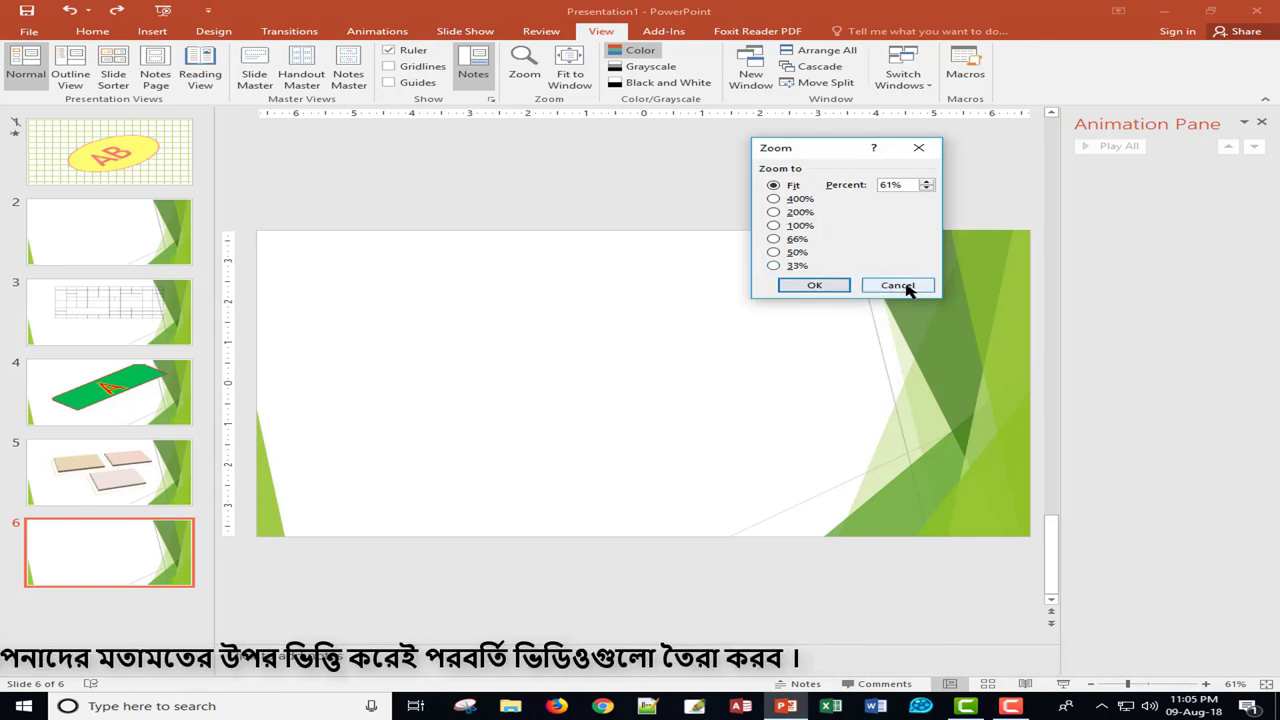
{"action": "left_click", "coordinate": [775, 226]}
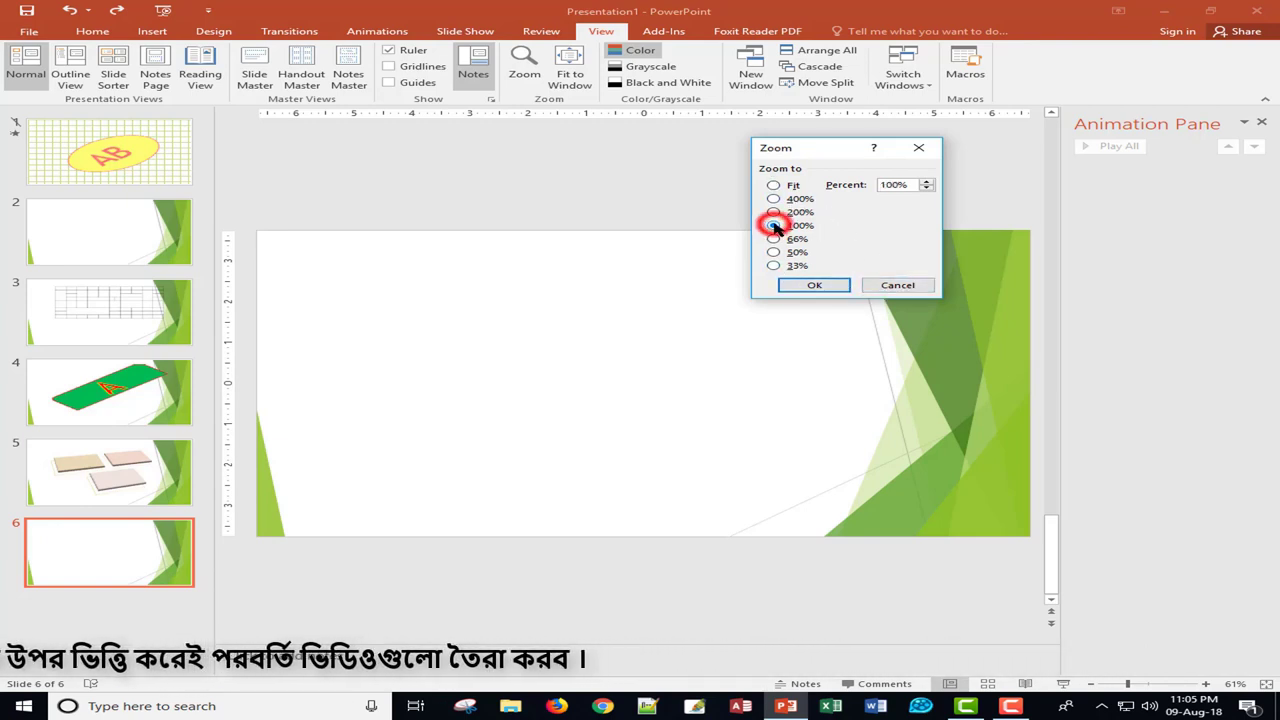
{"action": "left_click", "coordinate": [809, 285]}
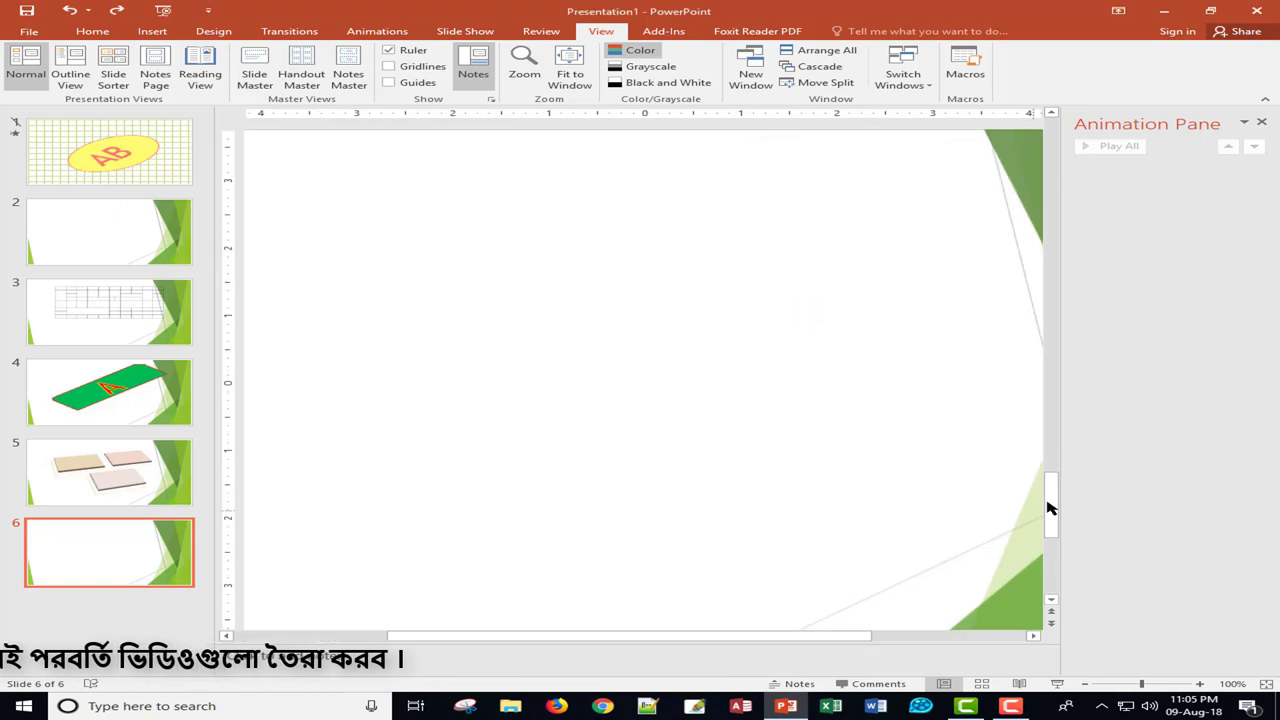
Close the Animation Pane, fit slide 6 to the window, and switch to Grayscale view.
{"action": "left_click", "coordinate": [1260, 122]}
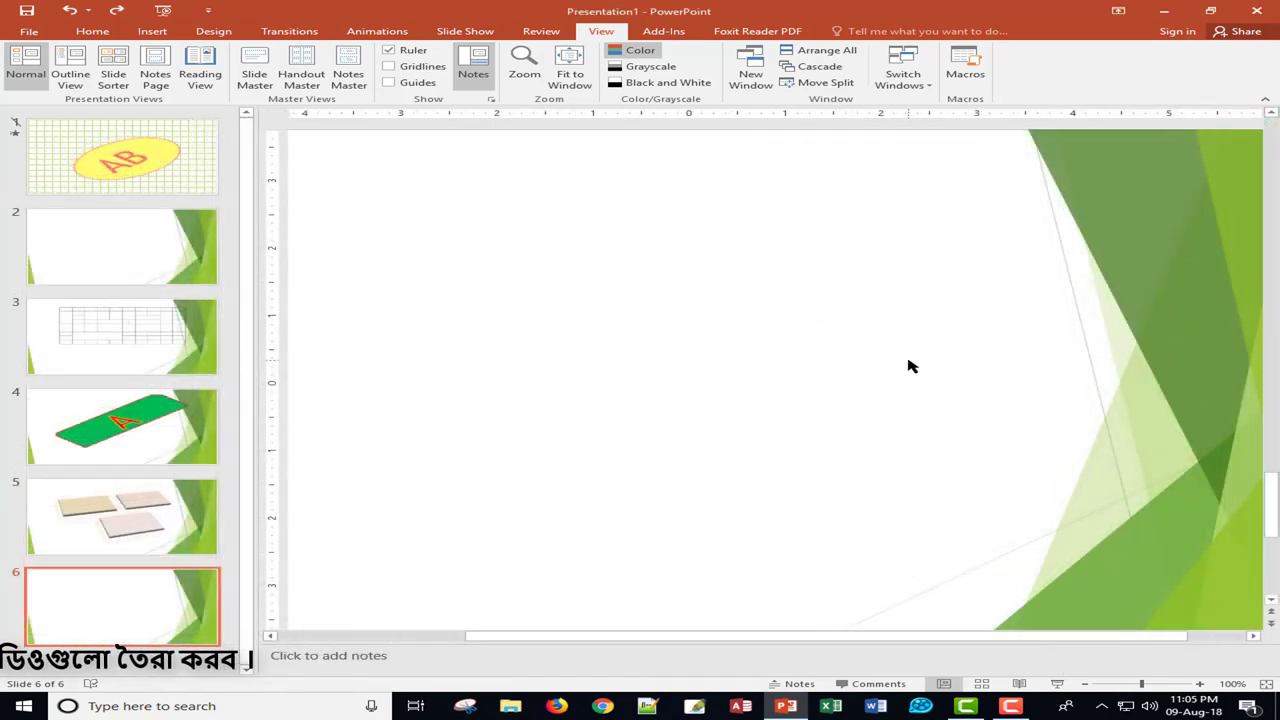
{"action": "left_click", "coordinate": [568, 75]}
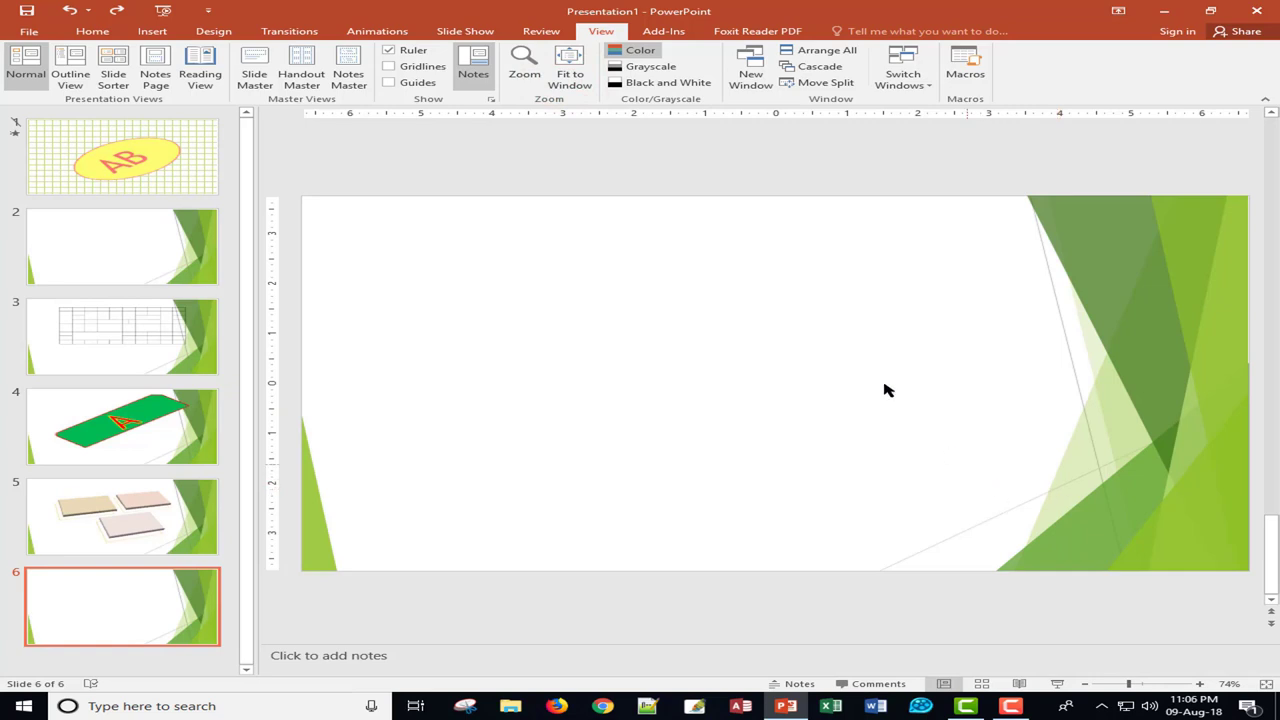
{"action": "left_click", "coordinate": [645, 53]}
Try Black, Black with White Fill, Gray with White Fill and Inverse Grayscale, undo, then return to colour.
{"action": "left_click", "coordinate": [662, 68]}
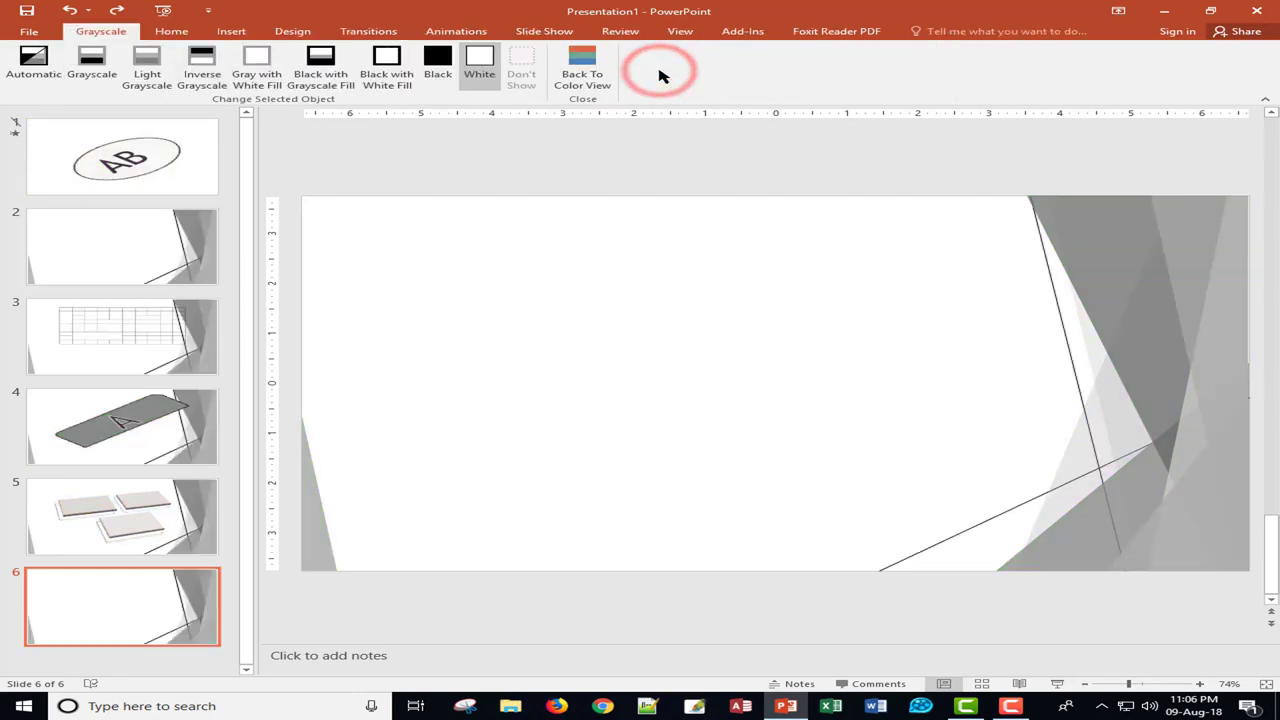
{"action": "left_click", "coordinate": [439, 60]}
{"action": "left_click", "coordinate": [386, 62]}
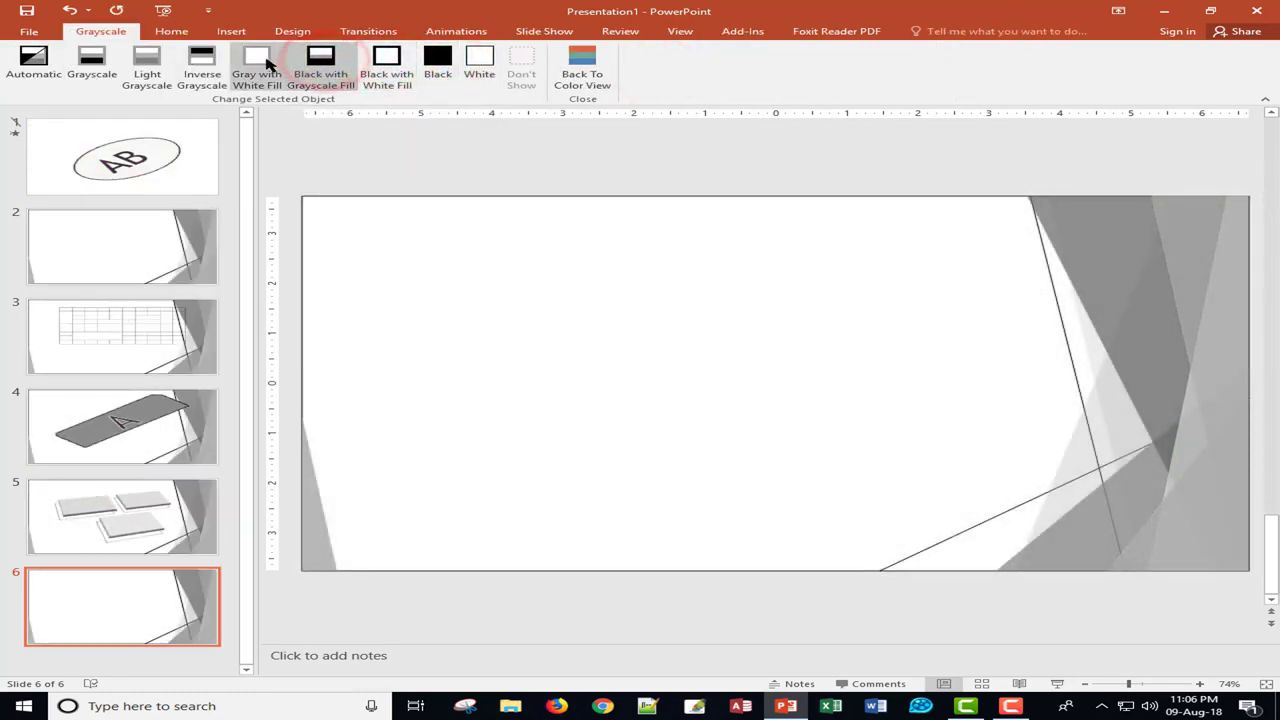
{"action": "left_click", "coordinate": [260, 63]}
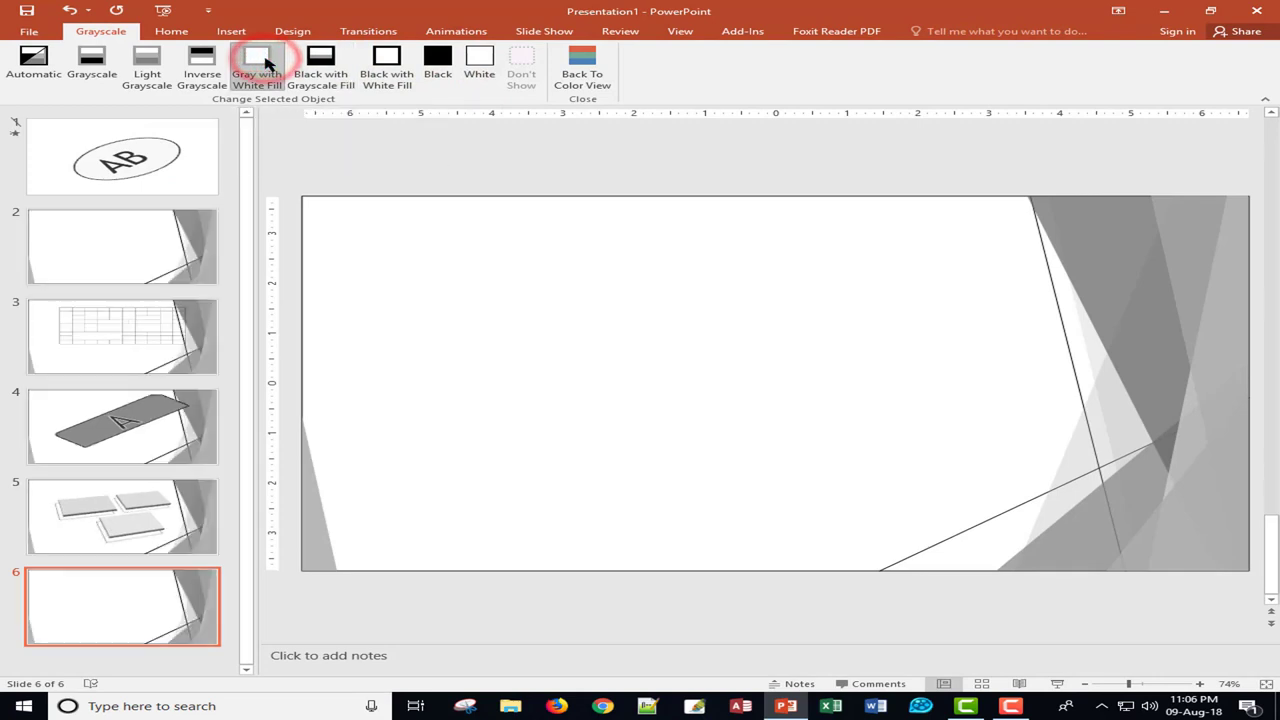
{"action": "left_click", "coordinate": [195, 77]}
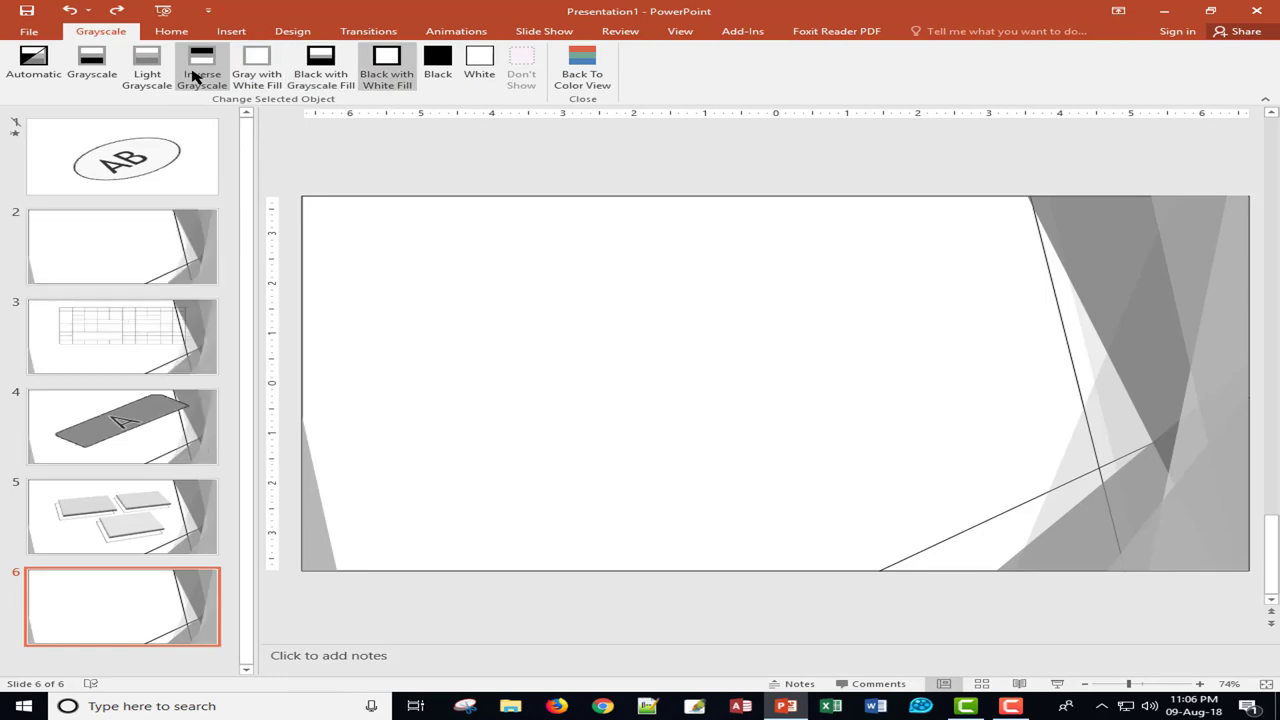
{"action": "key", "text": "ctrl+z"}
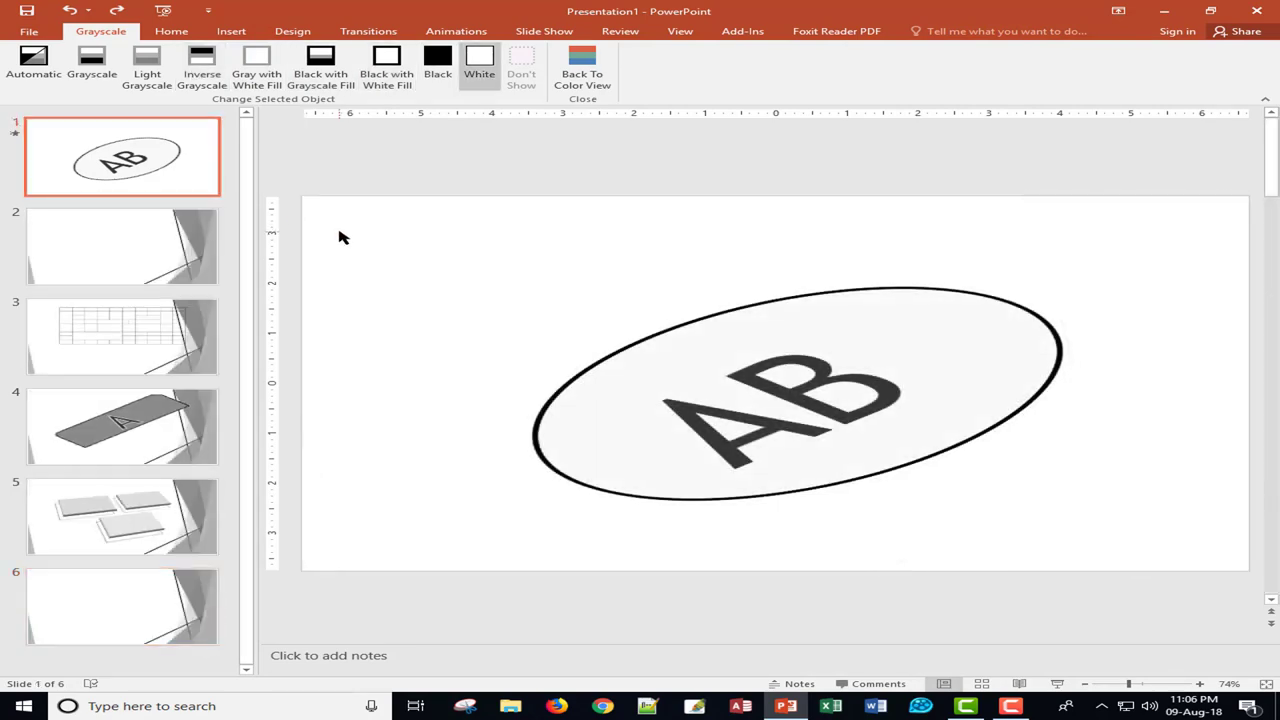
{"action": "left_click", "coordinate": [582, 70]}
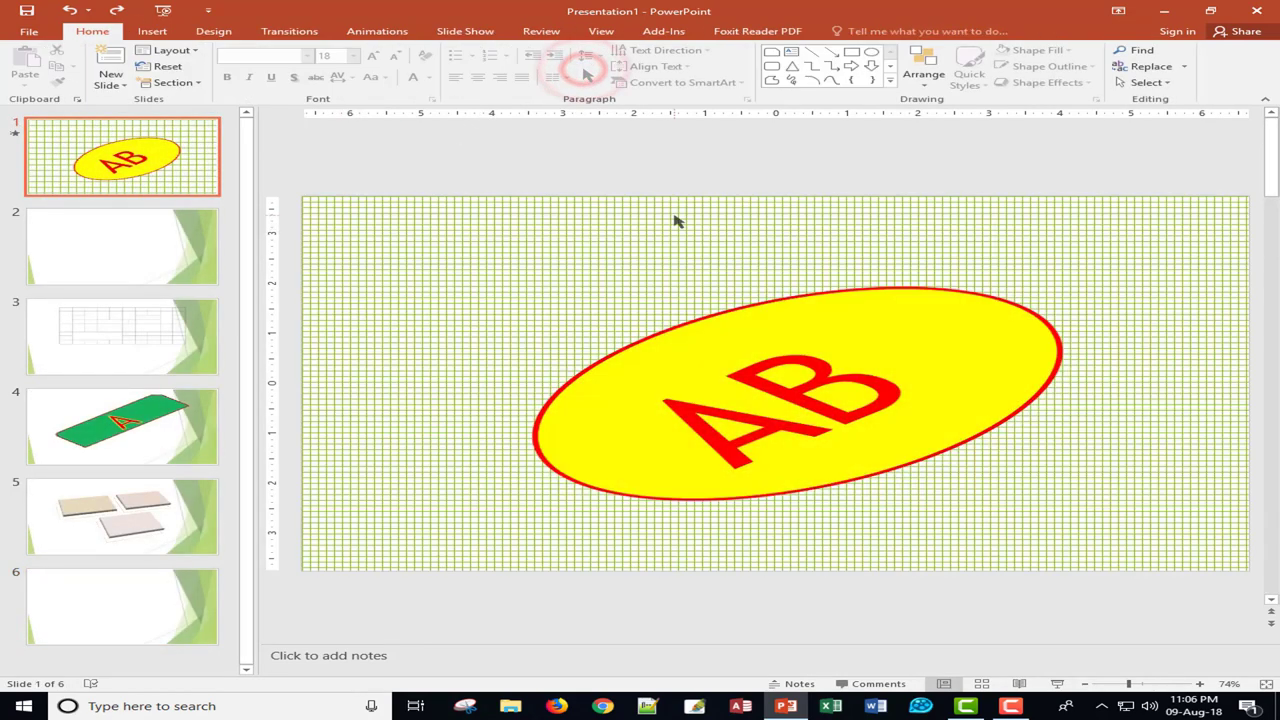
Check the Switch Windows list on the View tab, which shows only Presentation1.
{"action": "left_click", "coordinate": [600, 31]}
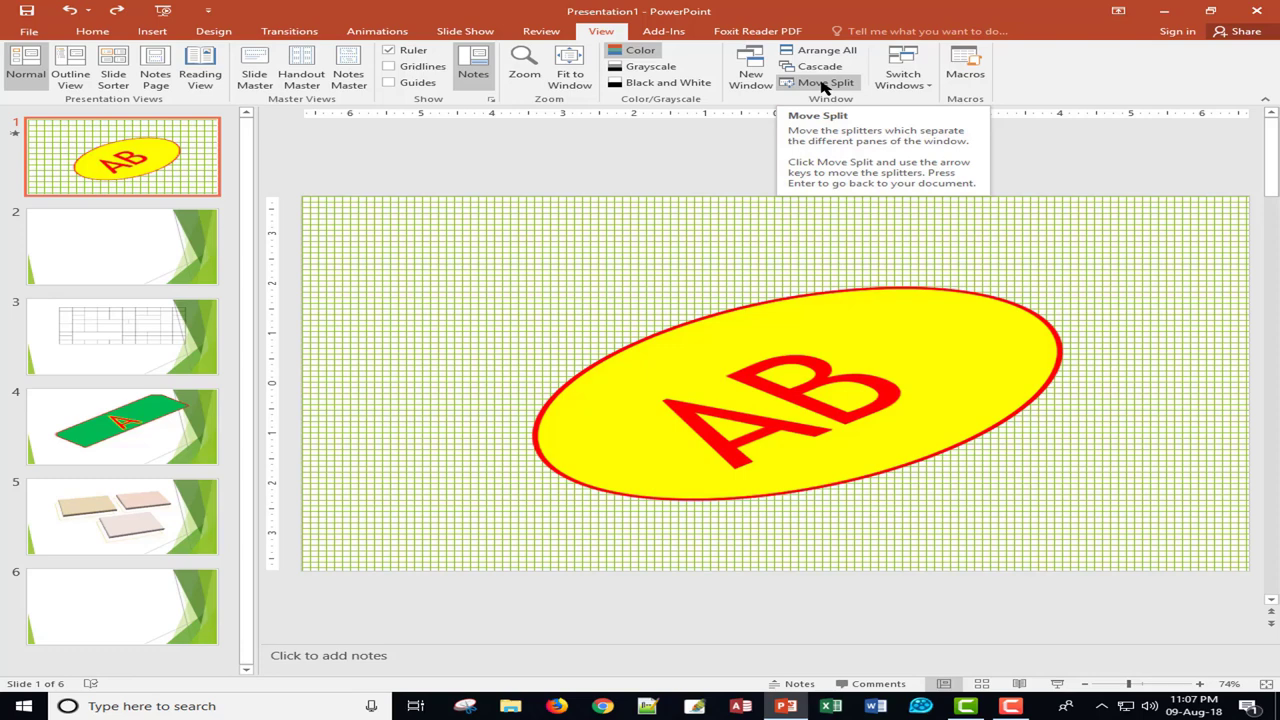
{"action": "left_click", "coordinate": [926, 86]}
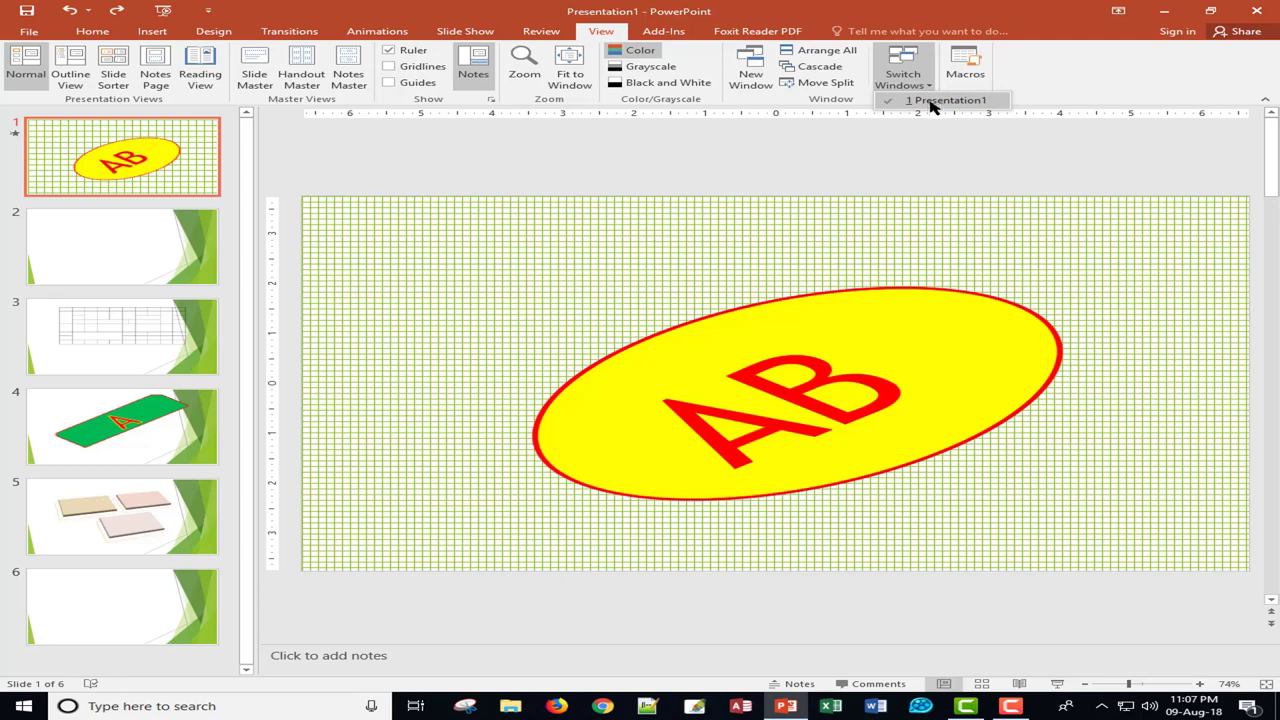
{"action": "left_click", "coordinate": [1043, 67]}
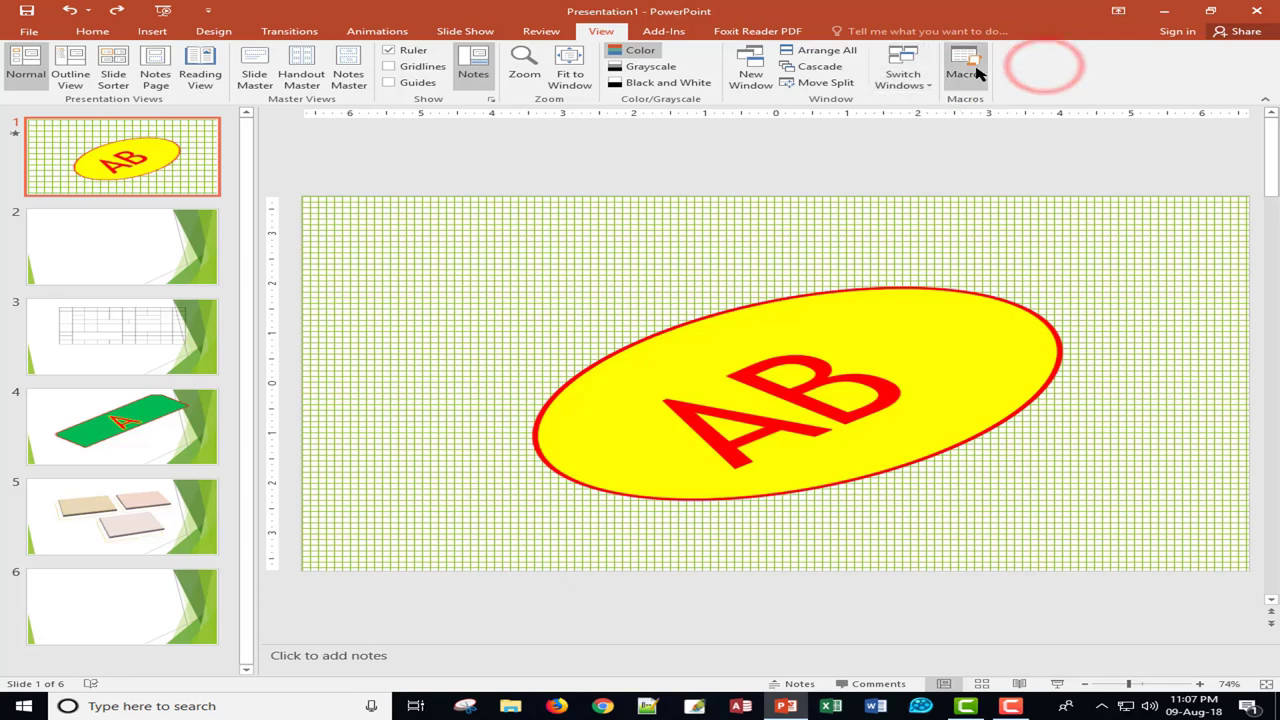
{"action": "left_click", "coordinate": [970, 70]}
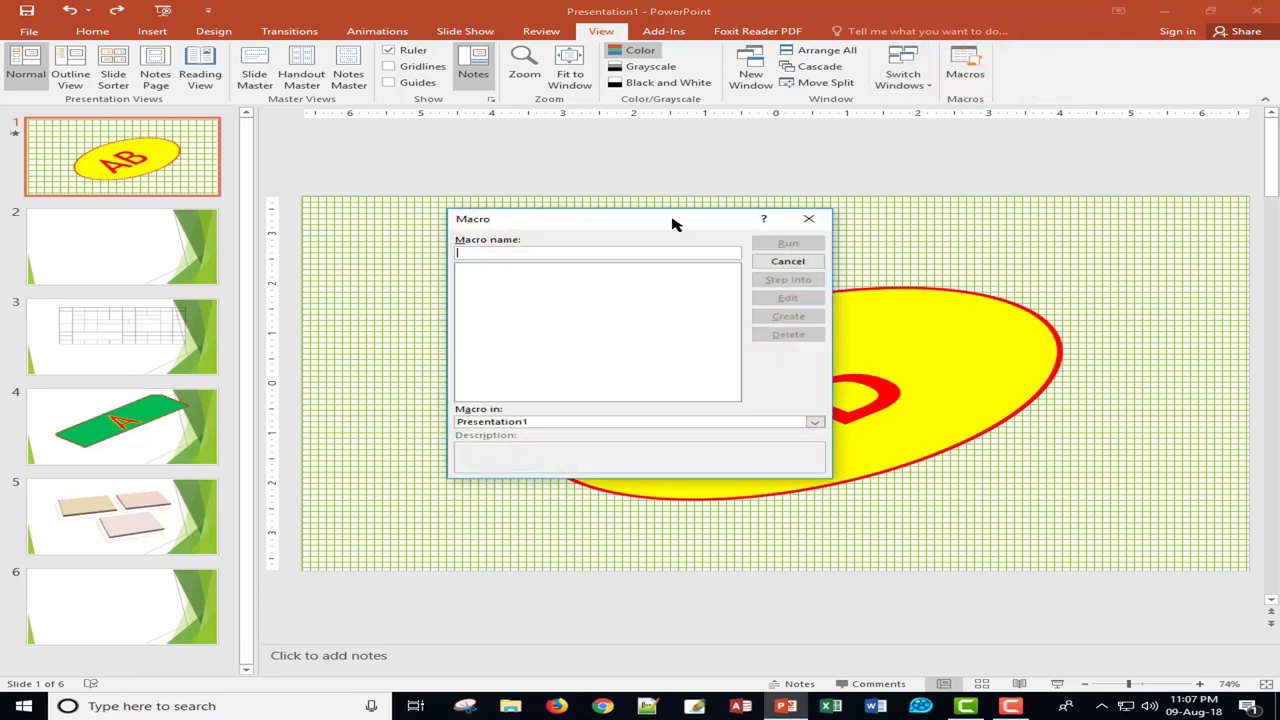
{"action": "left_click_drag", "start_coordinate": [671, 219], "coordinate": [968, 133]}
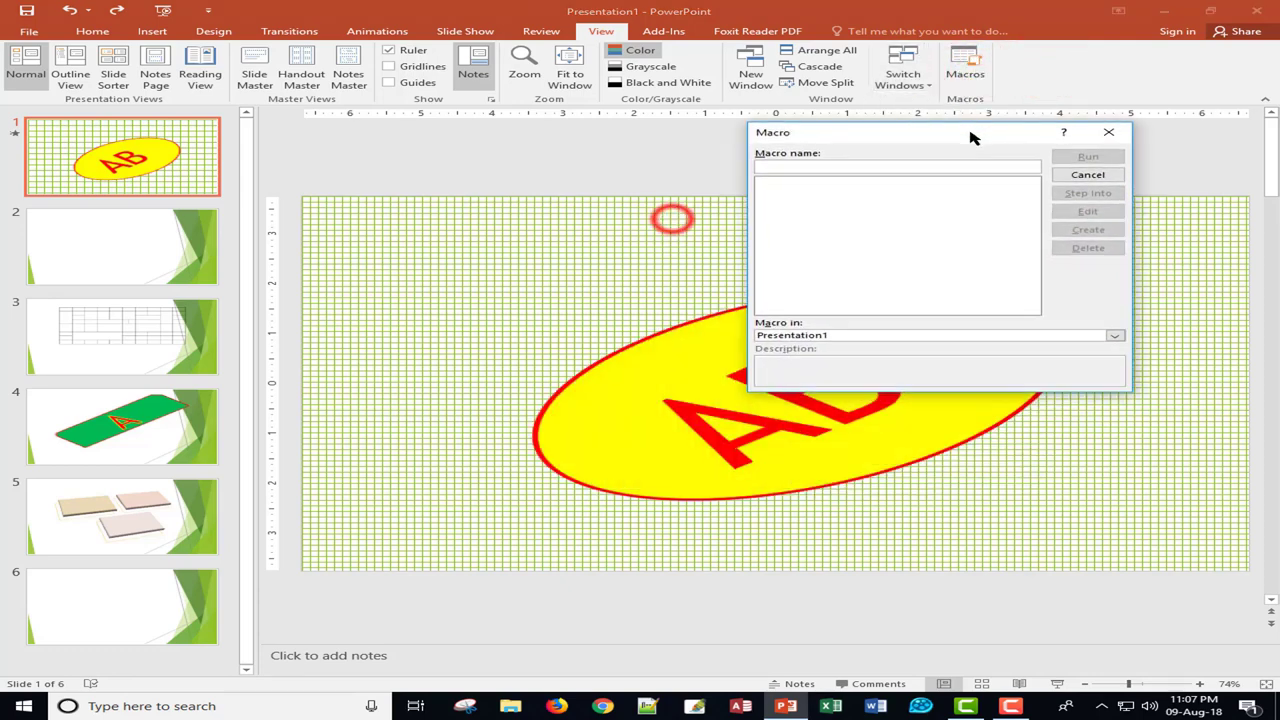
{"action": "left_click", "coordinate": [797, 168]}
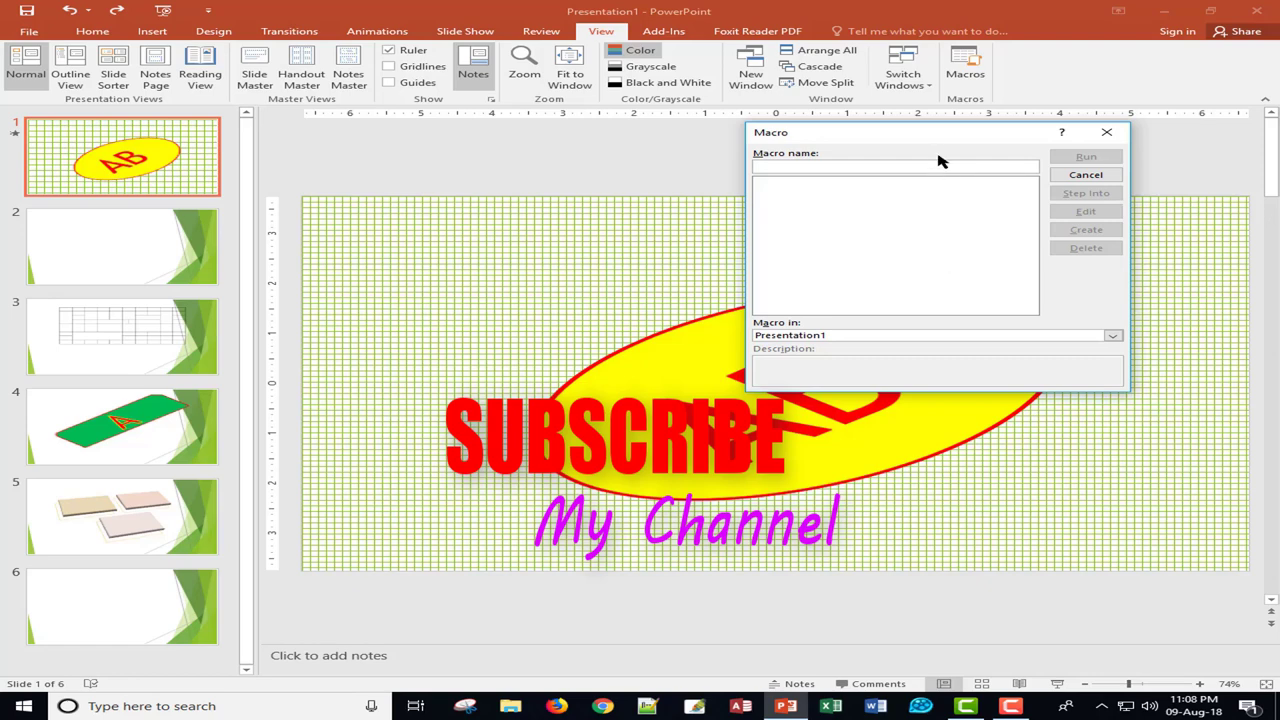
{"action": "left_click_drag", "start_coordinate": [931, 138], "coordinate": [917, 169]}
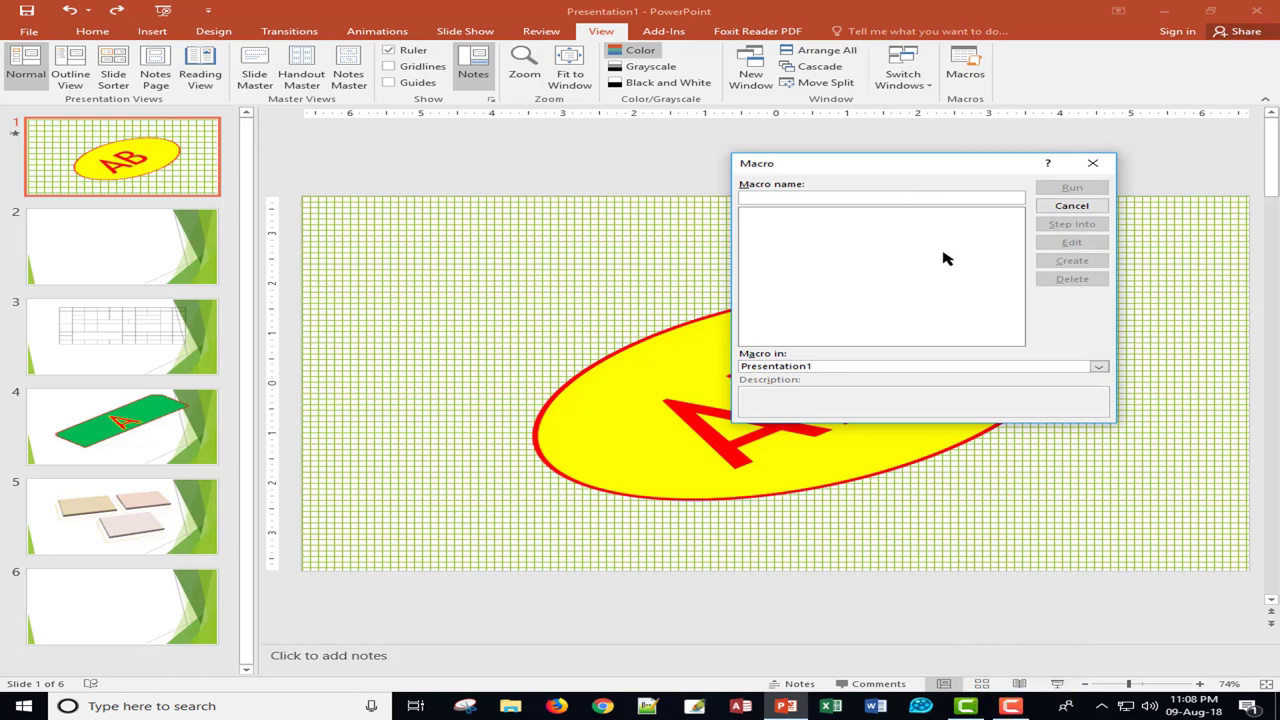
{"action": "left_click_drag", "start_coordinate": [945, 164], "coordinate": [1000, 128]}
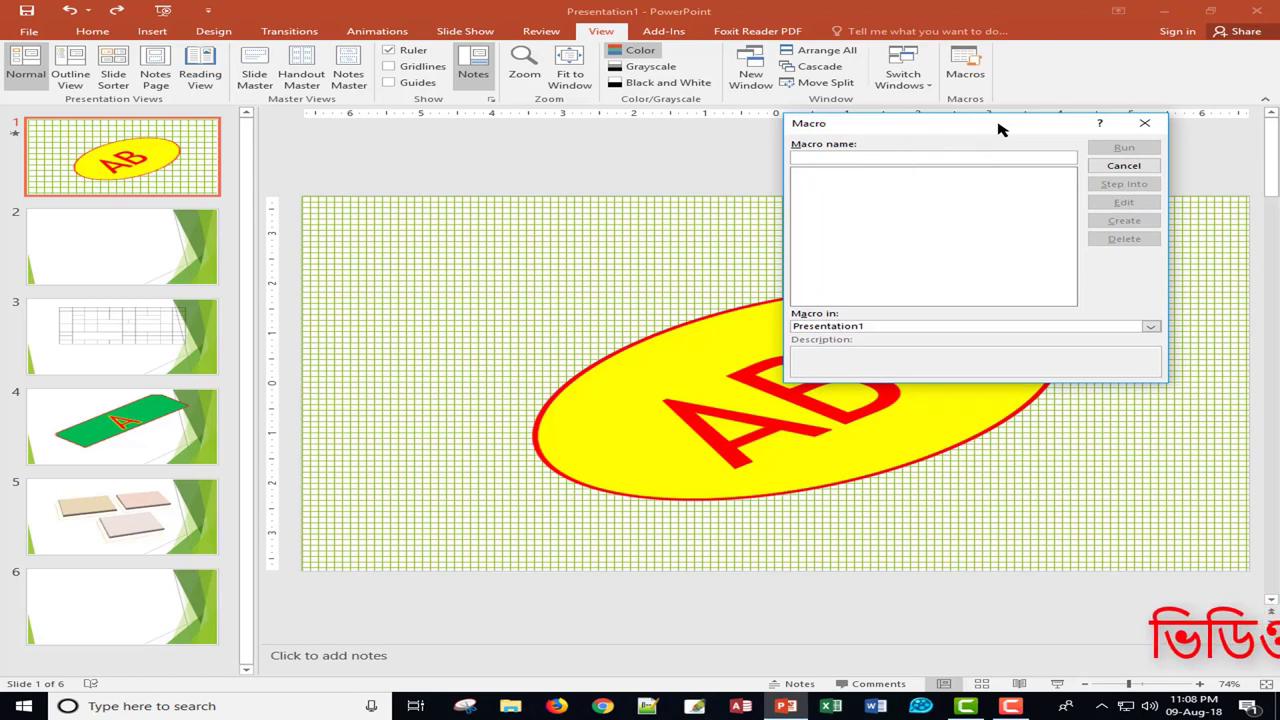
{"action": "left_click", "coordinate": [1145, 124]}
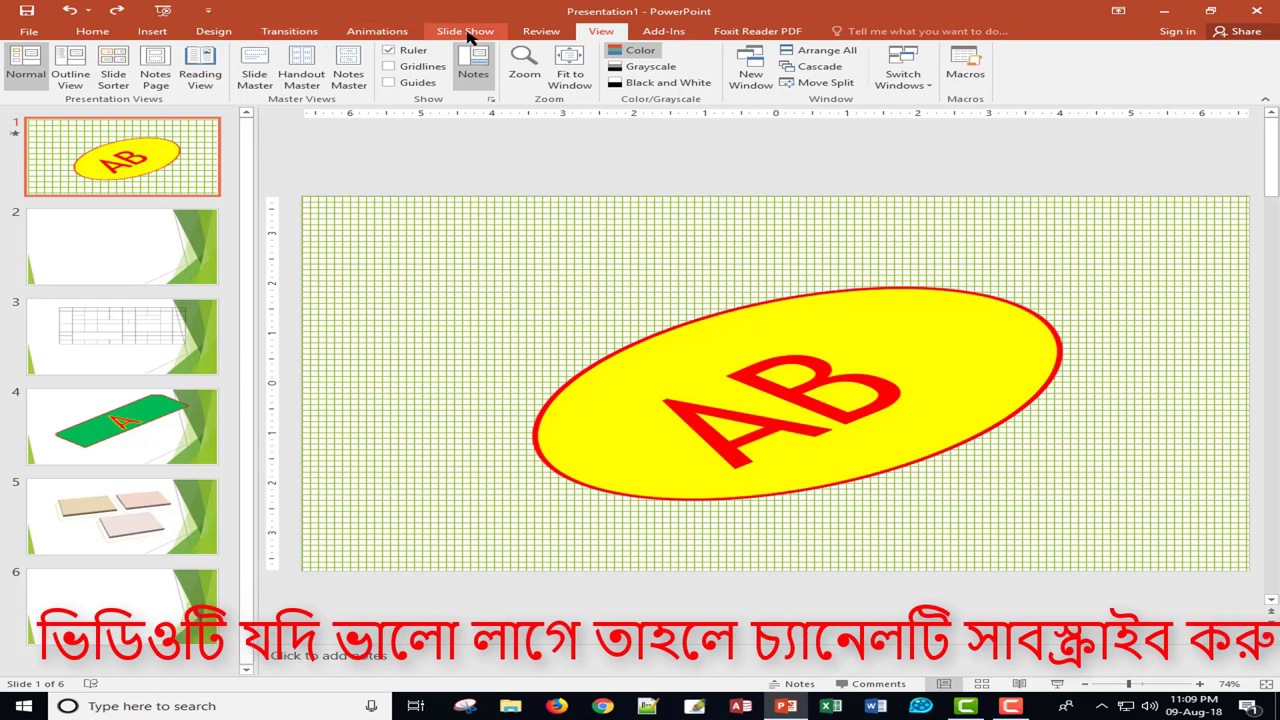
Select the yellow AB oval, drag it slightly up and left, then deselect it.
{"action": "left_click", "coordinate": [588, 253]}
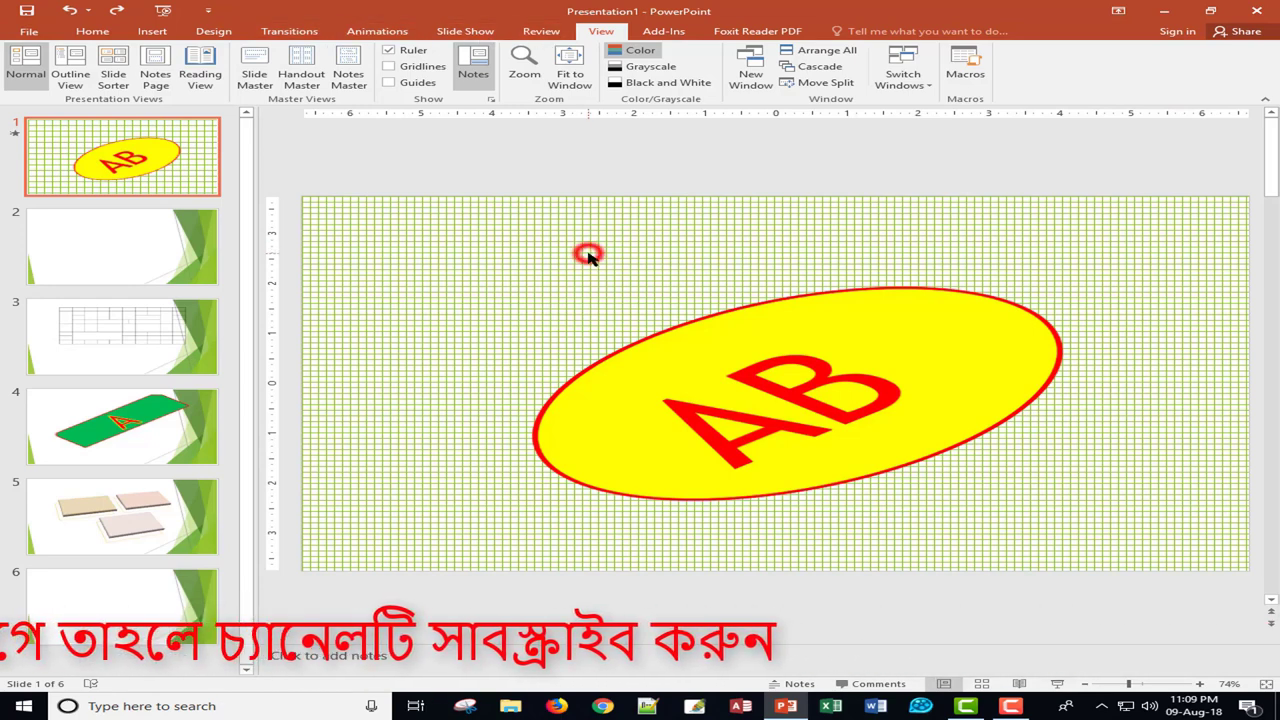
{"action": "left_click", "coordinate": [692, 333]}
{"action": "left_click_drag", "start_coordinate": [690, 326], "coordinate": [675, 308]}
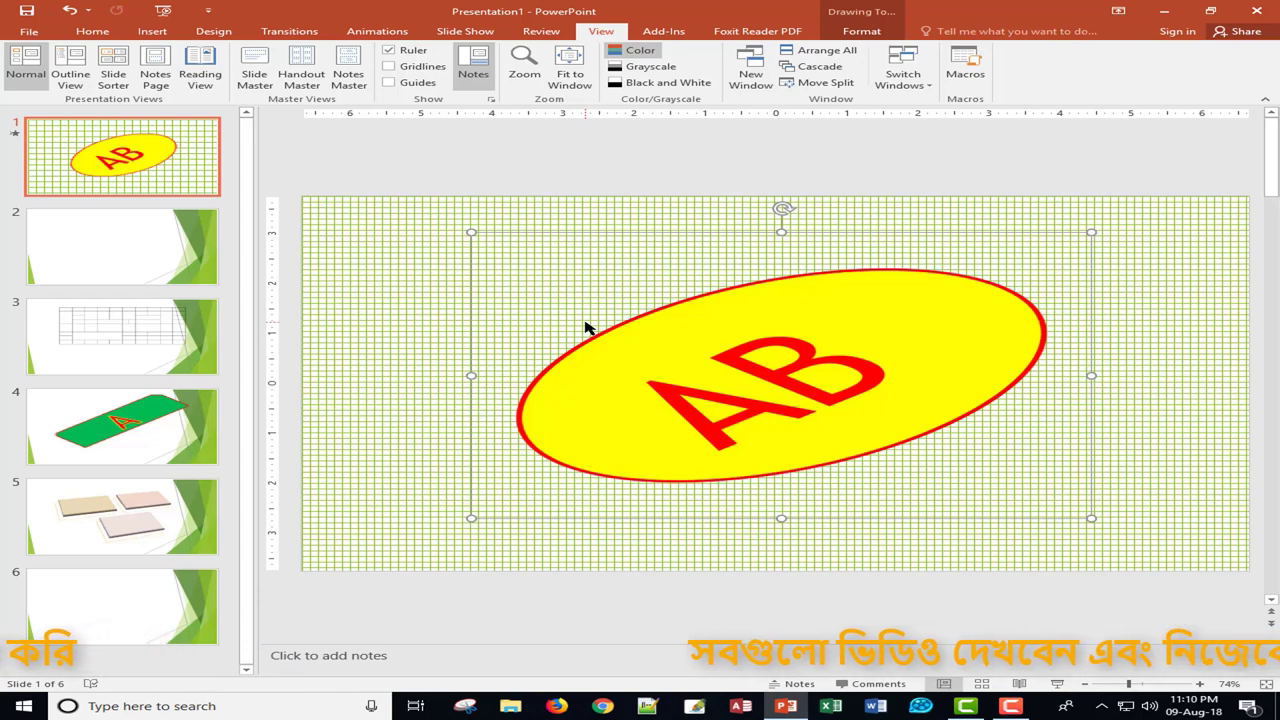
{"action": "left_click", "coordinate": [405, 220]}
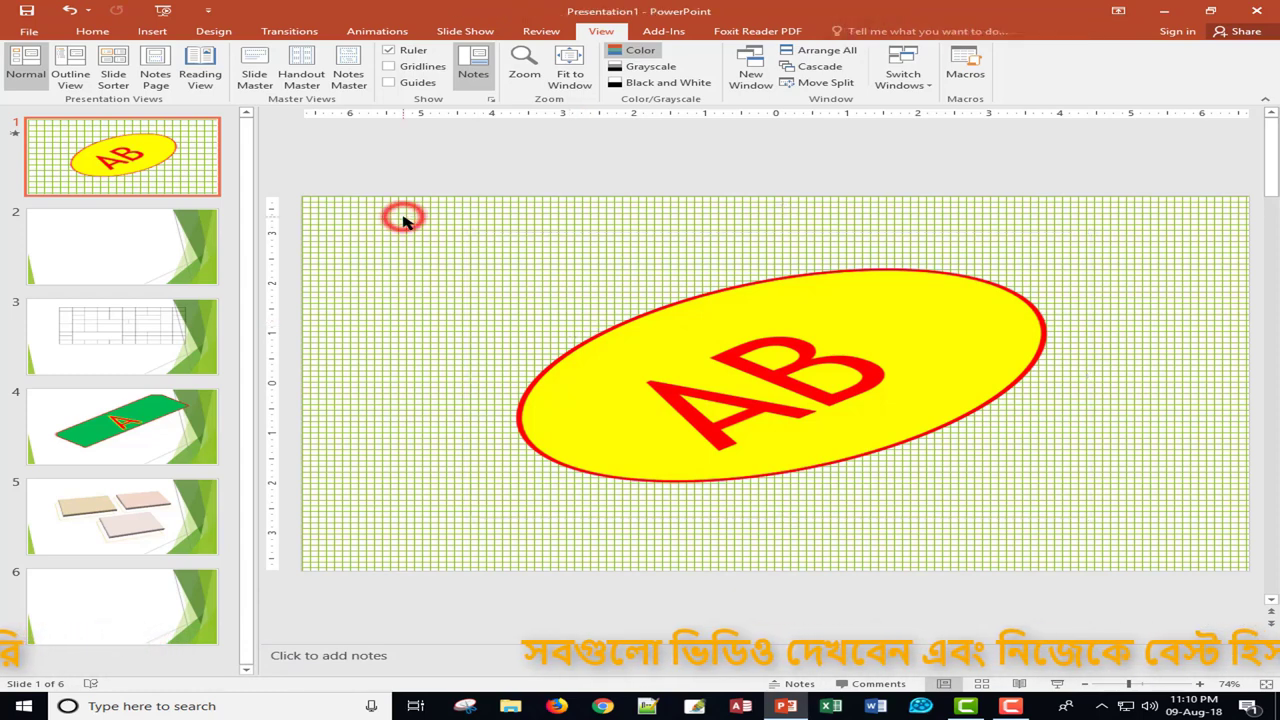
Save the presentation to the Desktop with Save As under the name 'ASD'.
{"action": "left_click", "coordinate": [30, 31]}
{"action": "left_click", "coordinate": [40, 174]}
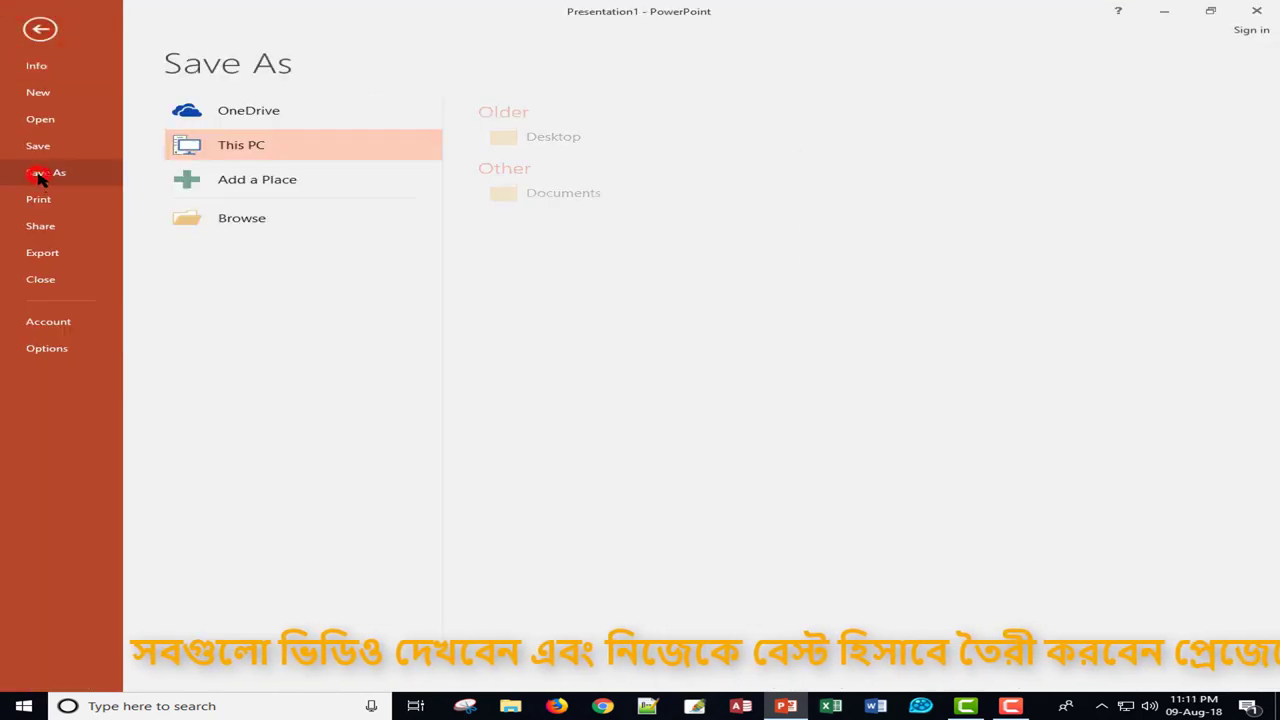
{"action": "left_click", "coordinate": [252, 222]}
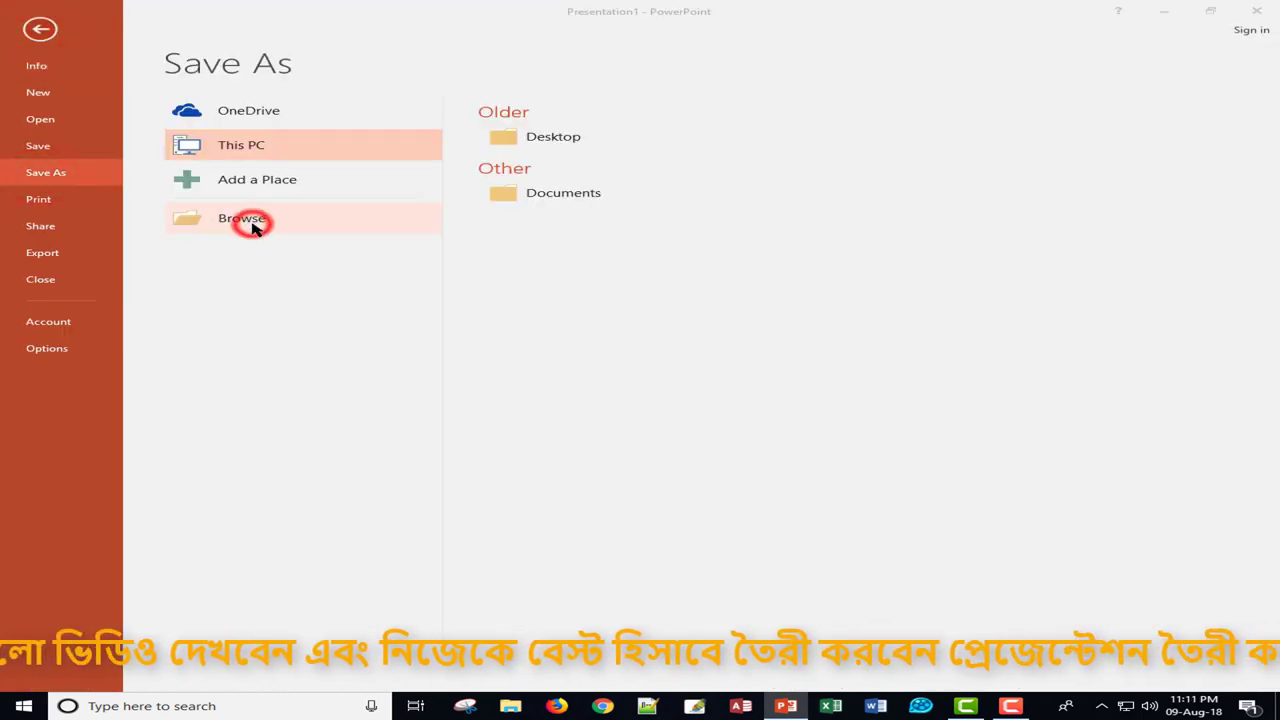
{"action": "left_click", "coordinate": [79, 116]}
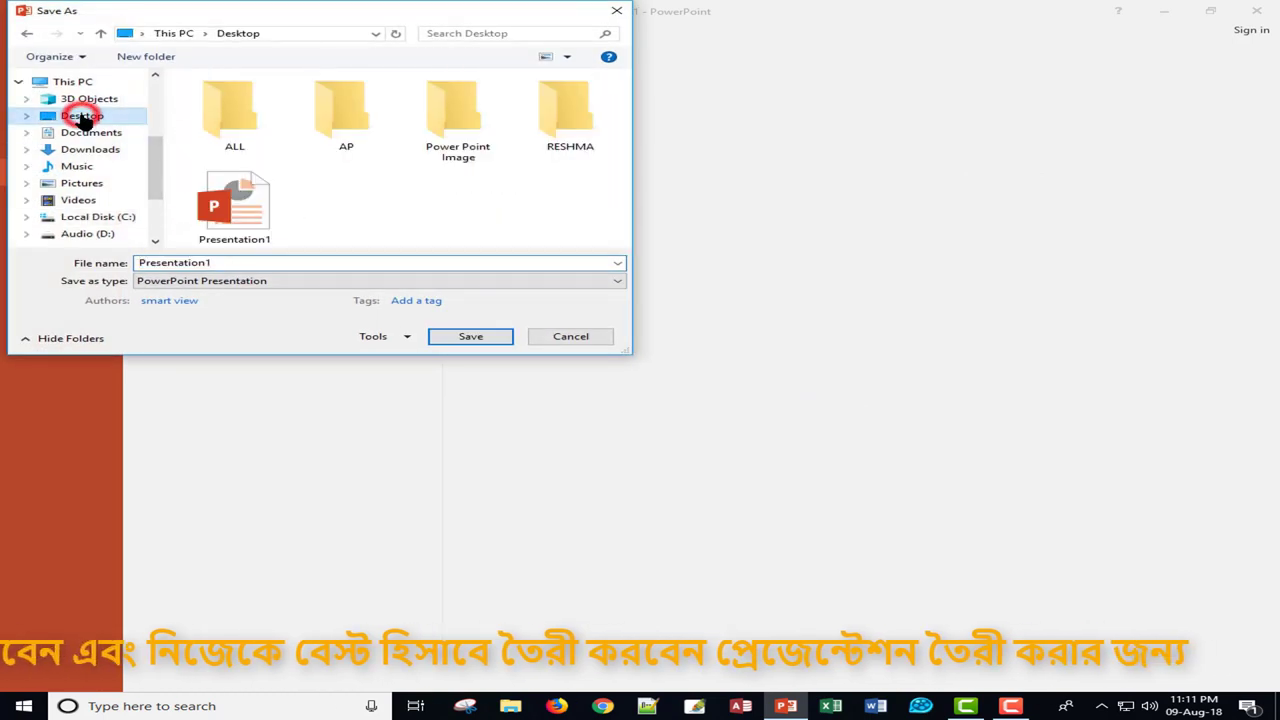
{"action": "double_click", "coordinate": [234, 262]}
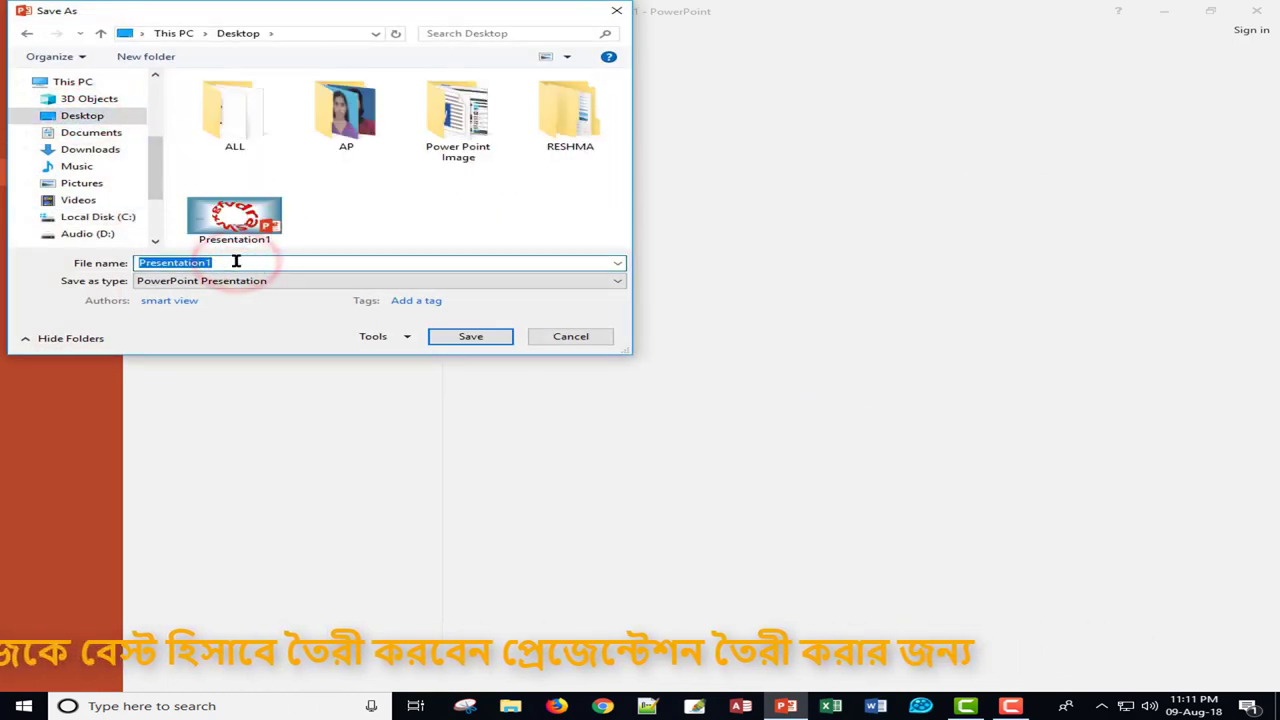
{"action": "type", "text": "ASD"}
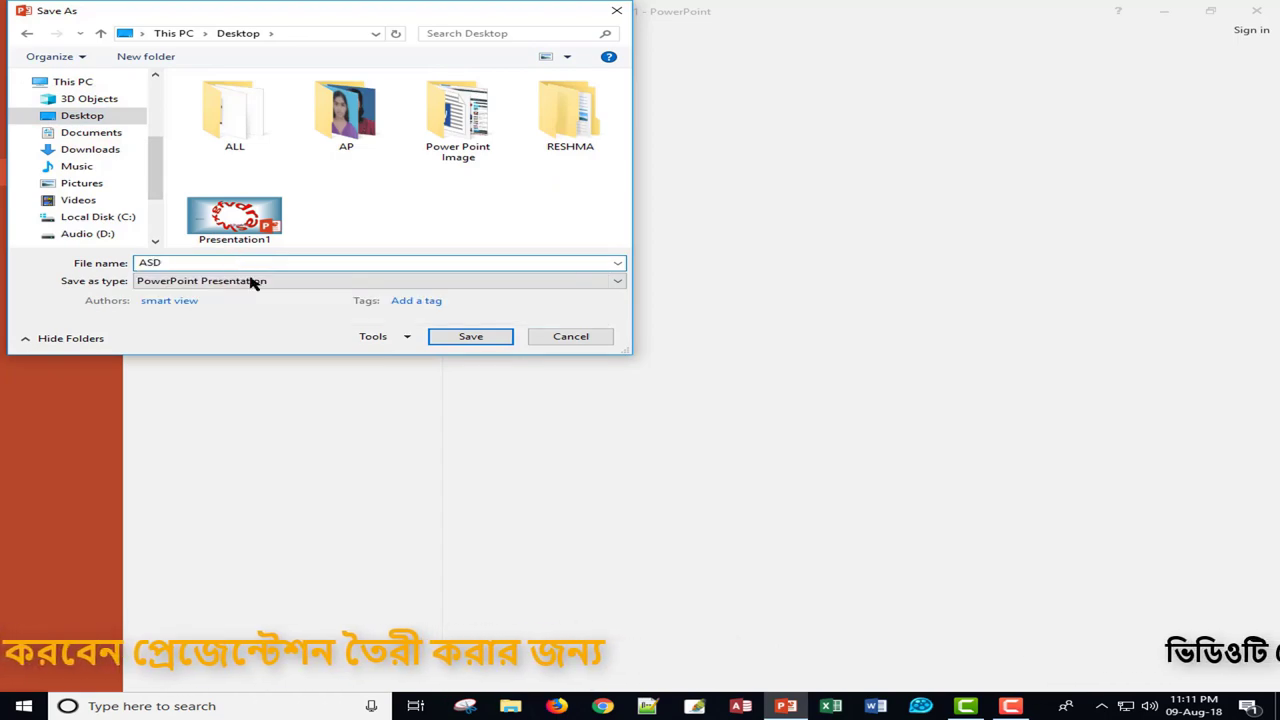
{"action": "left_click", "coordinate": [466, 338]}
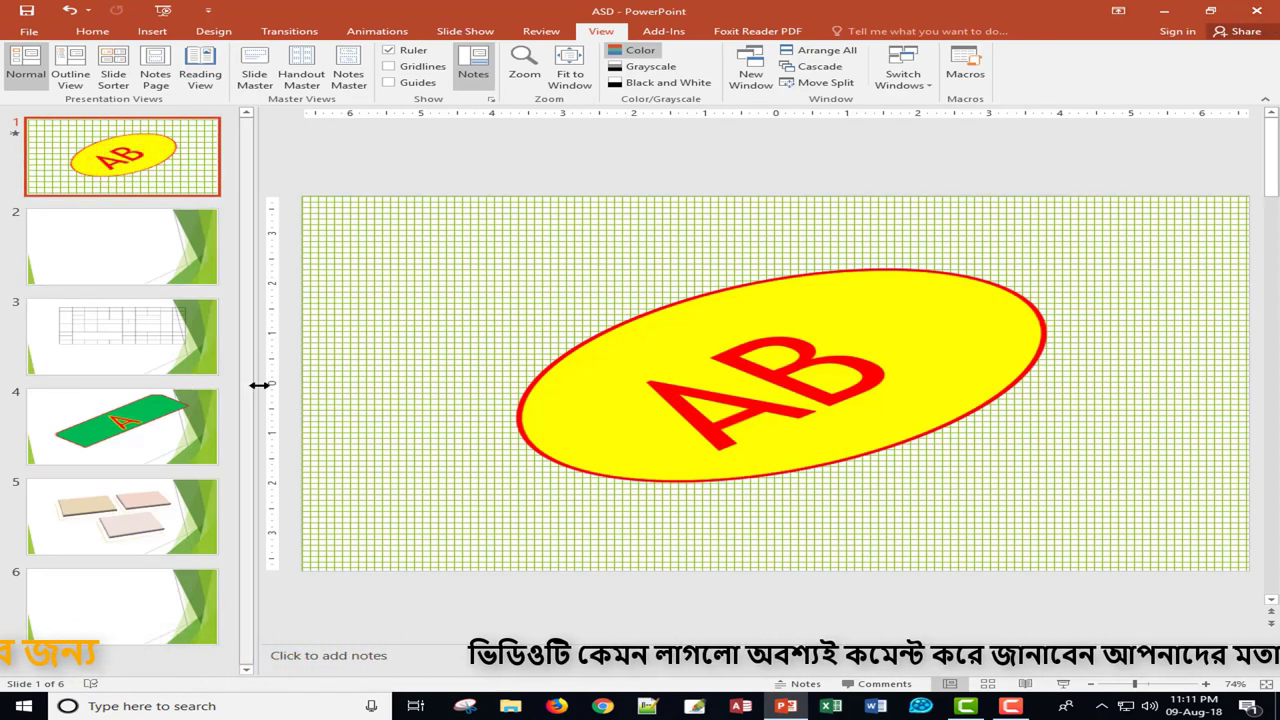
Set slide 1 to advance automatically after 00:03.00.
{"action": "left_click", "coordinate": [96, 31]}
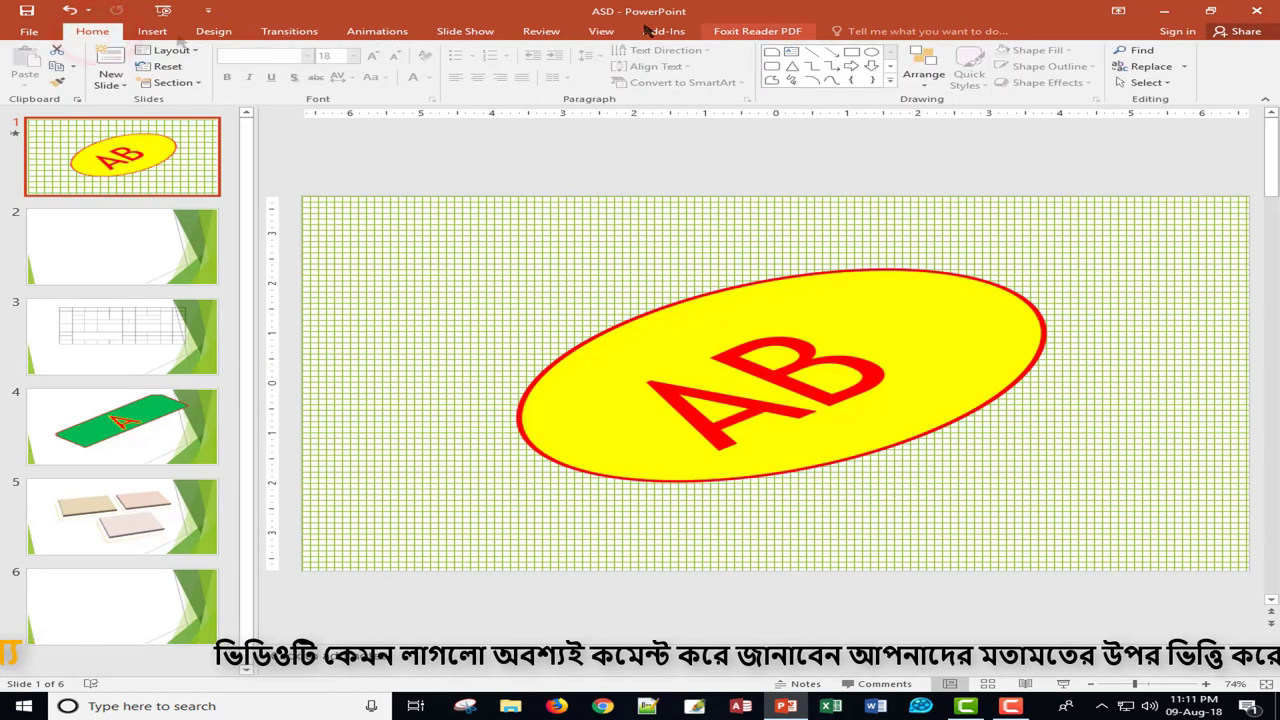
{"action": "left_click", "coordinate": [213, 31]}
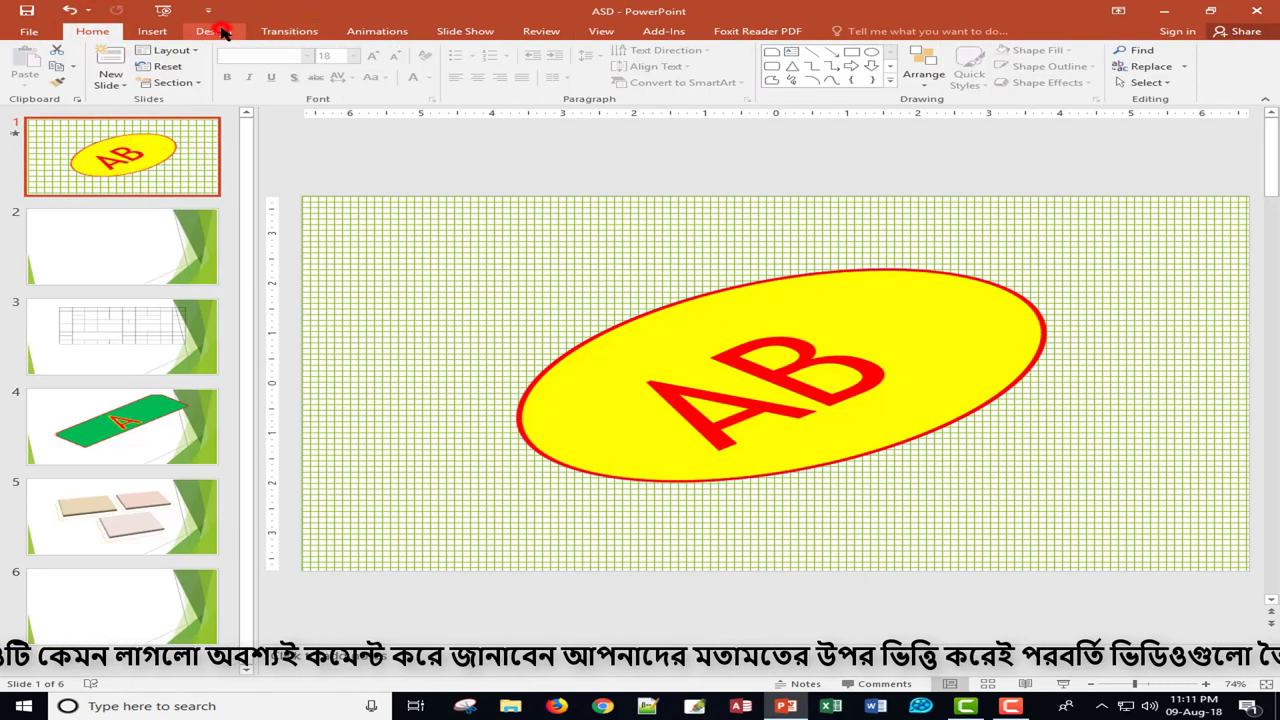
{"action": "left_click", "coordinate": [295, 30]}
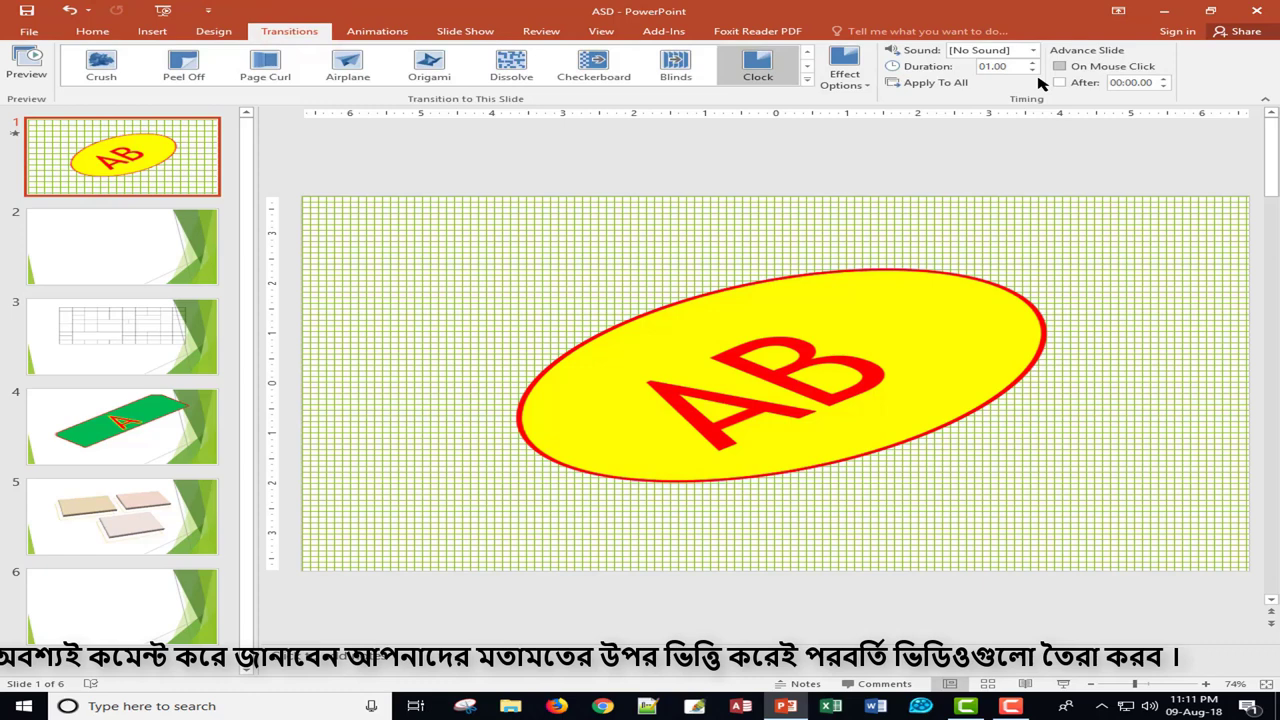
{"action": "left_click", "coordinate": [1060, 82]}
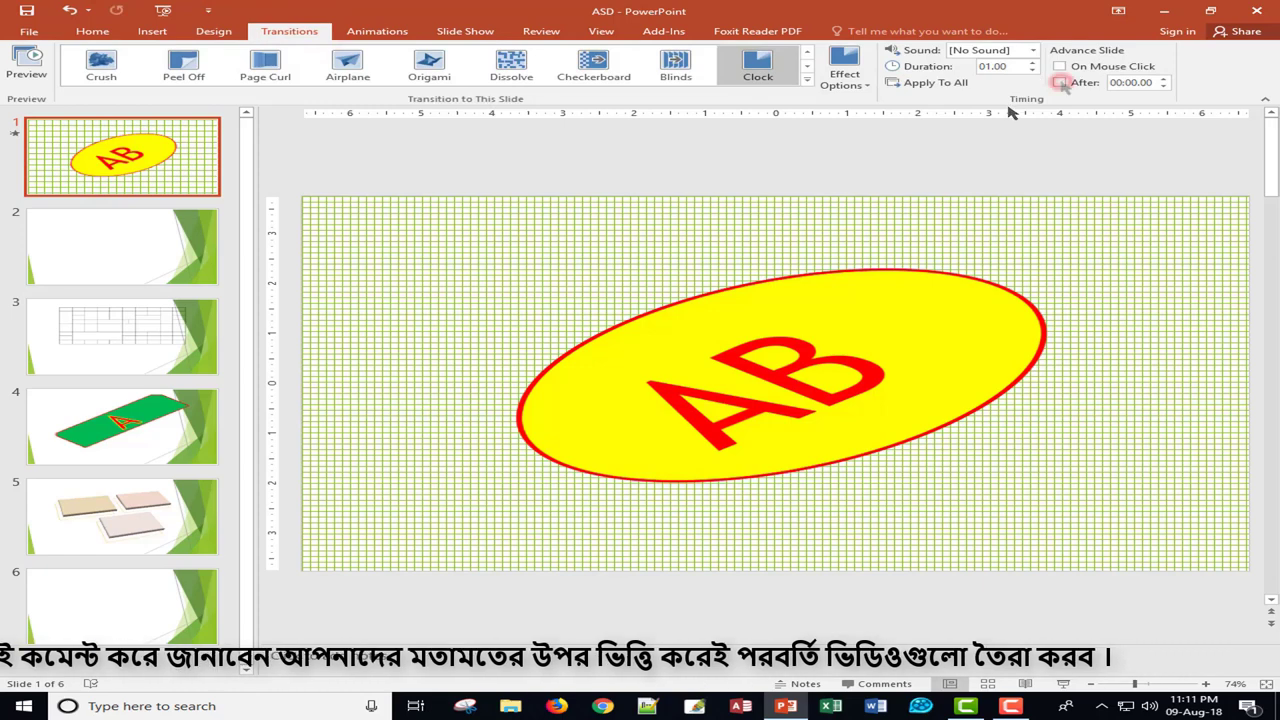
{"action": "left_click", "coordinate": [1164, 79]}
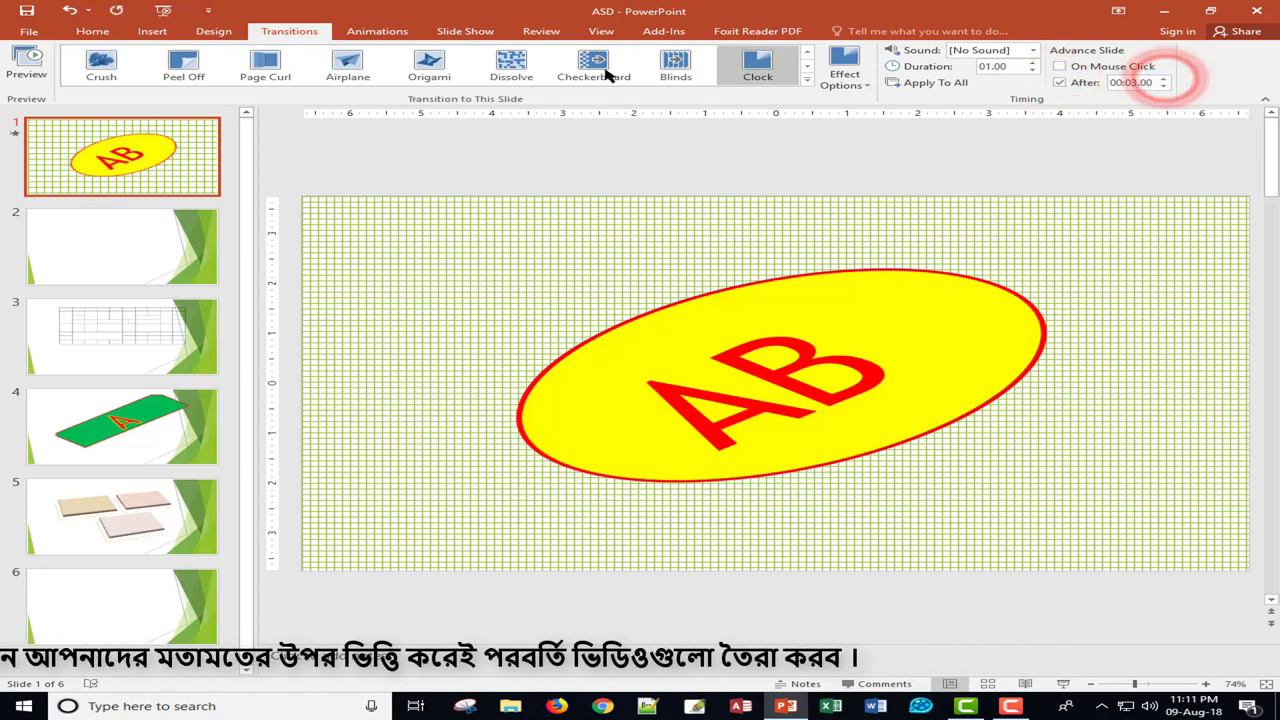
Change slides 2 and 3 from advancing on click to advancing automatically.
{"action": "left_click", "coordinate": [154, 231]}
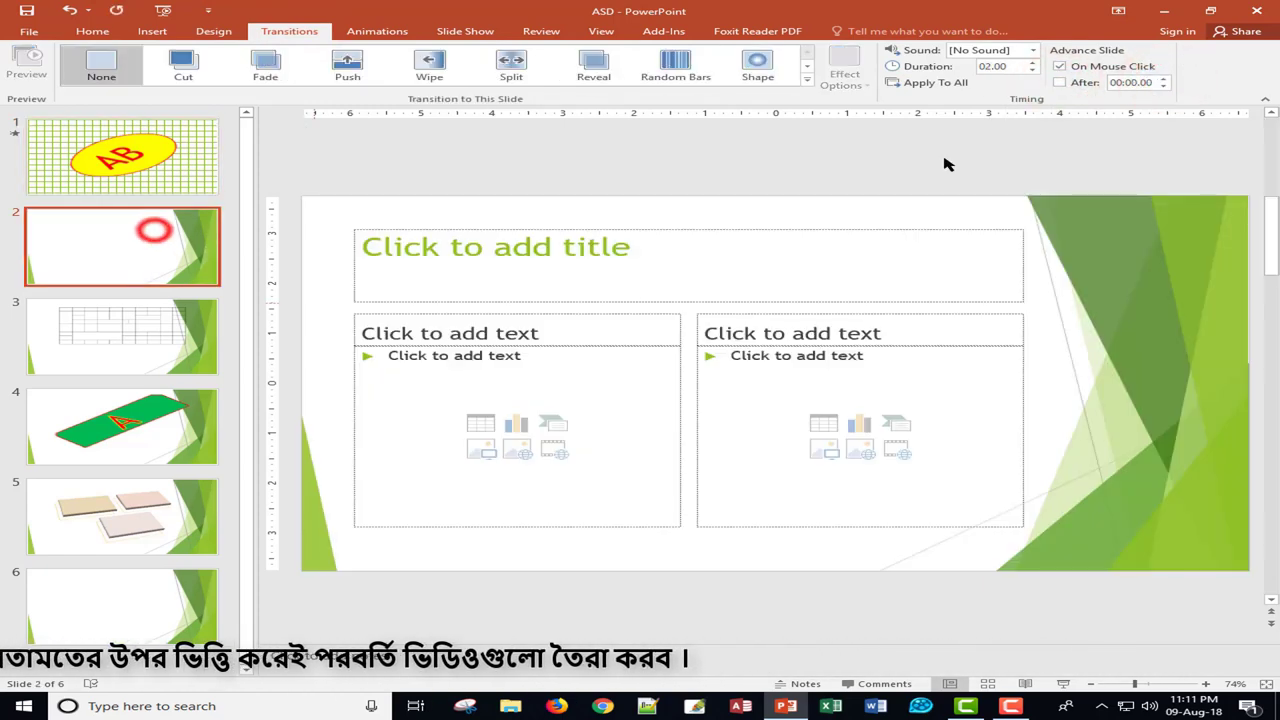
{"action": "left_click", "coordinate": [1059, 66]}
{"action": "left_click", "coordinate": [1060, 82]}
{"action": "left_click", "coordinate": [139, 337]}
{"action": "left_click", "coordinate": [1059, 66]}
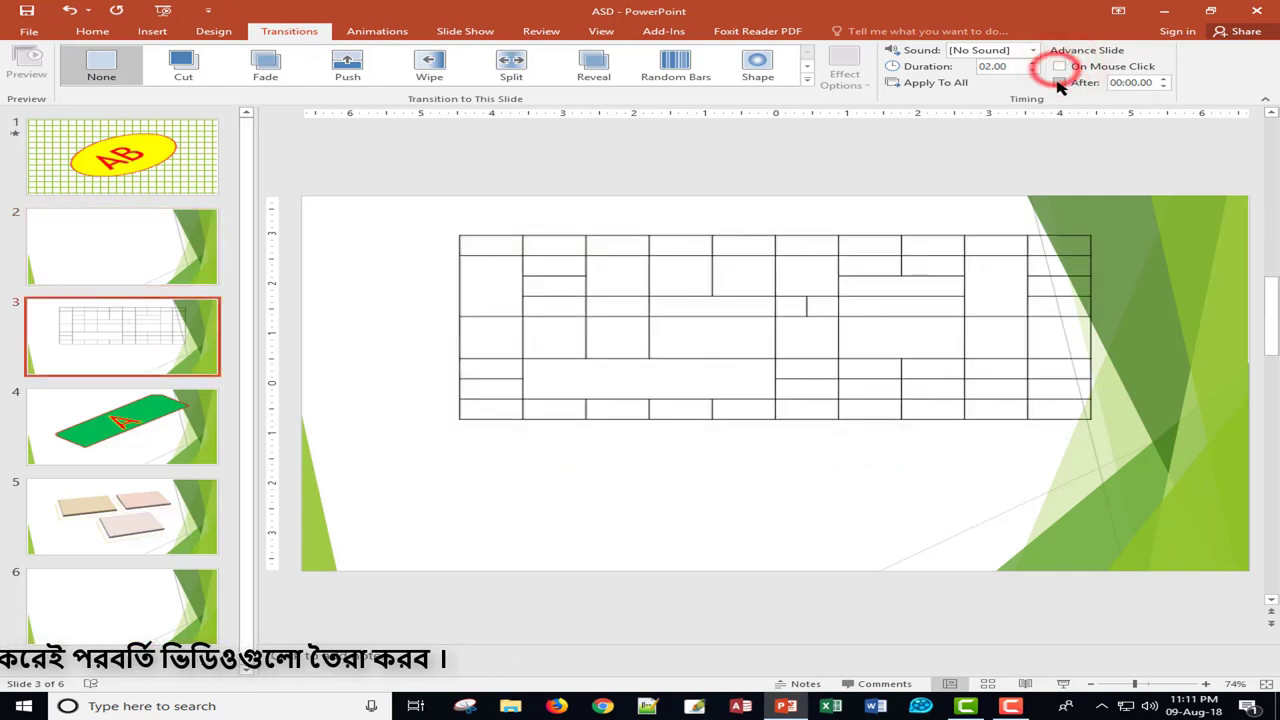
Review the timing of slides 4 through 6, then start the slide show.
{"action": "left_click", "coordinate": [100, 425]}
{"action": "left_click", "coordinate": [137, 510]}
{"action": "left_click", "coordinate": [133, 613]}
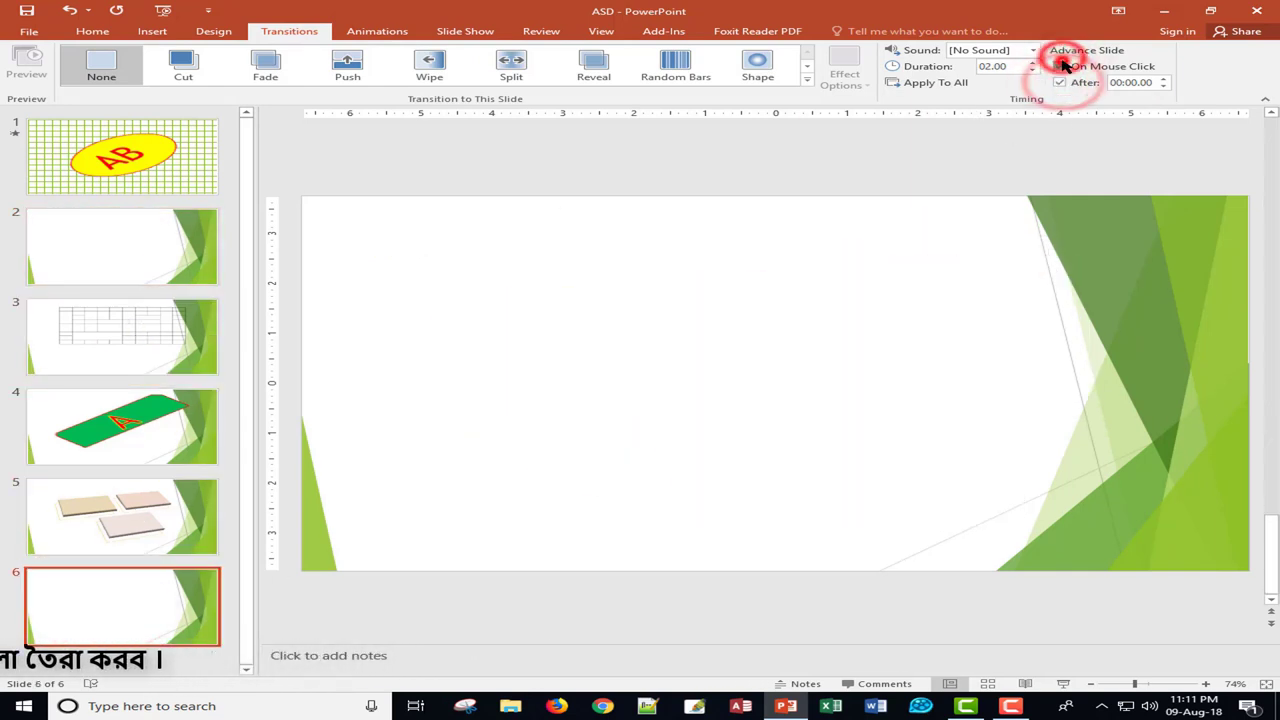
{"action": "scroll", "coordinate": [703, 465], "scroll_direction": "up", "scroll_amount": 5}
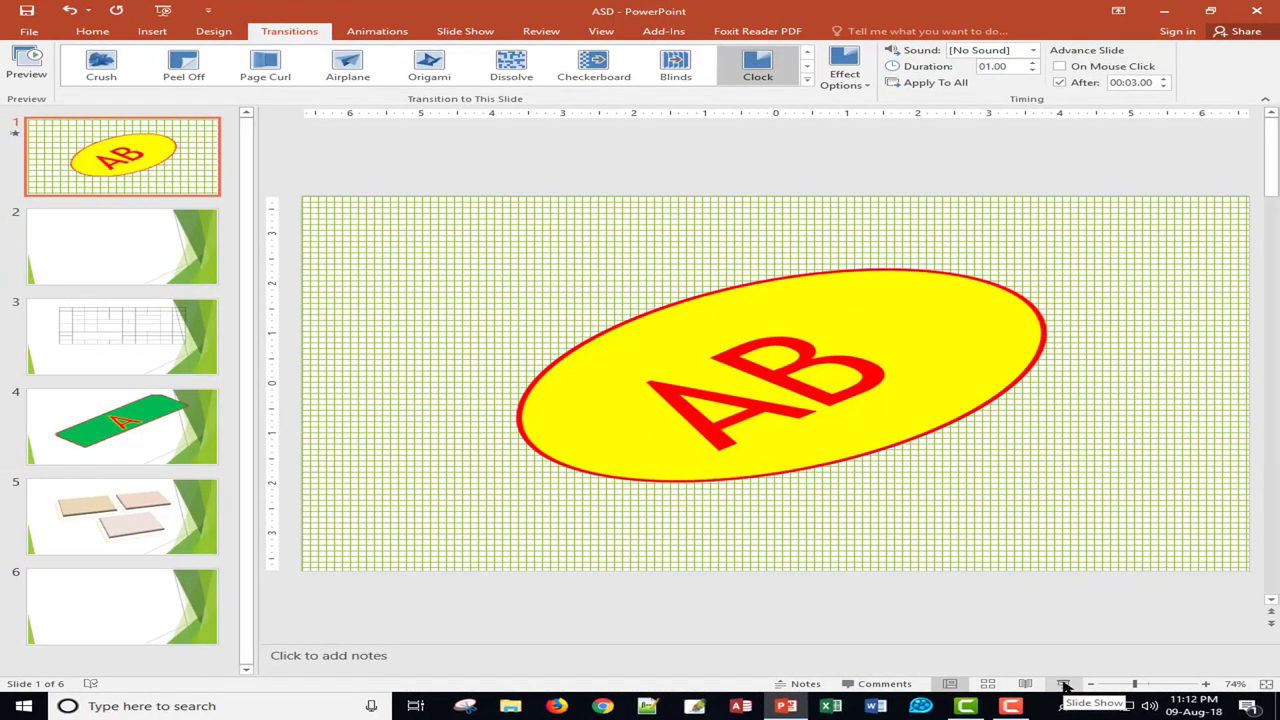
{"action": "left_click", "coordinate": [1064, 686]}
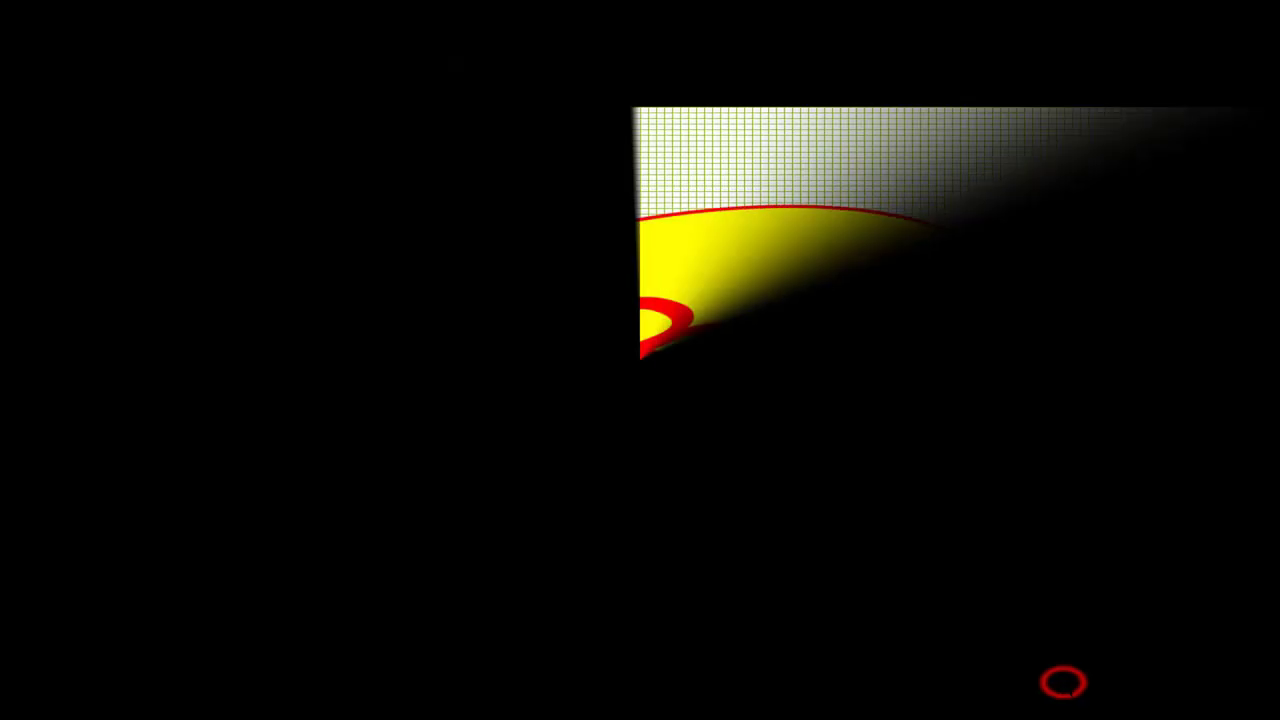